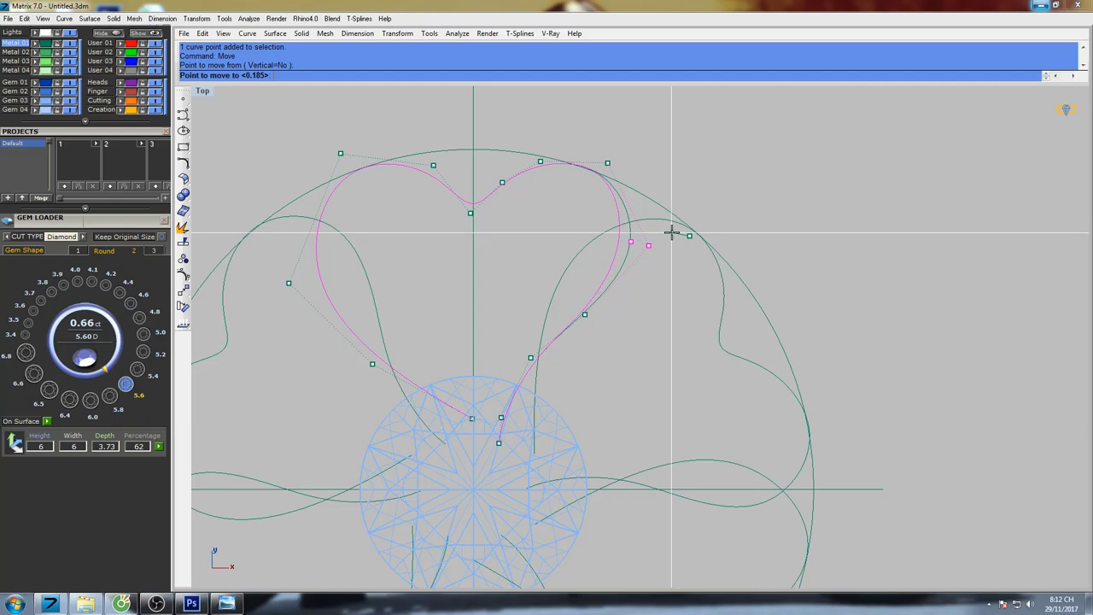
Move the top heart petal's right outer control point and its right lobe's inner top control point slightly left.
click(671, 231)
drag(530, 129, 554, 185)
right_click(556, 185)
click(593, 151)
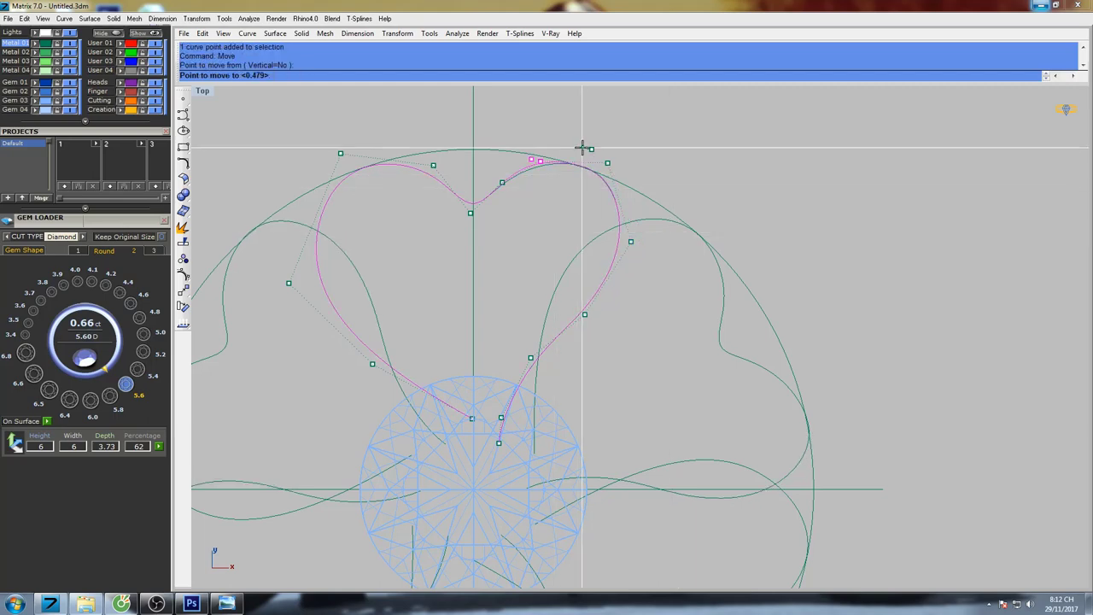
click(583, 149)
Shift the upper outer control point of the top petal's right lobe inward to narrow the lobe.
drag(583, 148, 627, 194)
right_click(688, 155)
click(691, 153)
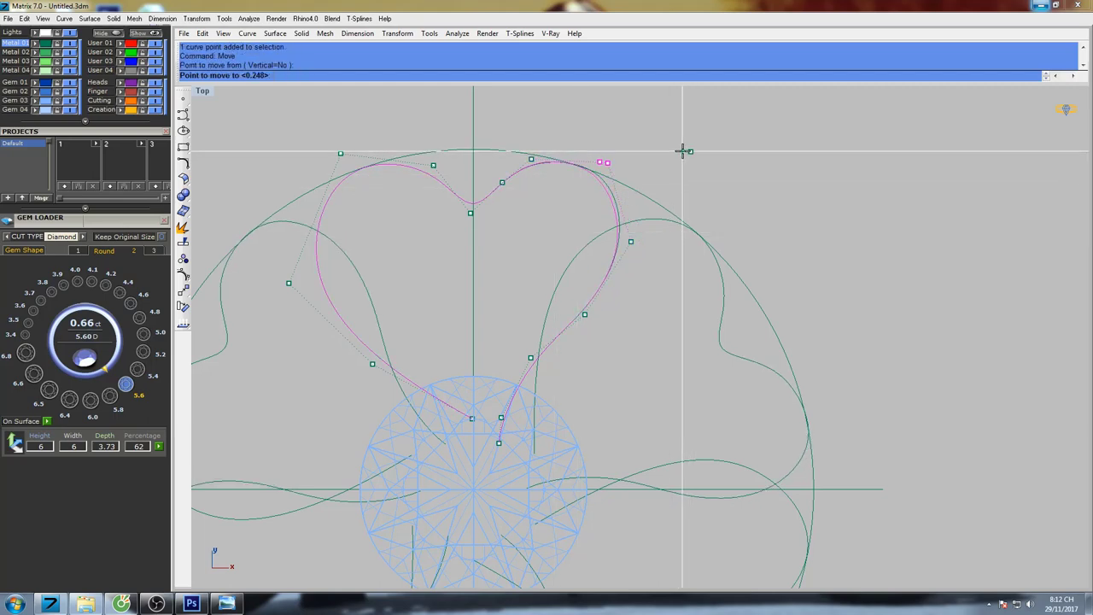
click(682, 151)
right_click(690, 150)
click(692, 148)
click(686, 147)
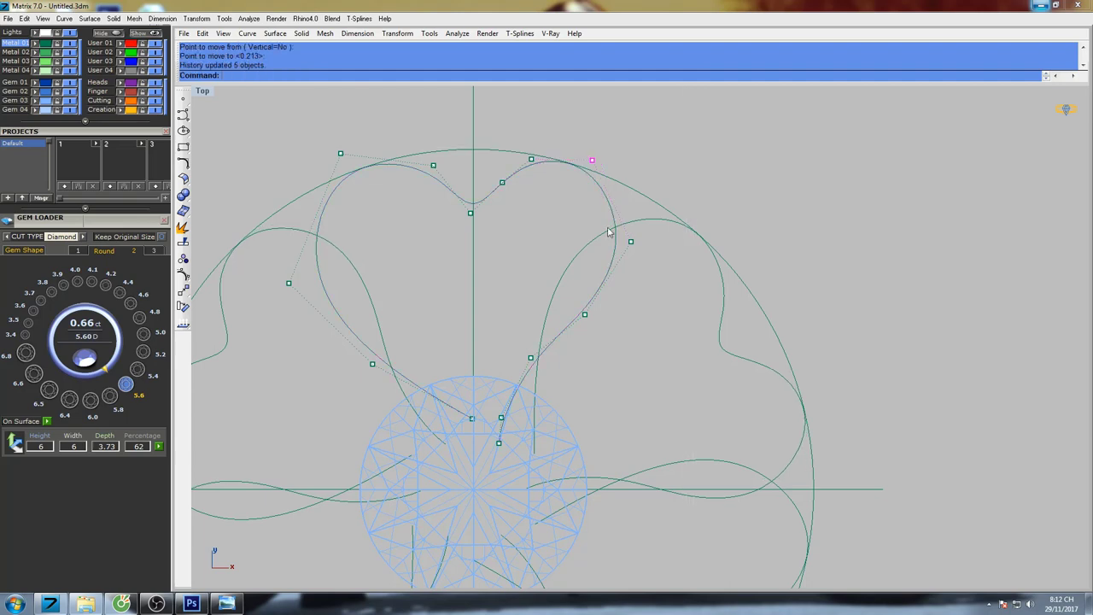
Move the two control points along the top petal's right flank slightly up and inward.
drag(601, 216, 652, 257)
right_click(653, 255)
click(677, 231)
click(674, 231)
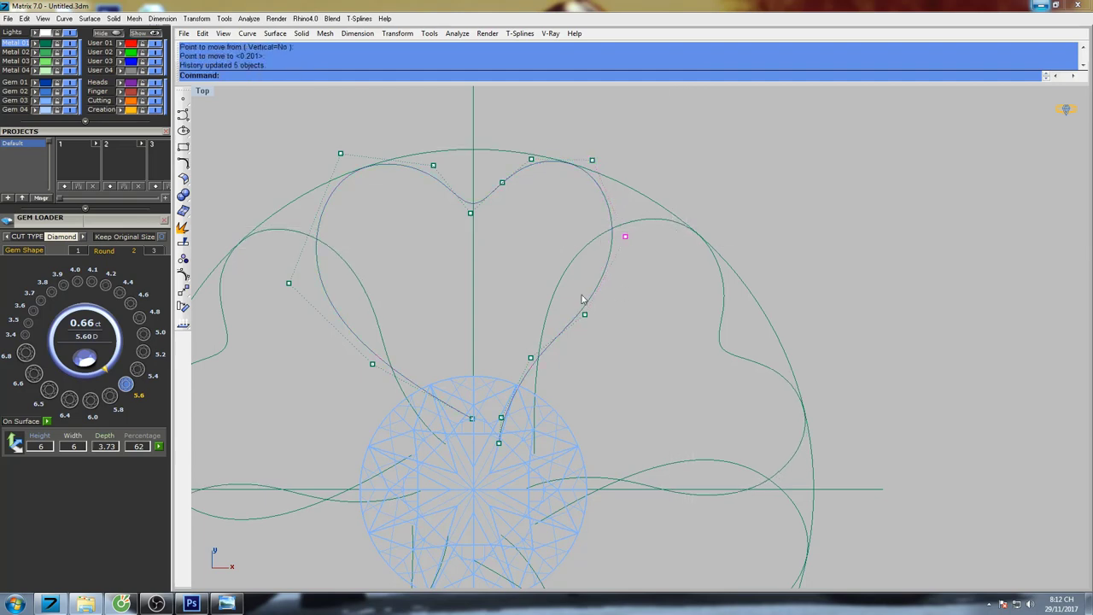
drag(582, 296, 616, 362)
right_click(616, 363)
click(620, 358)
click(617, 353)
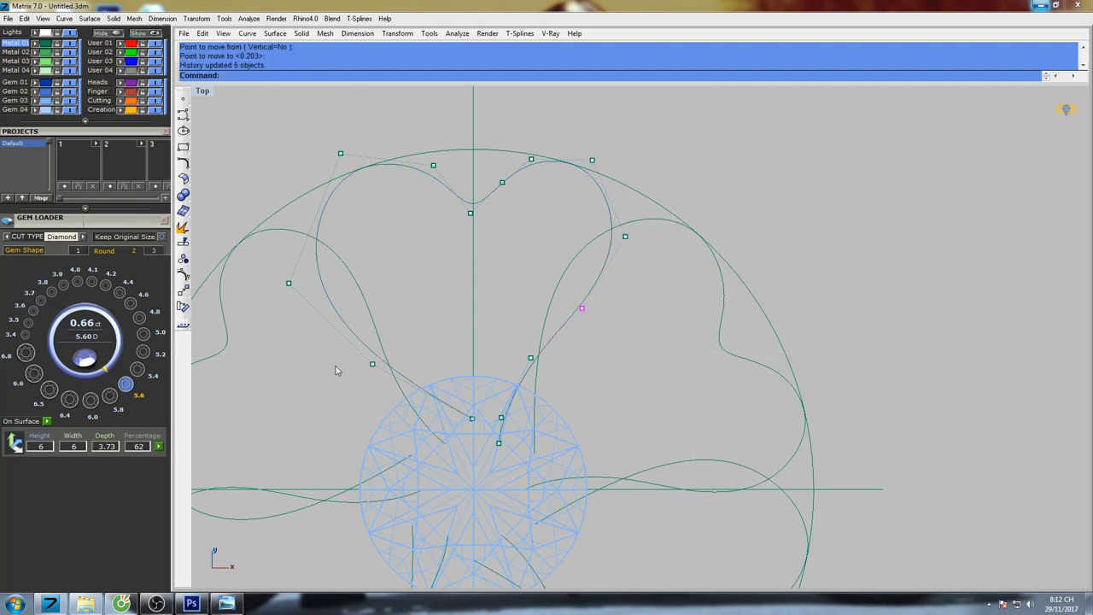
Move the top petal's lower-left control point slightly inward toward the vertical axis.
drag(351, 372, 417, 325)
right_click(417, 323)
click(425, 305)
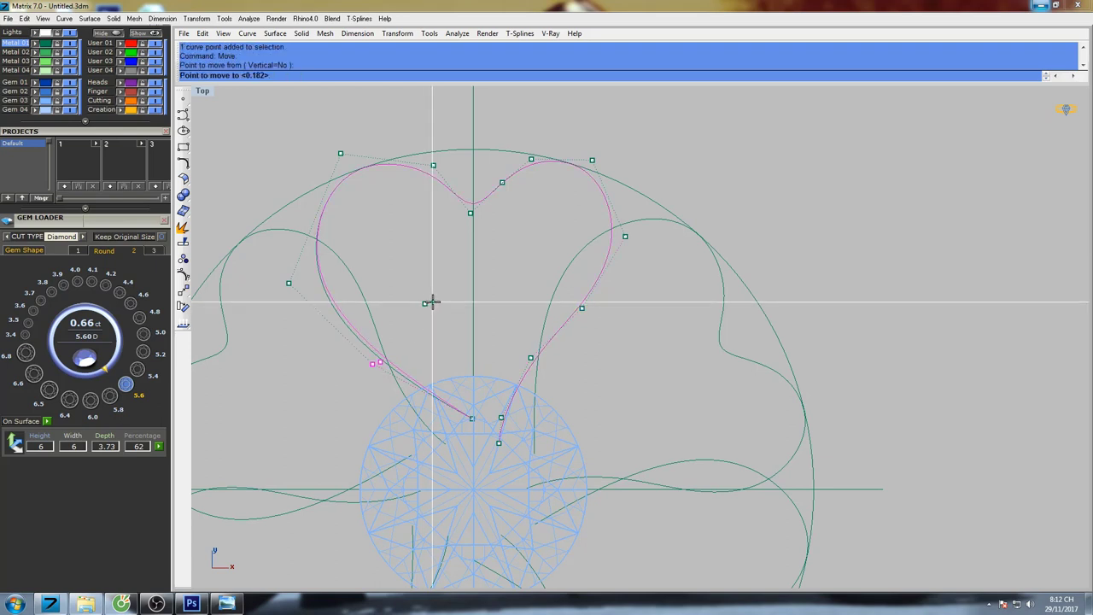
click(433, 303)
Pull the top petal's left outer control point inward to narrow the left side.
drag(274, 299, 343, 253)
right_click(347, 251)
click(371, 240)
click(378, 239)
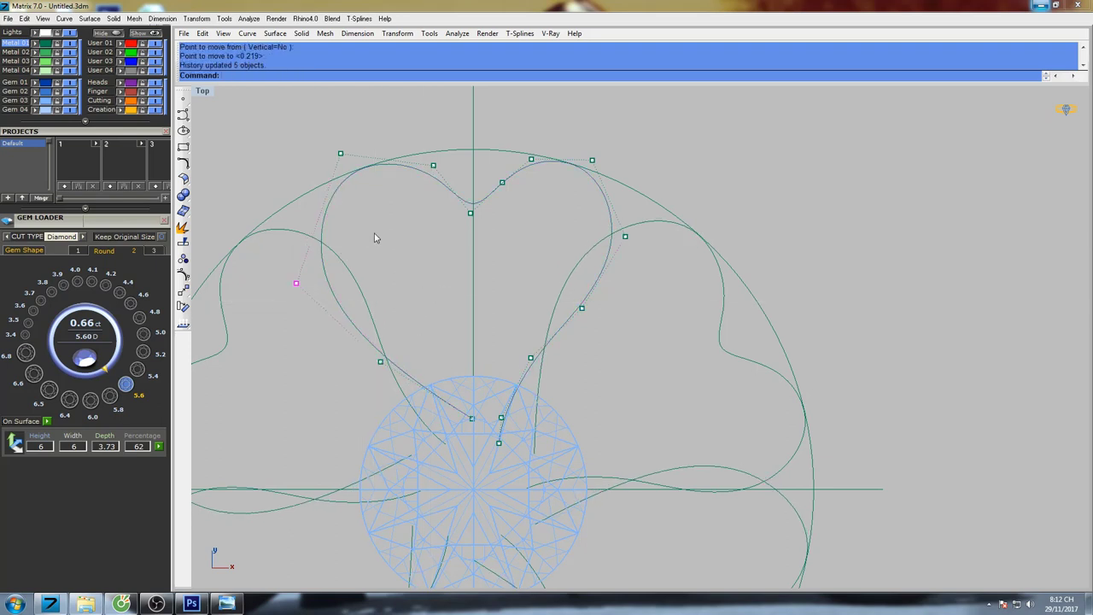
right_click(378, 231)
click(382, 225)
click(386, 223)
Shift the left lobe's upper outer control point up and right, and raise the petal's left outer control point slightly.
drag(331, 140, 383, 194)
right_click(391, 200)
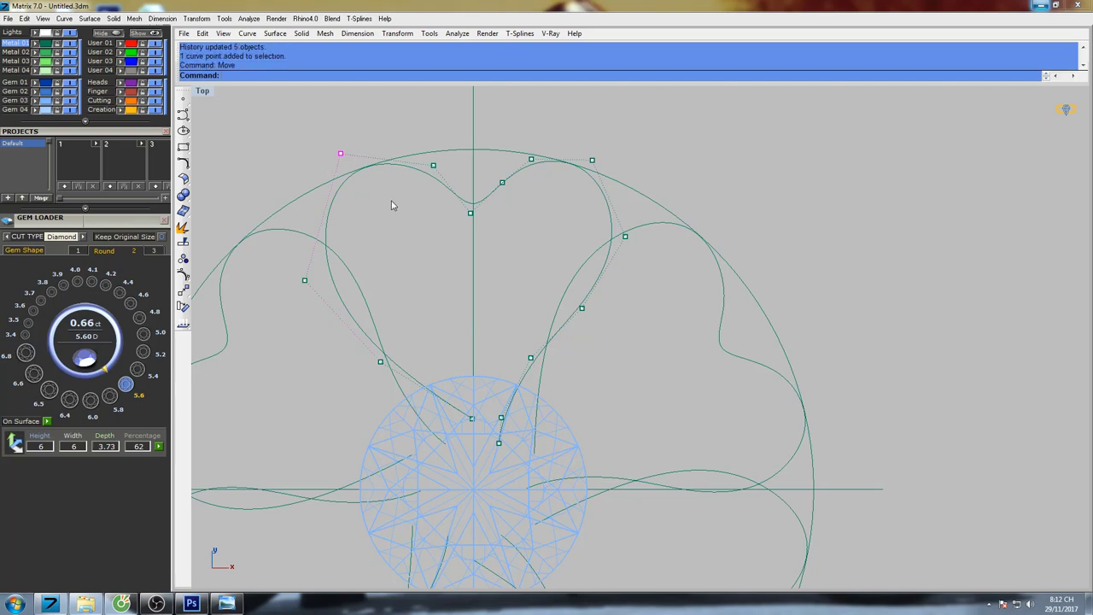
click(410, 200)
click(417, 196)
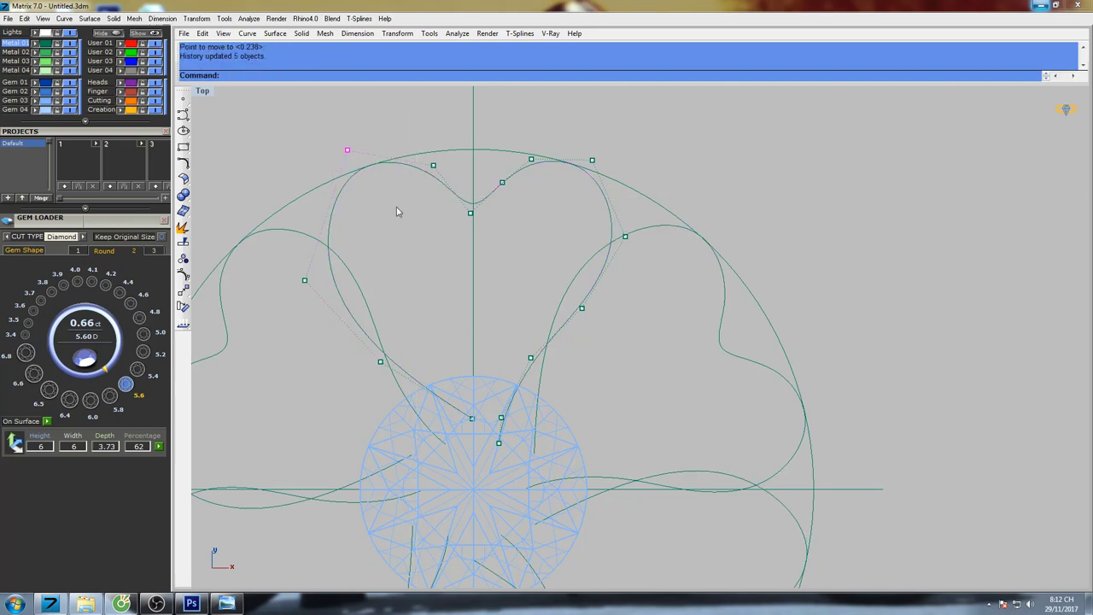
drag(287, 294, 331, 259)
right_click(345, 255)
click(399, 251)
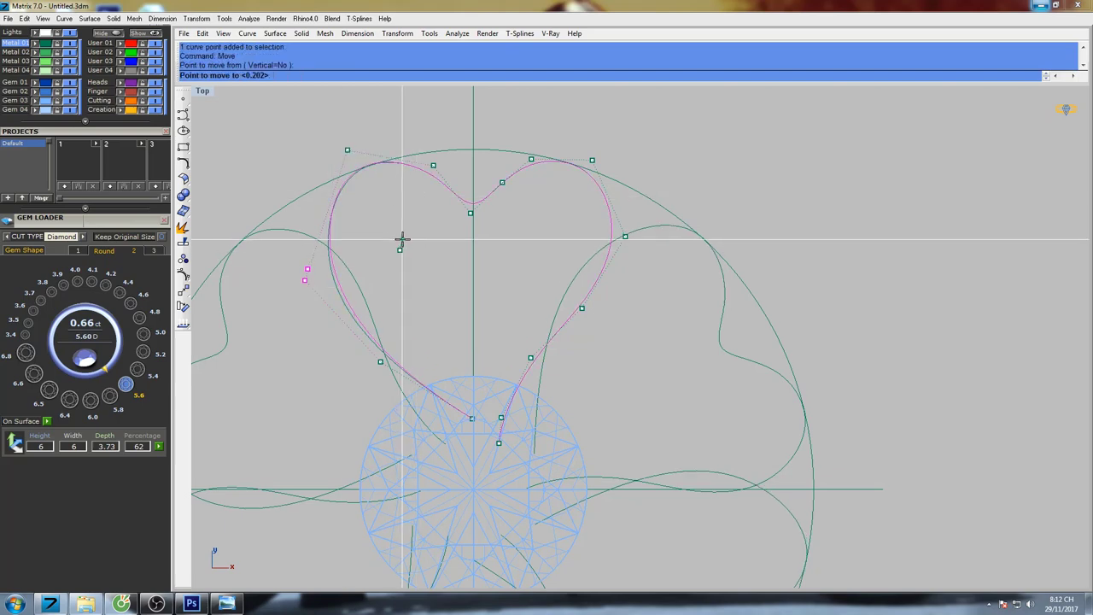
click(403, 241)
Nudge the control point on the petal's lower-left flank, just outside the gem, by a very small amount.
right_drag(417, 296, 450, 240)
drag(373, 292, 443, 334)
right_click(443, 336)
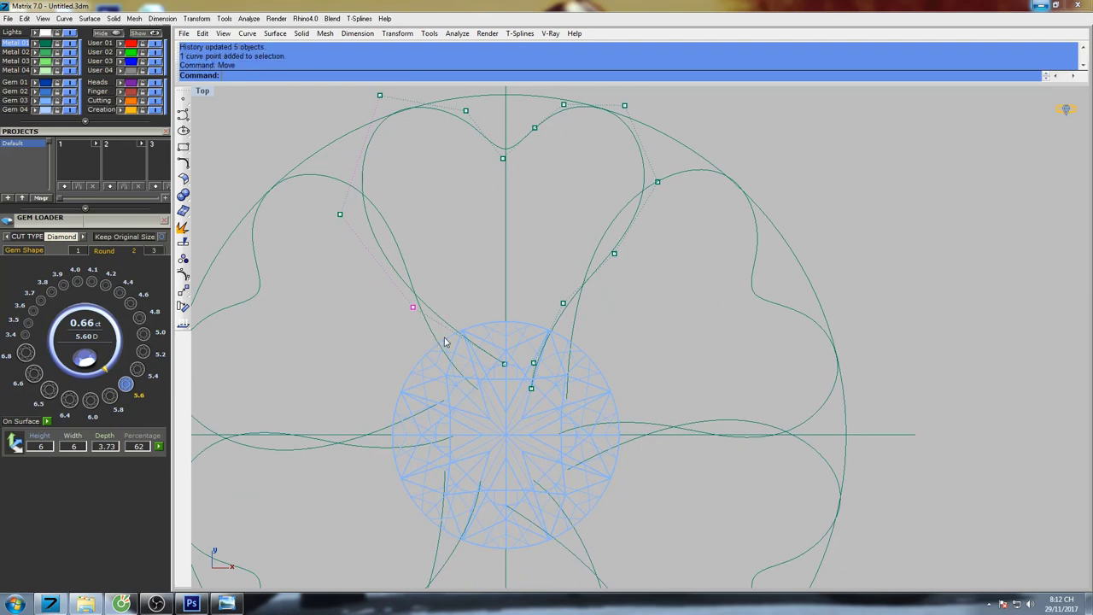
click(459, 329)
click(459, 328)
Hide the petal's control points and compare the whole flower outline with the reference jewellery photo in Windows Photo Viewer.
right_drag(459, 327, 462, 281)
scroll(462, 276, down, 4)
scroll(524, 287, down, 6)
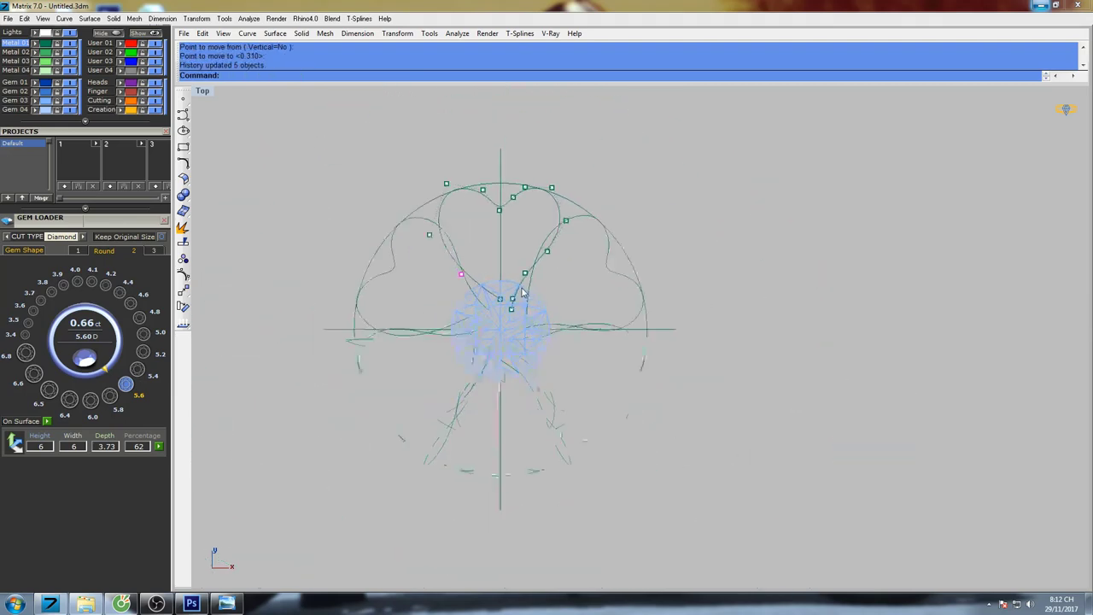
right_drag(560, 301, 572, 315)
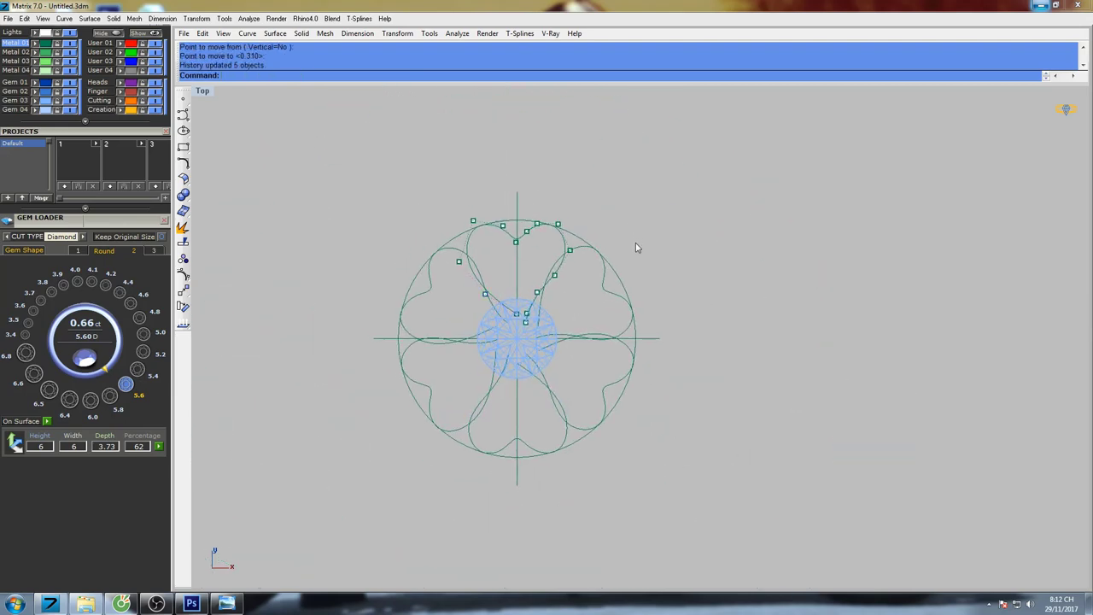
key(Escape)
scroll(626, 253, down, 4)
right_drag(627, 253, 606, 257)
scroll(584, 308, up, 4)
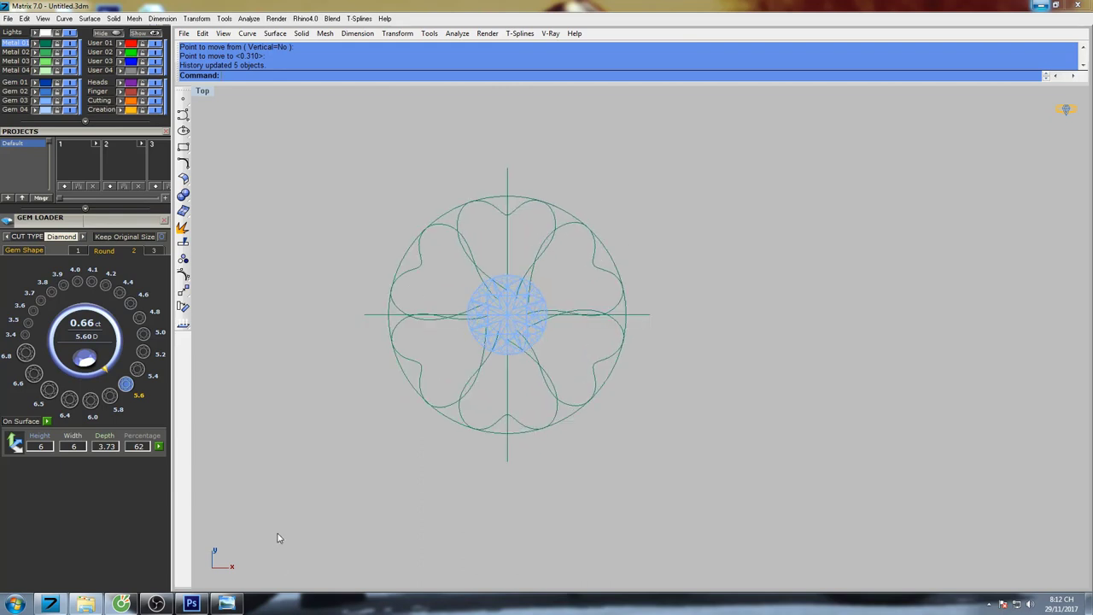
click(227, 604)
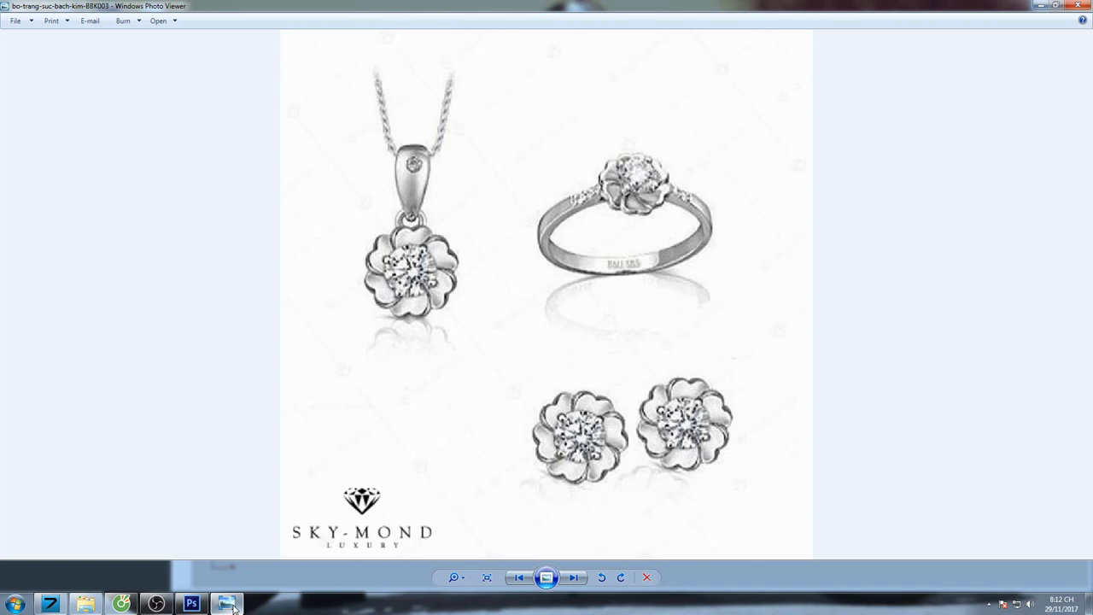
click(227, 604)
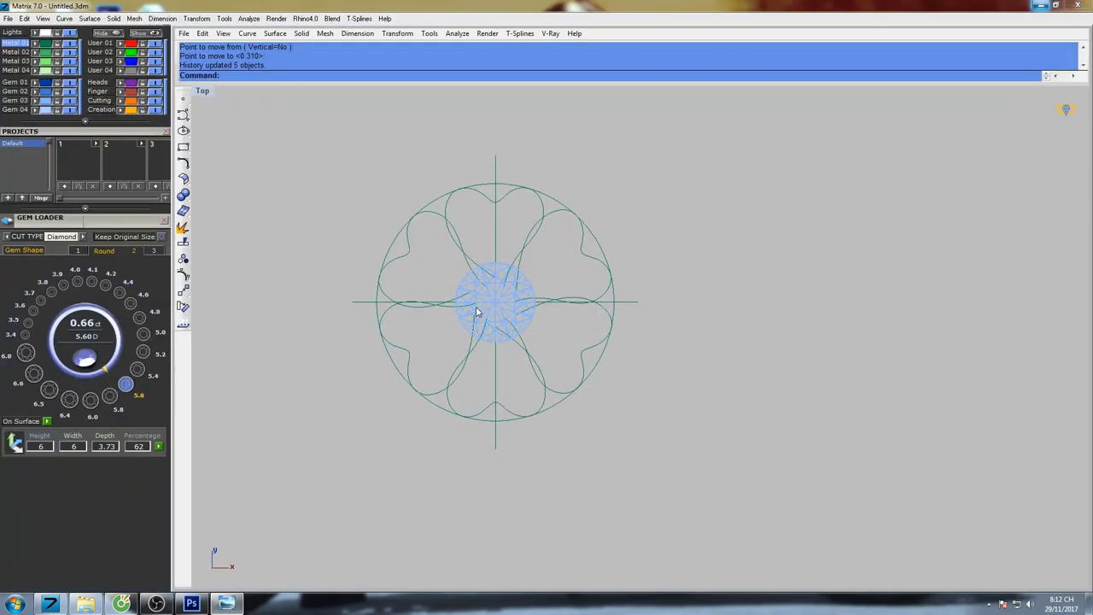
Scale the top heart petal slightly smaller with Scale2D about origin 0, leaving a gap inside the outer circle.
scroll(526, 232, up, 6)
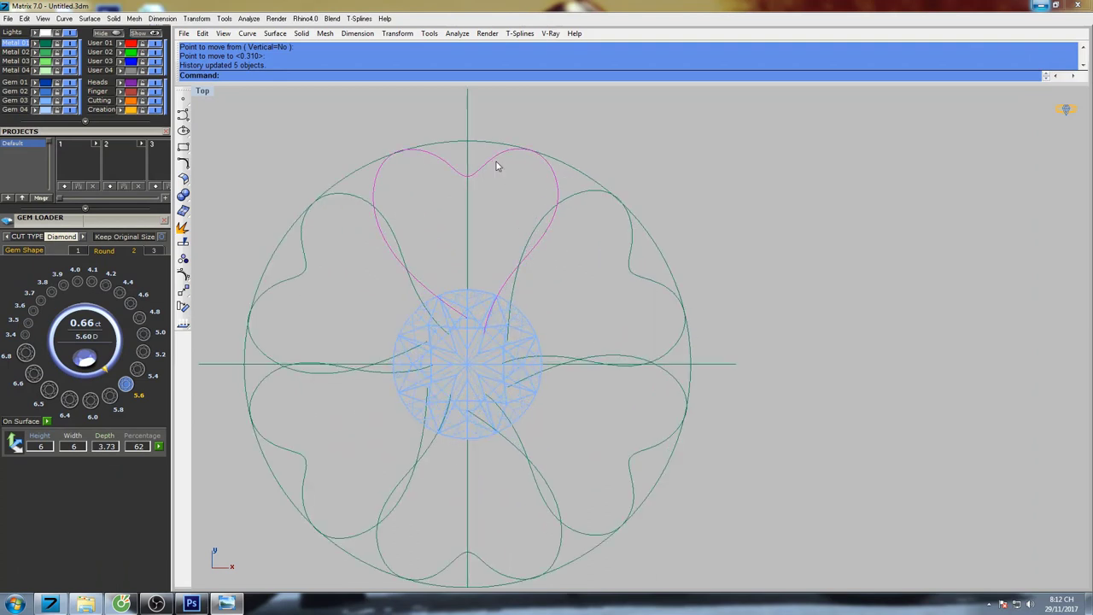
right_drag(544, 210, 544, 242)
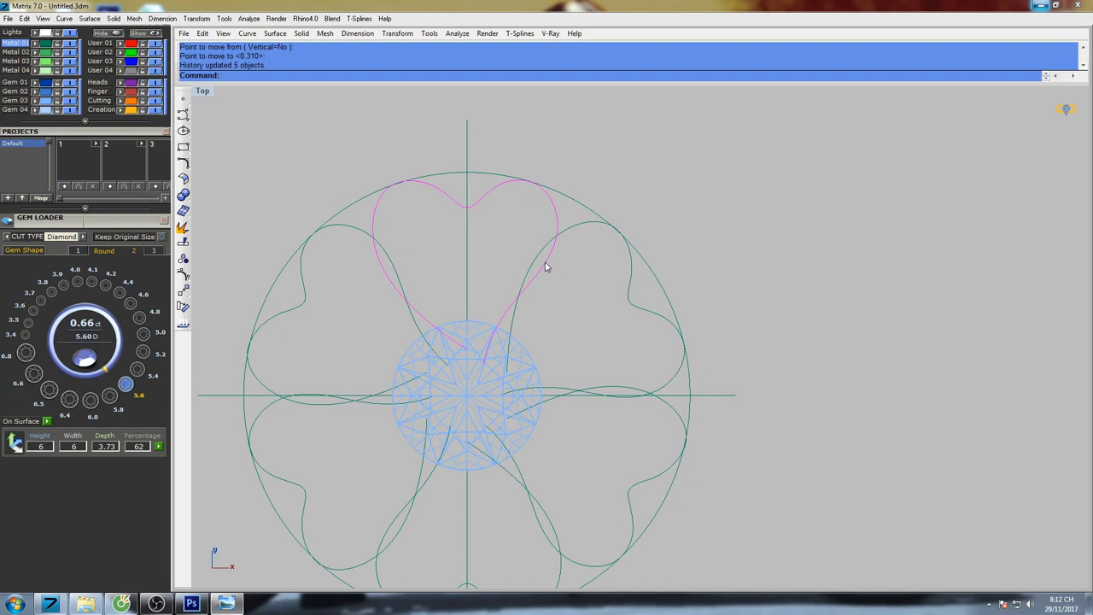
text(a)
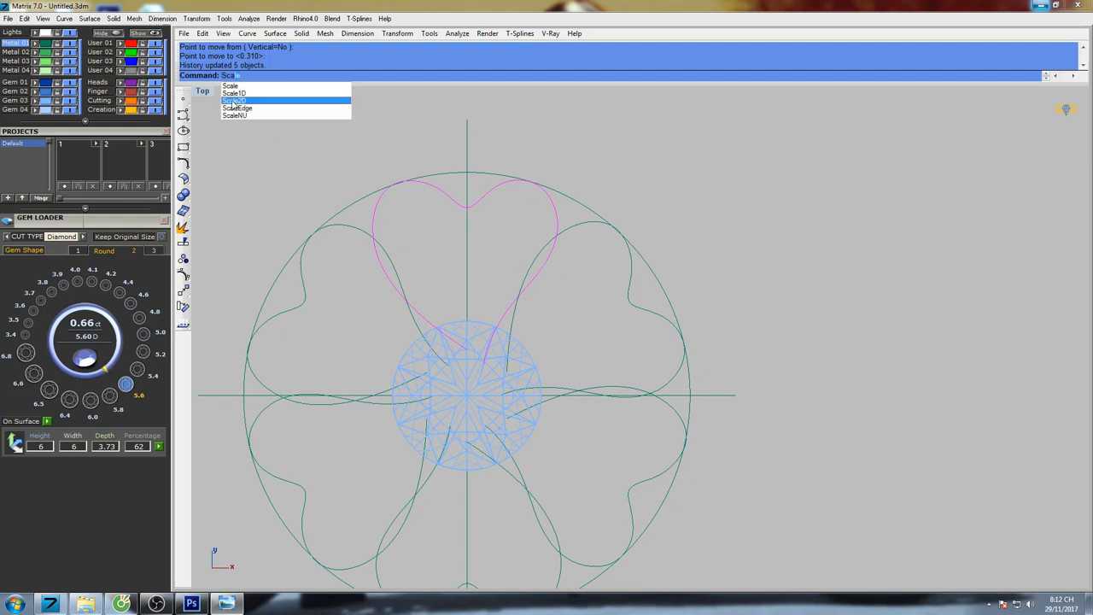
click(250, 102)
right_drag(567, 234, 579, 278)
text(0)
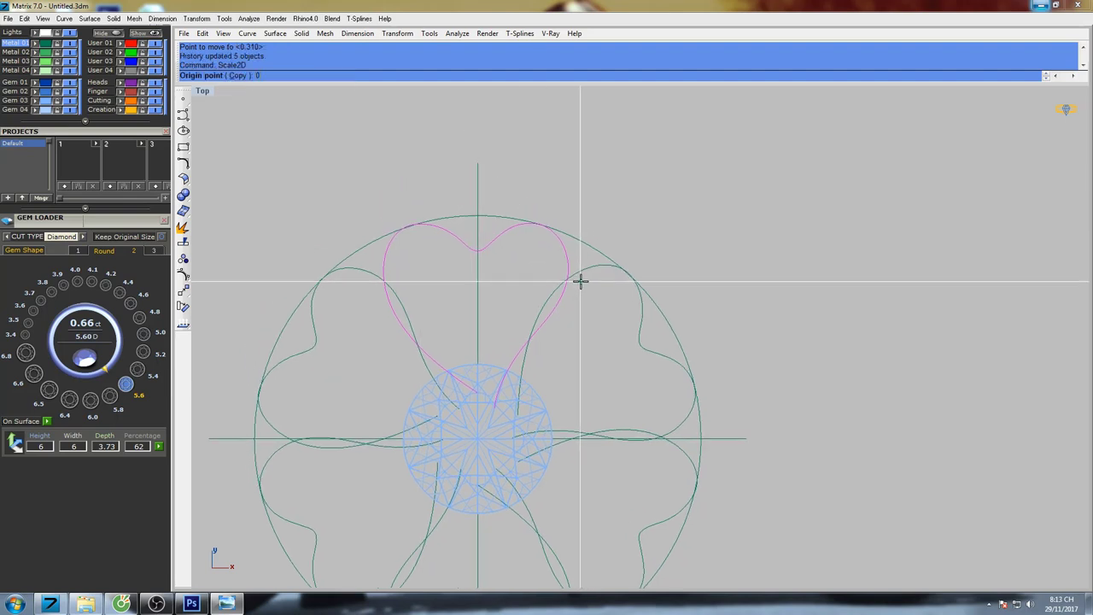
key(Return)
click(478, 97)
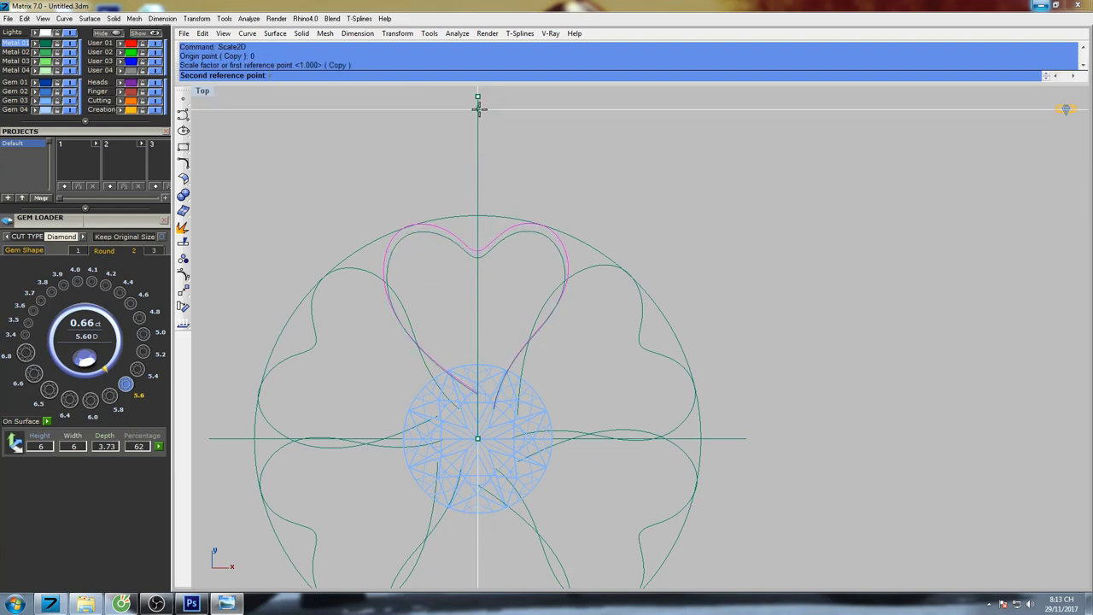
click(478, 108)
scroll(517, 178, down, 4)
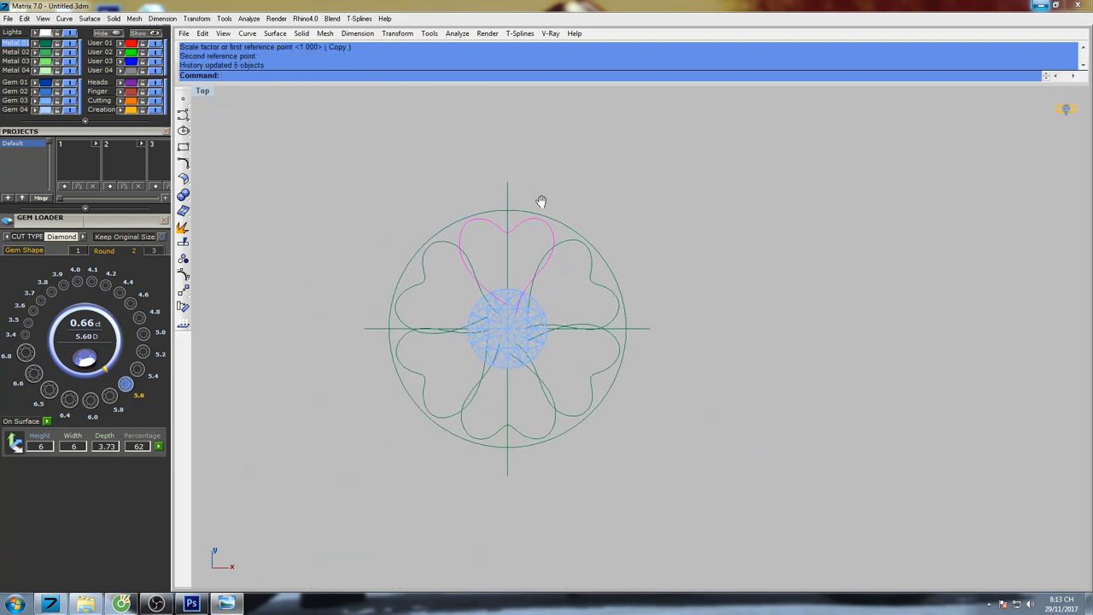
scroll(498, 288, up, 5)
right_drag(522, 236, 510, 216)
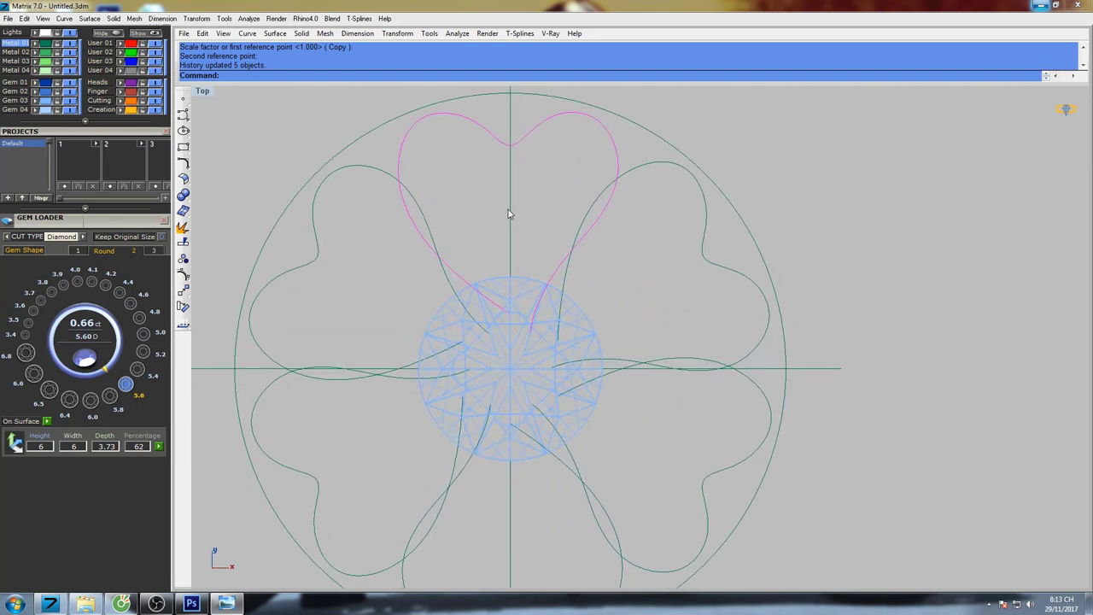
Show the top petal's control points and move its left end point over the gem down and left.
key(F10)
drag(480, 259, 519, 328)
right_drag(525, 300, 495, 282)
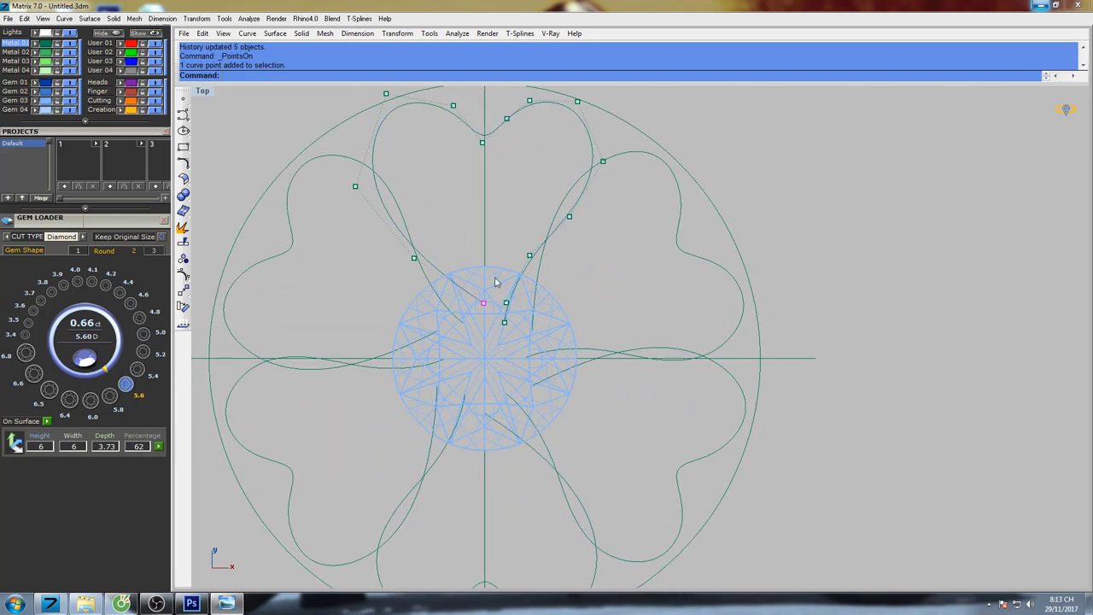
text(Move)
key(Return)
click(526, 240)
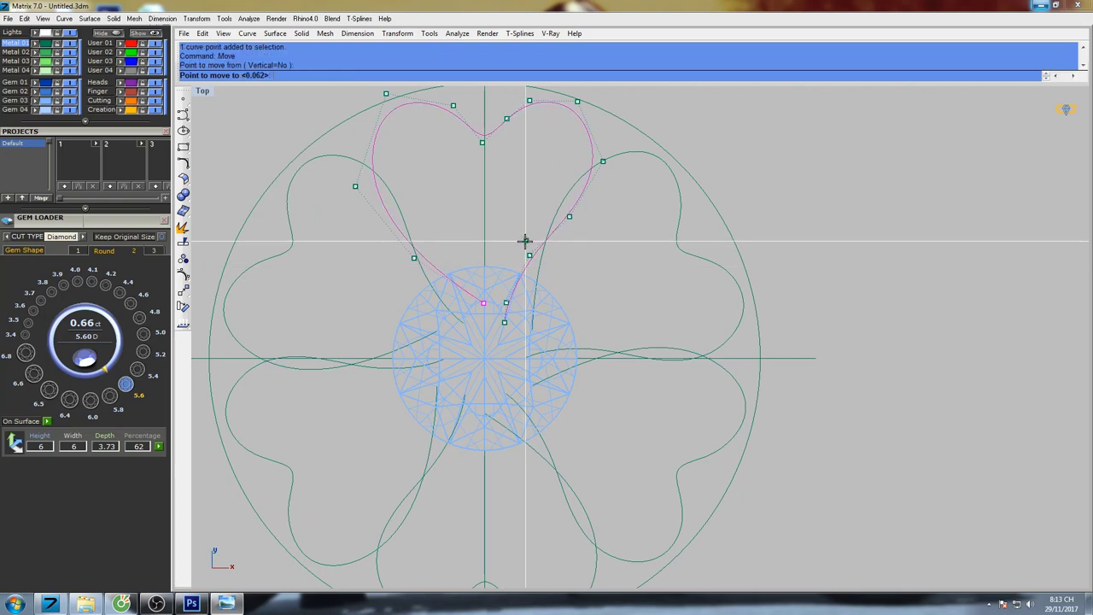
click(516, 244)
right_click(517, 245)
click(530, 223)
click(524, 225)
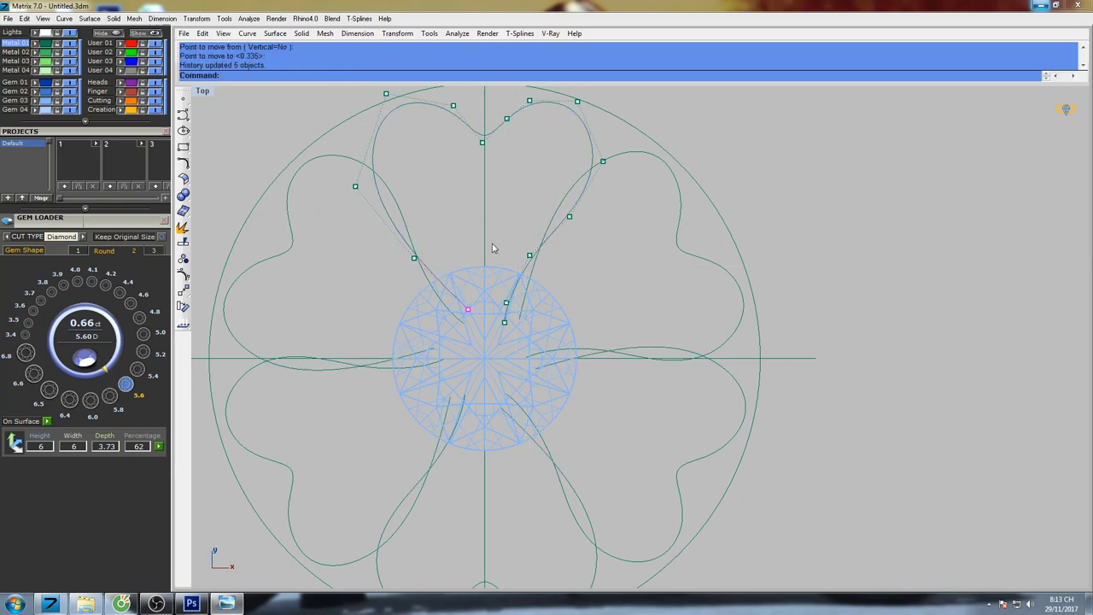
Move the control point on the petal's lower-left flank slightly down and left.
drag(444, 233, 443, 233)
scroll(443, 233, up, 4)
right_click(460, 206)
click(460, 205)
click(458, 208)
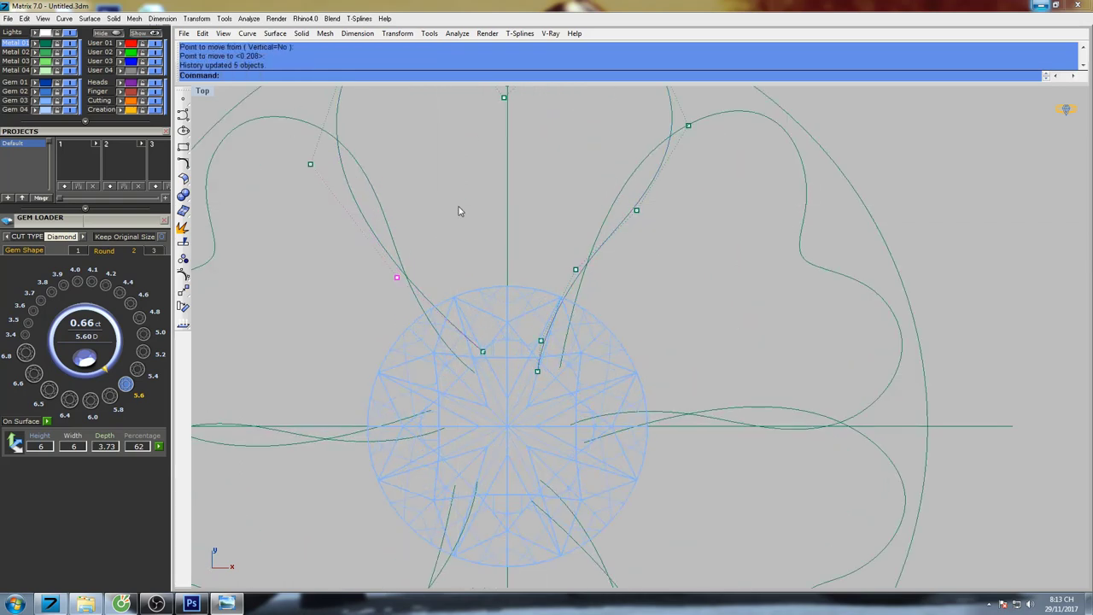
Lower the control point at the heart's central notch slightly to deepen the notch.
scroll(454, 180, down, 4)
right_drag(454, 179, 452, 245)
scroll(460, 185, up, 4)
drag(463, 210, 506, 185)
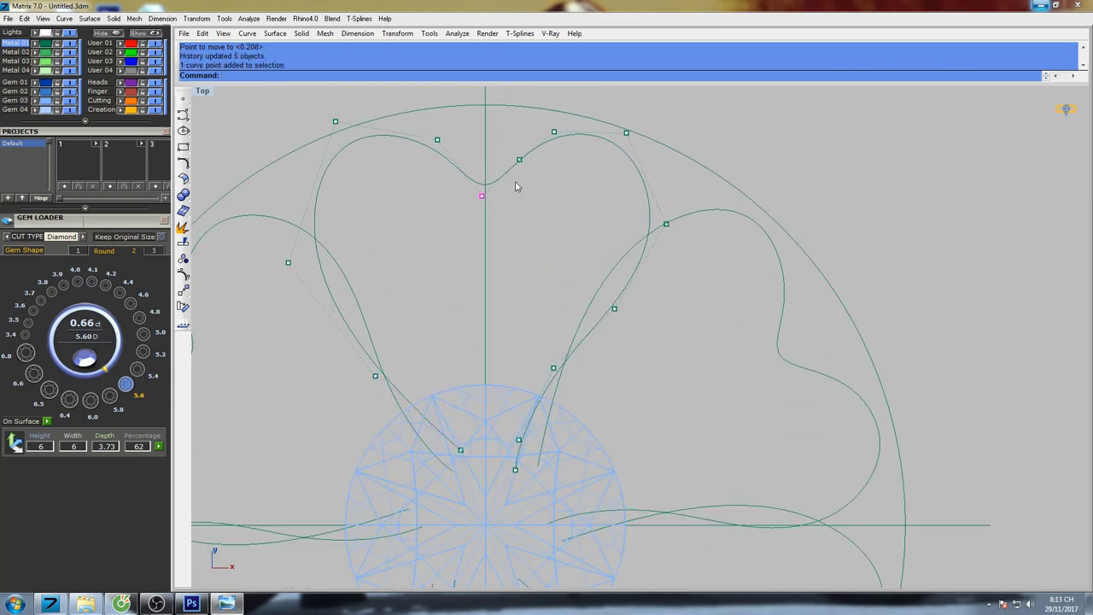
right_click(517, 182)
click(519, 178)
click(520, 183)
Move the right lobe's upper outer control point slightly down and left.
right_drag(565, 140, 527, 197)
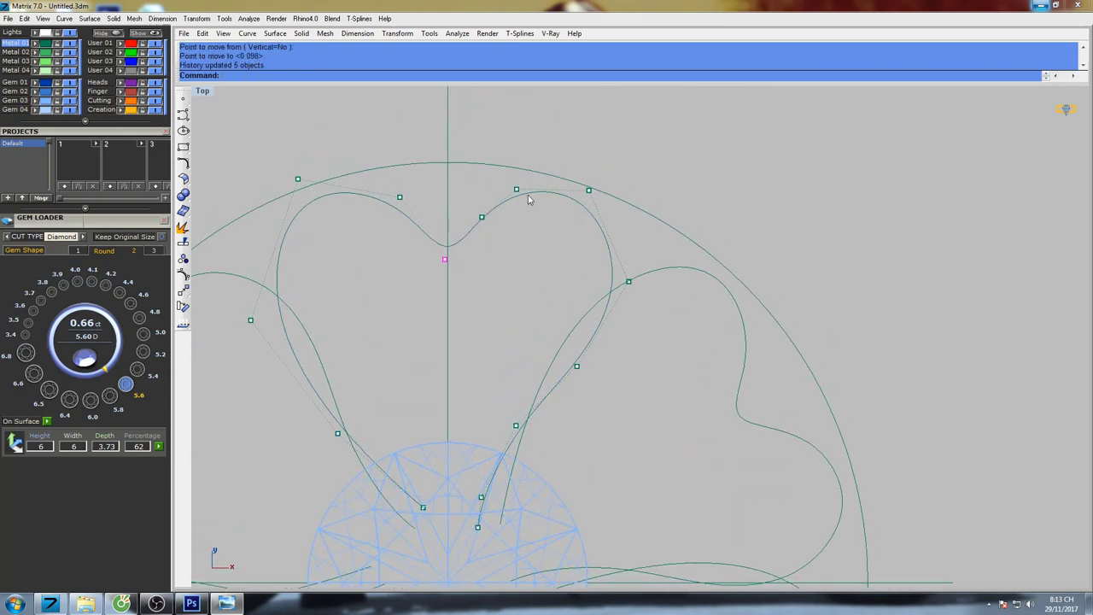
drag(577, 155, 605, 220)
right_click(629, 151)
click(630, 148)
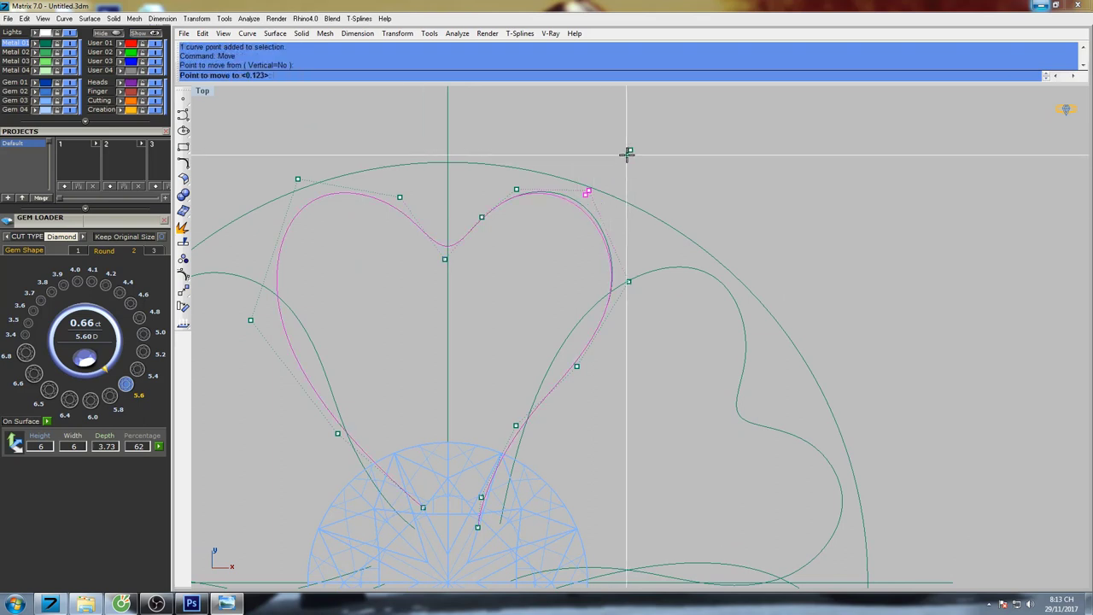
click(627, 153)
Nudge the control point on the notch's right slope slightly up and left to smooth the curve into the right lobe.
right_click(532, 202)
drag(516, 189, 487, 246)
click(561, 127)
click(561, 131)
scroll(487, 208, up, 8)
right_click(490, 243)
click(495, 171)
click(495, 176)
right_click(510, 172)
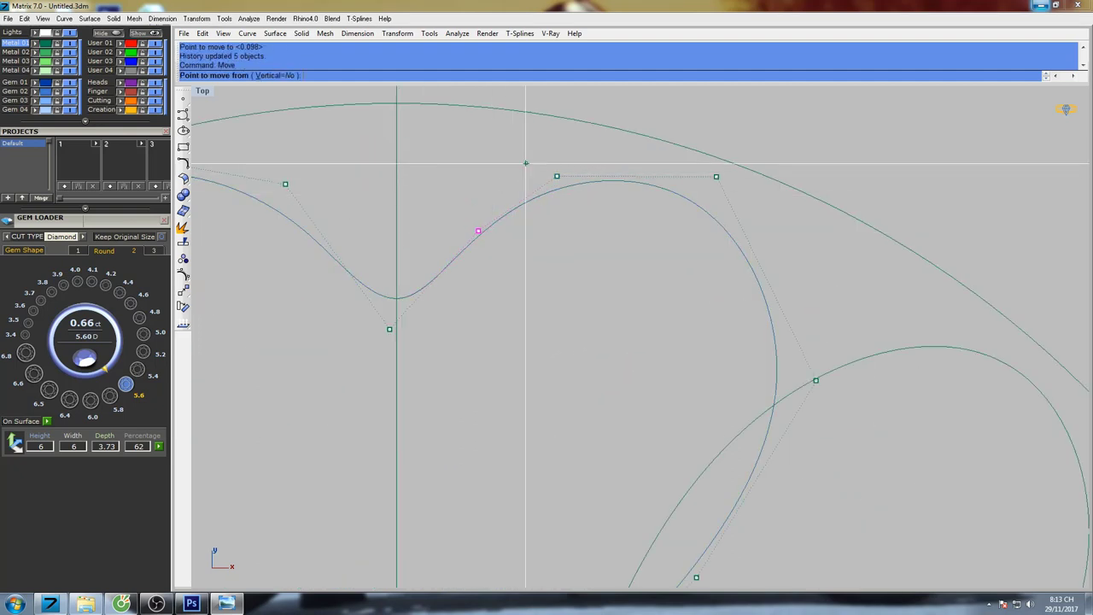
click(527, 163)
click(524, 162)
Shift the right lobe's inner top control point slightly left.
drag(535, 160, 570, 190)
right_click(574, 185)
click(614, 142)
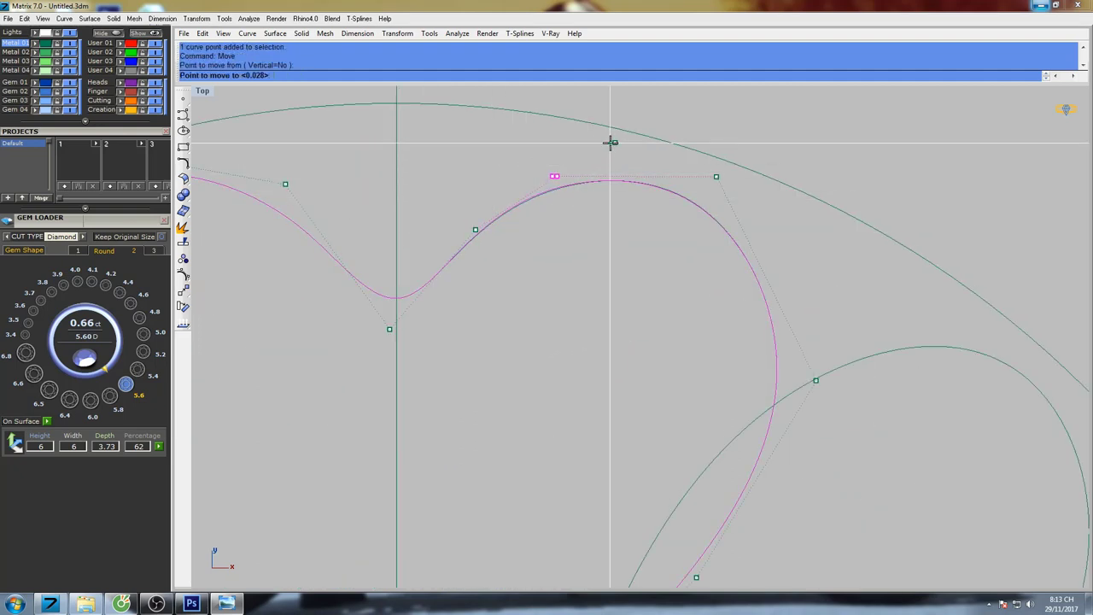
click(610, 143)
Shift the left lobe's upper outer control point slightly down and right in small moves.
scroll(607, 144, down, 3)
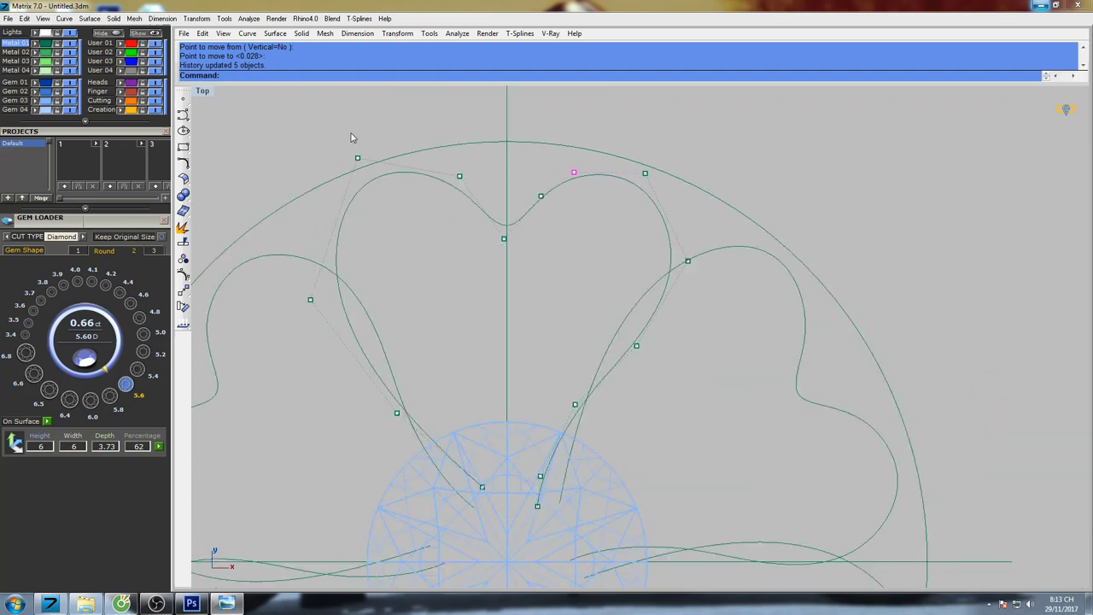
drag(349, 140, 374, 174)
right_click(414, 154)
click(438, 127)
click(442, 127)
right_click(445, 125)
click(446, 118)
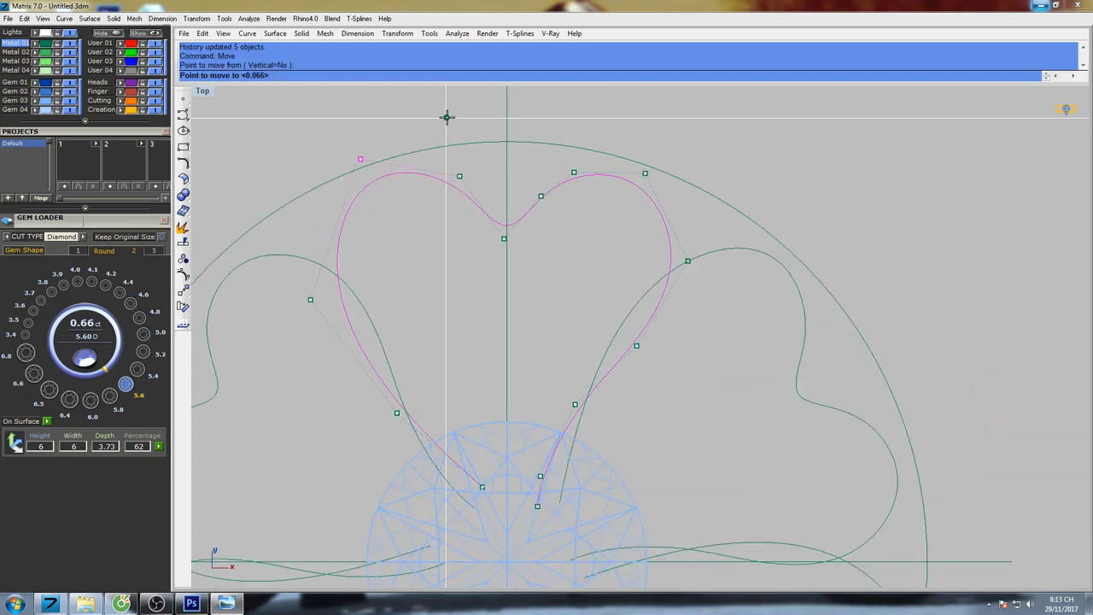
click(450, 121)
right_click(451, 125)
click(453, 121)
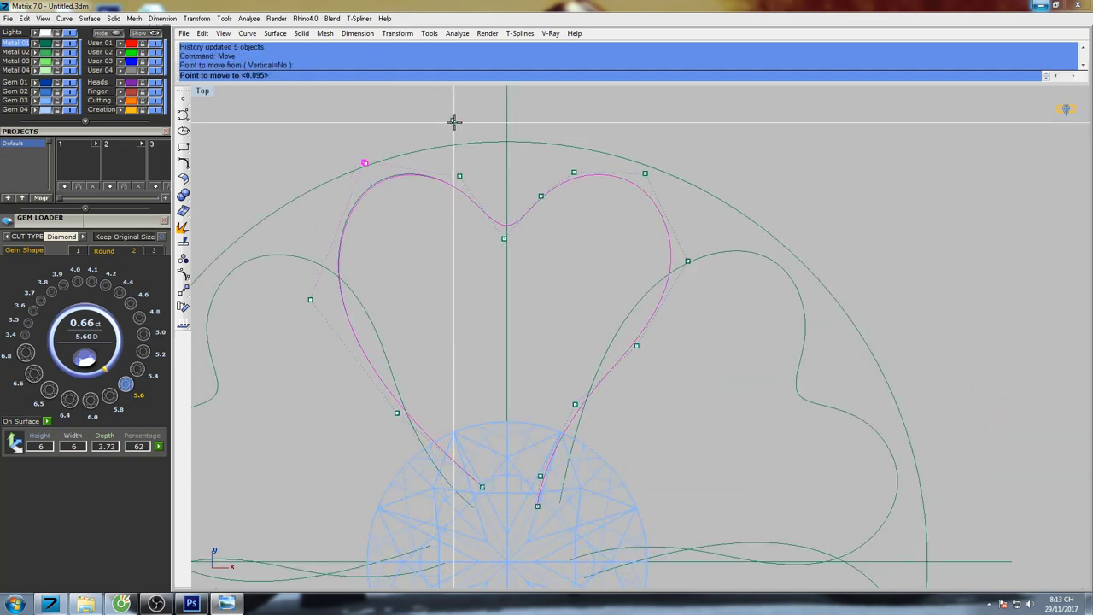
click(453, 123)
Lower the right lobe's upper outer control point slightly.
drag(618, 200, 668, 151)
right_click(669, 148)
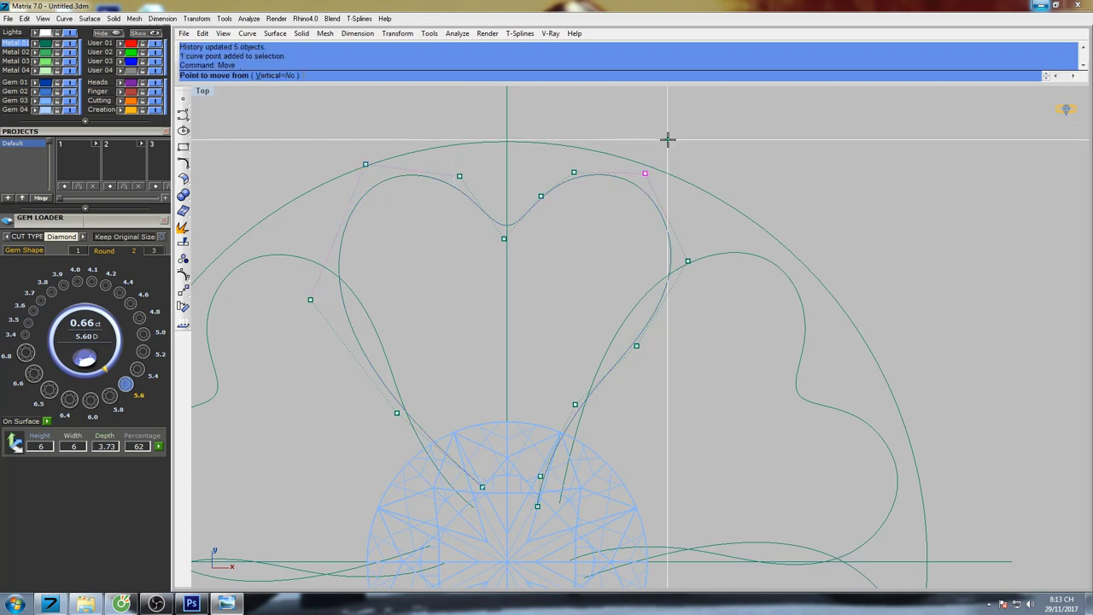
click(667, 139)
click(668, 143)
Lower the right lobe's inner top control point slightly to flatten the top of the lobe.
scroll(575, 168, up, 6)
drag(549, 166, 594, 211)
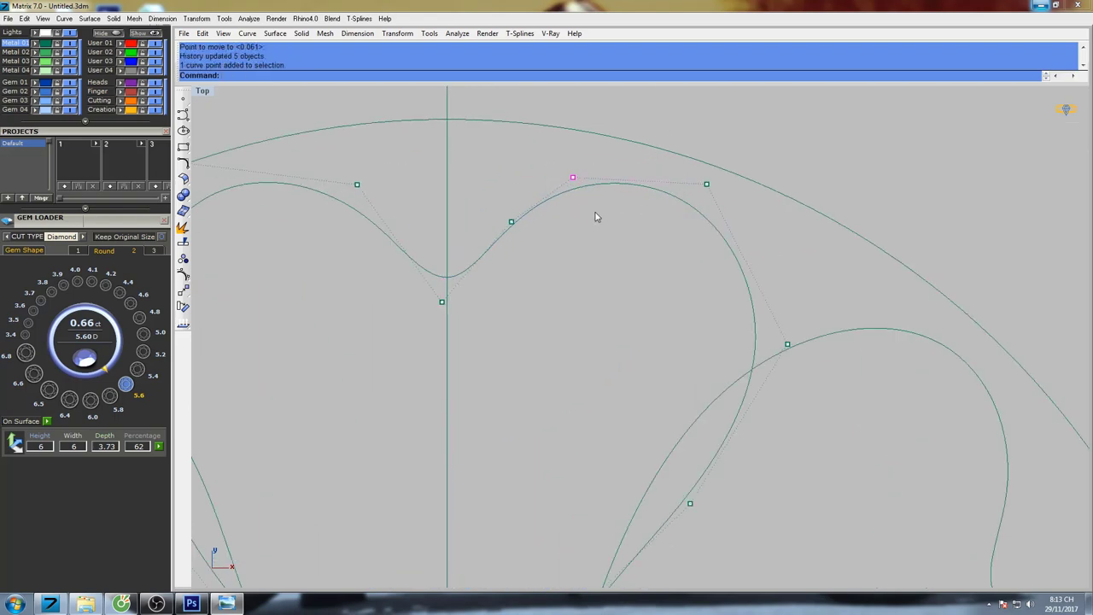
right_click(627, 137)
click(628, 131)
click(629, 135)
Move the two lowest control points of the heart's right side slightly right over the diamond.
scroll(627, 178, down, 6)
right_drag(702, 241, 688, 194)
right_drag(665, 275, 674, 239)
right_drag(662, 296, 671, 238)
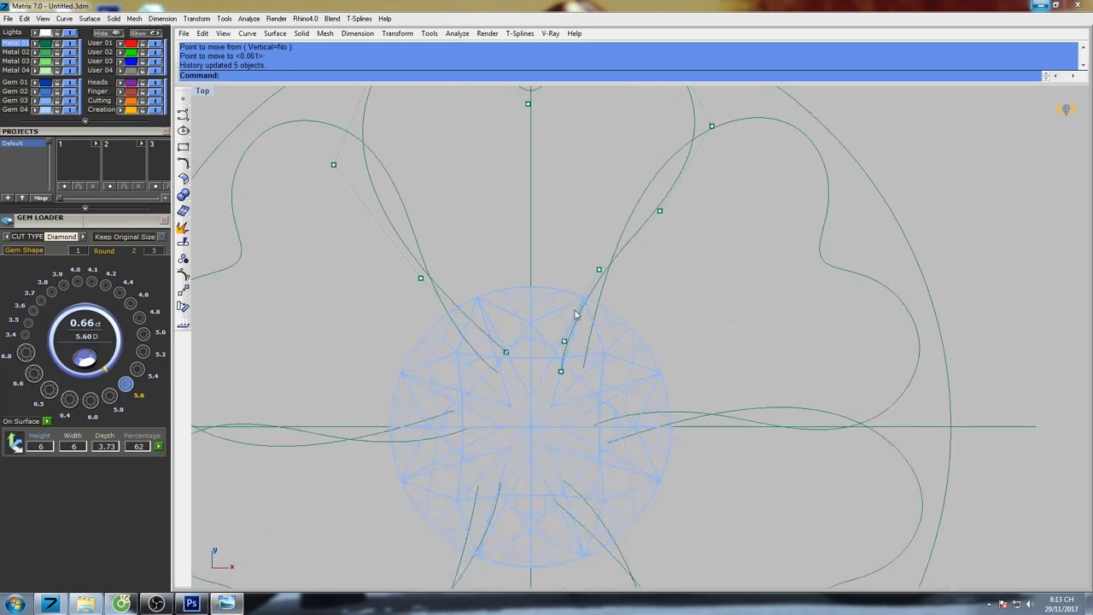
drag(545, 277, 573, 385)
right_click(573, 385)
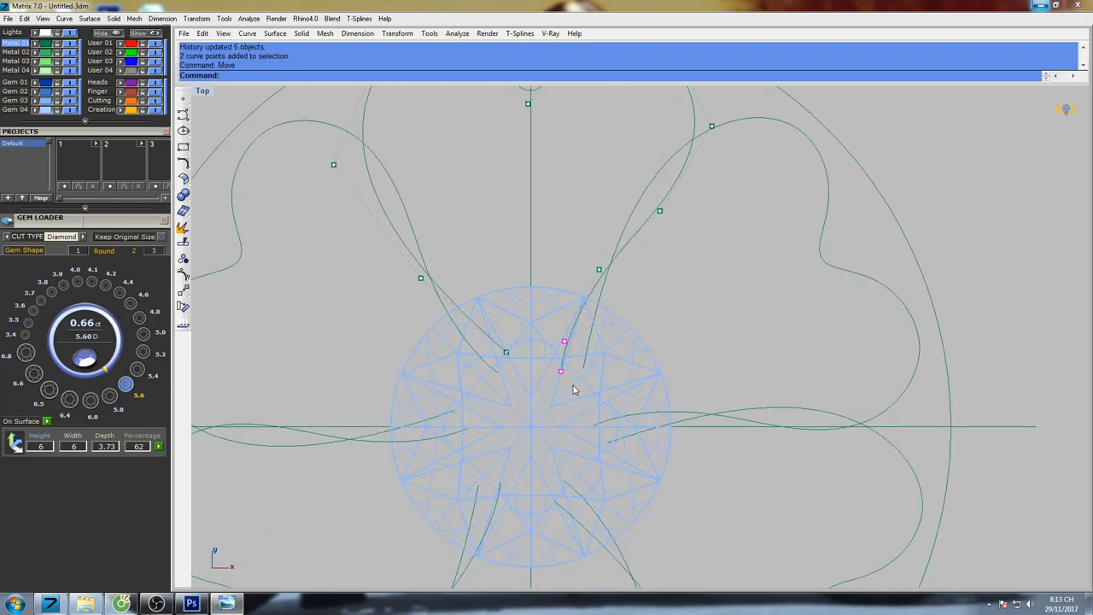
click(614, 342)
click(622, 342)
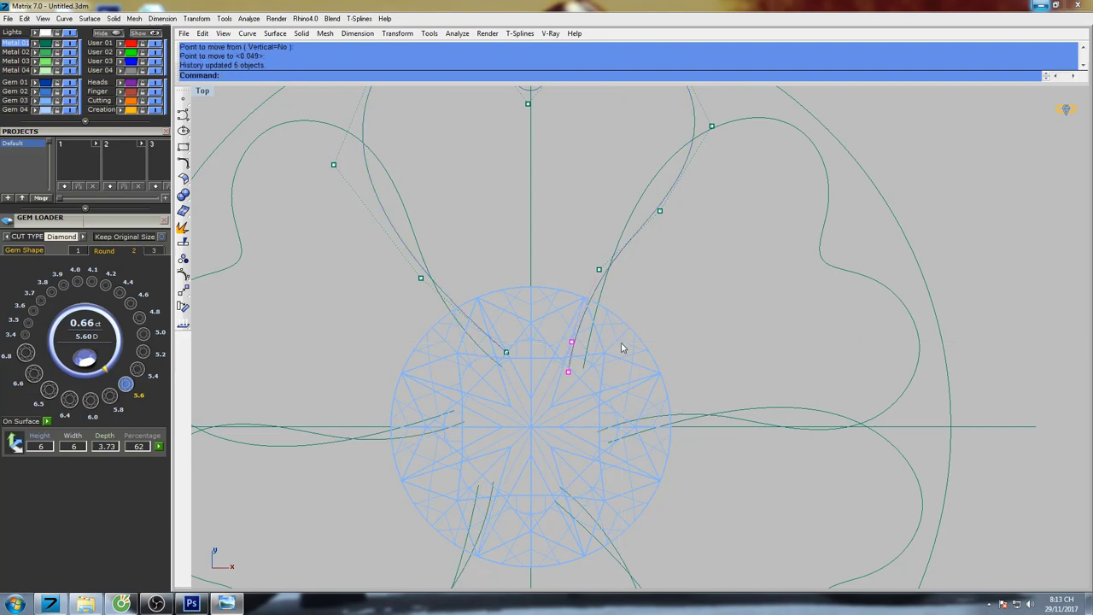
Shift the control point just above the diamond on the heart's right side slightly right, leaving the curve deselected.
drag(607, 287, 608, 288)
right_click(622, 219)
click(624, 210)
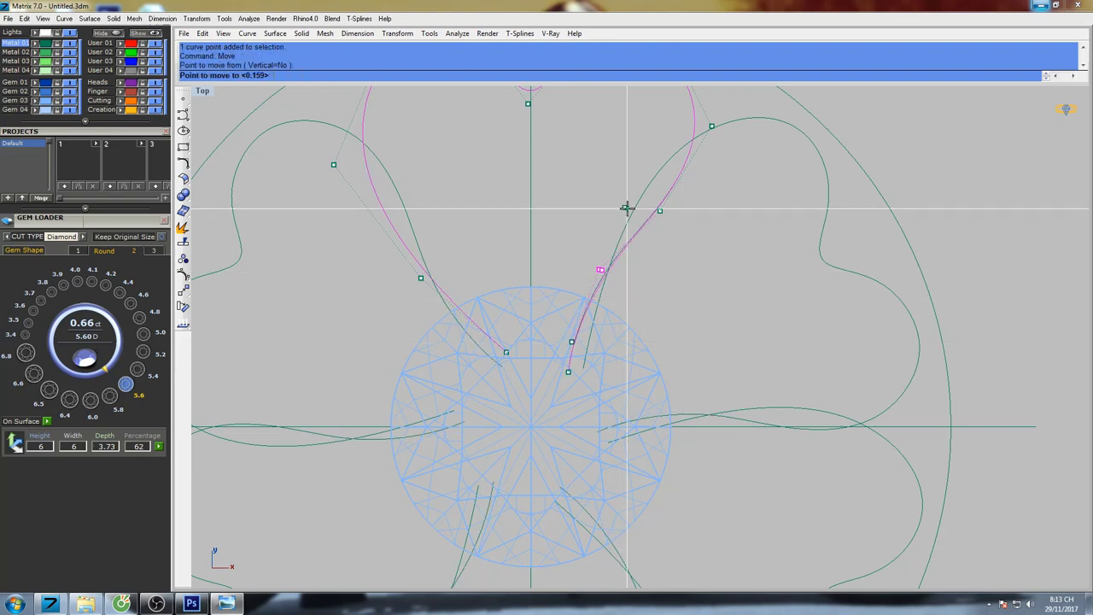
click(628, 210)
scroll(626, 218, down, 4)
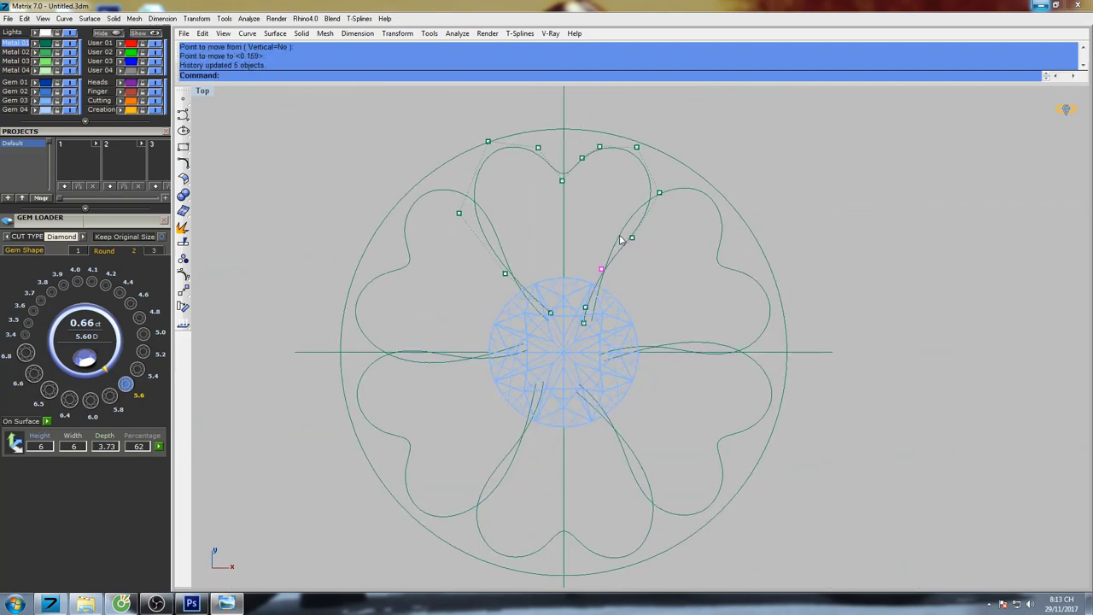
right_drag(632, 207, 598, 221)
click(633, 218)
Lock the petal curves, the outer circle and the diamond.
scroll(579, 199, down, 4)
drag(361, 130, 712, 470)
right_drag(706, 336, 645, 343)
text(lock)
key(Return)
Delete the vertical guide line through the diamond's centre.
scroll(454, 178, up, 2)
click(491, 141)
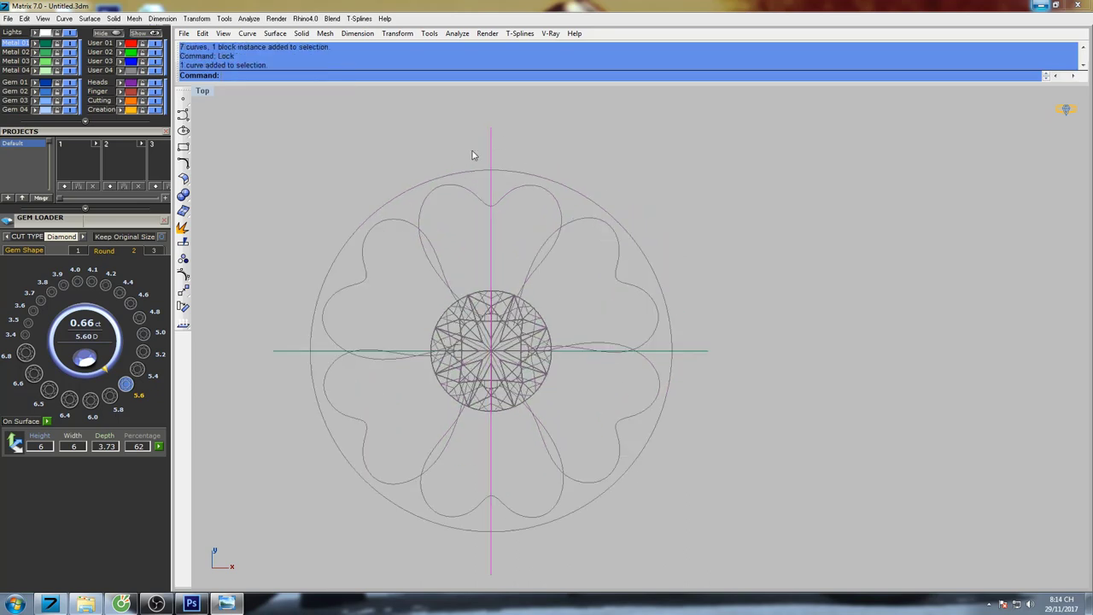
right_drag(520, 161, 528, 245)
key(Return)
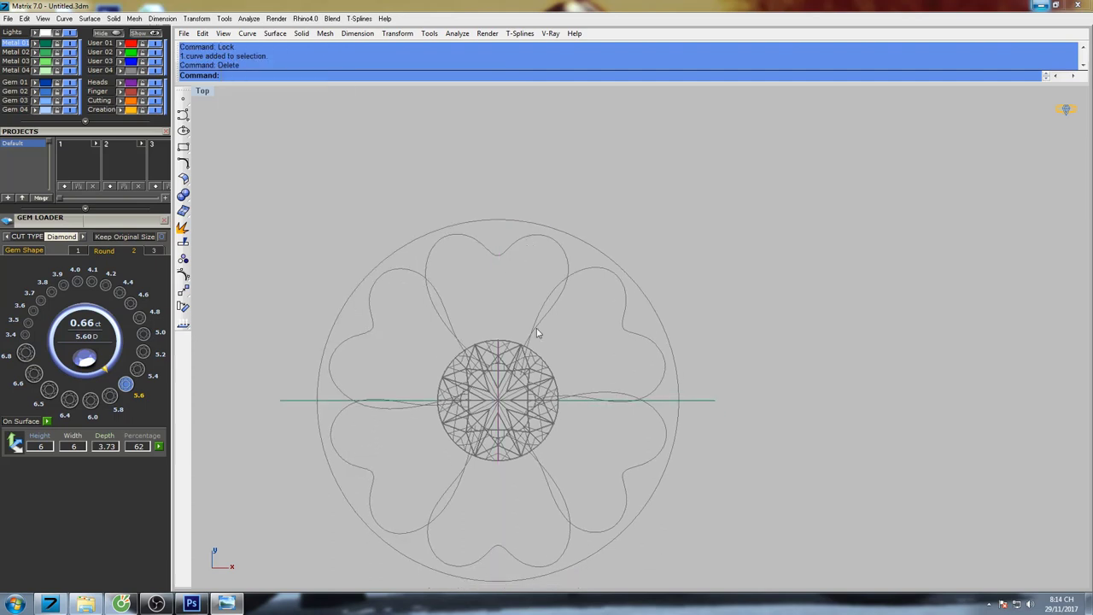
Create a four-cornered T-Splines face with Append Face, starting at the top heart's notch and extending down and right inside the heart.
right_drag(531, 323, 536, 294)
scroll(537, 295, up, 2)
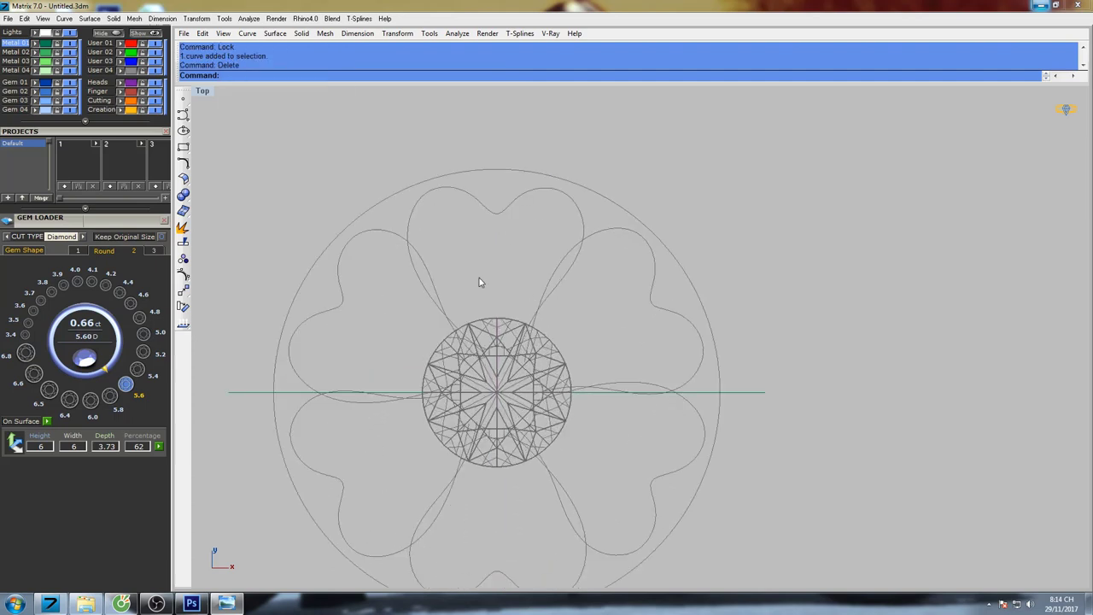
drag(153, 136, 165, 367)
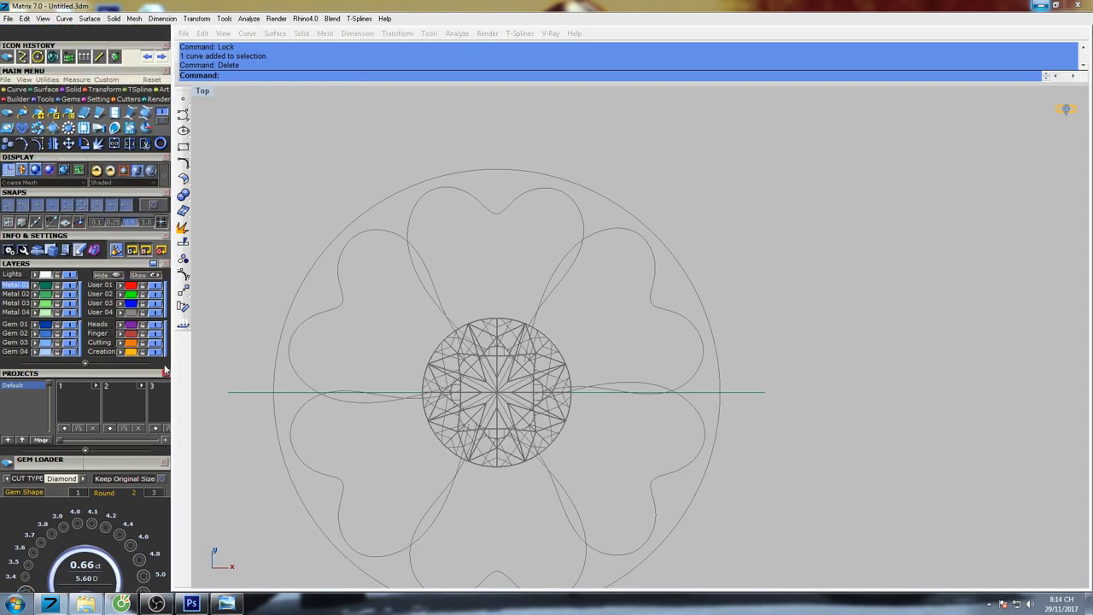
drag(148, 187, 147, 256)
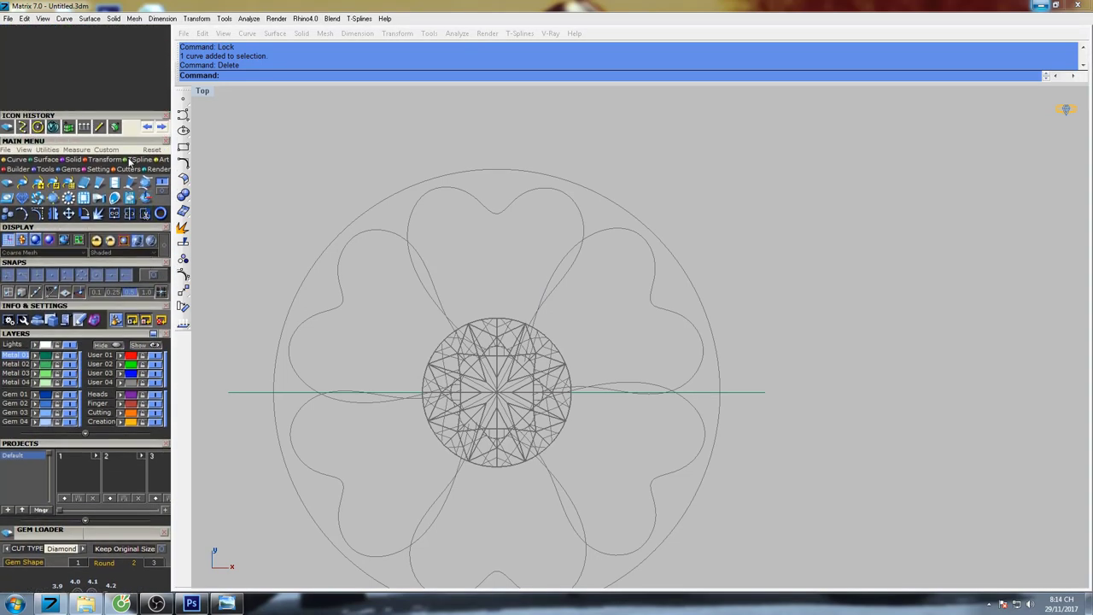
click(137, 161)
click(132, 183)
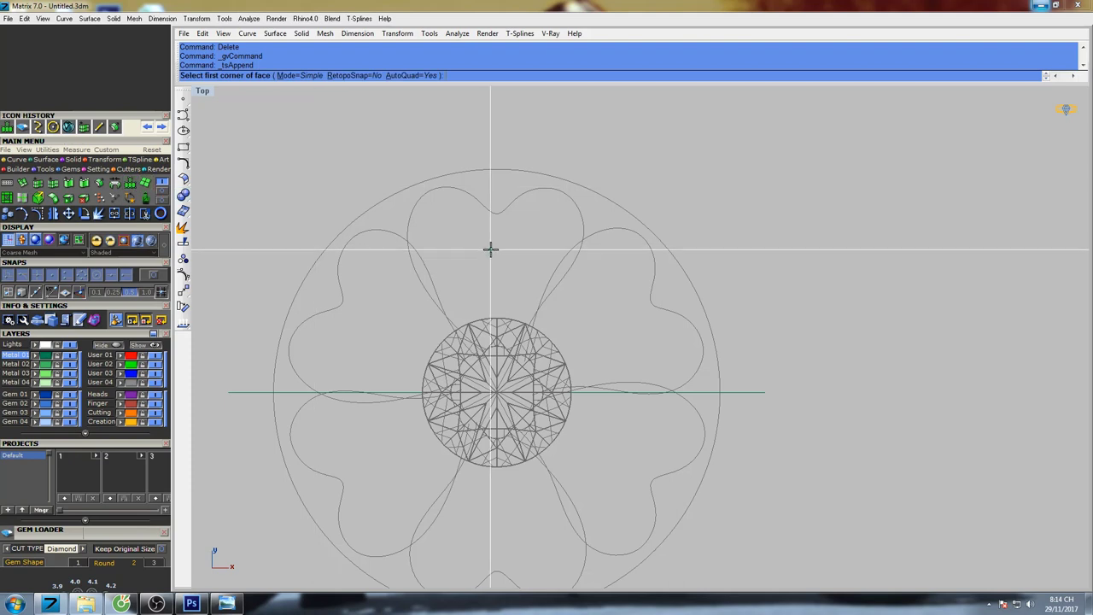
scroll(491, 249, up, 3)
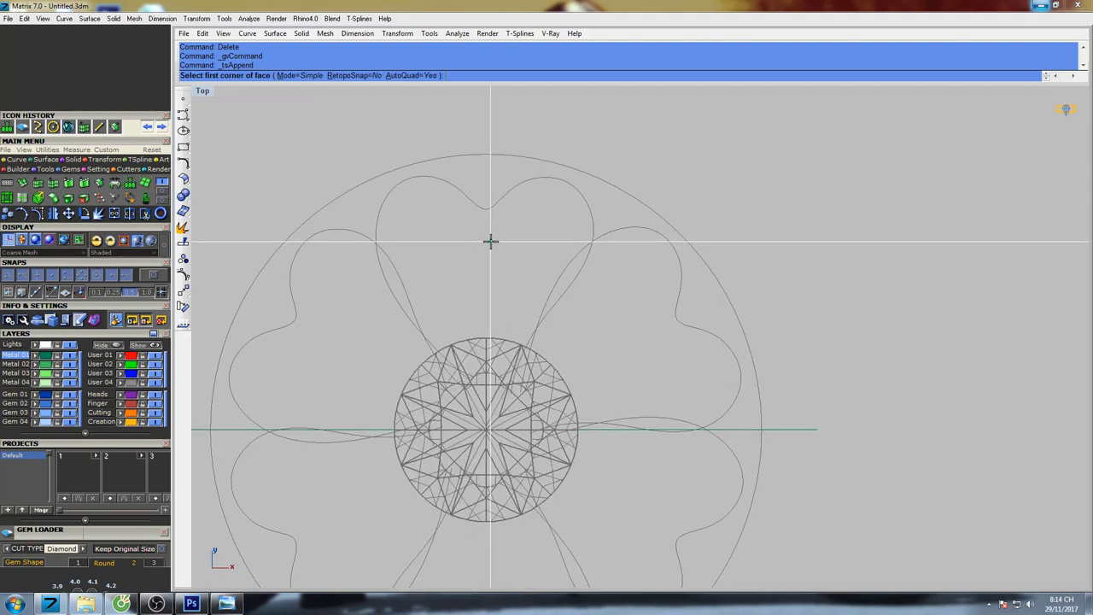
scroll(490, 225, up, 3)
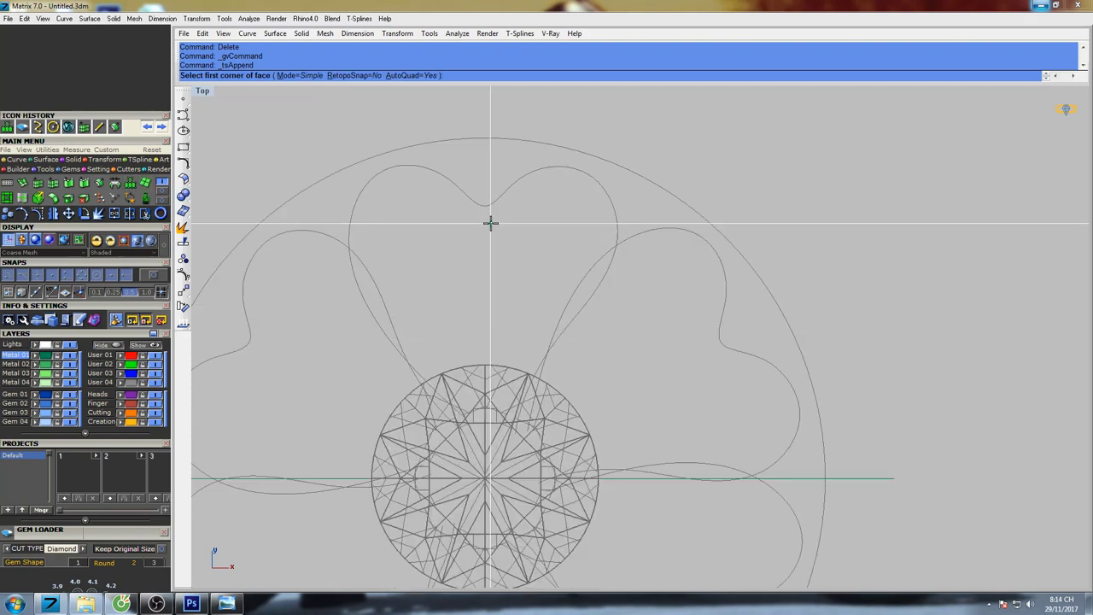
click(484, 205)
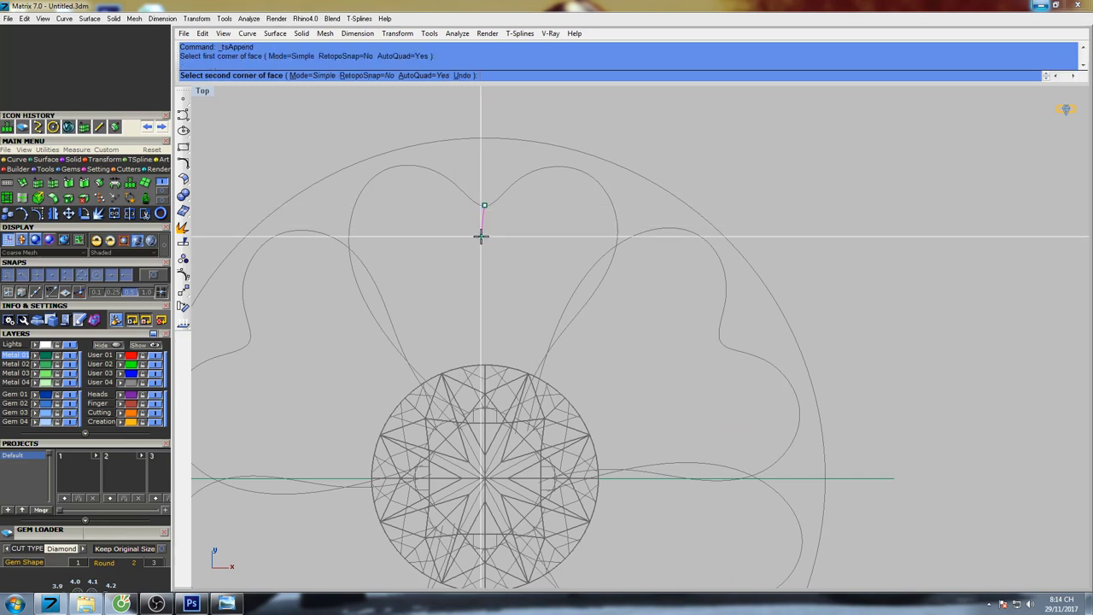
click(485, 247)
click(507, 246)
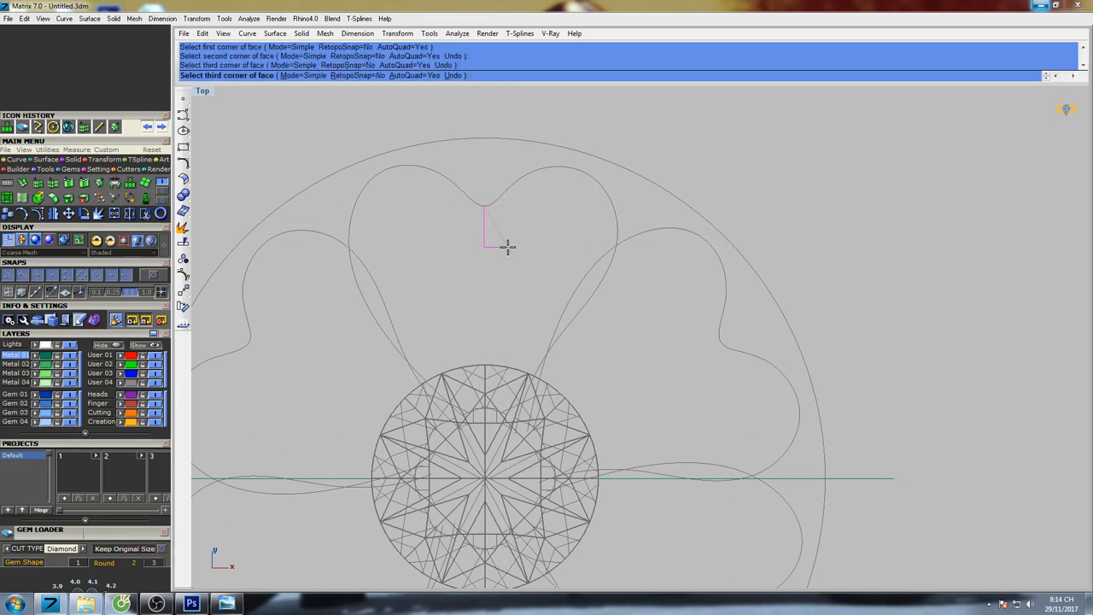
click(505, 204)
click(485, 205)
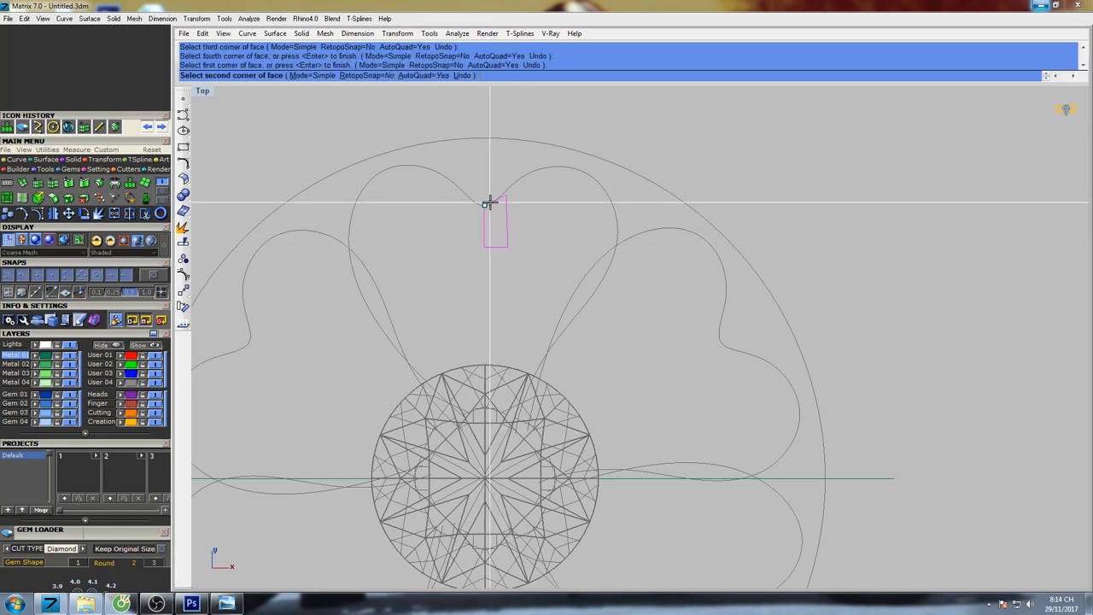
right_click(489, 203)
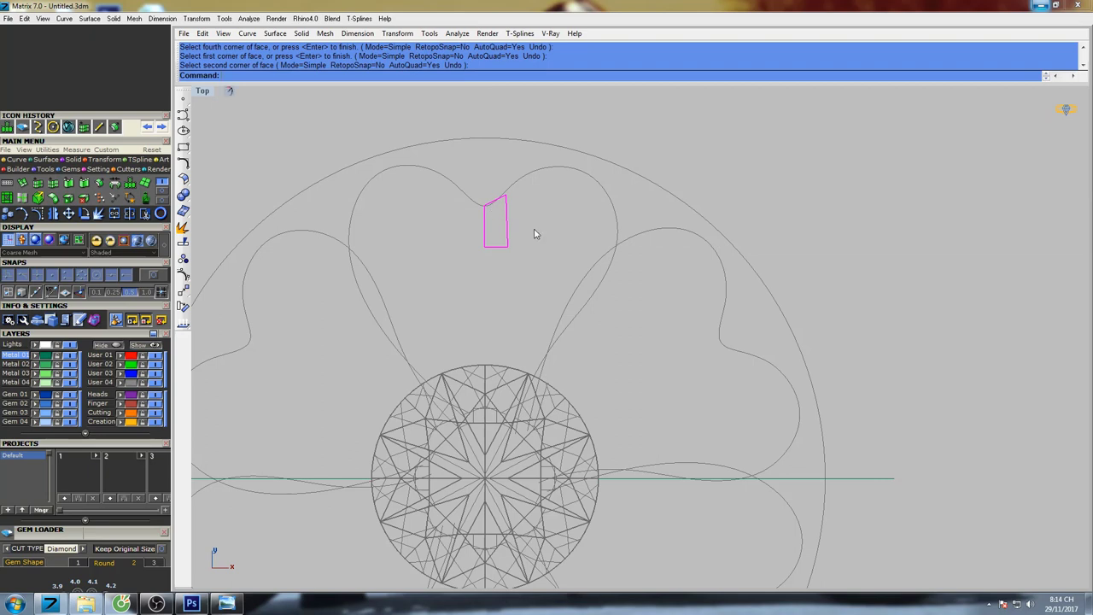
Extrude the T-Splines face's right edge three times in edit mode toward the outer side of the heart's right lobe.
click(228, 93)
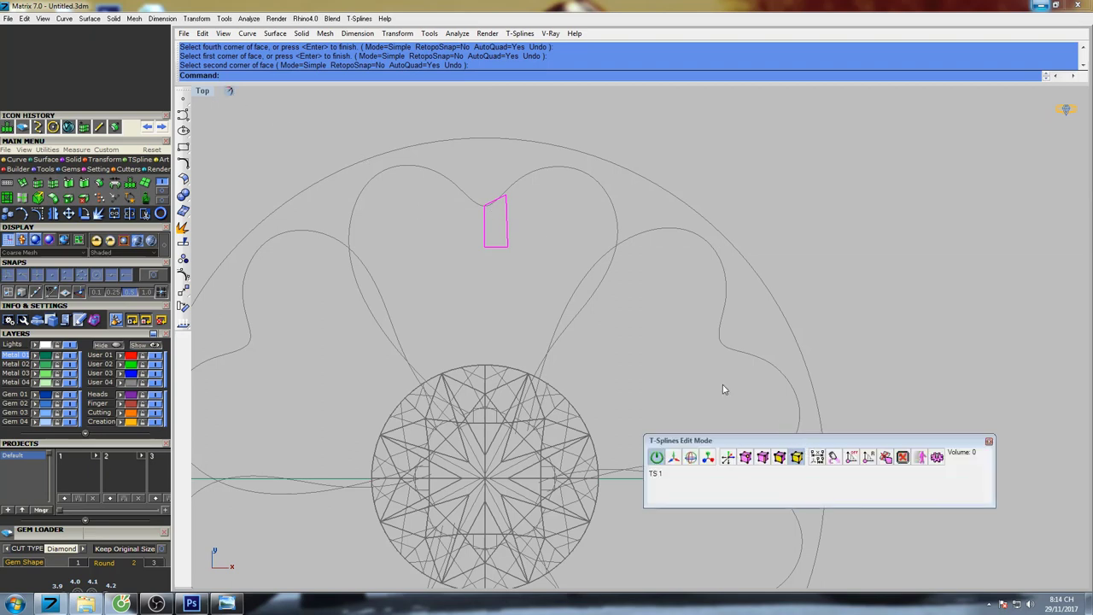
right_drag(568, 288, 540, 283)
click(765, 460)
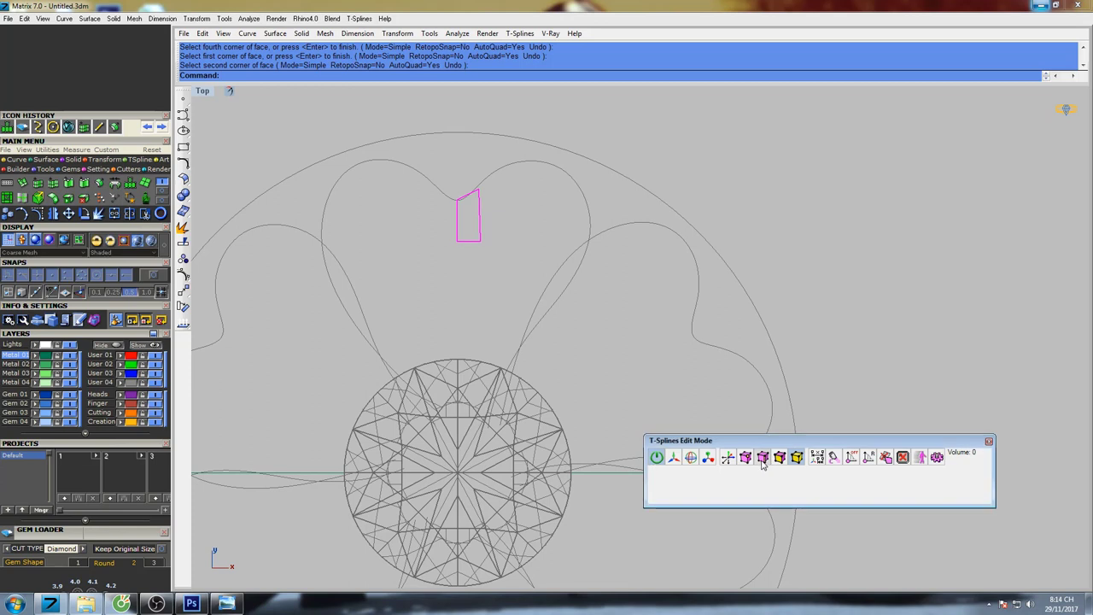
click(481, 221)
right_drag(520, 222, 503, 266)
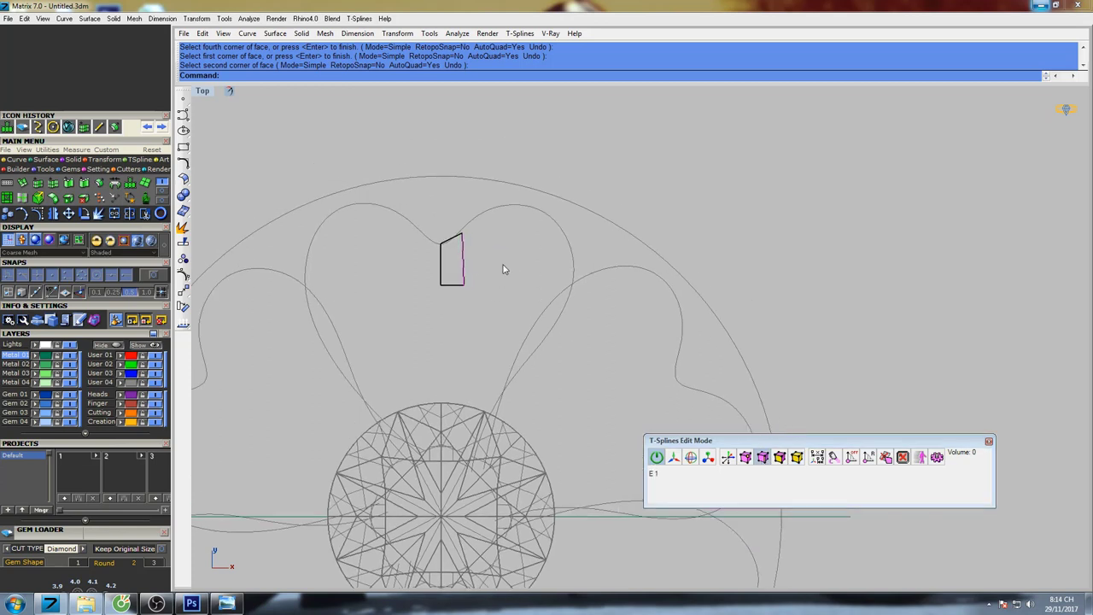
click(674, 456)
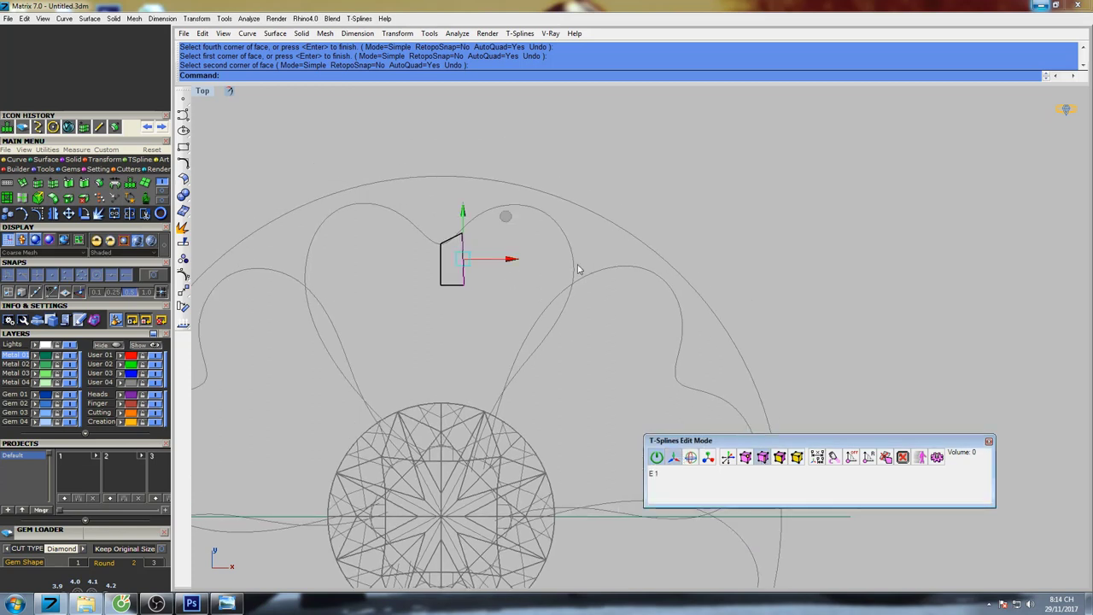
alt+drag(513, 258, 609, 231)
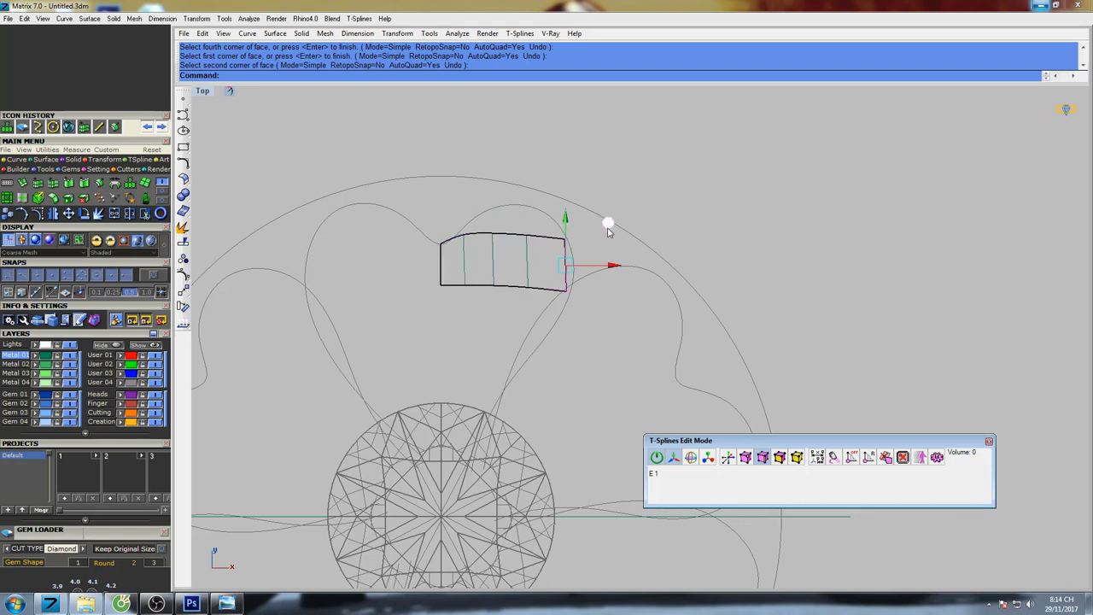
Extrude the strip's left edge three times across the left lobe, and shift the inner edges left to adjust their spacing.
click(442, 275)
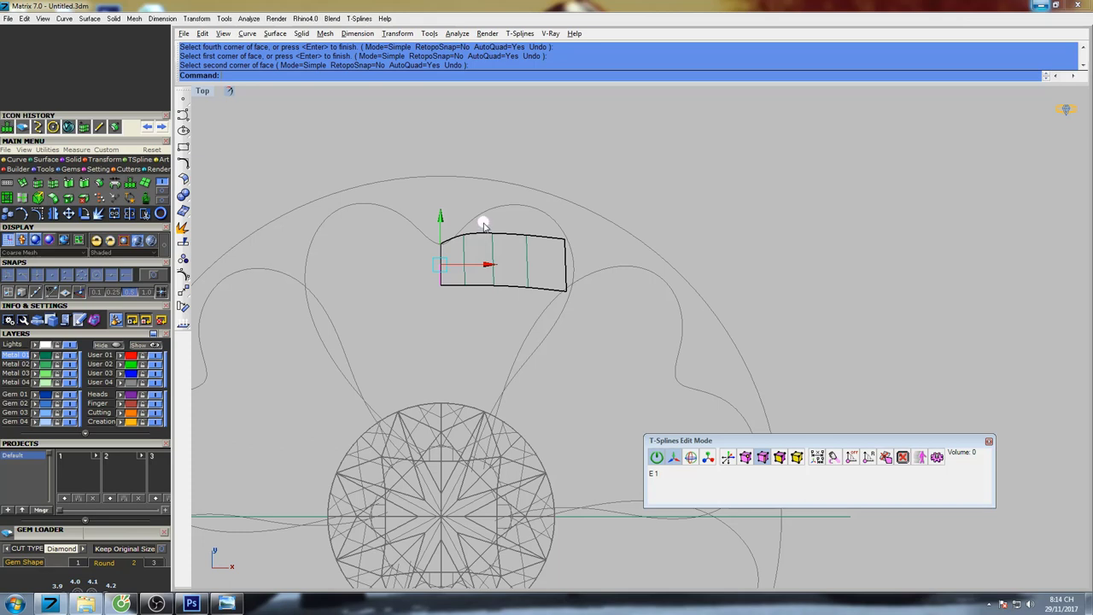
alt+drag(483, 222, 359, 213)
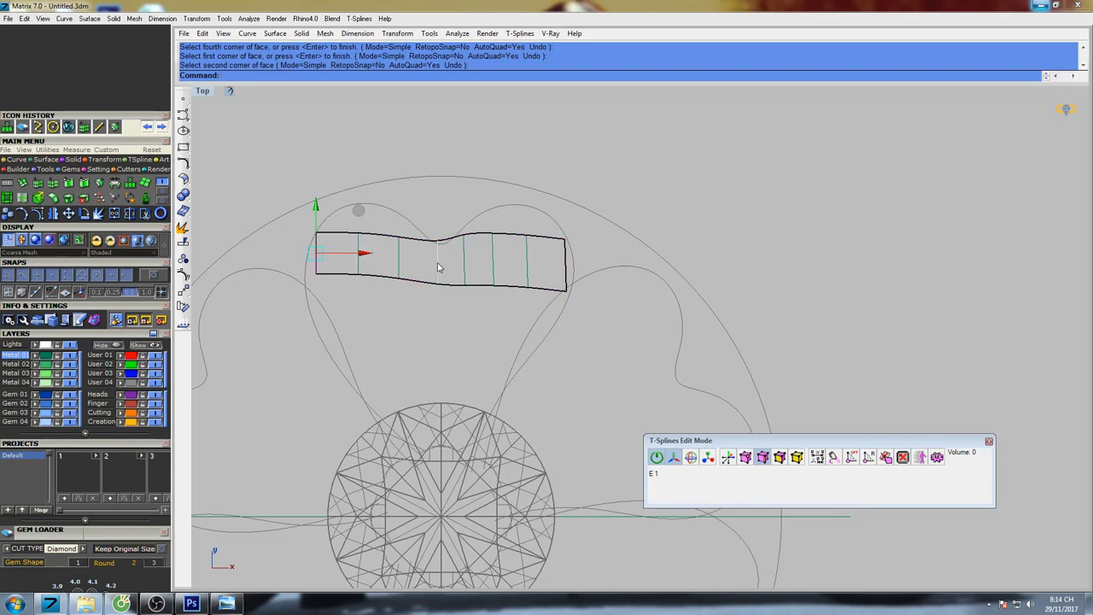
click(438, 268)
drag(486, 269, 469, 266)
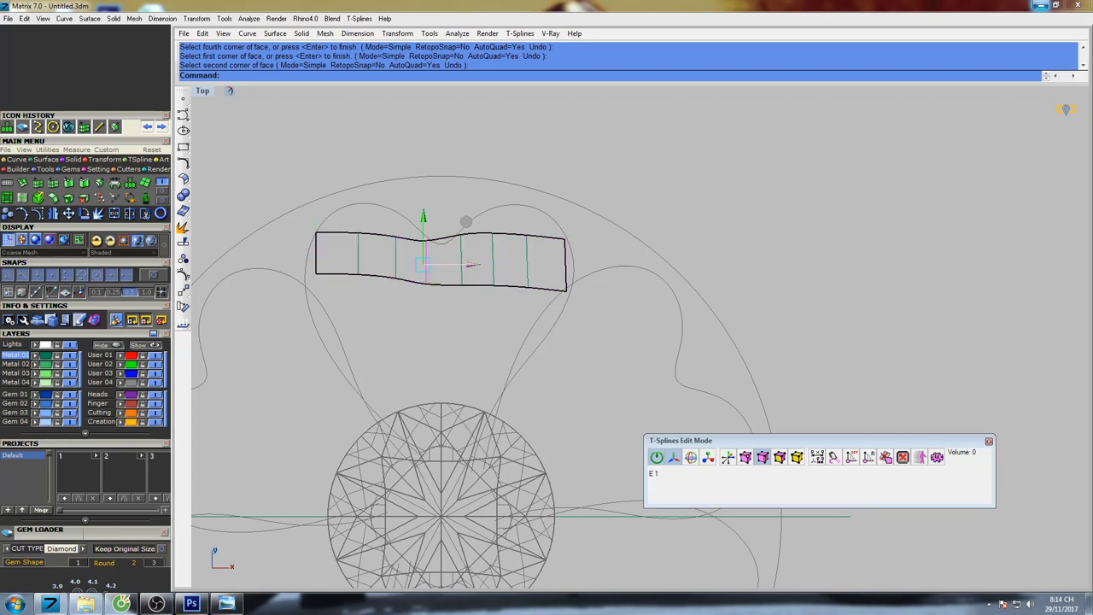
drag(395, 265, 349, 252)
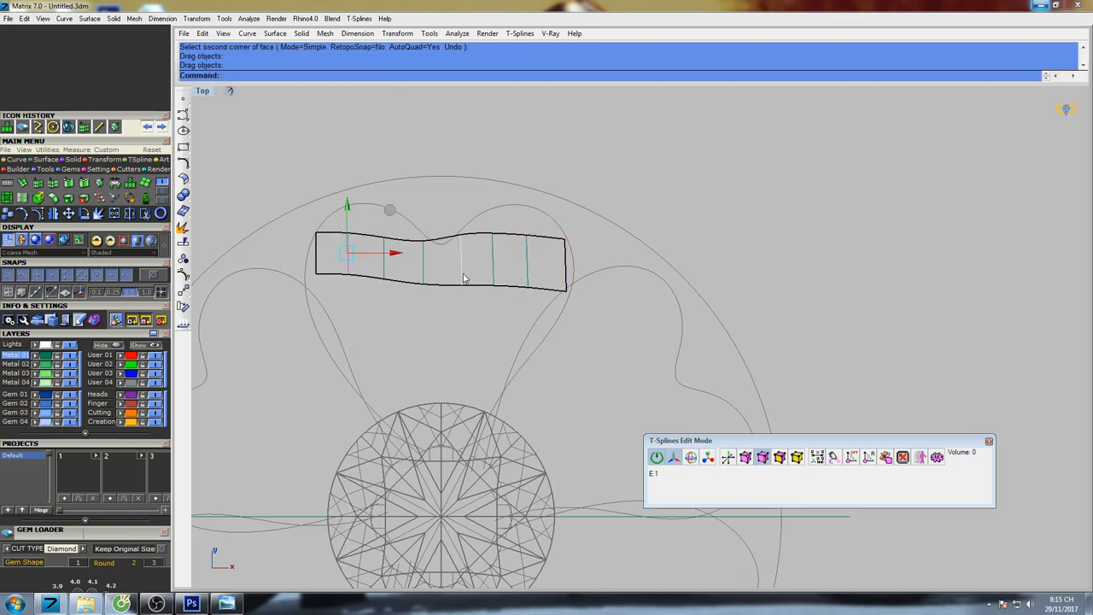
Extrude the strip's whole lower edge loop three times down onto the upper part of the diamond.
double_click(508, 286)
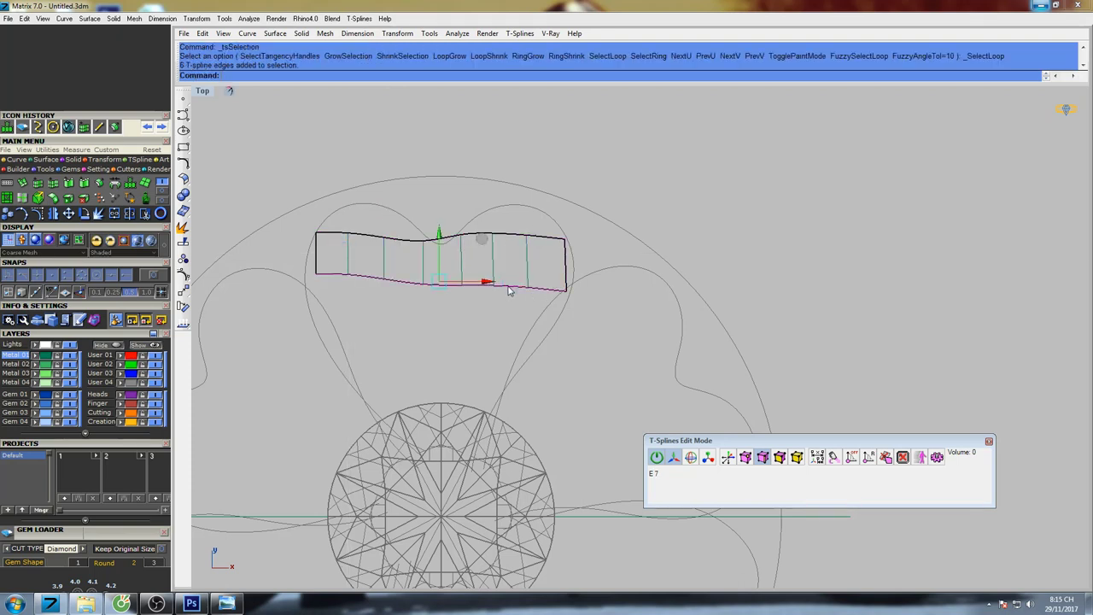
drag(439, 247, 437, 400)
Move the two upper boundary vertices beside the notch onto the heart curve, one up the right slope and one at the notch.
click(743, 462)
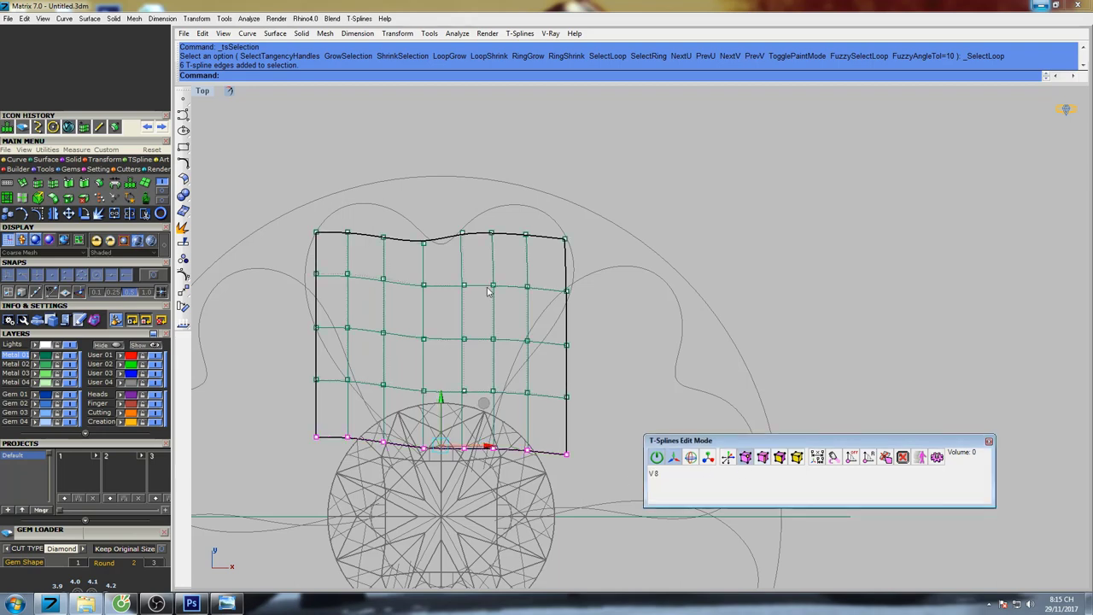
right_drag(498, 259, 544, 340)
scroll(461, 257, up, 8)
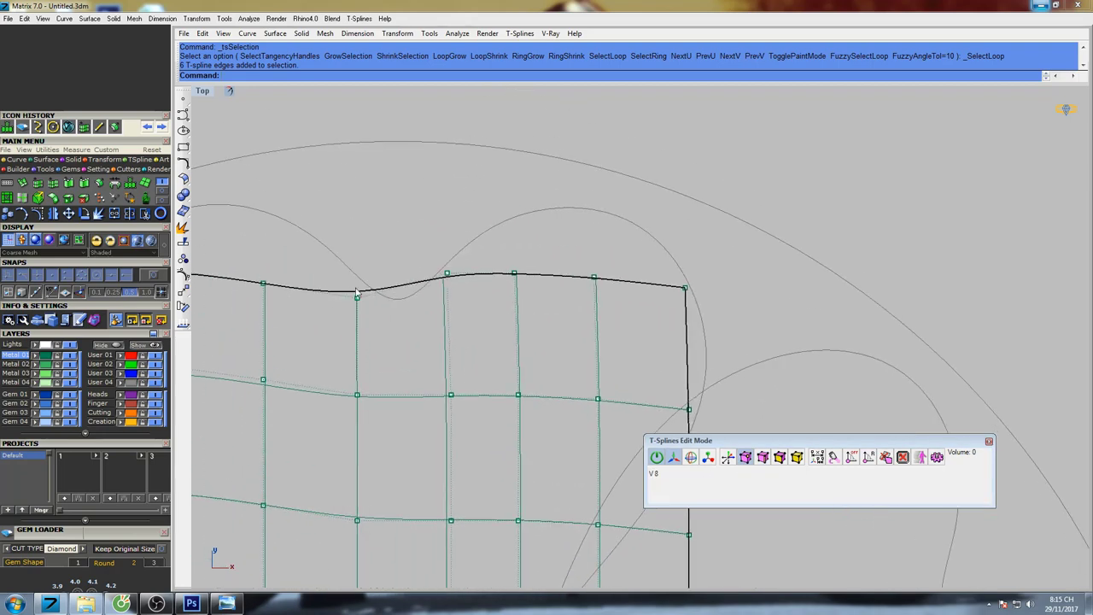
drag(445, 278, 459, 256)
drag(358, 299, 410, 315)
scroll(414, 311, down, 8)
right_drag(417, 295, 431, 299)
scroll(430, 307, up, 5)
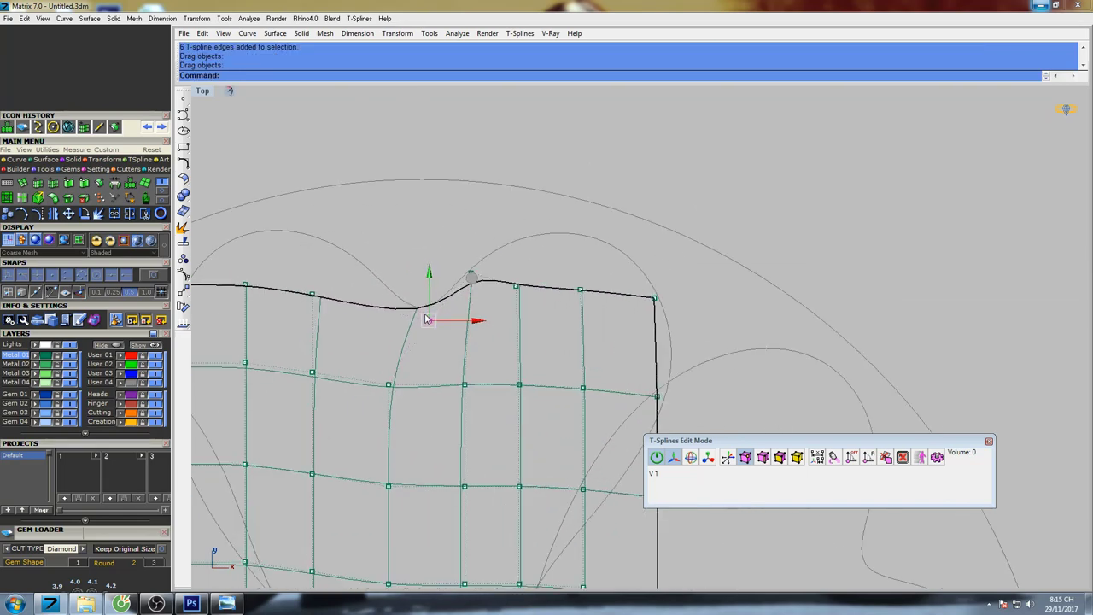
Move the upper and outer boundary vertices of the surface's right lobe out onto the heart curve.
drag(517, 290, 538, 225)
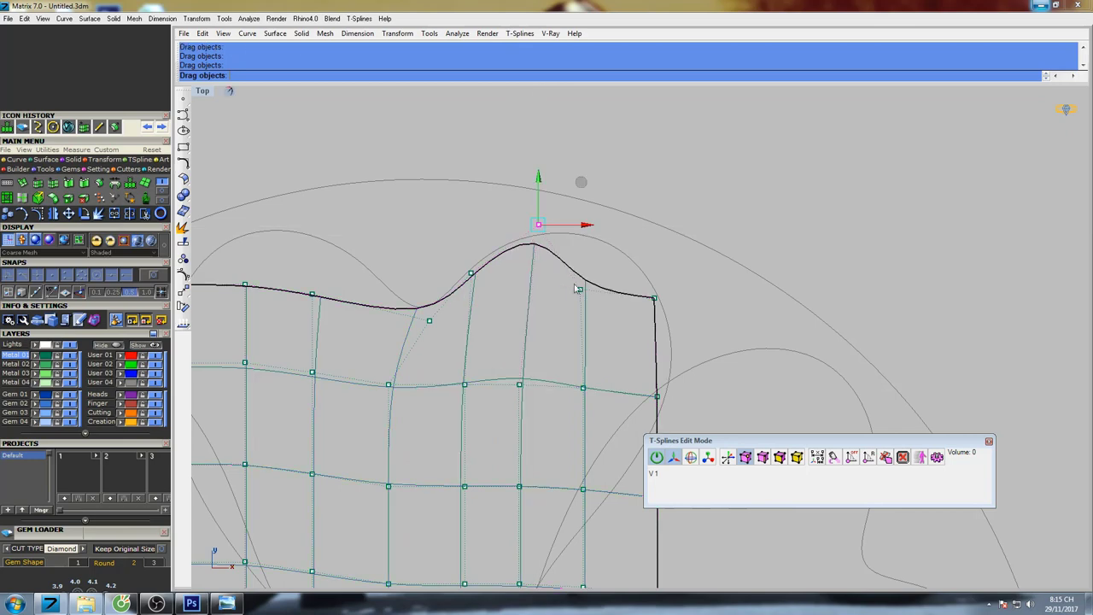
drag(582, 292, 613, 230)
scroll(635, 278, down, 2)
right_drag(628, 281, 514, 228)
drag(545, 320, 561, 286)
right_drag(507, 363, 574, 218)
right_drag(441, 338, 558, 384)
Move the left lobe's outer side and upper boundary vertices onto the heart curve, and shift the notch vertex slightly down.
drag(433, 287, 406, 287)
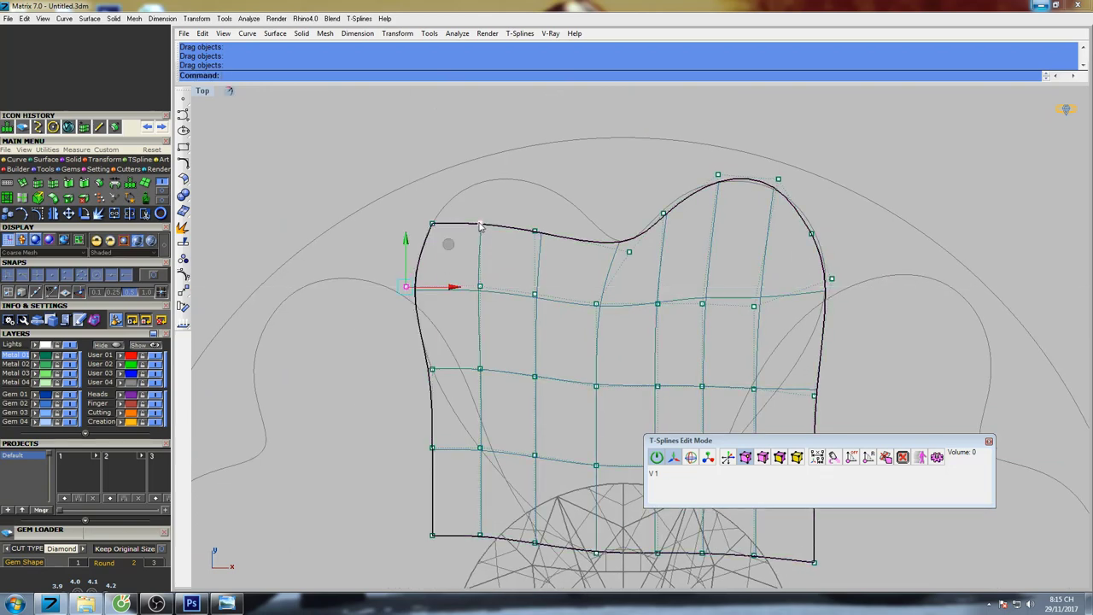
drag(480, 226, 475, 166)
drag(535, 234, 574, 184)
drag(629, 253, 613, 264)
drag(574, 181, 571, 185)
Fine-tune the vertex on the notch's right slope and the notch vertex to follow the heart curve more closely.
scroll(536, 237, down, 4)
right_drag(541, 272, 498, 194)
scroll(516, 303, up, 6)
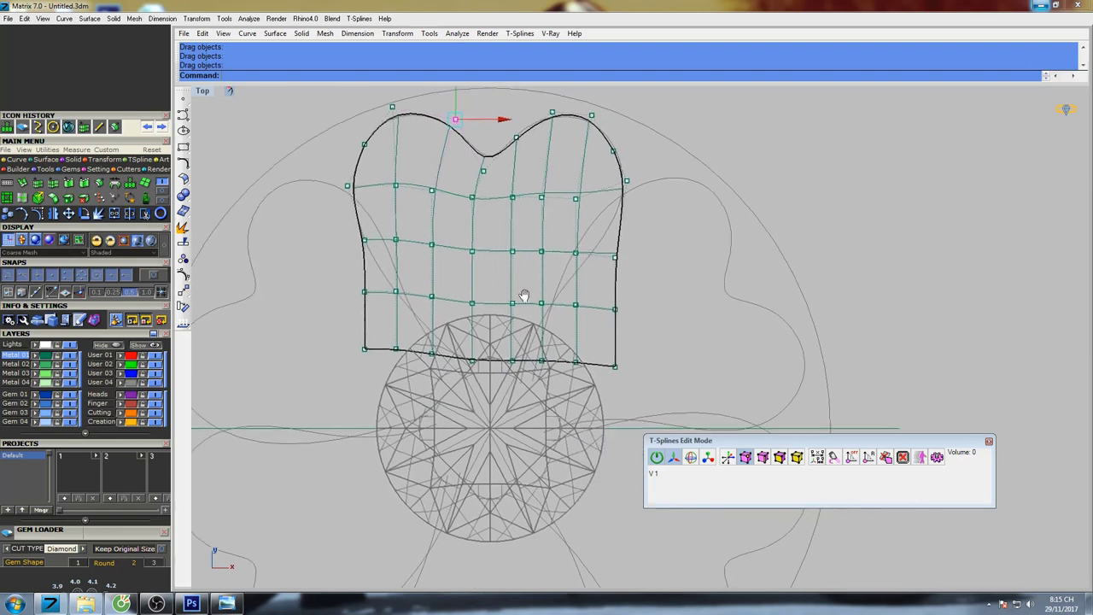
scroll(513, 242, up, 2)
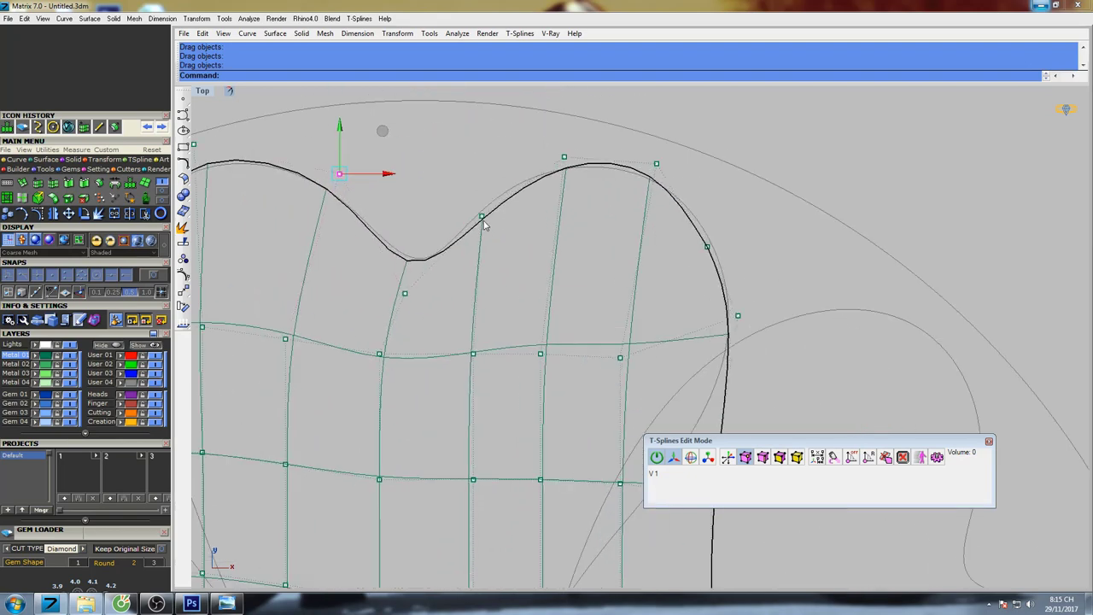
drag(480, 215, 482, 203)
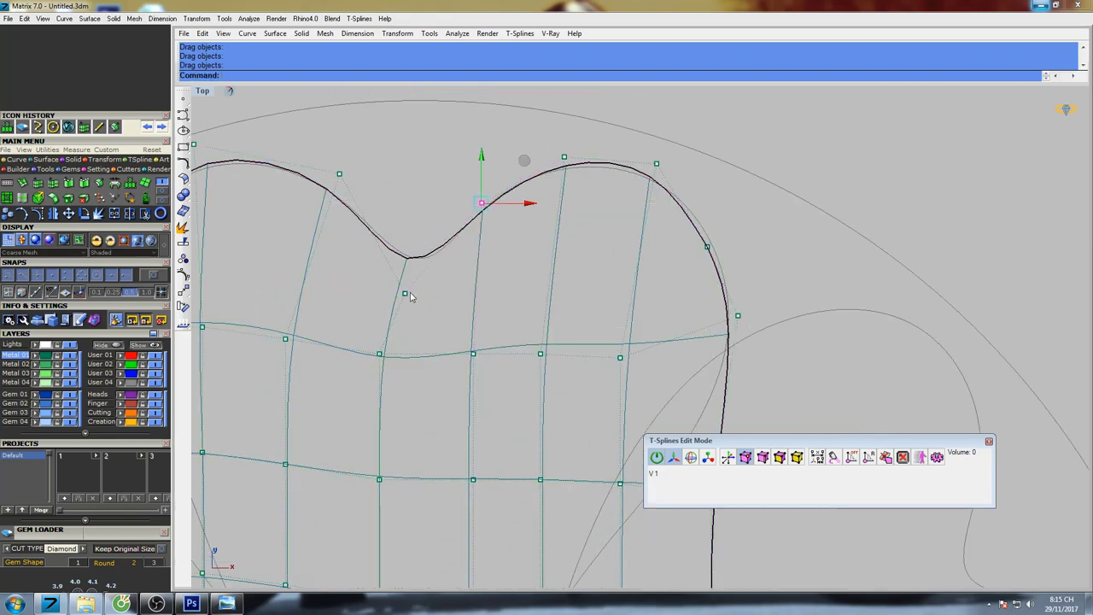
scroll(474, 216, down, 3)
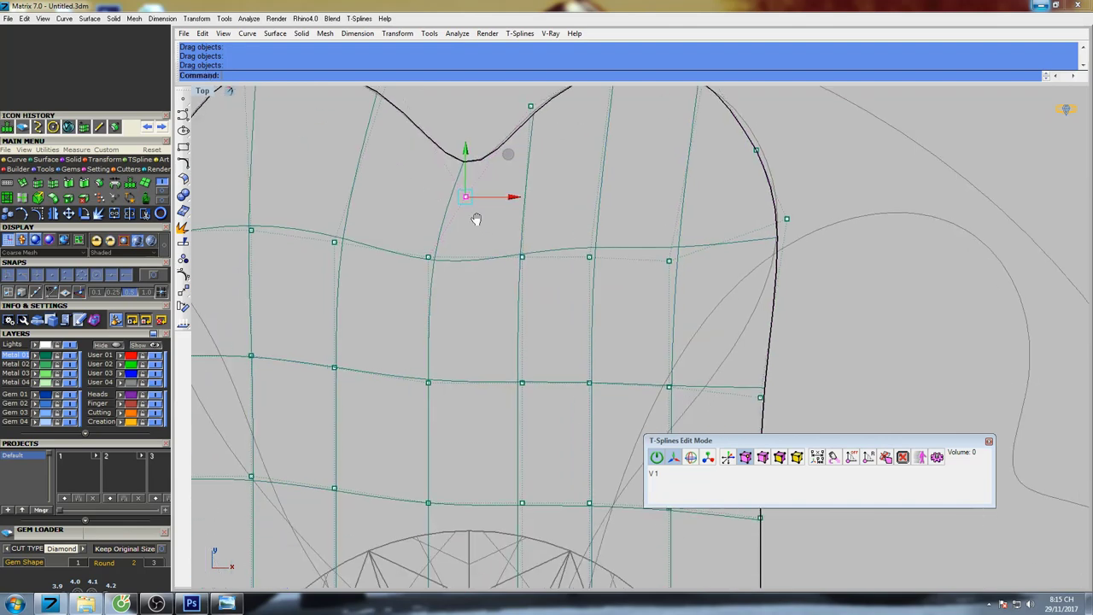
Select the middle column of vertices below the notch and shift it right into line with the notch vertex.
drag(429, 238, 443, 312)
drag(454, 425, 452, 427)
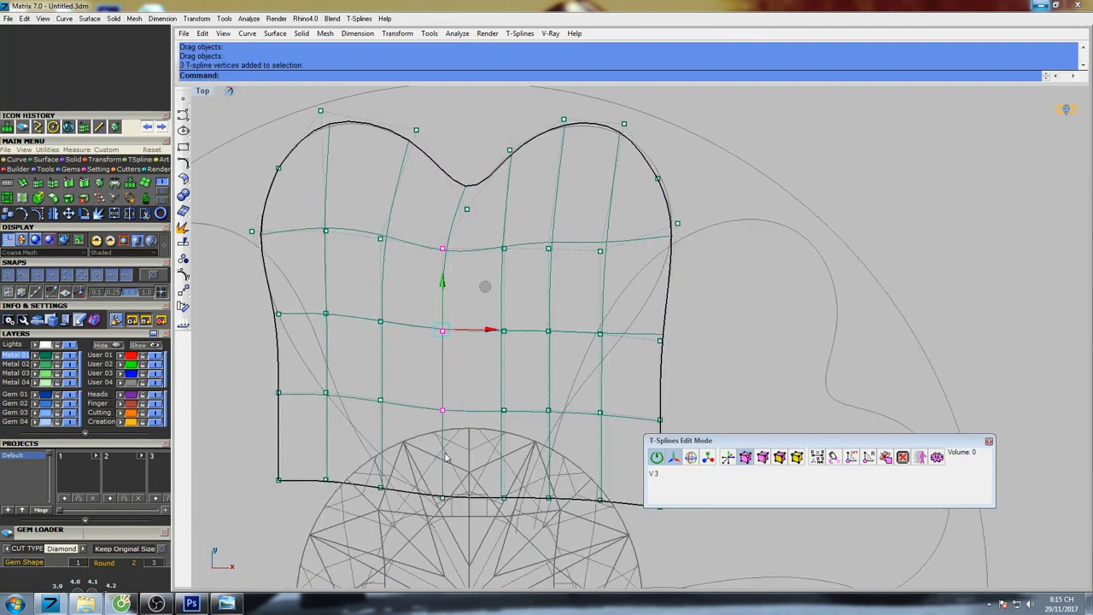
shift+drag(460, 526, 461, 526)
drag(492, 375, 518, 380)
Shift the three inner vertex columns under the right lobe to the right, one column at a time, to even their spacing.
drag(499, 231, 529, 510)
drag(554, 375, 567, 376)
drag(553, 456, 560, 521)
drag(596, 374, 616, 373)
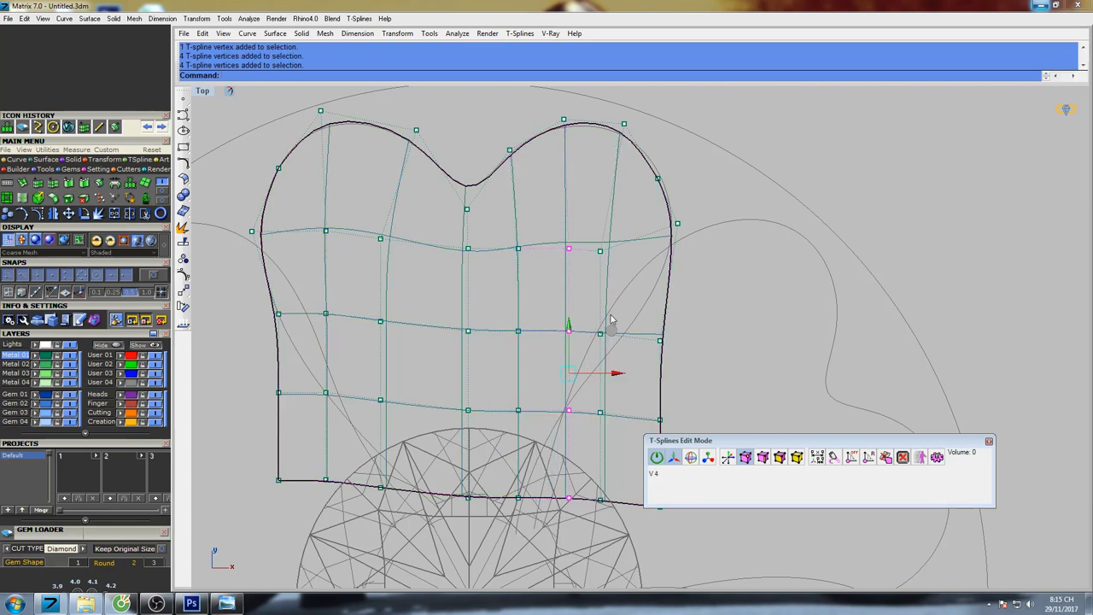
drag(596, 258, 612, 523)
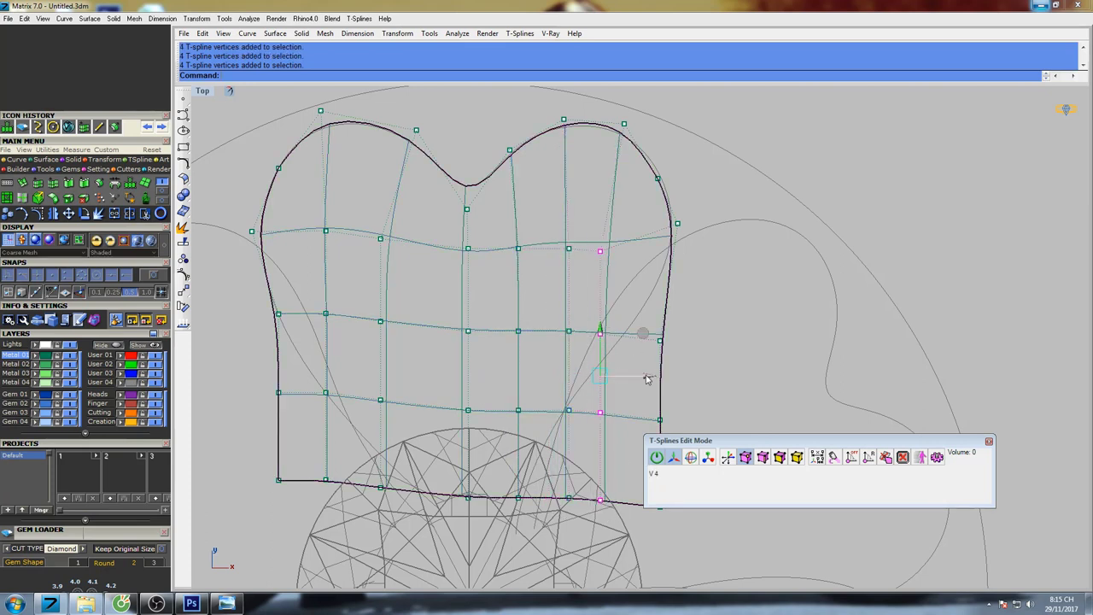
drag(648, 378, 659, 369)
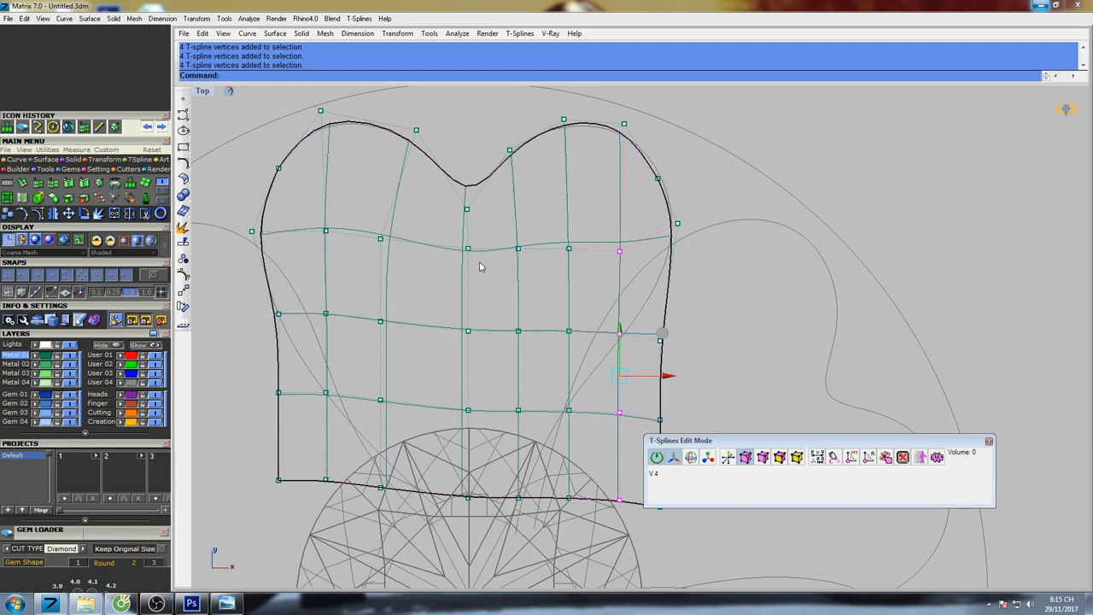
Pull the bottom row's left vertices inward over the diamond, placing the corner vertex on the heart's lower left curve.
right_drag(449, 332, 461, 290)
drag(392, 361, 423, 331)
drag(393, 446, 442, 453)
drag(338, 439, 421, 412)
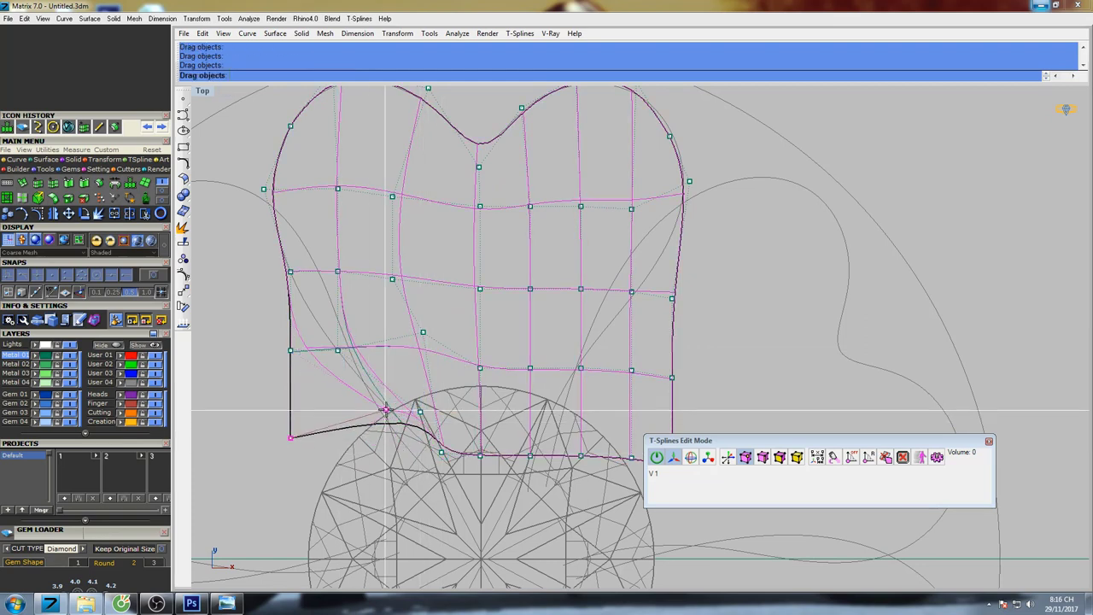
scroll(343, 374, up, 5)
right_drag(340, 357, 449, 440)
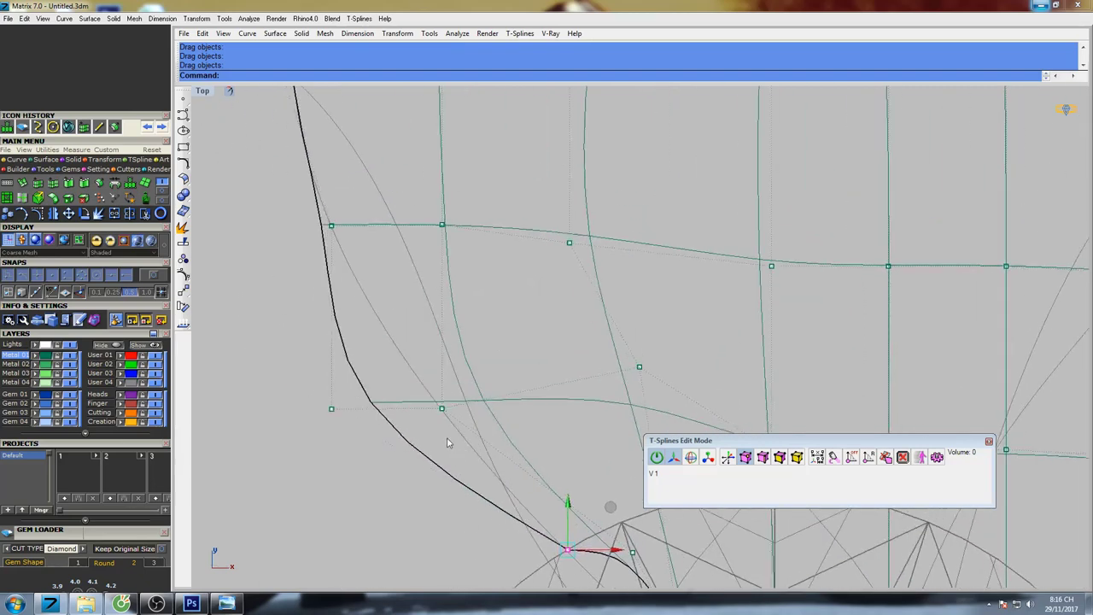
Move the lower left side vertices and the inner vertex beside them to fit the heart's left flank.
scroll(419, 417, down, 4)
drag(436, 416, 496, 411)
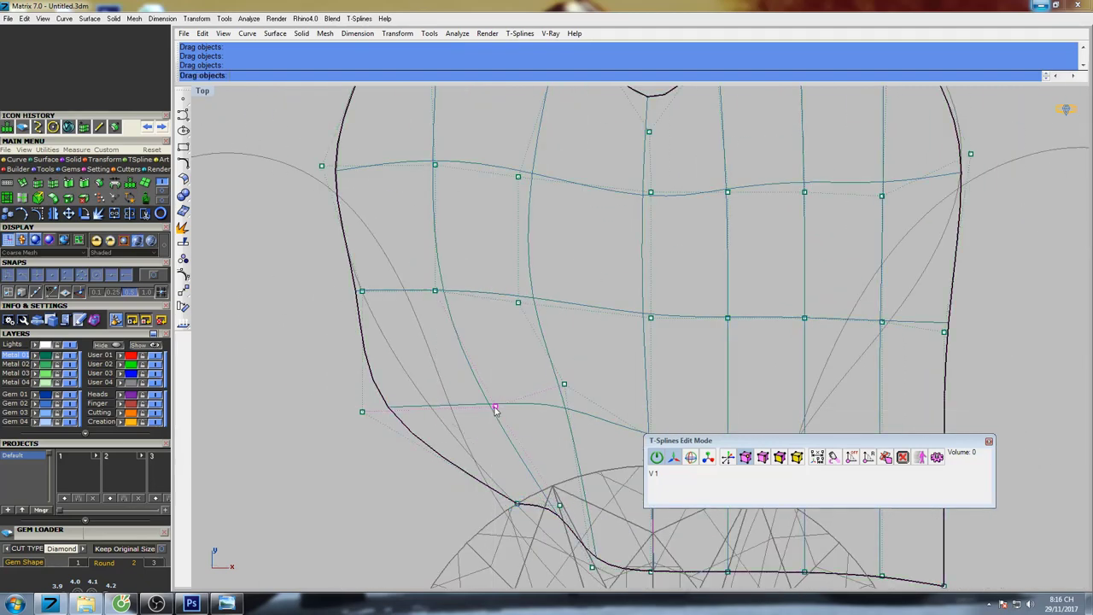
drag(363, 416, 429, 411)
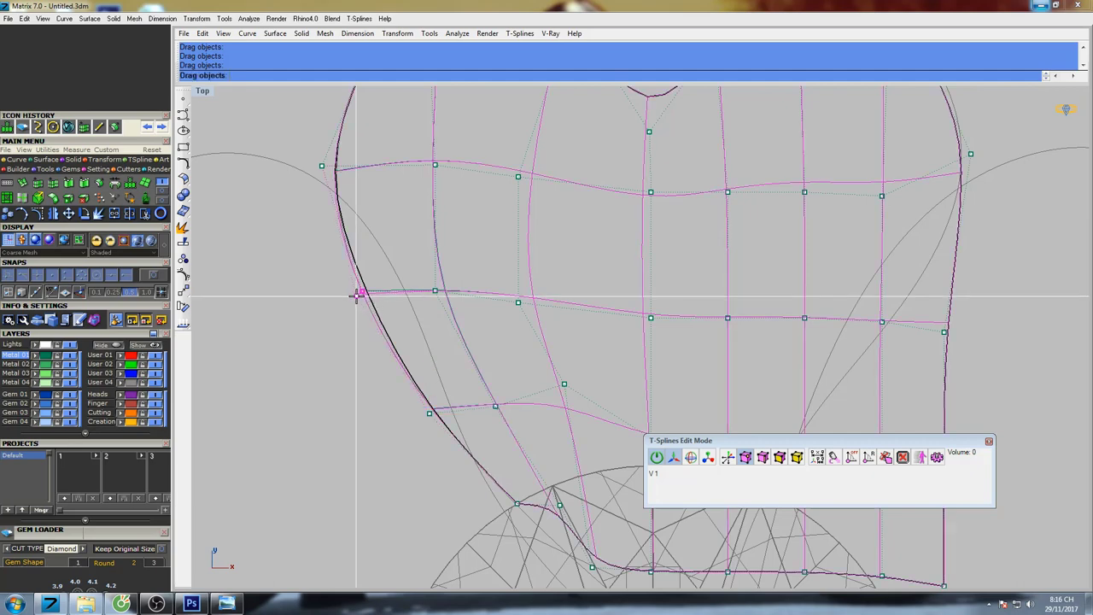
Smooth the bottom boundary left of the heart's tip by moving its vertices along the curve, and lower the inner vertex above.
scroll(432, 270, down, 3)
scroll(431, 321, up, 4)
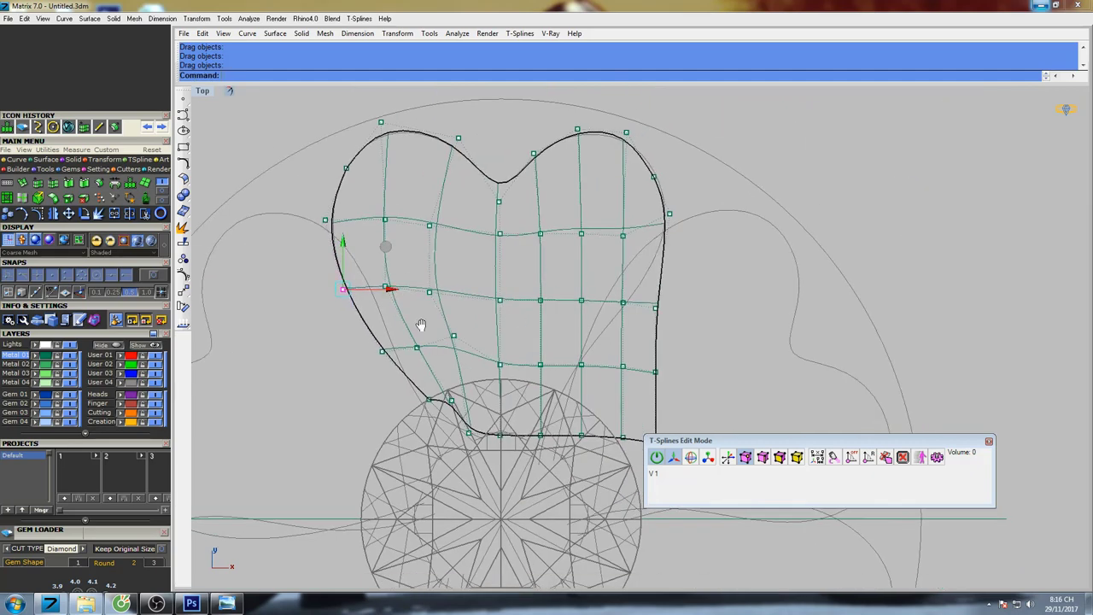
drag(438, 325, 438, 347)
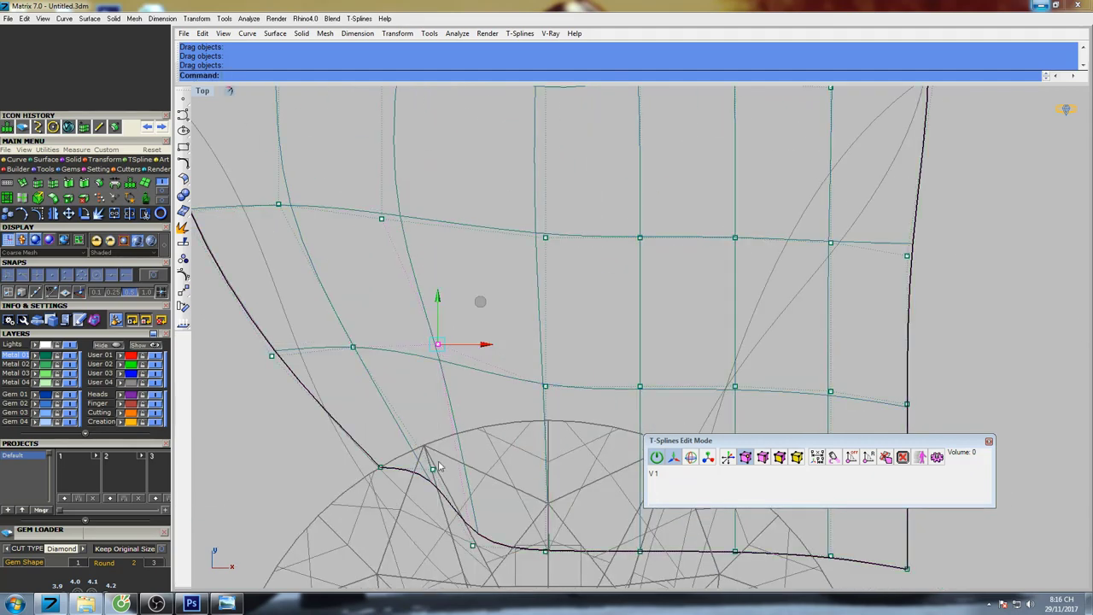
drag(434, 469, 426, 498)
right_drag(479, 501, 435, 372)
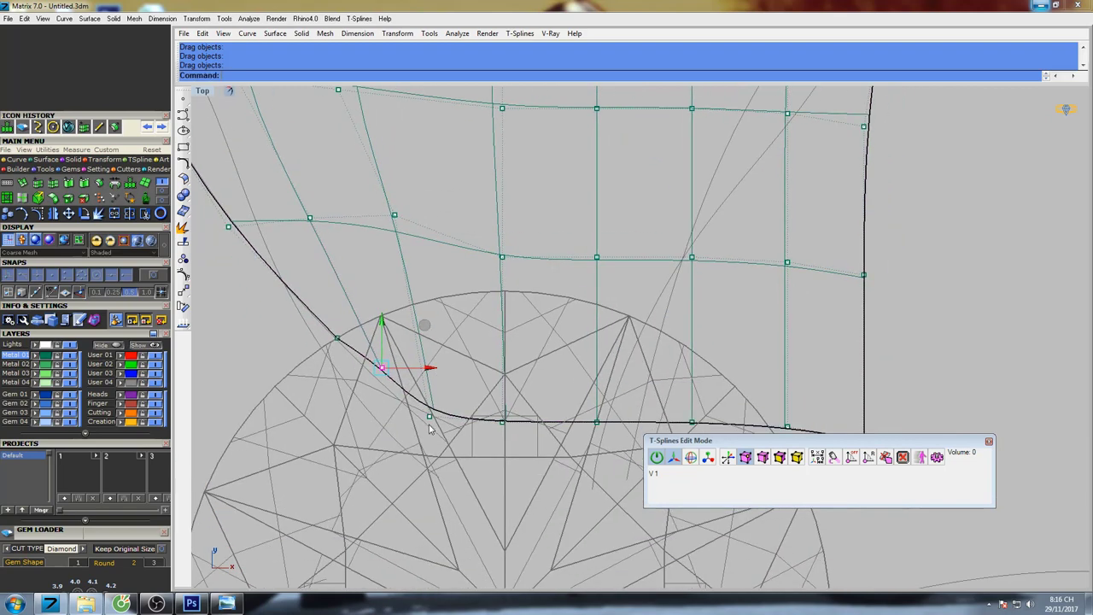
drag(430, 417, 477, 404)
right_drag(391, 342, 439, 422)
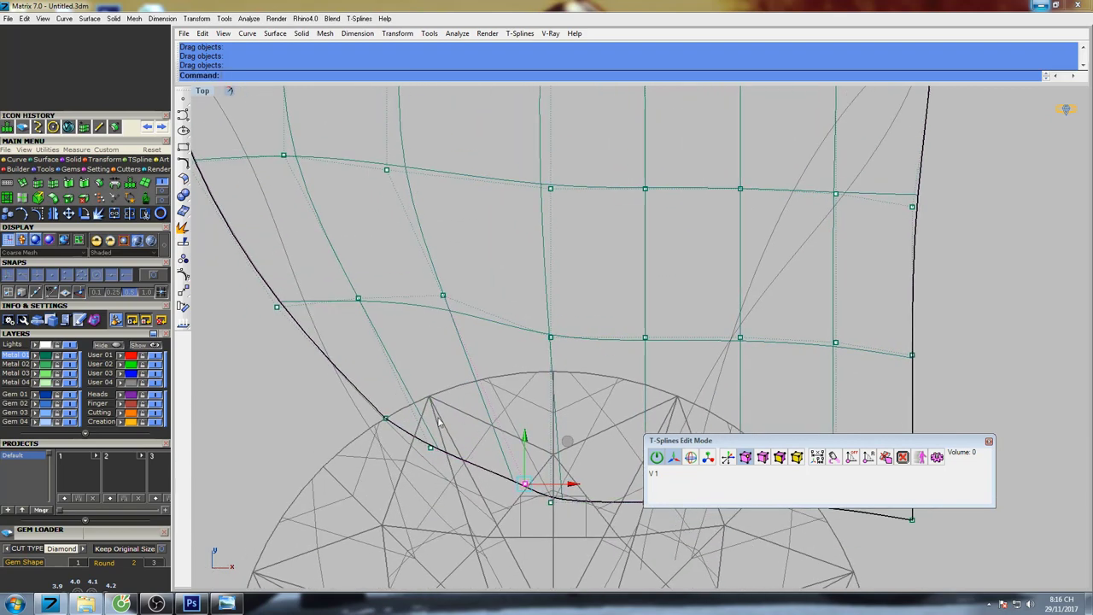
drag(430, 449, 453, 462)
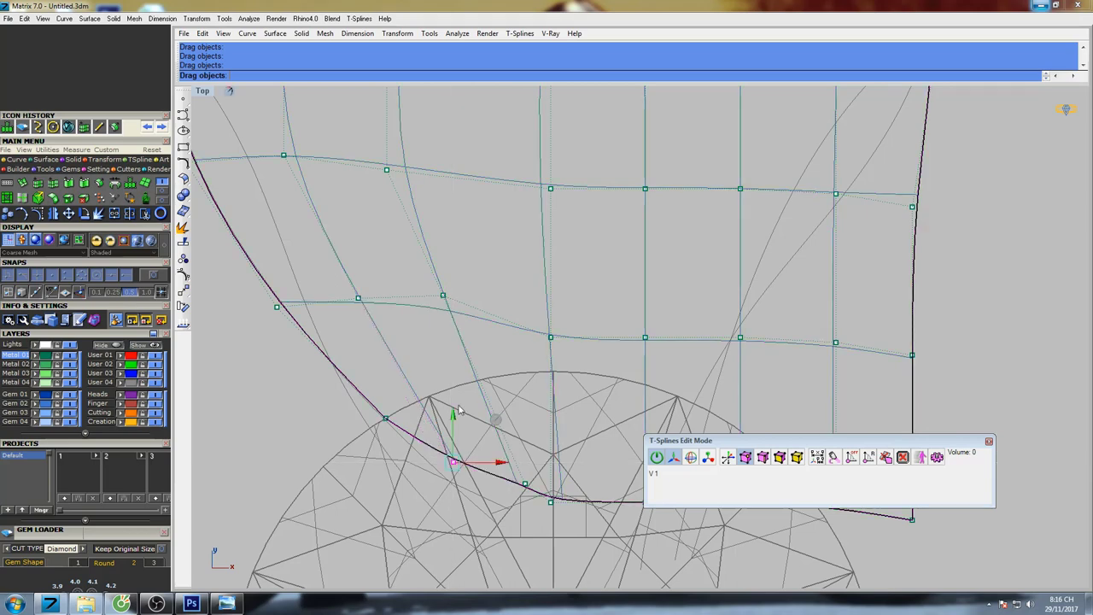
Lower the two inner vertices left of the centre column in the row just above the diamond.
drag(448, 299, 448, 335)
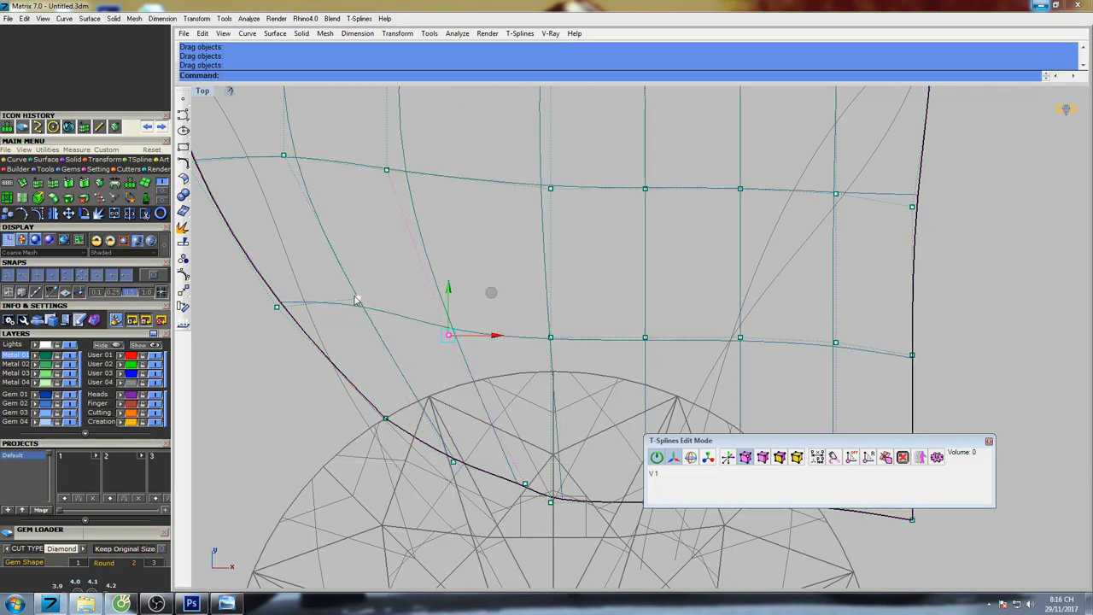
drag(359, 299, 373, 333)
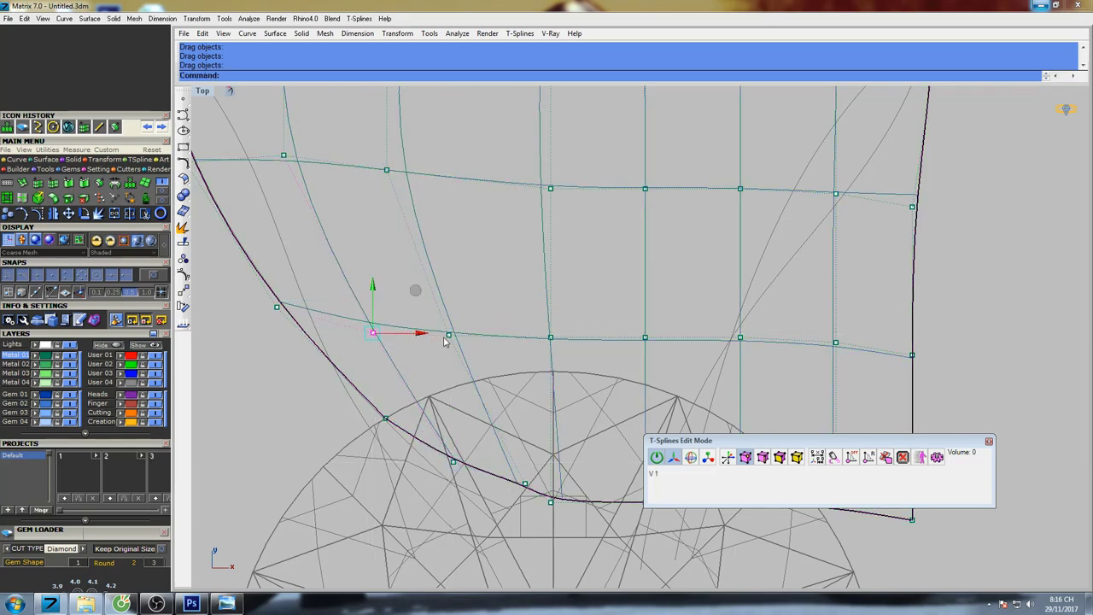
drag(448, 340, 452, 345)
Move the right side's middle boundary vertex and its inner neighbour inward and up toward the heart's right flank.
scroll(447, 265, down, 4)
right_drag(445, 238, 446, 342)
right_drag(581, 313, 472, 280)
right_drag(563, 415, 486, 373)
right_drag(533, 281, 510, 374)
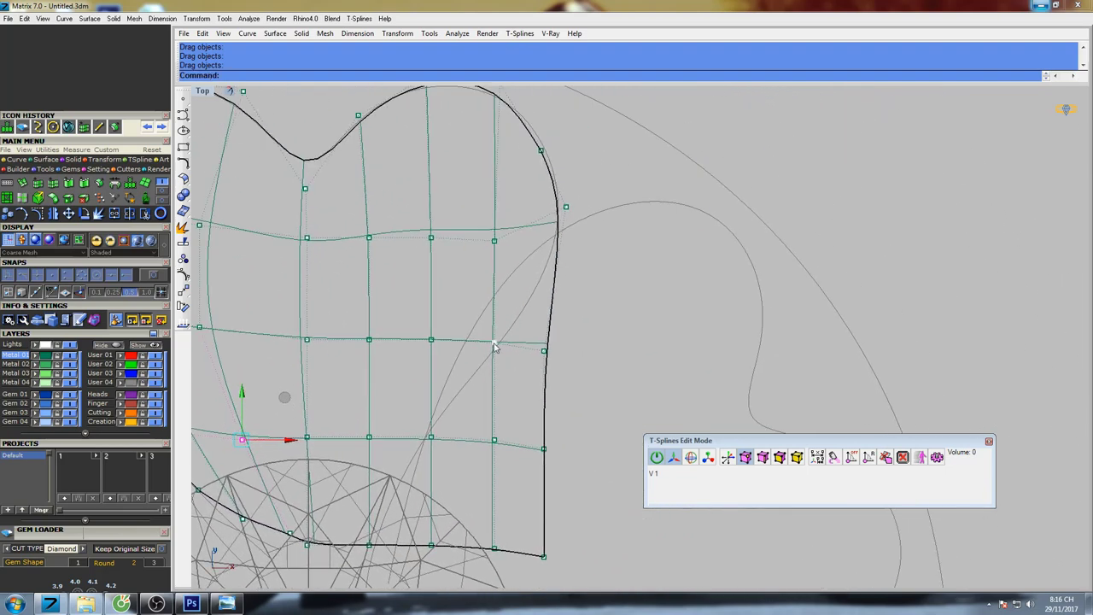
drag(493, 347, 454, 324)
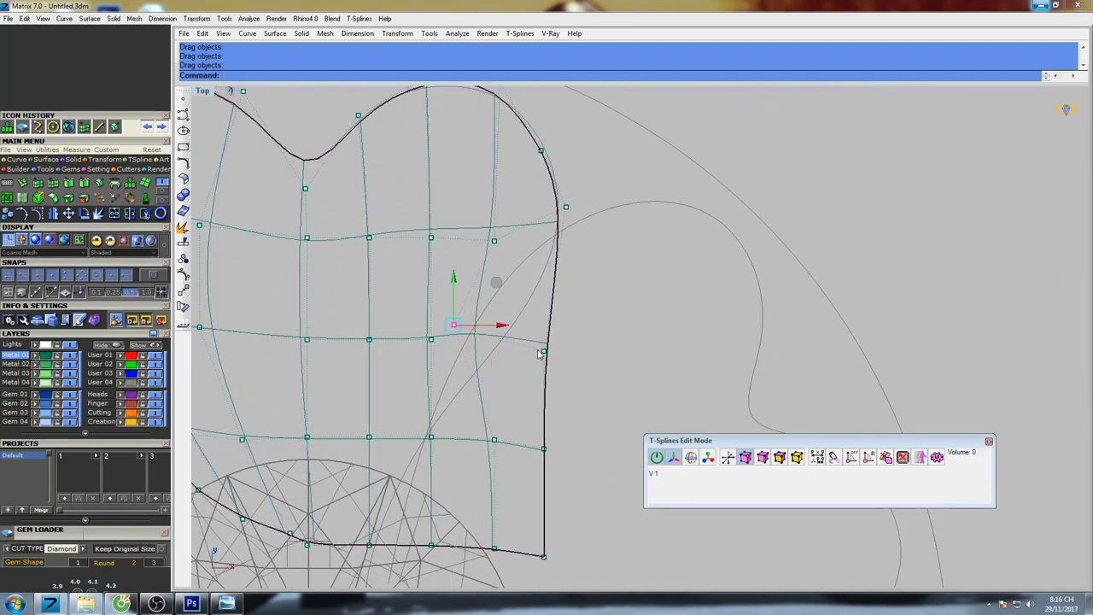
drag(539, 351, 502, 334)
Pull the bottom row's right vertices, including the corner, inward over the diamond to close the heart's rounded lower tip.
right_drag(518, 403, 579, 312)
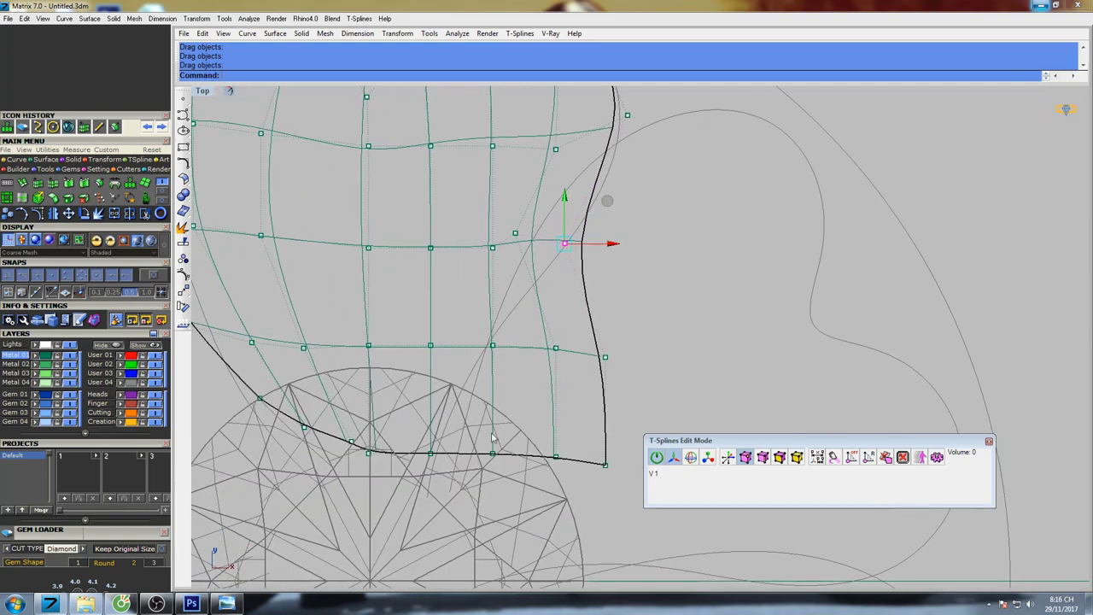
drag(483, 455, 459, 434)
drag(603, 467, 503, 391)
Shift the three inner vertices right of centre in the row above the diamond left to follow the narrowed tip.
drag(432, 349, 408, 342)
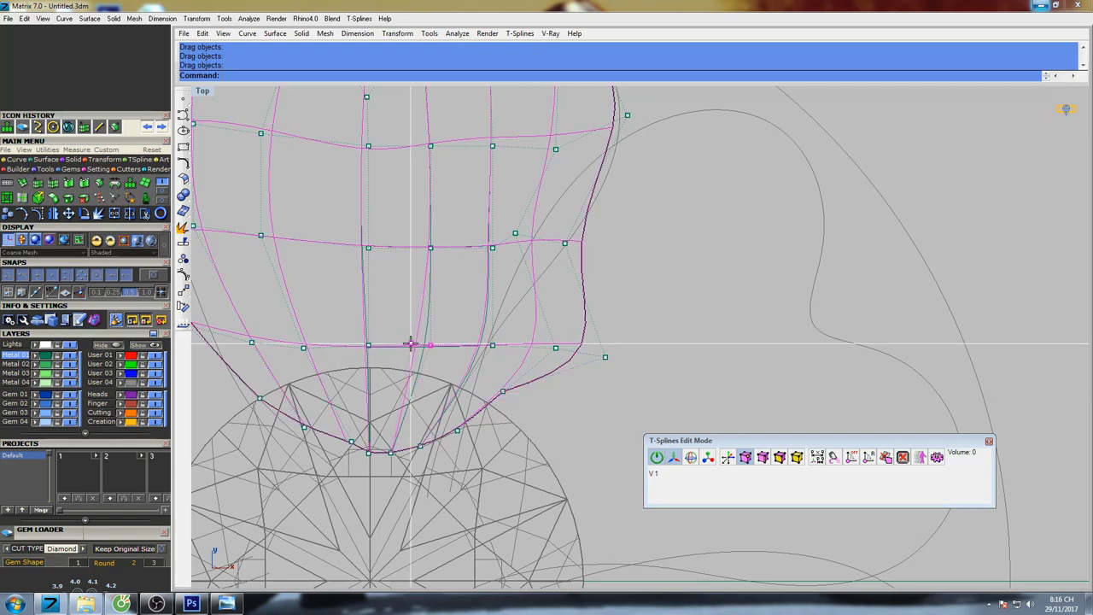
drag(492, 348, 452, 340)
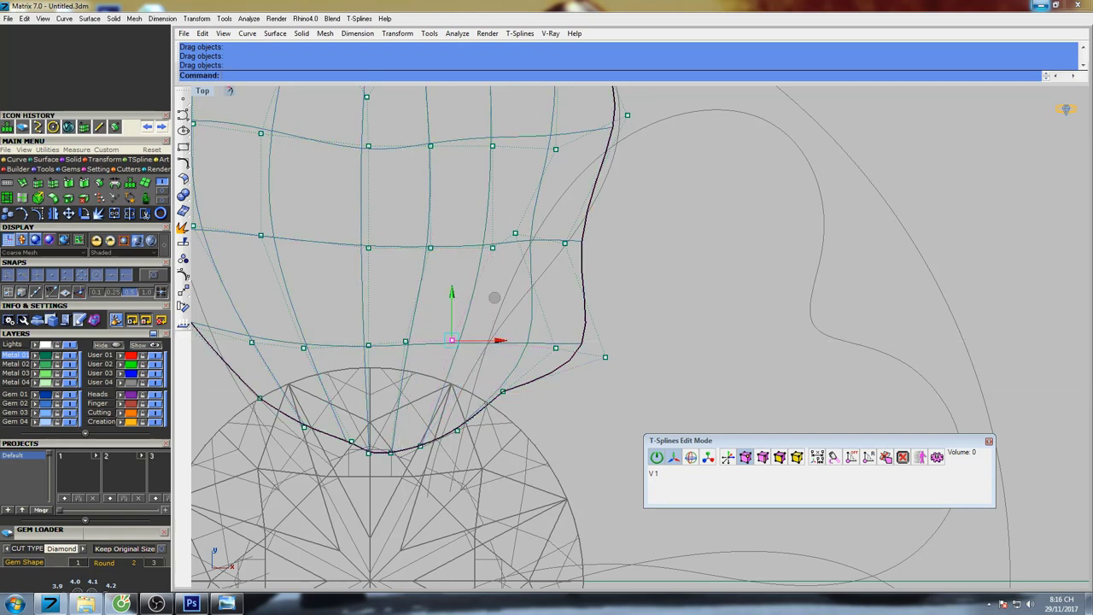
drag(555, 349, 479, 335)
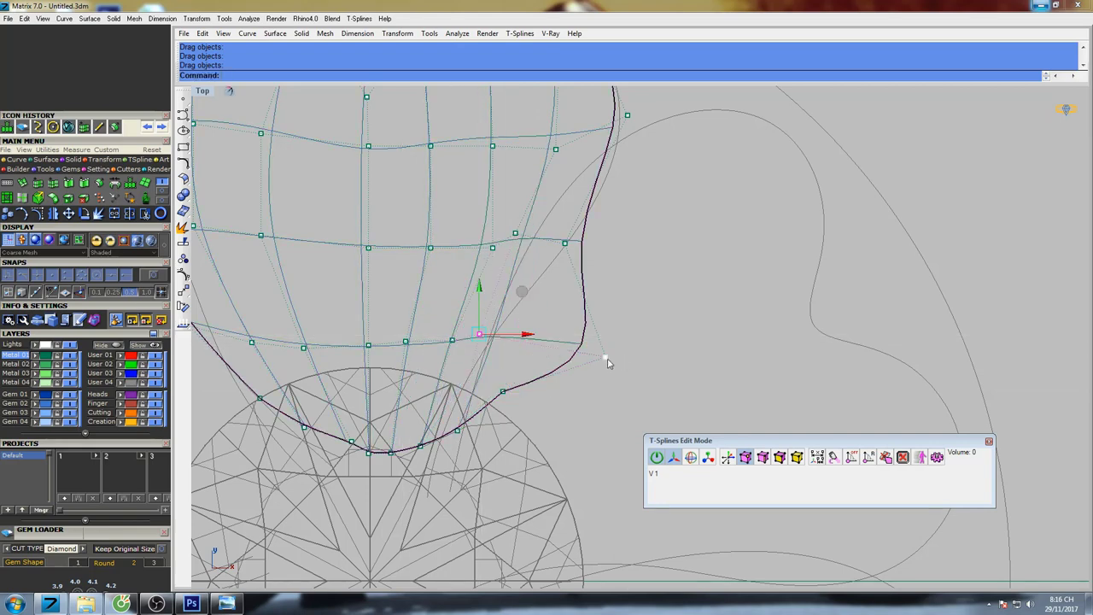
Move the lower right side vertex and the bottom corner vertex inward onto the heart's lower right curve.
drag(607, 361, 511, 325)
right_drag(556, 324, 577, 333)
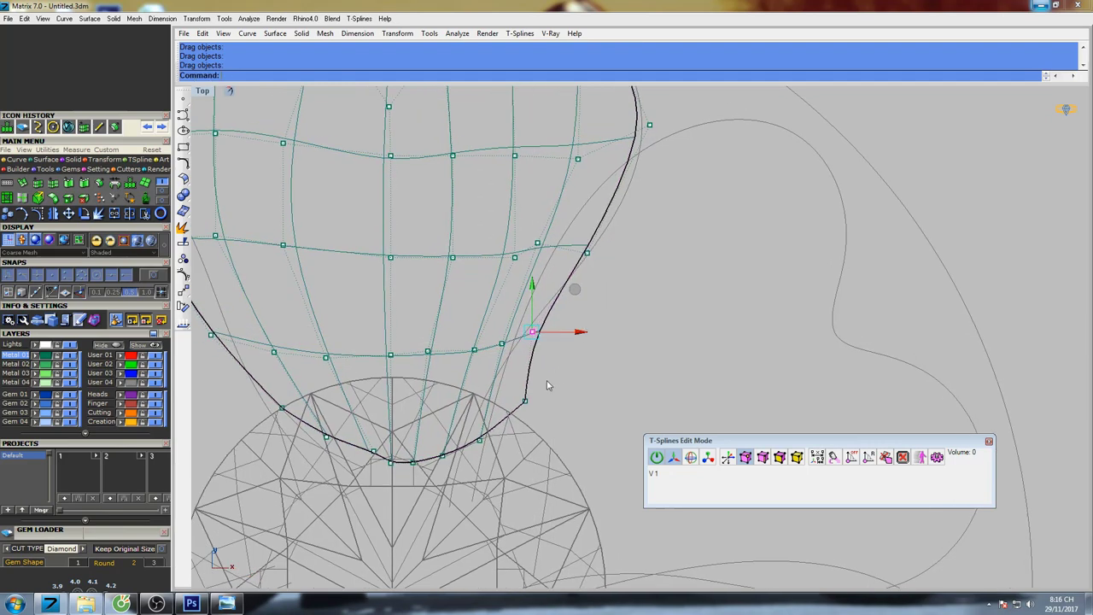
drag(526, 402, 505, 396)
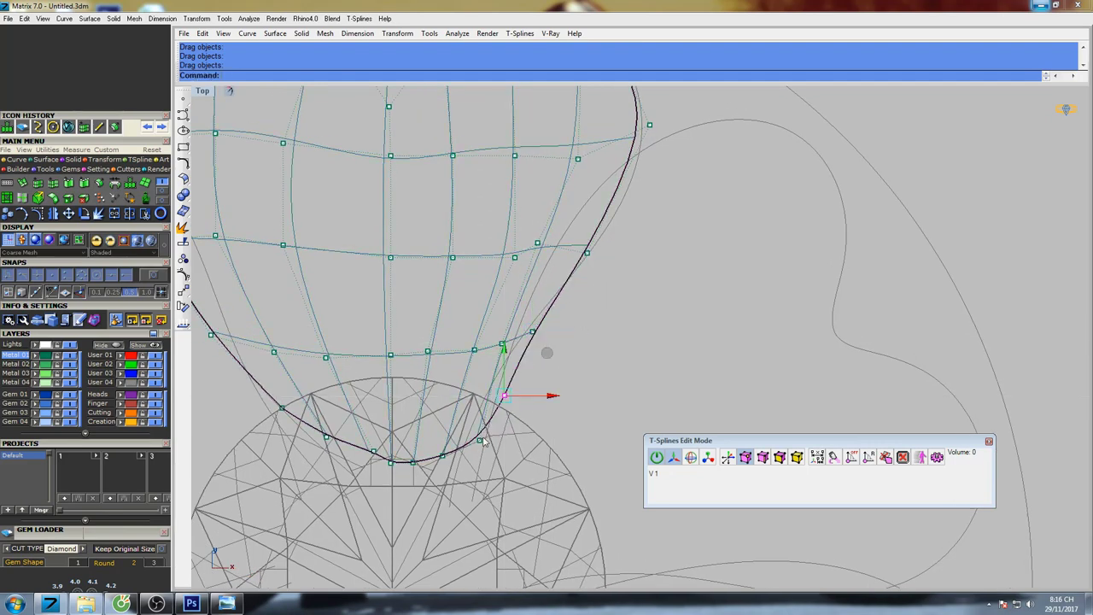
Adjust the bottom boundary vertices on both sides of the tip, mainly the left ones, to match the heart curve.
scroll(401, 402, up, 5)
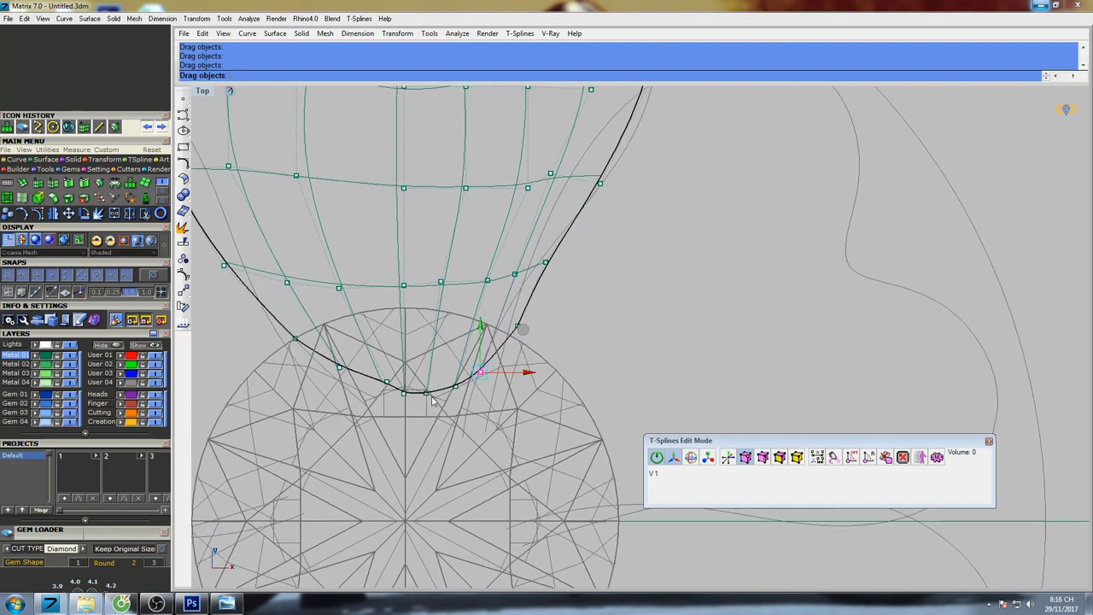
drag(370, 360, 342, 363)
right_drag(398, 332, 584, 386)
drag(447, 377, 432, 377)
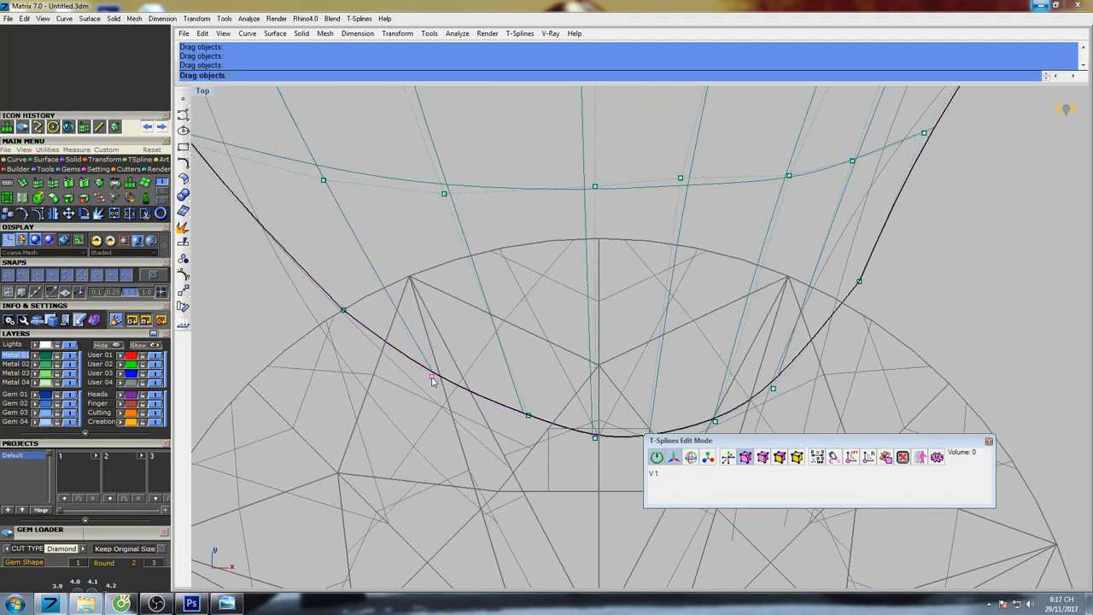
right_drag(511, 380, 456, 358)
drag(473, 394, 462, 396)
right_drag(559, 403, 476, 386)
Raise the three bottom boundary vertices right of the tip to smooth the curve over the diamond.
scroll(473, 404, up, 4)
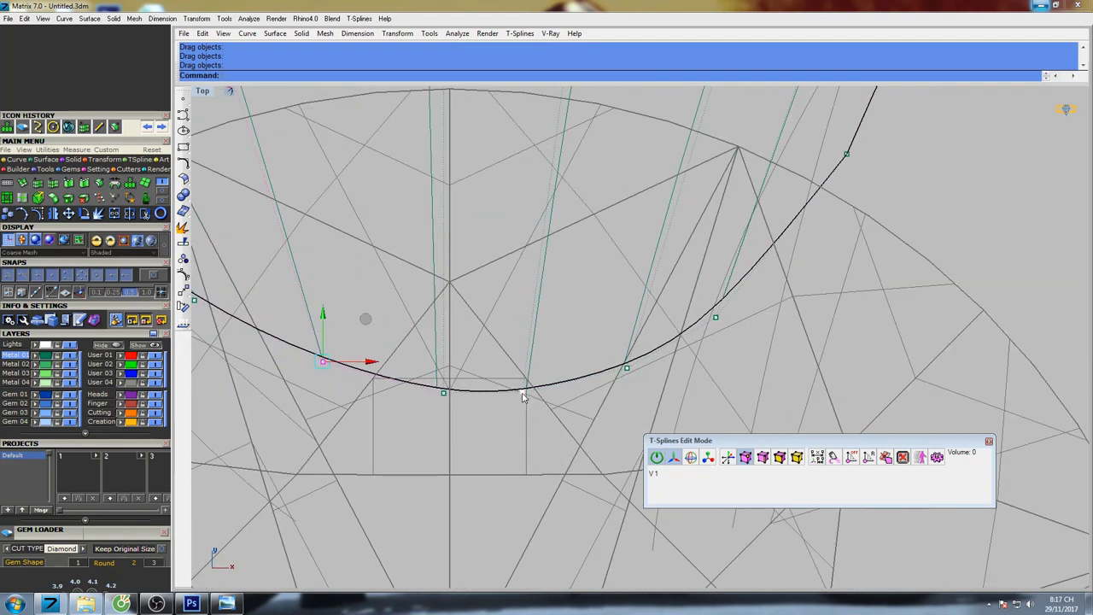
drag(523, 394, 525, 385)
drag(627, 369, 624, 357)
right_drag(710, 344, 615, 368)
drag(619, 343, 620, 321)
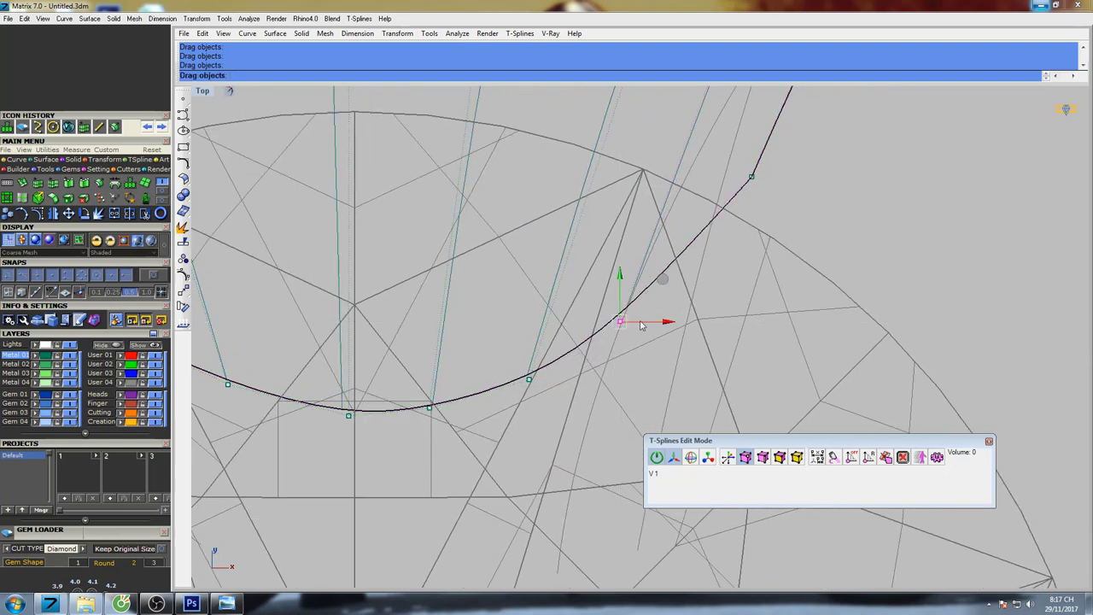
Shift the boundary vertex at the diamond's upper right edge, the tip's centre vertex and the centre vertex one row up left.
scroll(651, 323, down, 6)
right_drag(731, 235, 683, 338)
drag(657, 346, 627, 345)
drag(581, 425, 422, 472)
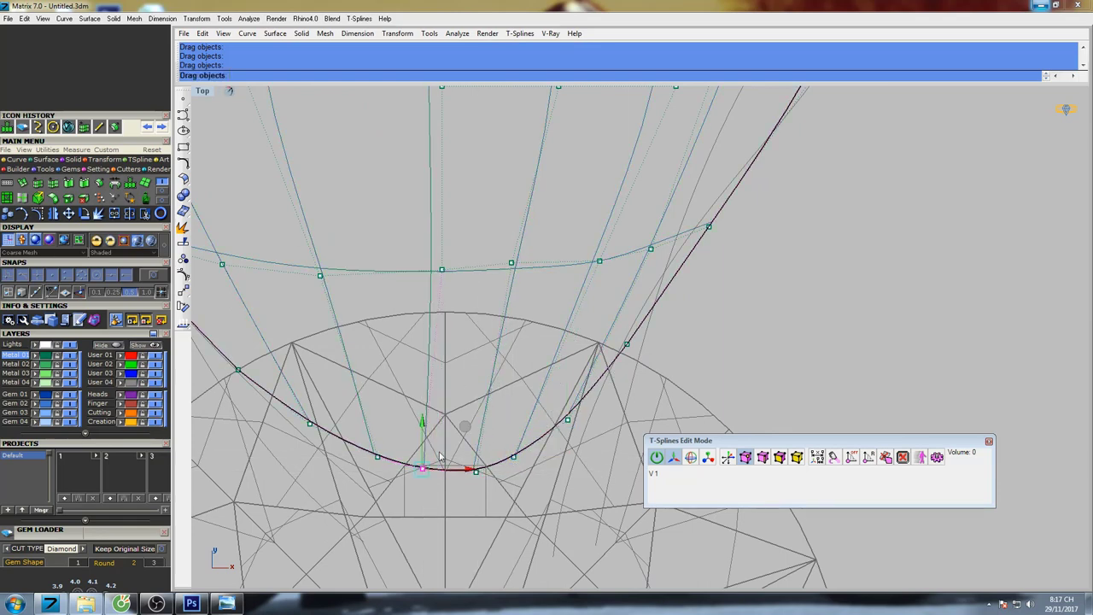
right_drag(460, 281, 492, 374)
drag(474, 362, 459, 369)
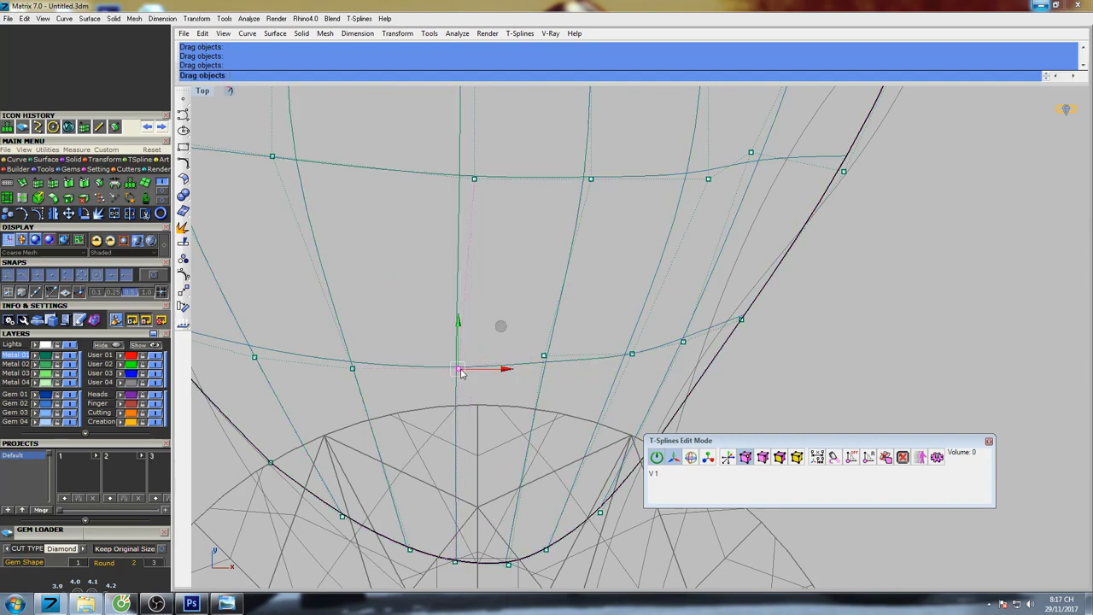
Move the lower-row vertex just right of the centre line down-left and pull that row's right boundary vertex inward onto the heart curve.
drag(542, 359, 537, 370)
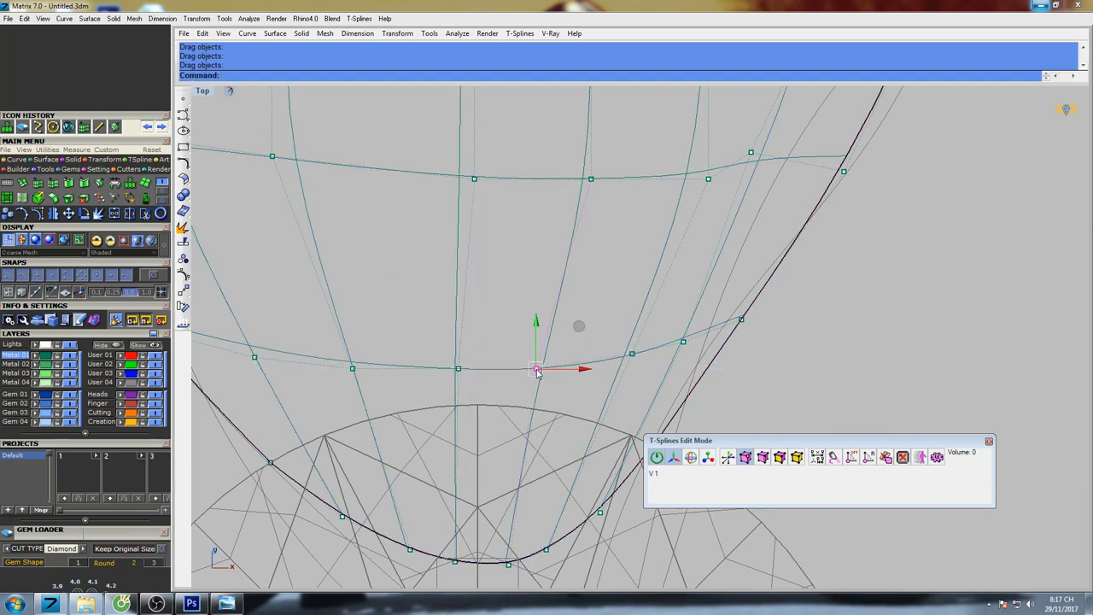
scroll(542, 370, down, 6)
right_drag(637, 314, 641, 356)
scroll(631, 366, up, 4)
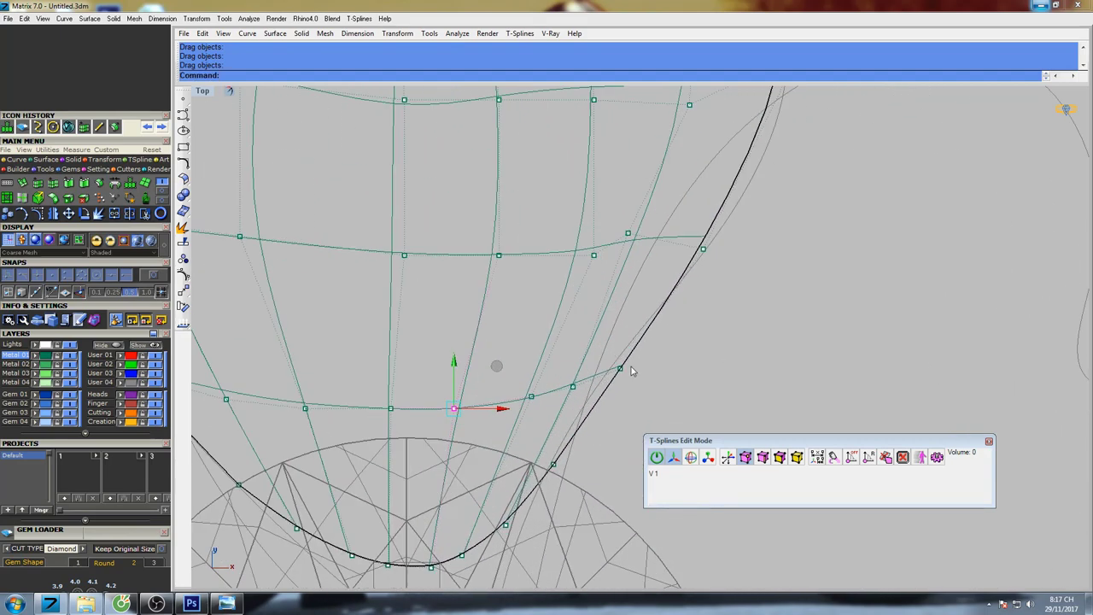
drag(621, 370, 607, 365)
Lower the boundary vertex at the right lobe's widest point and move the one below it outward to follow the heart curve.
scroll(683, 308, down, 6)
right_drag(725, 257, 680, 326)
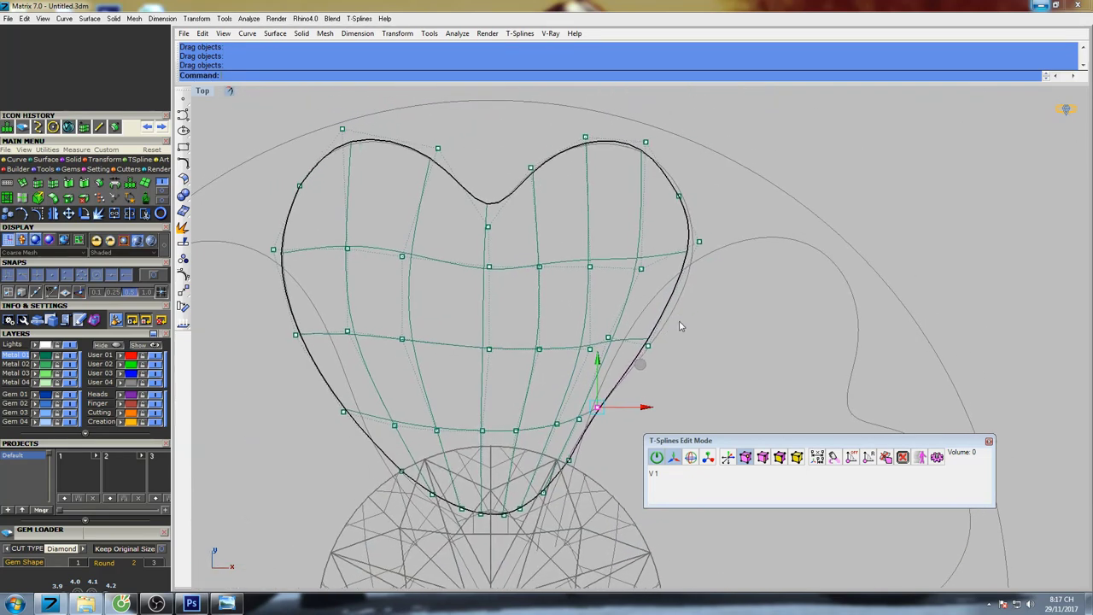
right_drag(706, 262, 695, 300)
drag(689, 282, 695, 289)
drag(641, 383, 653, 374)
Spread the interior vertices of the heart's right half outward in the upper and middle rows to even out the grid.
right_drag(701, 365, 782, 292)
scroll(717, 305, up, 4)
drag(691, 289, 717, 298)
right_drag(755, 198, 699, 308)
drag(684, 295, 731, 276)
right_drag(637, 279, 679, 298)
drag(649, 309, 700, 272)
drag(571, 308, 594, 295)
Shift the two left interior vertices of the upper row up and outward, and adjust the middle row's inner right vertex.
right_drag(554, 325, 679, 309)
drag(406, 266, 379, 255)
drag(490, 276, 483, 261)
right_drag(760, 417, 612, 320)
drag(679, 314, 626, 322)
Raise the two outer boundary vertices of the right lobe slightly so the surface edge matches the heart curve.
right_drag(476, 334, 578, 274)
right_drag(660, 396, 615, 353)
right_drag(634, 398, 629, 383)
scroll(625, 384, down, 6)
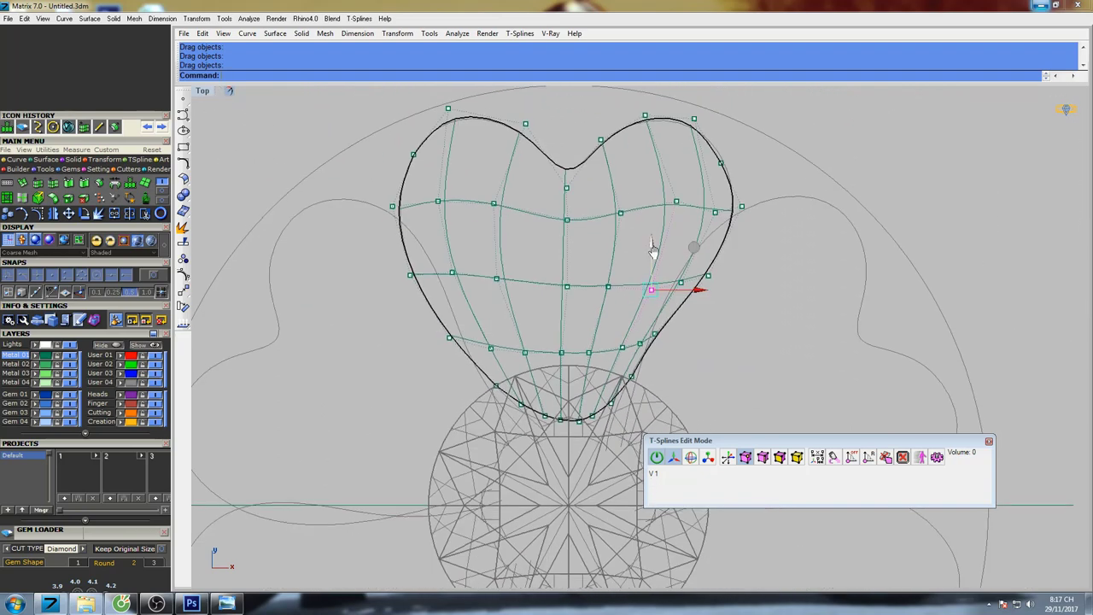
right_drag(652, 251, 645, 276)
scroll(733, 224, up, 5)
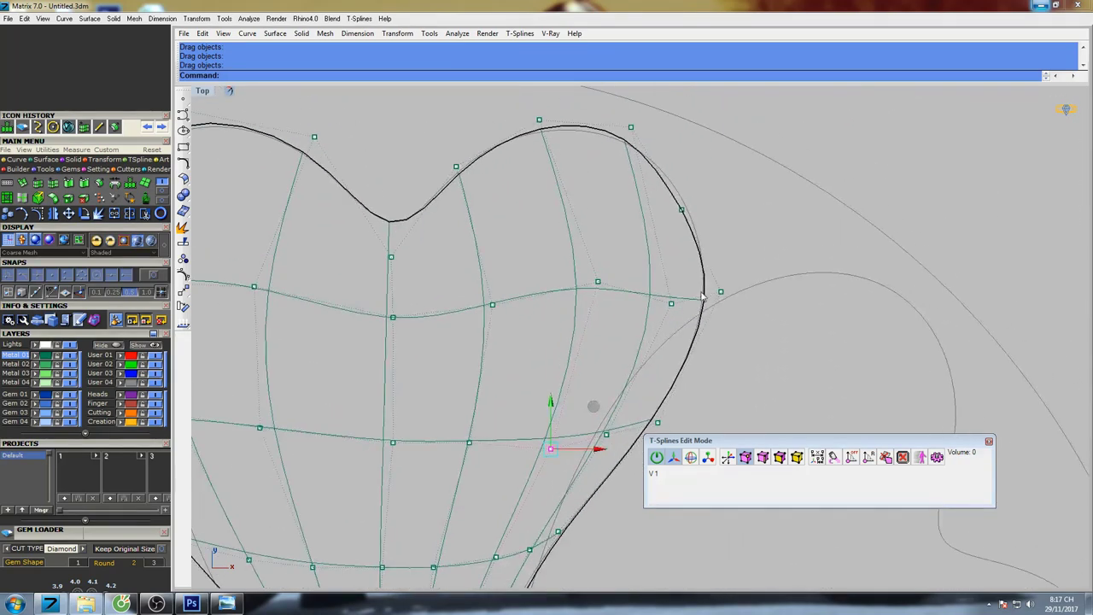
click(681, 209)
drag(729, 179, 727, 167)
click(671, 303)
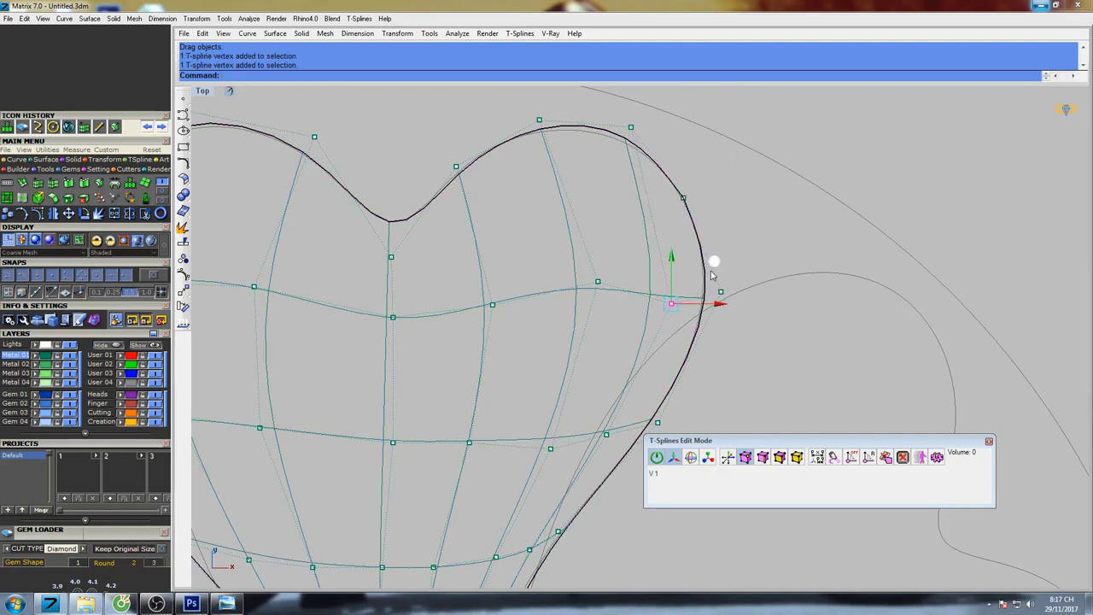
drag(696, 245, 738, 316)
drag(763, 248, 763, 238)
Raise the two outer interior vertices of the upper row on both the right and left halves of the heart.
drag(713, 262, 707, 233)
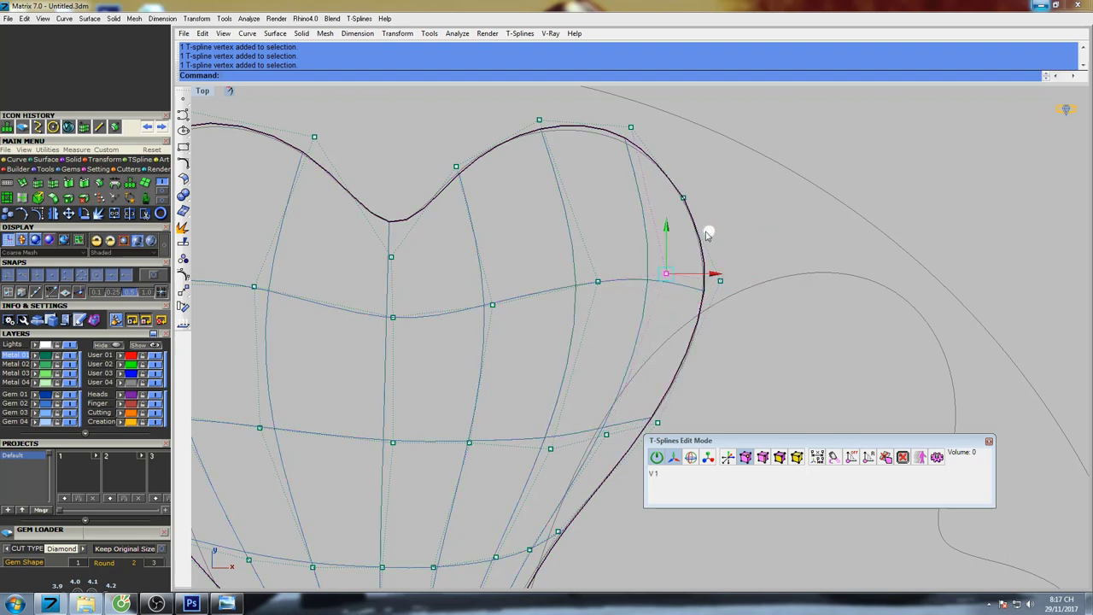
drag(646, 248, 641, 238)
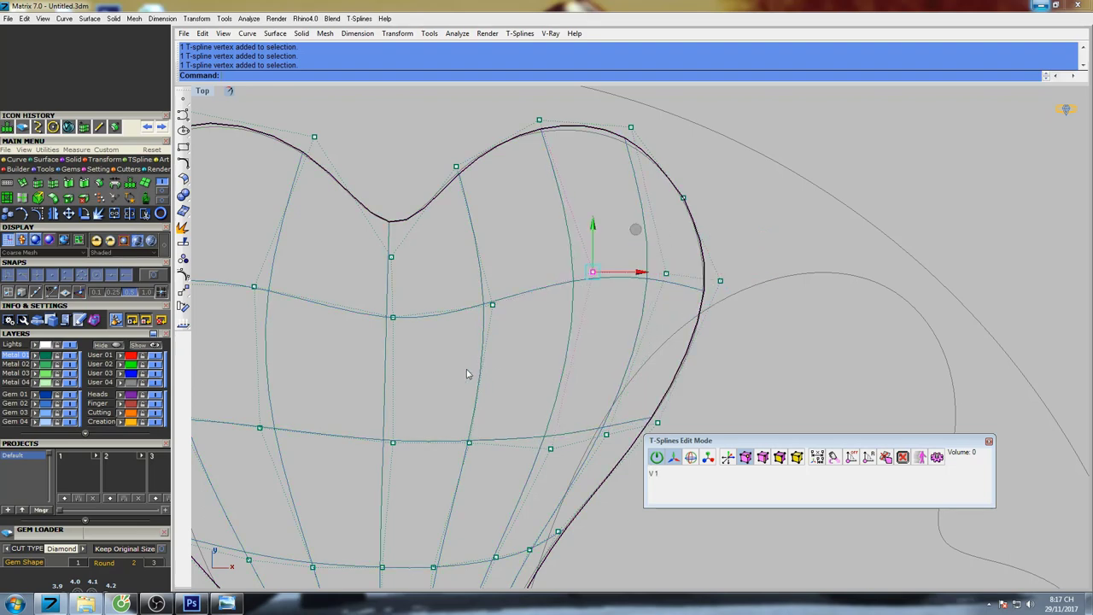
right_drag(268, 308, 479, 252)
right_drag(392, 246, 415, 310)
drag(367, 265, 395, 309)
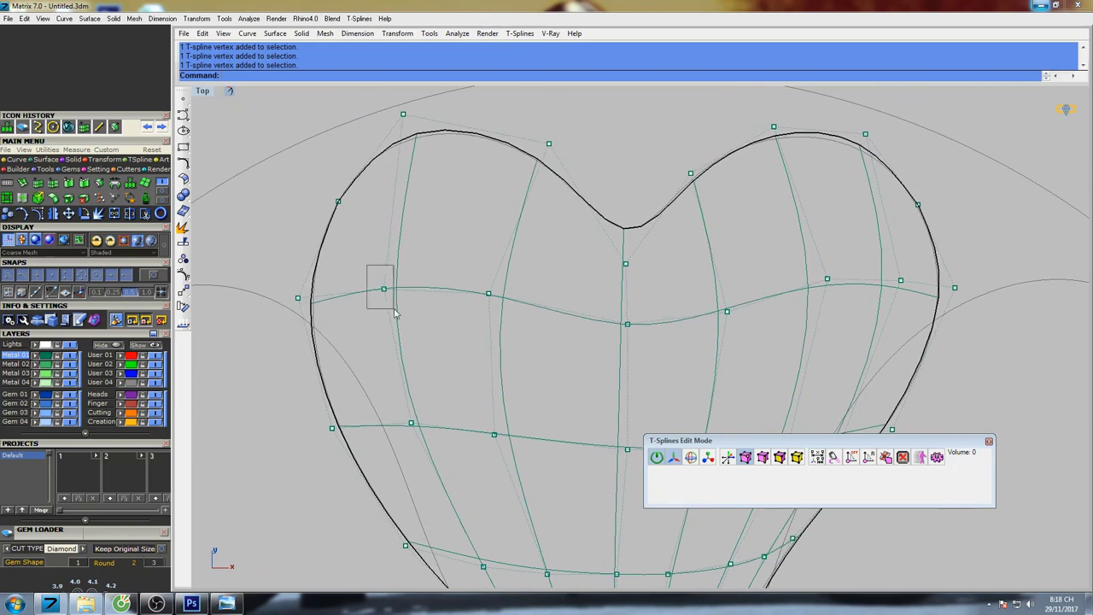
drag(429, 250, 424, 237)
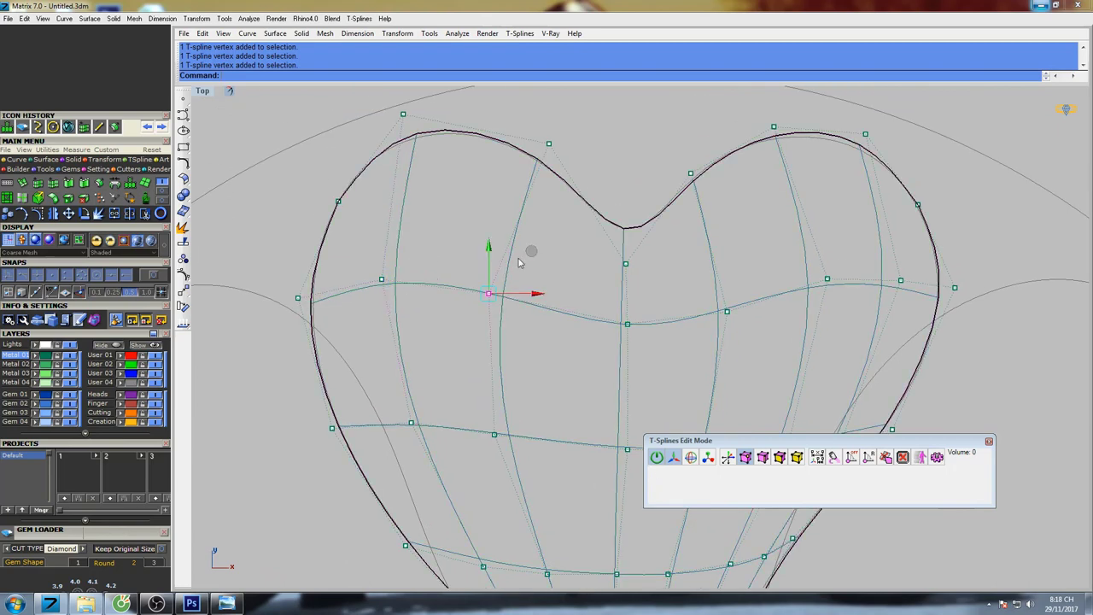
drag(529, 247, 529, 235)
right_drag(688, 303, 581, 263)
drag(682, 264, 759, 195)
Nudge the outer top boundary vertices of the right and left lobes down onto the heart curve.
right_drag(732, 158, 709, 261)
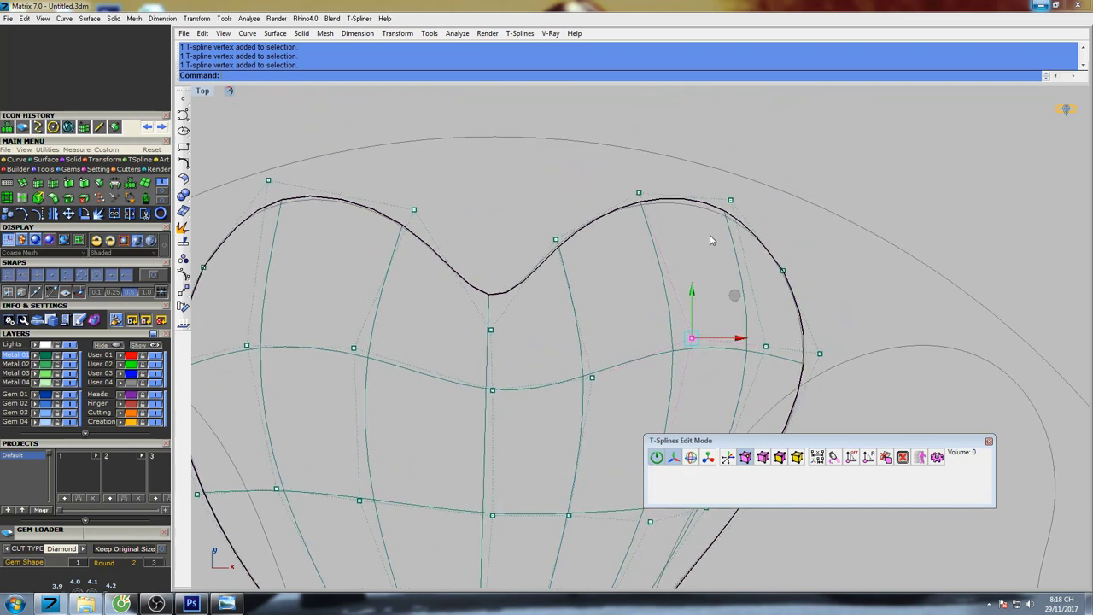
drag(773, 161, 777, 167)
scroll(745, 225, down, 4)
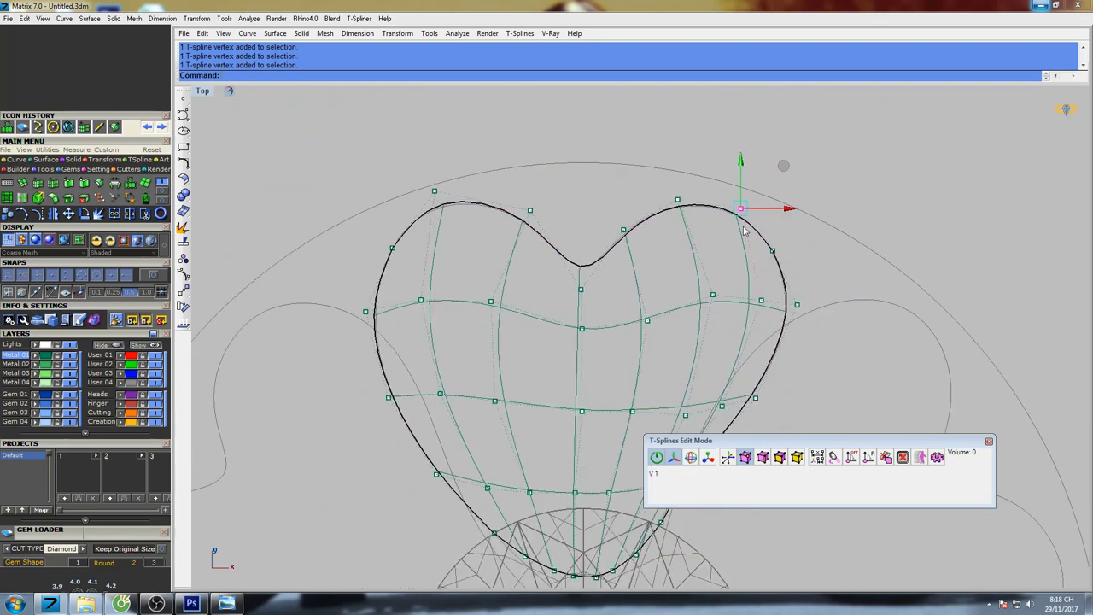
right_drag(544, 237, 584, 262)
scroll(508, 172, up, 2)
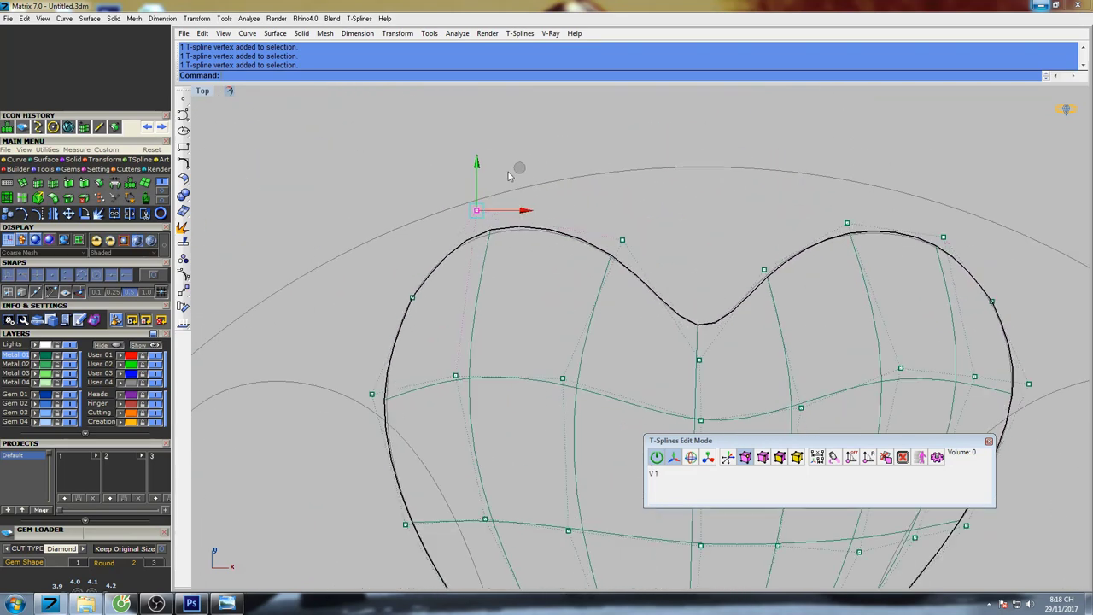
drag(516, 169, 517, 174)
scroll(518, 209, down, 3)
Nudge the boundary vertex at the left lobe's widest point up and outward, and select the interior vertex beside it.
right_drag(571, 289, 554, 270)
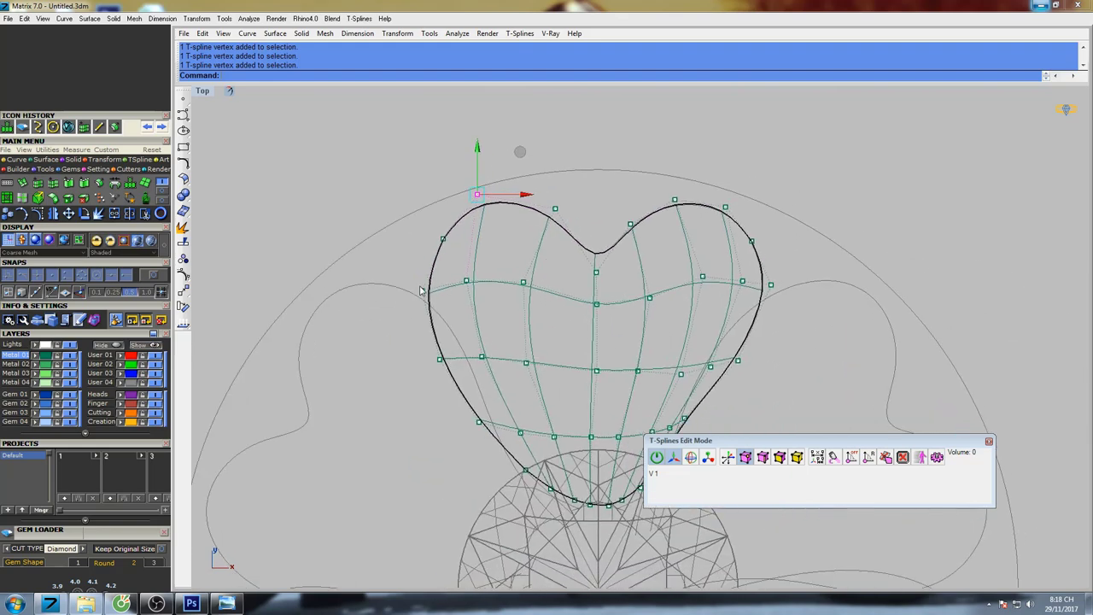
scroll(424, 293, up, 4)
click(424, 293)
scroll(450, 294, up, 3)
drag(448, 258, 445, 254)
scroll(666, 268, down, 3)
right_drag(675, 268, 527, 266)
scroll(735, 301, down, 3)
right_drag(743, 300, 604, 275)
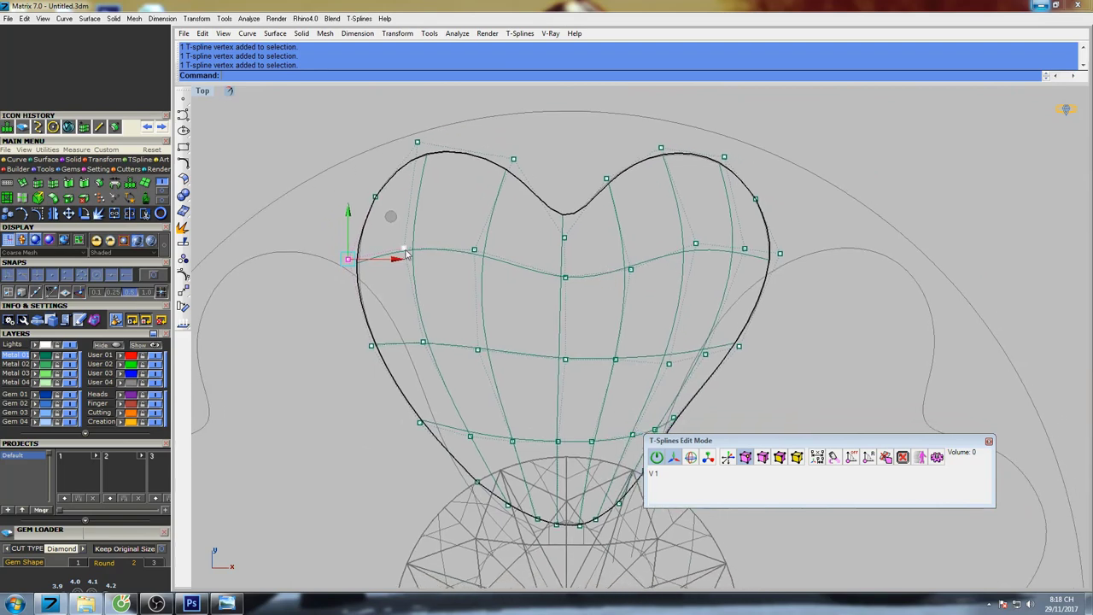
scroll(405, 251, up, 3)
click(403, 247)
Fine-tune the heights of the right and centre interior vertices in the heart's middle row.
right_drag(439, 273, 473, 321)
scroll(510, 318, down, 3)
scroll(550, 330, down, 1)
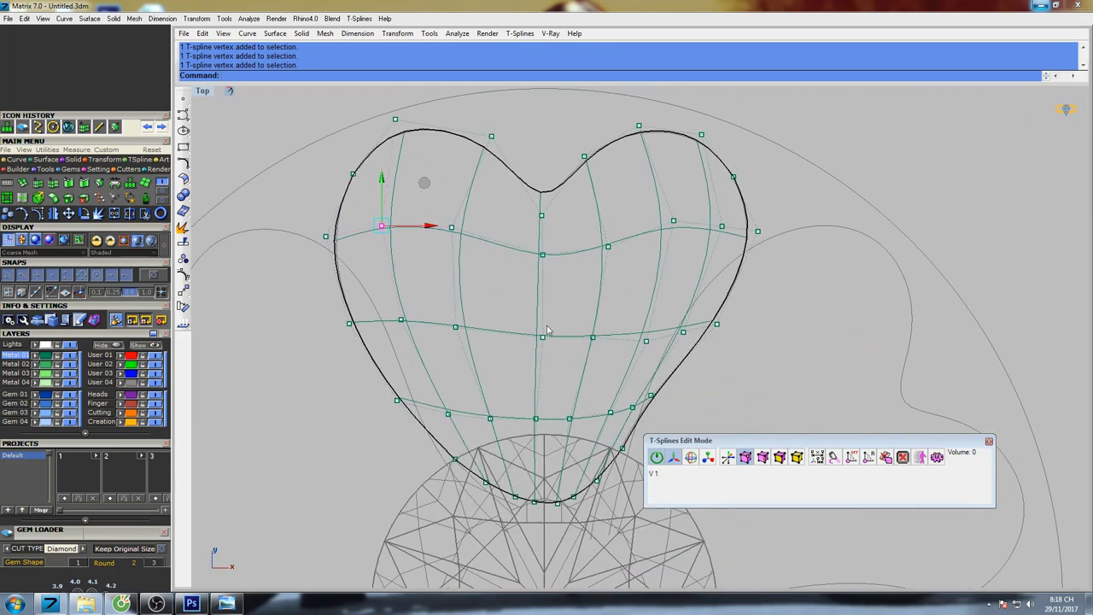
scroll(663, 326, up, 4)
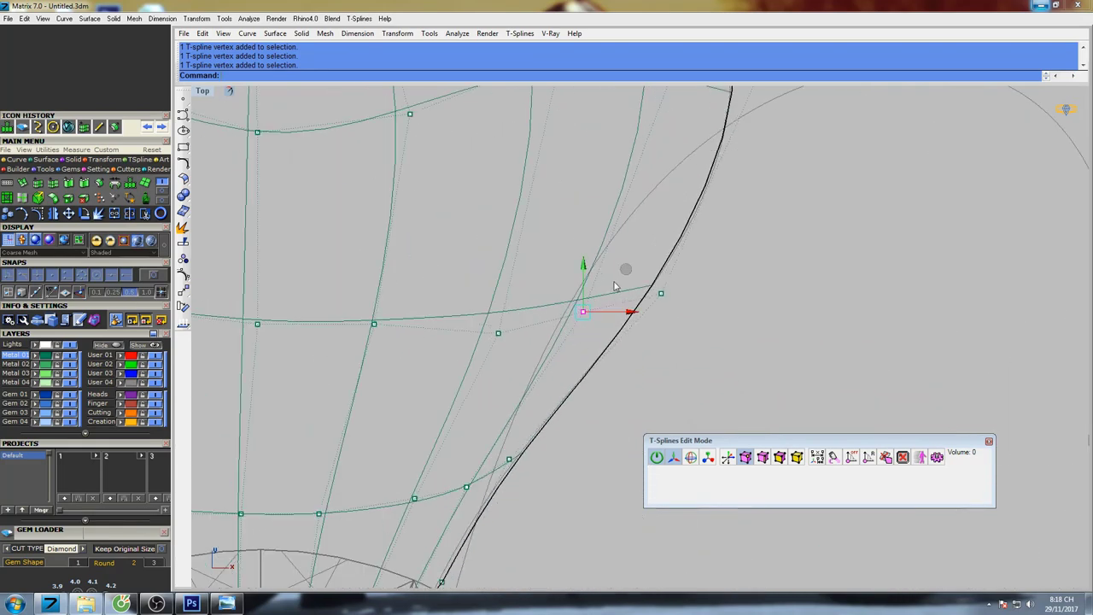
drag(623, 273, 623, 275)
drag(468, 351, 542, 293)
right_drag(401, 344, 513, 319)
drag(435, 328, 529, 262)
right_drag(431, 315, 564, 335)
drag(461, 346, 544, 279)
right_drag(402, 324, 633, 356)
Lower the two left interior vertices of the middle row to smooth the row's curve.
drag(502, 367, 577, 301)
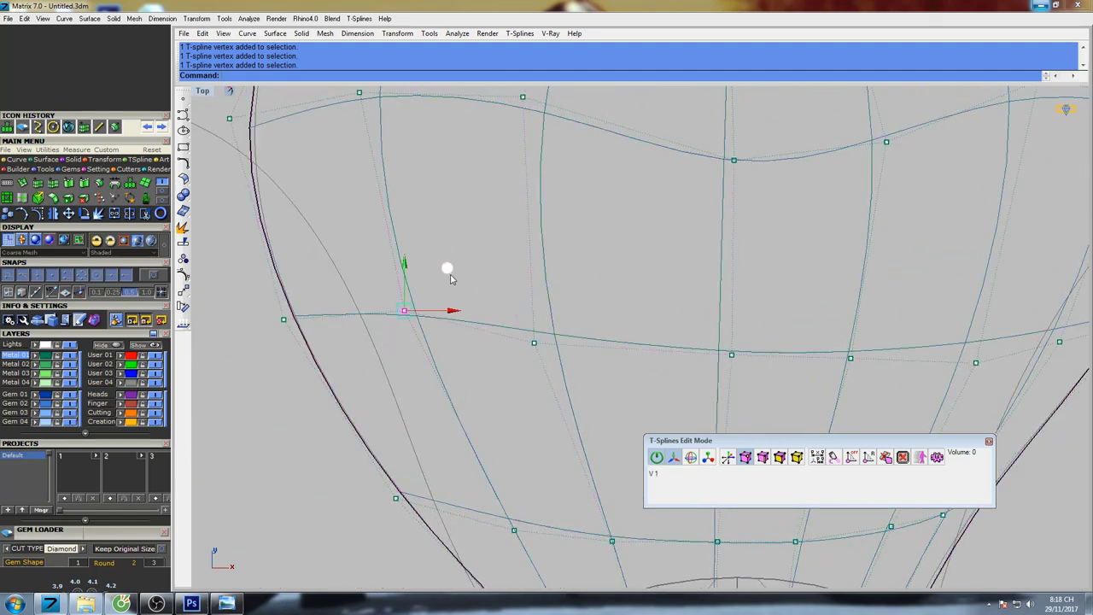
drag(448, 269, 447, 295)
drag(496, 390, 575, 309)
scroll(576, 310, down, 4)
right_drag(575, 311, 512, 301)
scroll(705, 335, down, 4)
right_drag(707, 336, 627, 287)
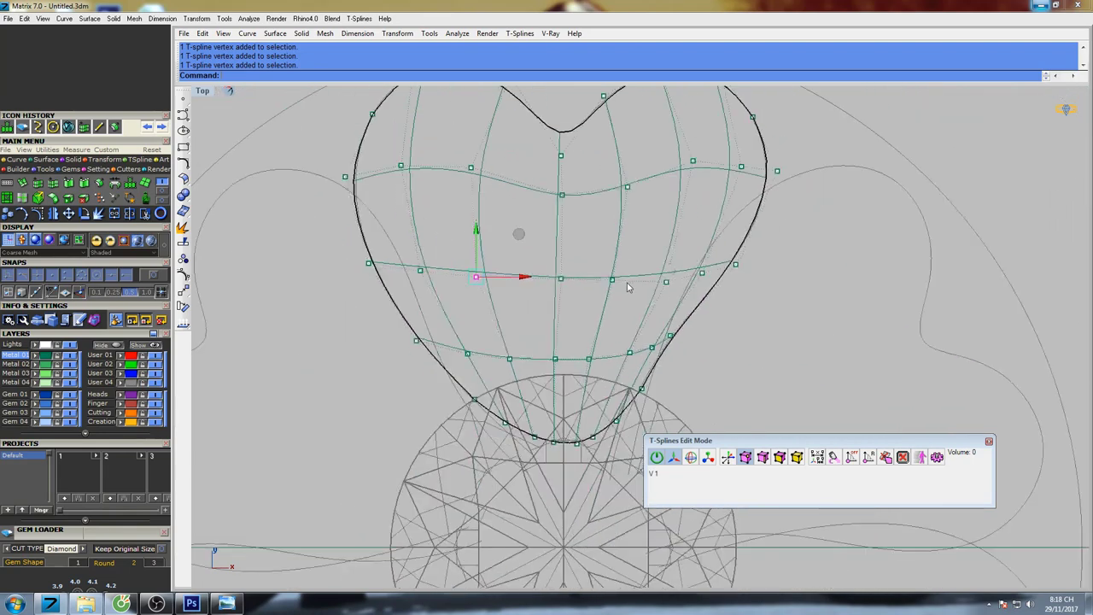
scroll(628, 288, down, 4)
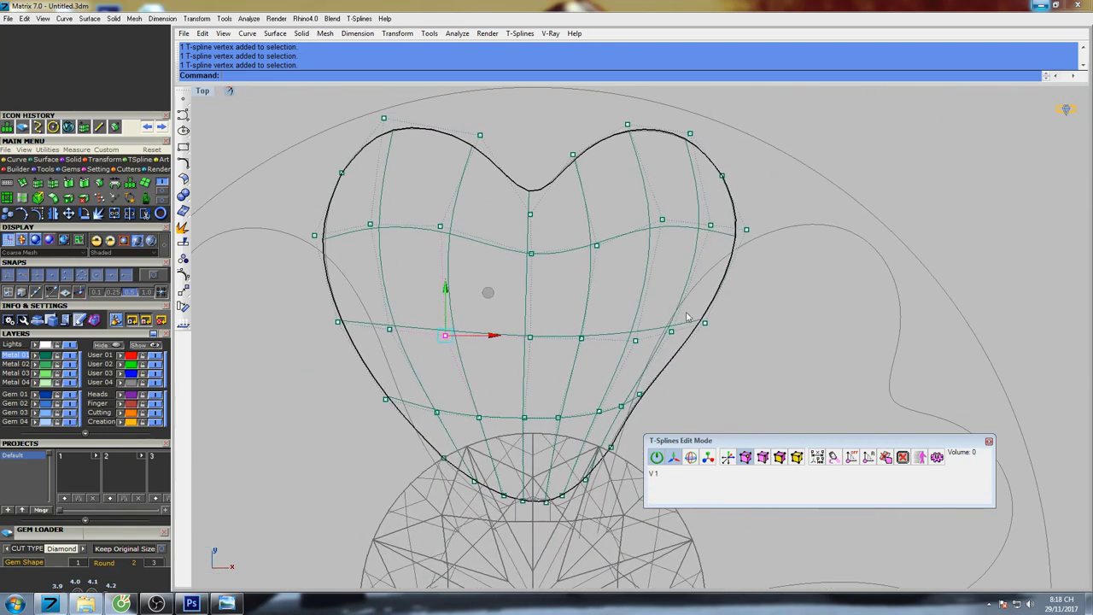
Leave vertex selection and examine the shaded heart surface beside the diamond in perspective, returning to the four-view layout.
click(798, 461)
right_drag(711, 234, 670, 259)
mouse_move(572, 322)
right_down()
mouse_move(600, 322)
mouse_move(631, 365)
right_up()
key(F4)
scroll(638, 272, up, 8)
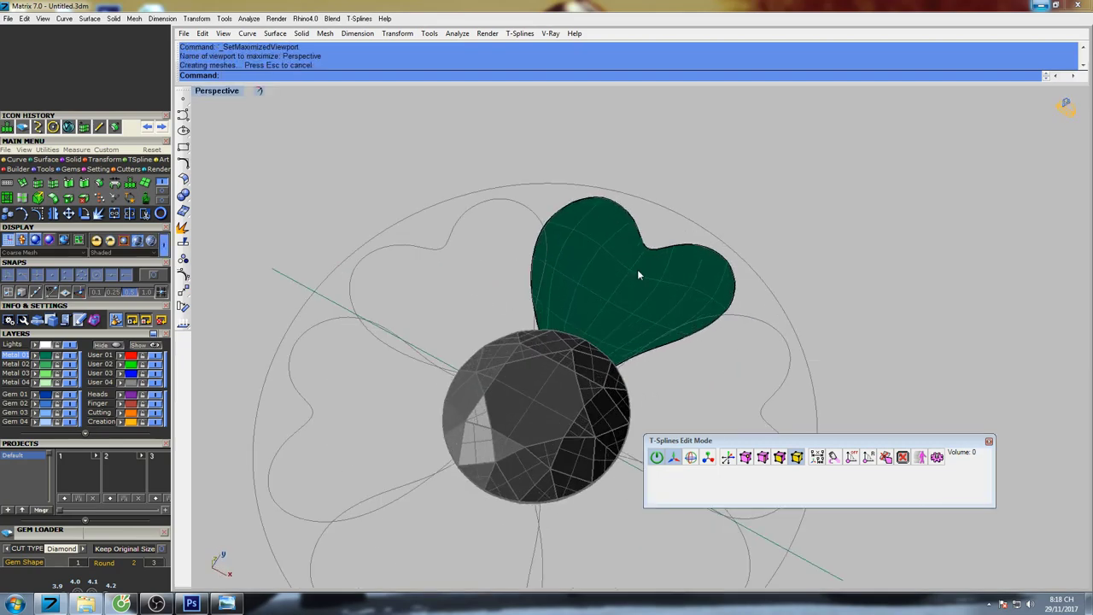
mouse_move(639, 271)
right_down()
mouse_move(663, 319)
mouse_move(600, 316)
right_up()
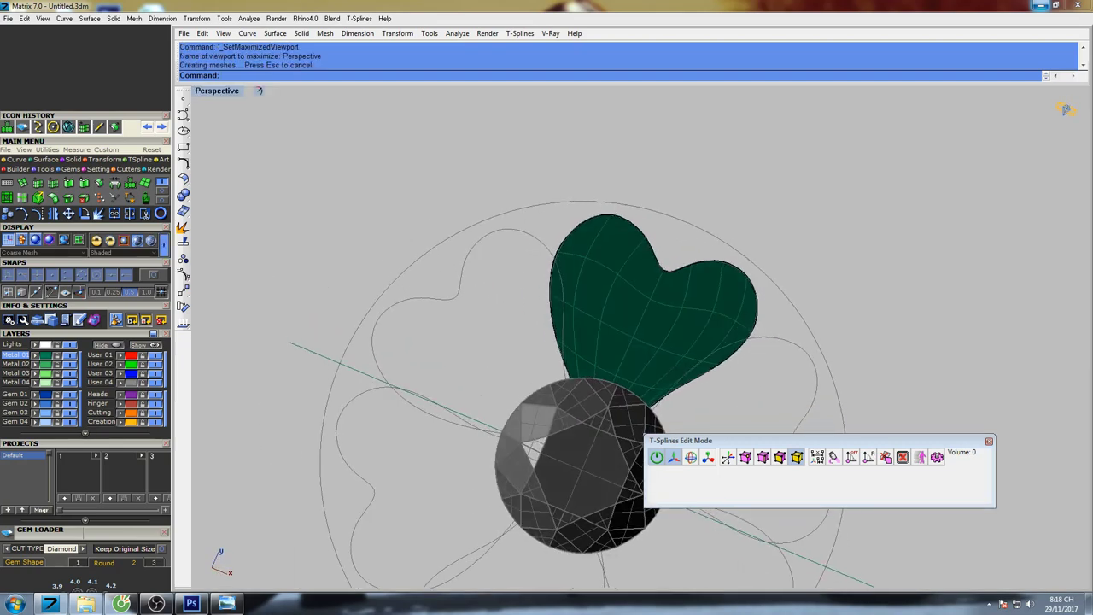
double_click(223, 92)
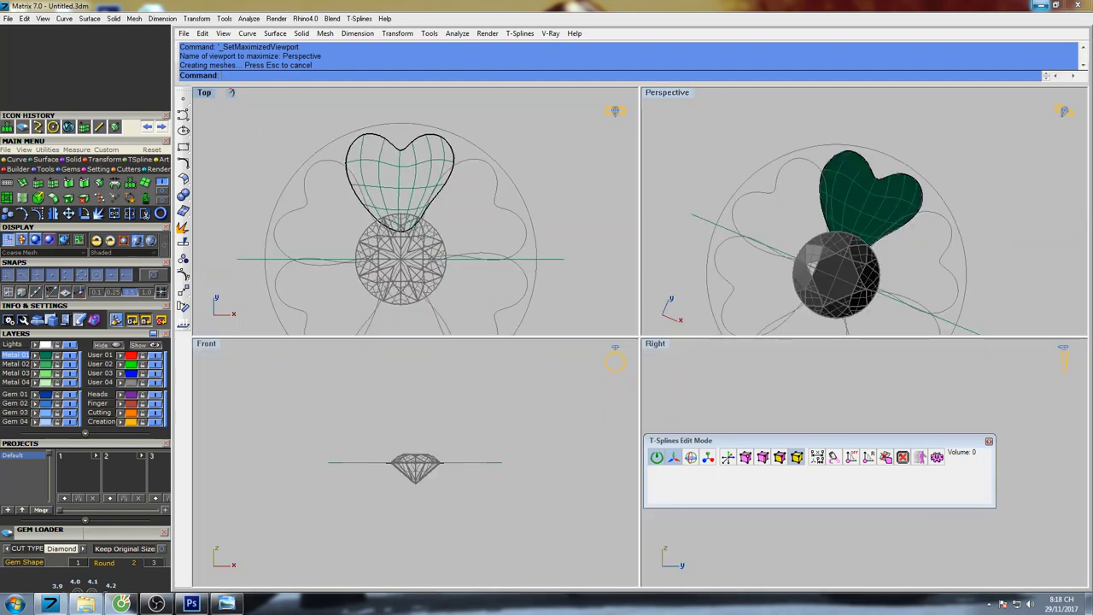
right_drag(877, 255, 791, 221)
scroll(825, 221, up, 4)
right_drag(776, 194, 794, 194)
shift+right_drag(794, 195, 776, 207)
scroll(777, 208, up, 3)
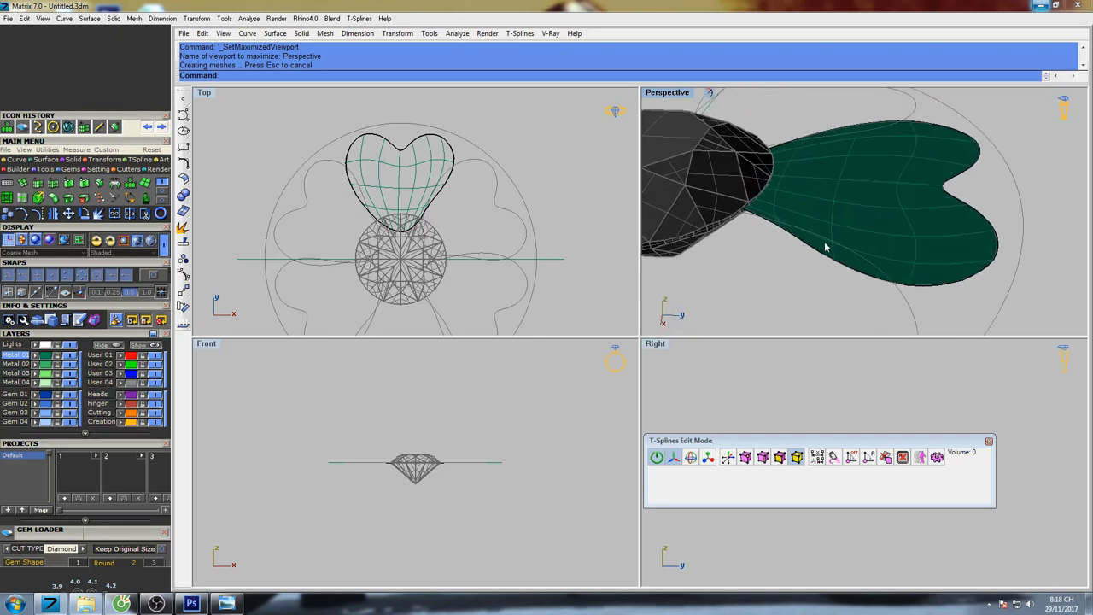
Select the vertices on the right half of the heart, from lobe to tip, and move them down slightly along Z.
click(747, 461)
right_drag(893, 285, 809, 249)
click(401, 156)
scroll(407, 153, up, 4)
right_drag(407, 153, 413, 199)
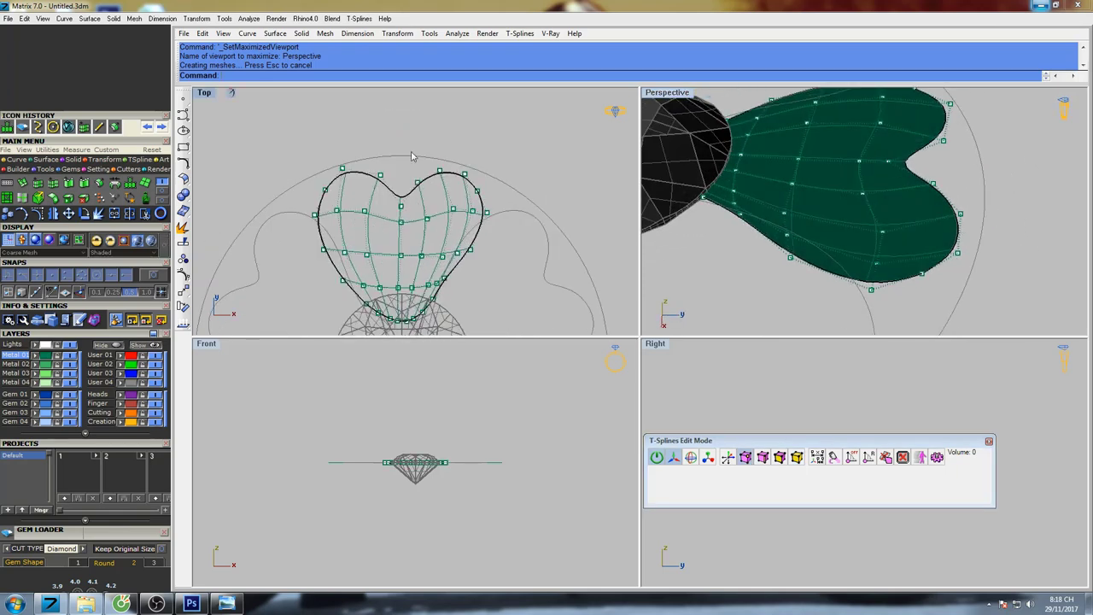
drag(417, 155, 512, 268)
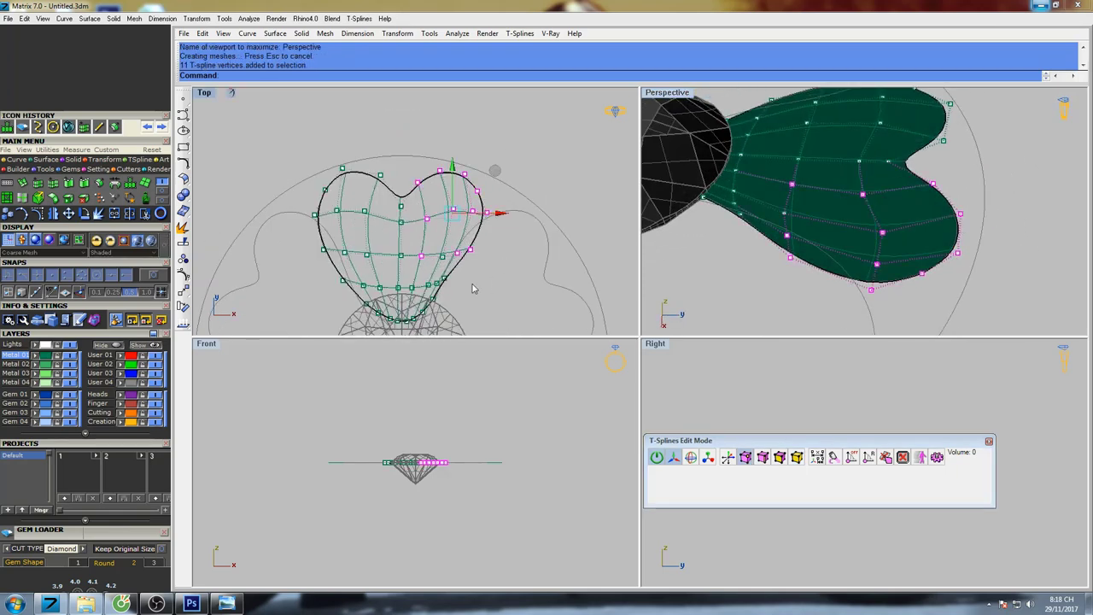
scroll(411, 295, up, 2)
drag(455, 319, 490, 327)
scroll(405, 256, up, 4)
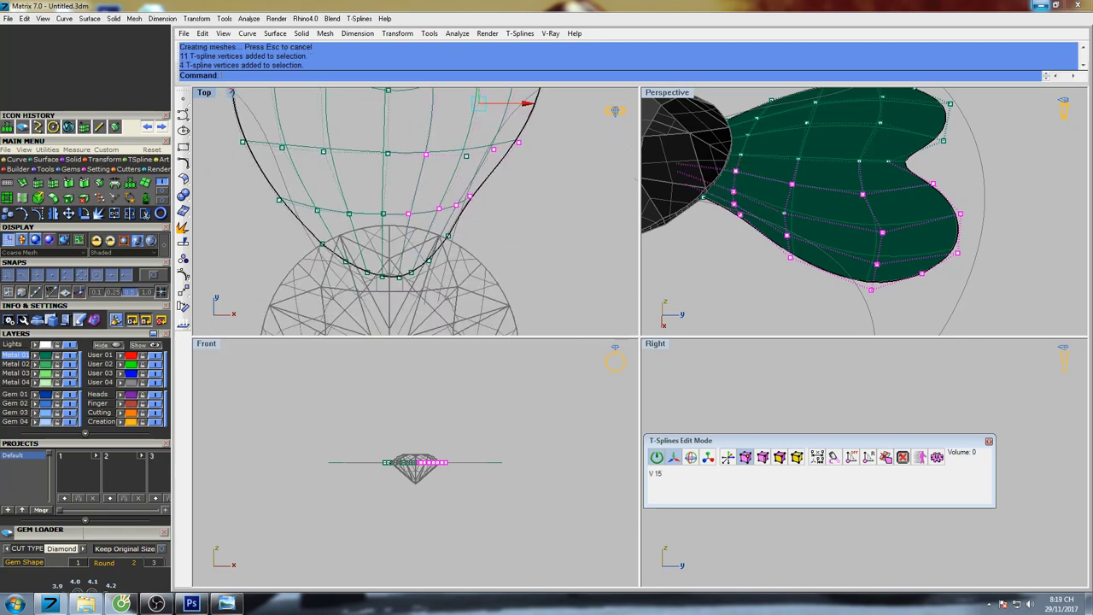
drag(526, 294, 538, 309)
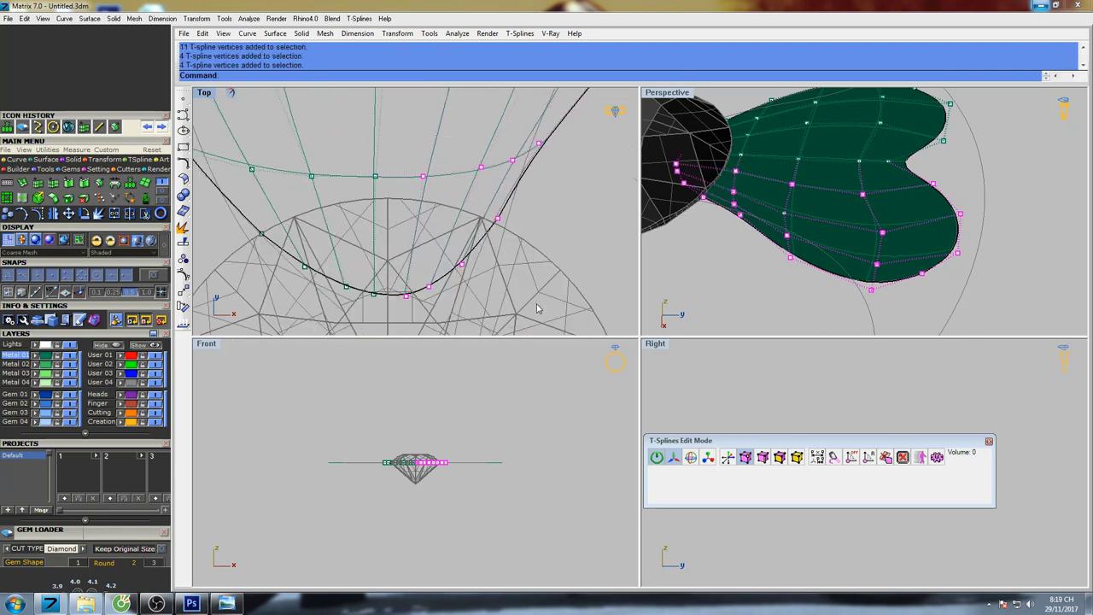
right_drag(784, 262, 813, 259)
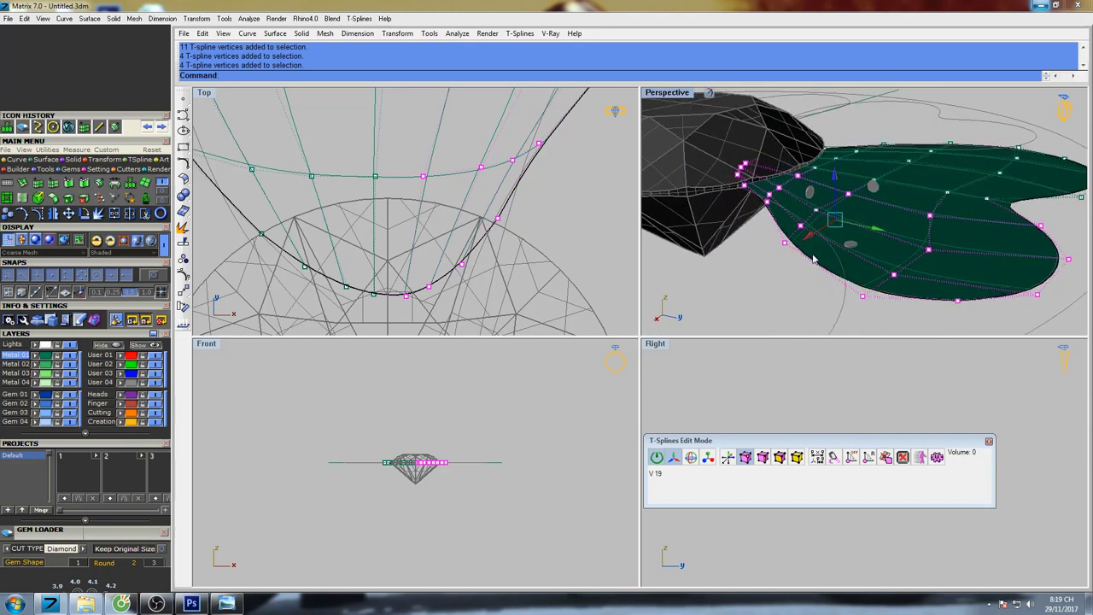
drag(835, 187, 835, 205)
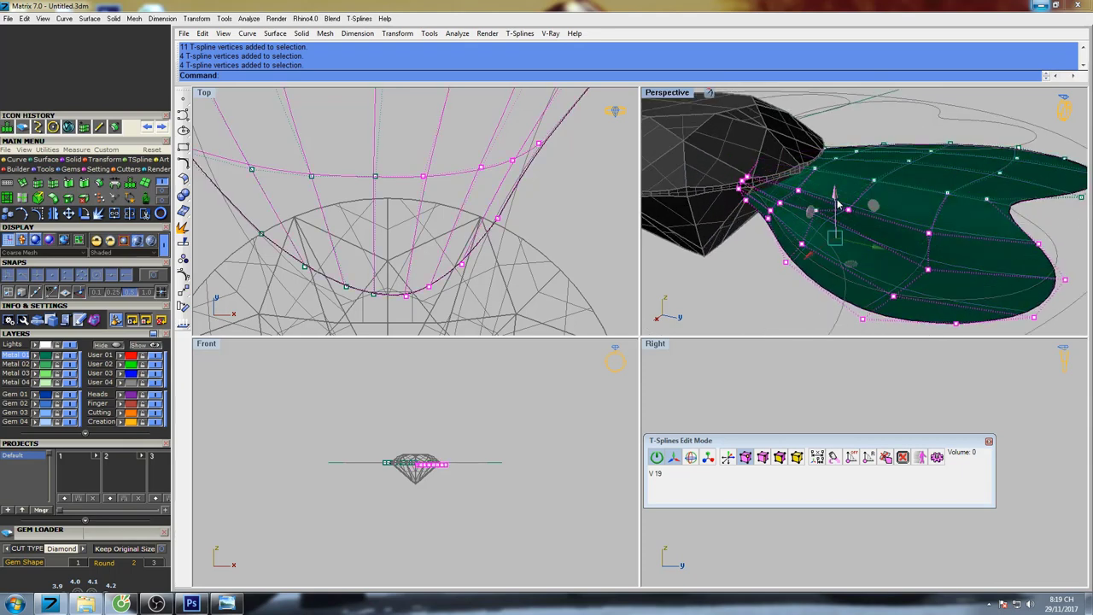
Lower the selected right-half vertices further below the diamond's girdle in the front view.
right_drag(888, 224, 861, 212)
scroll(854, 211, up, 2)
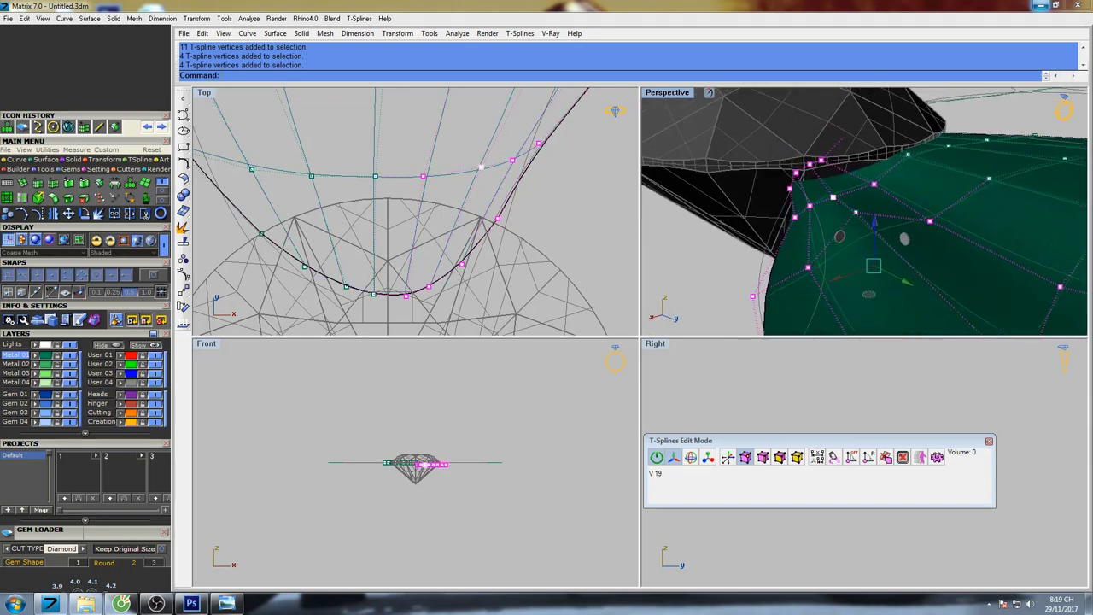
scroll(779, 166, down, 5)
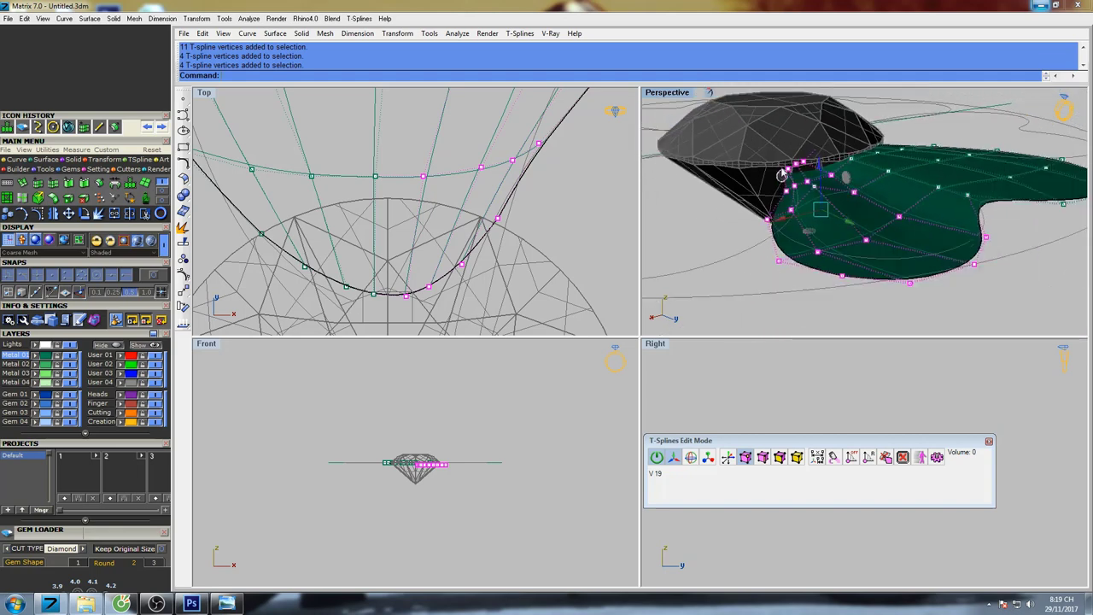
scroll(449, 475, up, 6)
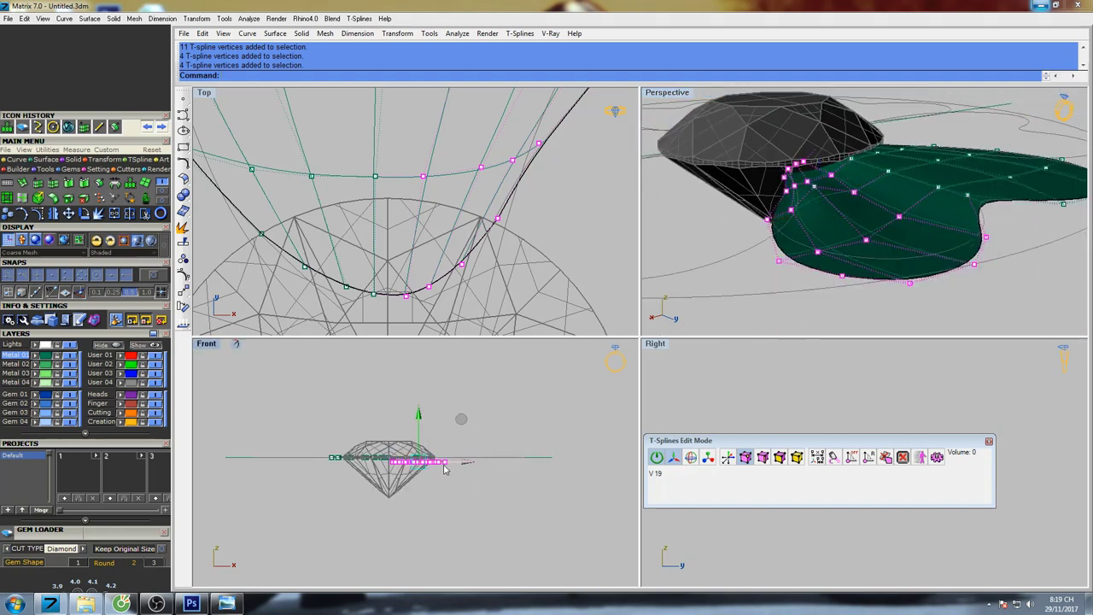
drag(387, 424, 400, 470)
Maximize the perspective view and lower the leftover raised middle-row vertex of the right half level with its neighbours.
right_drag(795, 287, 701, 153)
double_click(657, 96)
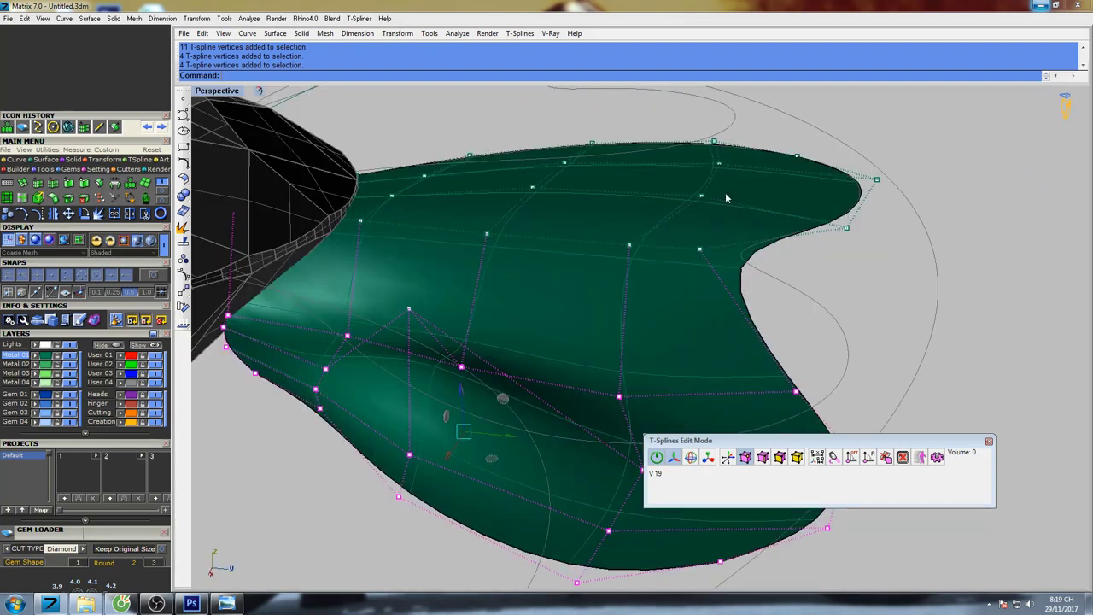
shift+right_drag(453, 336, 589, 294)
scroll(540, 284, up, 3)
drag(515, 296, 547, 391)
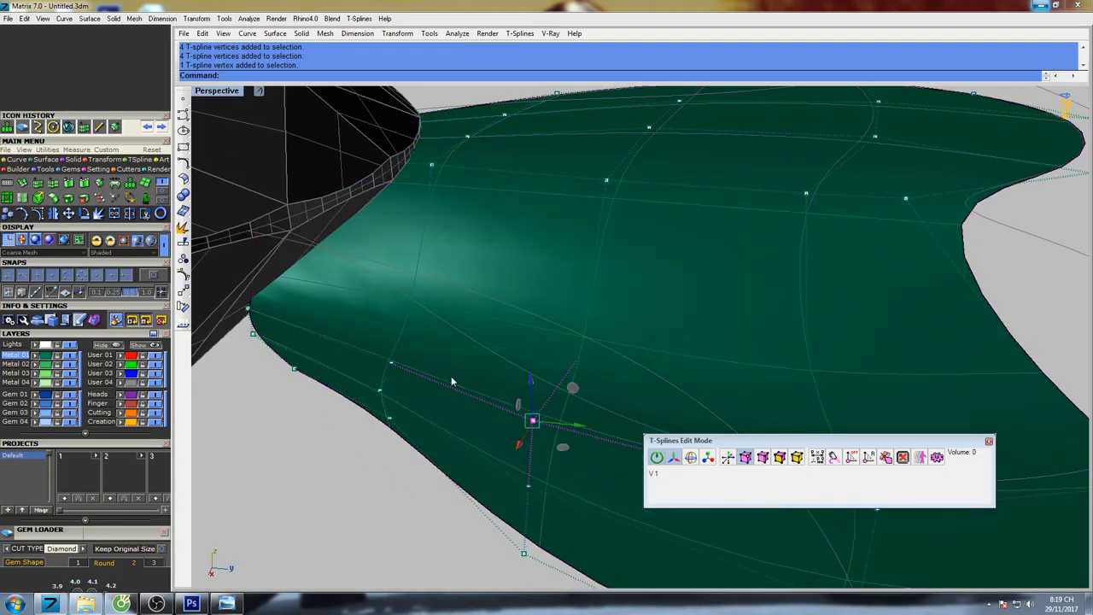
Move the T-Splines Edit Mode window clear of the heart surface and bring the slope between its two halves into view.
right_drag(304, 362, 362, 363)
scroll(444, 352, down, 4)
right_drag(717, 341, 538, 320)
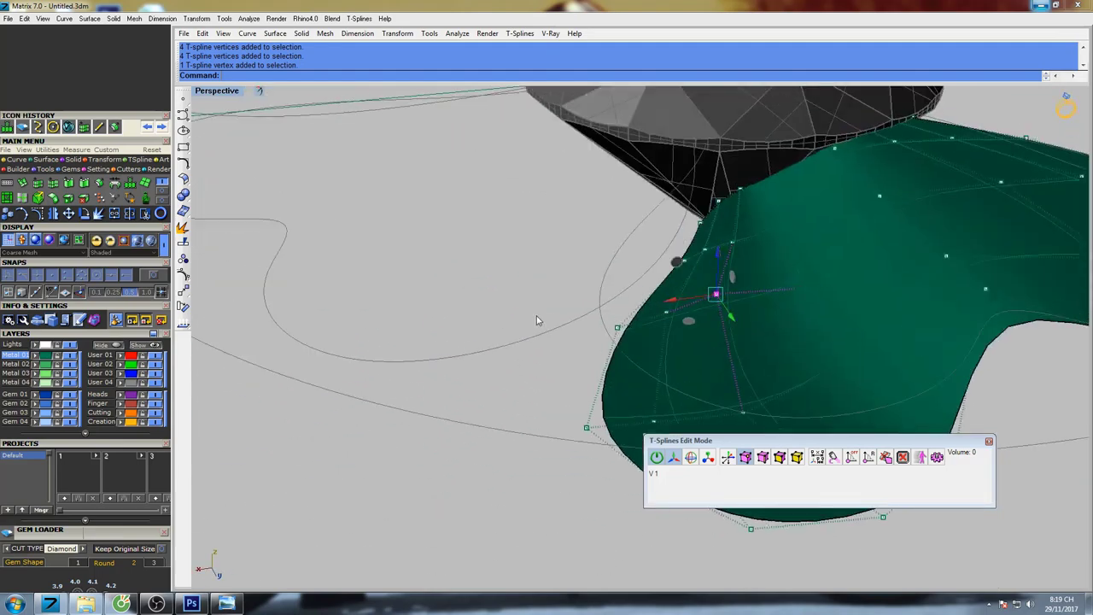
scroll(537, 318, down, 4)
drag(749, 444, 840, 526)
right_drag(809, 380, 651, 337)
scroll(651, 338, up, 5)
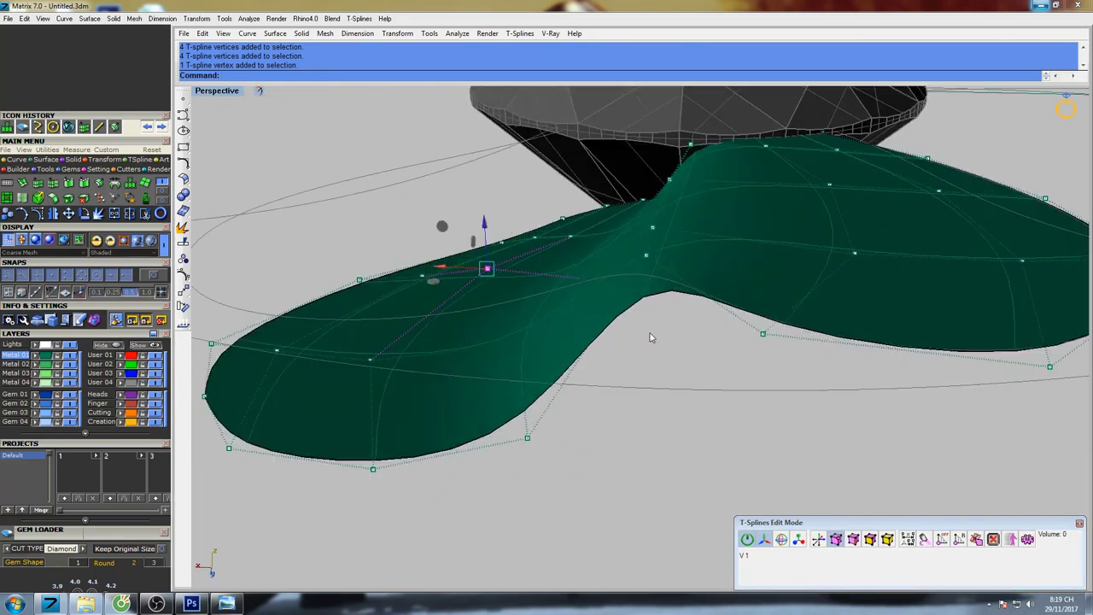
Lower the two middle-row vertices closest to the heart's notch along Z to soften the slope between the halves.
click(647, 256)
drag(645, 214, 652, 298)
right_drag(674, 296, 622, 258)
drag(625, 211, 627, 210)
right_drag(628, 211, 642, 232)
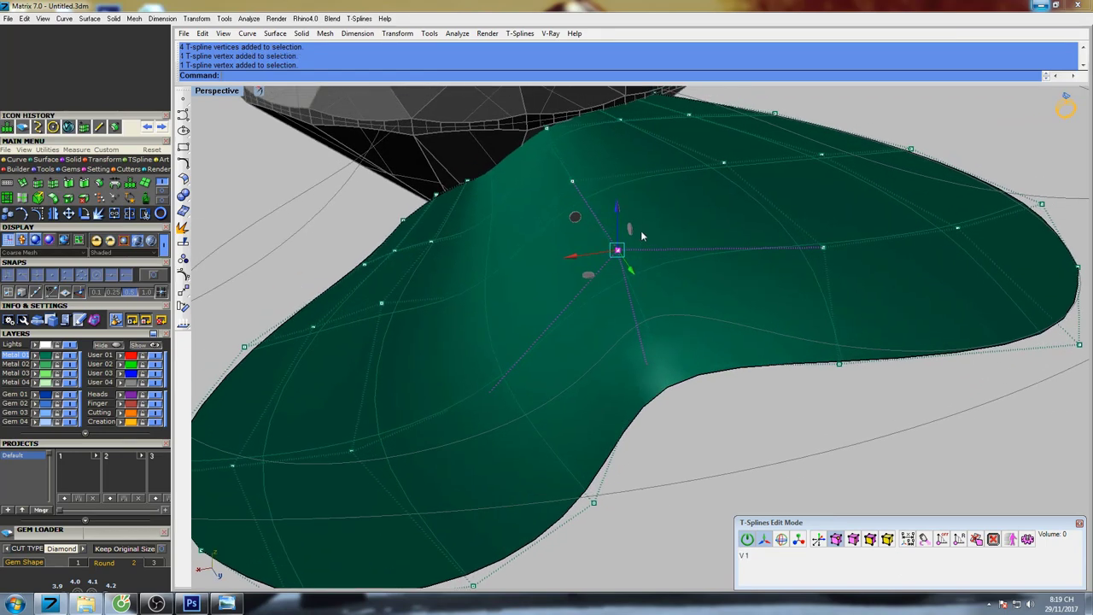
drag(623, 209, 627, 260)
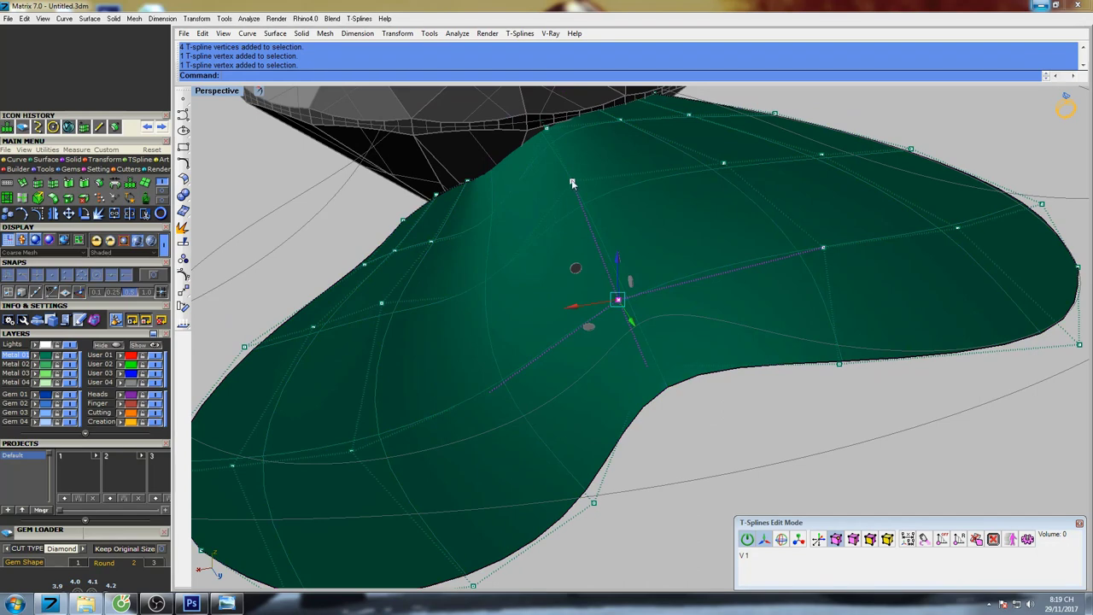
Lower the next two middle-row vertices, continuing from the notch towards the diamond, along Z.
drag(569, 147, 579, 204)
scroll(622, 195, down, 5)
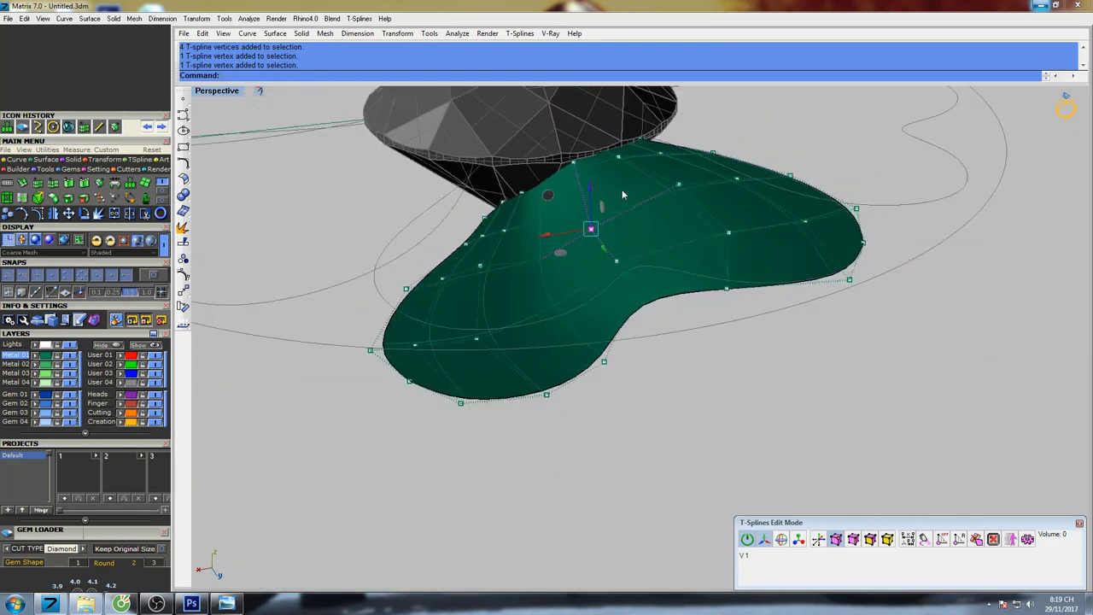
right_drag(623, 194, 605, 257)
scroll(474, 250, up, 5)
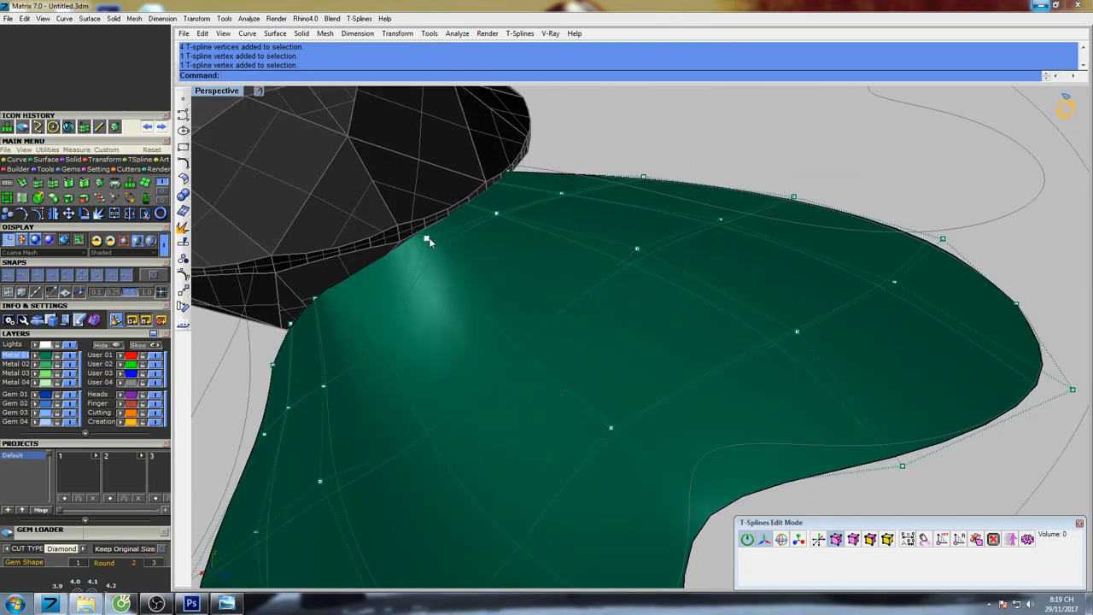
click(427, 240)
drag(425, 197, 436, 255)
Clear the vertex selection, unlock the diamond with UnlockSelected and hide it.
scroll(435, 254, down, 3)
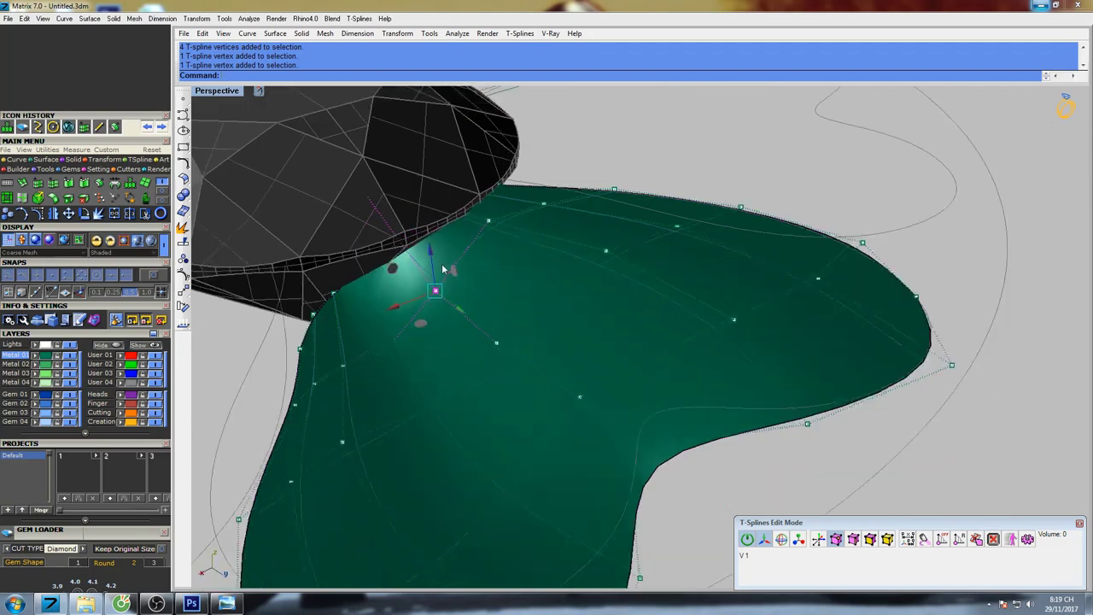
shift+right_drag(437, 256, 537, 288)
scroll(518, 231, down, 6)
right_drag(491, 235, 512, 283)
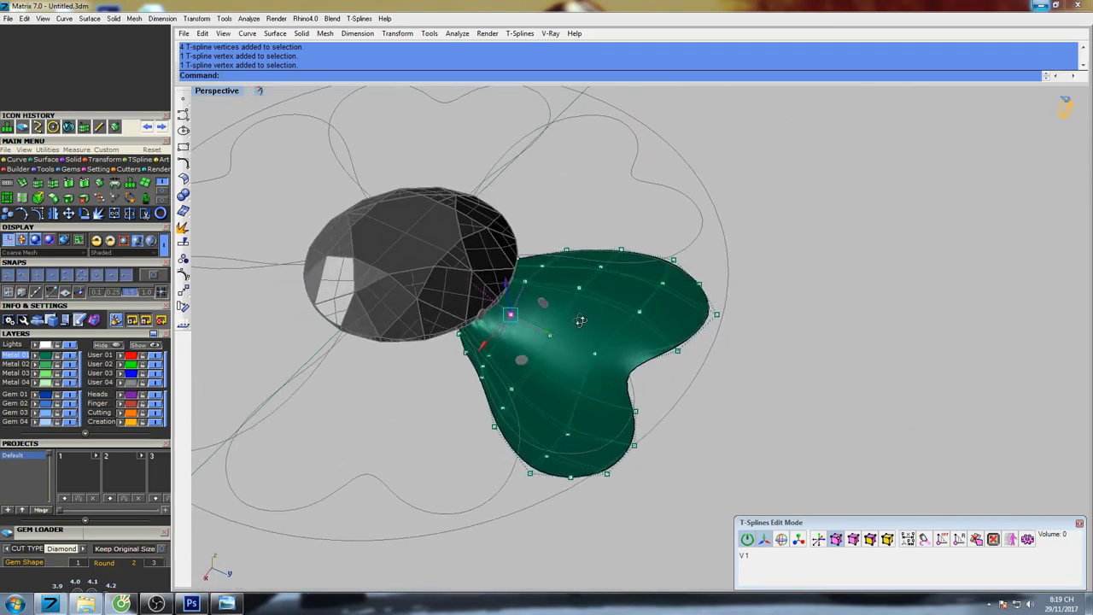
scroll(506, 281, up, 4)
click(558, 176)
right_drag(547, 244, 537, 224)
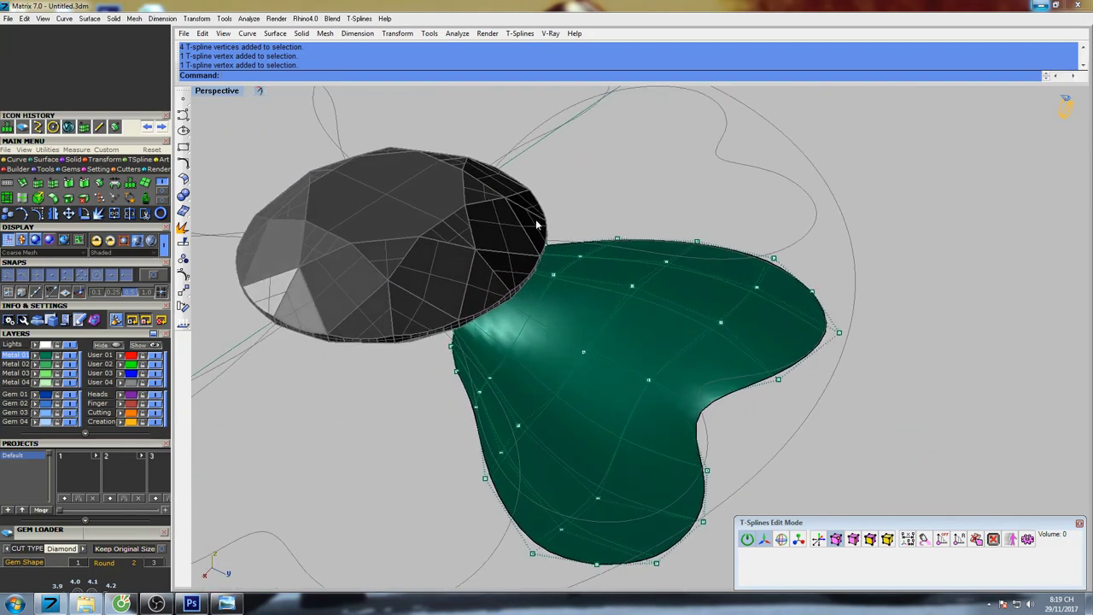
text(un)
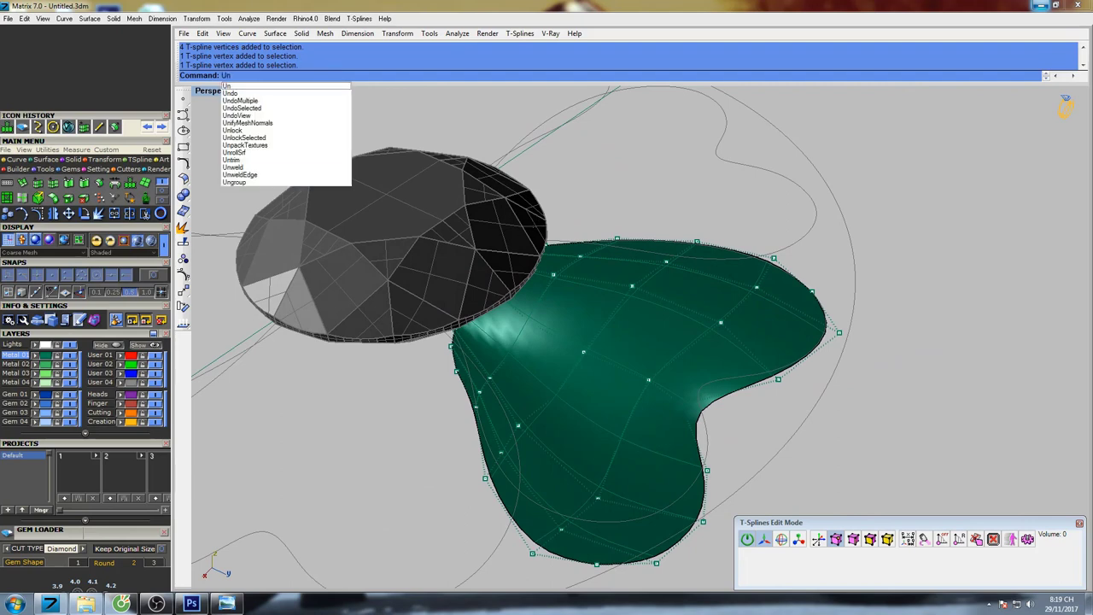
click(265, 138)
click(528, 205)
right_click(531, 204)
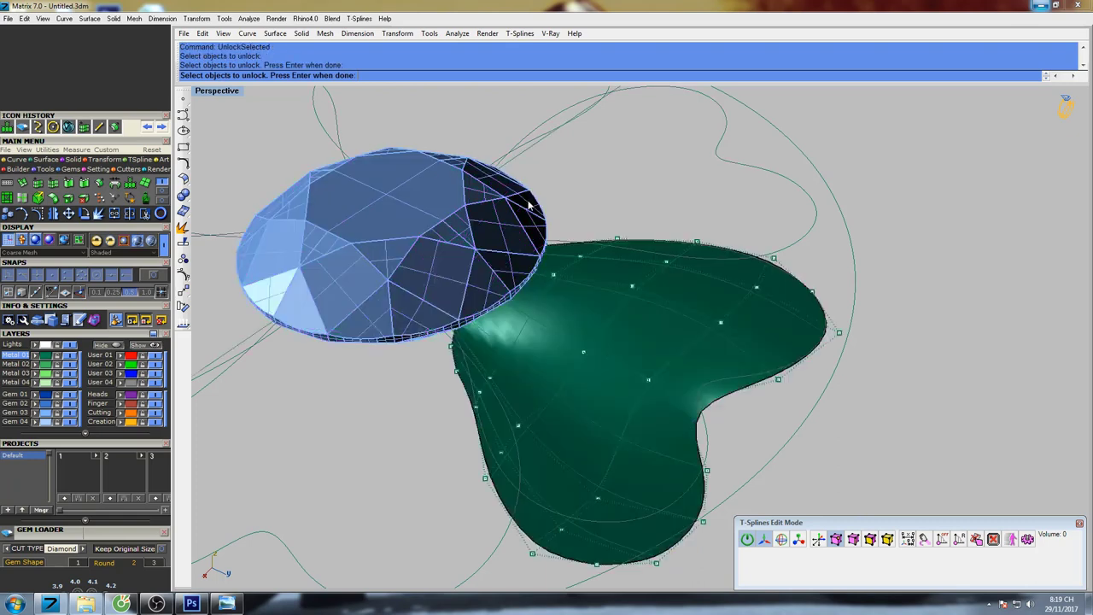
click(530, 201)
shift+right_drag(560, 209, 533, 218)
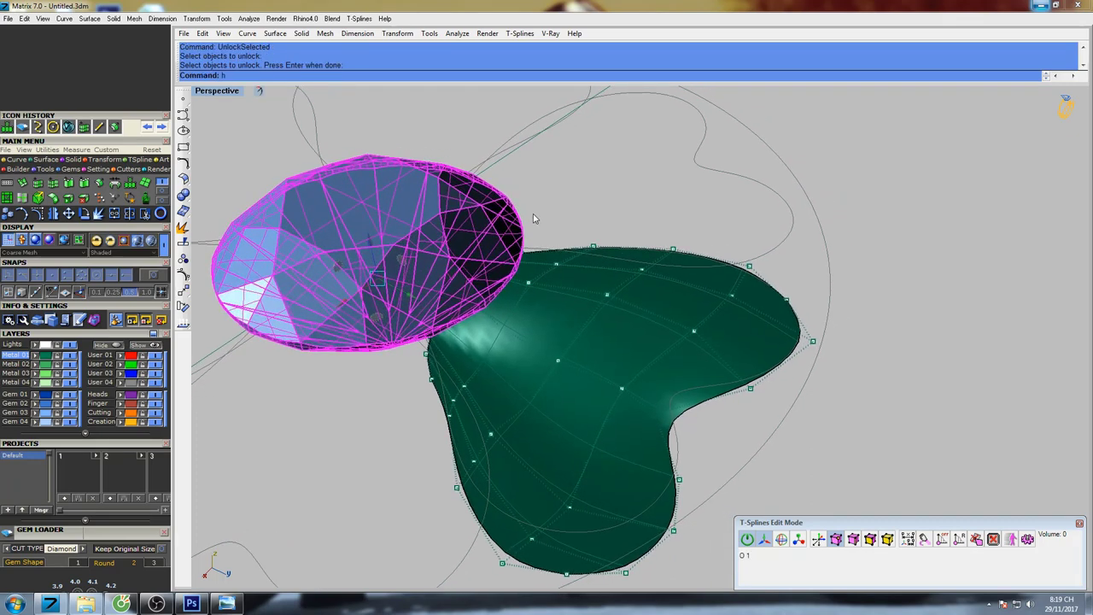
key(Return)
From the heart's tip side, lower the raised half's interior vertex next to the inner edge along Z.
shift+right_drag(590, 285, 580, 223)
right_drag(581, 222, 698, 241)
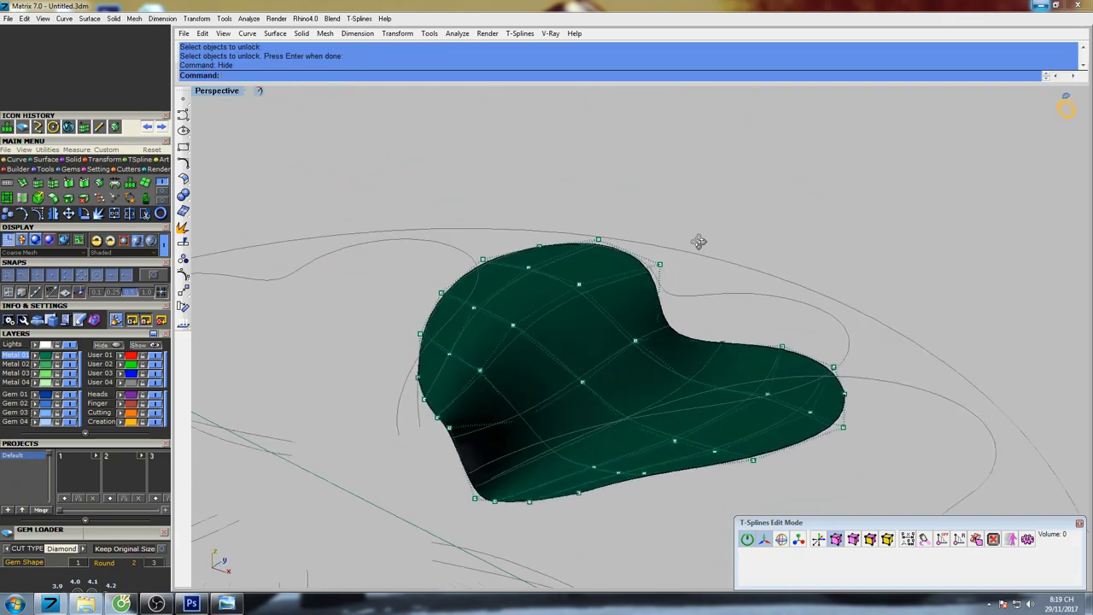
shift+right_drag(584, 338, 603, 282)
scroll(530, 319, up, 7)
right_drag(530, 320, 586, 295)
drag(535, 397, 561, 412)
drag(498, 392, 512, 368)
drag(448, 353, 458, 296)
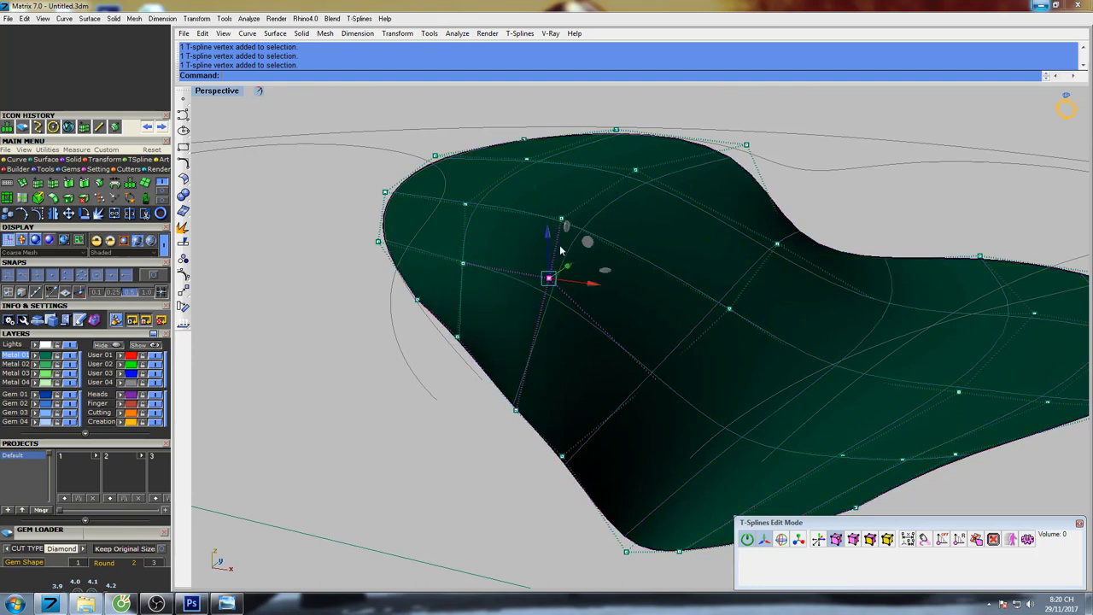
drag(553, 242, 553, 270)
Lower the neighbouring interior vertices of the raised lobe along Z to hollow its surface.
right_drag(574, 248, 601, 327)
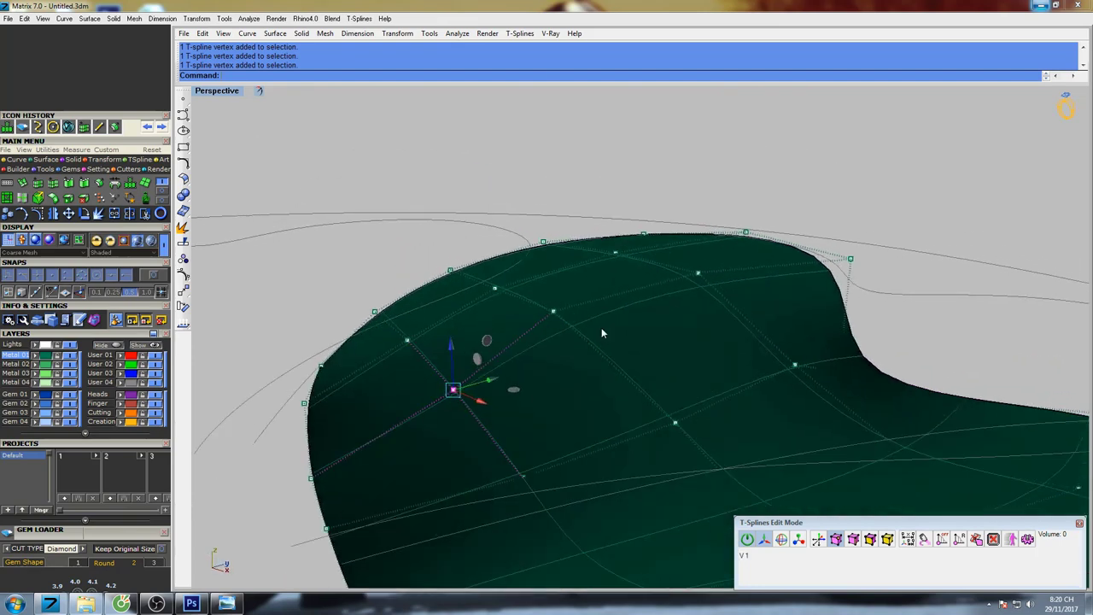
scroll(568, 326, up, 6)
drag(549, 252, 553, 291)
drag(424, 263, 439, 224)
drag(538, 317, 559, 343)
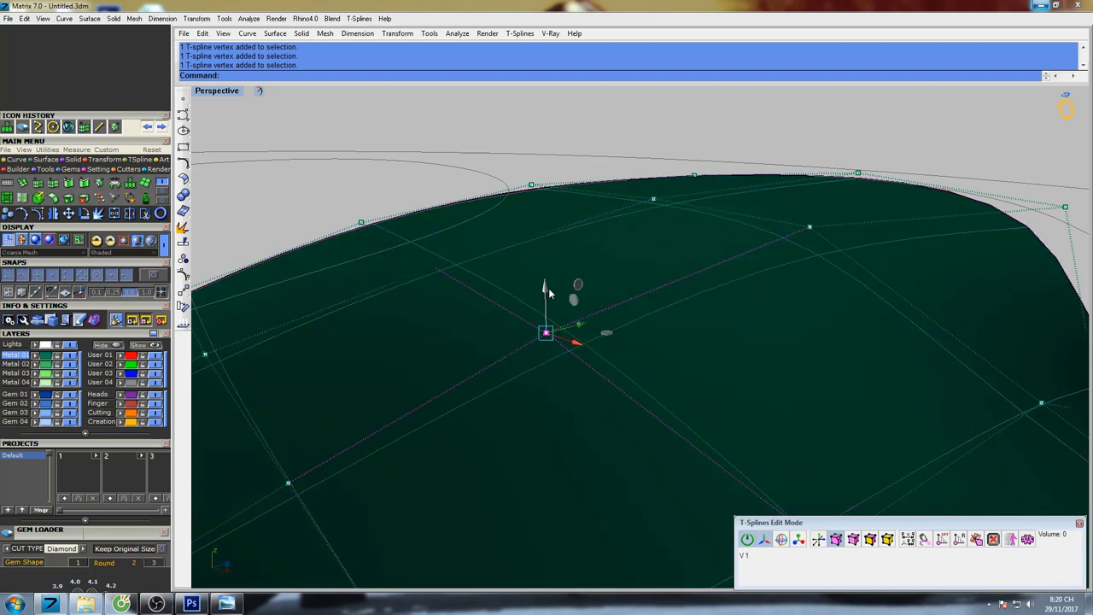
drag(549, 293, 551, 318)
From the notch side, lower the raised lobe's interior vertex closest to its notch-side edge slightly along Z.
scroll(564, 314, down, 6)
right_drag(773, 323, 632, 329)
right_drag(715, 317, 540, 343)
scroll(616, 334, up, 5)
drag(643, 267, 643, 283)
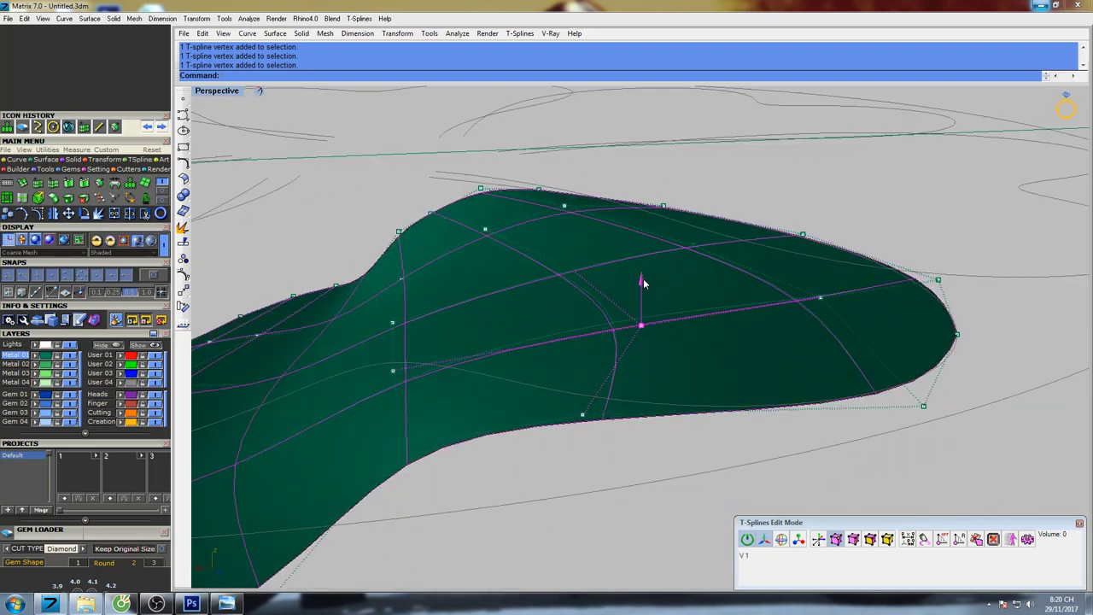
drag(560, 454, 584, 403)
Lower the interior vertices near the raised lobe's outer end and its diamond-side edge slightly along Z.
right_drag(807, 384, 740, 429)
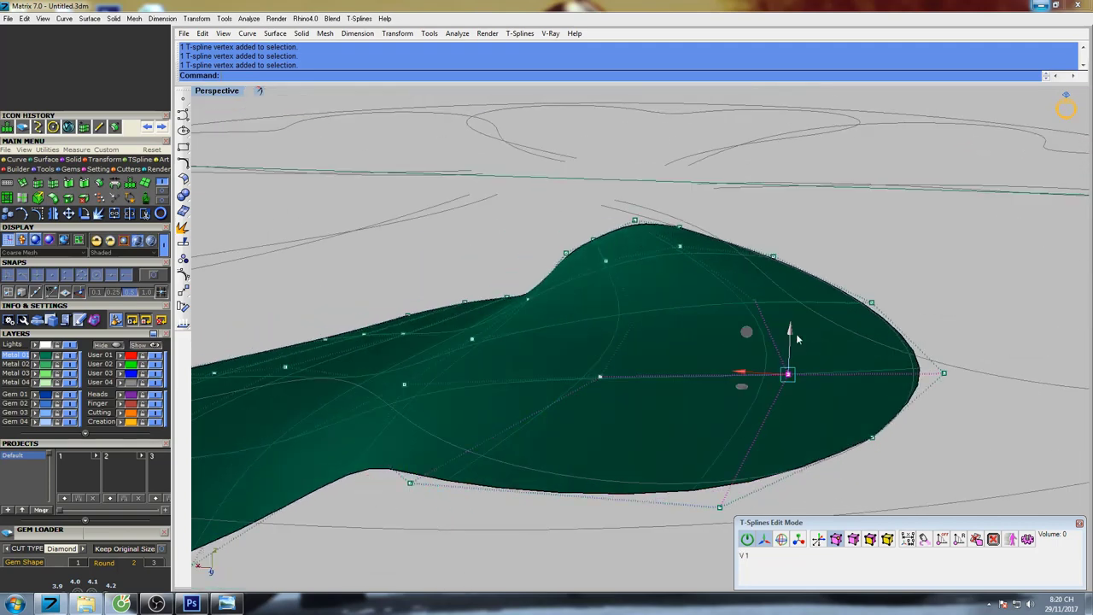
drag(791, 332, 791, 340)
drag(727, 315, 757, 274)
click(681, 250)
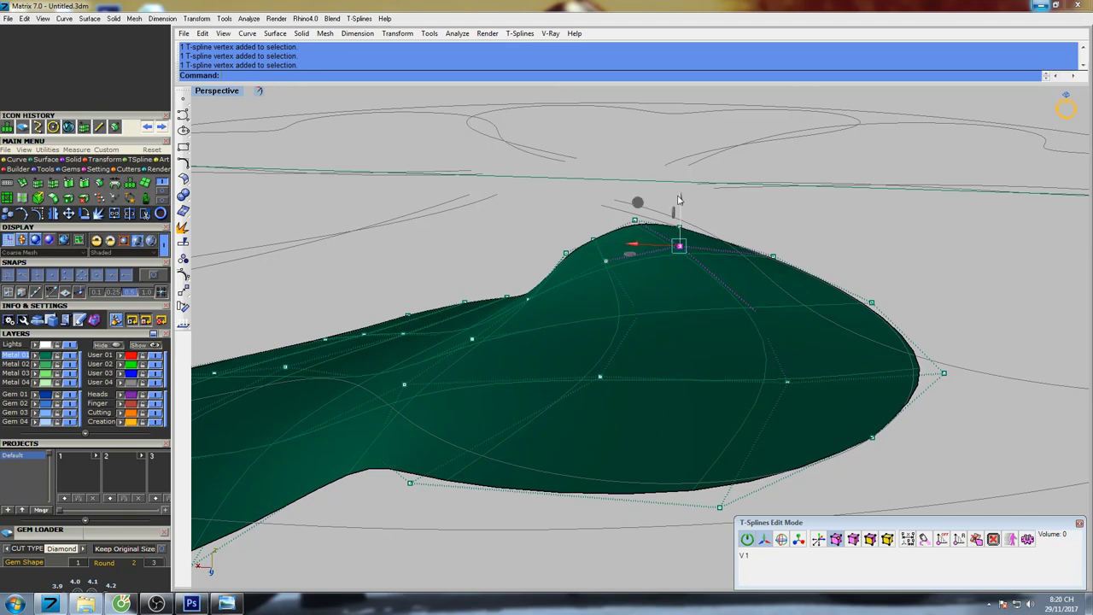
drag(681, 201, 680, 214)
Lower two adjacent vertices in the middle row between notch and tip a little further.
right_drag(600, 320, 667, 304)
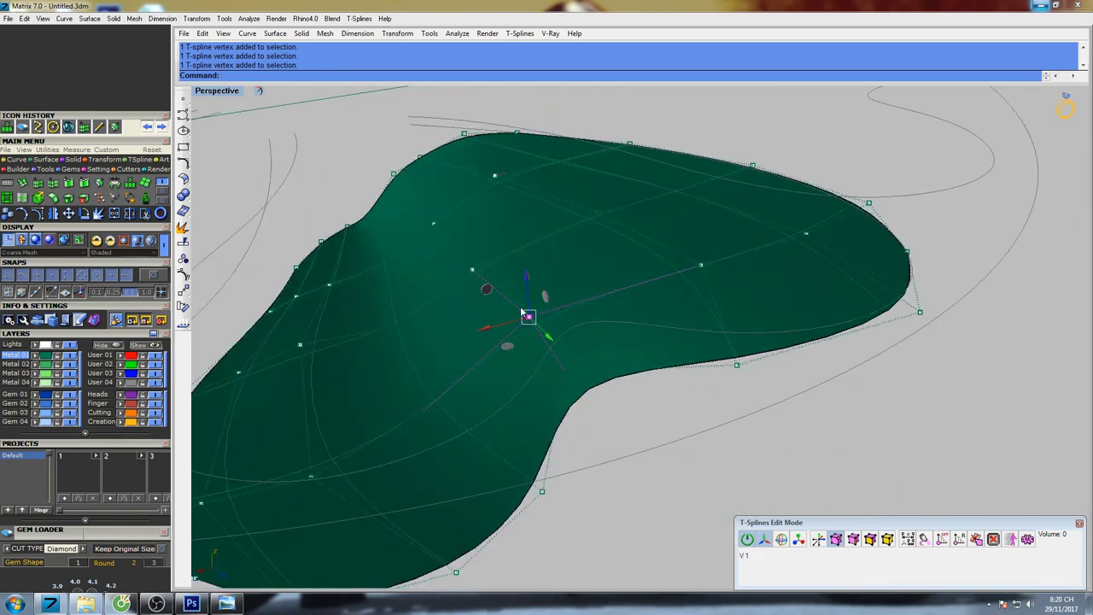
drag(526, 278, 493, 289)
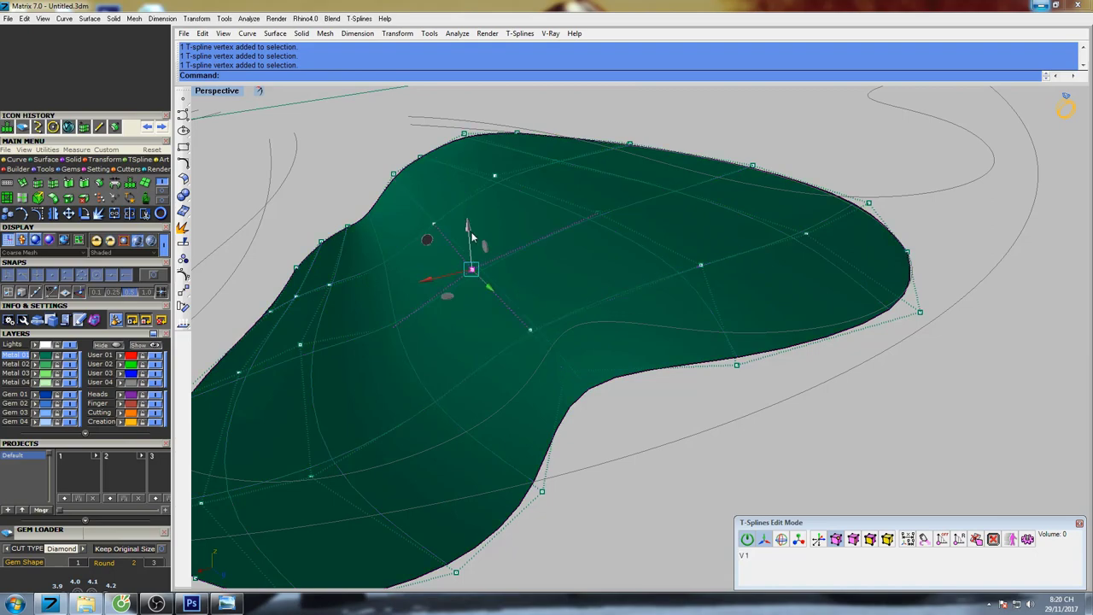
drag(473, 237, 475, 257)
From the heart's tip side, select interior vertices along the raised half's inner edge and lower them along Z.
shift+right_drag(456, 256, 554, 286)
right_drag(553, 286, 679, 288)
shift+right_drag(490, 407, 653, 197)
scroll(653, 198, down, 5)
right_drag(652, 197, 601, 312)
scroll(517, 331, up, 5)
drag(500, 341, 531, 318)
drag(425, 291, 459, 240)
shift+right_drag(451, 220, 493, 345)
drag(405, 319, 405, 319)
drag(421, 256, 425, 290)
Lower the raised half's interior vertex behind the inner edge and the one near the lobe's far rim along Z.
drag(541, 251, 562, 262)
shift+right_drag(585, 219, 548, 259)
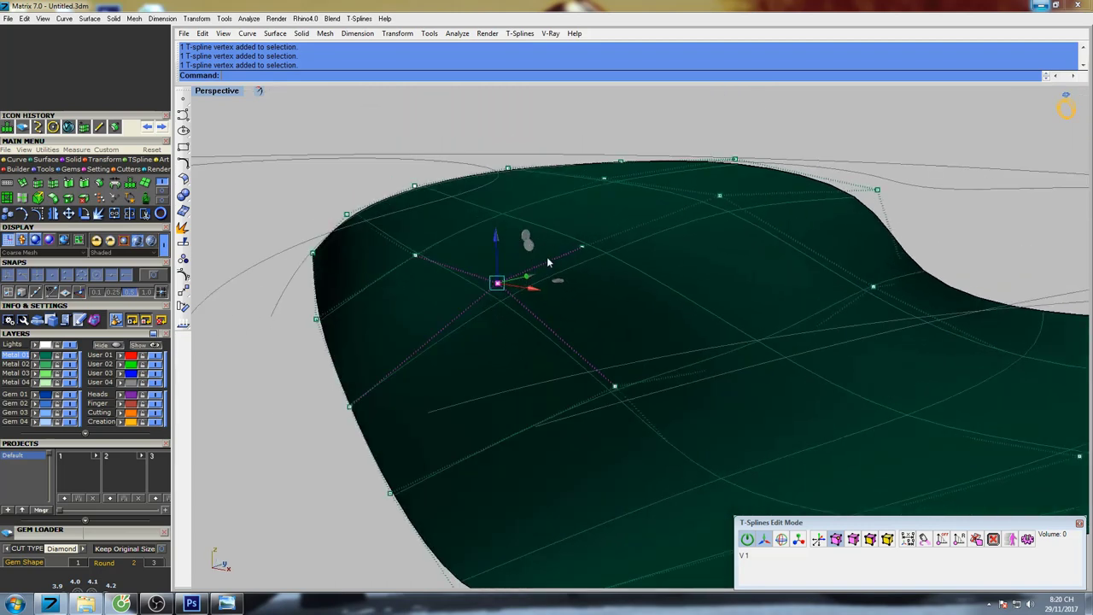
drag(498, 232, 500, 275)
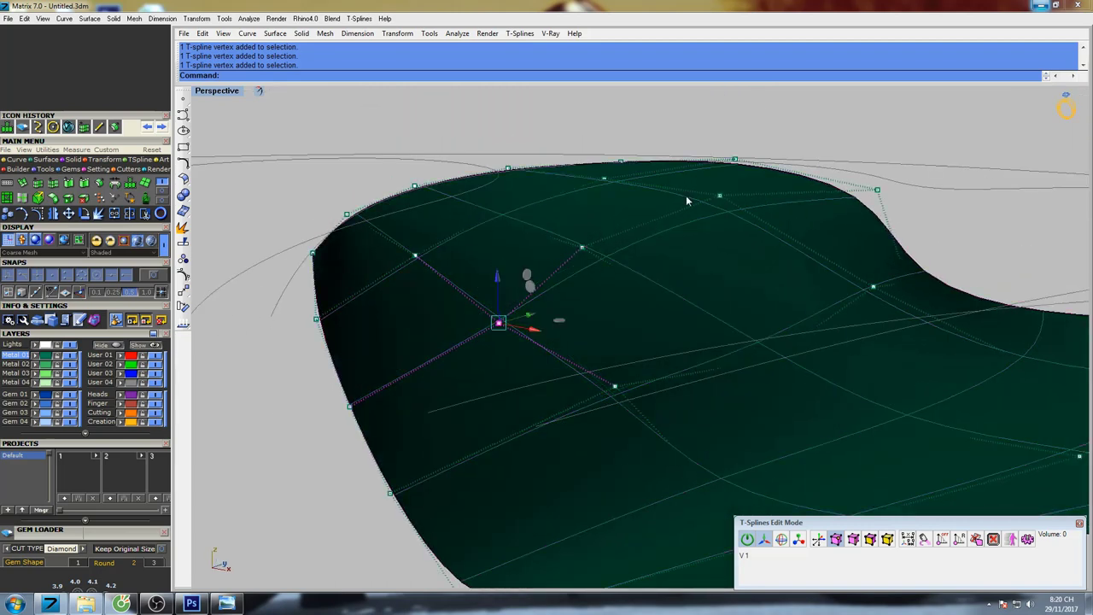
click(719, 195)
right_drag(715, 265, 612, 287)
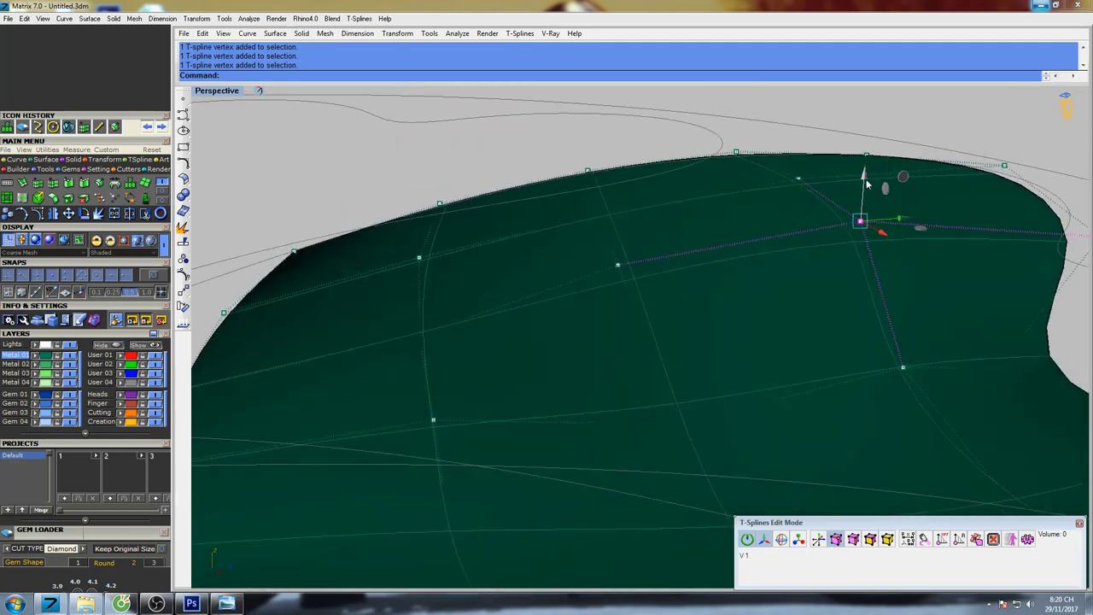
drag(865, 180, 862, 216)
scroll(637, 258, down, 6)
right_drag(426, 314, 728, 349)
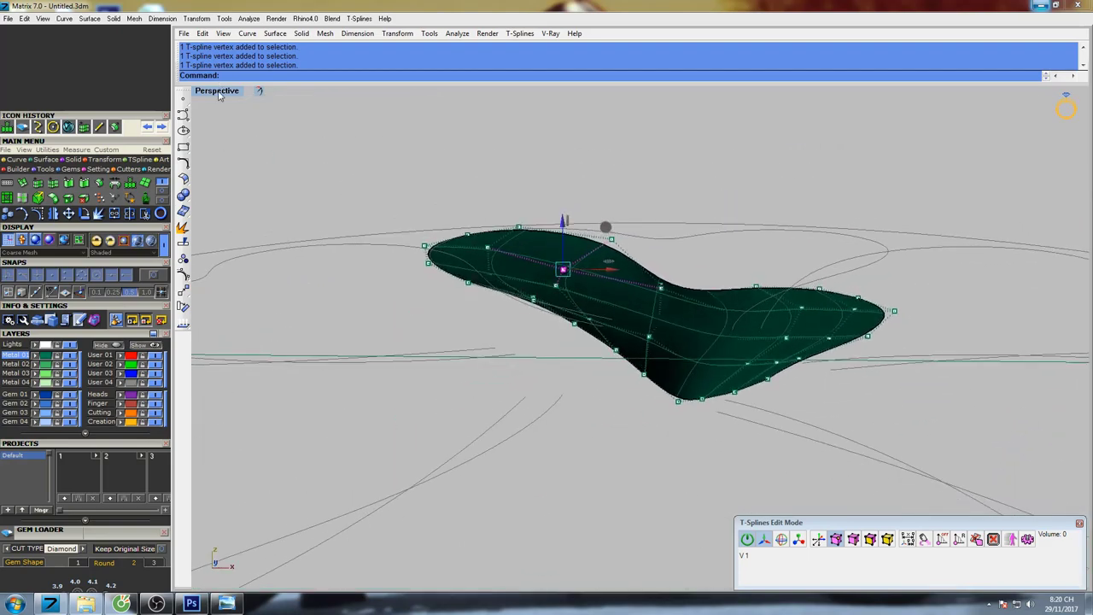
Return to the four-view layout and lower the raised half's protruding rim vertex in the front view to smooth the edge.
double_click(219, 94)
right_drag(380, 438, 524, 401)
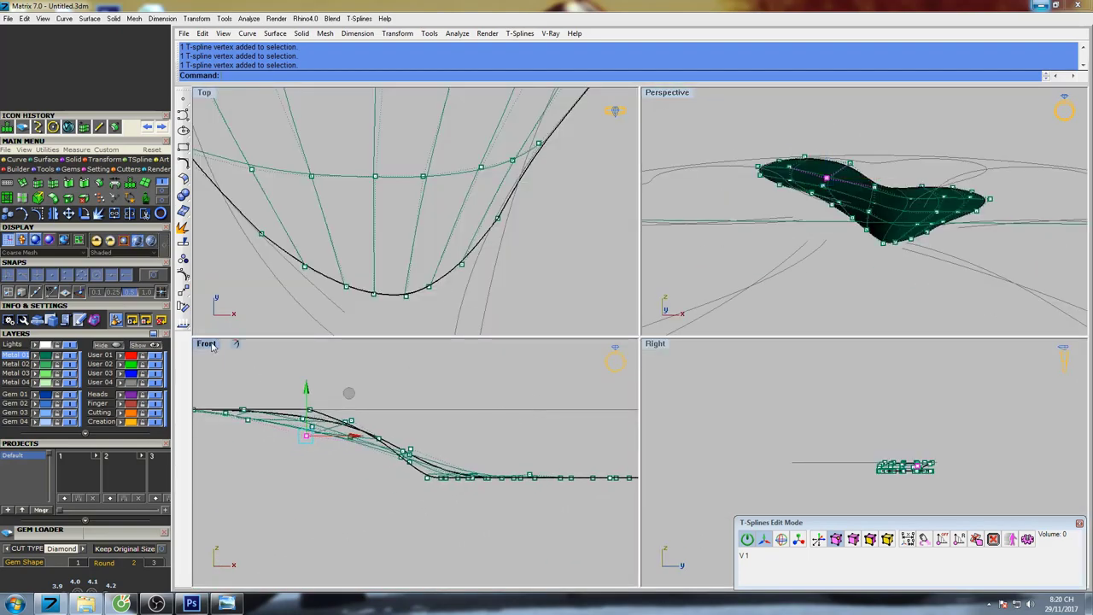
right_drag(372, 436, 449, 434)
scroll(404, 413, up, 4)
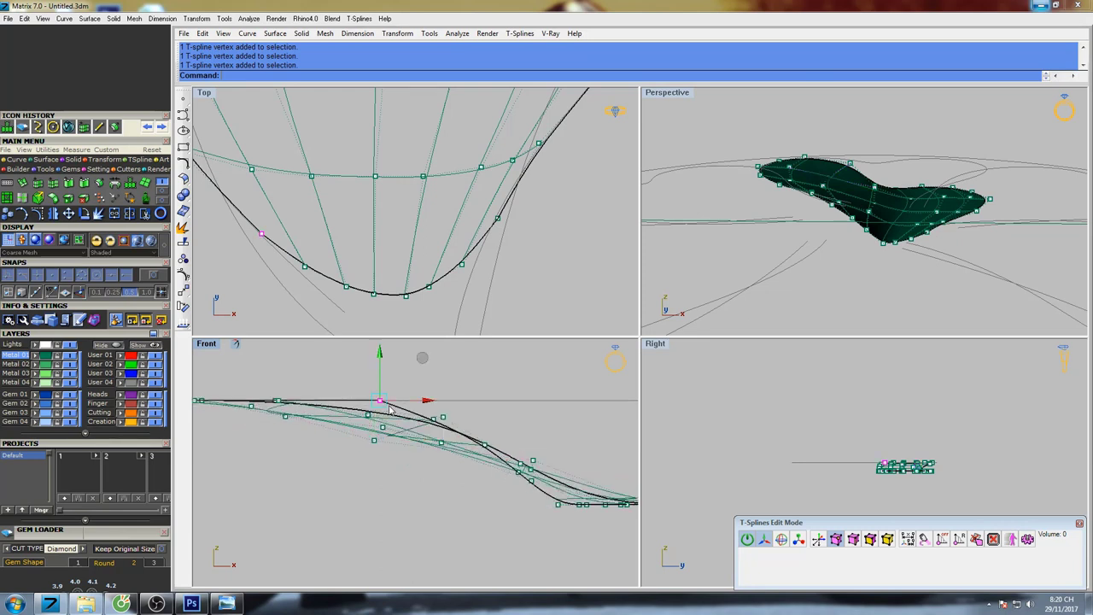
drag(381, 359, 380, 370)
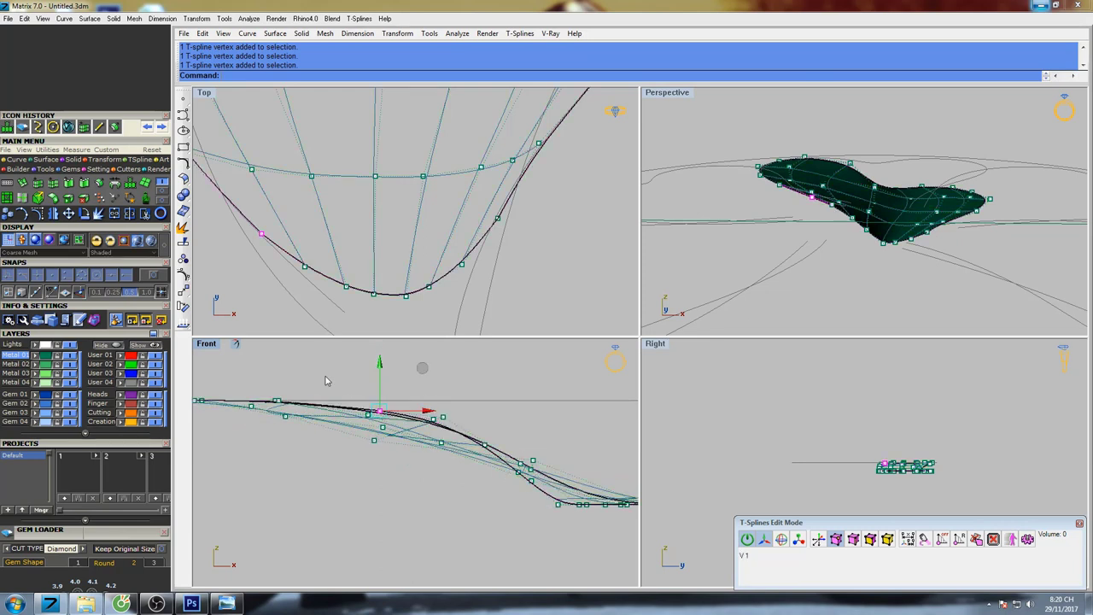
right_drag(440, 461, 404, 429)
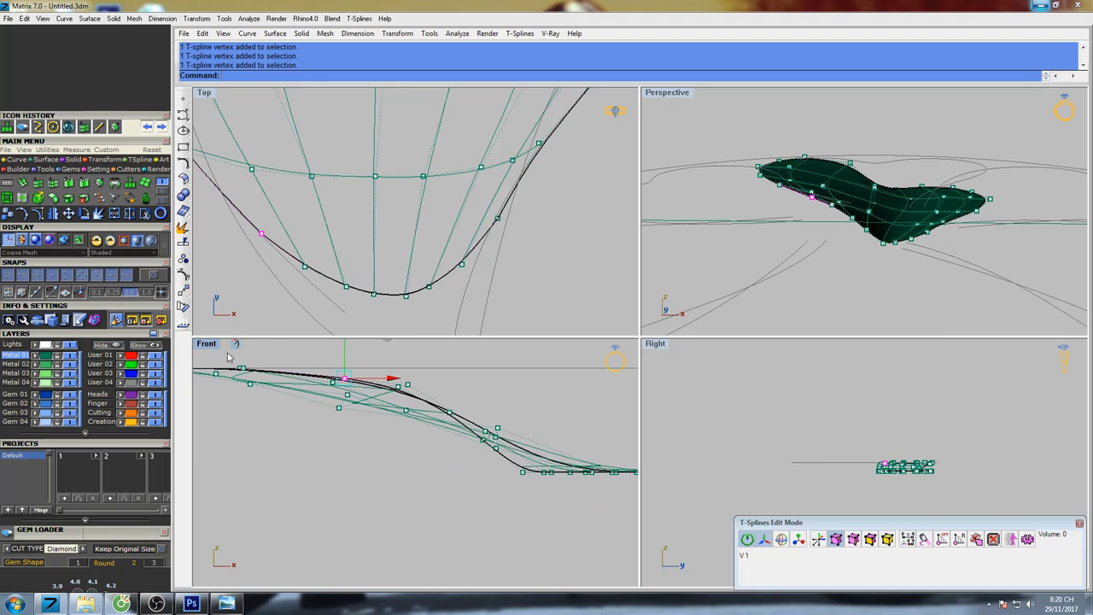
right_drag(840, 452, 835, 415)
scroll(917, 432, up, 15)
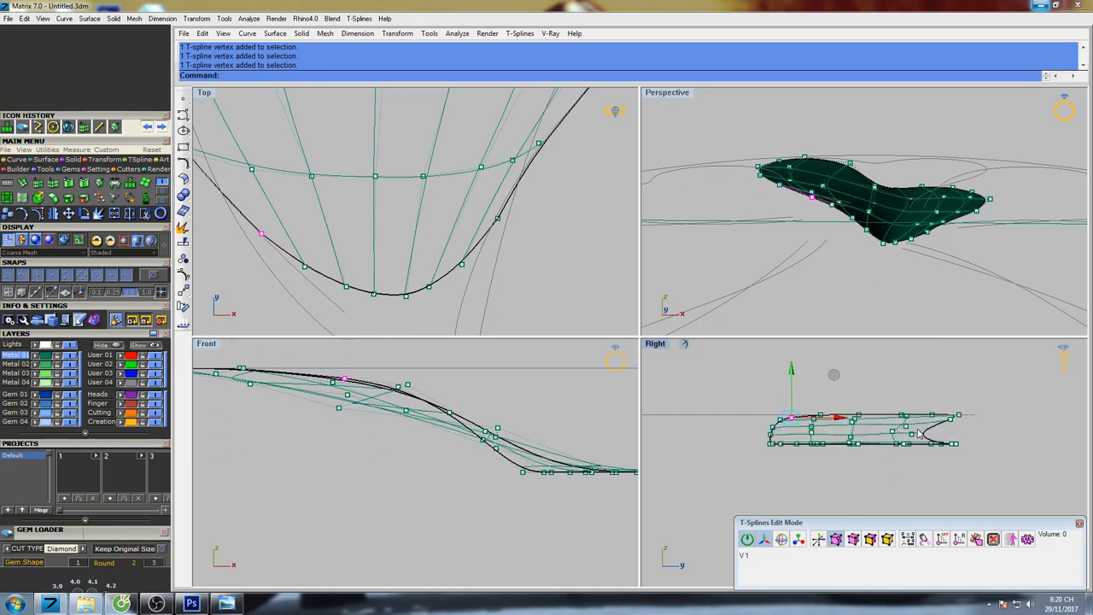
right_drag(898, 448, 916, 431)
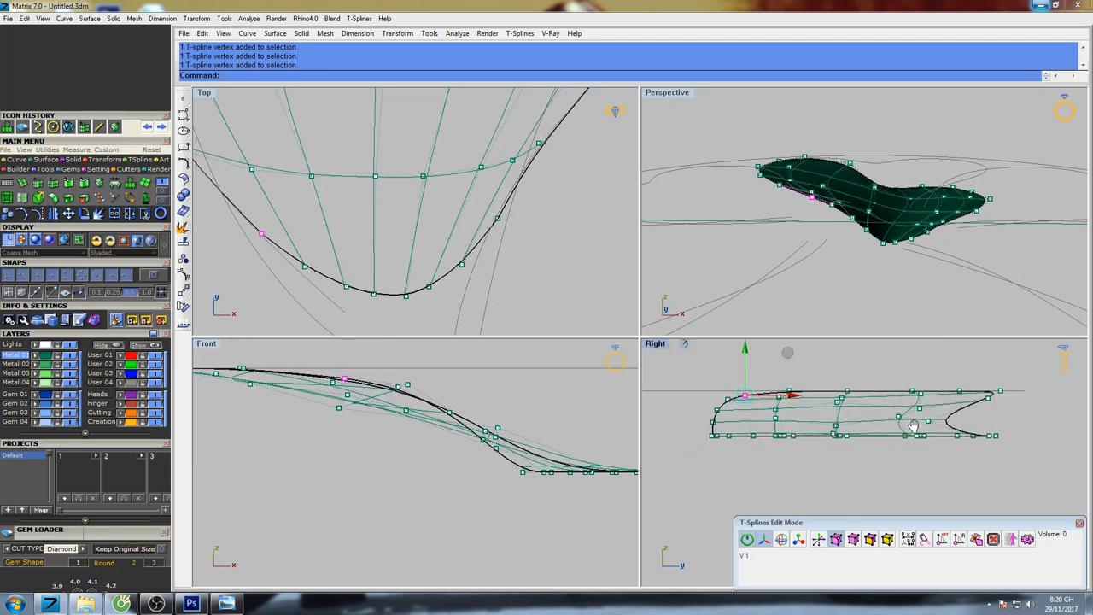
Maximize the front view and lower vertices from the flat row of the heart's lower half.
double_click(205, 345)
right_drag(936, 392, 658, 379)
drag(581, 309, 580, 272)
scroll(614, 323, up, 10)
drag(684, 364, 657, 289)
scroll(665, 329, down, 6)
scroll(681, 345, down, 6)
right_drag(1059, 350, 658, 345)
scroll(658, 345, up, 2)
drag(657, 339, 657, 340)
drag(655, 294, 657, 320)
Lower the next interior vertex of the flat row level with the one already dropped beside it.
right_drag(775, 353, 702, 354)
scroll(701, 355, up, 10)
click(733, 340)
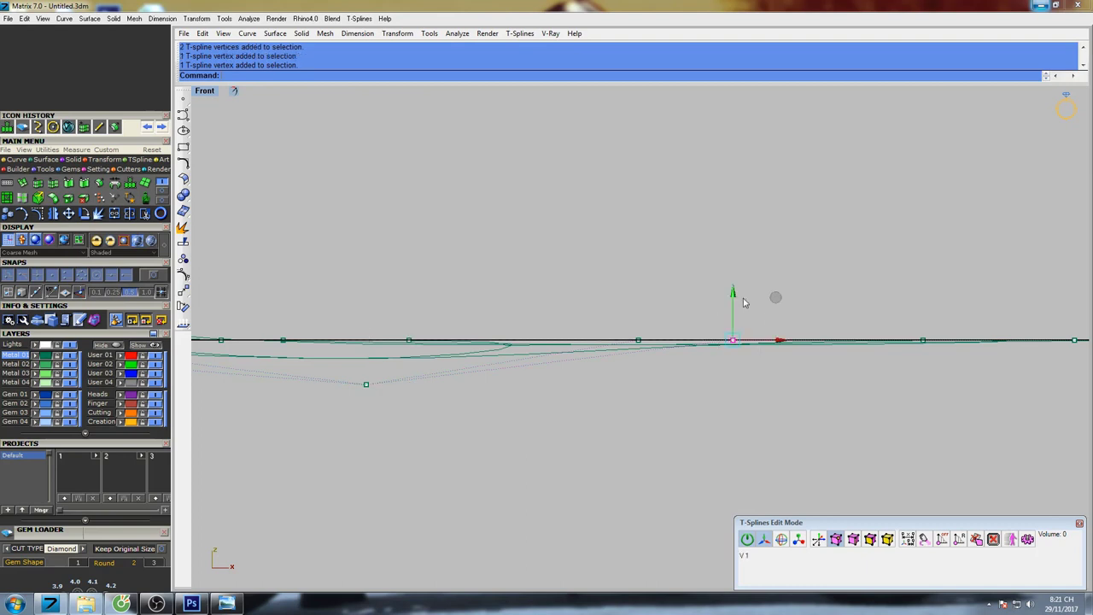
drag(734, 291, 734, 335)
scroll(732, 339, down, 10)
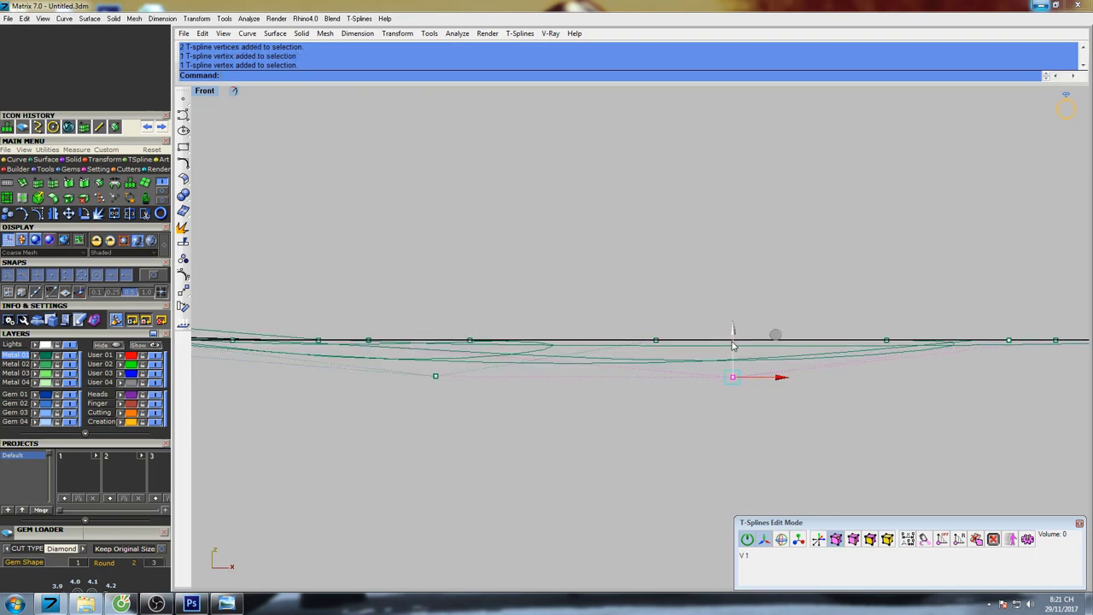
Select further vertices along the flat row of the lower half and move them down in the front view.
drag(594, 361, 586, 332)
scroll(686, 340, up, 2)
right_drag(685, 340, 656, 351)
scroll(656, 351, up, 6)
drag(619, 328, 645, 353)
scroll(732, 366, down, 4)
right_drag(849, 379, 686, 375)
right_drag(396, 354, 602, 335)
Lower the pair of vertices nearer the slope and the rim vertex beside them to curve the lower half downward.
drag(511, 358, 542, 329)
drag(473, 366, 508, 330)
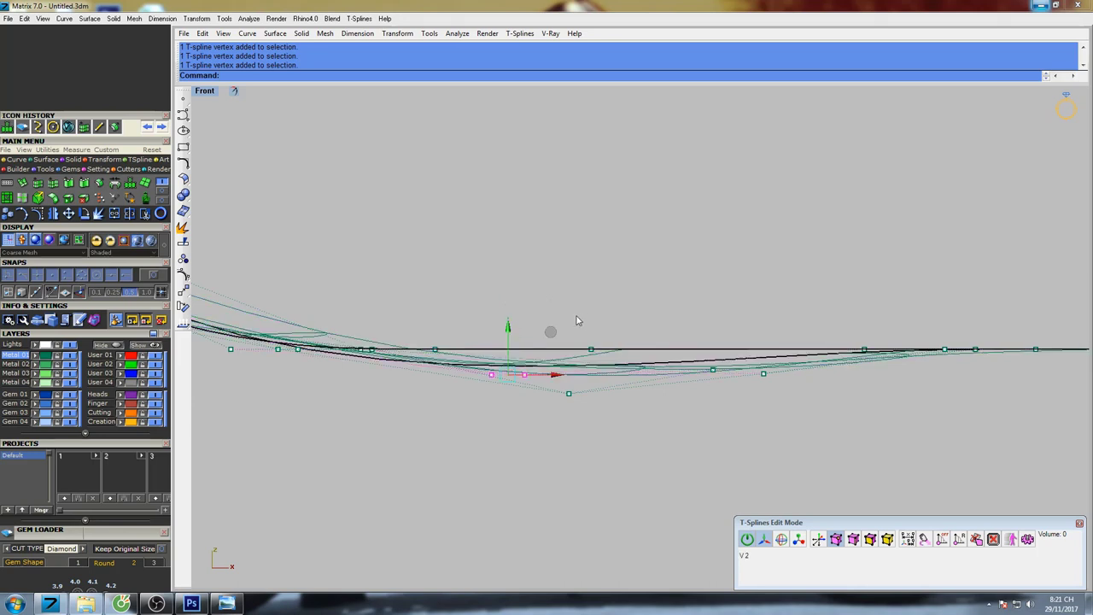
drag(577, 317, 618, 354)
drag(591, 300, 592, 318)
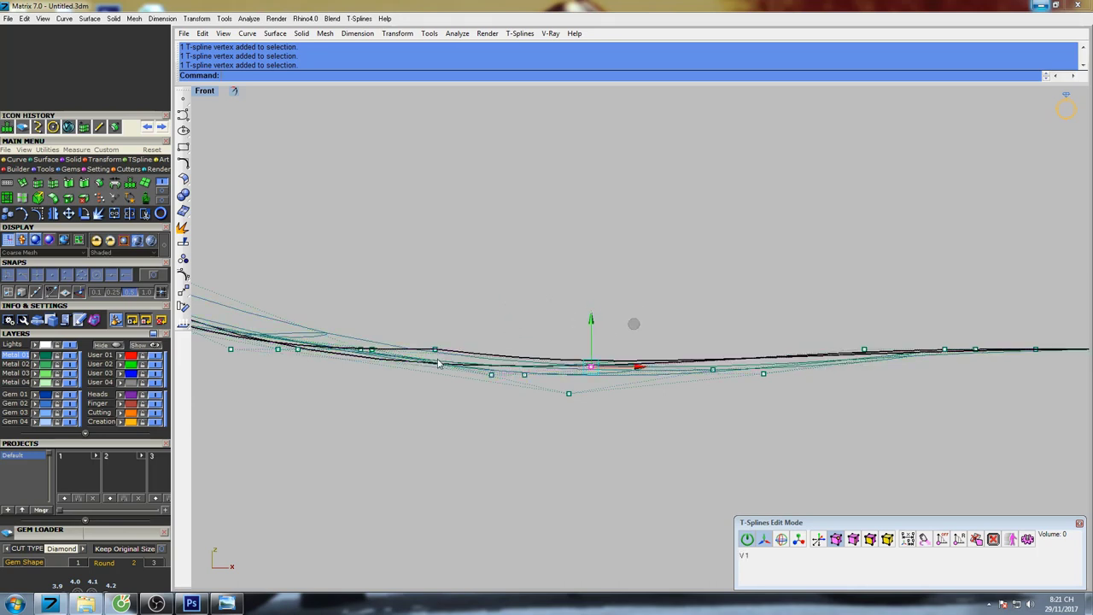
Lower the next vertex of the flat row and the vertex pair beside it toward the slope in the front view.
drag(414, 367, 436, 320)
scroll(437, 321, down, 2)
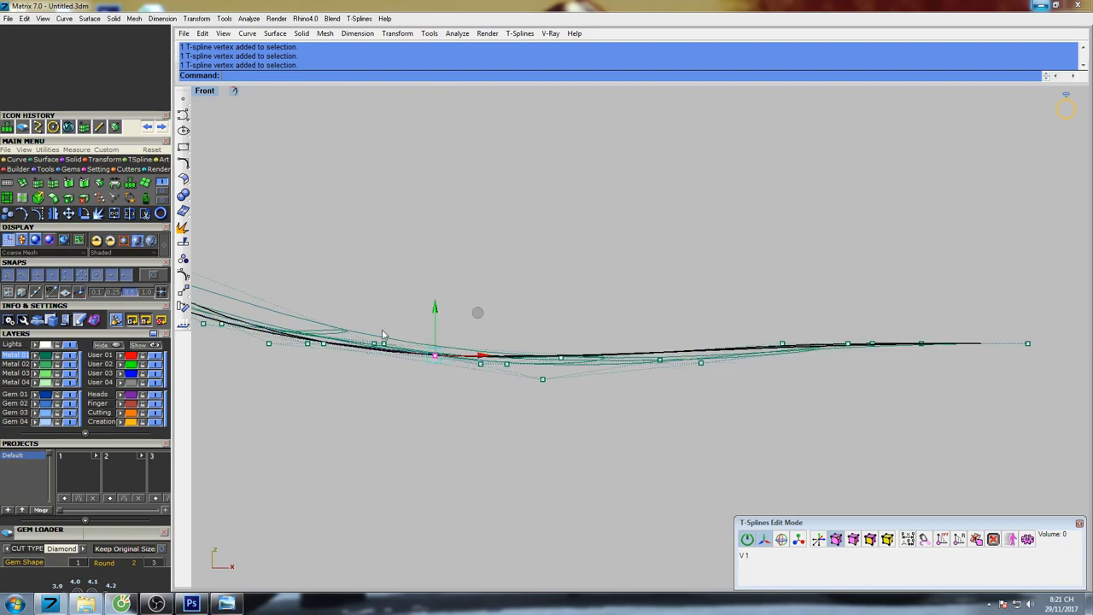
right_drag(370, 352, 607, 362)
drag(641, 348, 644, 348)
scroll(624, 339, up, 6)
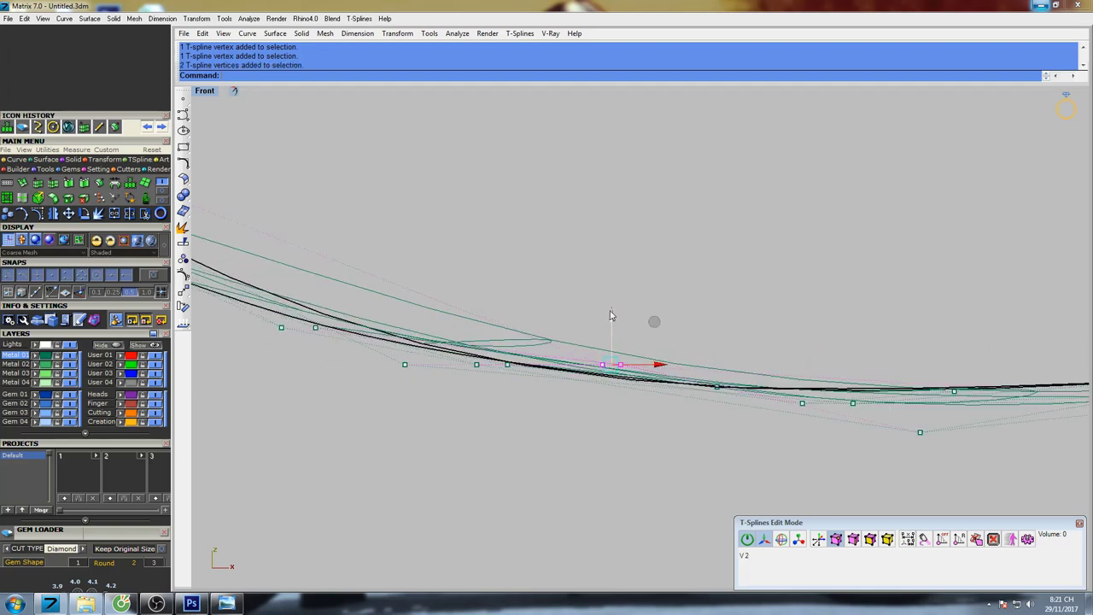
drag(611, 316, 612, 322)
scroll(568, 312, down, 9)
right_drag(466, 269, 526, 312)
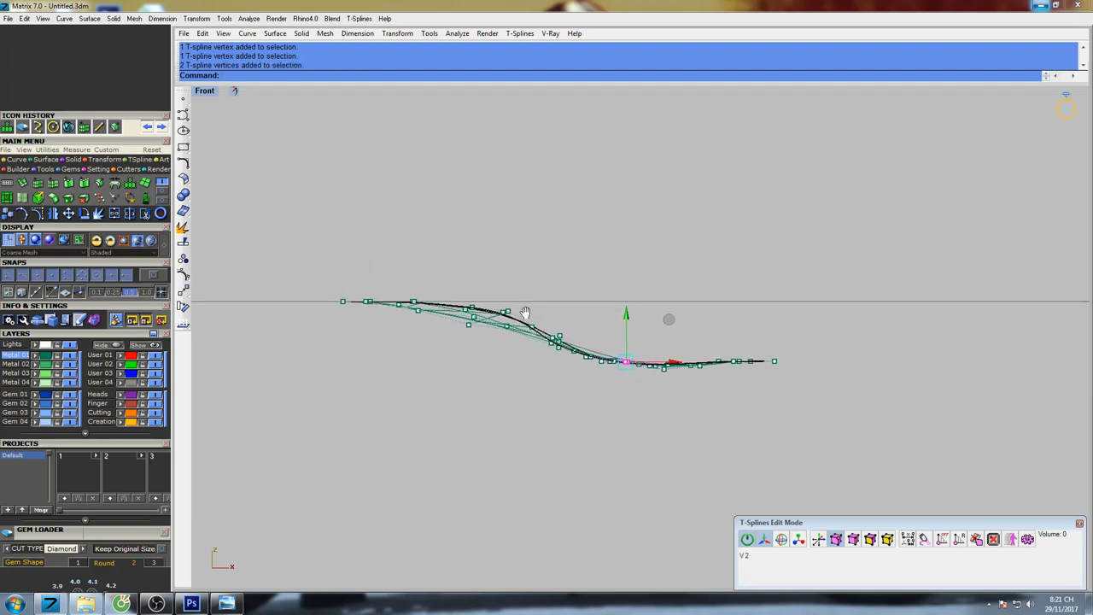
Raise the low interior vertex under the upper lobe slightly and lower two further vertices along the slope.
scroll(526, 312, up, 3)
drag(476, 339, 477, 338)
drag(472, 295, 472, 284)
scroll(537, 299, up, 6)
drag(615, 330, 616, 331)
drag(574, 269, 574, 289)
click(688, 382)
drag(689, 337, 692, 351)
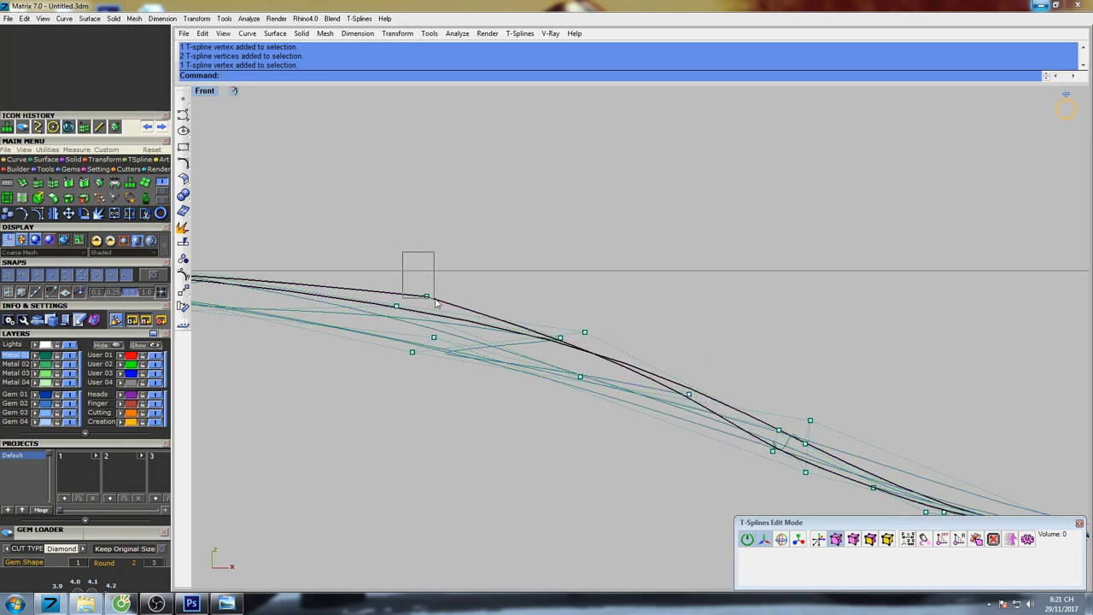
Lower the rim vertex at the upper part of the slope, the pair beside it and the next vertex down the slope.
drag(436, 302, 436, 300)
drag(427, 253, 427, 271)
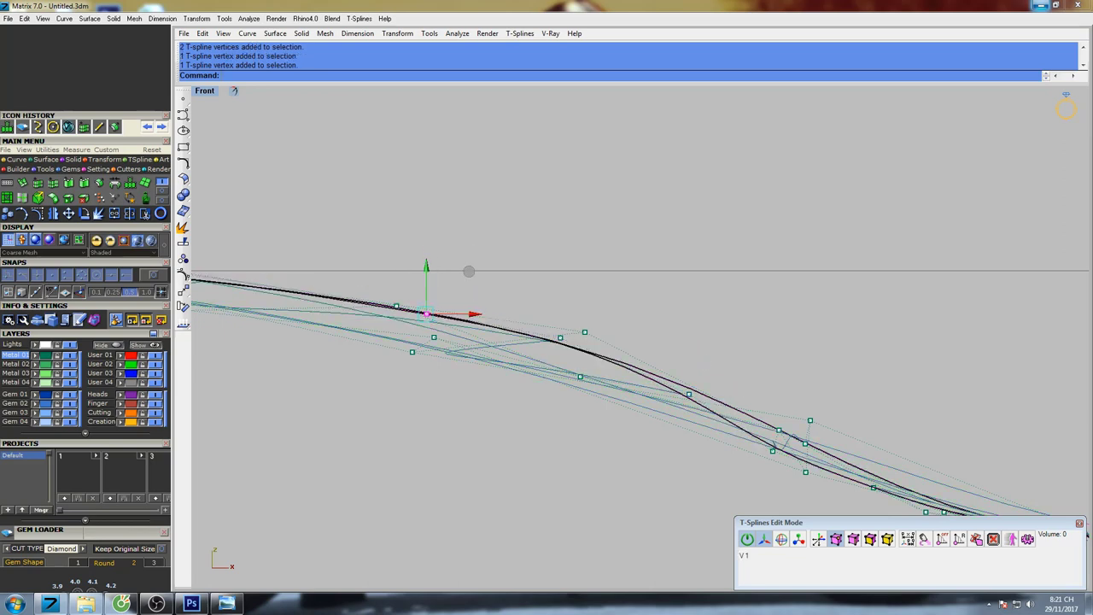
drag(612, 309, 573, 298)
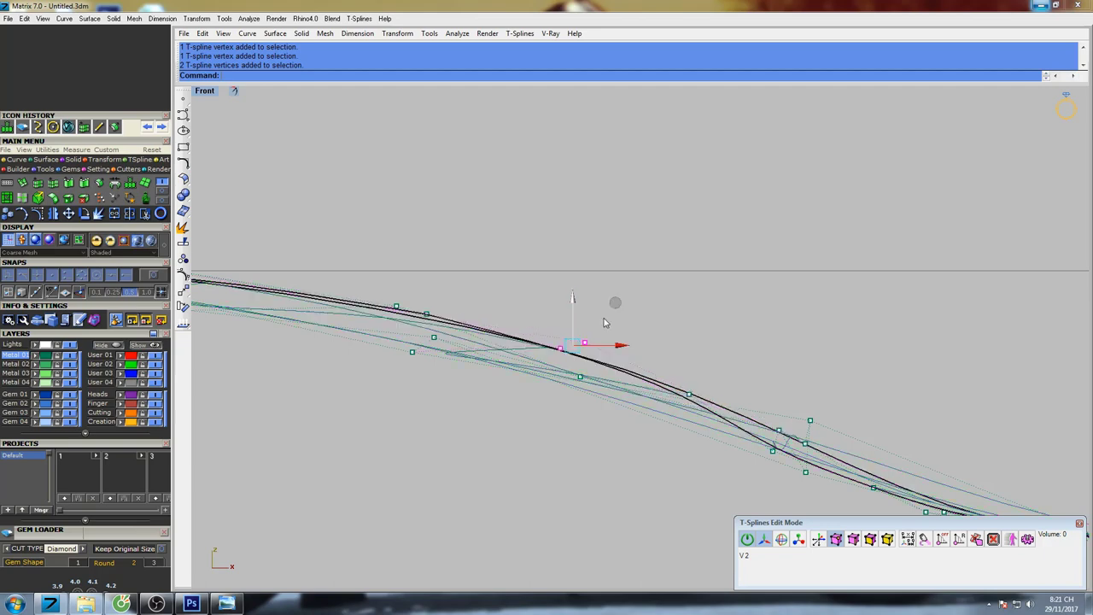
drag(689, 350, 689, 359)
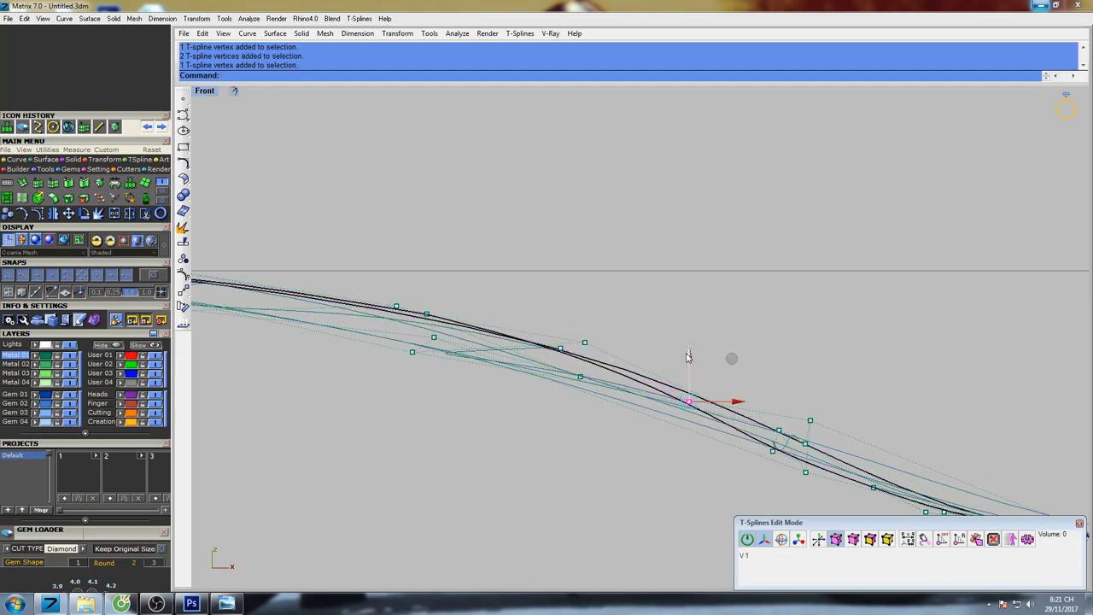
Lower the high vertex at the foot of the slope and its neighbour to bring them closer to the surface profile.
scroll(689, 358, down, 6)
scroll(768, 409, up, 8)
click(732, 366)
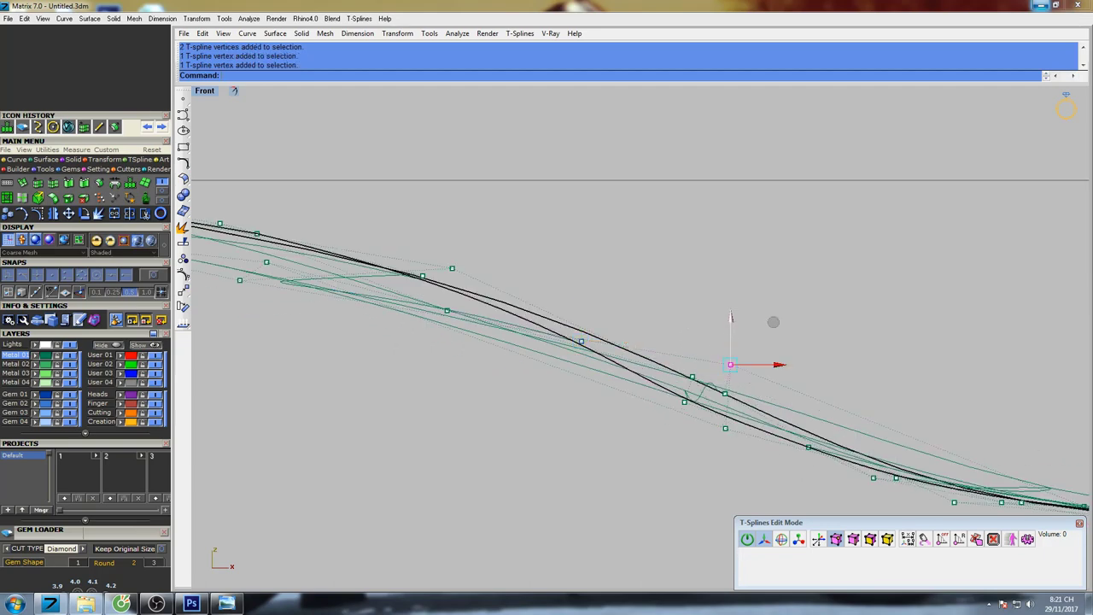
drag(731, 315, 697, 386)
drag(694, 329, 695, 344)
right_drag(786, 424, 737, 412)
scroll(769, 399, down, 7)
scroll(524, 343, up, 6)
Raise the low-hanging interior vertices beneath the upper lobe closer to the surface's profile curve.
click(524, 340)
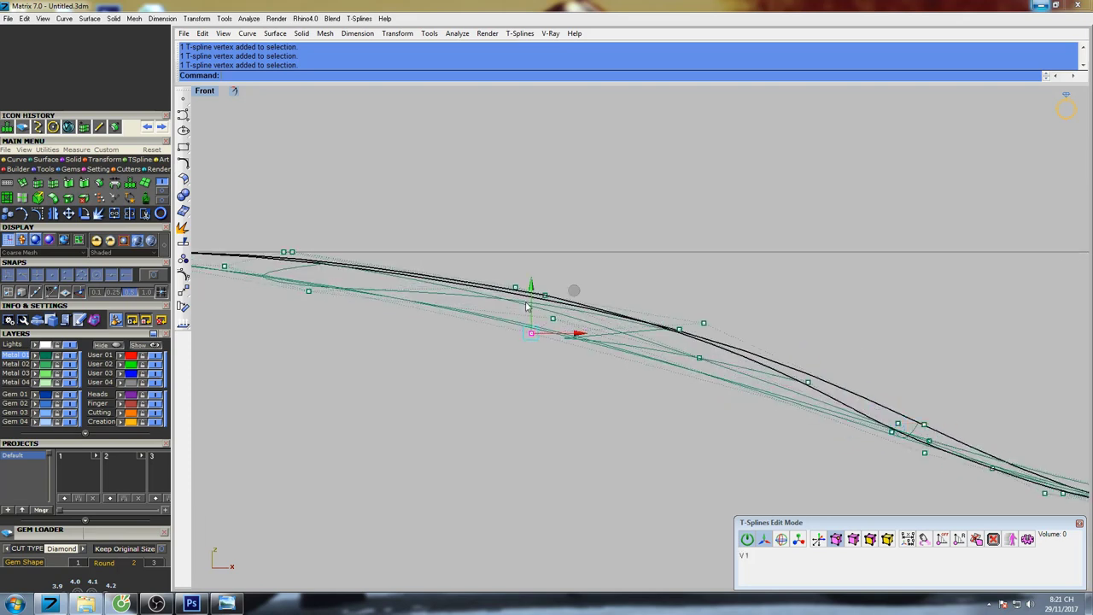
drag(531, 287, 530, 269)
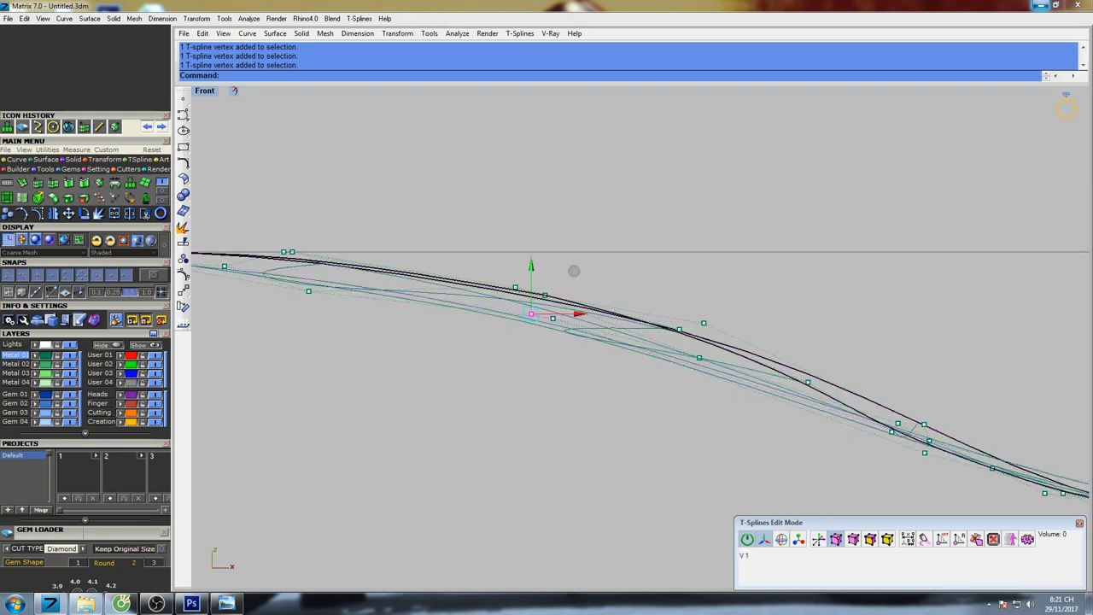
drag(296, 271, 333, 302)
right_drag(376, 278, 547, 330)
drag(480, 301, 489, 285)
drag(393, 287, 394, 284)
right_drag(363, 299, 649, 319)
scroll(647, 325, down, 10)
scroll(675, 333, up, 12)
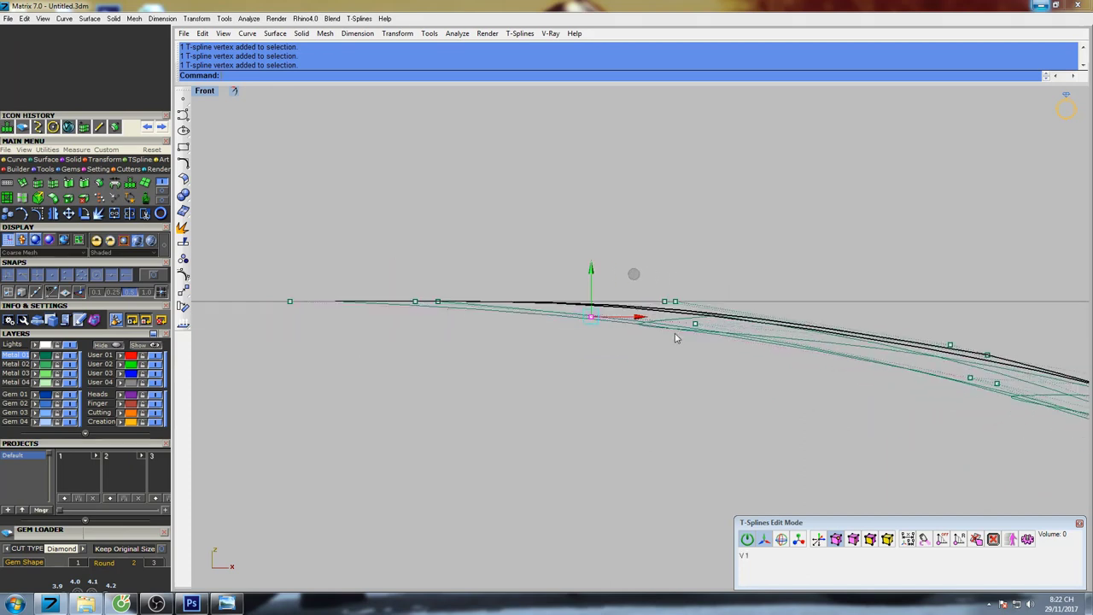
Refine the upper curve and lower the vertices at mid-slope slightly for a smoother transition.
drag(639, 224, 665, 225)
scroll(651, 248, down, 4)
right_drag(900, 335, 547, 269)
scroll(542, 256, up, 8)
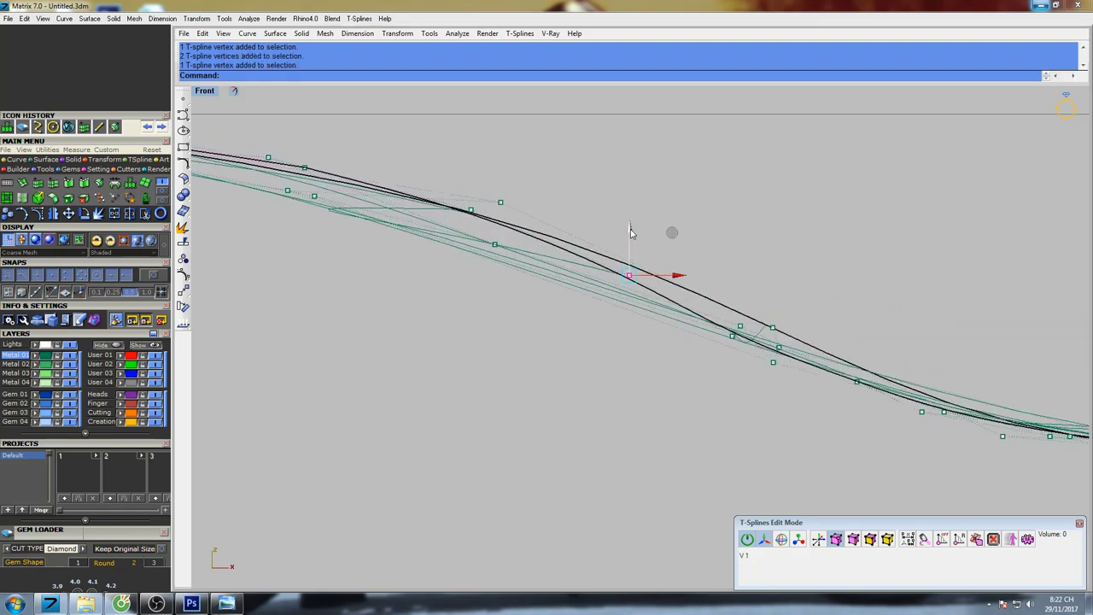
drag(630, 232, 630, 237)
right_drag(790, 358, 584, 270)
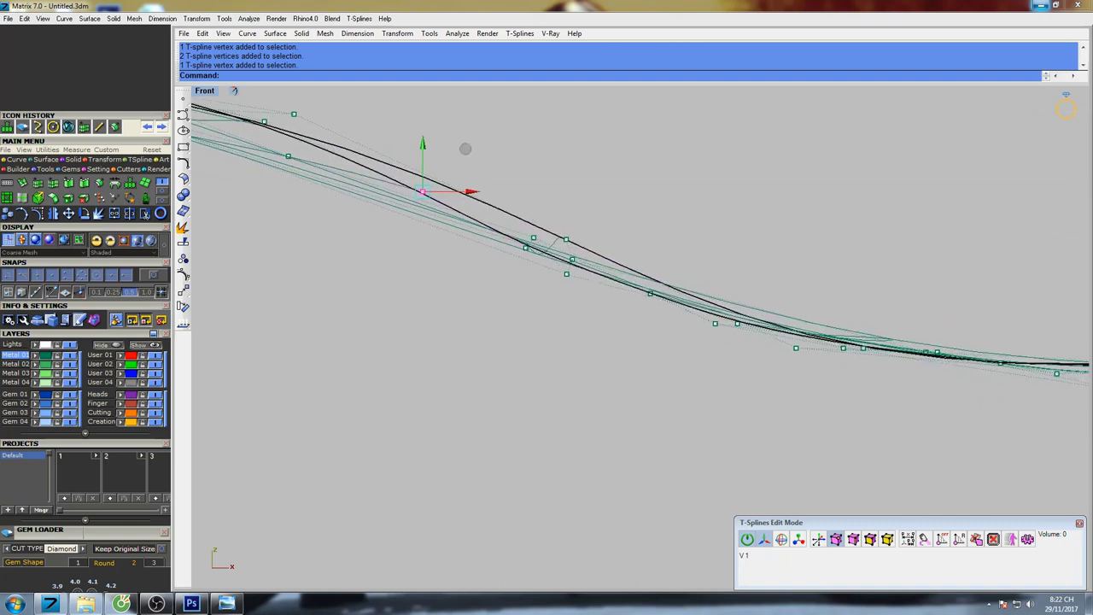
scroll(570, 241, up, 6)
drag(565, 199, 565, 210)
Lower the vertices in the flat row near the far end of the heart's lower half, leaving the outermost vertex raised.
scroll(570, 215, down, 12)
right_drag(871, 298, 538, 321)
scroll(671, 334, up, 8)
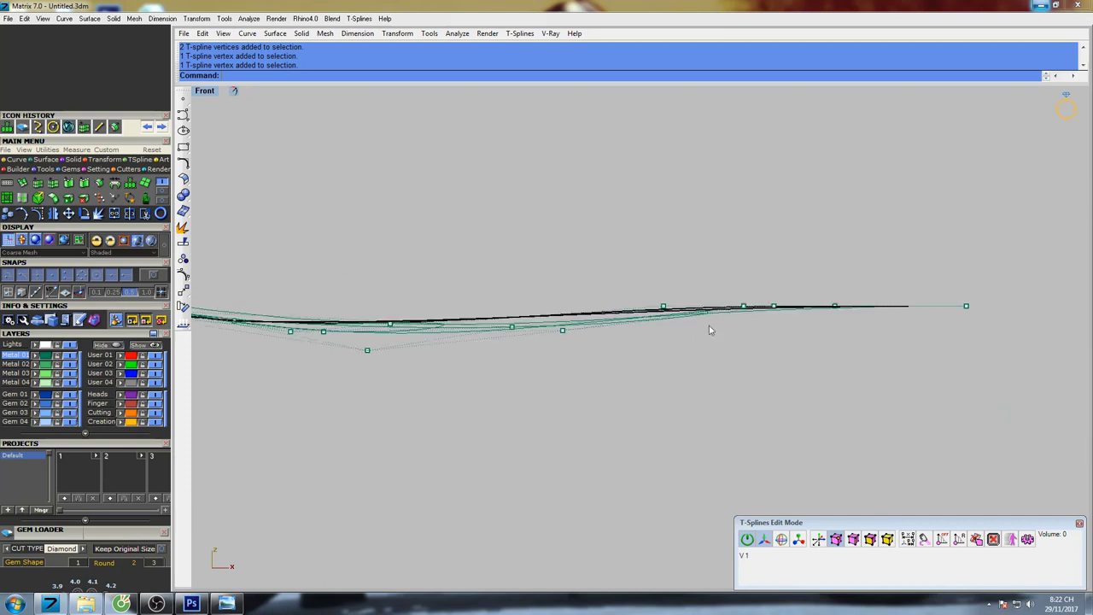
right_drag(857, 312, 761, 327)
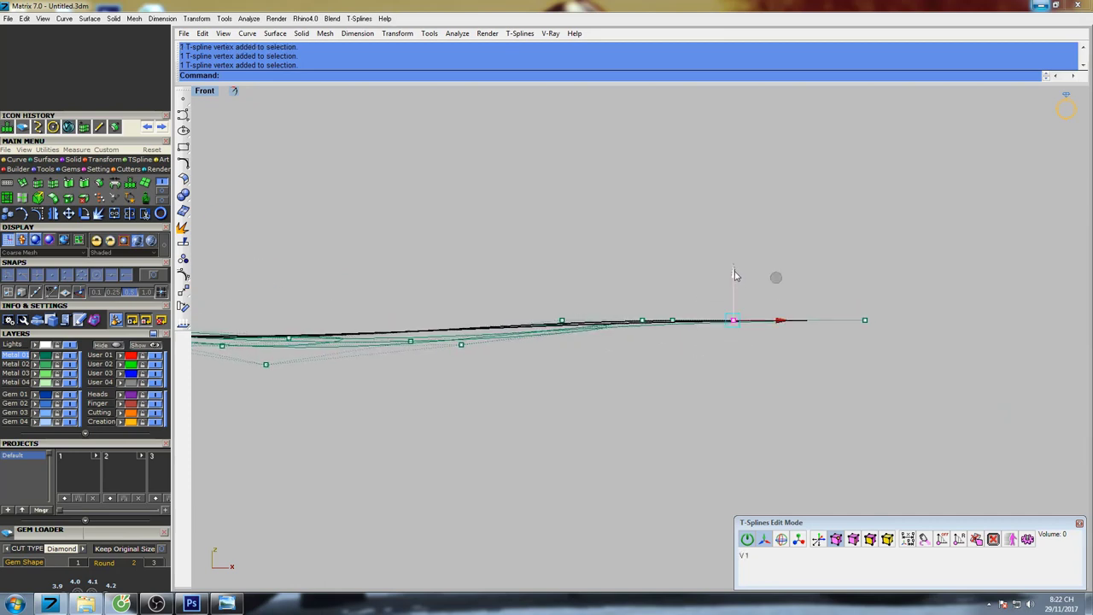
drag(735, 275, 735, 284)
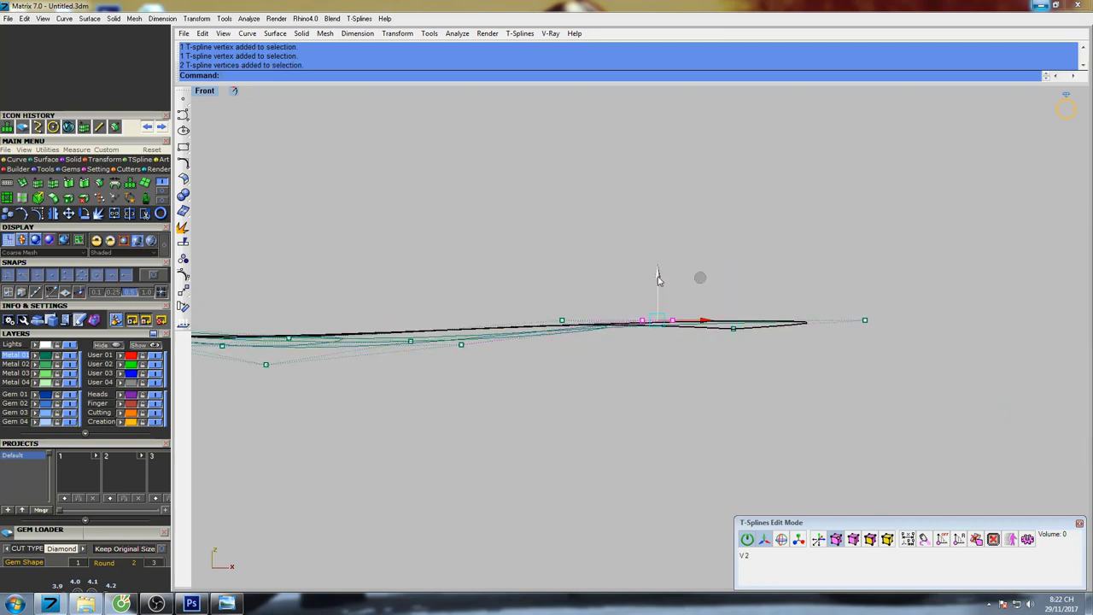
drag(658, 278, 656, 299)
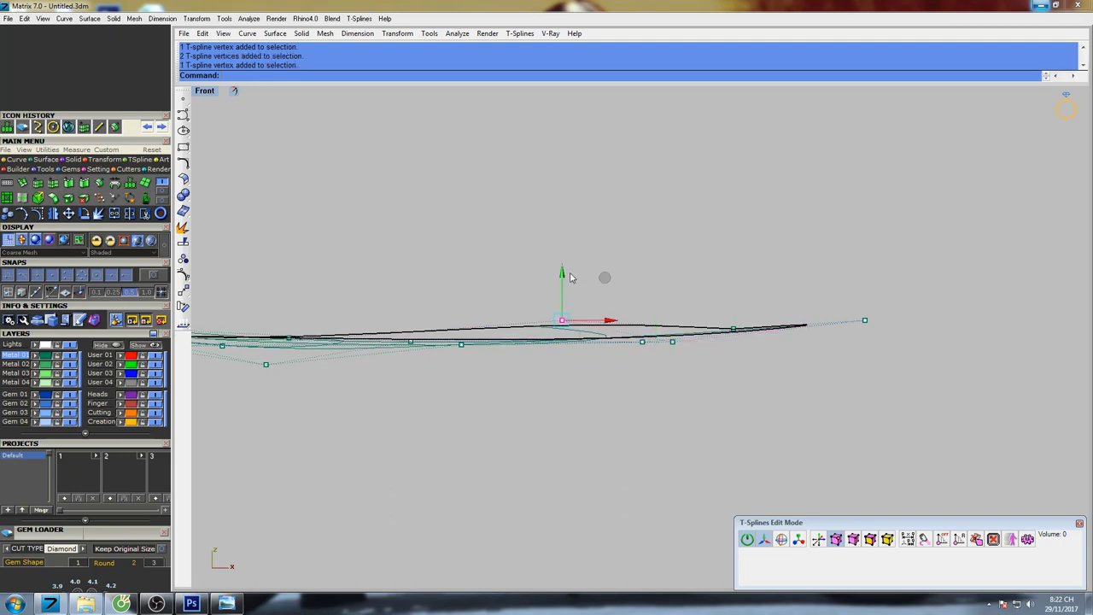
drag(563, 275, 568, 295)
Lower the rim vertex above the deepest part of the trough to even out the lower curve.
right_drag(461, 334, 633, 309)
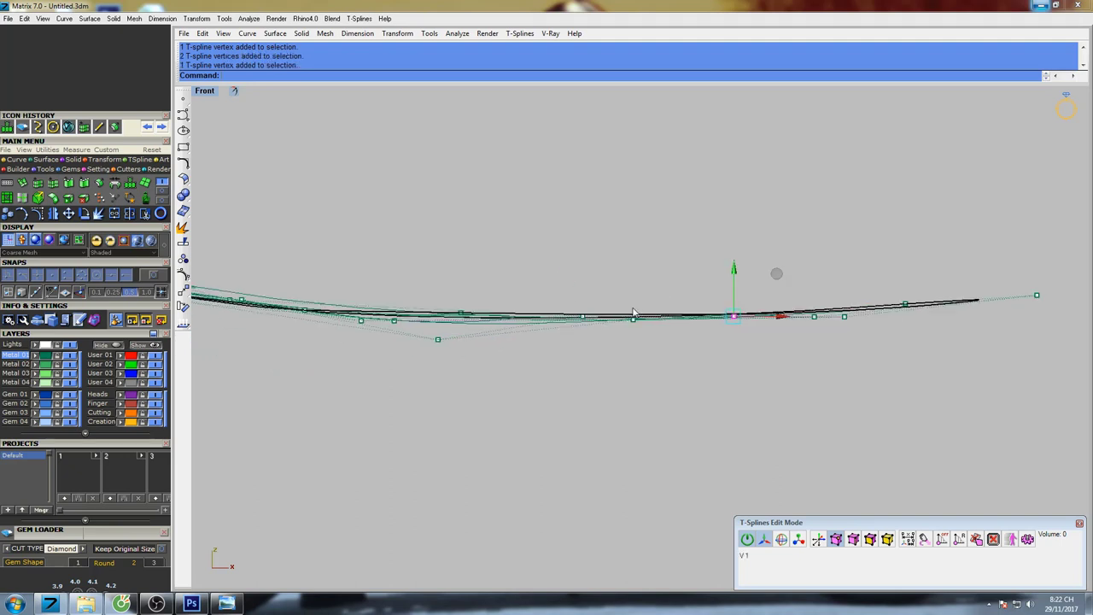
scroll(443, 310, up, 4)
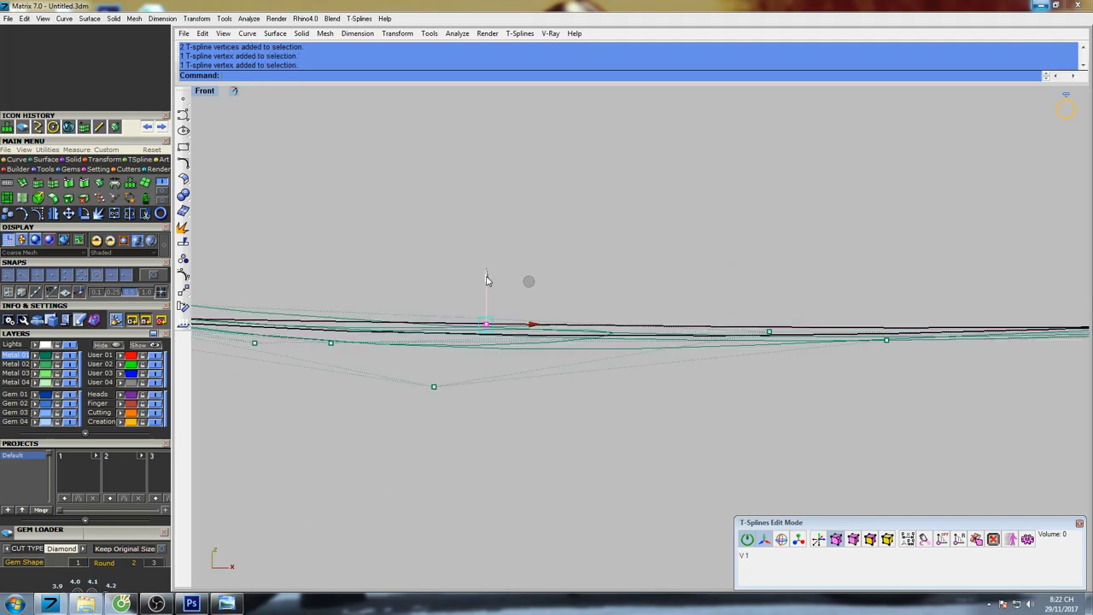
drag(487, 280, 486, 293)
scroll(478, 289, down, 4)
right_drag(380, 300, 598, 336)
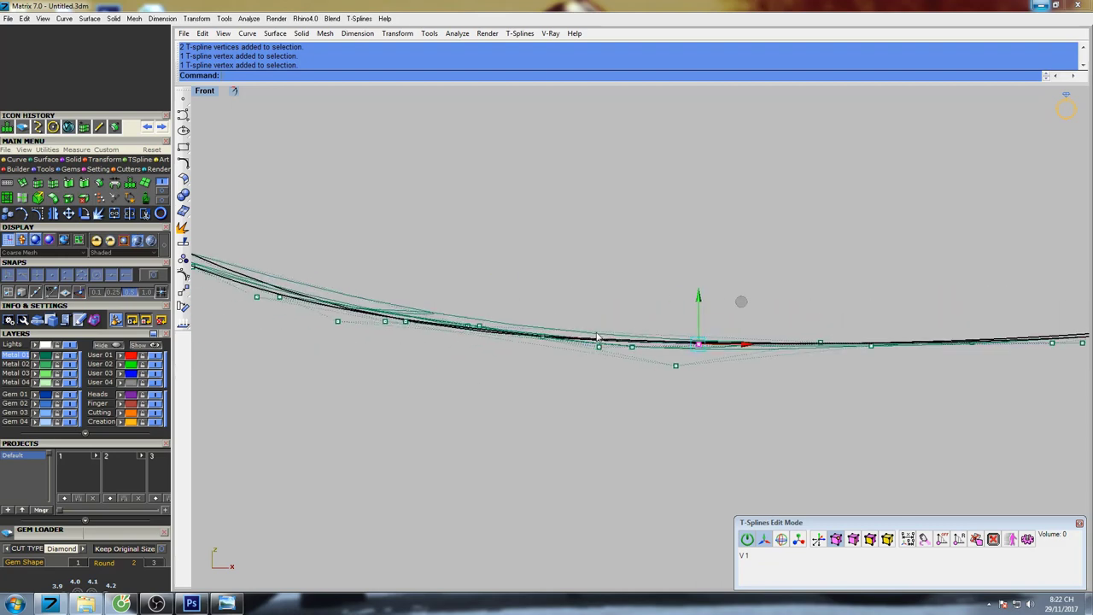
Examine the complete front profile and the curved heart surface in a maximized perspective view.
scroll(581, 335, down, 3)
right_drag(429, 322, 567, 346)
scroll(461, 308, up, 4)
right_drag(465, 310, 531, 352)
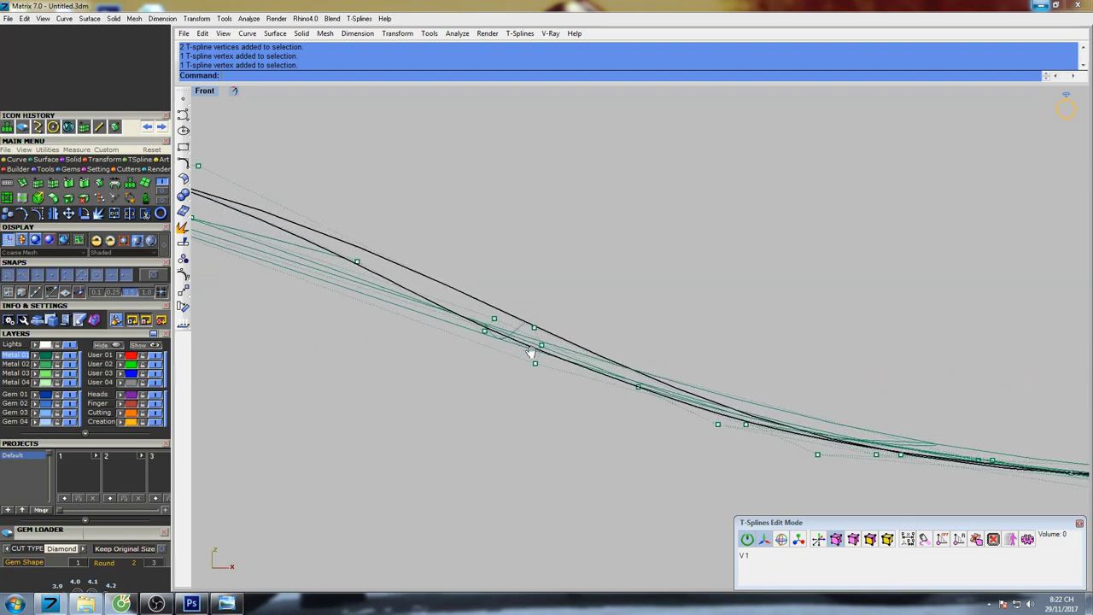
scroll(532, 353, down, 8)
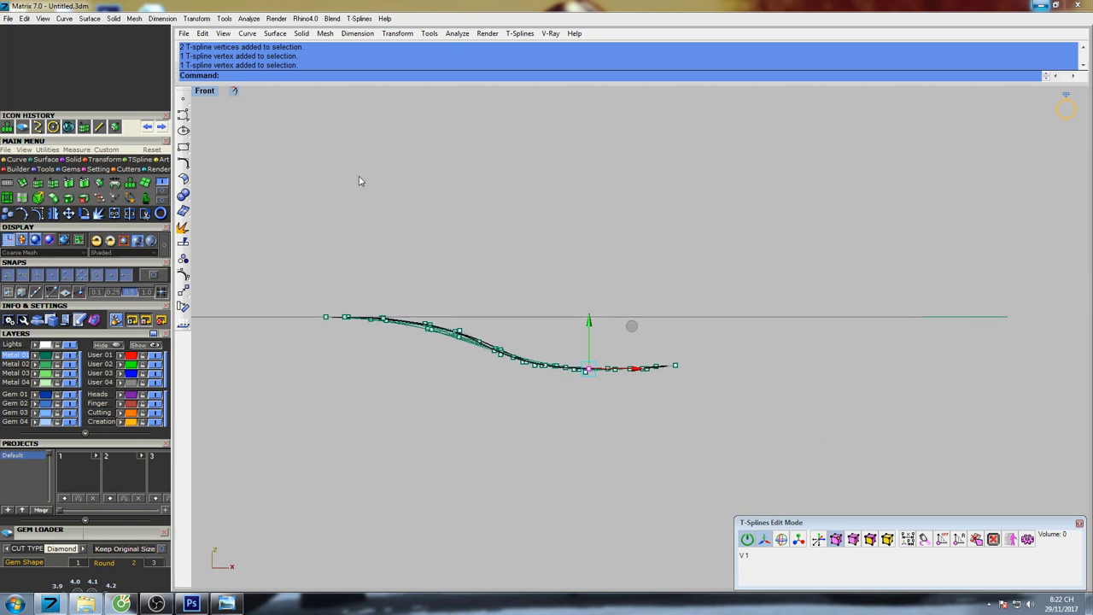
double_click(206, 95)
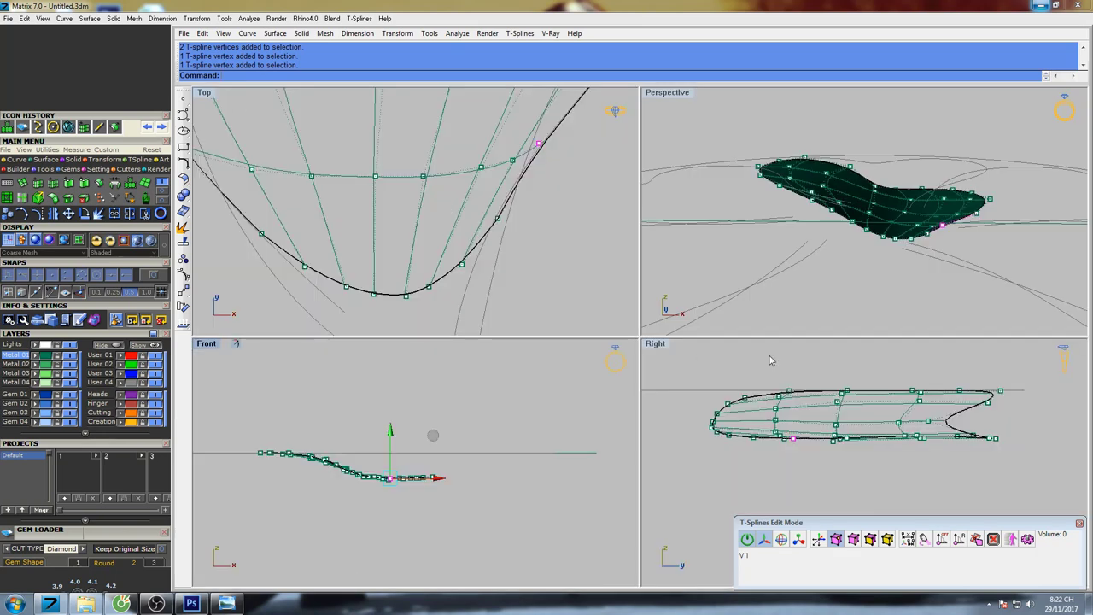
mouse_move(876, 433)
right_down()
mouse_move(888, 453)
mouse_move(891, 434)
right_up()
right_drag(800, 220, 834, 247)
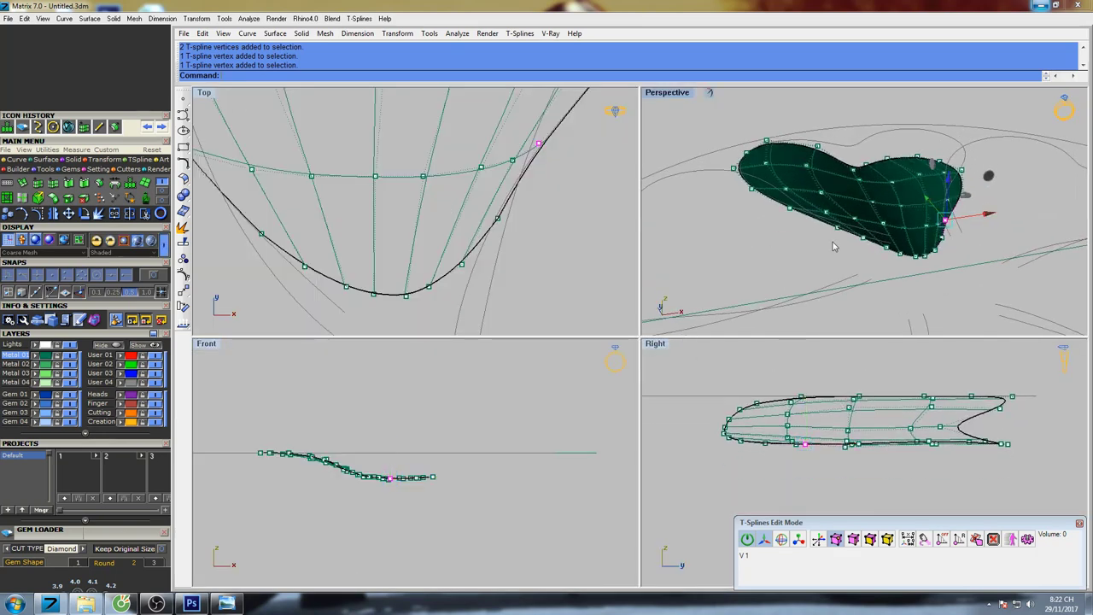
double_click(670, 96)
right_drag(689, 150, 586, 224)
scroll(612, 270, up, 4)
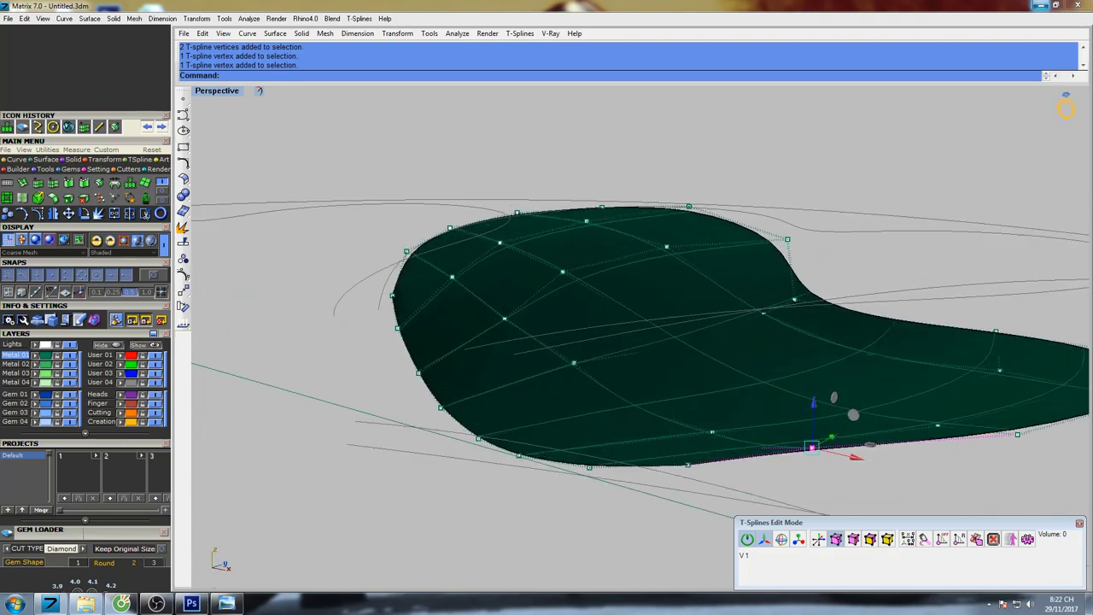
right_drag(616, 281, 564, 348)
drag(564, 348, 573, 343)
scroll(577, 356, up, 6)
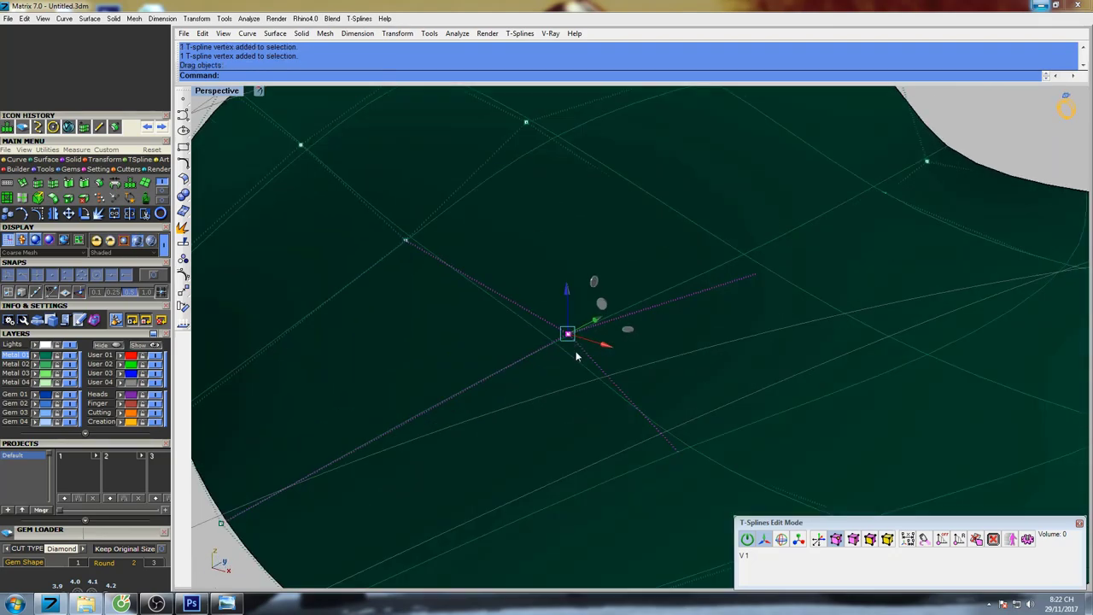
key(ctrl+z)
Adjust the height of an interior vertex in the perspective view and raise the neighbouring one nearer the upper lobe's end.
drag(553, 305, 555, 316)
scroll(559, 311, down, 6)
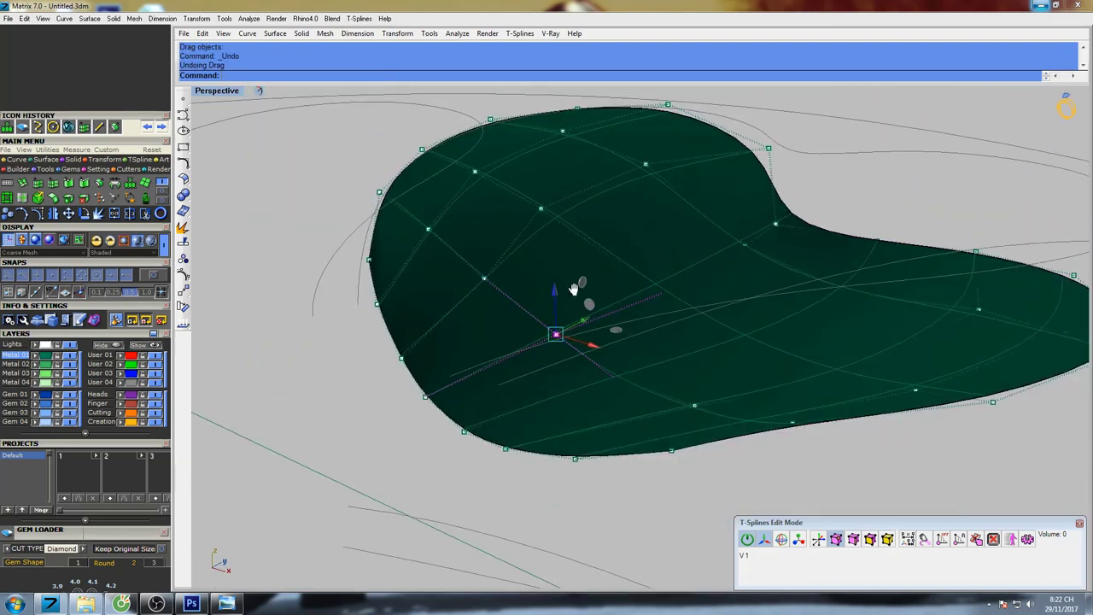
mouse_move(573, 288)
right_down()
mouse_move(620, 235)
mouse_move(580, 276)
right_up()
scroll(518, 270, up, 5)
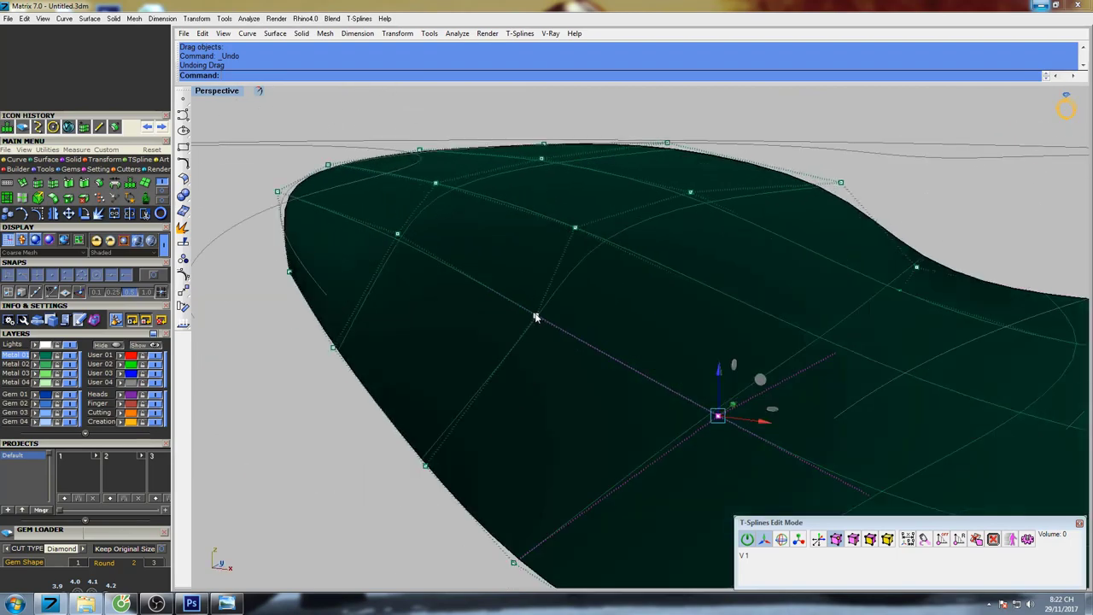
click(536, 317)
drag(536, 270, 536, 257)
Raise two more interior vertices of the upper lobe along the vertical axis to make the surface bulge.
scroll(549, 275, down, 4)
right_drag(633, 323, 745, 299)
scroll(551, 285, up, 6)
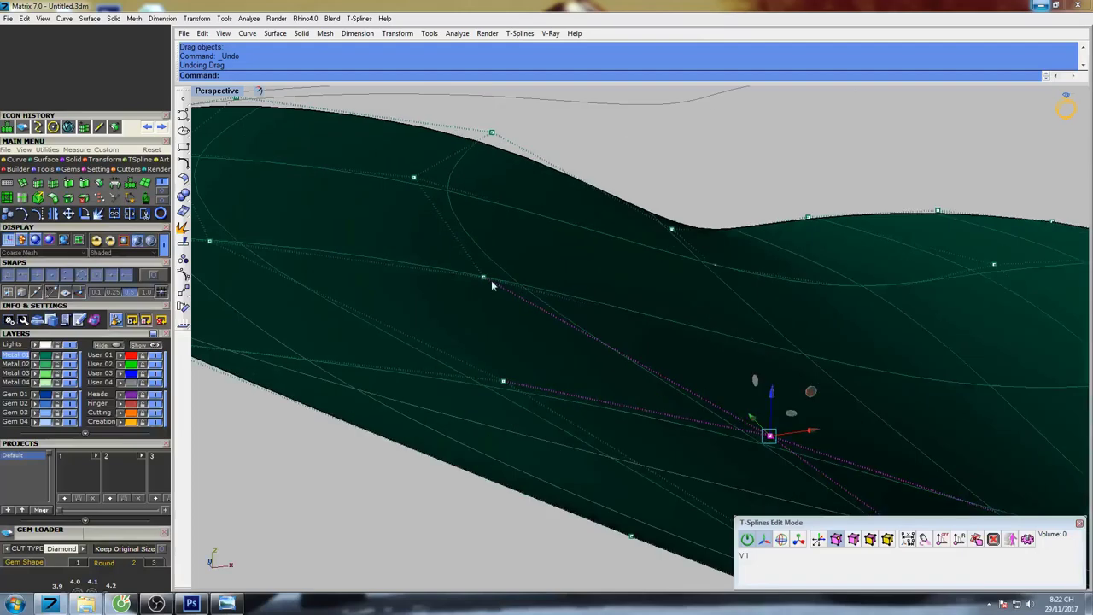
drag(482, 250, 483, 234)
scroll(477, 257, down, 5)
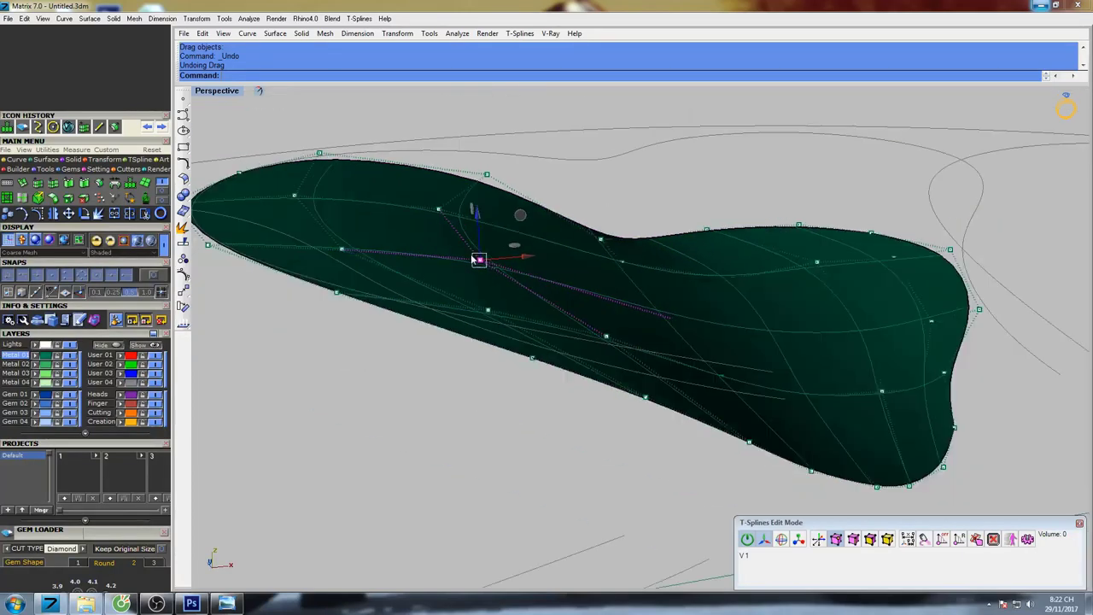
shift+right_drag(478, 259, 598, 261)
scroll(483, 263, up, 5)
click(496, 240)
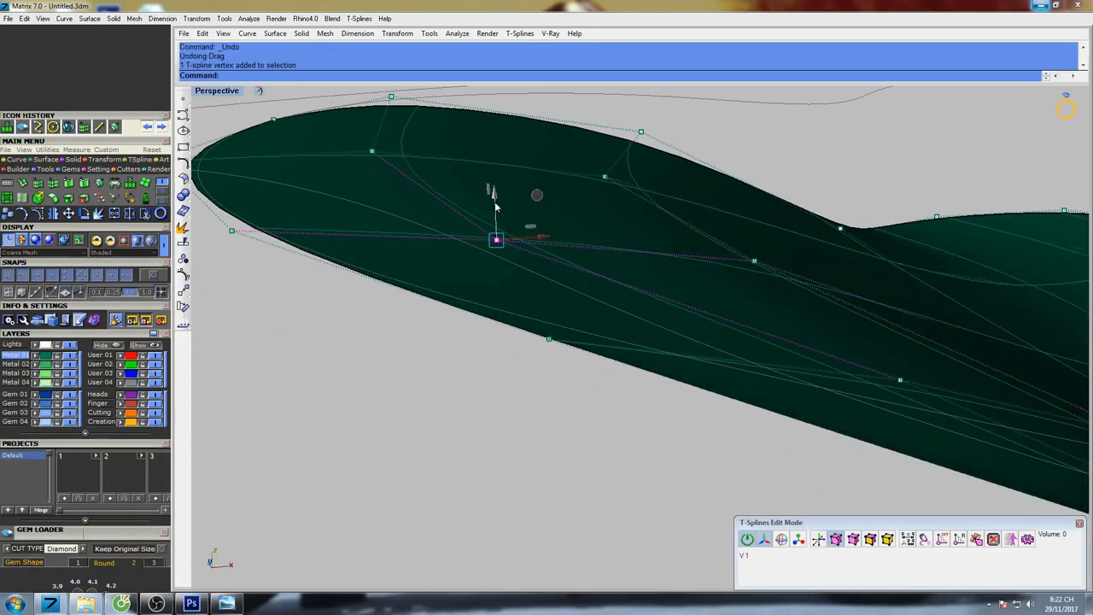
drag(496, 205, 496, 182)
Raise the interior vertex near the upper lobe's rounded end and the adjacent one further inward.
drag(918, 364, 915, 363)
right_drag(916, 363, 784, 364)
shift+right_drag(320, 345, 570, 315)
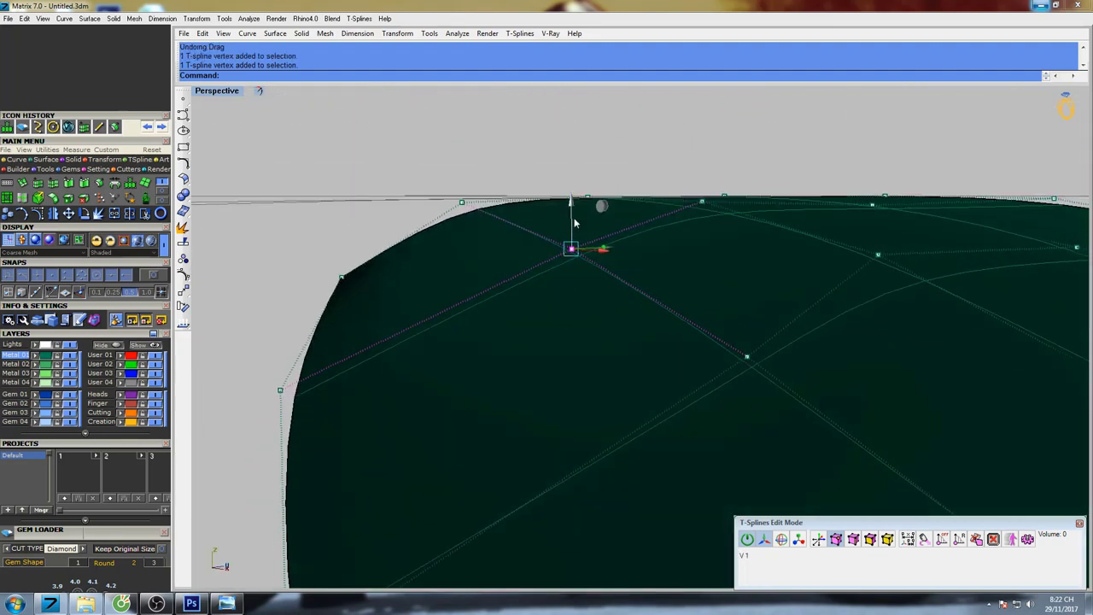
drag(574, 219, 577, 204)
scroll(654, 267, down, 2)
click(718, 330)
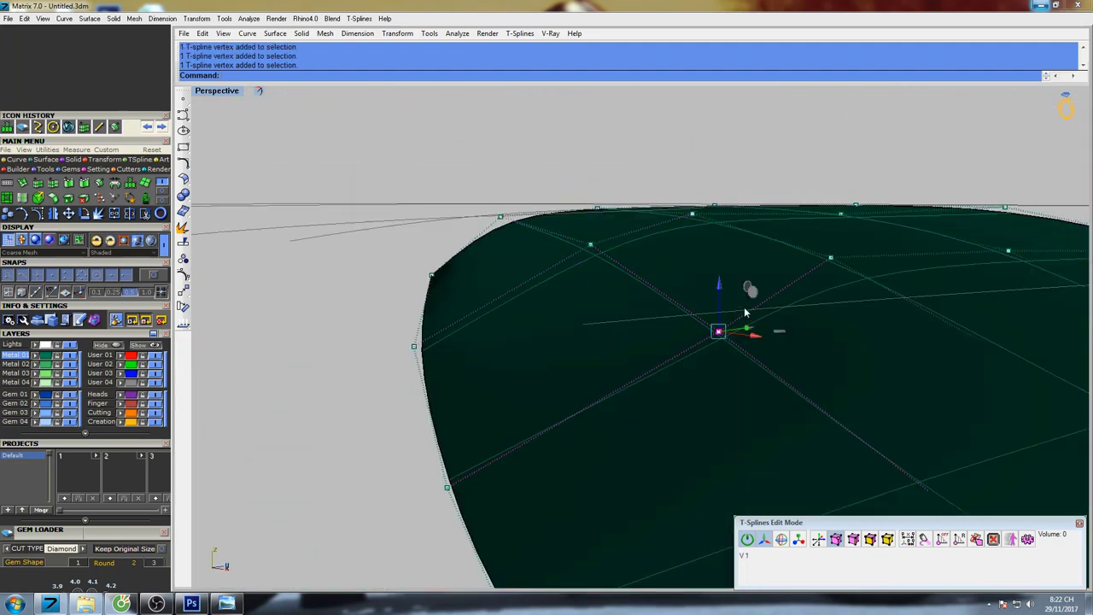
drag(722, 291, 723, 277)
scroll(731, 313, down, 4)
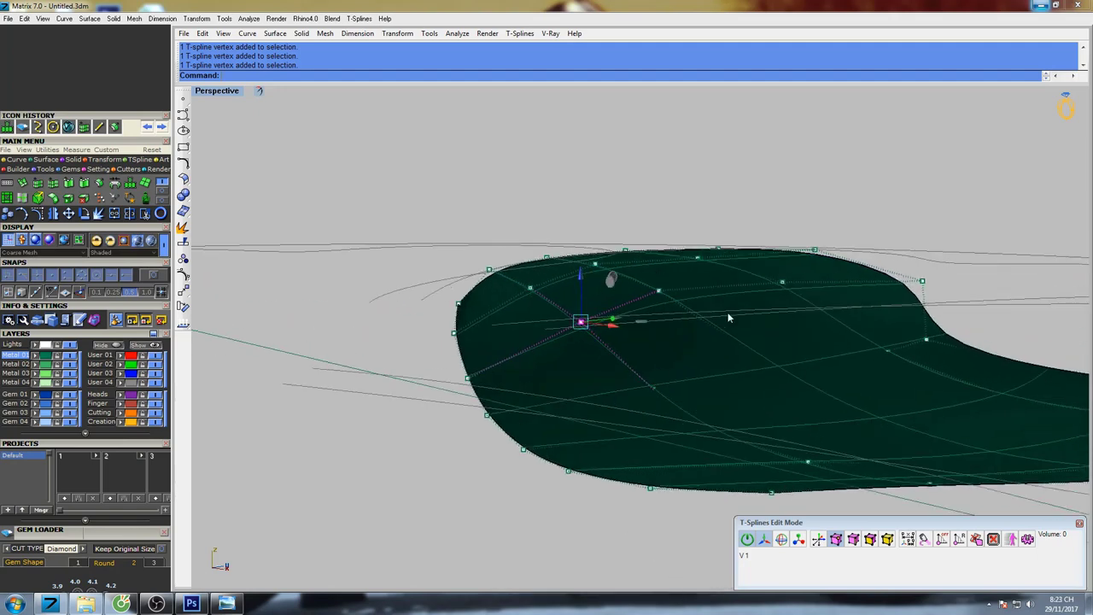
Raise interior vertices close to the upper lobe's rim along the vertical axis in the perspective view.
right_drag(729, 315, 779, 279)
scroll(779, 278, up, 3)
scroll(779, 278, up, 4)
drag(758, 254, 773, 165)
scroll(743, 200, down, 5)
right_drag(741, 207, 688, 254)
scroll(666, 244, up, 5)
drag(644, 239, 654, 229)
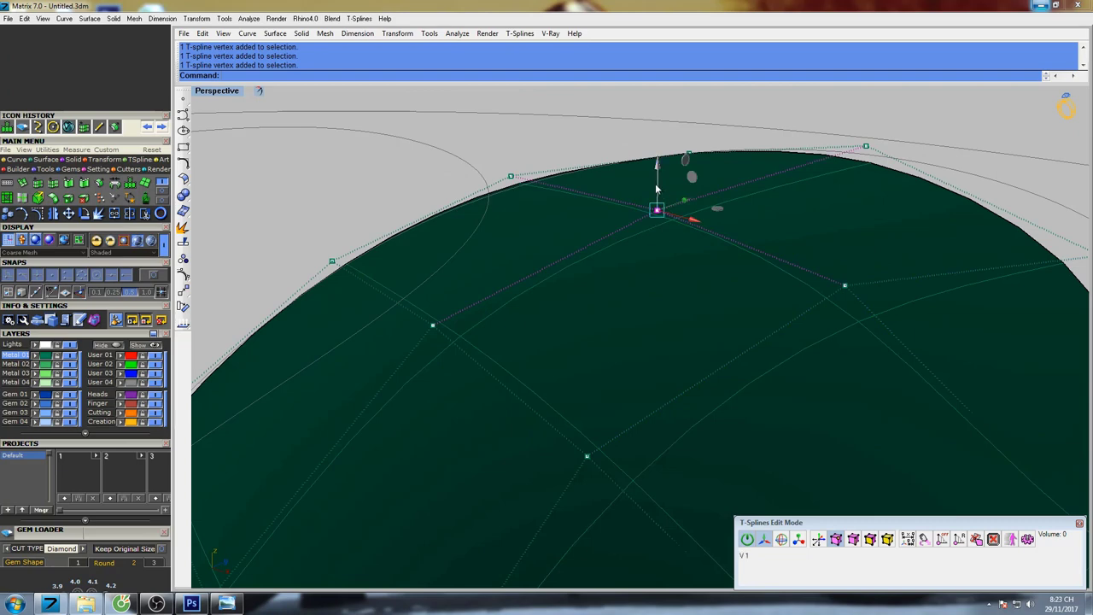
drag(657, 189, 658, 169)
Raise another interior vertex of the upper lobe and lower the rim vertex on the lobe's outer edge.
scroll(676, 205, down, 4)
right_drag(674, 207, 576, 271)
drag(564, 219, 565, 200)
scroll(627, 266, down, 2)
drag(670, 345, 672, 338)
right_drag(713, 258, 653, 287)
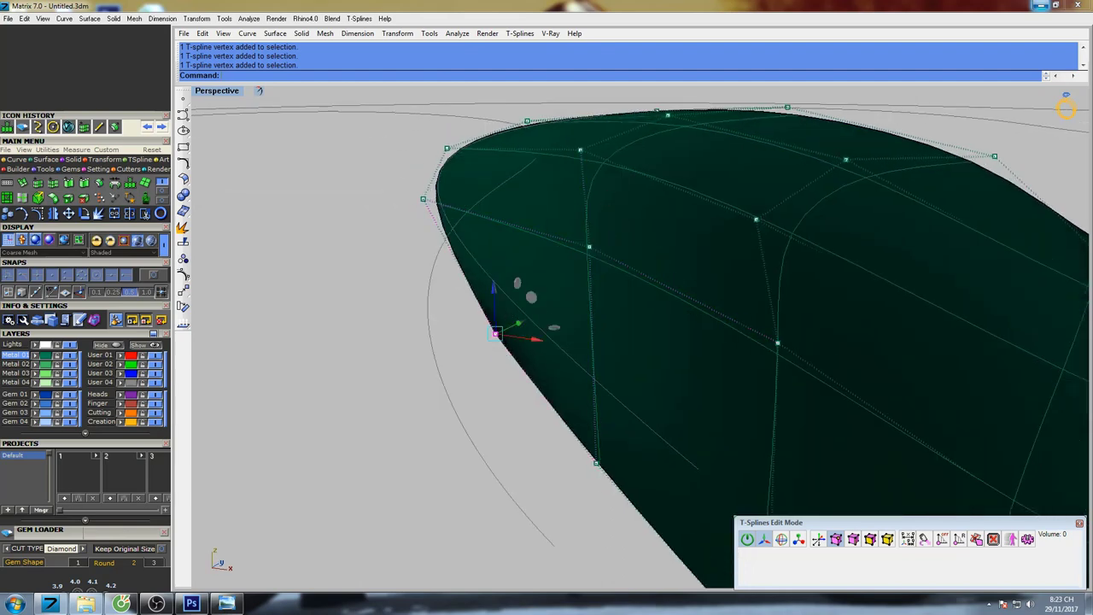
drag(495, 298, 496, 318)
Examine the whole reshaped heart surface in perspective, including a shaded preview.
scroll(523, 287, down, 2)
right_drag(537, 291, 635, 361)
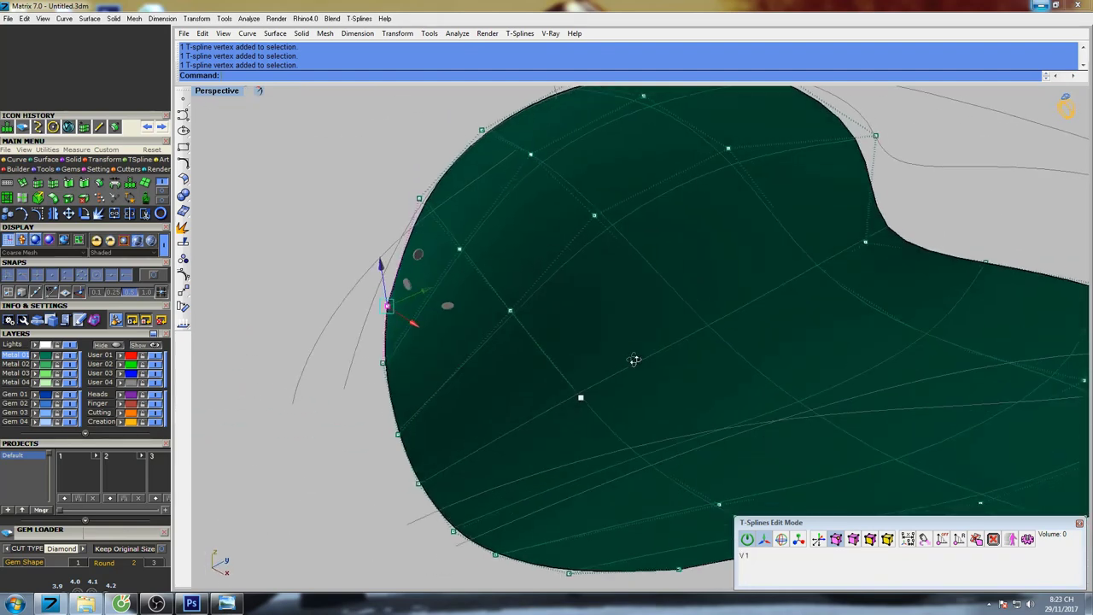
scroll(641, 361, down, 2)
shift+right_drag(726, 342, 568, 343)
mouse_move(568, 343)
right_down()
mouse_move(652, 356)
mouse_move(727, 340)
mouse_move(770, 366)
mouse_move(775, 347)
mouse_move(705, 359)
mouse_move(686, 247)
mouse_move(613, 347)
mouse_move(642, 308)
mouse_move(676, 293)
mouse_move(732, 319)
mouse_move(715, 340)
mouse_move(635, 334)
mouse_move(727, 278)
mouse_move(771, 315)
mouse_move(787, 373)
right_up()
scroll(683, 248, up, 6)
scroll(614, 348, down, 6)
text(s)
key(space)
key(Escape)
In the Right view, slightly lower two vertices on the upper contour near the profile's rounded end.
key(ctrl+F3)
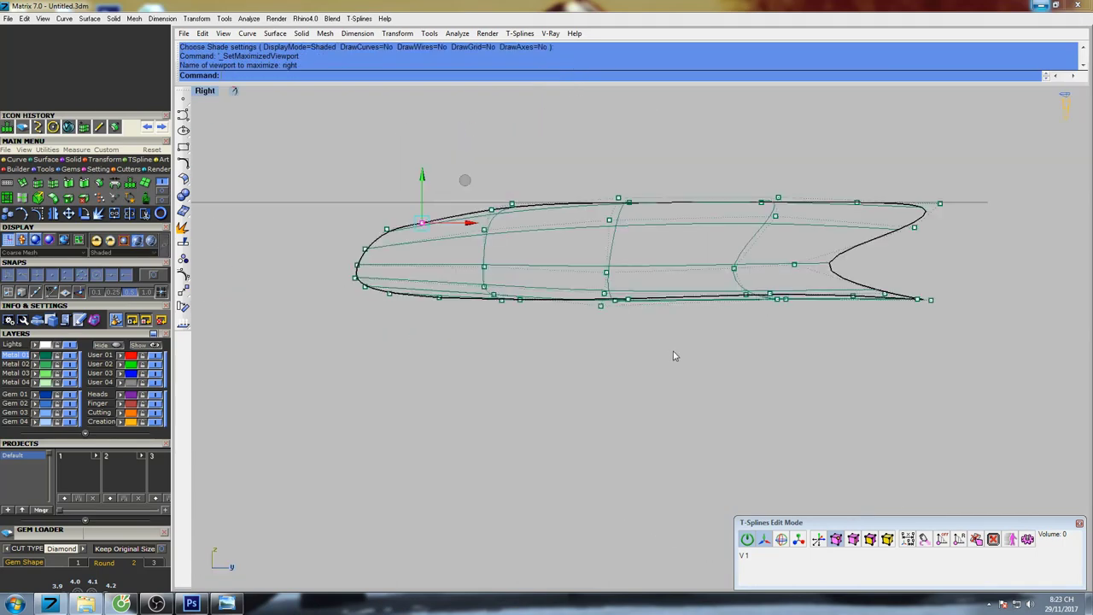
scroll(484, 186, up, 8)
right_drag(346, 274, 500, 278)
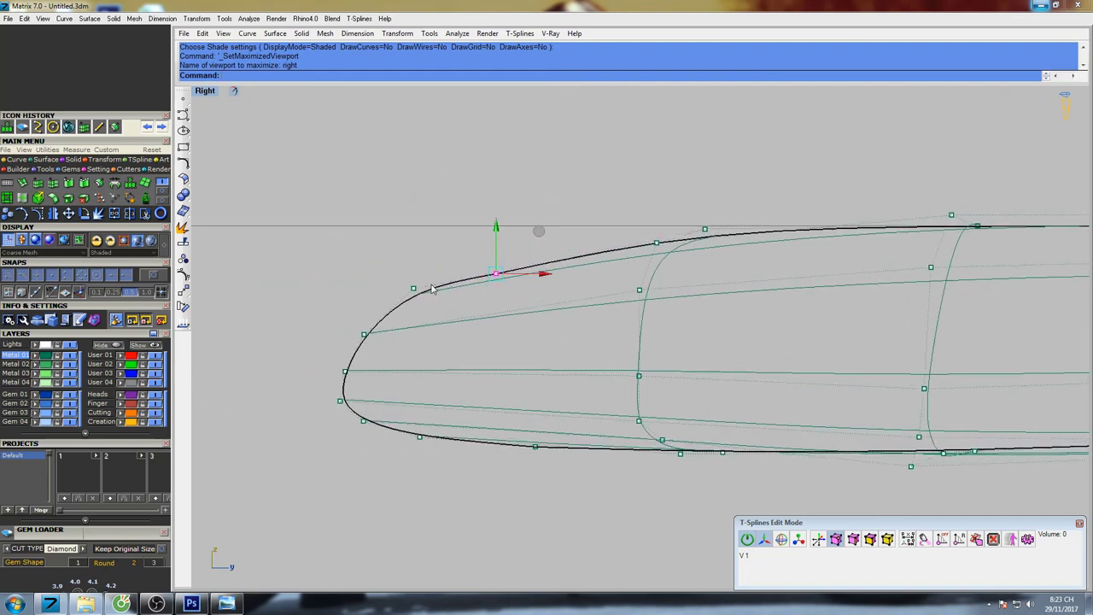
scroll(431, 285, up, 6)
drag(370, 256, 398, 261)
click(555, 264)
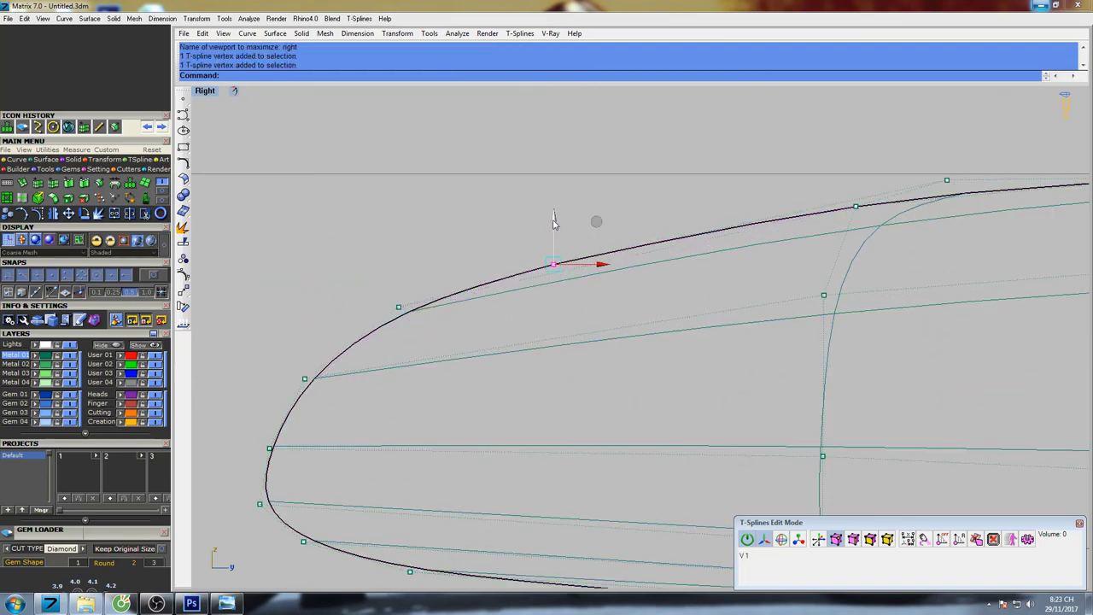
drag(555, 224, 554, 228)
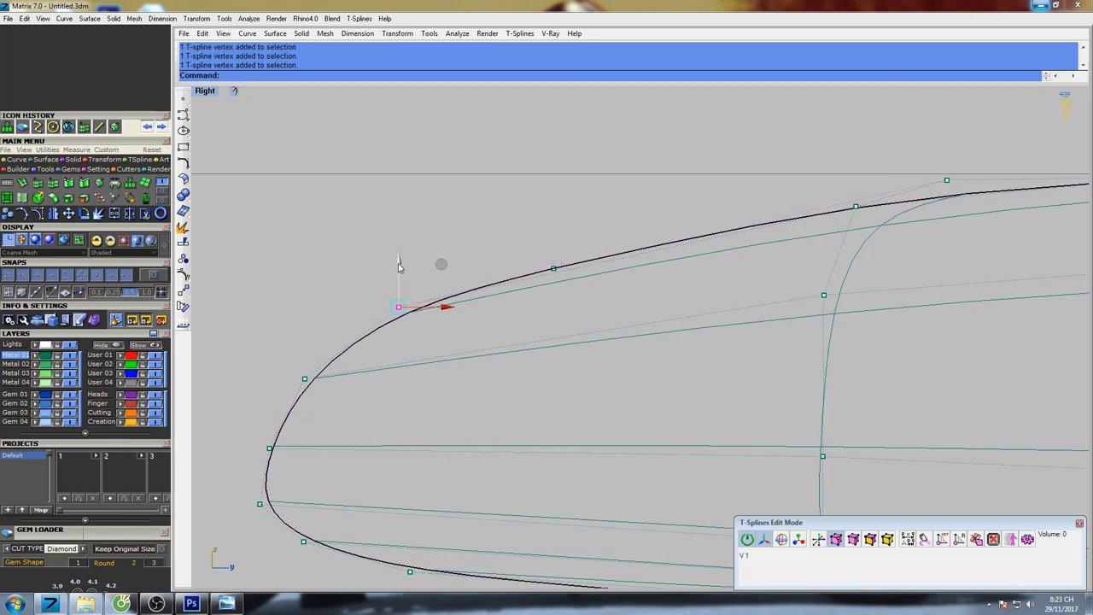
drag(398, 264, 398, 267)
Raise three vertices around the profile's rounded end to even out its curve in the side view.
scroll(373, 328, down, 2)
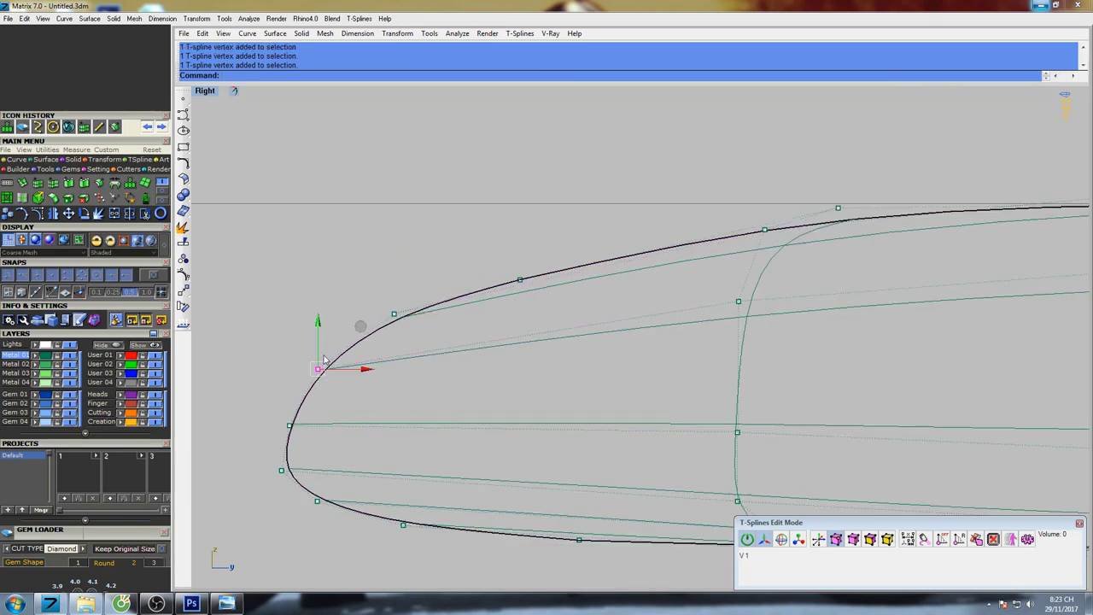
drag(321, 330, 320, 322)
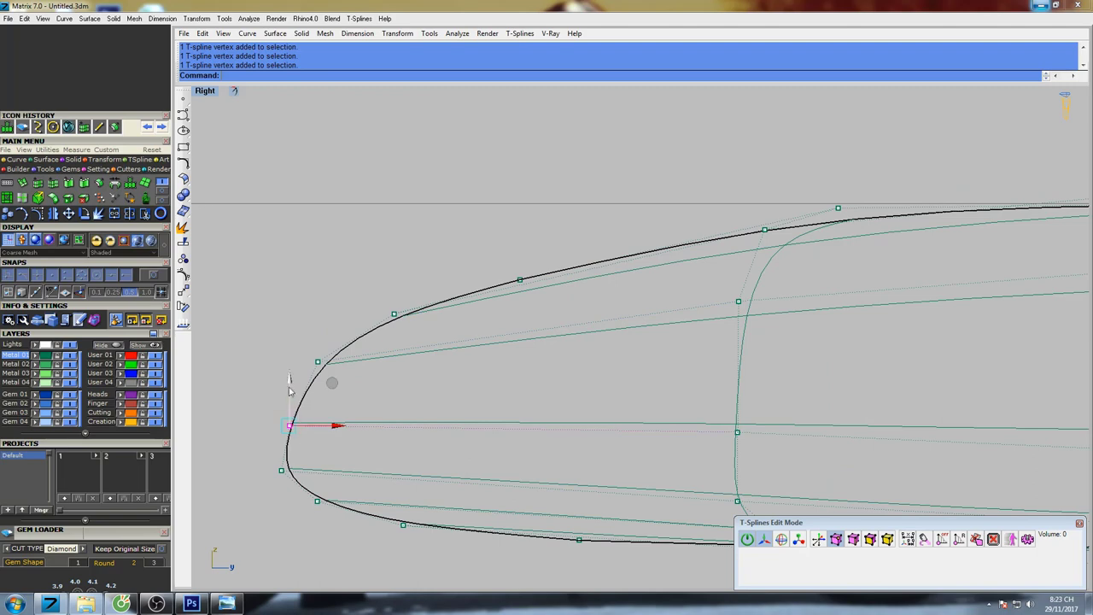
drag(290, 391, 290, 371)
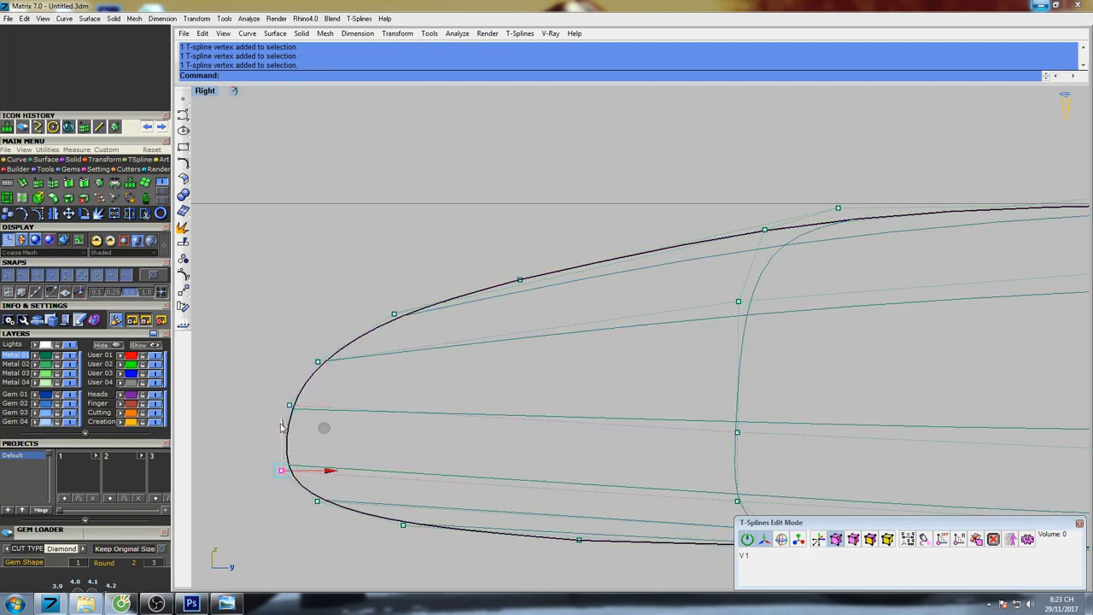
drag(281, 426, 285, 408)
Raise the two upper contour vertices at the cross row nearest the notched end in the side view.
scroll(301, 395, down, 8)
right_drag(551, 354, 475, 318)
right_drag(840, 334, 625, 284)
scroll(655, 204, up, 3)
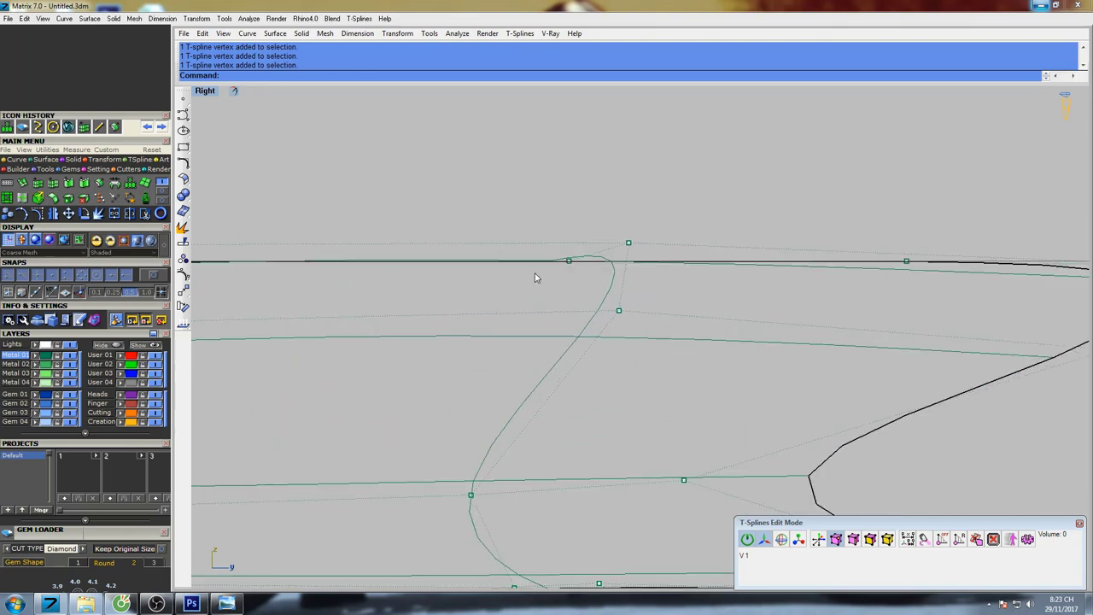
drag(656, 213, 599, 203)
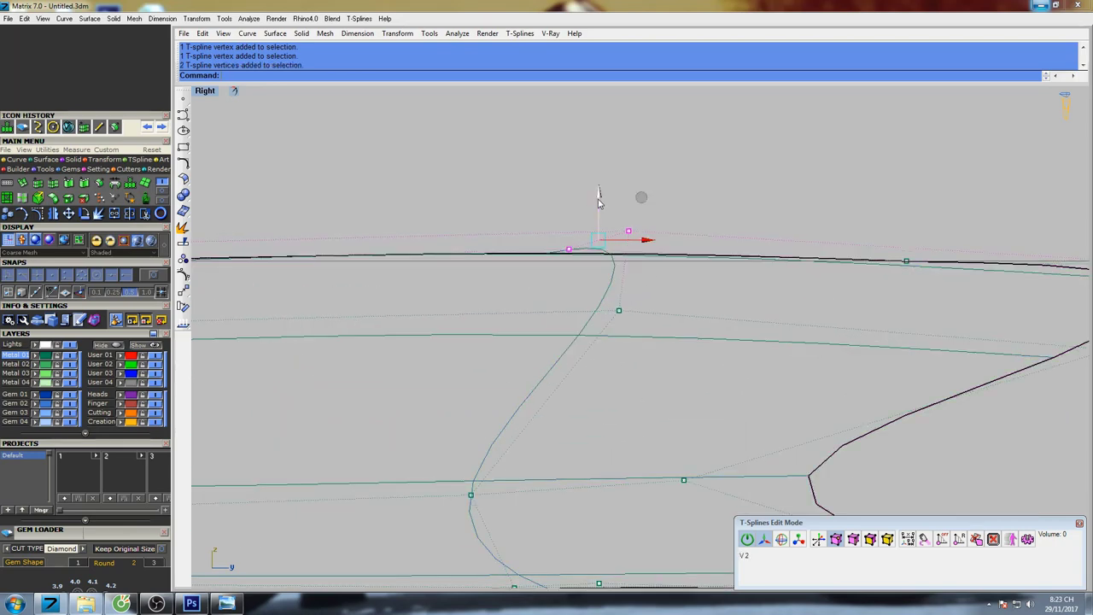
scroll(595, 227, down, 6)
right_drag(404, 245, 569, 270)
scroll(568, 270, down, 6)
right_drag(731, 321, 688, 309)
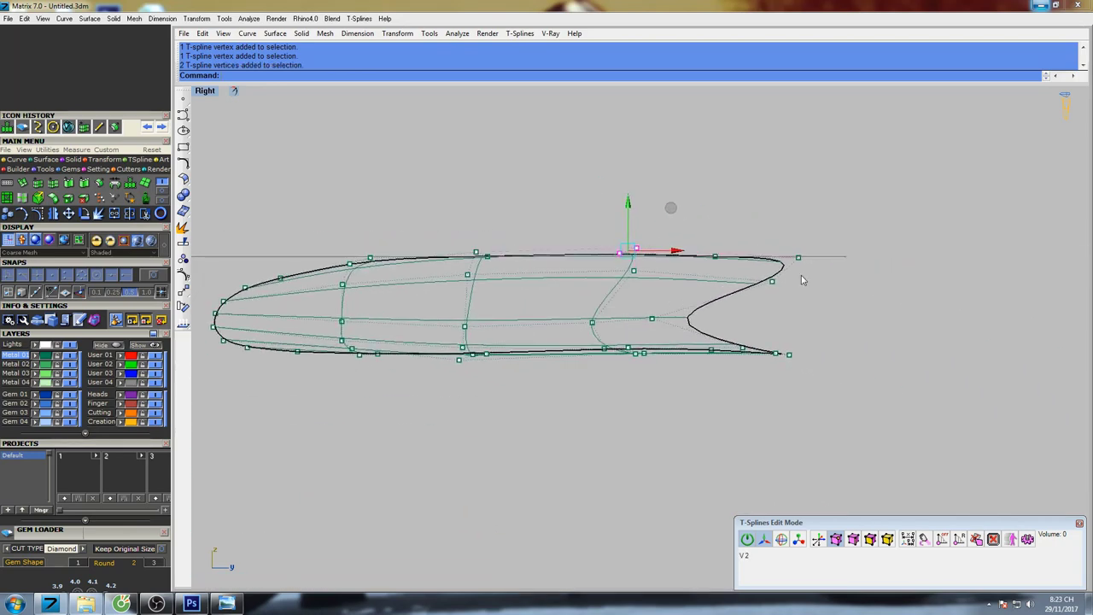
right_drag(802, 277, 766, 273)
Check the shaded side view and shift the middle vertex of the first cross row towards the rounded end.
text(s)
key(space)
right_drag(343, 293, 519, 299)
scroll(510, 317, up, 8)
key(Escape)
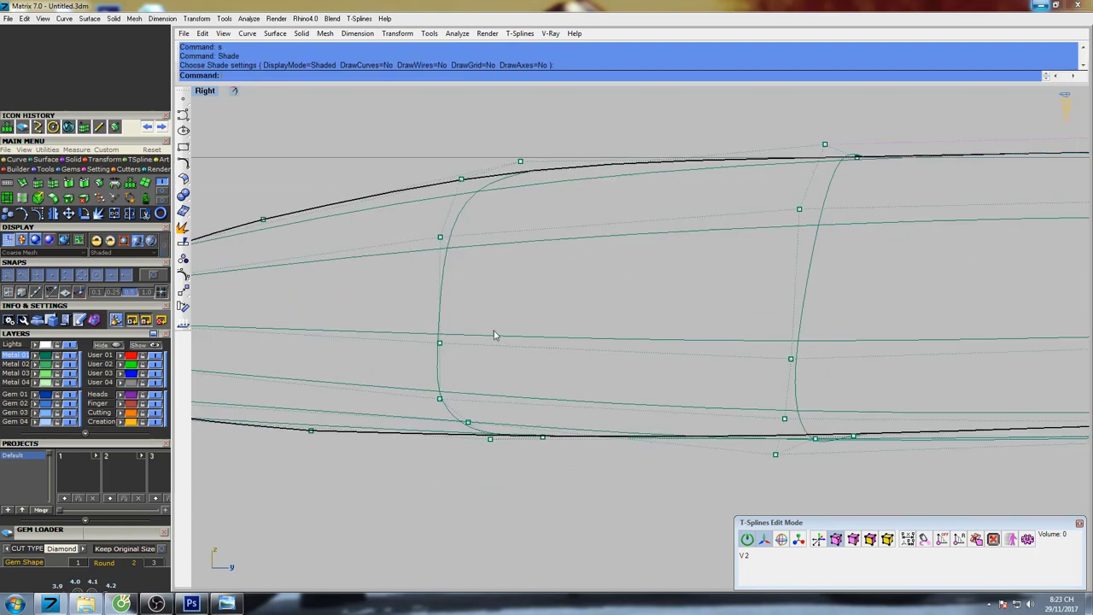
drag(457, 329, 472, 343)
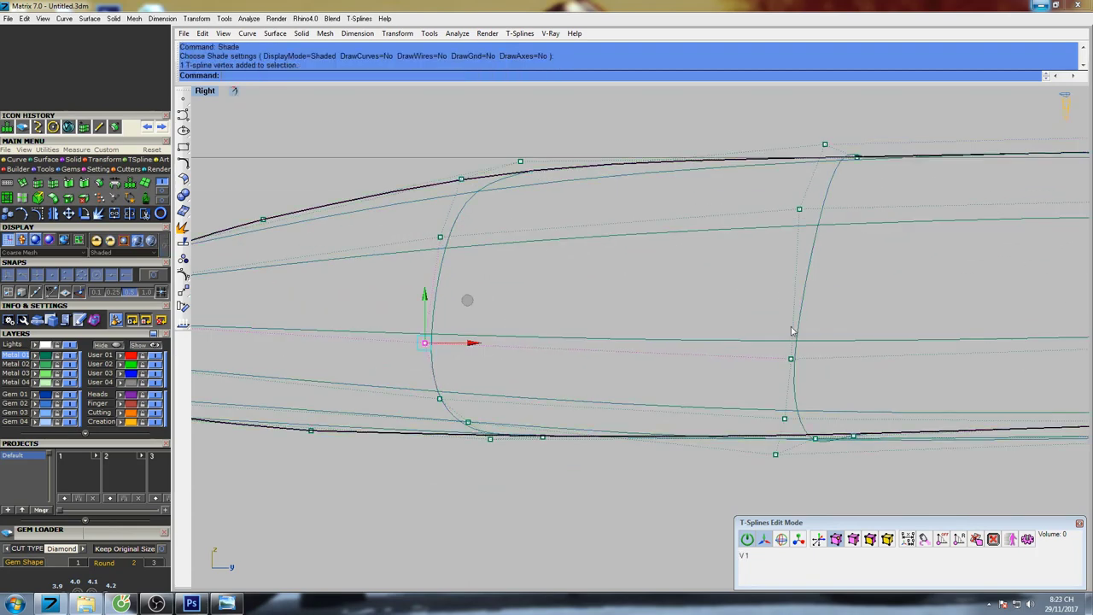
Examine the heart's vertex rows along the side profile and its S-curve in the Front view.
scroll(792, 330, down, 9)
right_drag(890, 350, 742, 301)
scroll(741, 305, up, 4)
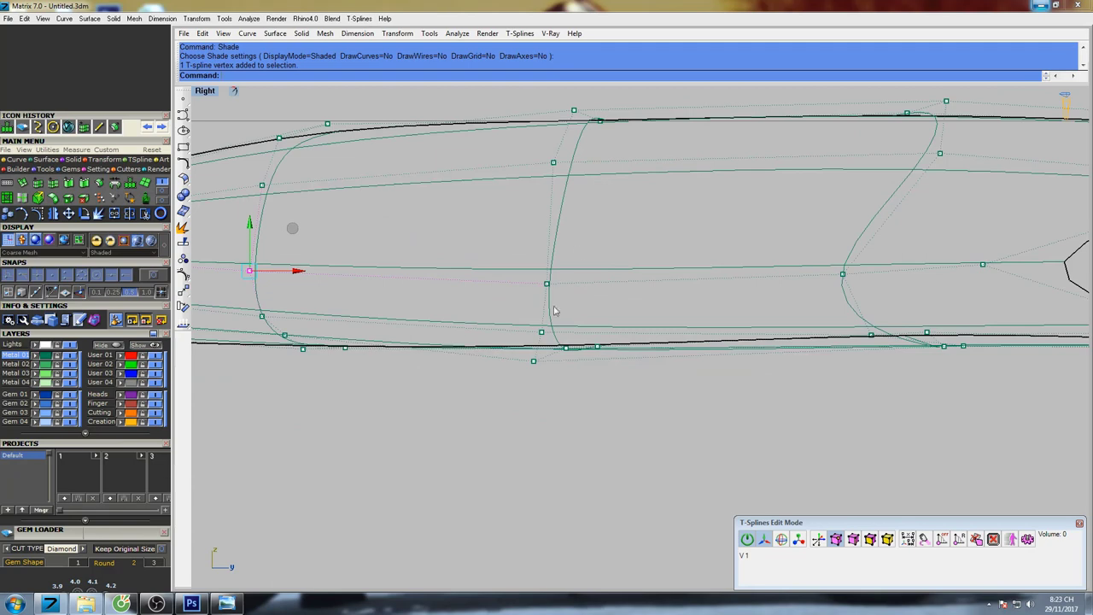
scroll(666, 299, down, 4)
scroll(745, 320, up, 3)
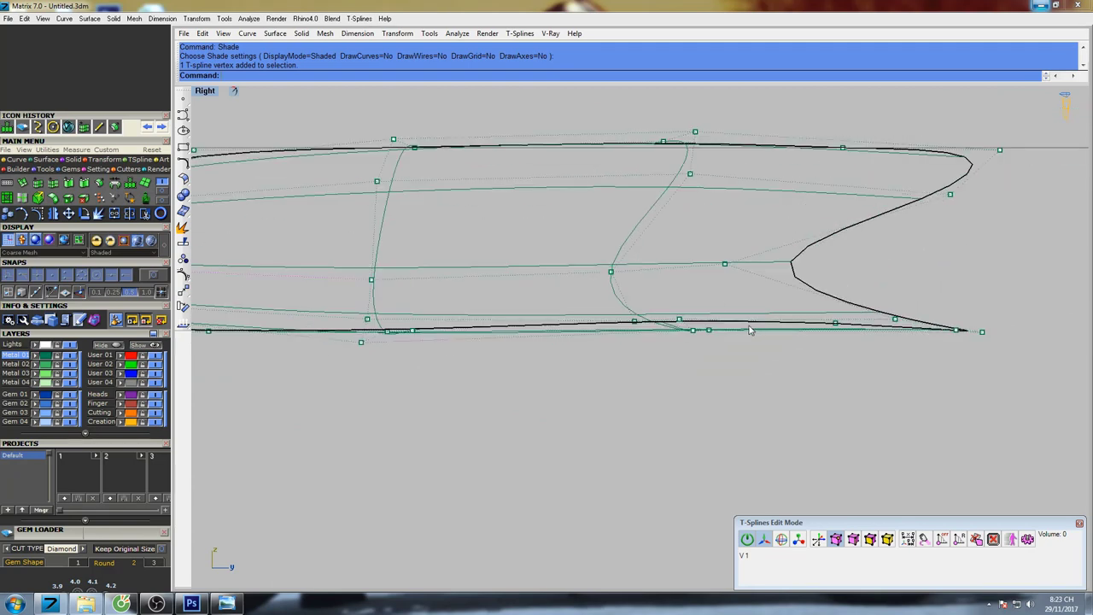
right_drag(398, 308, 681, 300)
right_drag(576, 206, 616, 243)
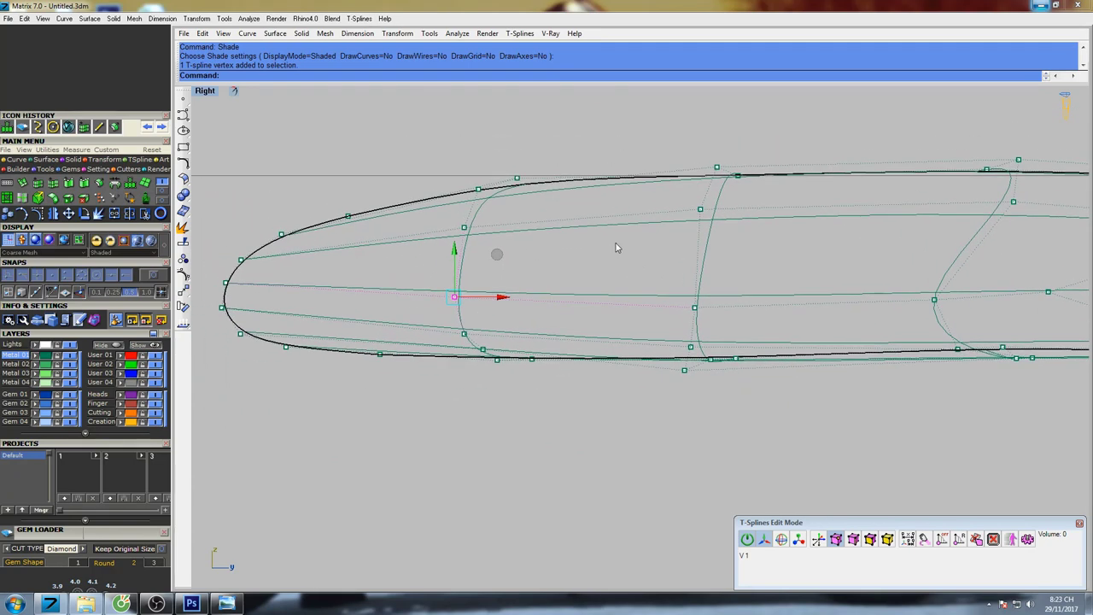
key(ctrl+F2)
right_drag(521, 334, 571, 297)
scroll(563, 319, up, 6)
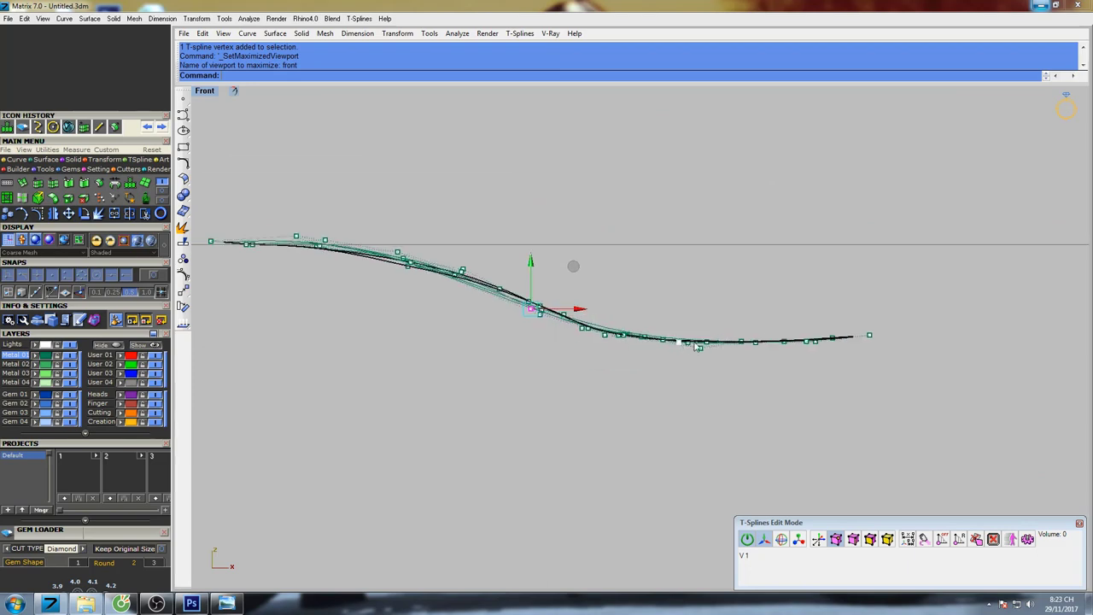
Select the whole T-Splines heart in the Top view and return to vertex editing.
key(ctrl+F1)
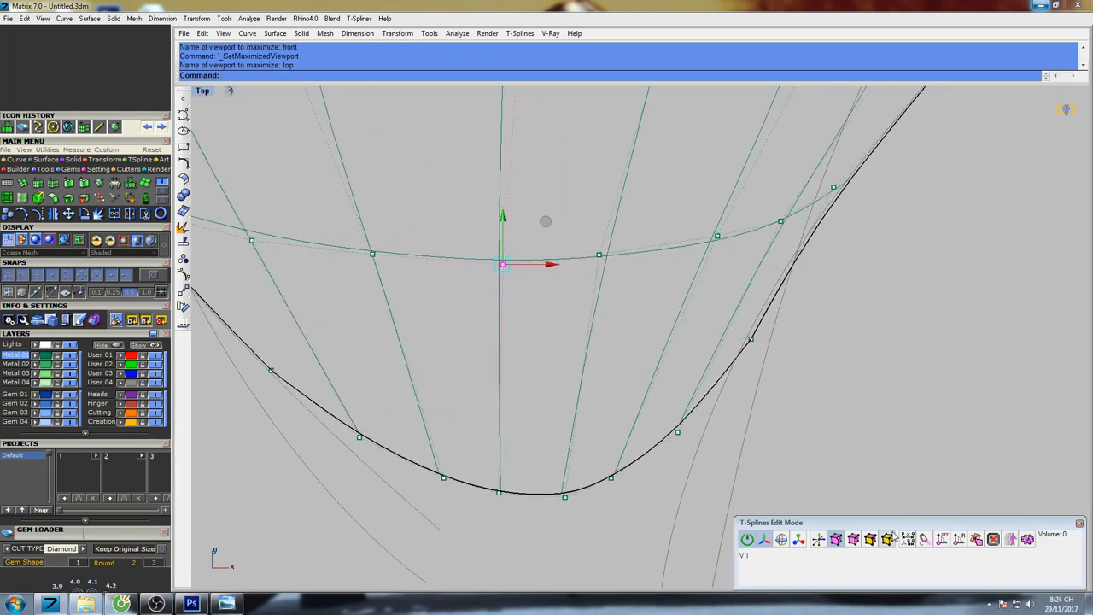
click(889, 539)
scroll(703, 333, down, 10)
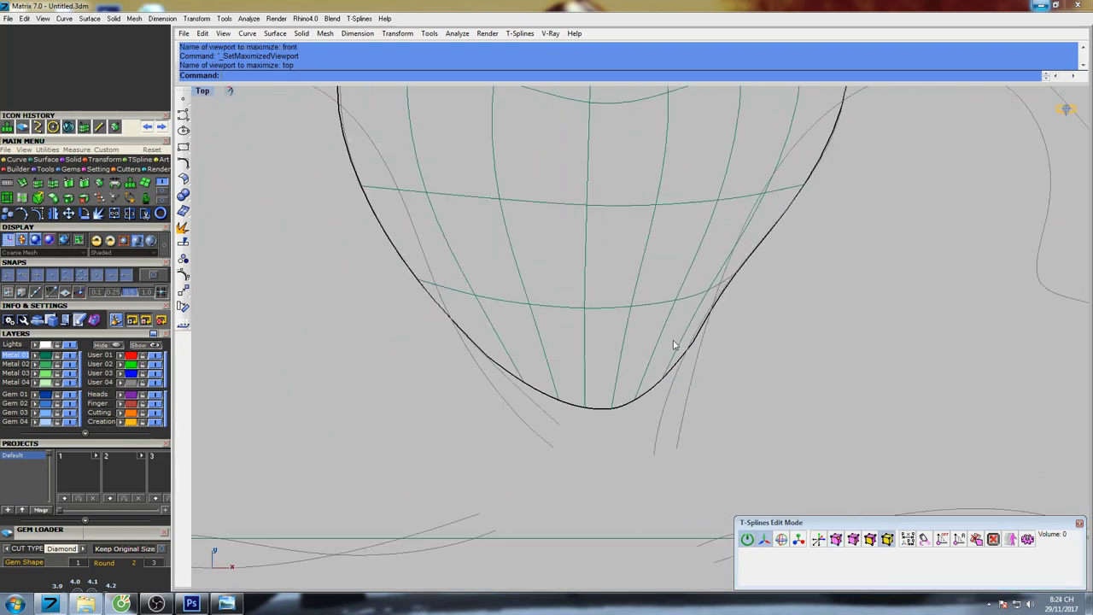
click(636, 255)
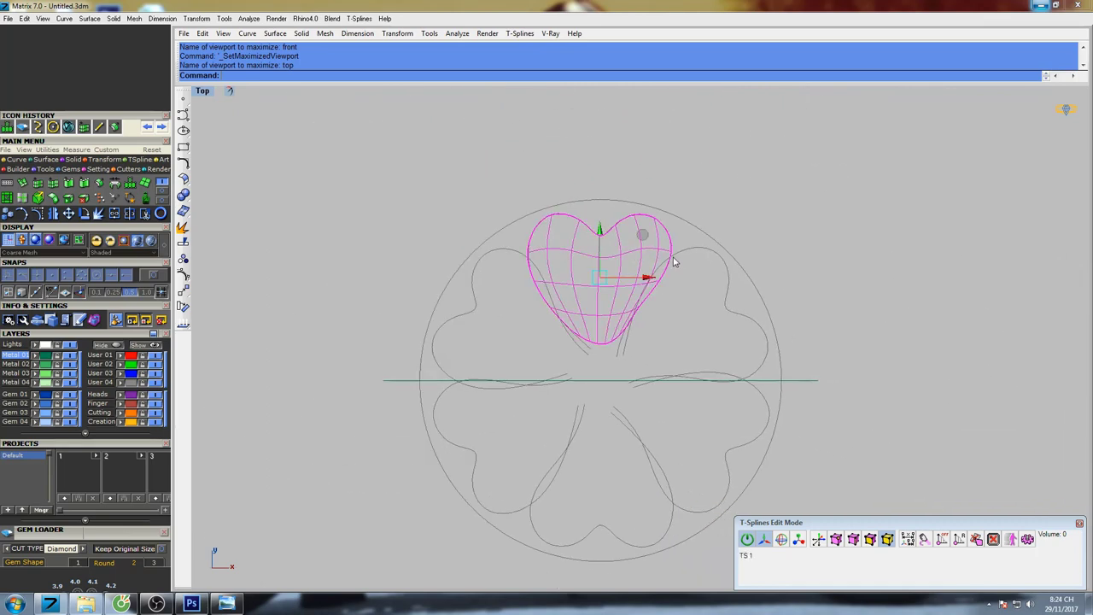
scroll(673, 261, up, 5)
click(835, 539)
Move the outermost interior vertex of each heart lobe outward and up in the Top view.
right_drag(662, 227, 664, 258)
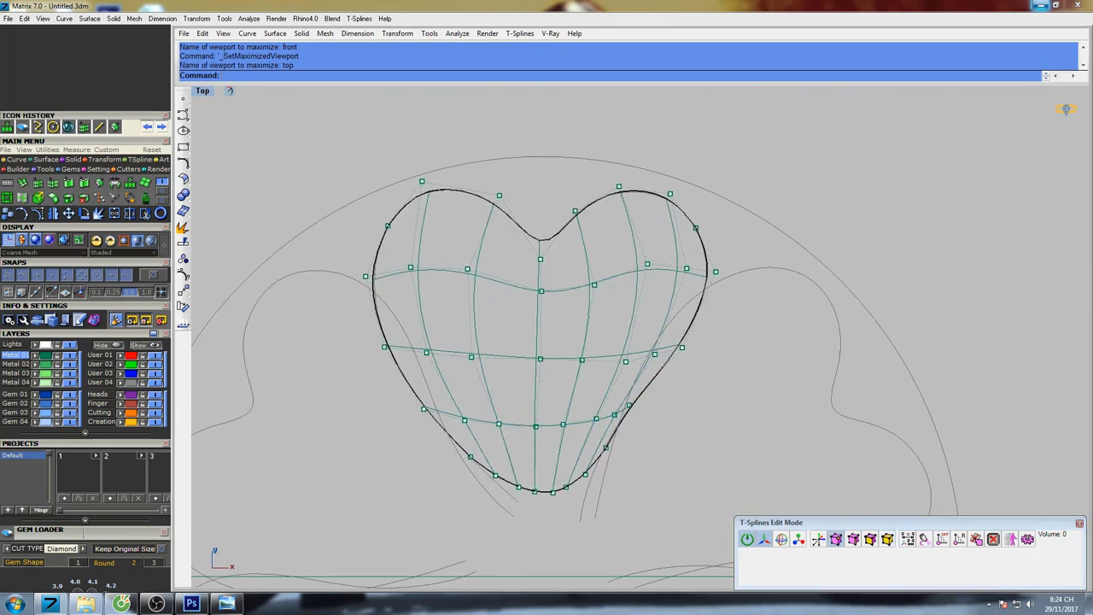
scroll(666, 265, up, 5)
click(771, 267)
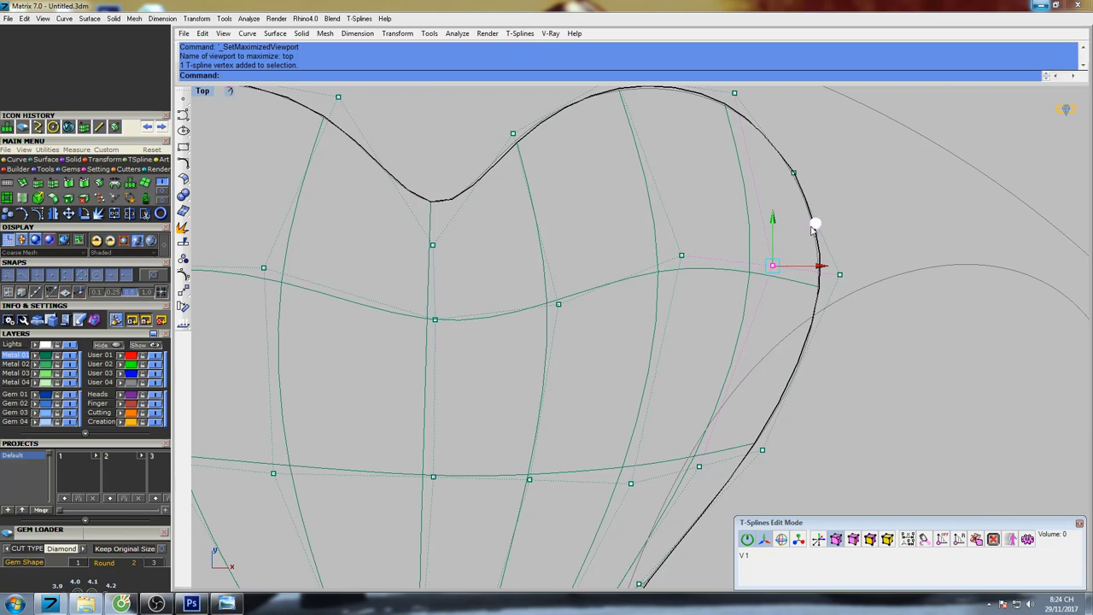
drag(812, 228, 820, 215)
right_drag(612, 301, 782, 250)
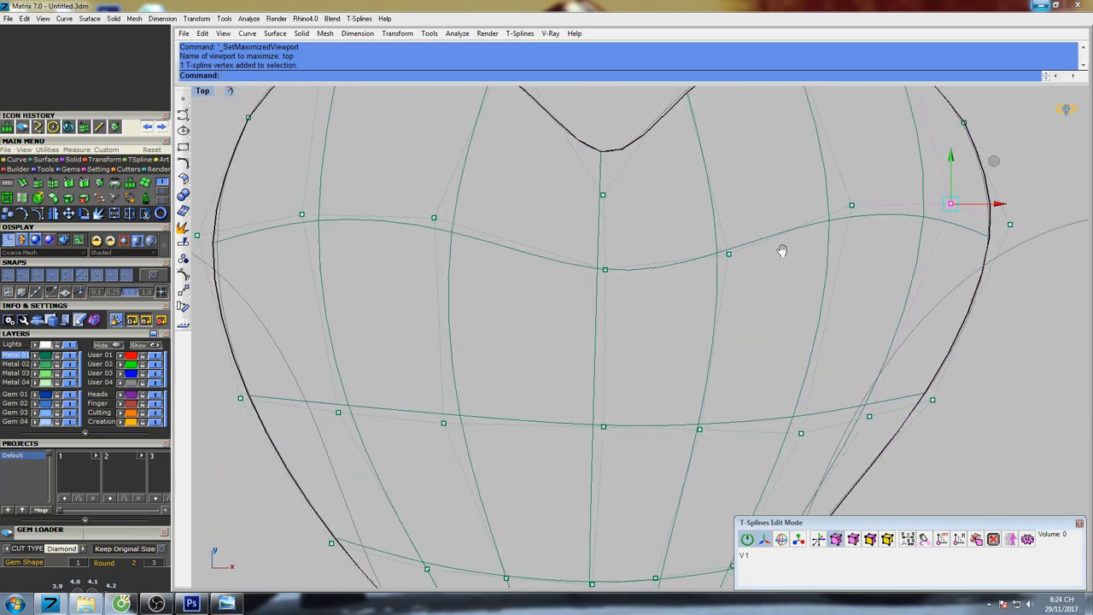
scroll(606, 264, down, 4)
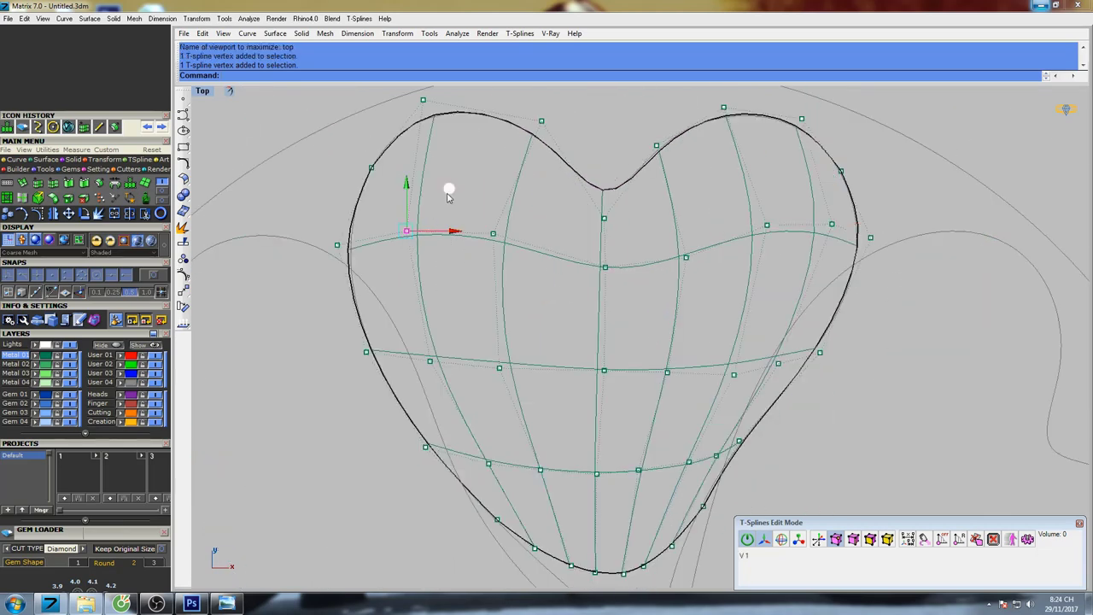
drag(448, 193, 435, 183)
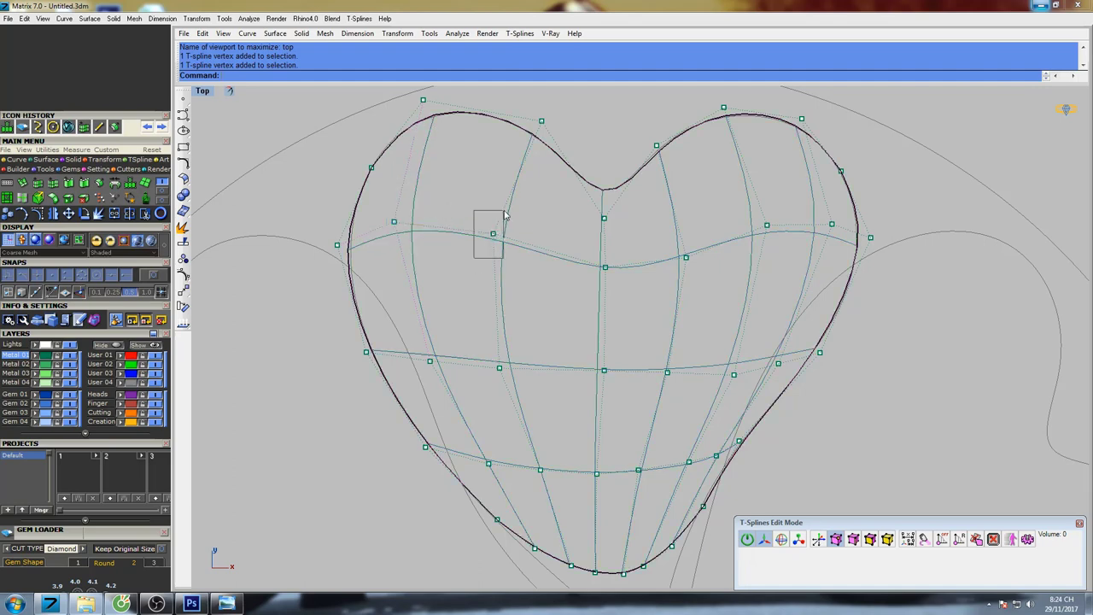
Shift two interior vertices on the heart's left half, in the row below the lobes, slightly outward.
right_drag(462, 337, 475, 252)
drag(489, 237, 482, 236)
drag(557, 243, 554, 242)
Nudge interior vertices of the same middle row outward on the heart's right half.
right_drag(705, 307, 586, 295)
click(671, 267)
scroll(686, 248, up, 8)
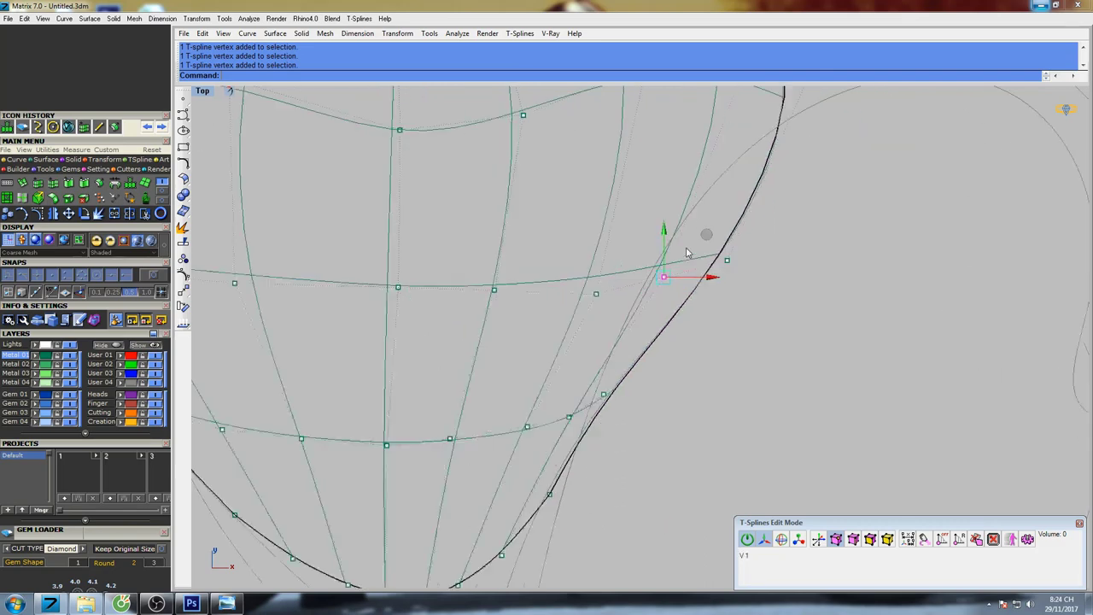
drag(695, 251, 704, 250)
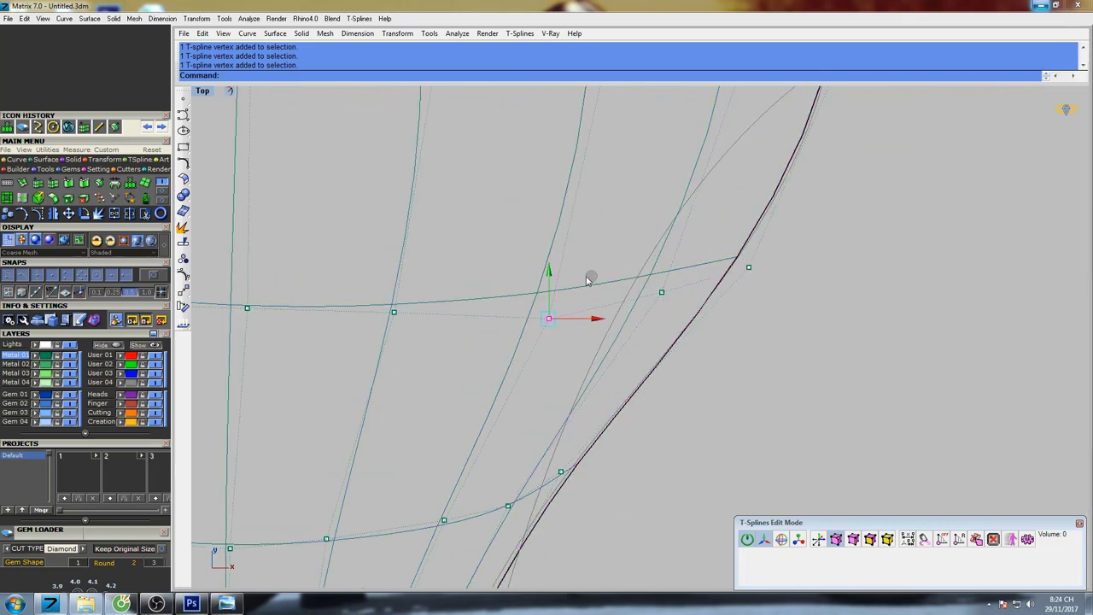
scroll(608, 275, down, 4)
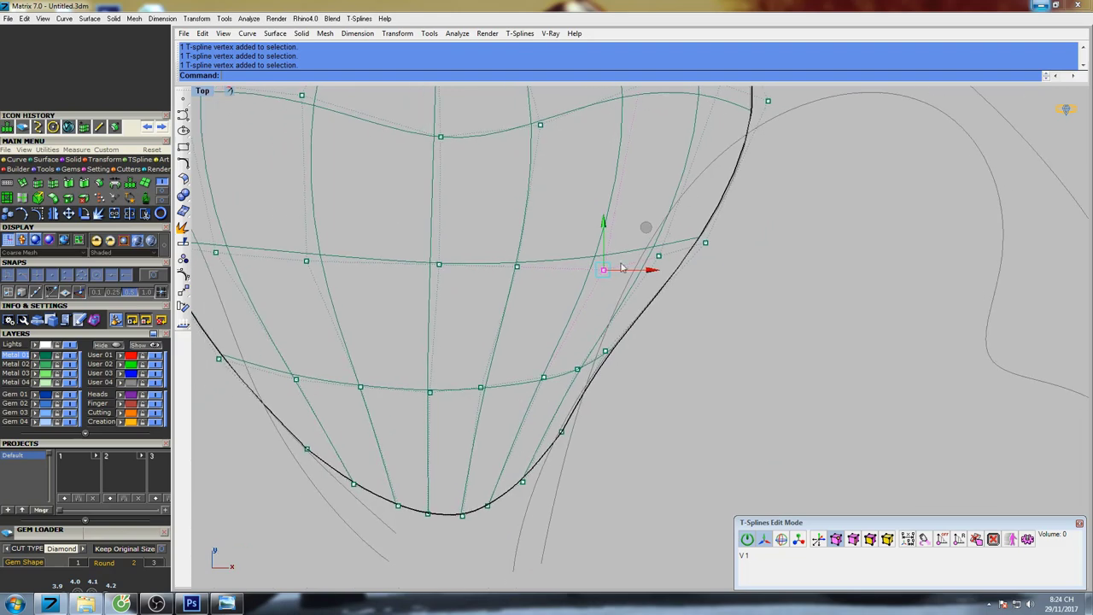
drag(561, 227, 566, 226)
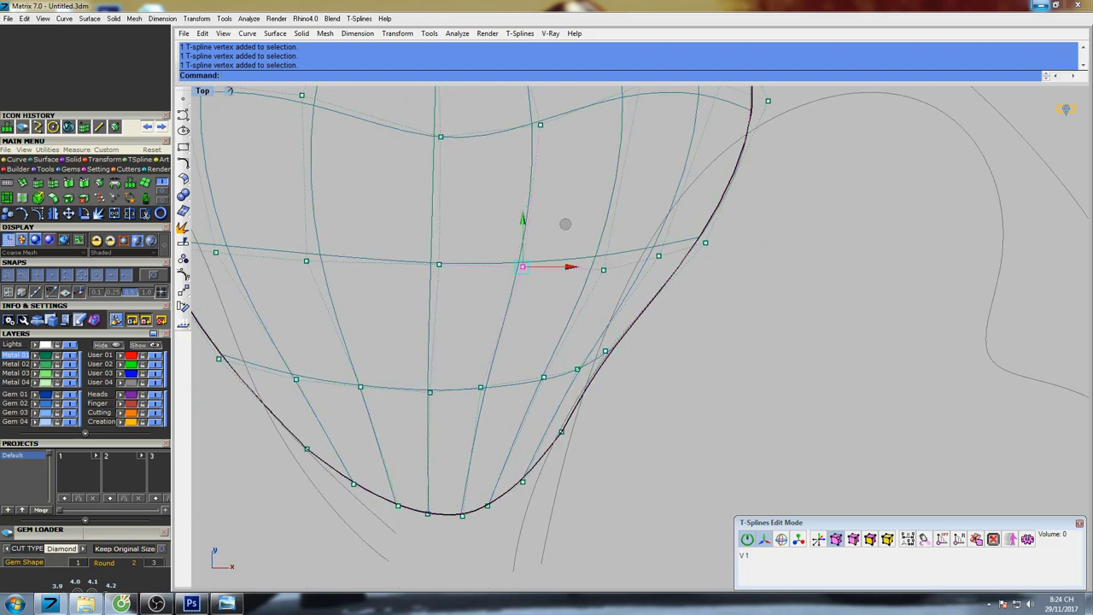
Shift the interior vertex near the right edge outward in the lower row above the heart's tip.
right_drag(556, 384, 570, 341)
scroll(564, 340, up, 6)
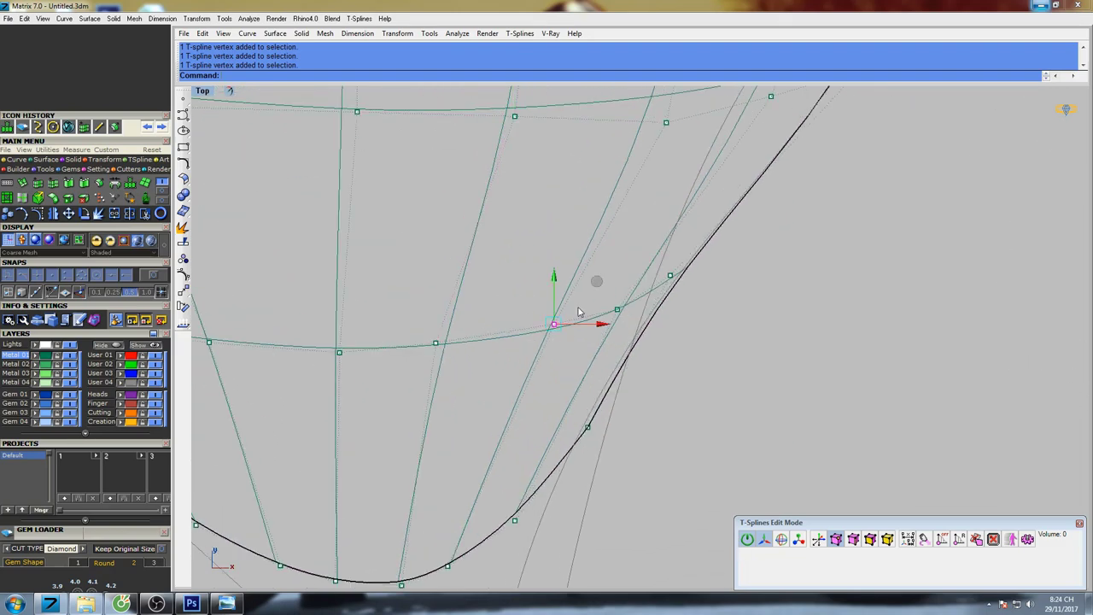
drag(598, 288, 603, 288)
scroll(572, 308, down, 6)
right_drag(449, 331, 510, 332)
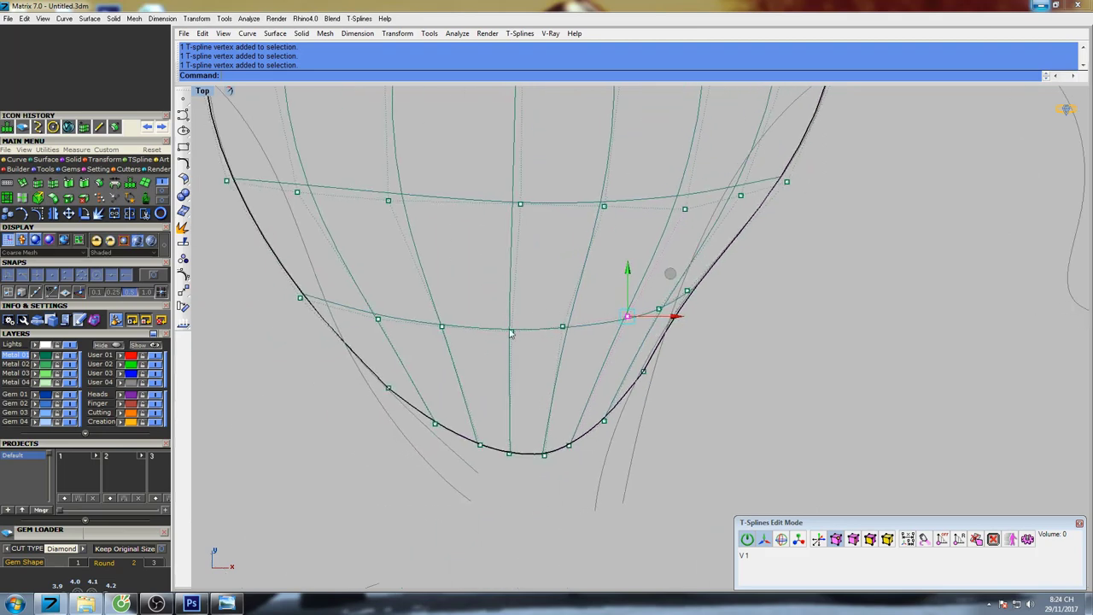
Shift the lower row's left interior vertex outward and nudge the middle-row vertex left of the centre line.
drag(491, 289, 414, 286)
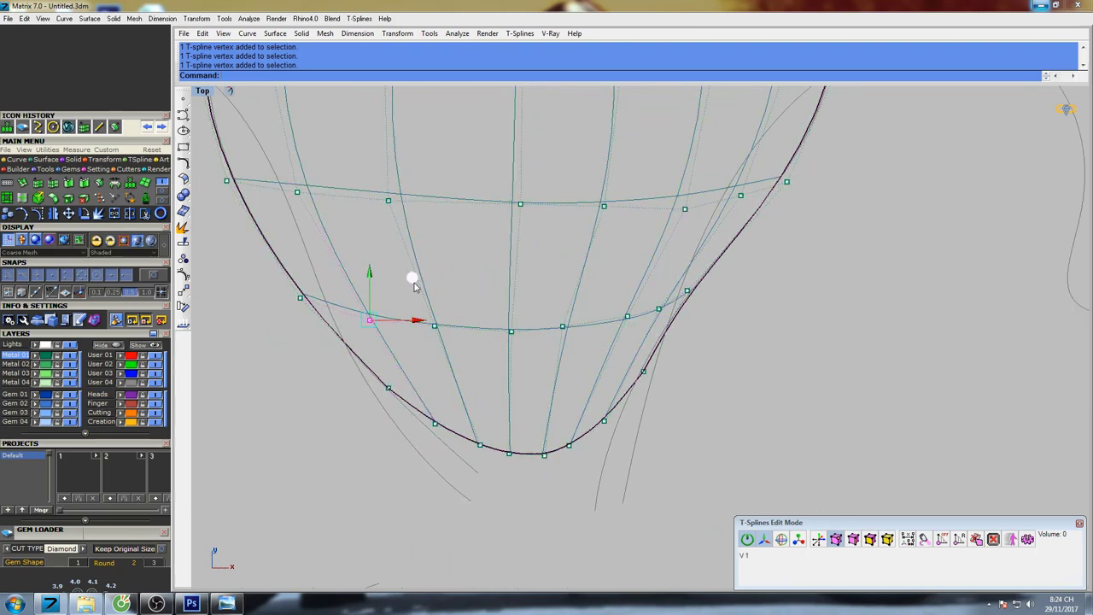
right_drag(424, 171, 435, 259)
drag(445, 247, 444, 247)
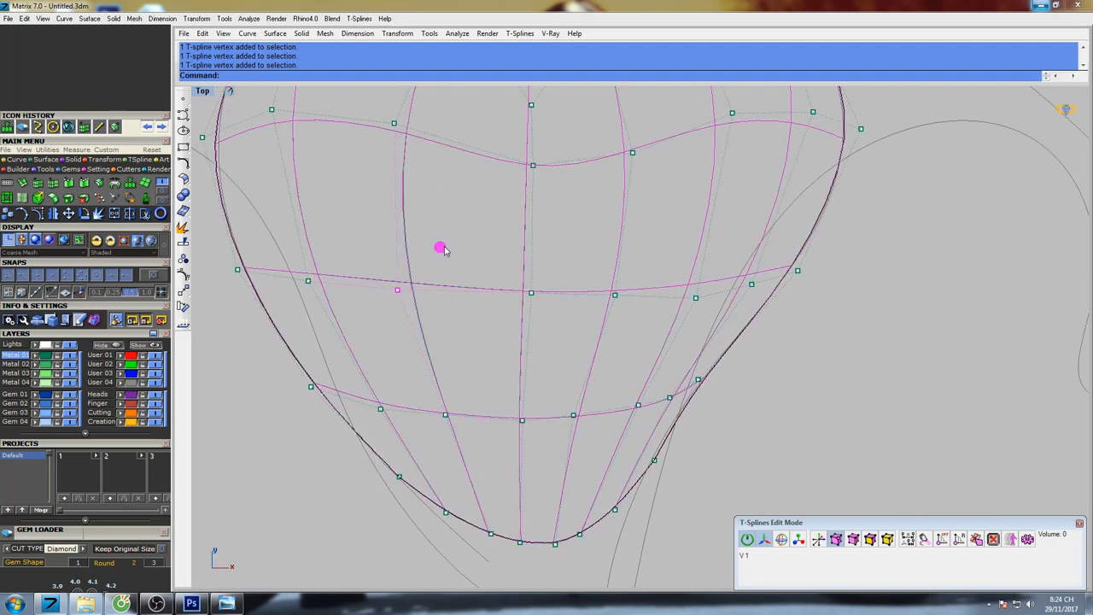
Nudge the interior middle-row vertices on the heart's left half to even out the surface lines.
drag(295, 289, 308, 288)
drag(356, 237, 351, 240)
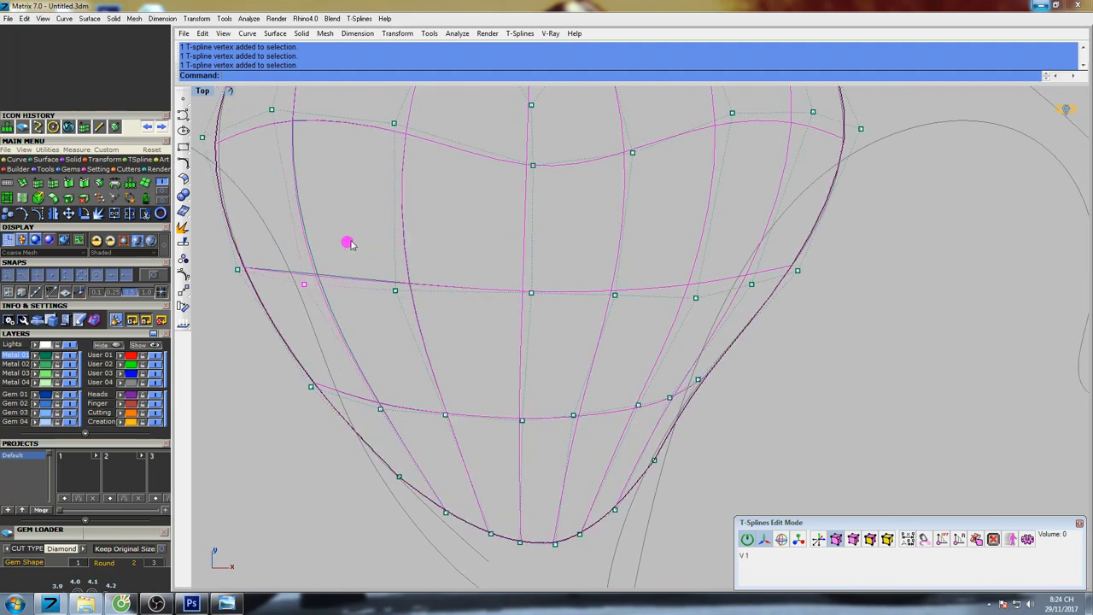
drag(375, 310, 438, 251)
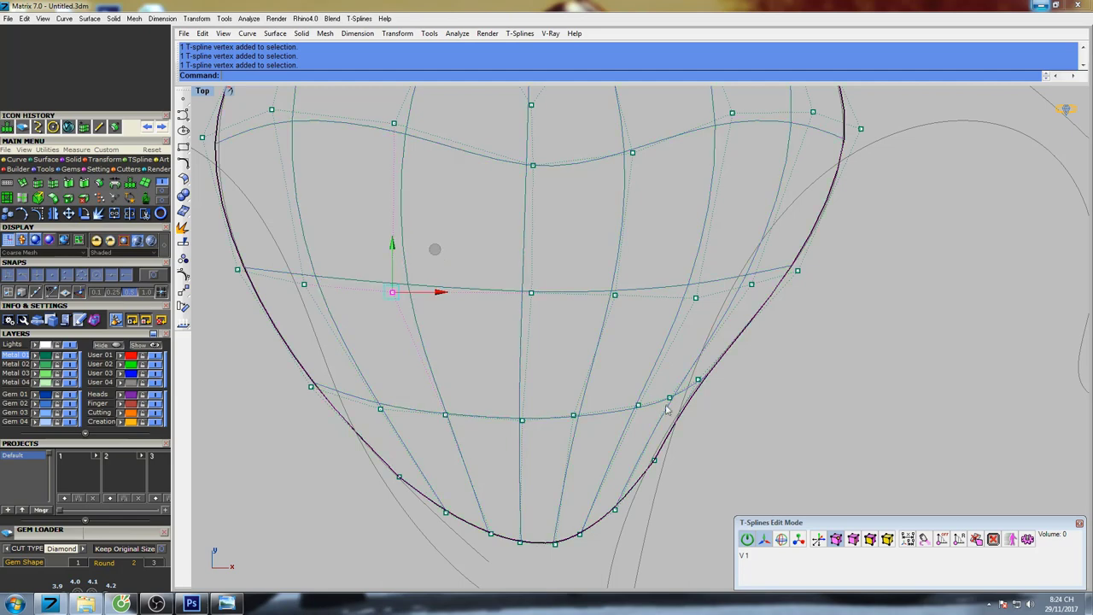
Polar-array the heart petal around the origin (0) as 6 items over 360 degrees.
click(890, 543)
right_drag(765, 365, 730, 334)
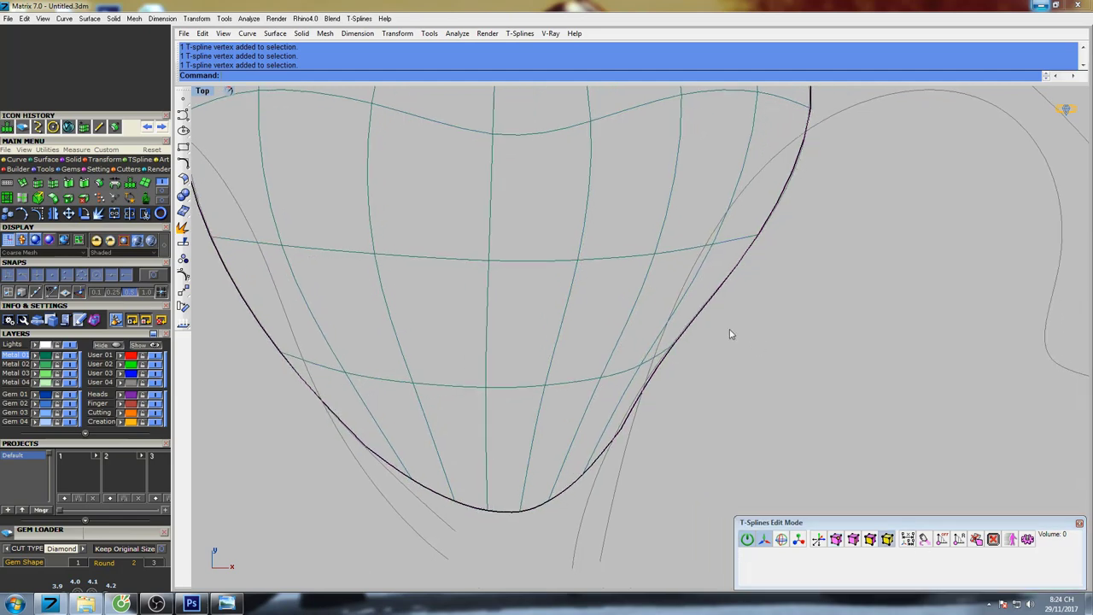
scroll(696, 318, down, 8)
click(671, 235)
right_drag(715, 274, 663, 277)
text(ar)
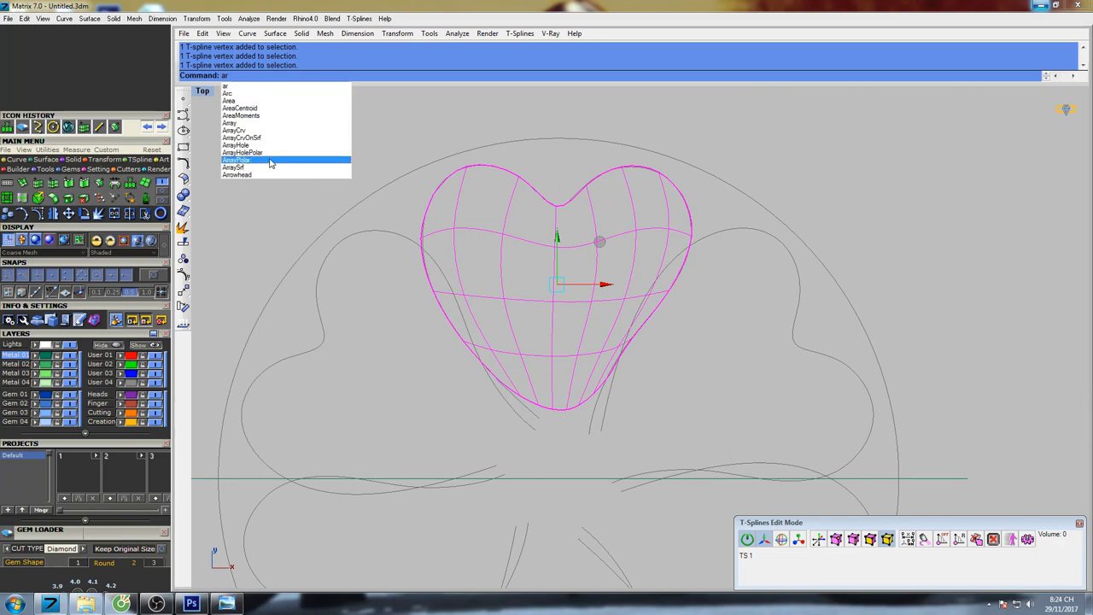
click(272, 162)
right_drag(626, 295, 576, 277)
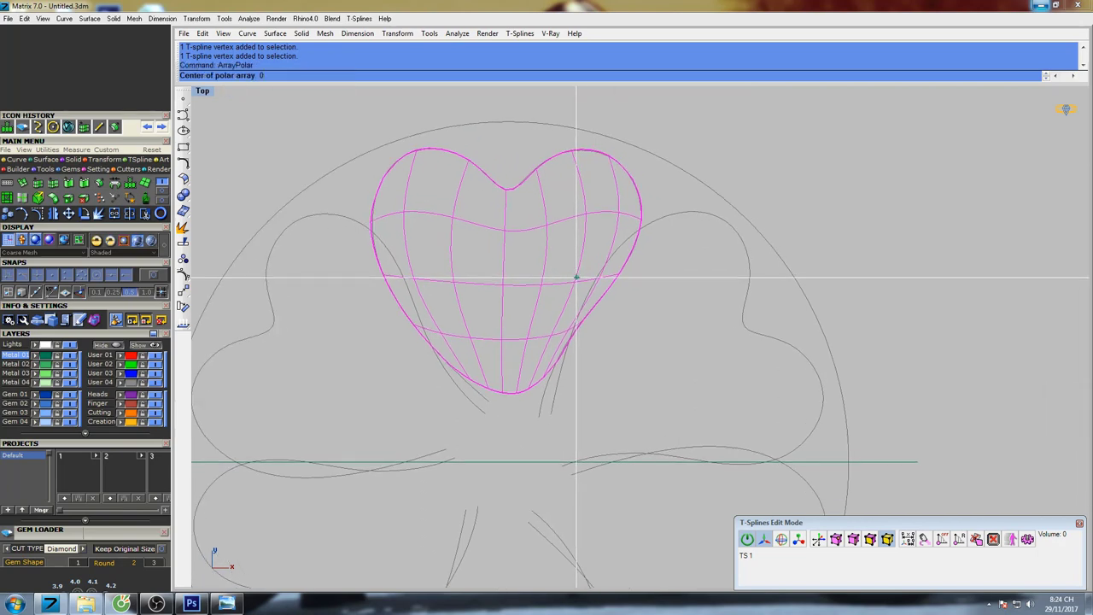
click(576, 278)
key(Return)
key(Return)
scroll(588, 277, down, 8)
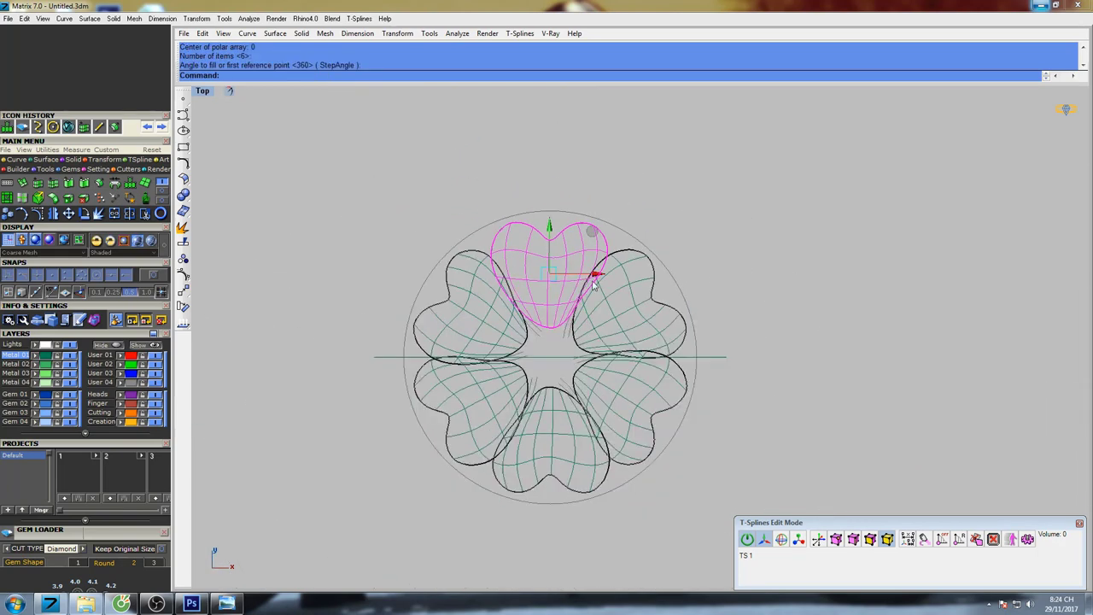
Shade the model in the Perspective view and examine the ring of petals.
text(s)
mouse_move(591, 278)
right_down()
mouse_move(541, 276)
mouse_move(571, 305)
right_up()
key(Return)
key(ctrl+F4)
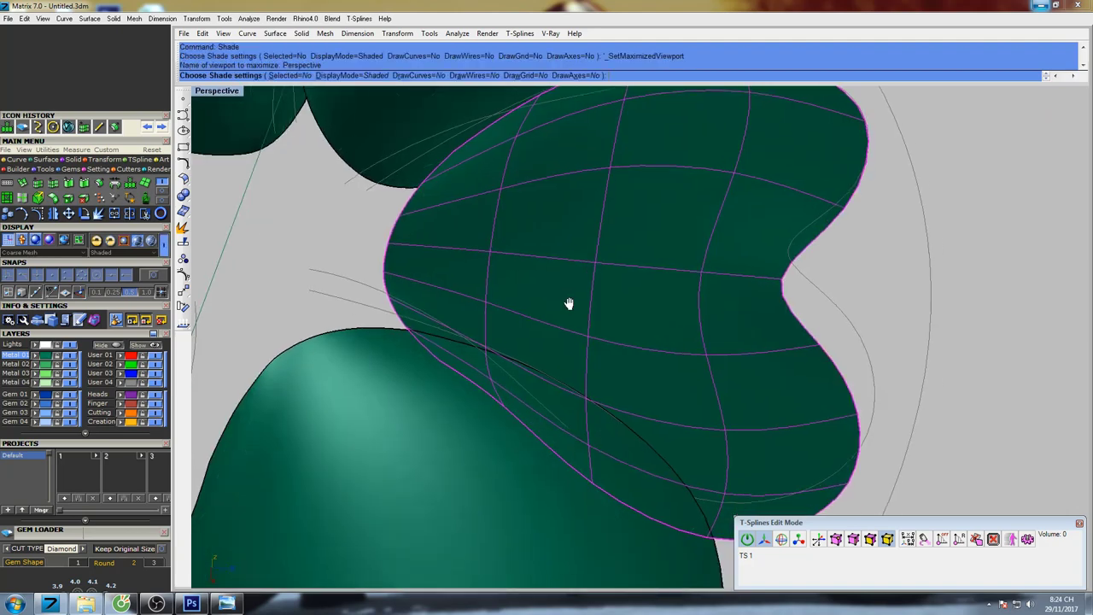
scroll(573, 309, down, 8)
right_drag(652, 327, 576, 360)
key(Escape)
key(Escape)
scroll(588, 381, down, 5)
click(593, 375)
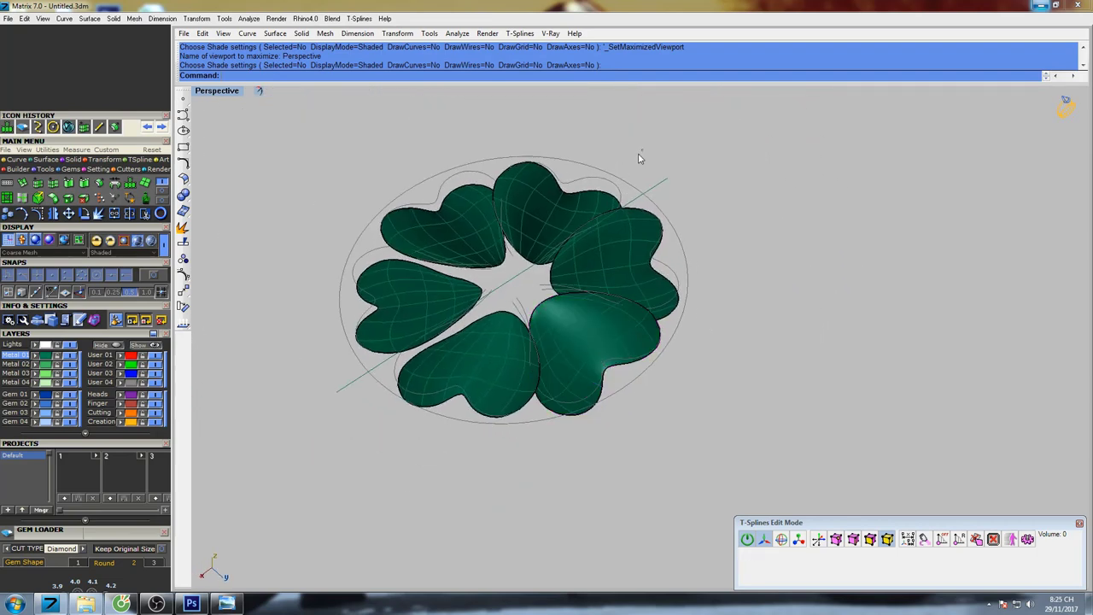
Lock the five copied petals and the straight line through the centre, leaving the original petal editable.
drag(639, 151, 449, 245)
shift+drag(498, 301, 414, 330)
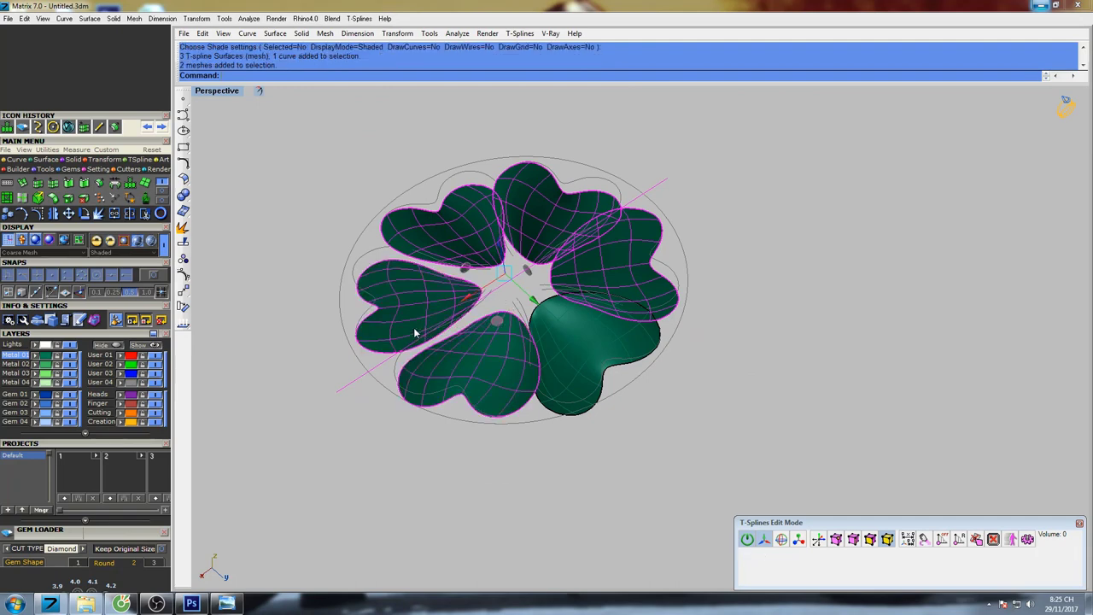
shift+right_drag(495, 340, 453, 337)
text(lo)
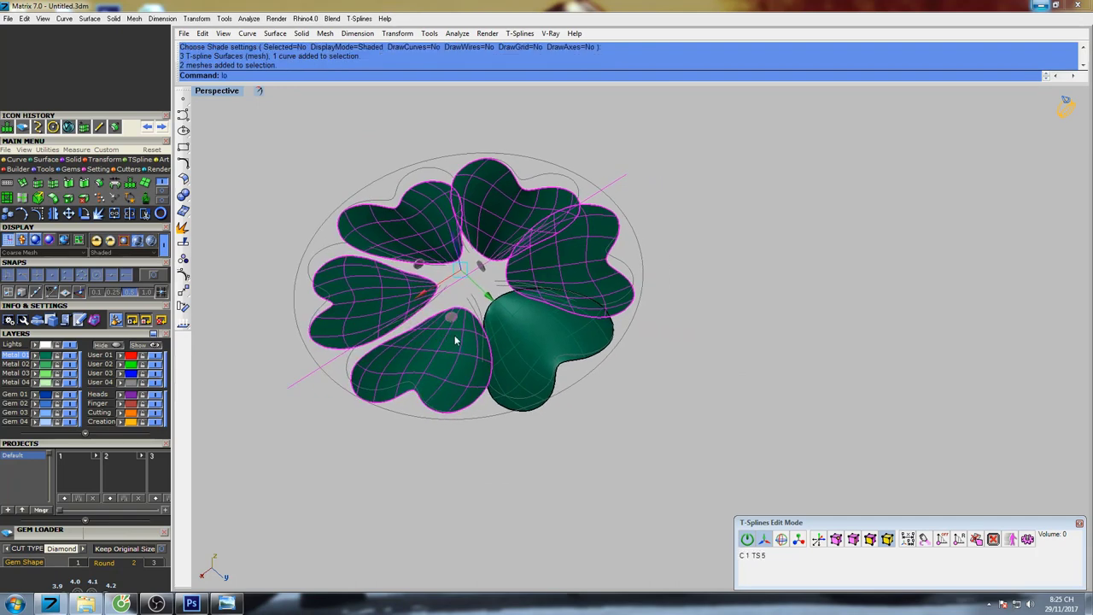
text(ck)
key(Return)
right_drag(527, 373, 531, 365)
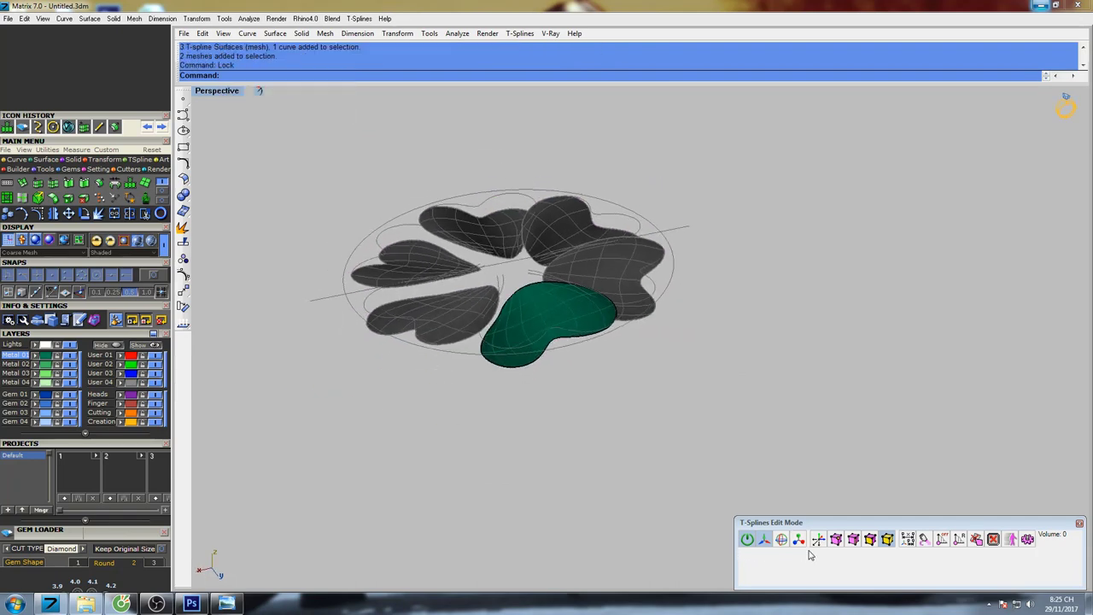
Show the unlocked petal's T-Splines vertices and examine its shape in the Front and Perspective views.
click(836, 543)
shift+right_drag(576, 331, 603, 362)
scroll(515, 406, up, 6)
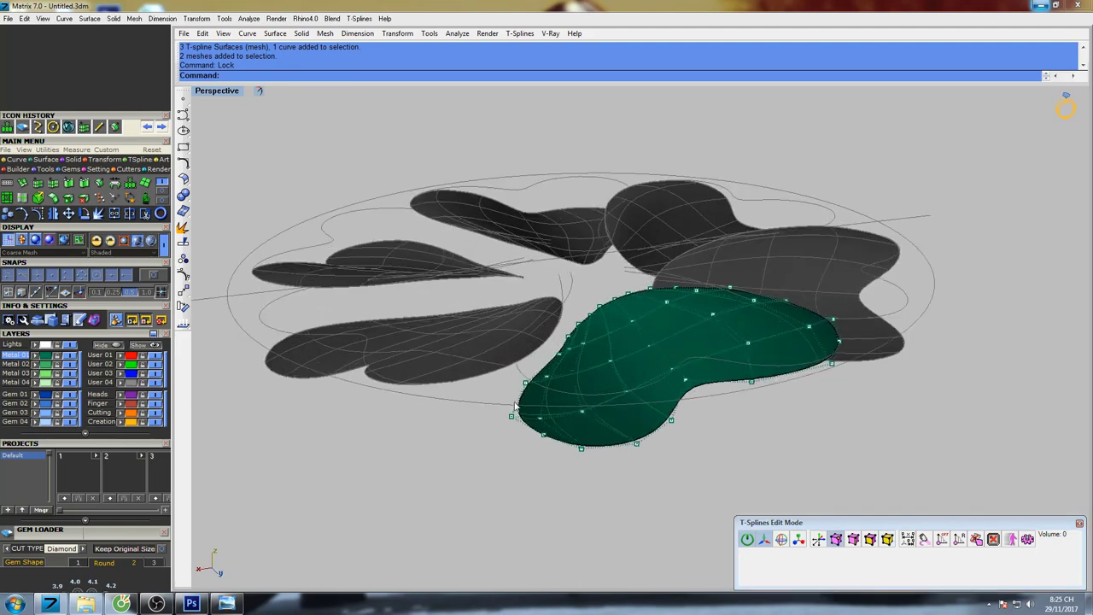
right_drag(515, 406, 555, 317)
key(ctrl+F2)
scroll(554, 318, down, 6)
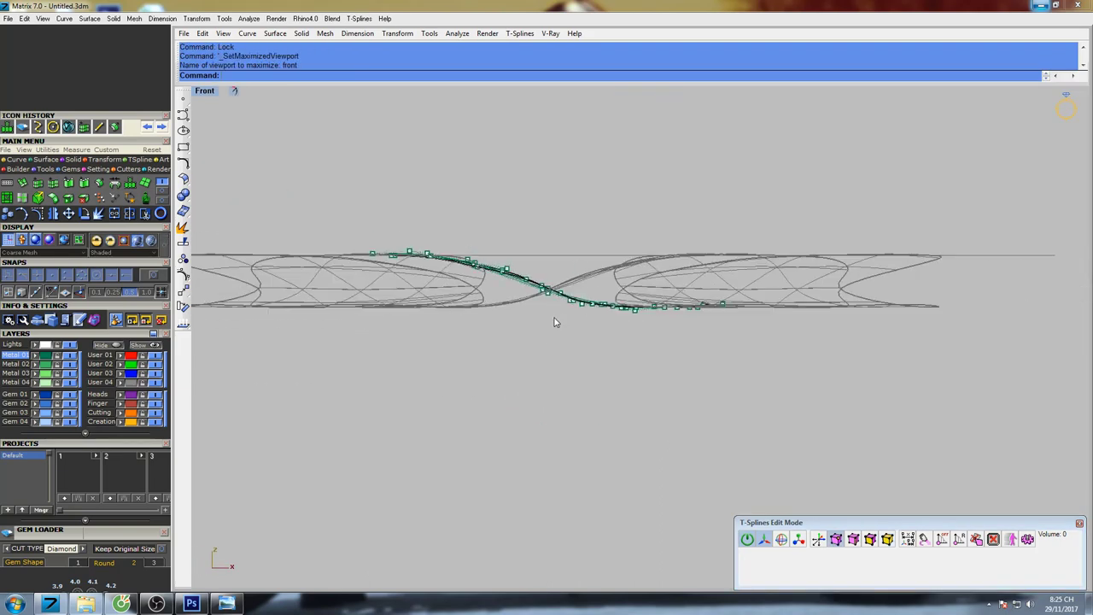
scroll(560, 317, down, 8)
text(s)
key(Return)
scroll(565, 316, up, 5)
key(Escape)
click(563, 312)
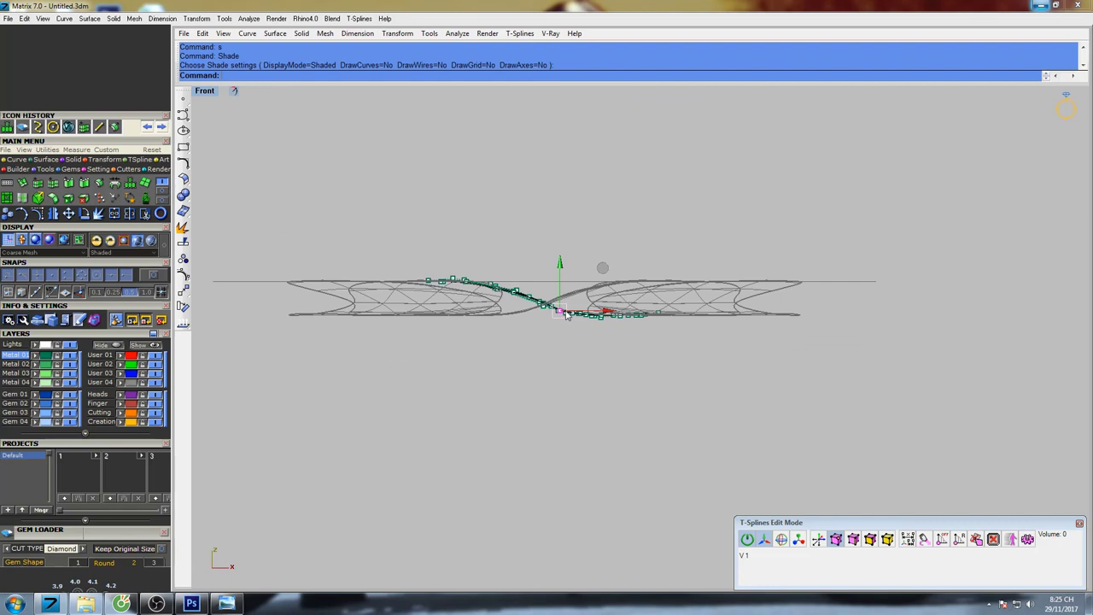
key(ctrl+F4)
mouse_move(591, 324)
right_down()
mouse_move(628, 410)
mouse_move(623, 290)
mouse_move(652, 367)
right_up()
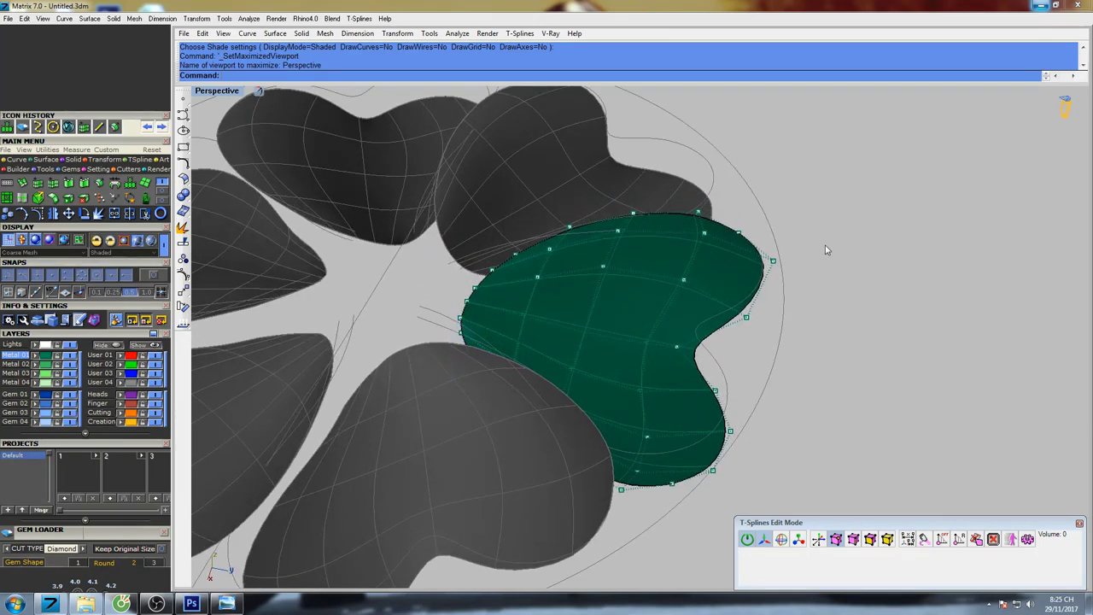
right_drag(573, 301, 606, 334)
key(F10)
shift+right_drag(304, 369, 378, 358)
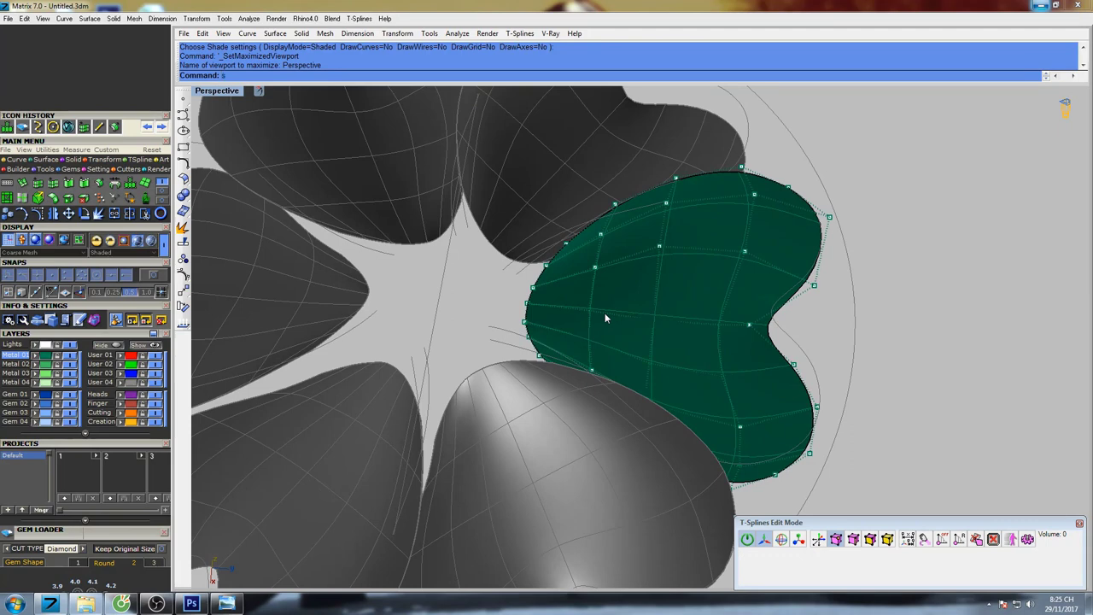
text(h)
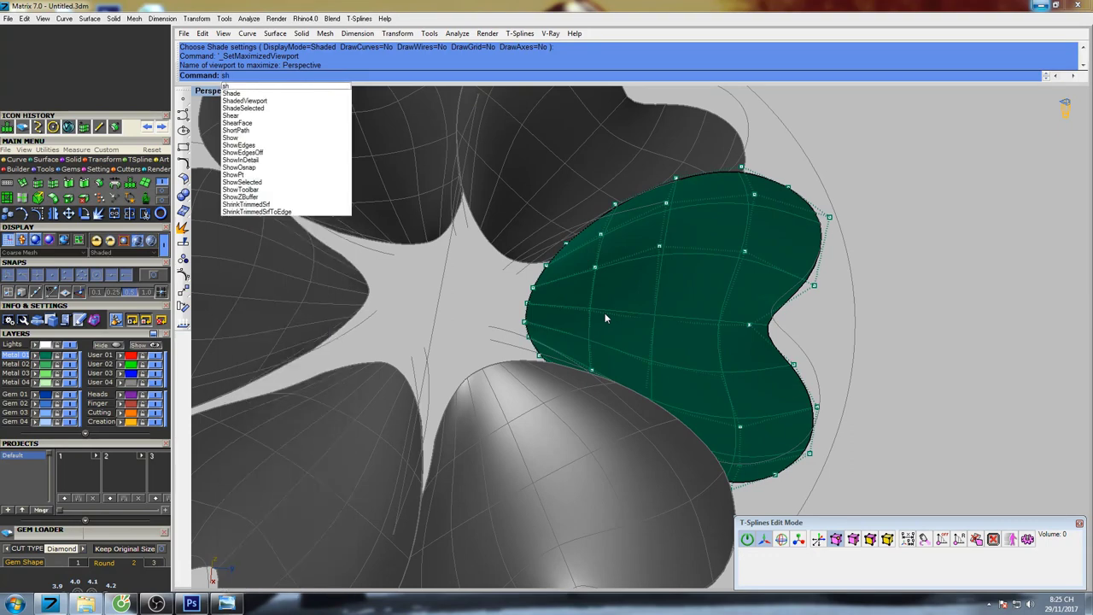
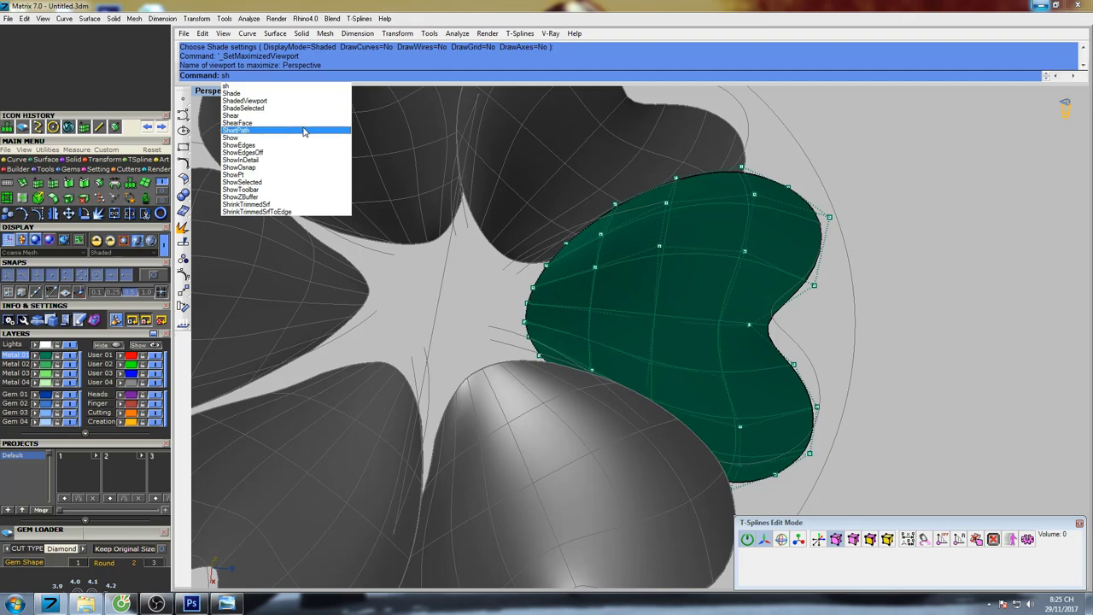
key(Escape)
Shift interior vertices of the unlocked petal, lowering the one inside its raised lobe slightly.
right_drag(653, 224, 608, 291)
scroll(615, 295, up, 8)
shift+right_drag(738, 394, 608, 306)
drag(607, 302, 611, 314)
right_drag(662, 301, 726, 299)
shift+right_drag(811, 350, 700, 315)
drag(685, 330, 705, 321)
right_drag(747, 282, 839, 275)
drag(799, 206, 797, 218)
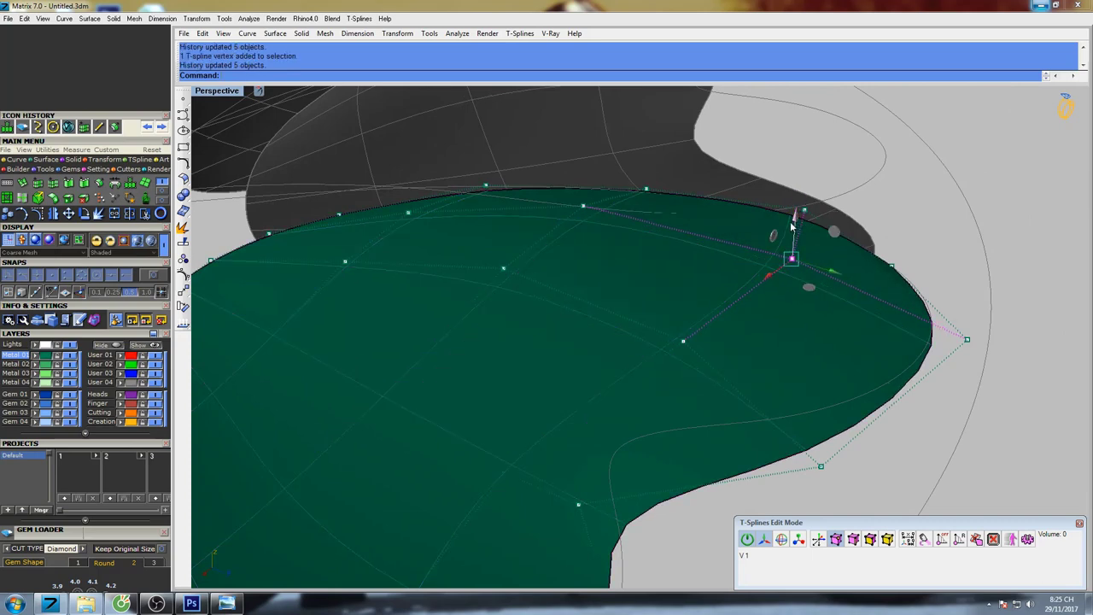
Check the petal's side profile, and look at the jewellery reference photo in Windows Photo Viewer.
scroll(782, 234, down, 6)
right_drag(764, 261, 769, 228)
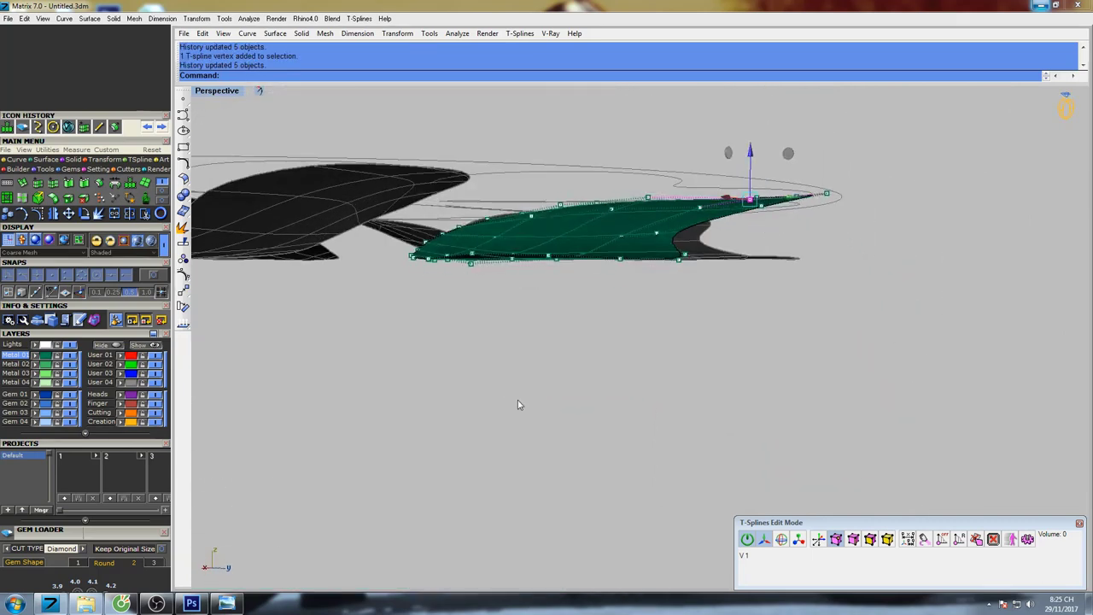
click(226, 604)
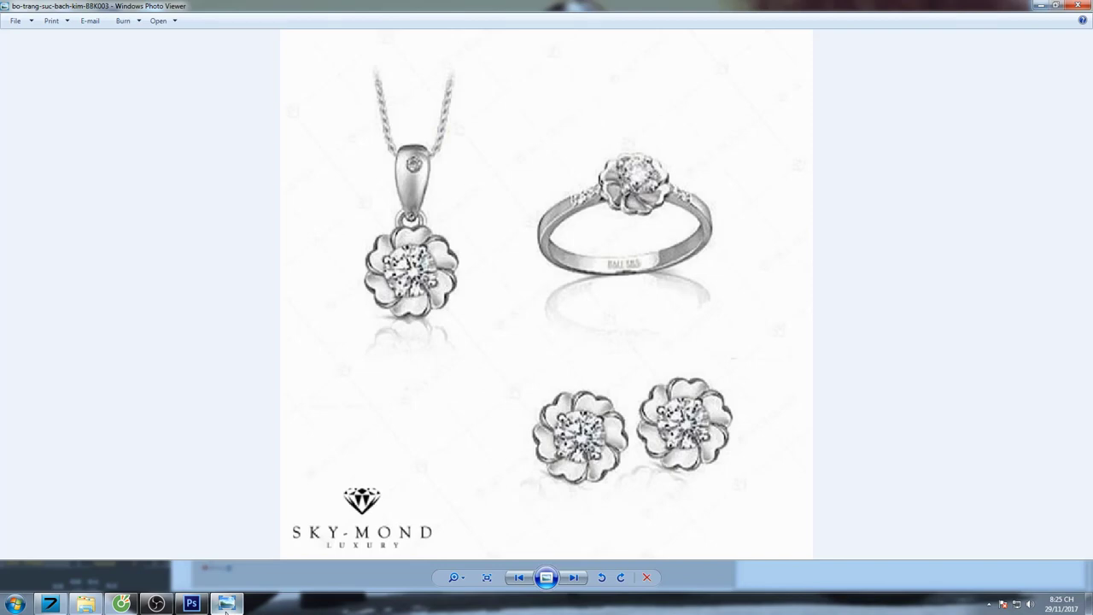
click(226, 612)
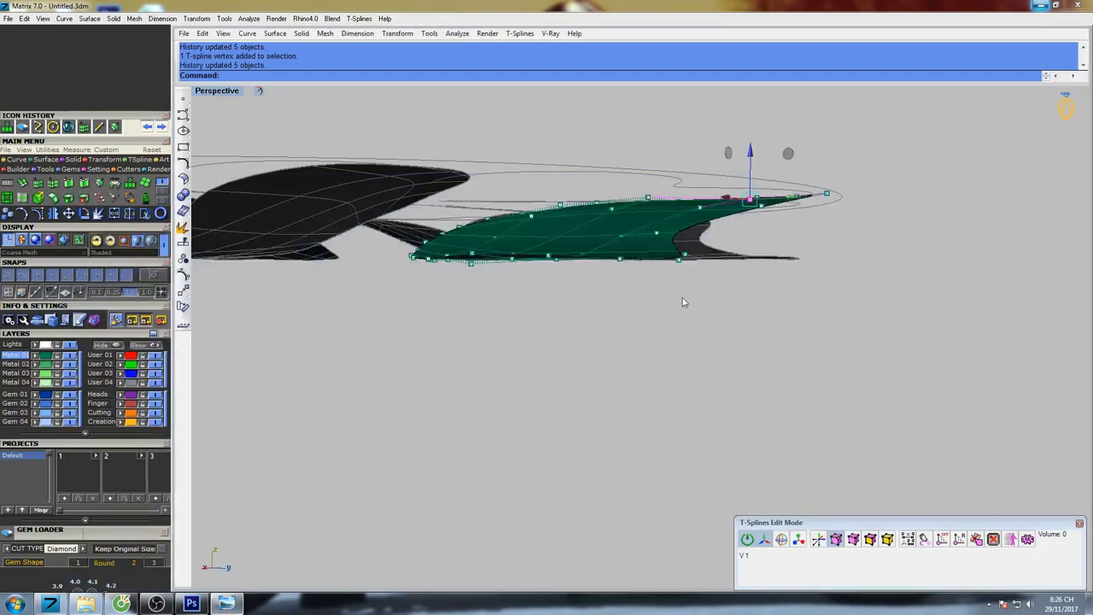
Select the ten outer edges around the petal's two lobes and raise them vertically to curl the rim upward.
right_drag(684, 302, 722, 347)
scroll(685, 355, down, 2)
click(855, 543)
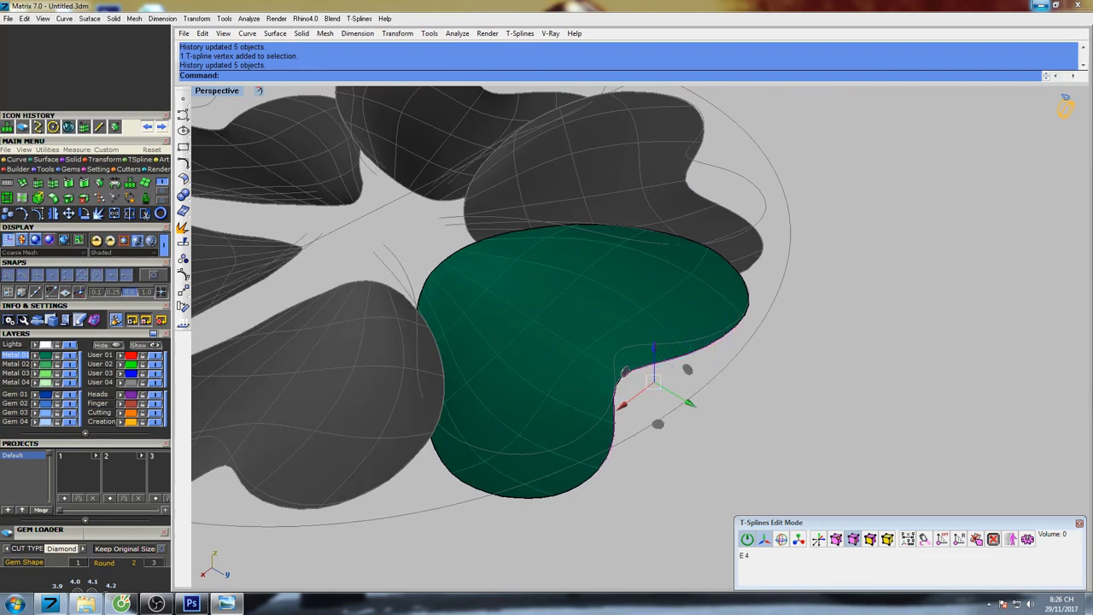
right_drag(645, 370, 593, 356)
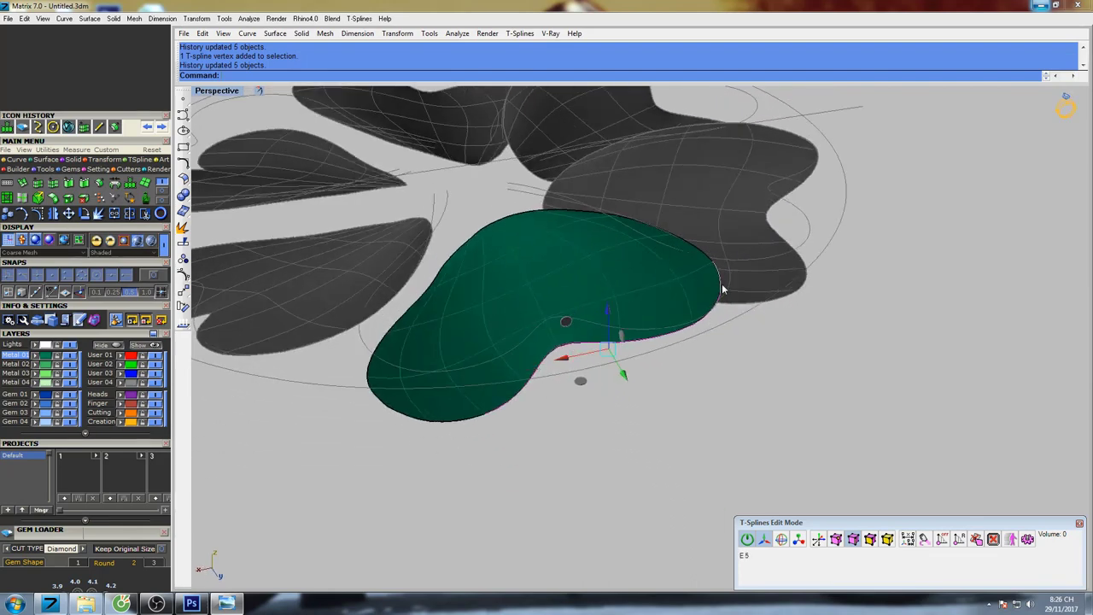
mouse_move(717, 305)
right_down()
mouse_move(709, 316)
mouse_move(701, 301)
right_up()
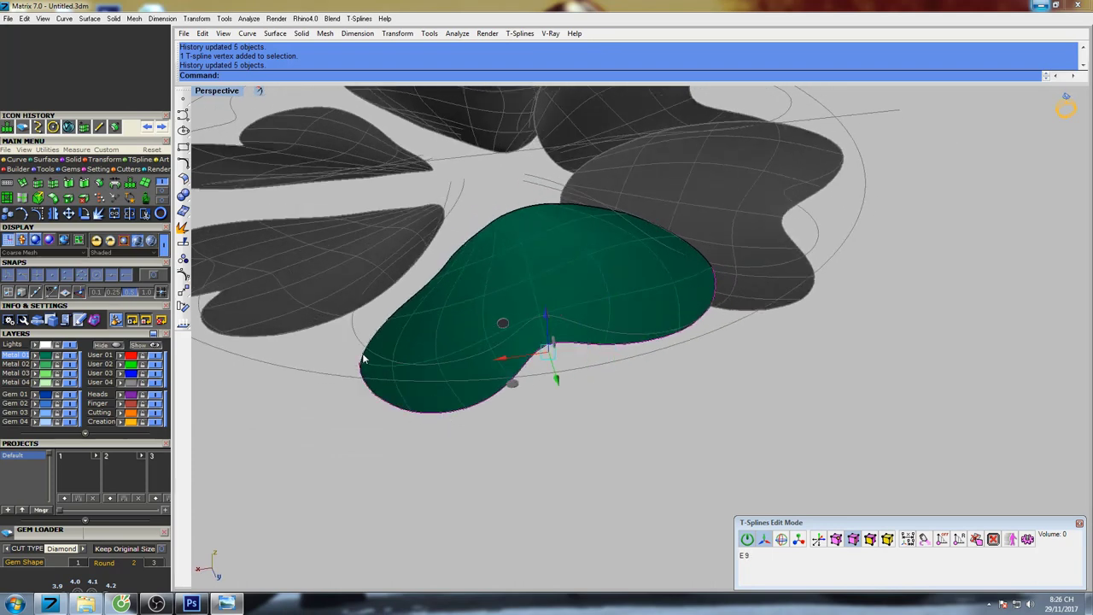
right_drag(556, 335, 591, 297)
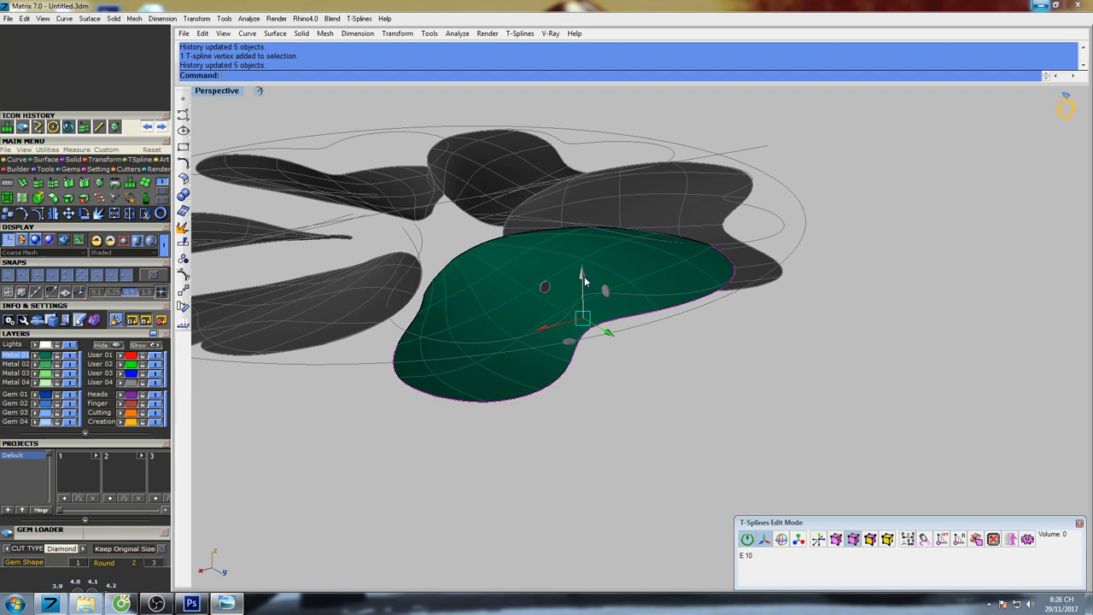
drag(585, 281, 580, 239)
Inspect the curled petals and raise the ten selected rim edges slightly further in the Front view.
right_drag(676, 272, 793, 307)
scroll(726, 329, down, 5)
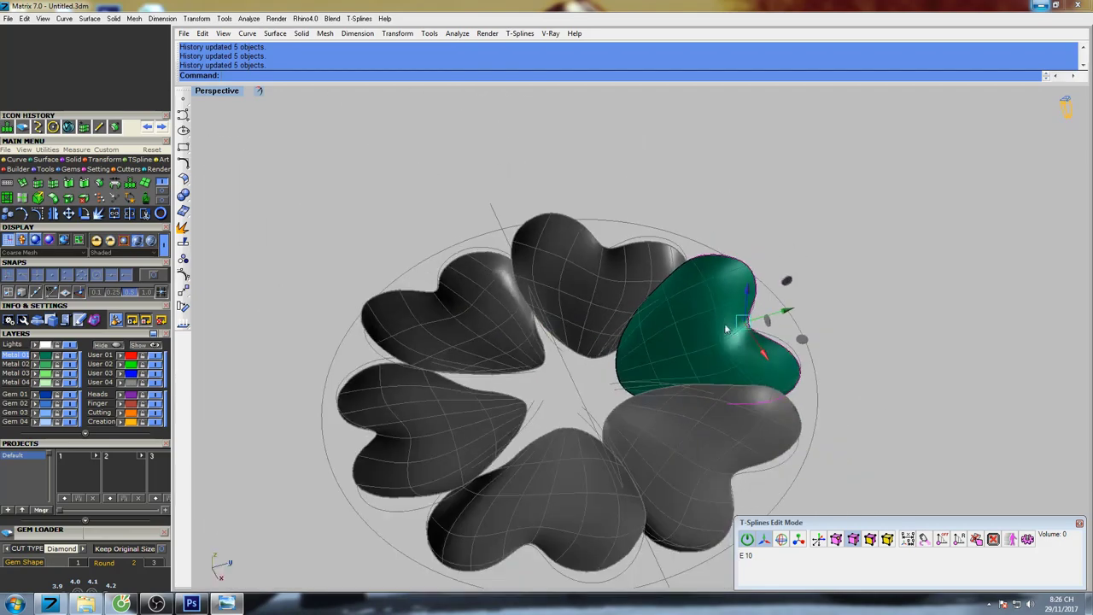
shift+right_drag(726, 329, 686, 315)
right_drag(649, 351, 811, 316)
right_drag(714, 287, 792, 257)
key(F2)
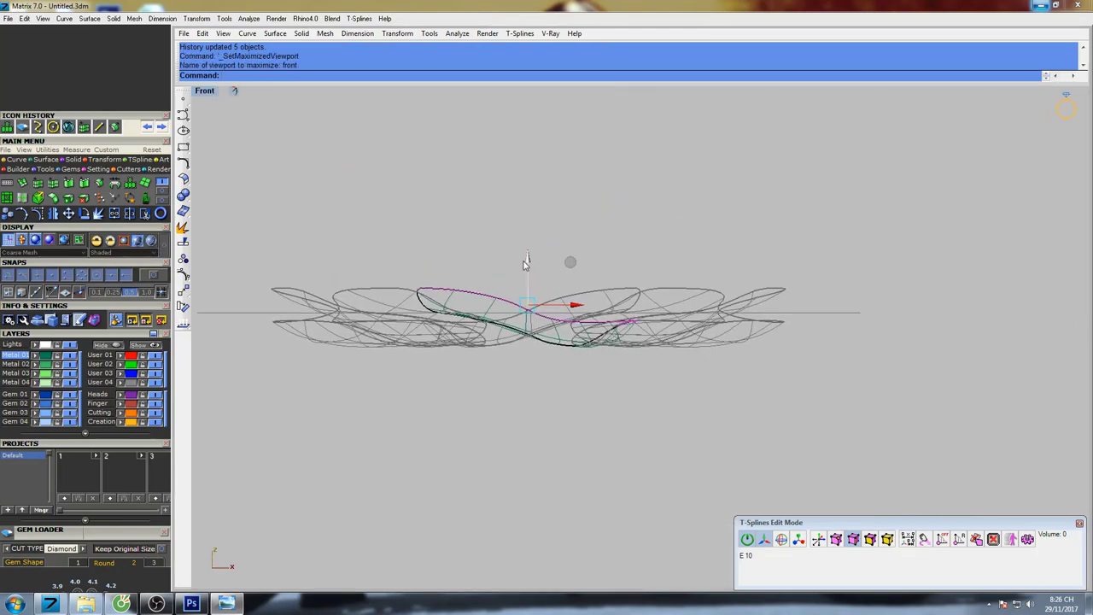
drag(527, 256, 527, 248)
scroll(543, 258, down, 6)
right_drag(628, 247, 604, 255)
key(F4)
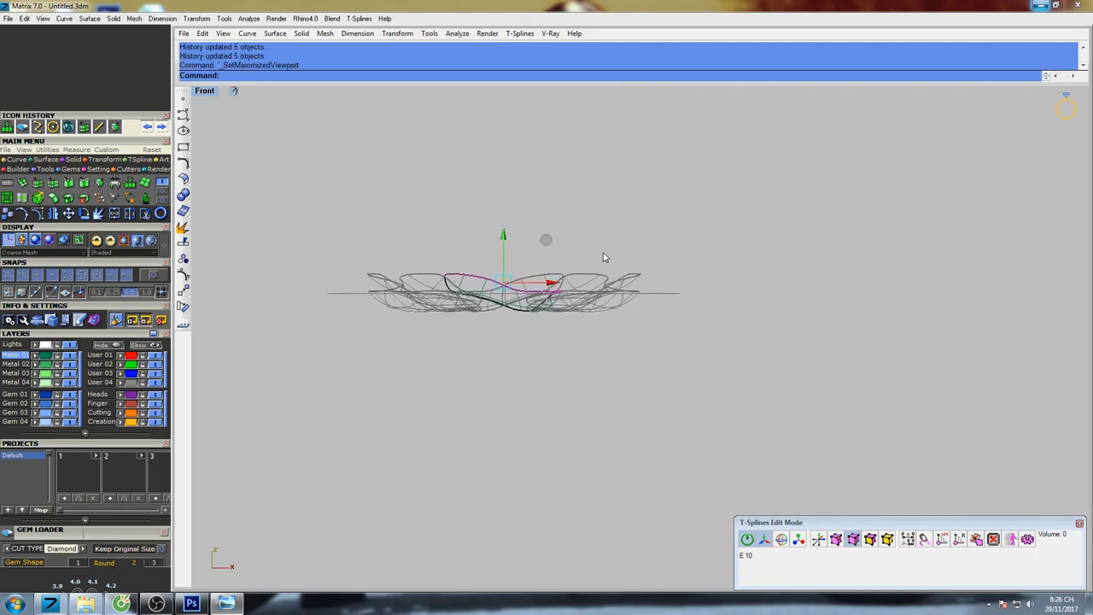
In the Front view, raise one rim vertex on the petal's higher lobe slightly and lower the lobe's outermost rim vertex.
mouse_move(615, 314)
right_down()
mouse_move(603, 374)
mouse_move(613, 316)
right_up()
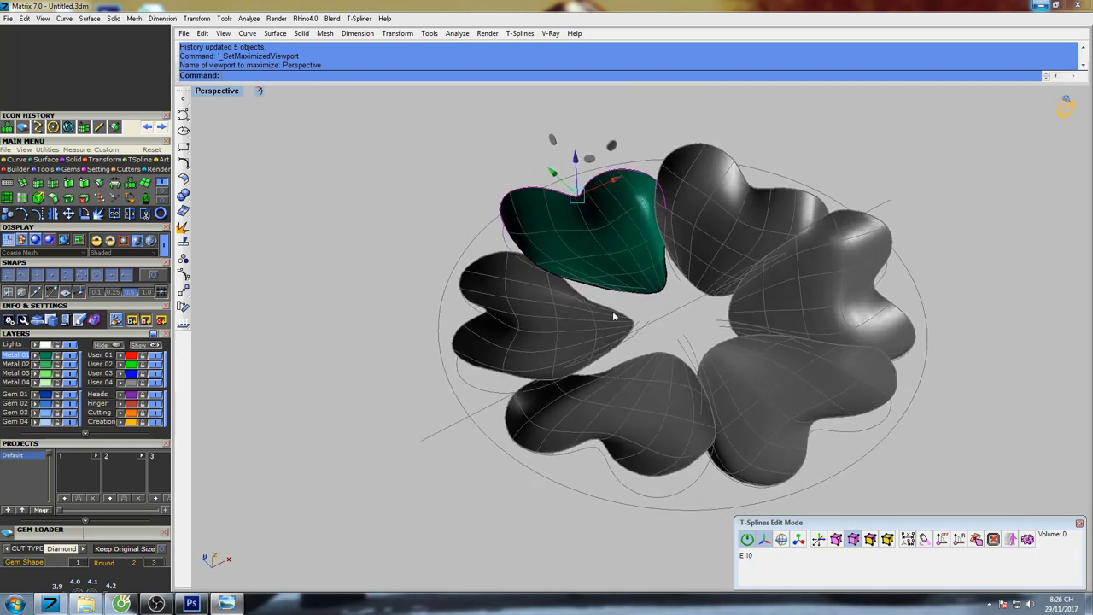
scroll(612, 277, up, 6)
right_drag(612, 275, 557, 279)
scroll(542, 285, down, 6)
click(836, 541)
scroll(485, 280, up, 7)
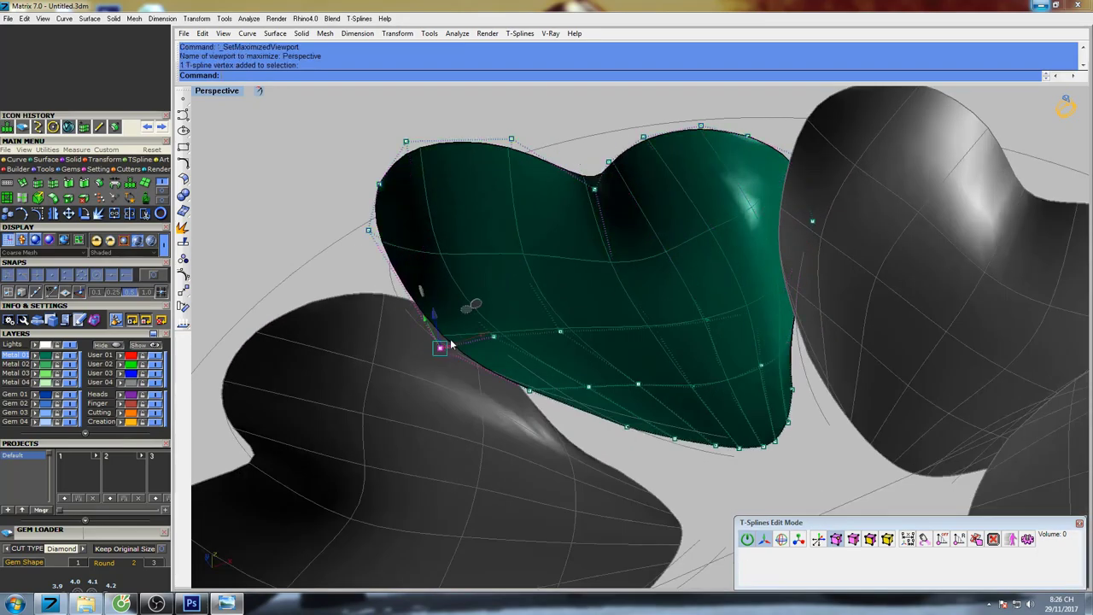
right_drag(451, 344, 678, 288)
key(ctrl+F2)
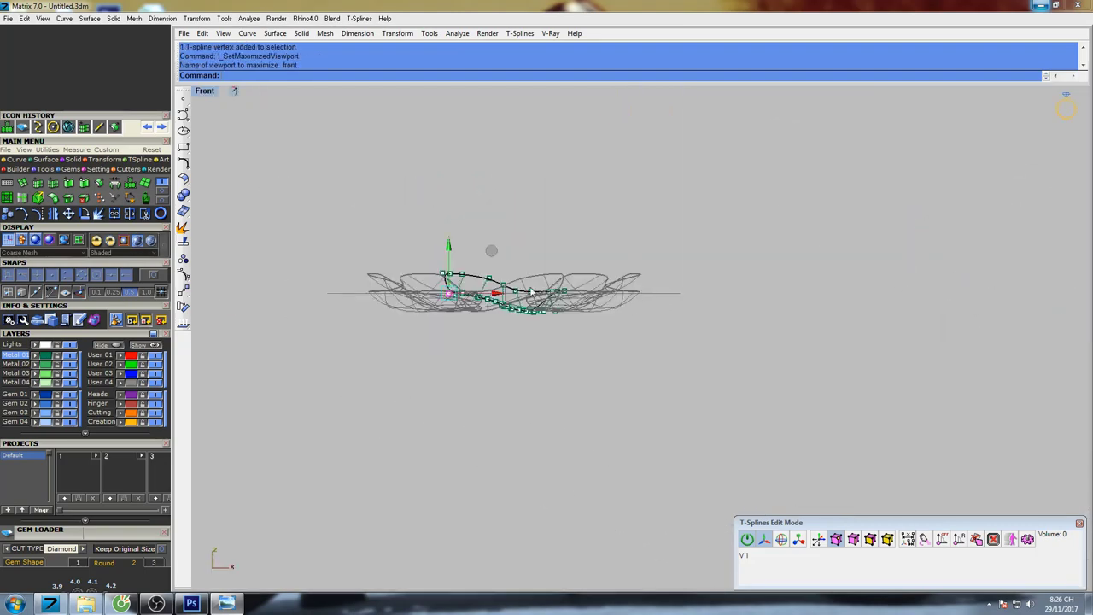
scroll(531, 292, up, 6)
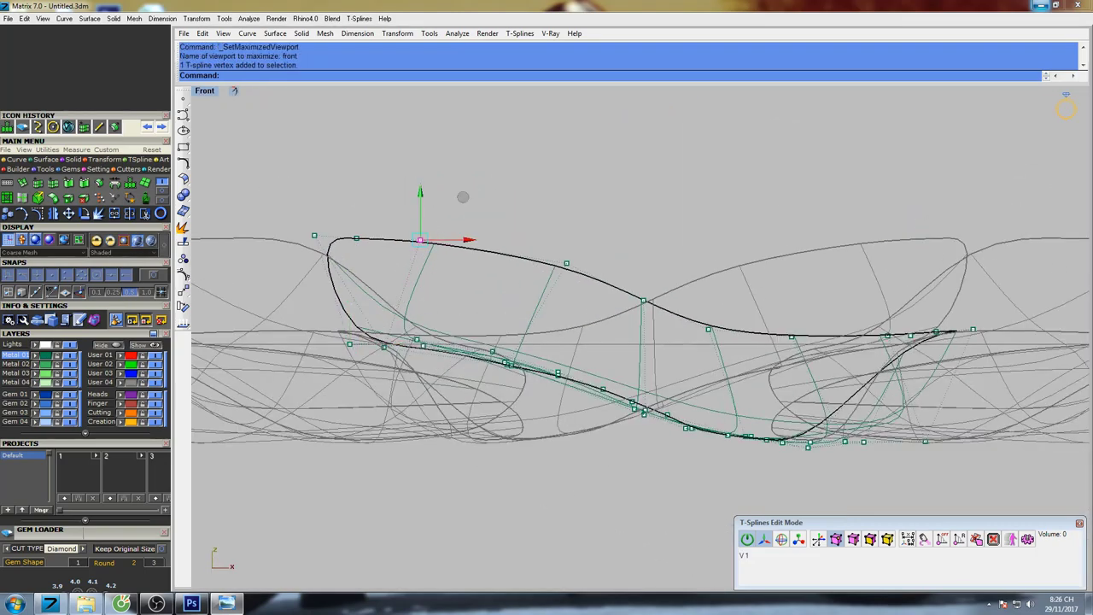
drag(420, 198, 421, 189)
scroll(324, 237, up, 8)
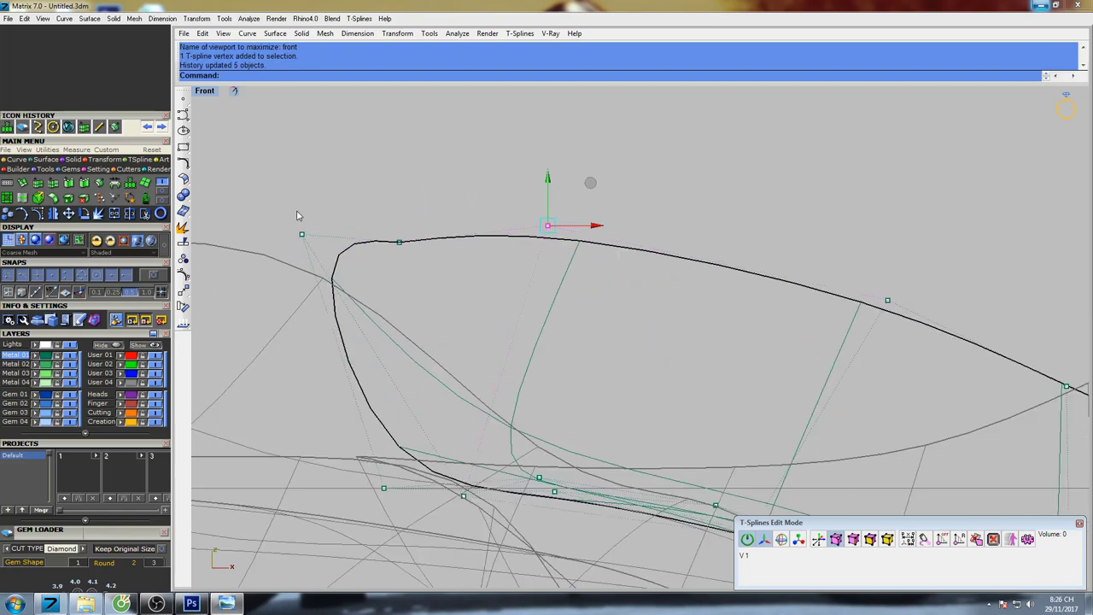
drag(304, 194, 305, 221)
scroll(414, 241, down, 6)
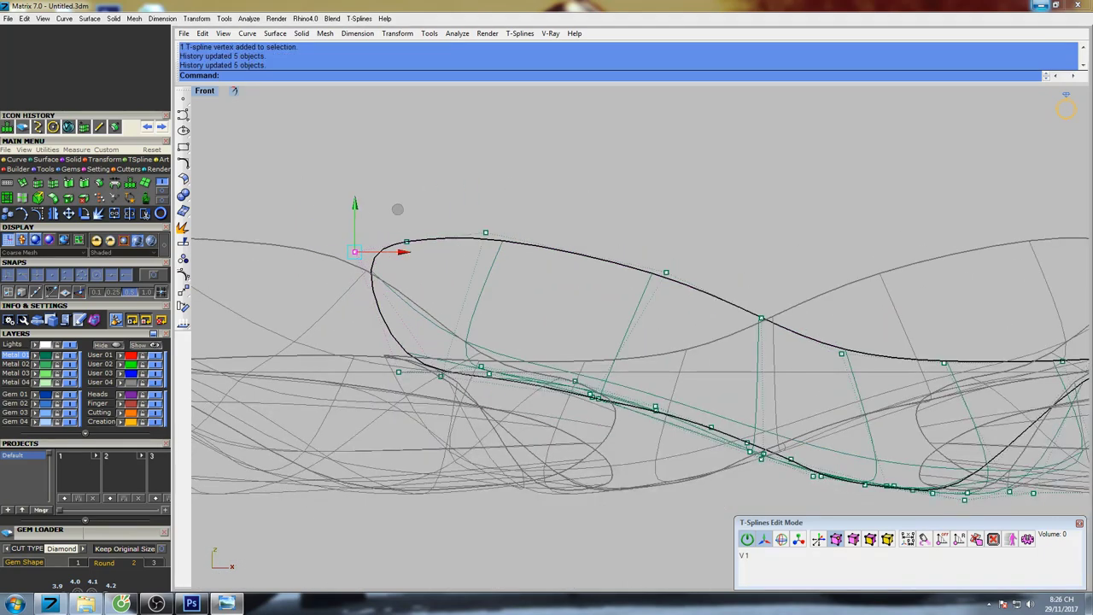
In the Front view, raise the higher lobe's top rim vertex slightly and lower the lower lobe's mid-rim vertex slightly.
drag(488, 191, 487, 188)
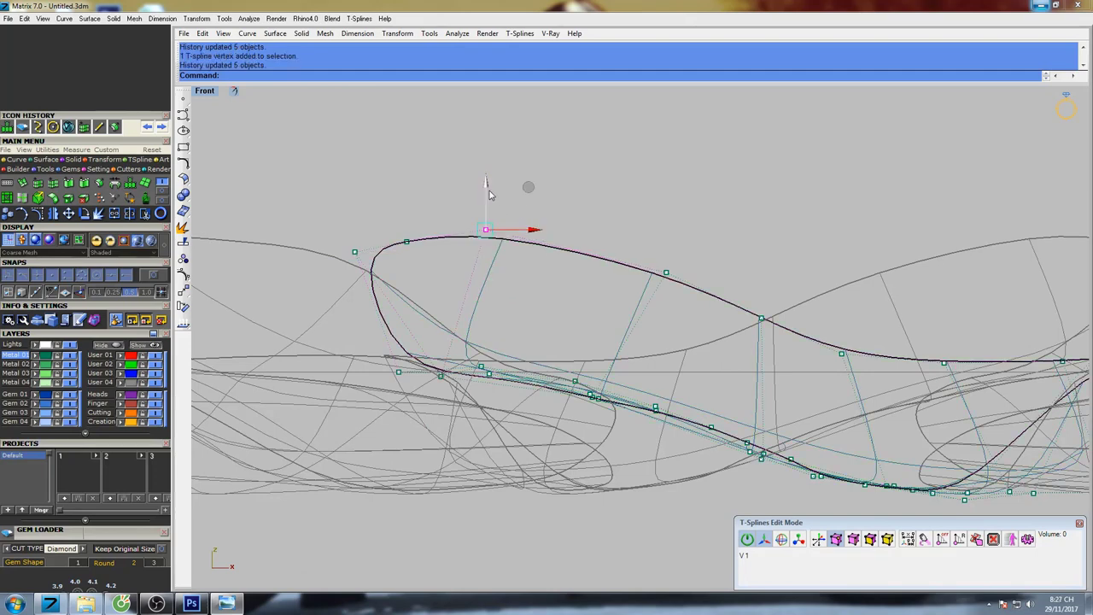
right_drag(652, 286, 556, 245)
right_drag(793, 391, 554, 330)
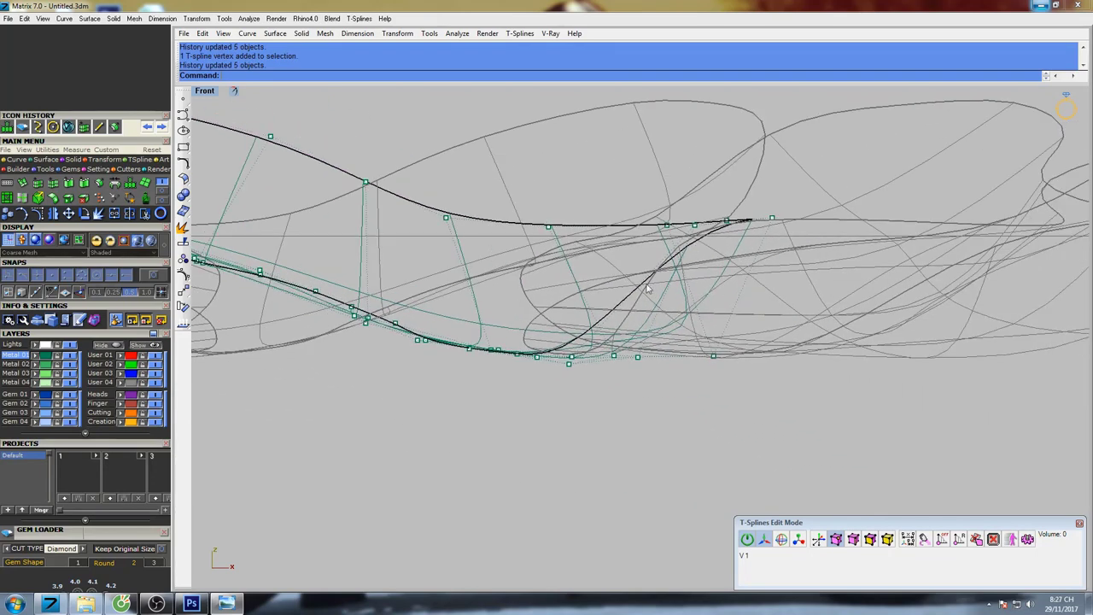
right_drag(702, 241, 726, 280)
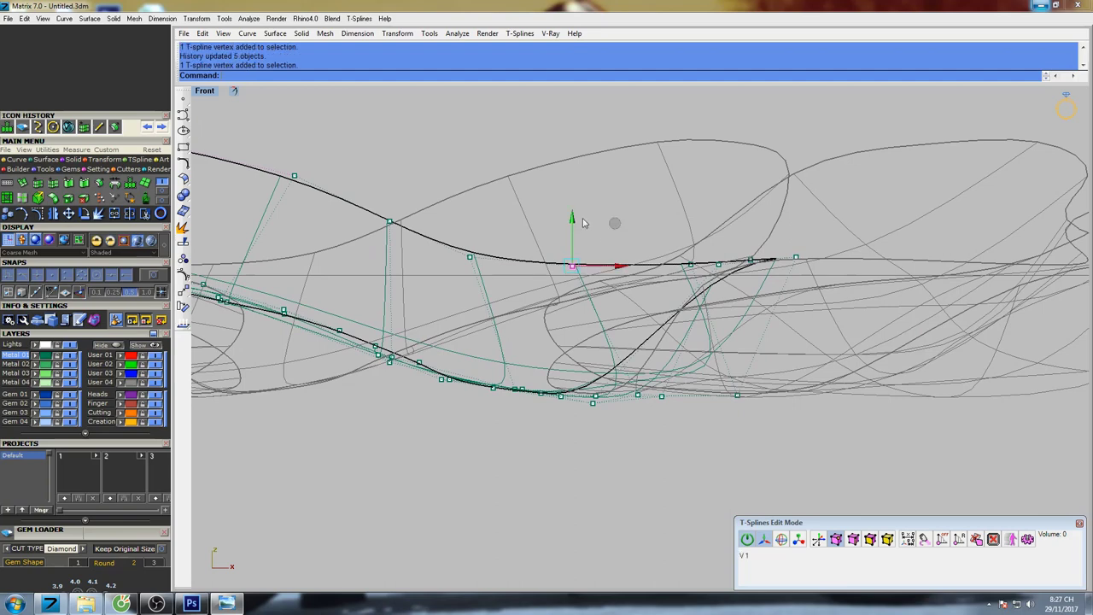
drag(574, 219, 578, 226)
right_drag(629, 255, 588, 260)
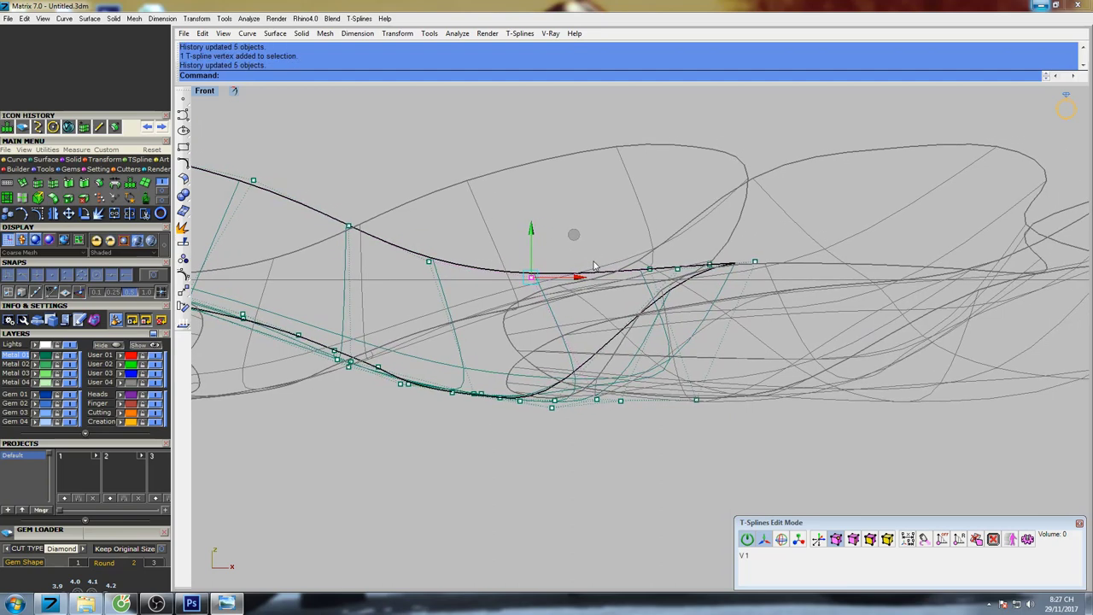
In the Right view, raise the rim vertex behind the petal's upturned outer end slightly.
key(ctrl+F3)
right_drag(608, 301, 548, 308)
scroll(549, 308, down, 8)
right_drag(755, 254, 712, 254)
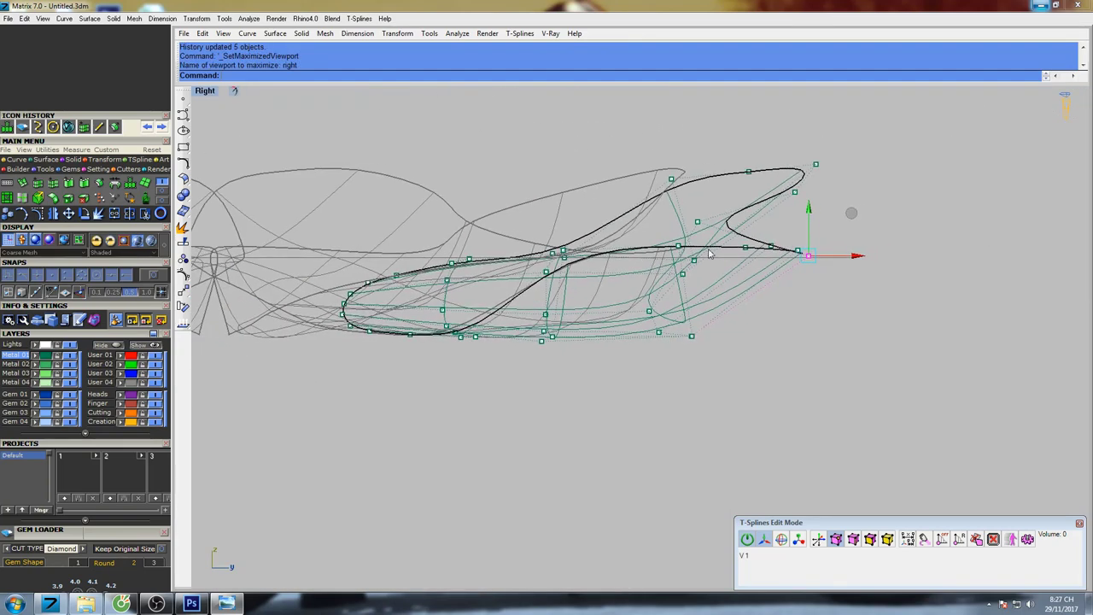
scroll(758, 172, up, 4)
scroll(769, 159, up, 3)
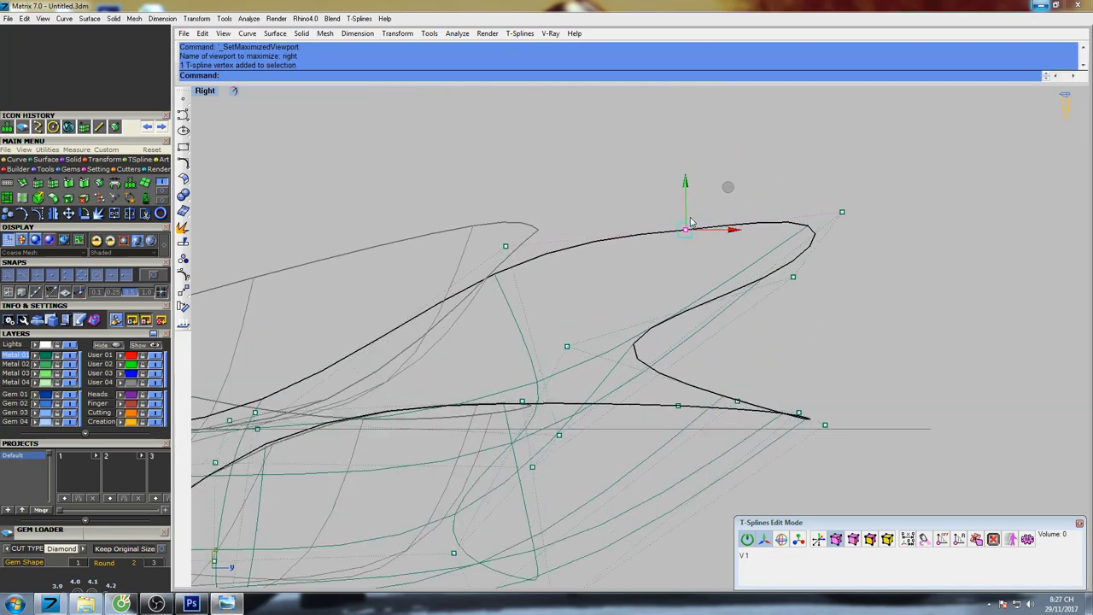
drag(687, 190, 688, 180)
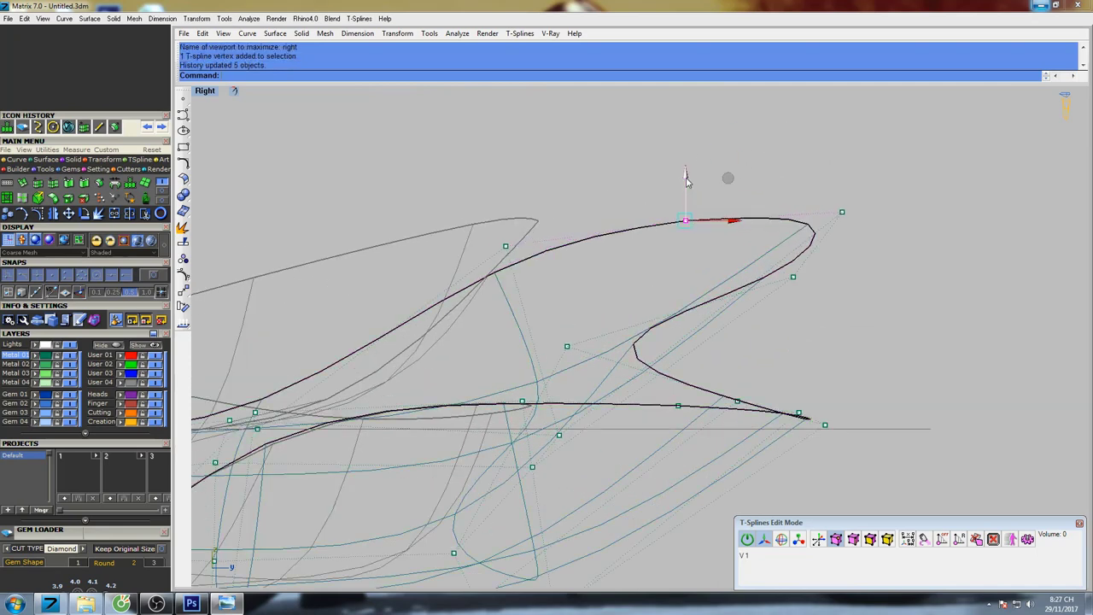
scroll(578, 289, down, 5)
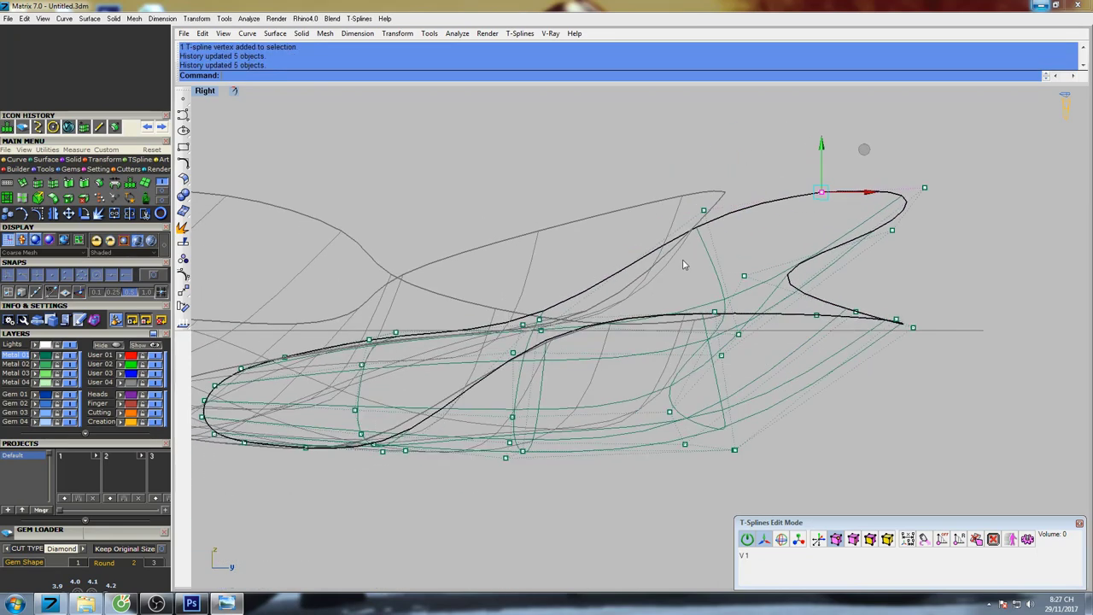
Inspect the petals' curled rims in a shaded preview in the Perspective view.
text(s)
key(space)
scroll(654, 258, down, 6)
key(ctrl+F4)
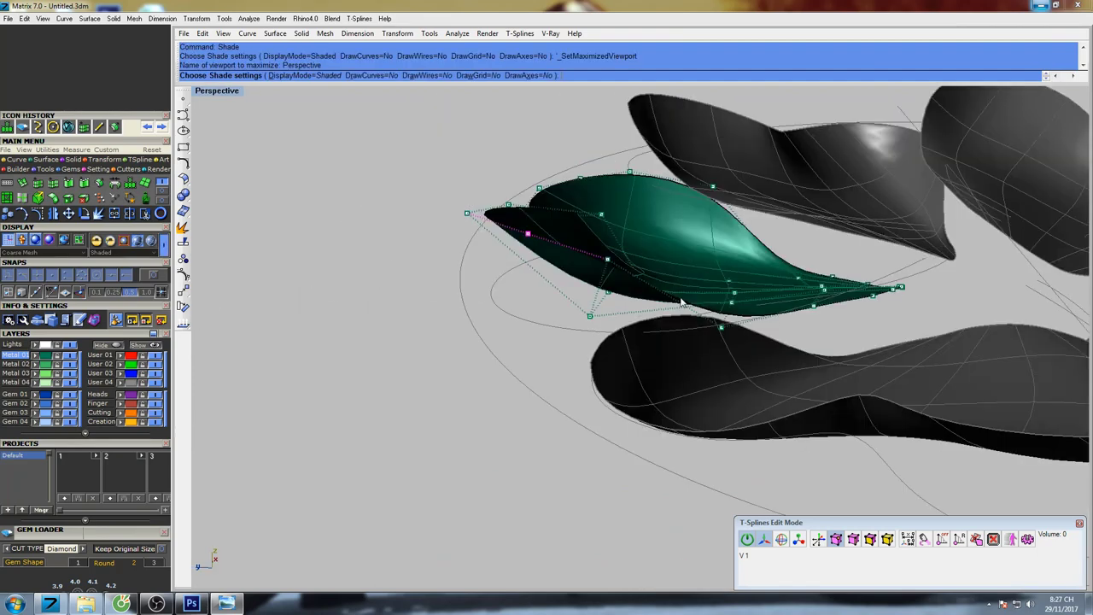
mouse_move(681, 300)
right_down()
mouse_move(638, 282)
mouse_move(646, 295)
mouse_move(671, 281)
right_up()
scroll(638, 282, down, 6)
scroll(676, 276, up, 6)
scroll(673, 257, down, 5)
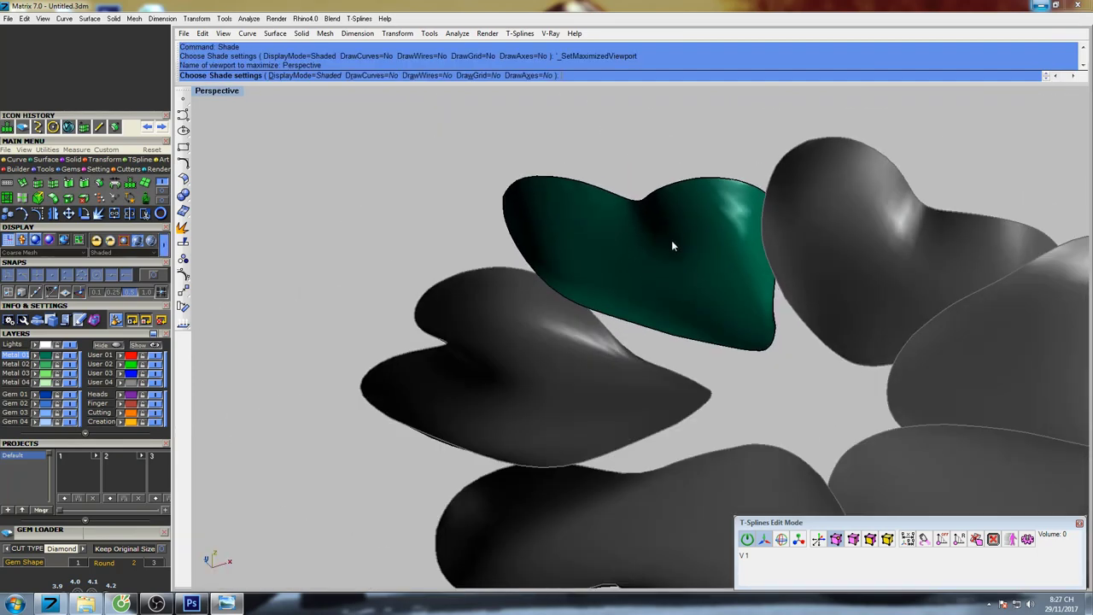
key(space)
In the Perspective view, lower the outermost rim vertex of the higher lobe and two neighbouring vertices near the lobe's outer end.
mouse_move(671, 243)
right_down()
mouse_move(626, 225)
mouse_move(502, 230)
right_up()
scroll(495, 222, up, 5)
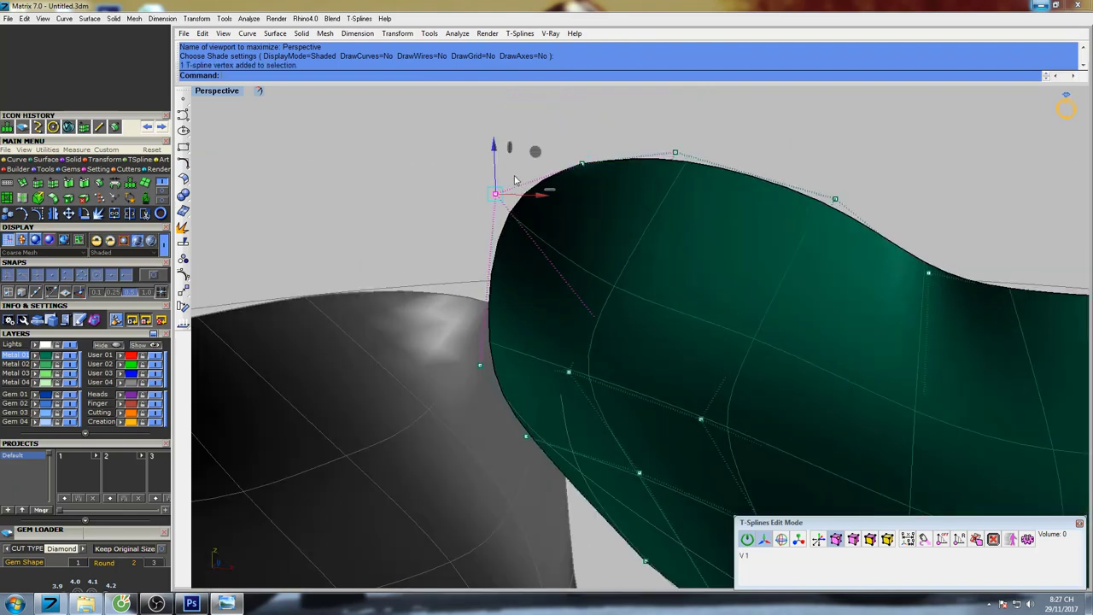
drag(497, 151, 498, 167)
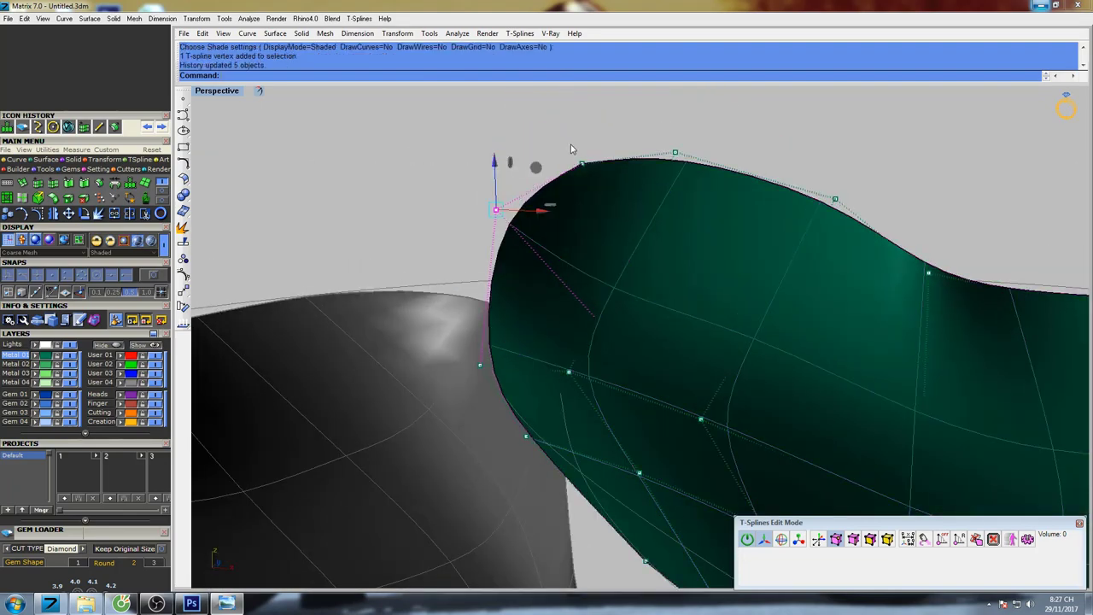
click(583, 163)
shift+right_drag(598, 217, 766, 273)
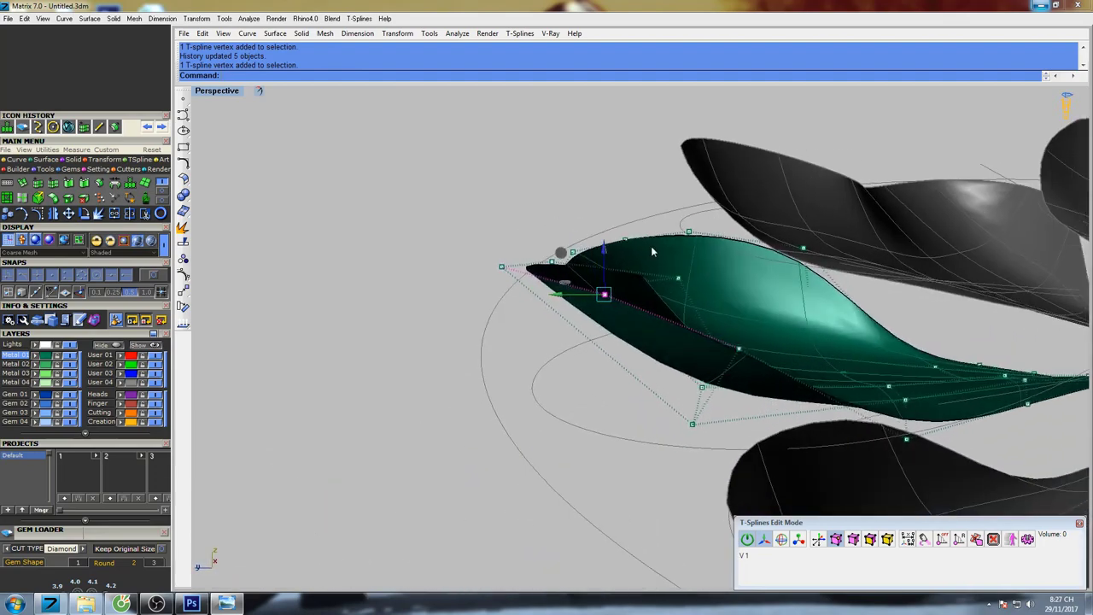
drag(605, 249, 605, 265)
right_drag(760, 376, 641, 415)
right_drag(561, 334, 598, 298)
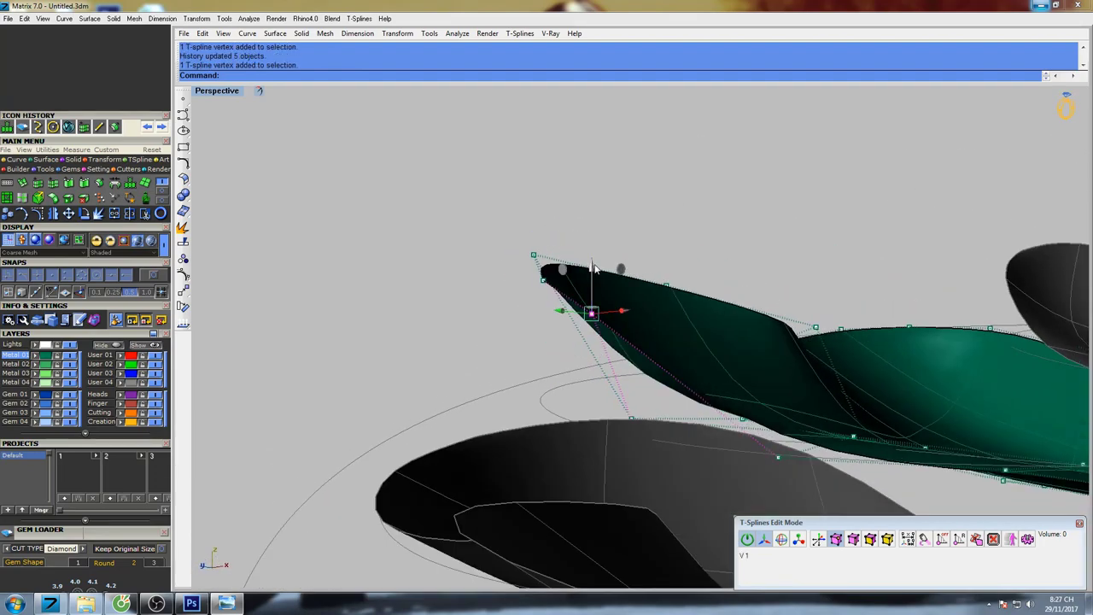
drag(595, 267, 593, 281)
Adjust the heights of the inner vertices behind the higher lobe's rim to smooth its inner surface.
scroll(641, 330, down, 5)
right_drag(642, 332, 630, 380)
shift+right_drag(757, 381, 649, 340)
right_drag(649, 340, 823, 397)
right_drag(597, 302, 651, 306)
scroll(548, 331, up, 6)
right_drag(549, 346, 577, 383)
shift+right_drag(456, 396, 427, 398)
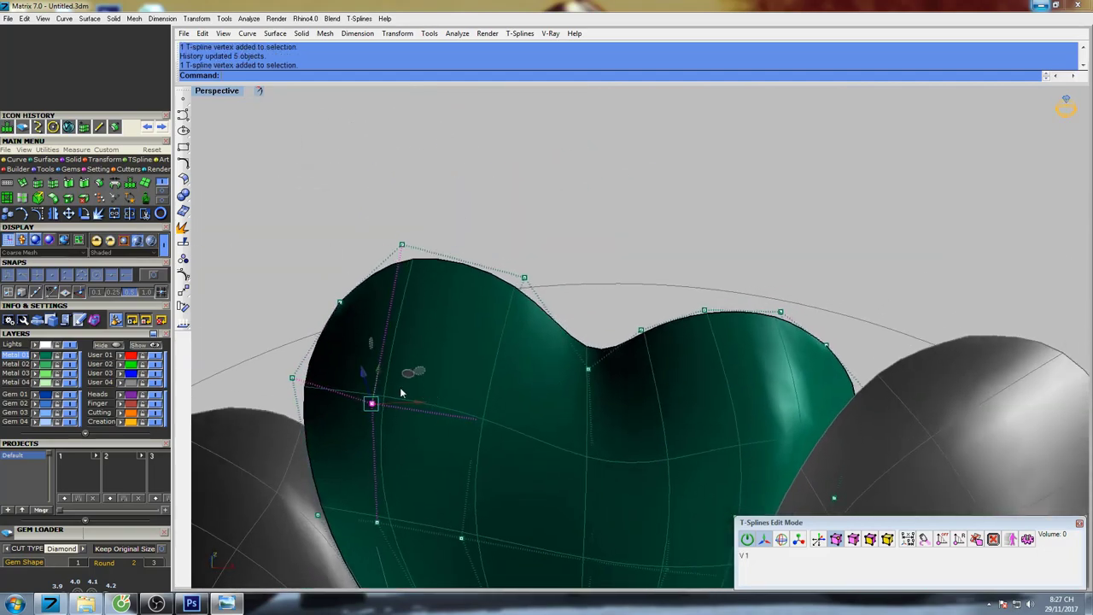
scroll(377, 382, up, 6)
drag(375, 394, 390, 367)
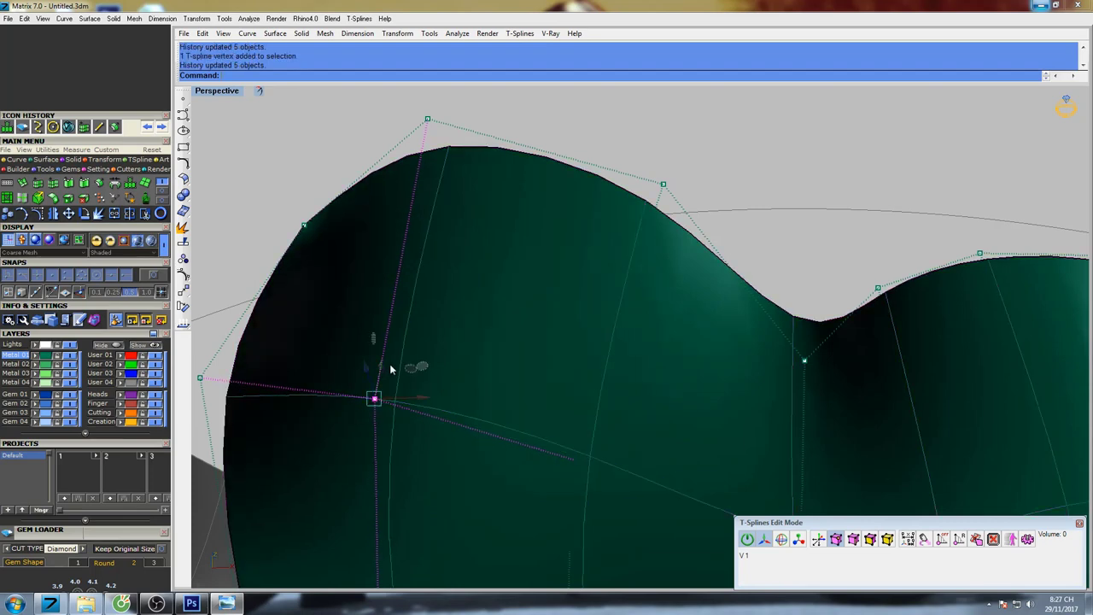
scroll(393, 364, down, 6)
drag(474, 337, 483, 323)
Adjust the inner vertices from the middle of the petal into the other lobe to smooth its surface.
shift+right_drag(665, 398, 568, 398)
drag(547, 448, 581, 378)
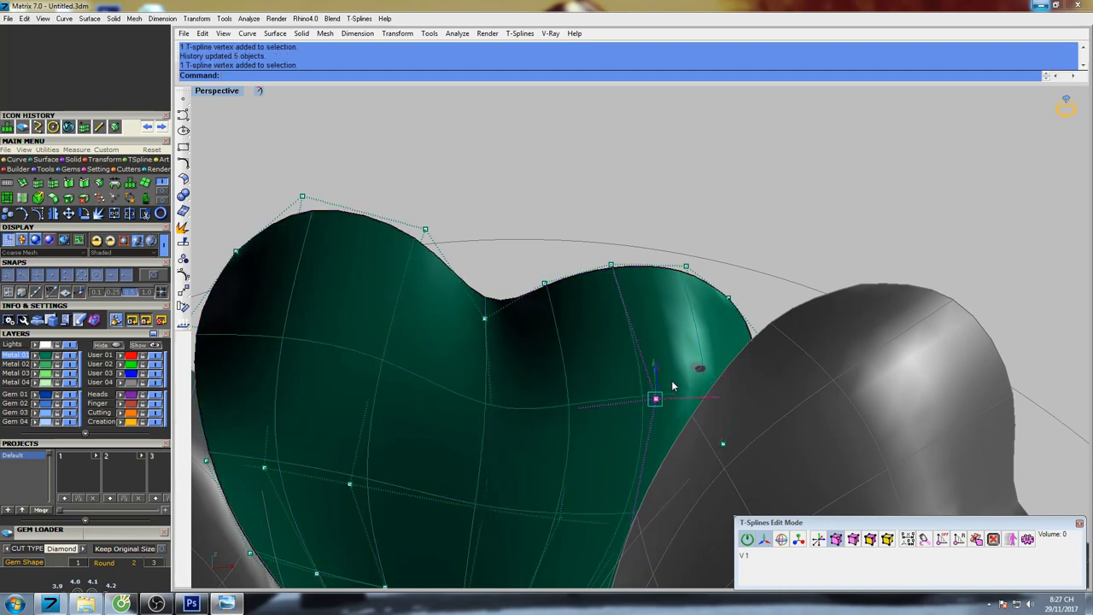
right_drag(672, 386, 760, 390)
drag(613, 392, 604, 387)
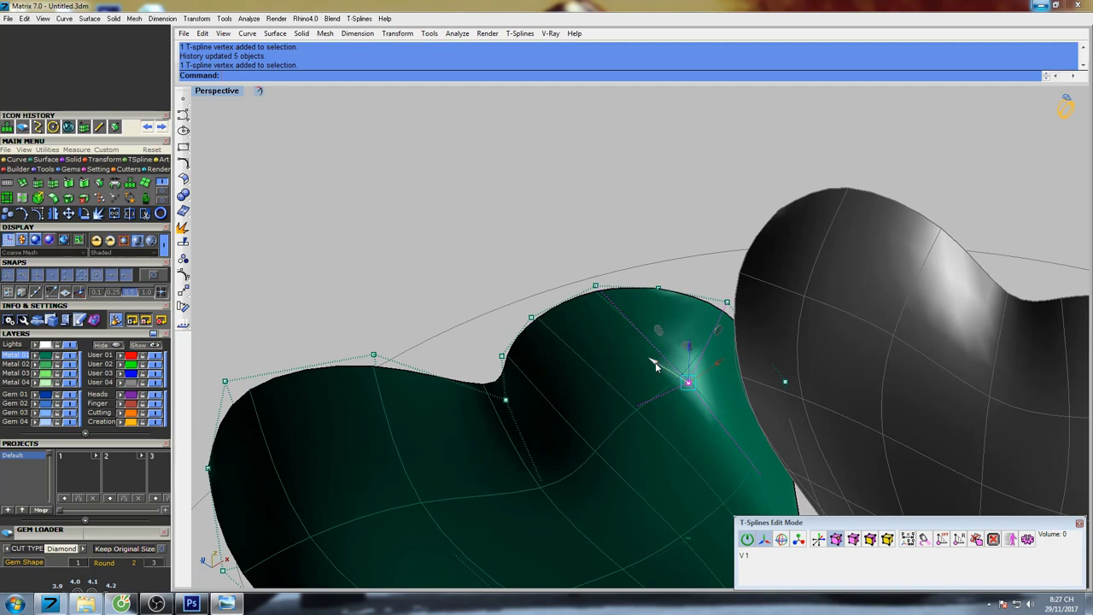
drag(647, 350, 647, 351)
scroll(654, 391, down, 6)
right_drag(686, 385, 612, 381)
Examine the reshaped lobes from several angles in Perspective and check the petal's side profile in the Right view.
scroll(678, 352, up, 8)
scroll(490, 319, down, 6)
shift+right_drag(469, 296, 543, 330)
right_drag(543, 330, 520, 338)
scroll(520, 338, up, 4)
scroll(520, 341, up, 2)
scroll(484, 305, down, 6)
shift+right_drag(483, 305, 597, 360)
right_drag(597, 360, 499, 305)
scroll(475, 327, up, 6)
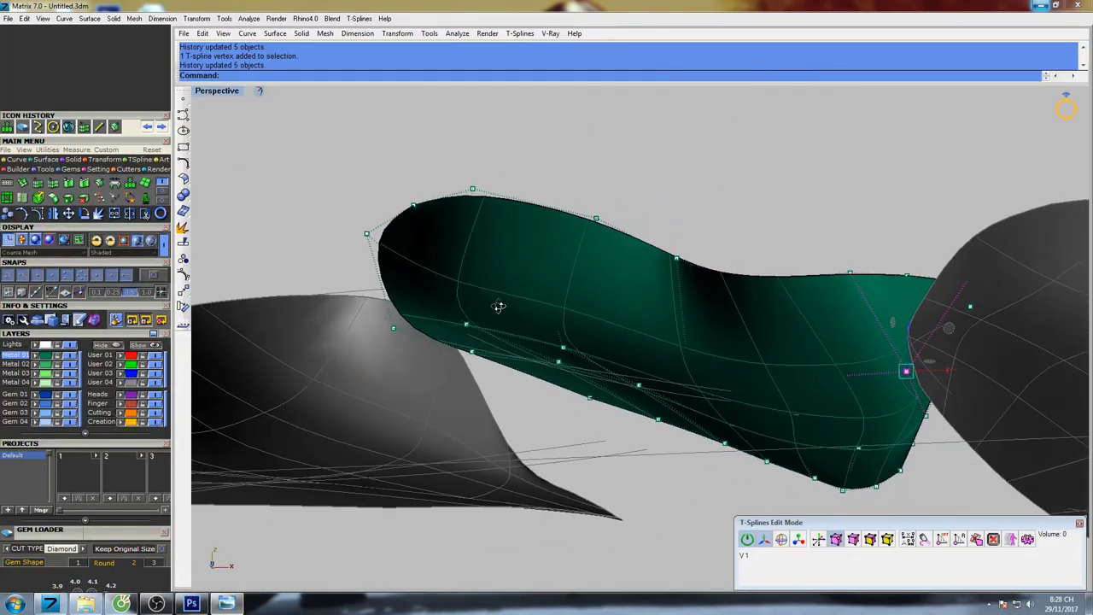
key(ctrl+F3)
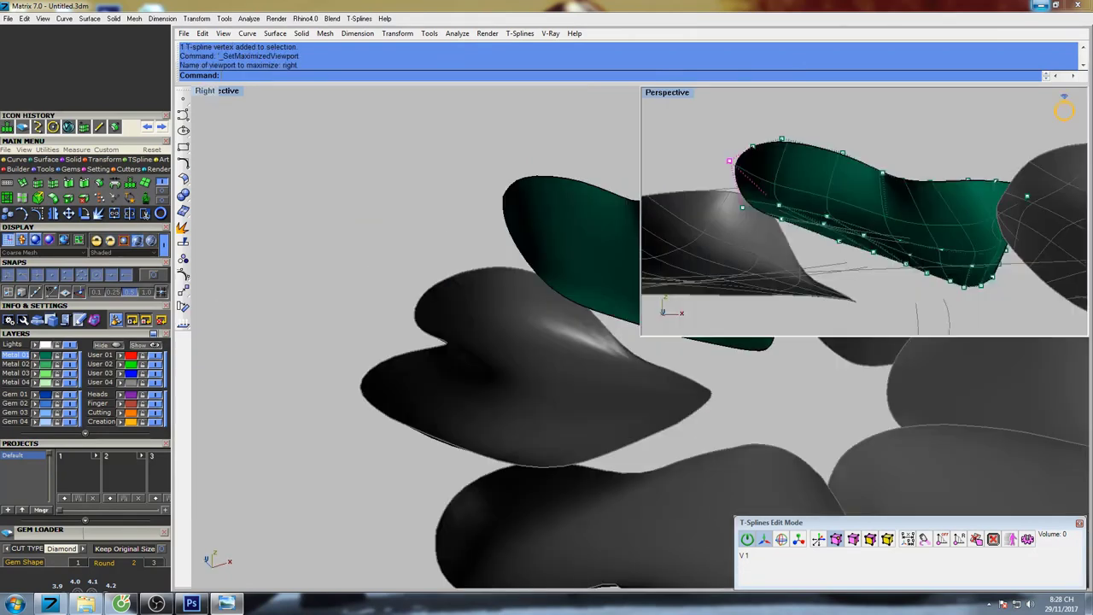
scroll(636, 266, up, 6)
scroll(728, 244, up, 4)
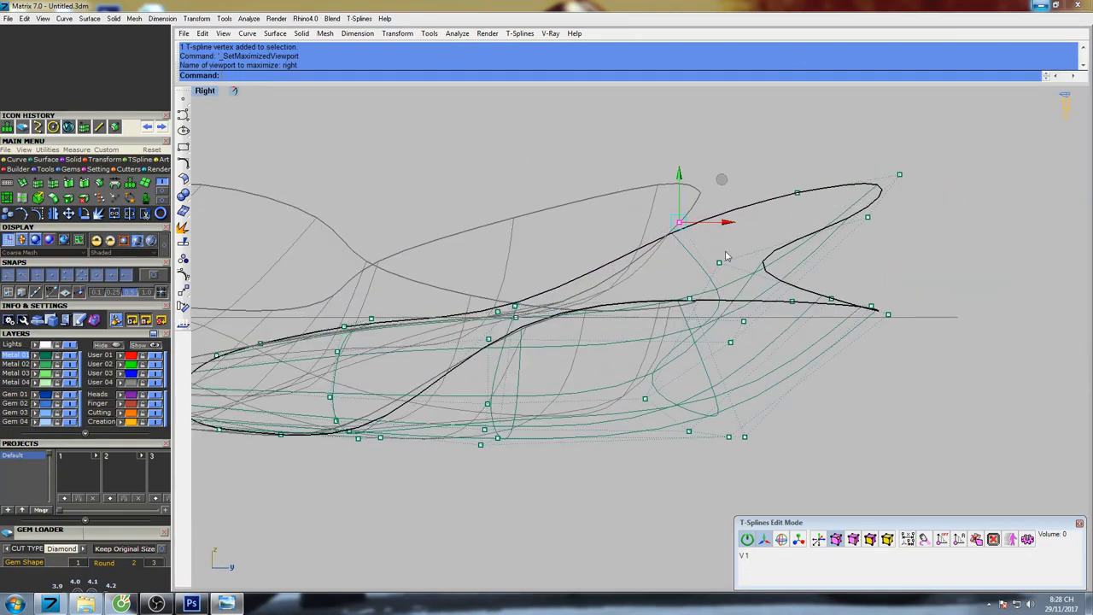
right_drag(727, 260, 700, 255)
double_click(207, 95)
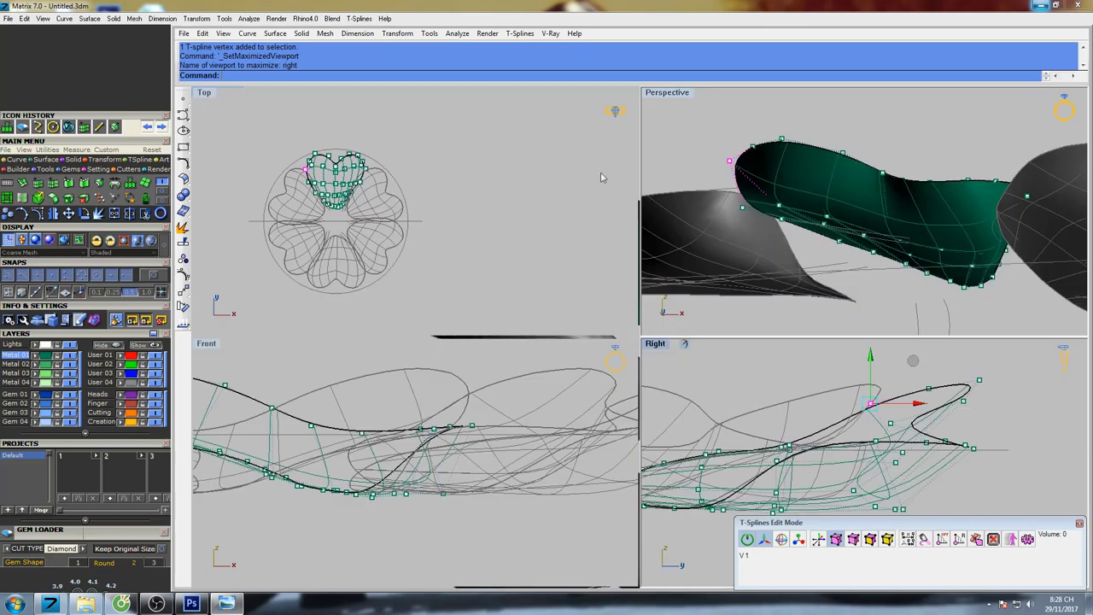
double_click(672, 99)
right_drag(573, 266, 554, 286)
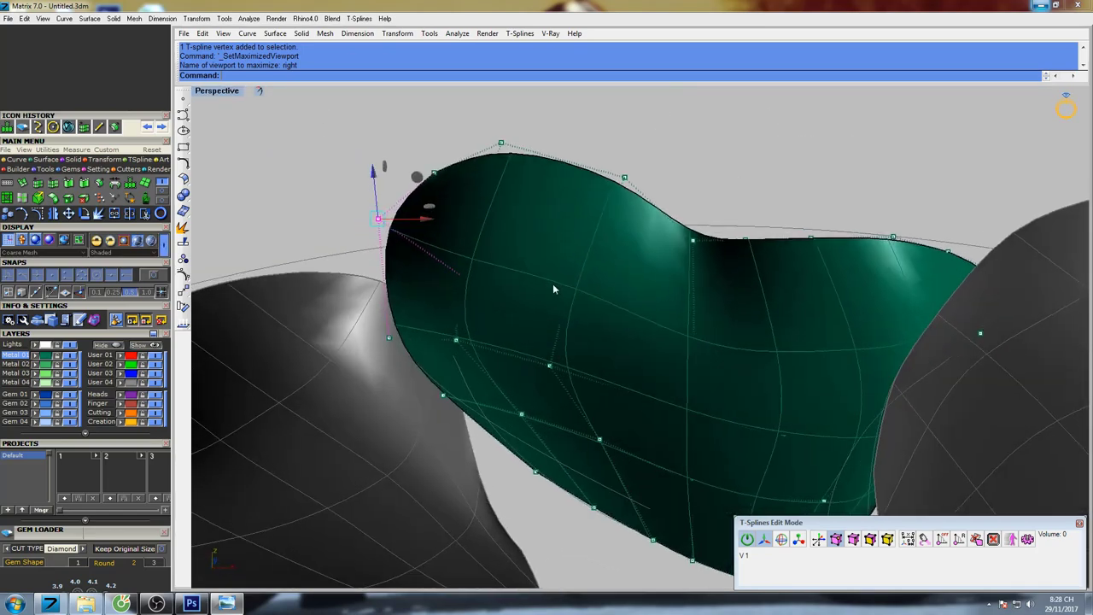
Raise the inner vertex beside the higher lobe's lower outer edge slightly.
scroll(540, 259, down, 6)
scroll(507, 293, up, 5)
click(486, 300)
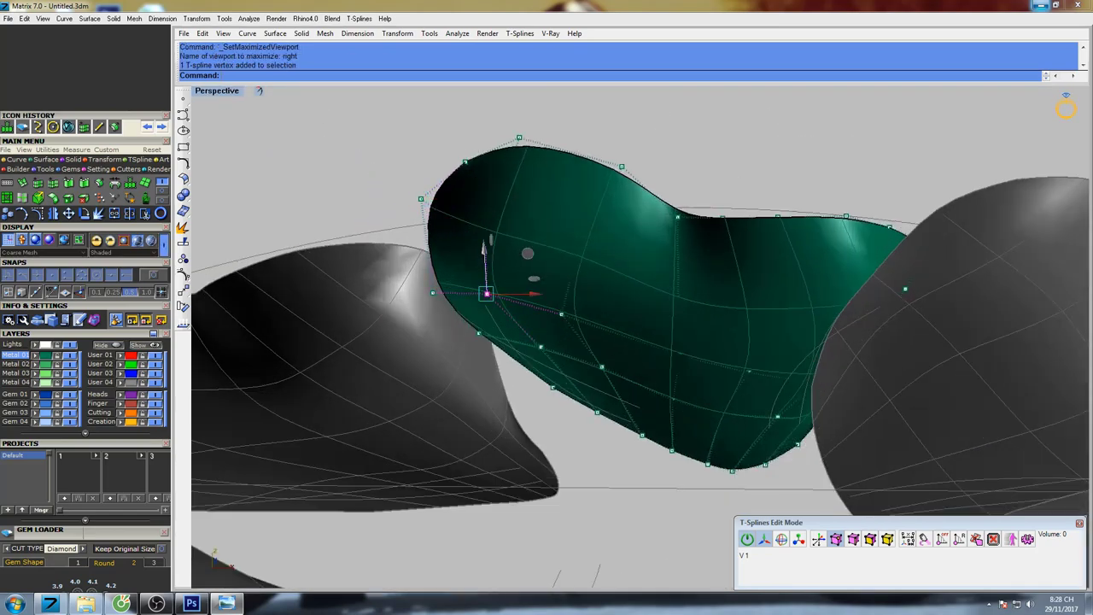
drag(484, 256, 484, 251)
right_drag(550, 261, 601, 277)
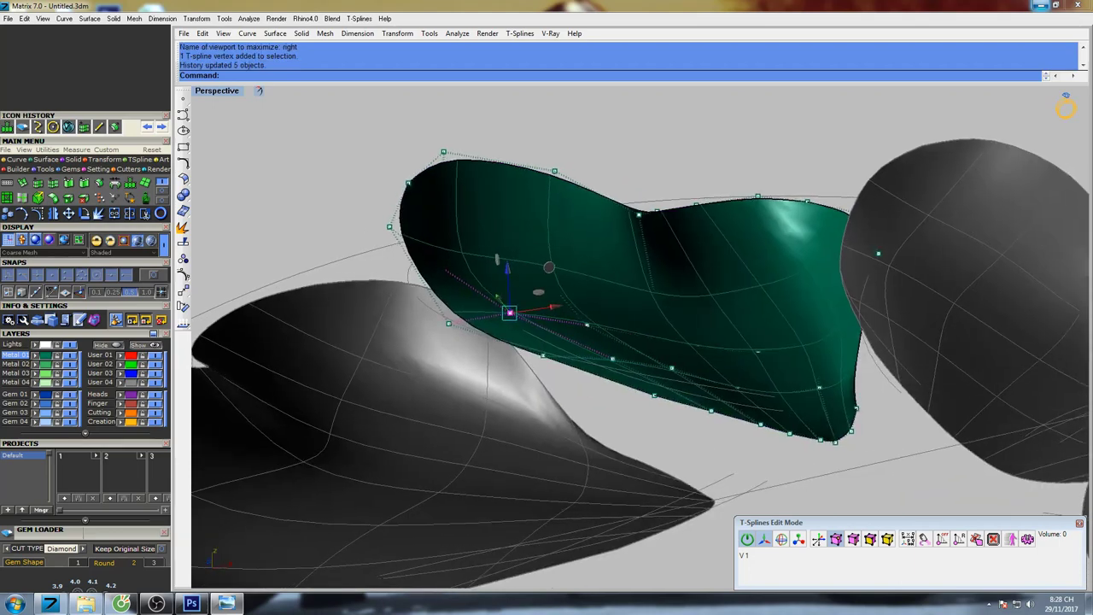
Lower the two inner vertices in the middle row of the higher lobe slightly.
drag(475, 243, 476, 242)
right_drag(477, 245, 452, 230)
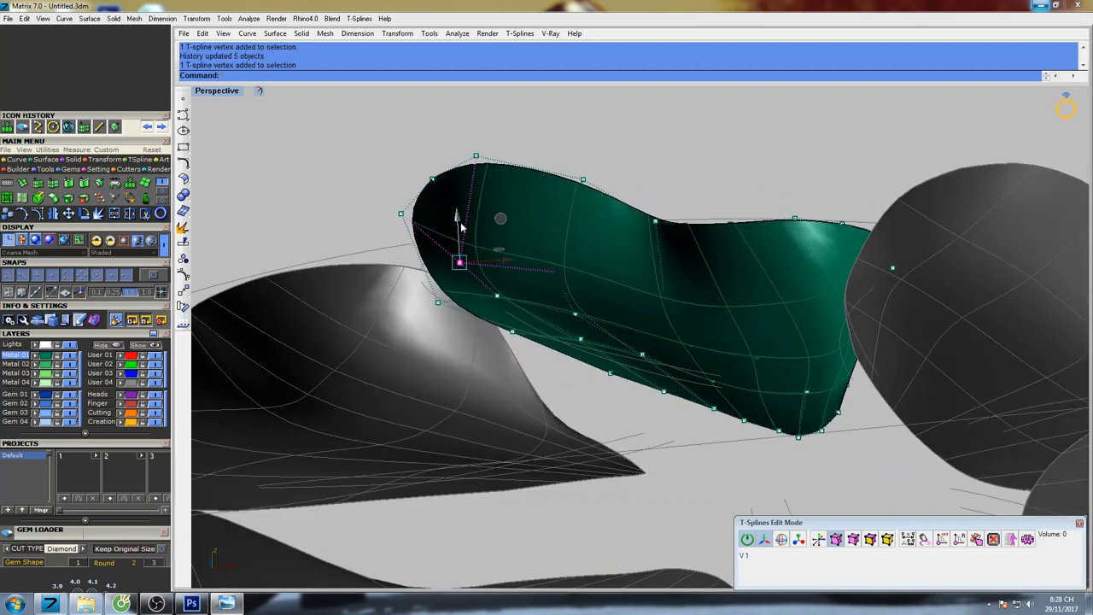
drag(460, 222, 460, 226)
right_drag(570, 260, 575, 236)
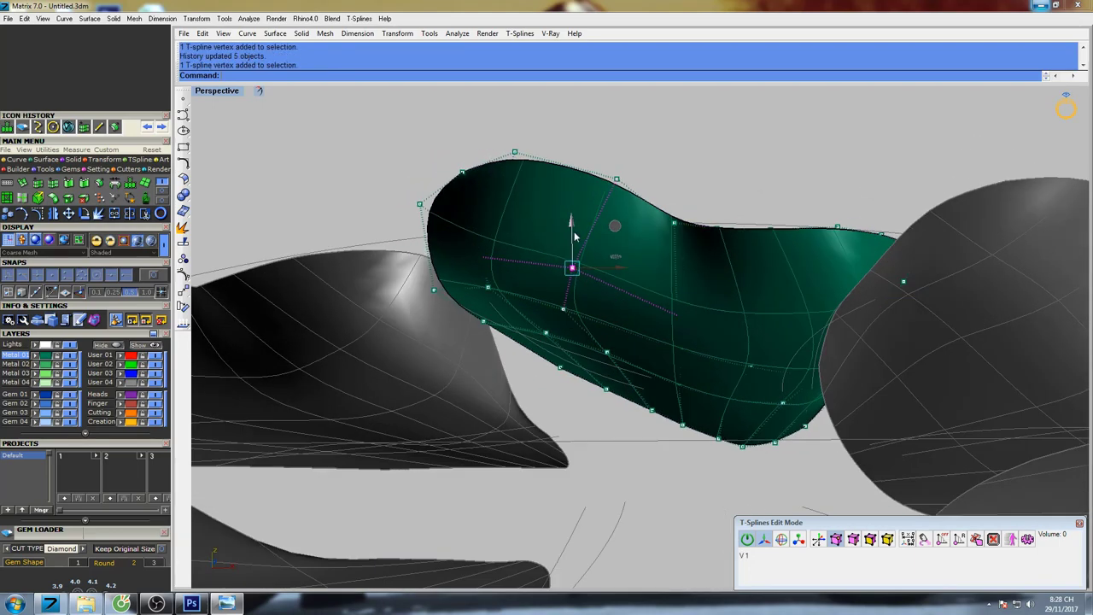
drag(573, 230, 574, 236)
Raise the side rim vertex near the petal's narrow inner end and check the petals in a shaded preview.
right_drag(657, 272, 757, 301)
scroll(698, 300, up, 4)
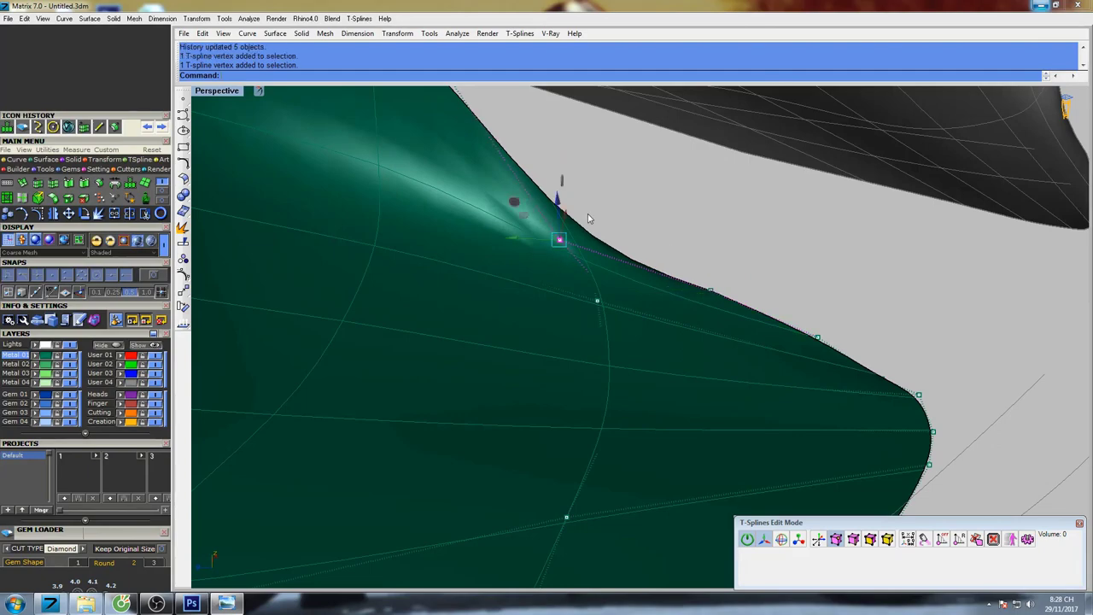
drag(561, 202, 570, 153)
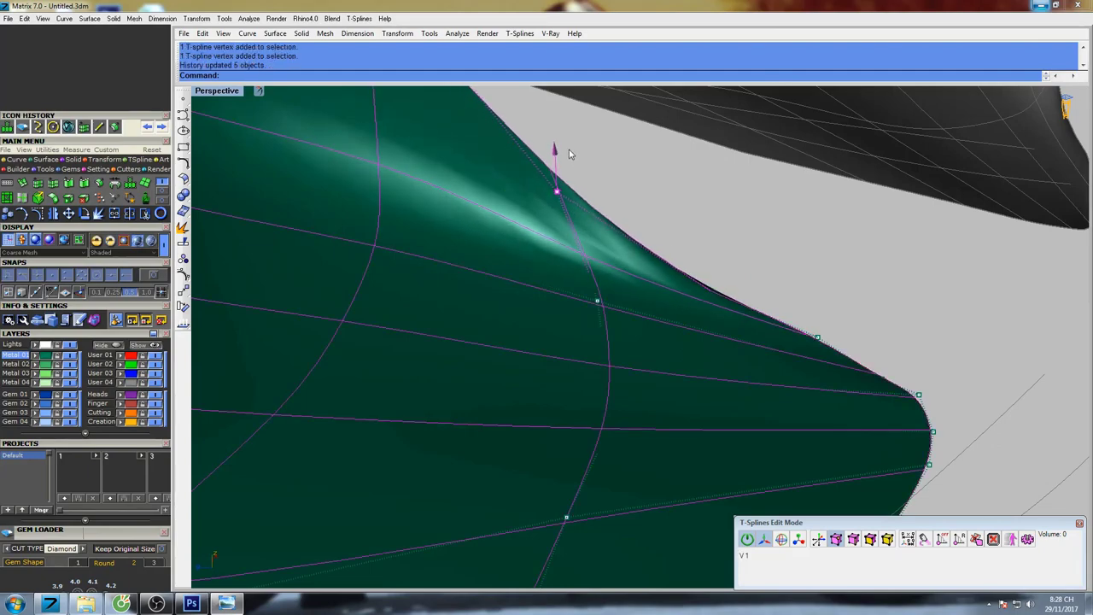
scroll(656, 248, down, 4)
mouse_move(657, 248)
right_down()
mouse_move(610, 196)
mouse_move(577, 223)
mouse_move(570, 248)
mouse_move(649, 215)
mouse_move(647, 294)
mouse_move(586, 285)
mouse_move(650, 188)
mouse_move(693, 156)
mouse_move(666, 213)
mouse_move(622, 259)
mouse_move(593, 366)
mouse_move(520, 310)
mouse_move(475, 314)
mouse_move(479, 333)
right_up()
scroll(569, 267, down, 8)
text(s)
key(Return)
key(Escape)
Raise the side edge vertices on the petal's opposite side near its narrow end.
scroll(574, 292, up, 8)
right_drag(584, 296, 866, 290)
scroll(671, 285, up, 6)
right_drag(667, 287, 626, 331)
drag(443, 222, 467, 200)
right_drag(489, 189, 567, 208)
scroll(589, 236, down, 3)
drag(518, 228, 529, 167)
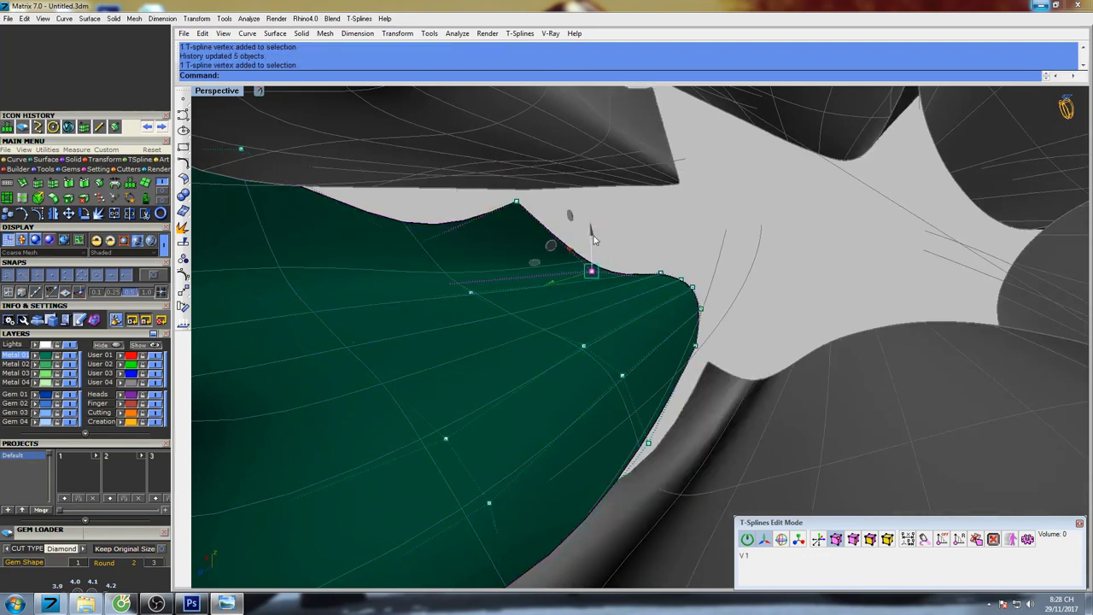
Raise two more edge vertices along that side toward the petal's narrow tip.
drag(595, 241, 593, 199)
drag(647, 258, 639, 215)
scroll(639, 242, down, 5)
shift+right_drag(636, 242, 676, 238)
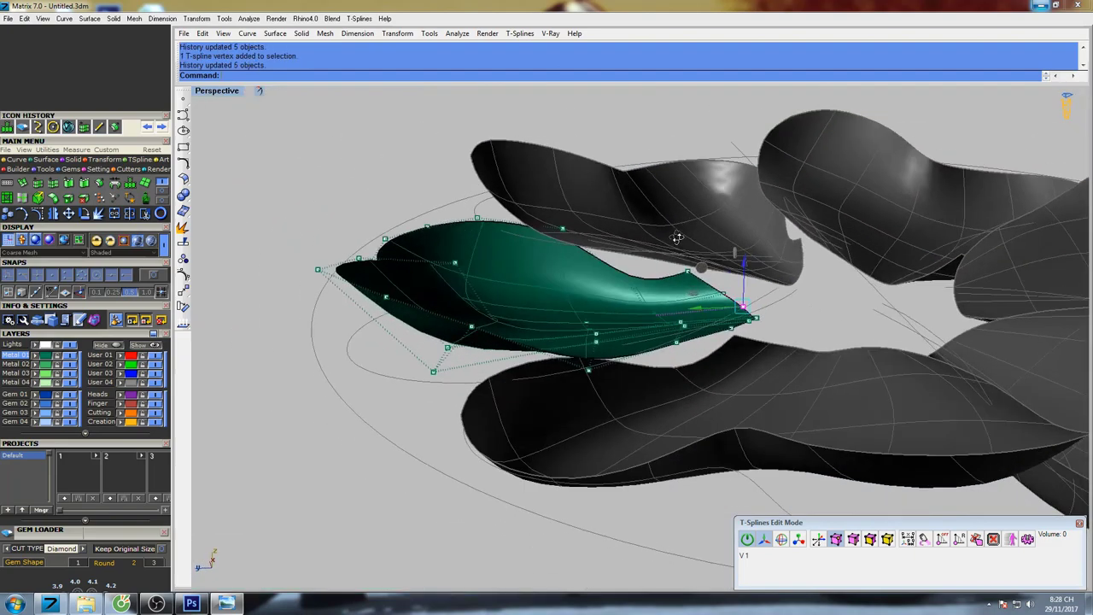
Raise further edge vertices along the petal's side by the narrow end to even out the curled rim.
scroll(628, 301, up, 6)
drag(614, 295, 634, 188)
scroll(634, 220, down, 6)
right_drag(661, 228, 643, 261)
scroll(651, 254, up, 8)
click(675, 254)
drag(677, 214, 677, 192)
drag(761, 297, 738, 261)
Raise the inner vertices beside the raised side rim near the petal's narrow end.
drag(617, 280, 618, 280)
right_drag(619, 280, 668, 248)
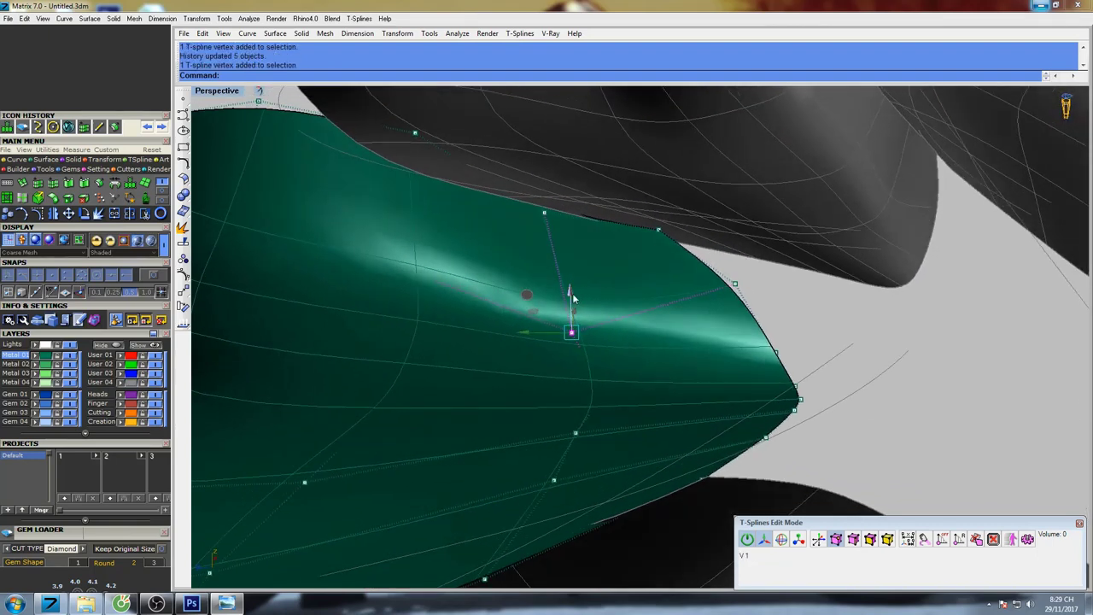
drag(573, 291, 576, 243)
right_drag(563, 270, 589, 295)
drag(503, 299, 531, 215)
Raise the inner vertices along the petal's side row, from the narrow part to inside the lobe's outer end.
shift+right_drag(565, 281, 657, 280)
drag(746, 273, 778, 207)
scroll(760, 227, down, 5)
right_drag(675, 238, 702, 264)
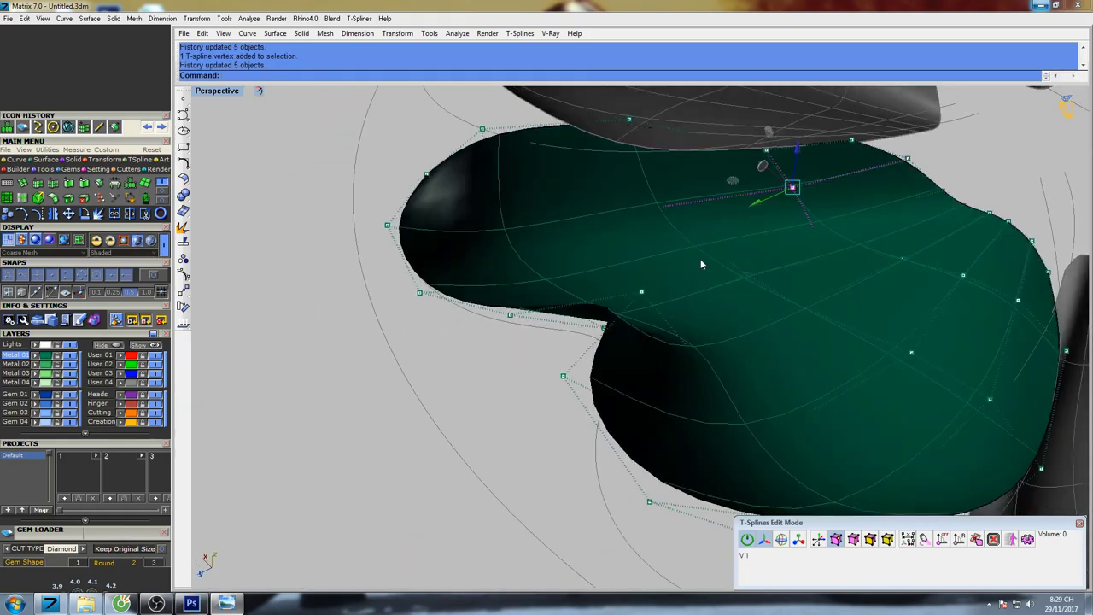
drag(686, 188, 667, 169)
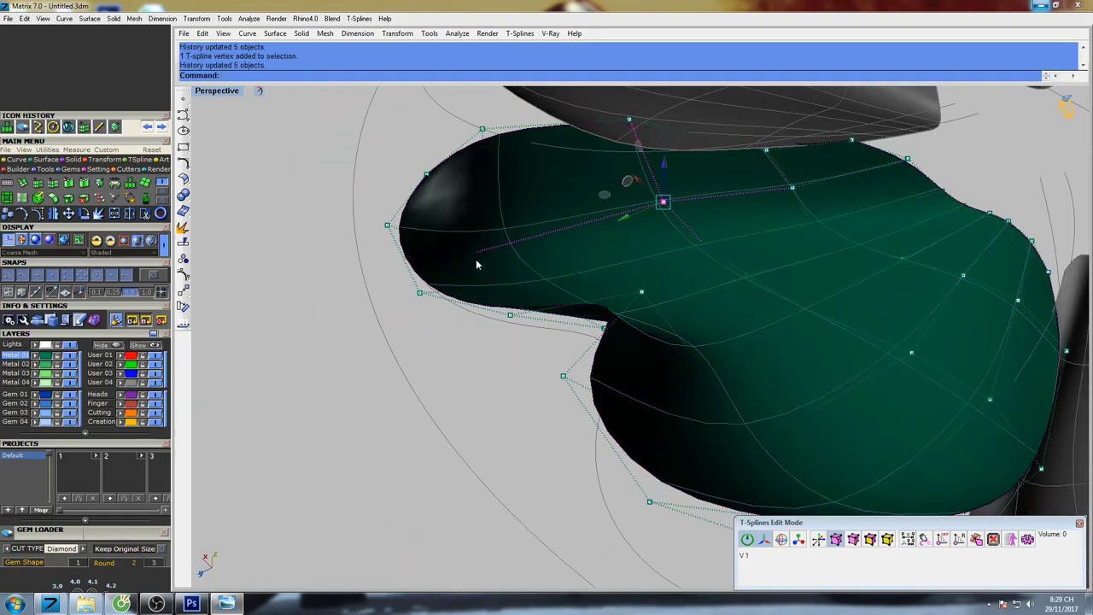
drag(463, 269, 479, 210)
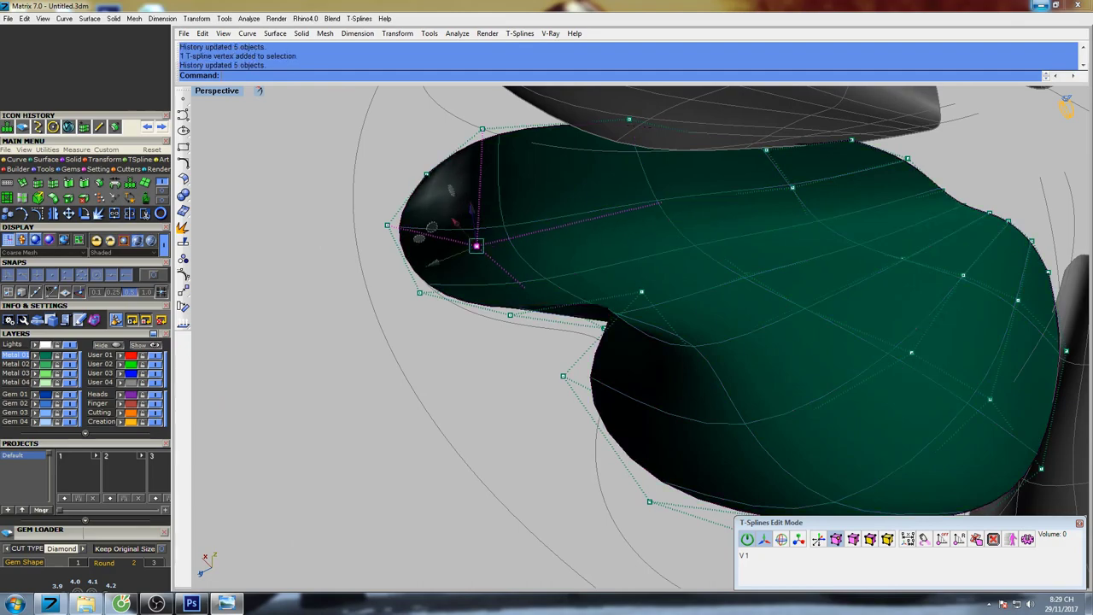
Raise the side edge vertices at the dip in the petal's rim between the lobe and the narrow end.
shift+right_drag(824, 229, 770, 219)
scroll(772, 217, up, 6)
drag(792, 232, 828, 195)
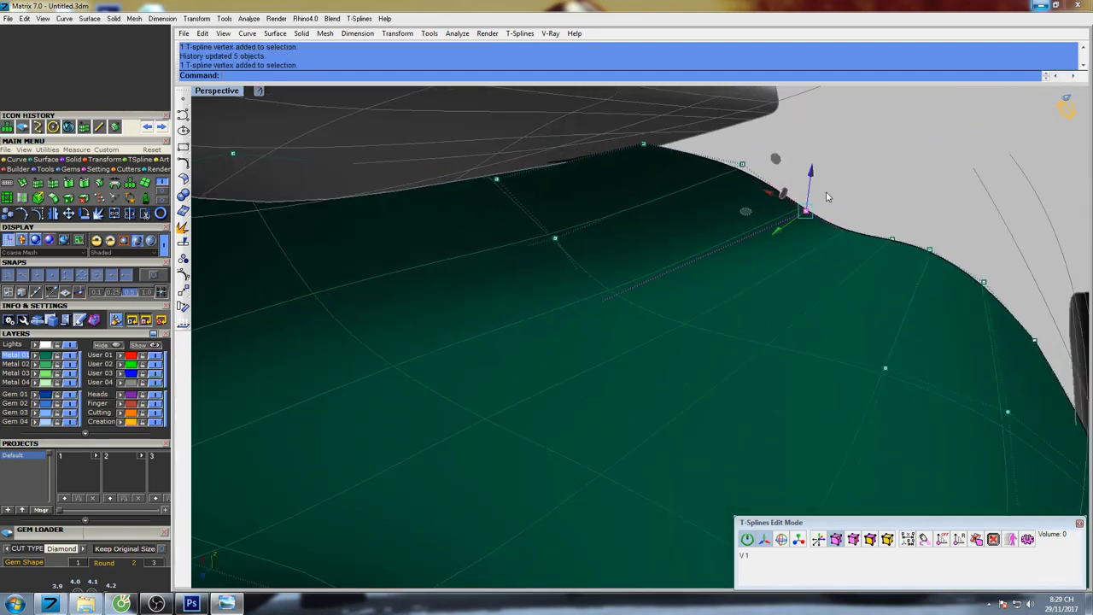
shift+right_drag(827, 196, 629, 259)
drag(608, 248, 609, 243)
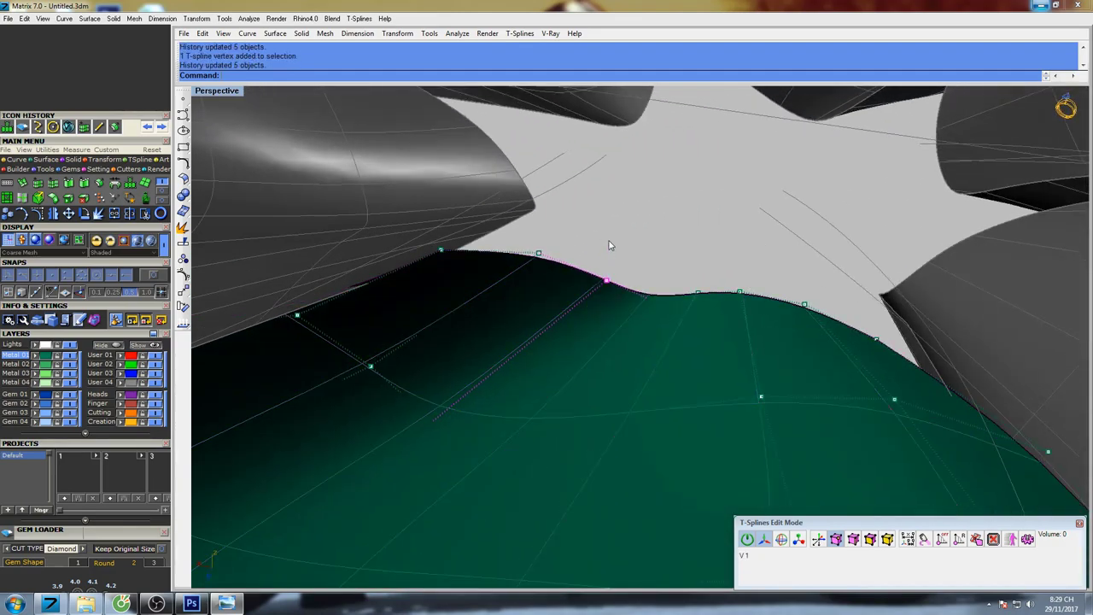
scroll(642, 310, up, 5)
drag(636, 307, 652, 237)
drag(549, 285, 582, 217)
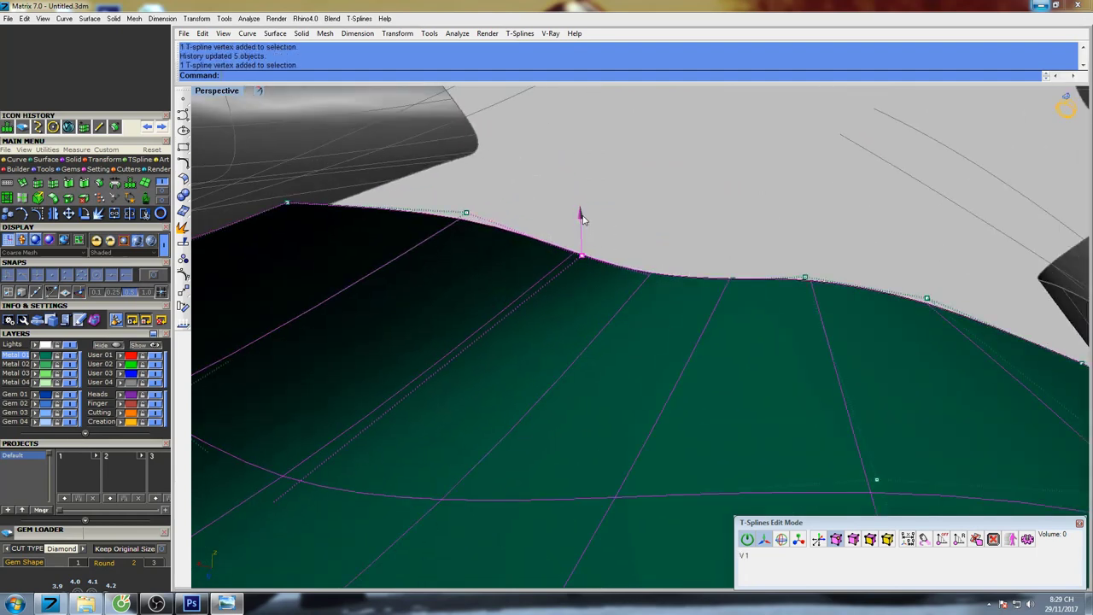
Fine-tune the heights of three neighbouring edge vertices along the dip to smooth the petal's side rim.
click(649, 275)
drag(650, 234, 652, 223)
drag(556, 282, 582, 213)
drag(701, 313, 738, 238)
drag(628, 295, 656, 235)
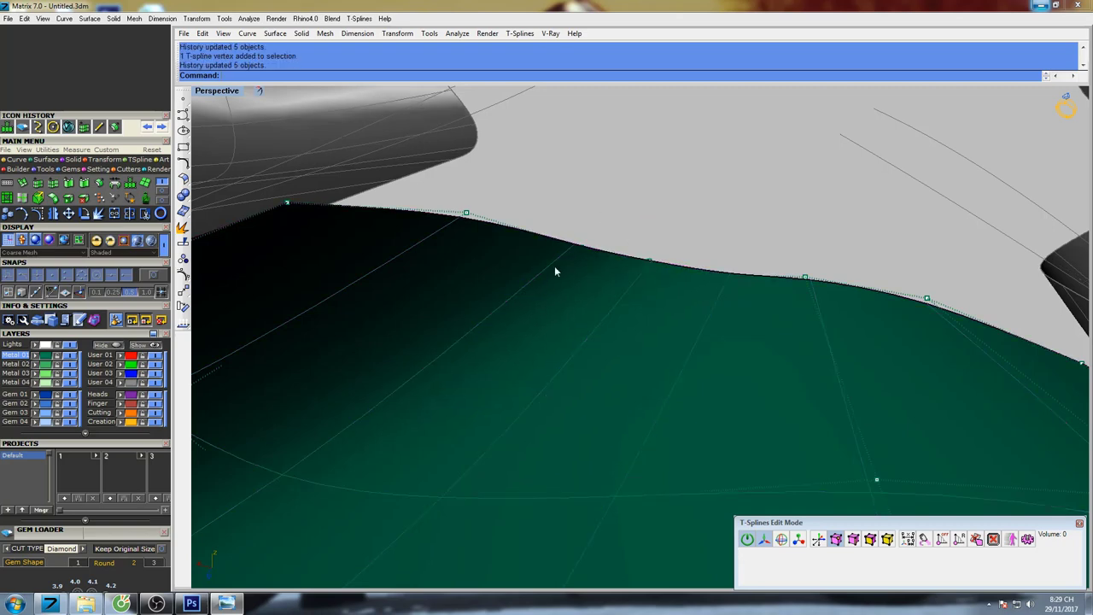
click(581, 247)
drag(582, 213, 581, 209)
drag(631, 282, 667, 244)
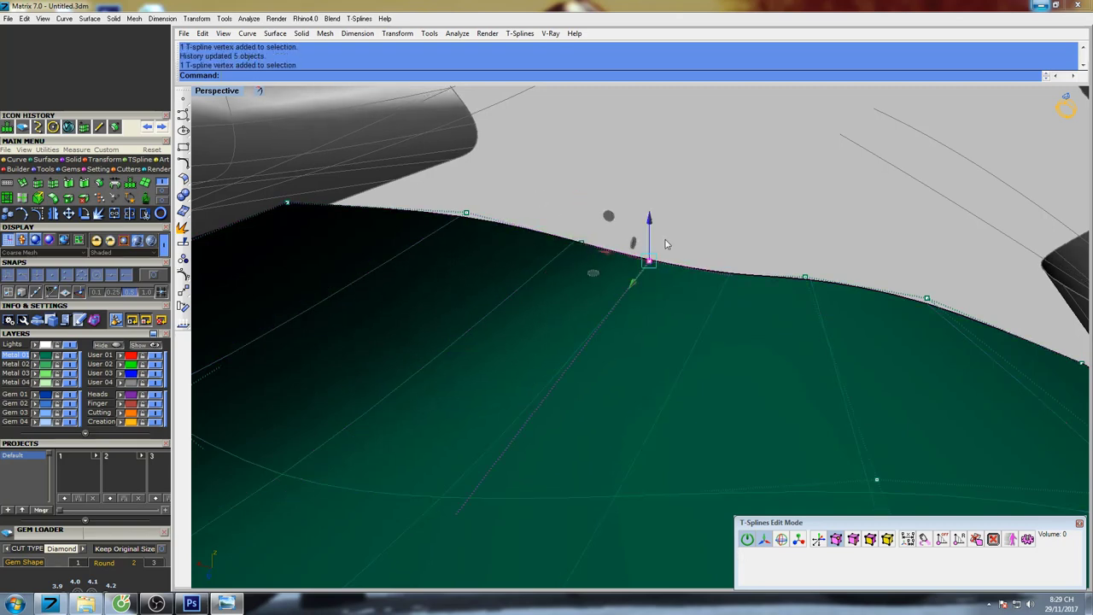
click(732, 273)
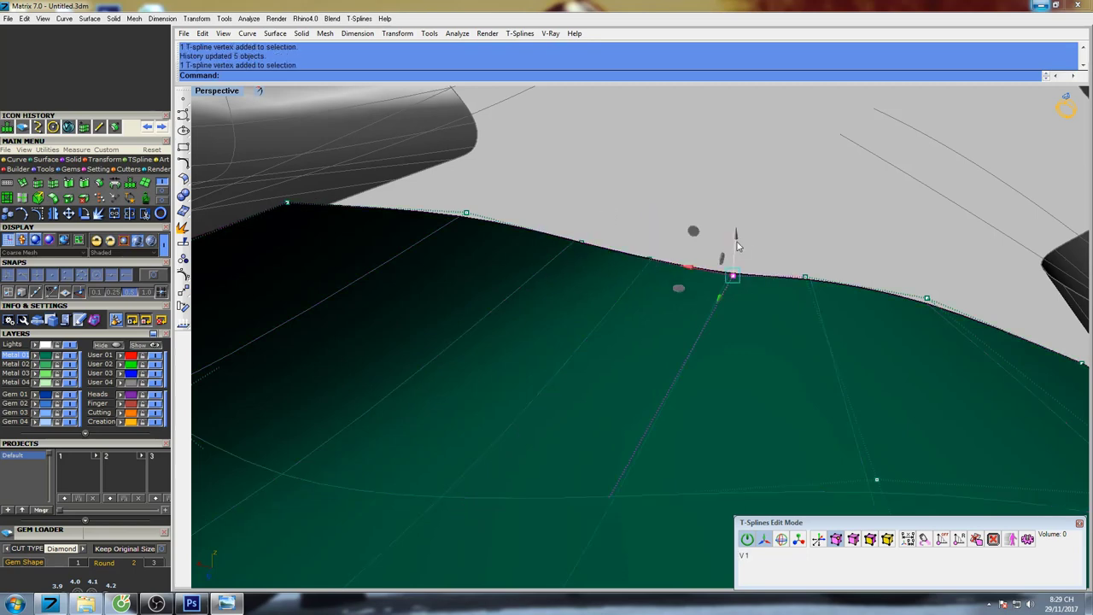
drag(737, 240, 737, 240)
Raise the two neighbouring inner vertices just inside the smoothed side rim to soften the surface.
scroll(673, 280, down, 5)
shift+right_drag(566, 327, 640, 242)
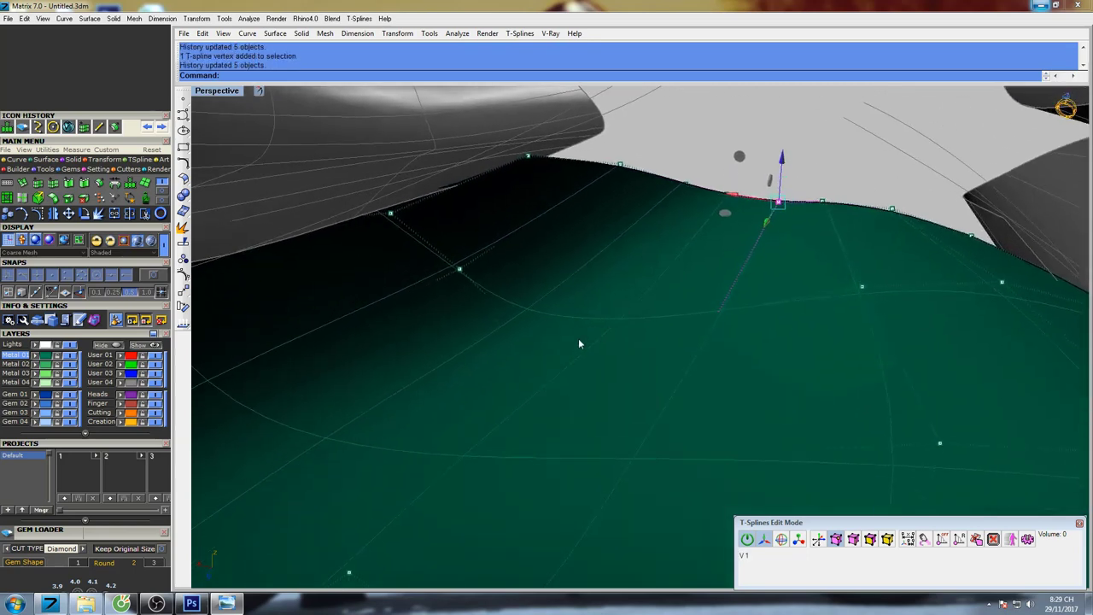
click(629, 328)
drag(628, 293, 627, 287)
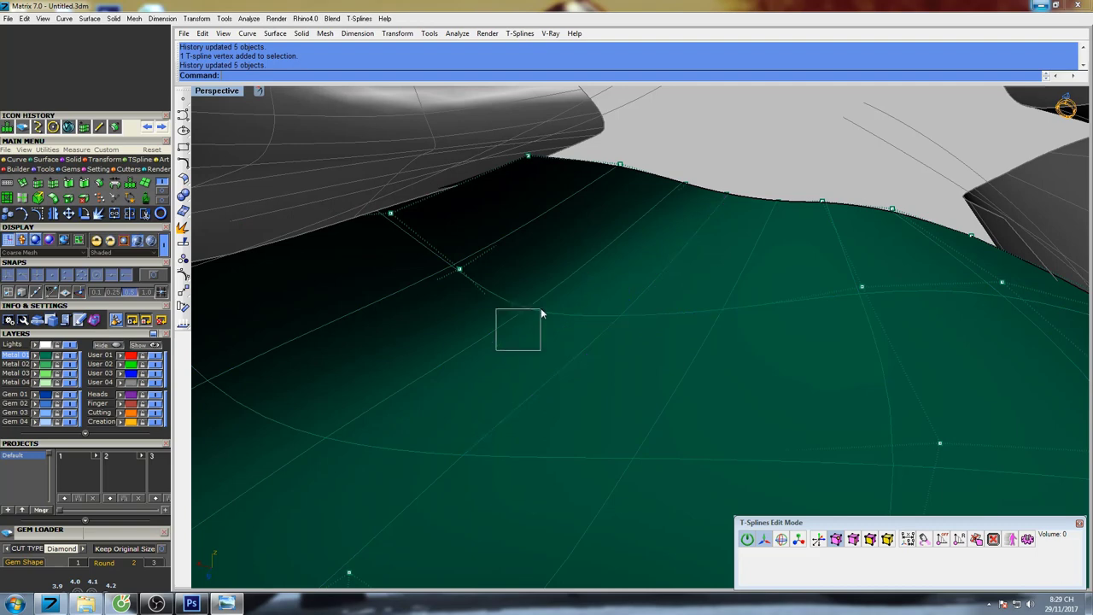
drag(541, 309, 522, 261)
drag(614, 342, 633, 278)
drag(505, 326, 516, 247)
drag(613, 347, 630, 268)
scroll(633, 271, down, 5)
mouse_move(632, 271)
shift+right_down()
mouse_move(696, 232)
mouse_move(649, 284)
shift+right_up()
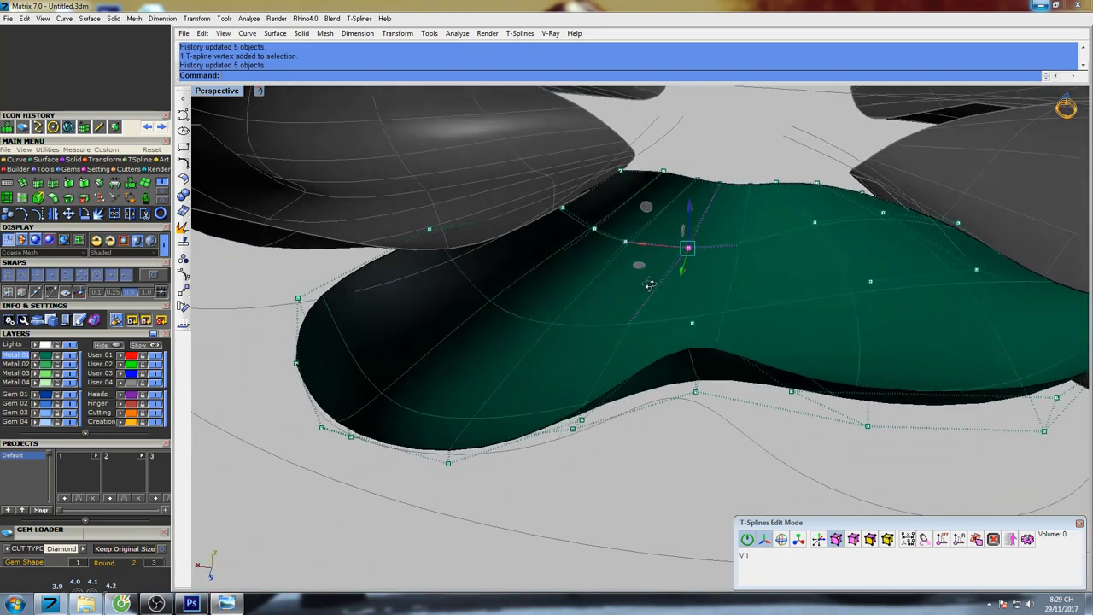
Raise two neighbouring vertices in the next inner row, toward the lobe, to continue the smooth side curl.
click(549, 323)
drag(550, 296, 552, 288)
scroll(487, 317, up, 6)
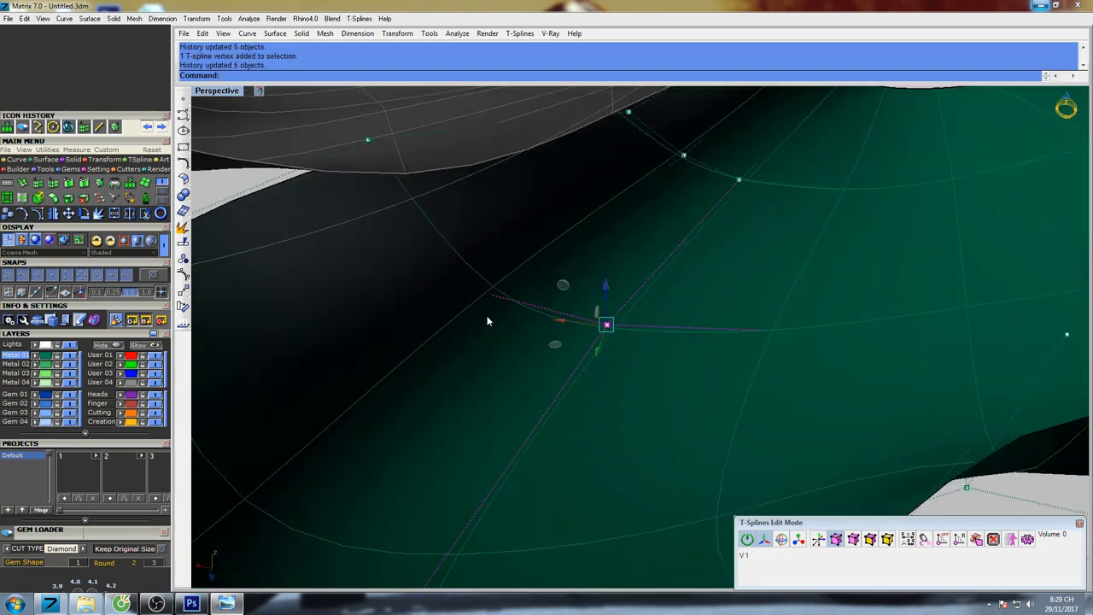
drag(487, 317, 499, 231)
drag(549, 345, 615, 267)
drag(469, 288, 490, 226)
drag(570, 343, 606, 274)
scroll(607, 282, down, 8)
Examine the petal's curvature from several angles and in a shaded Top view.
right_drag(679, 281, 507, 270)
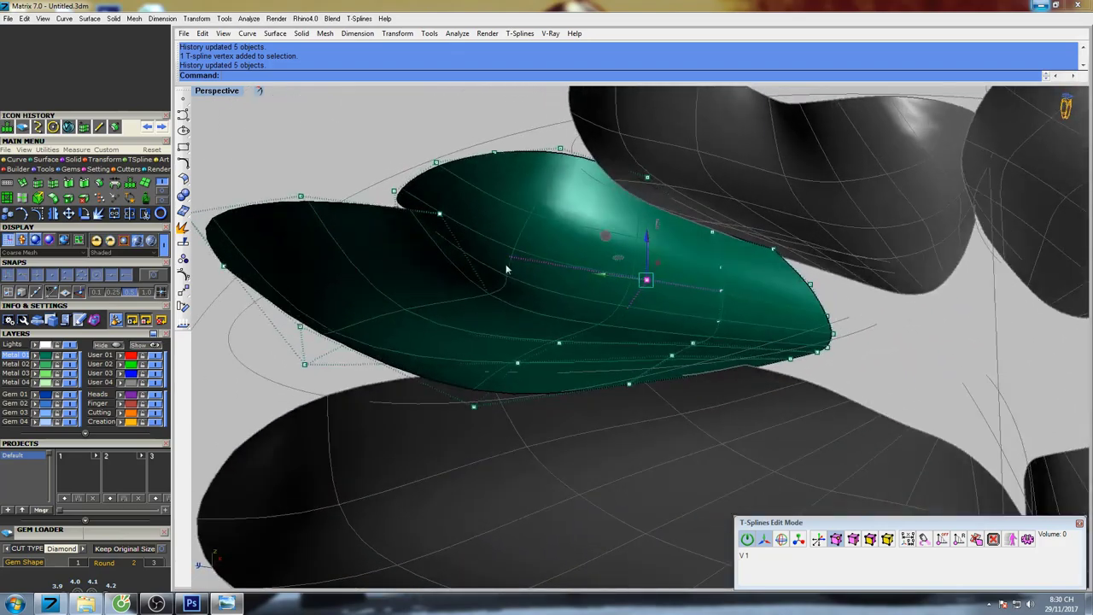
scroll(680, 237, up, 5)
mouse_move(680, 238)
right_down()
mouse_move(606, 260)
mouse_move(635, 298)
mouse_move(590, 315)
mouse_move(594, 298)
right_up()
scroll(605, 260, down, 6)
scroll(635, 298, up, 3)
click(623, 258)
key(ctrl+F1)
text(s)
key(space)
scroll(544, 296, up, 8)
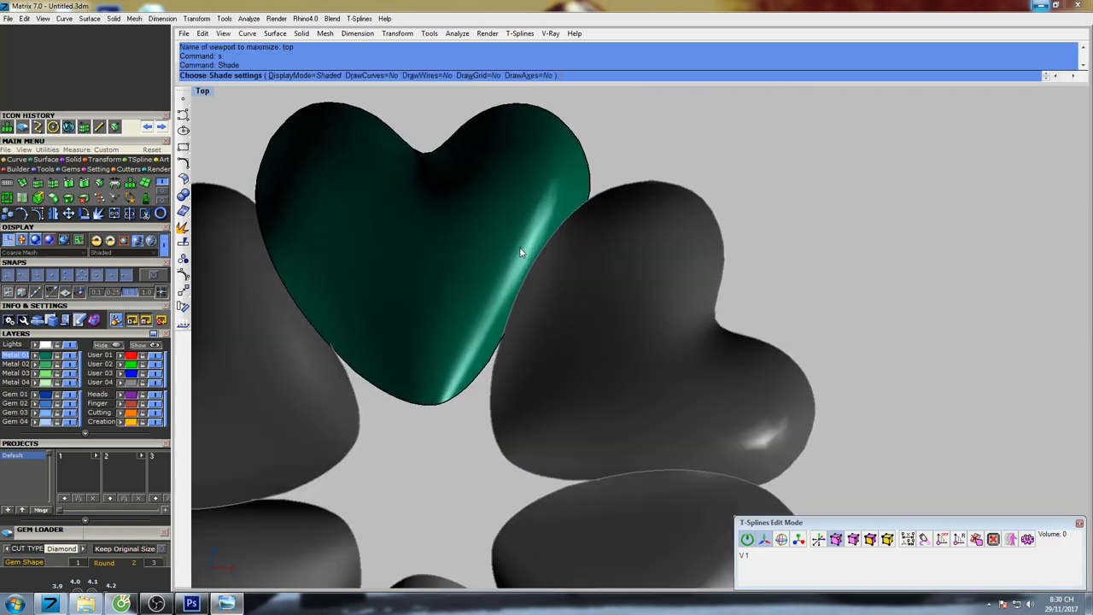
mouse_move(451, 238)
right_down()
mouse_move(481, 269)
mouse_move(489, 303)
right_up()
key(Escape)
Move the inner vertex of the heart's right lobe toward its outer edge in the Top view and select its inner neighbour.
scroll(699, 266, up, 4)
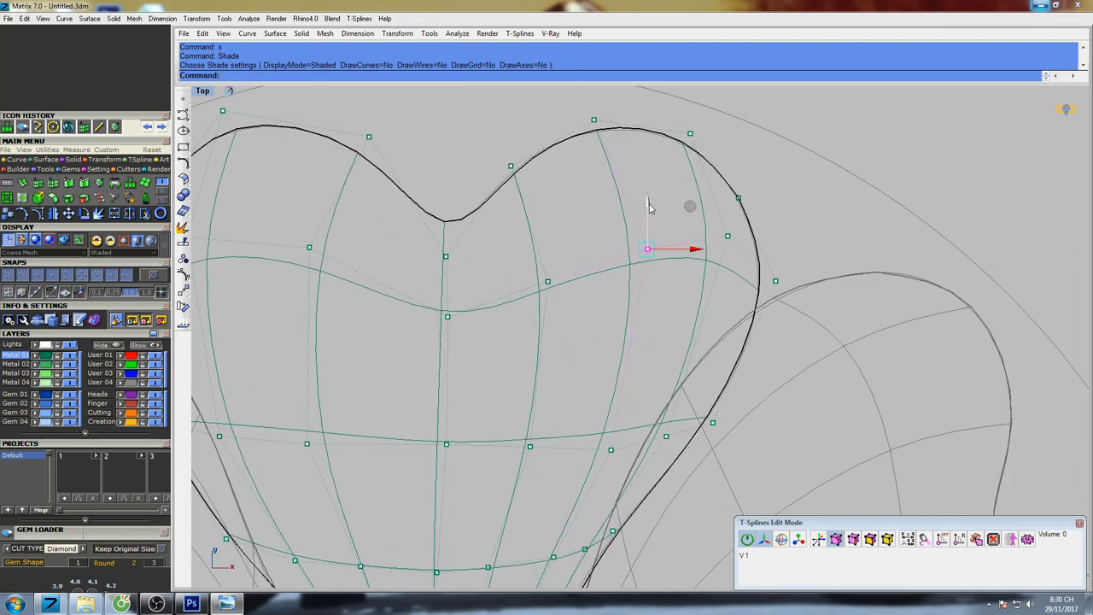
drag(649, 205, 648, 188)
click(548, 281)
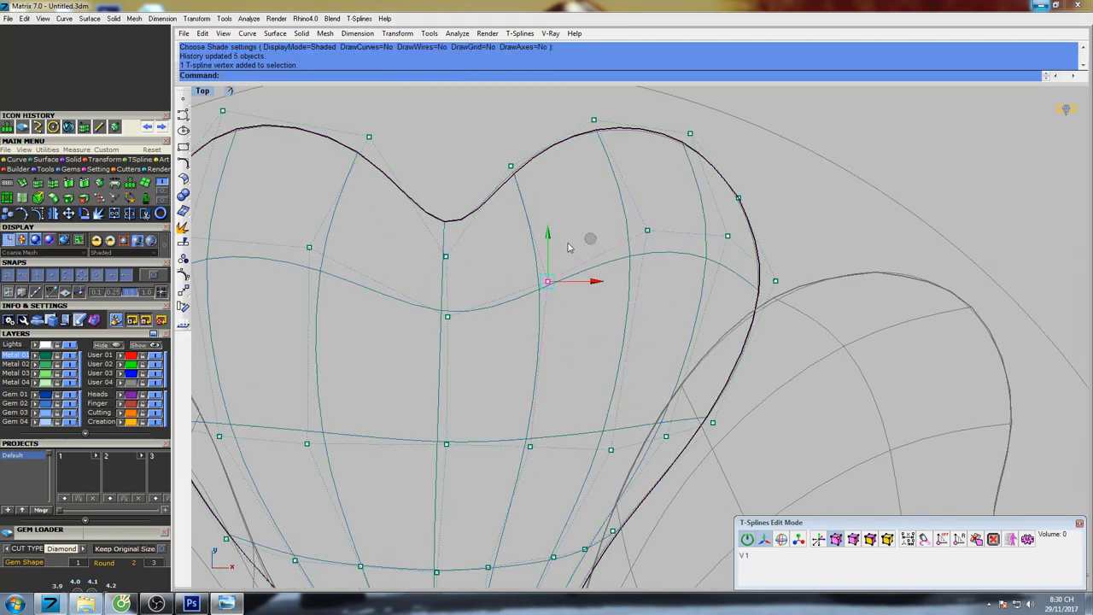
Move the upper inner-row vertices of the green heart petal outward toward the lobes, in both the right and left halves.
drag(549, 238, 549, 218)
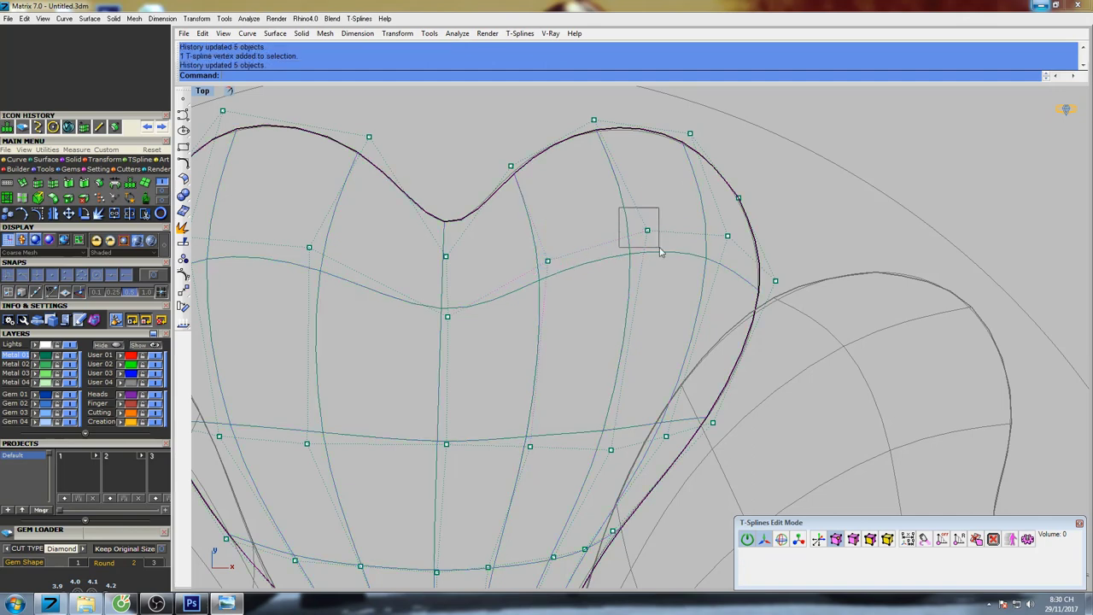
drag(659, 248, 660, 248)
drag(647, 190, 648, 175)
right_drag(341, 277, 529, 254)
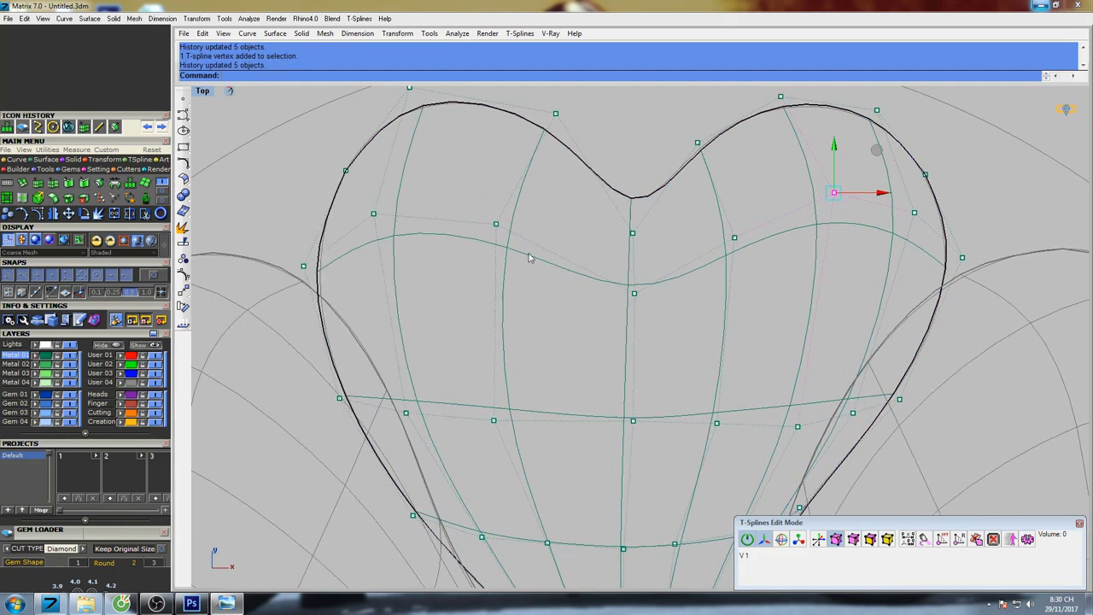
drag(481, 256, 498, 159)
drag(394, 202, 376, 167)
Shift the two inner vertices in the left half of the petal's middle row down toward the petal's tip.
right_drag(453, 382, 477, 262)
drag(493, 310, 519, 261)
drag(448, 263, 431, 263)
drag(489, 331, 519, 280)
Shift the three inner vertices in the right half of the petal's middle row slightly down toward the tip.
drag(768, 279, 769, 278)
right_drag(794, 301, 629, 321)
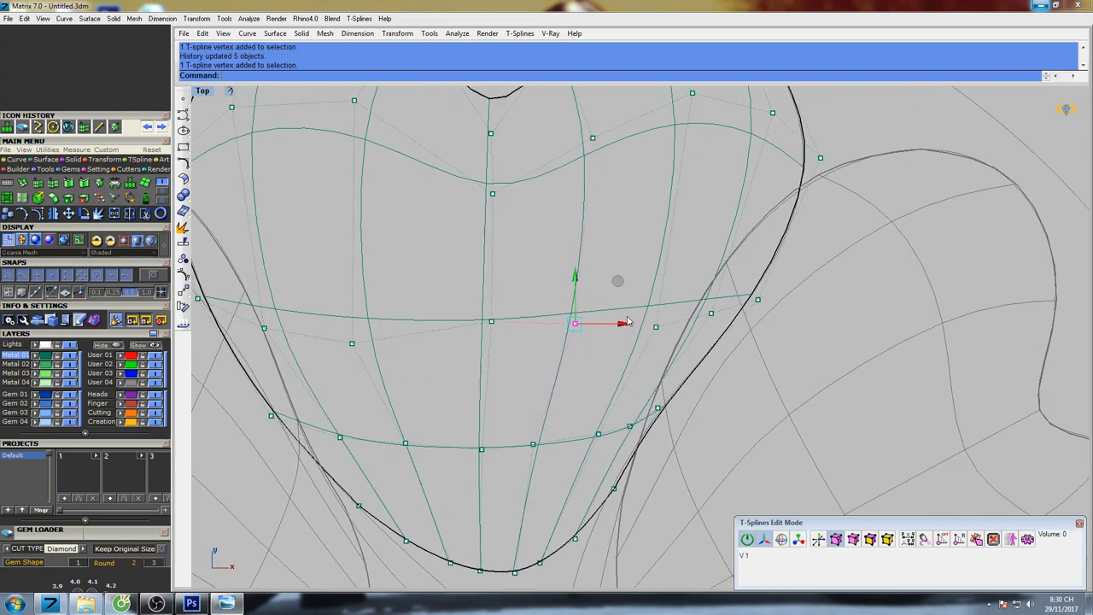
drag(658, 318, 656, 287)
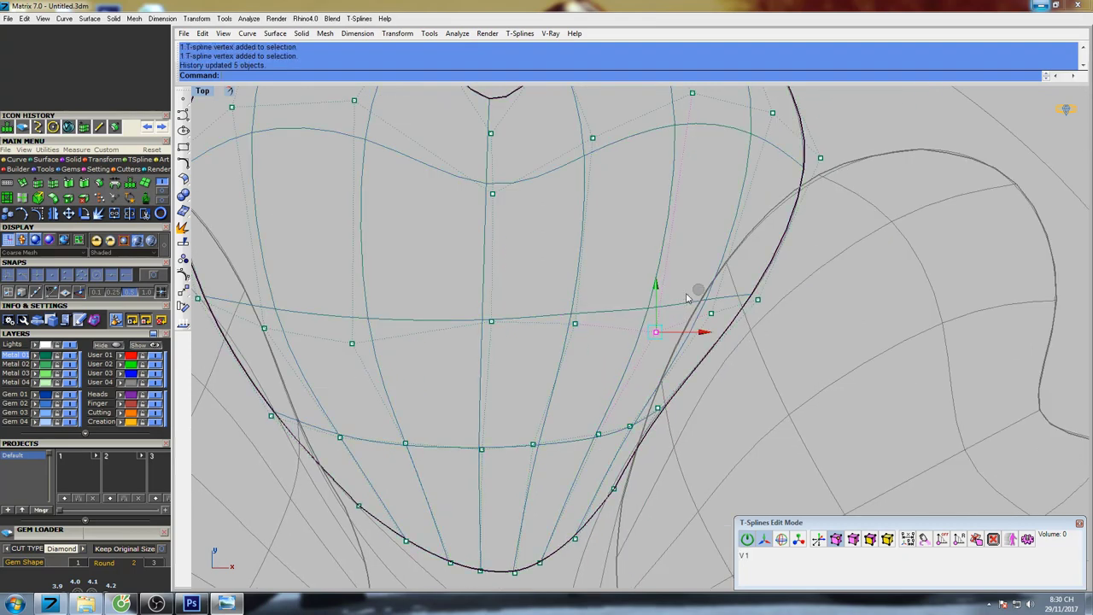
drag(726, 328, 726, 328)
drag(712, 266, 712, 270)
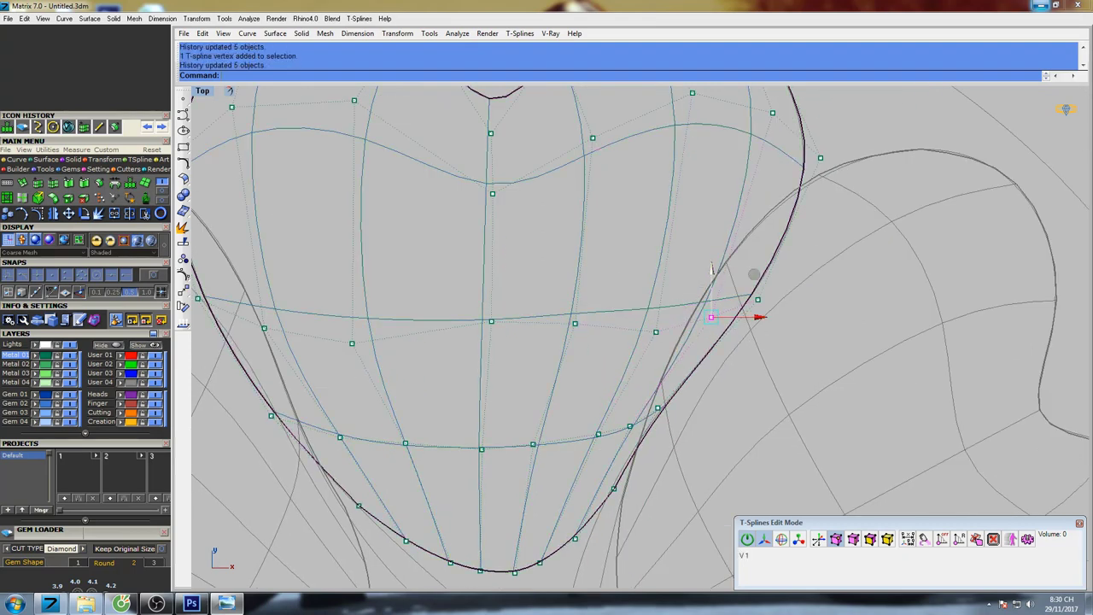
drag(595, 299, 576, 282)
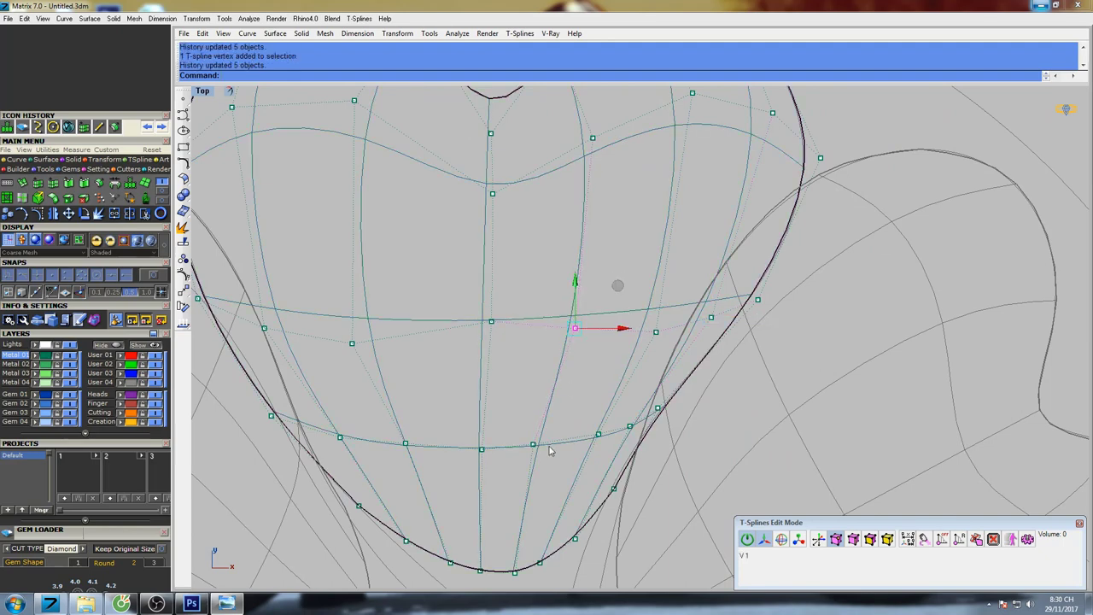
Adjust the middle row's centre vertex and spread the inner vertices of the lower row more evenly around the petal's centre line.
drag(516, 456, 589, 445)
drag(516, 306, 493, 283)
right_drag(458, 446, 538, 356)
drag(504, 347, 489, 312)
drag(537, 360, 530, 358)
drag(612, 380, 670, 355)
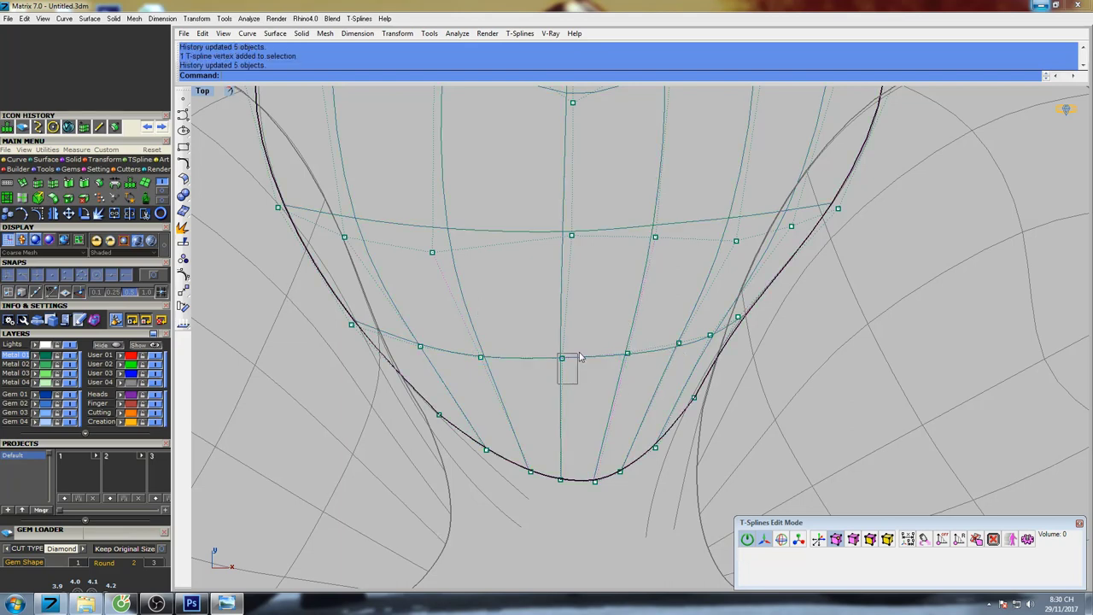
drag(578, 355, 610, 360)
Preview the petals shaded from the top and in perspective to examine the reshaped surface.
scroll(603, 319, down, 8)
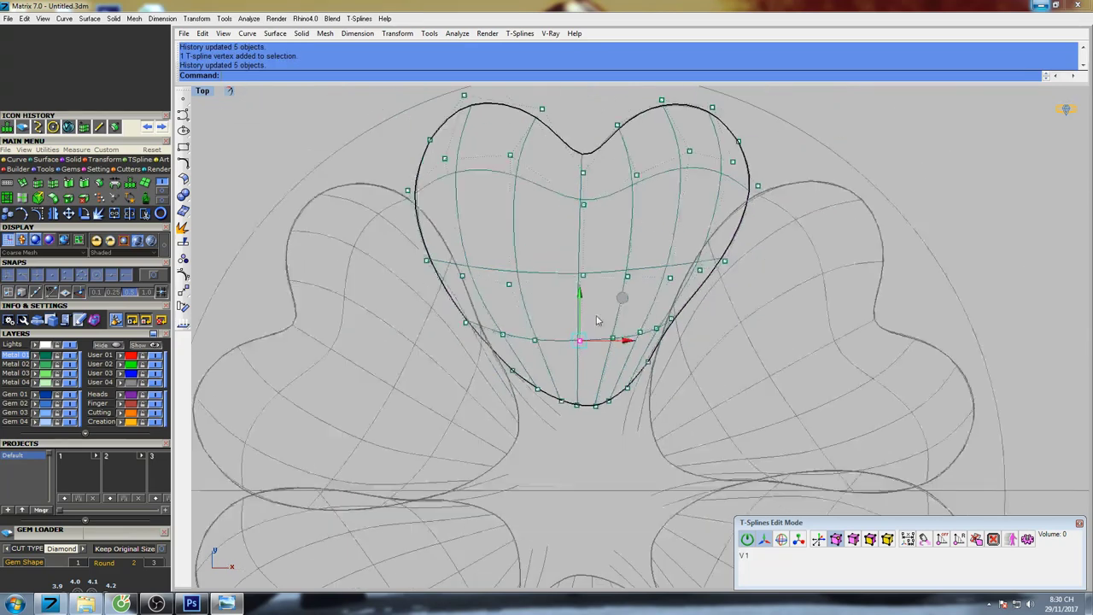
right_drag(605, 238, 593, 255)
text(s)
key(space)
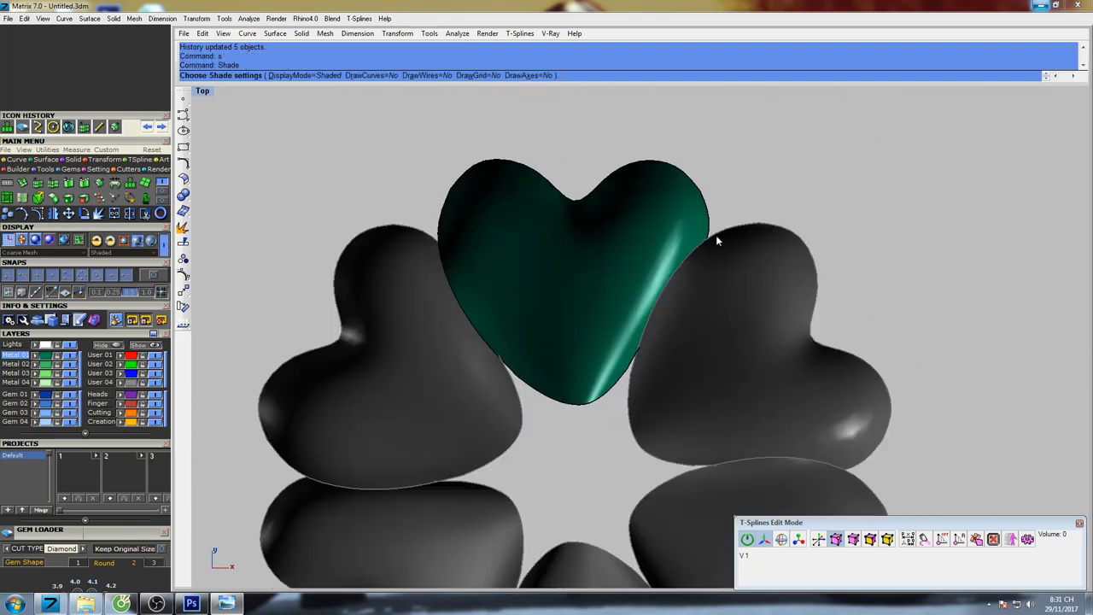
right_drag(716, 238, 672, 240)
key(ctrl+F4)
scroll(674, 244, down, 10)
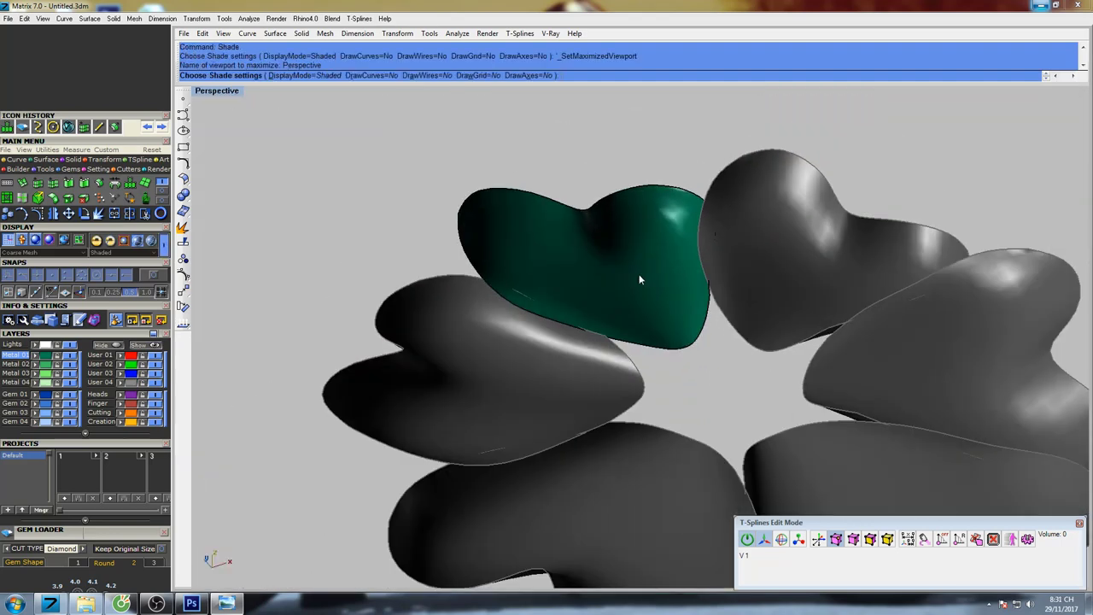
right_drag(641, 280, 748, 218)
key(Escape)
right_drag(638, 235, 570, 256)
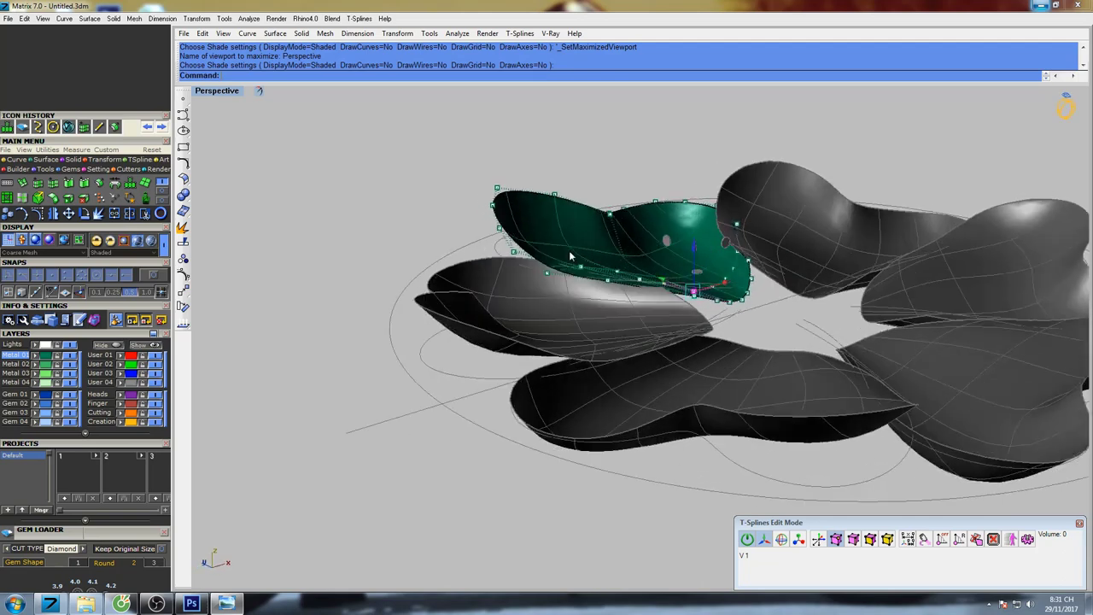
Examine the petals' profile from the right side, shaded, and the whole flower ring in perspective.
key(ctrl+F3)
scroll(641, 247, down, 8)
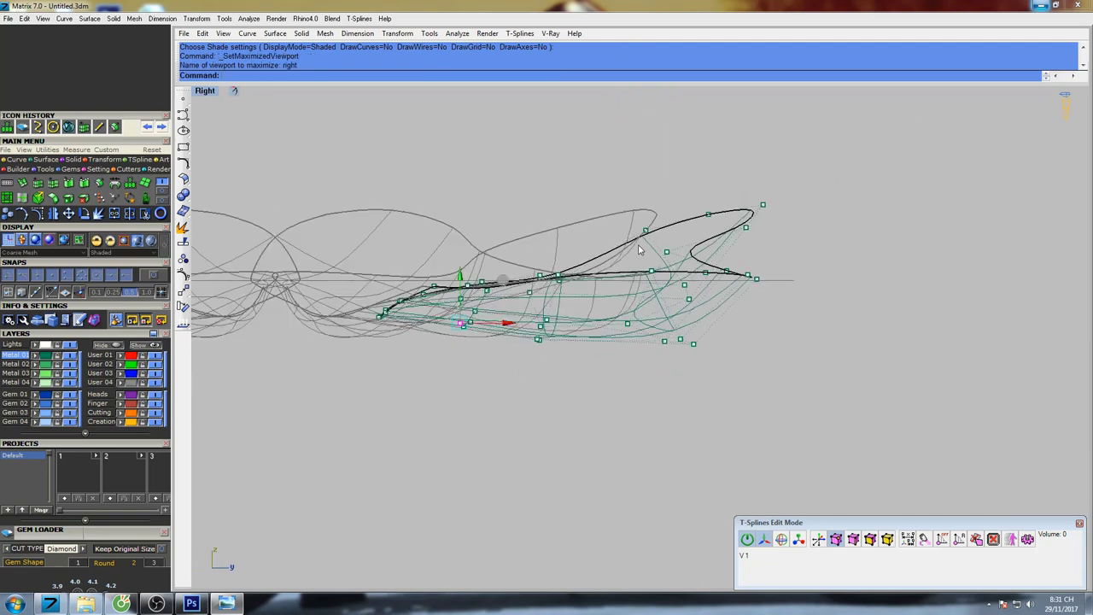
text(s)
key(Return)
mouse_move(647, 243)
right_down()
mouse_move(832, 224)
mouse_move(772, 239)
right_up()
scroll(806, 227, down, 5)
key(ctrl+F4)
key(Escape)
key(Escape)
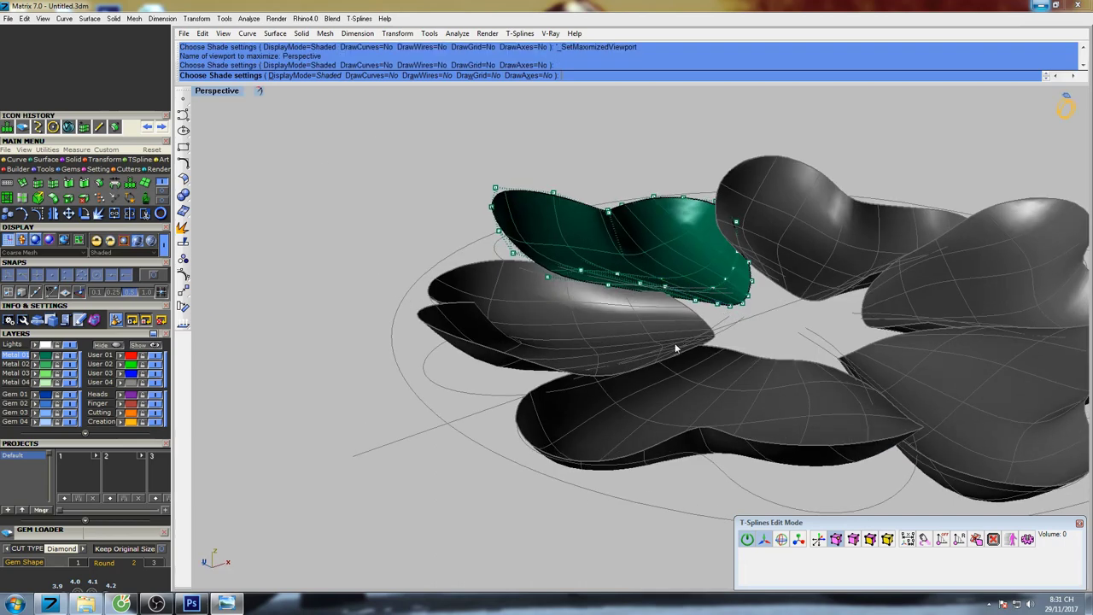
scroll(744, 286, down, 5)
right_drag(747, 280, 604, 256)
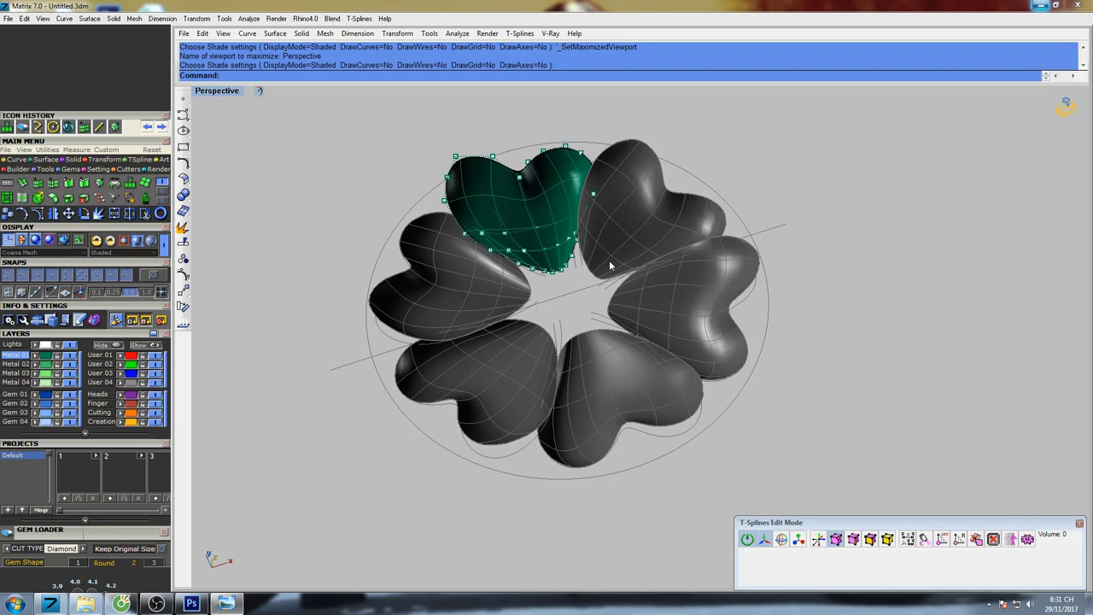
Unhide the round centre gem and select it in the perspective view.
key(ctrl+alt+h)
right_drag(565, 296, 619, 220)
click(573, 269)
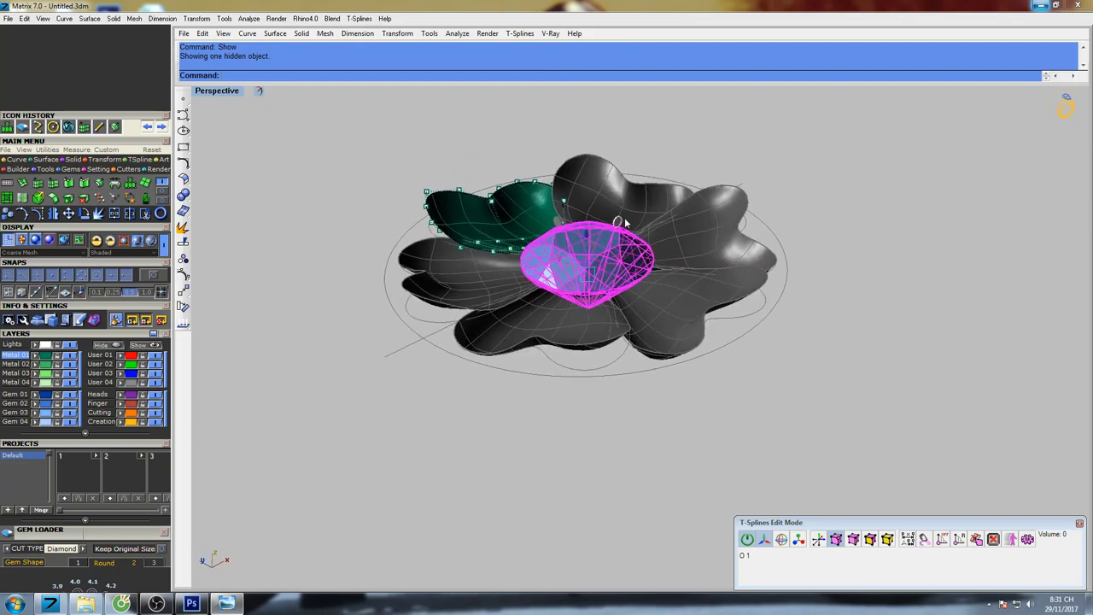
scroll(587, 248, up, 5)
drag(584, 253, 586, 222)
right_drag(601, 272, 478, 246)
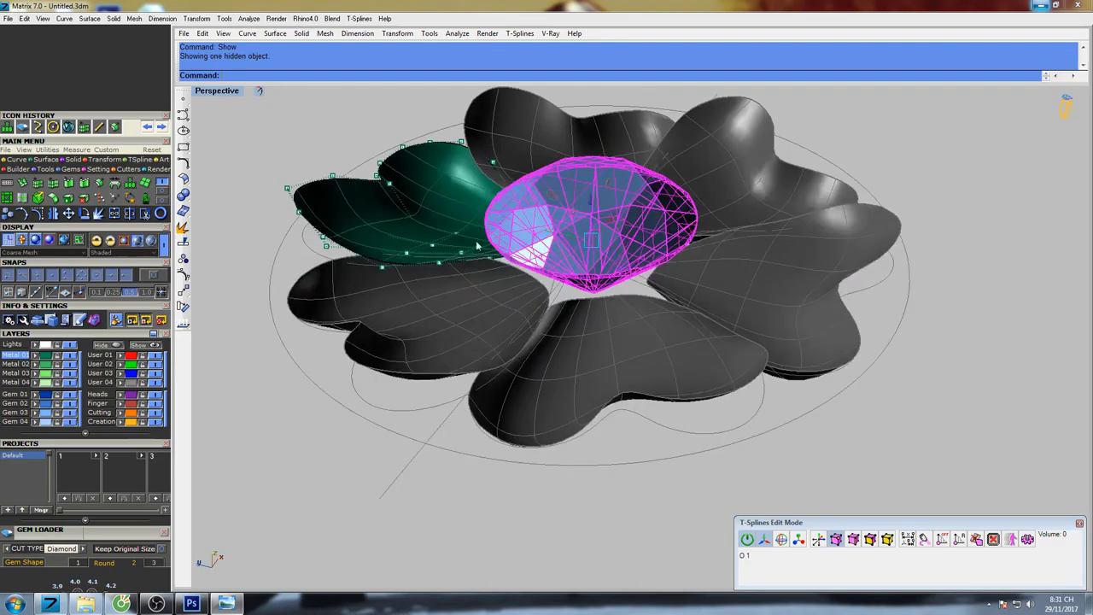
Raise the gem vertically in the Right view until its pointed bottom is about level with the petals' base line.
double_click(218, 92)
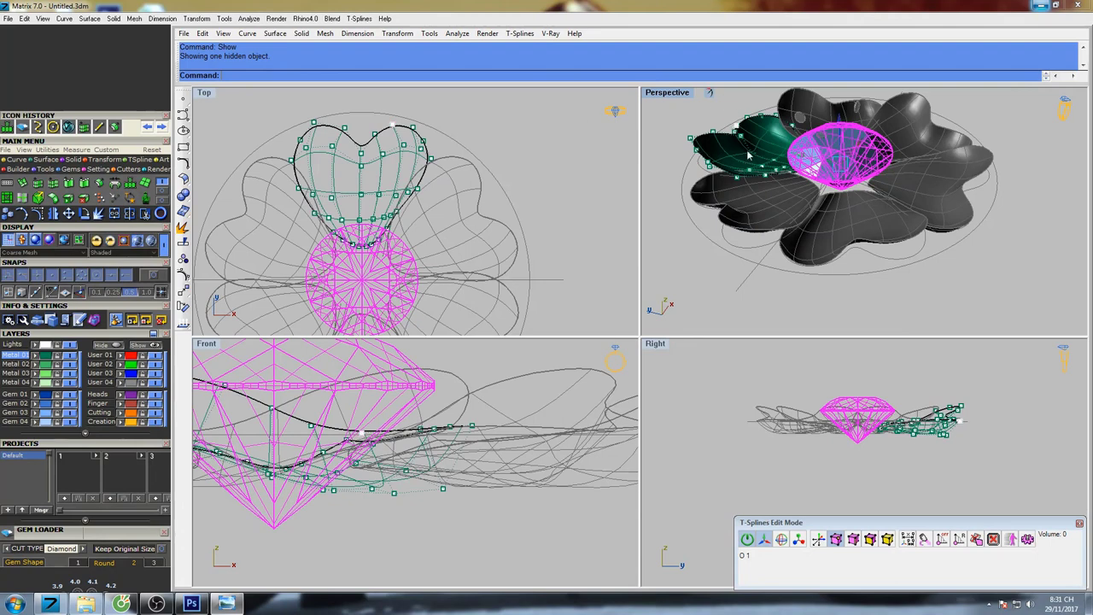
double_click(658, 345)
scroll(663, 335, down, 4)
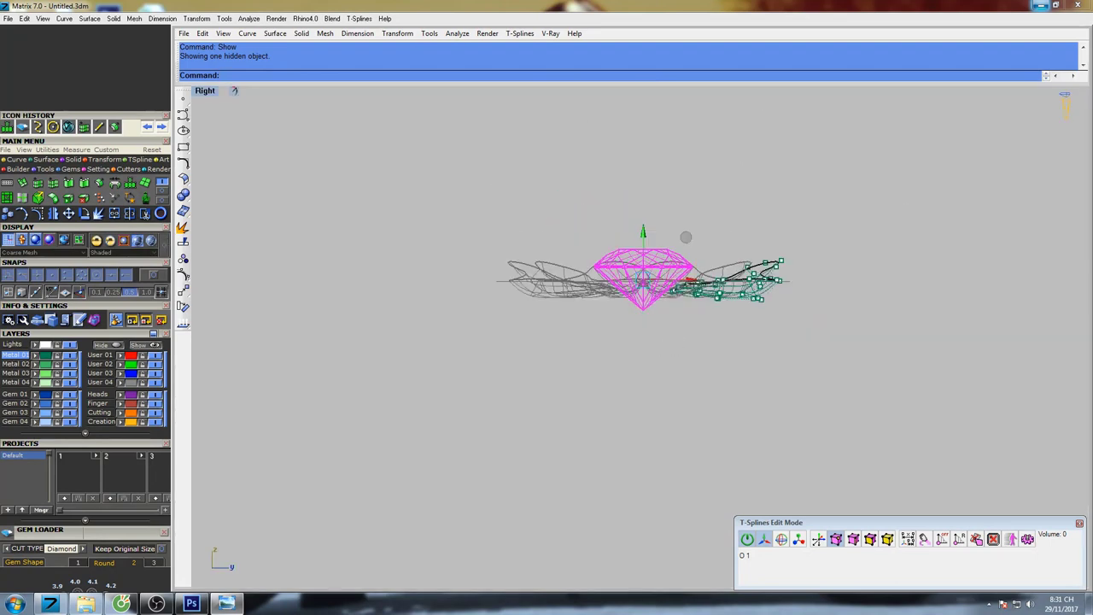
scroll(643, 263, up, 6)
drag(636, 272, 638, 225)
click(652, 182)
scroll(682, 199, down, 4)
right_drag(681, 198, 650, 207)
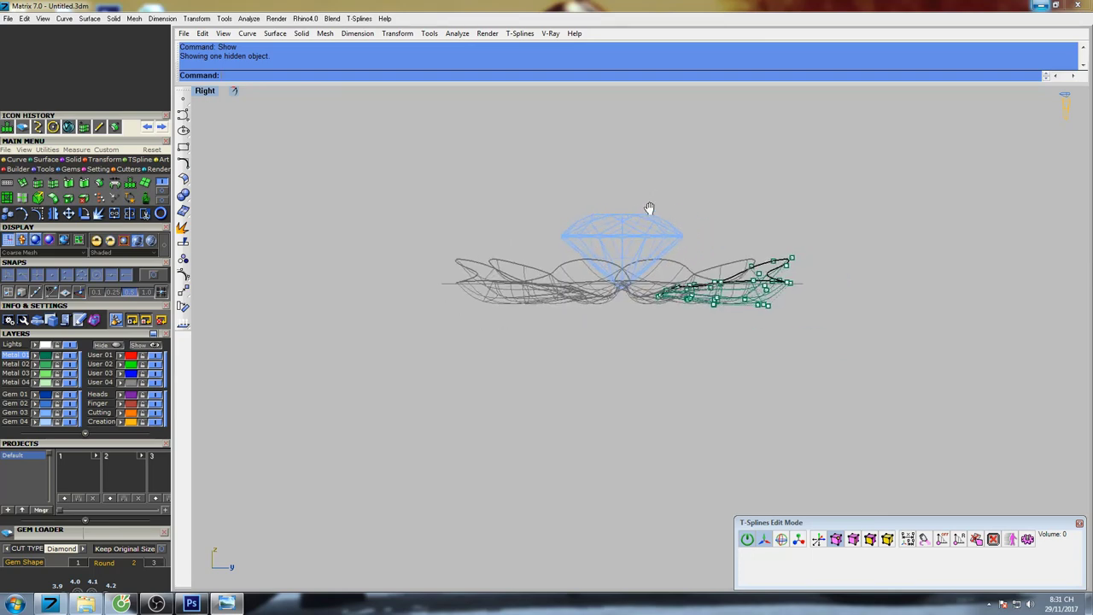
Preview the raised gem and petals shaded in the side and perspective views.
text(s)
key(space)
key(ctrl+F4)
right_drag(730, 251, 647, 238)
scroll(693, 269, down, 6)
key(Escape)
Switch T-Splines editing to whole-object selection and select the green petal.
click(888, 539)
scroll(591, 317, up, 7)
click(581, 319)
Examine the flower and gem shaded in the Front view and at a higher angle in perspective.
double_click(221, 91)
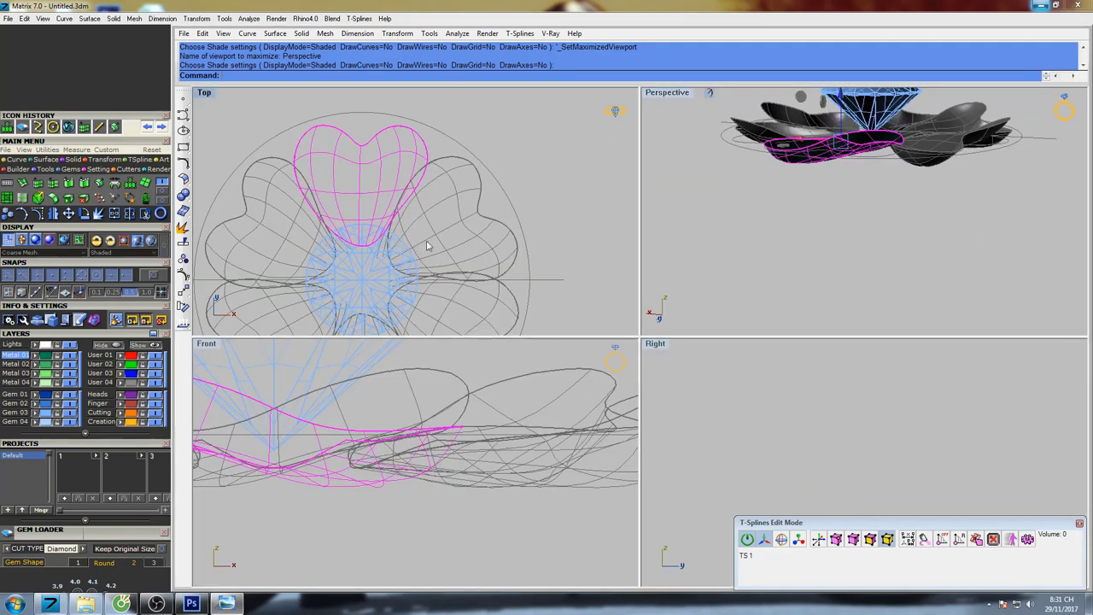
scroll(431, 240, down, 3)
right_drag(440, 241, 444, 226)
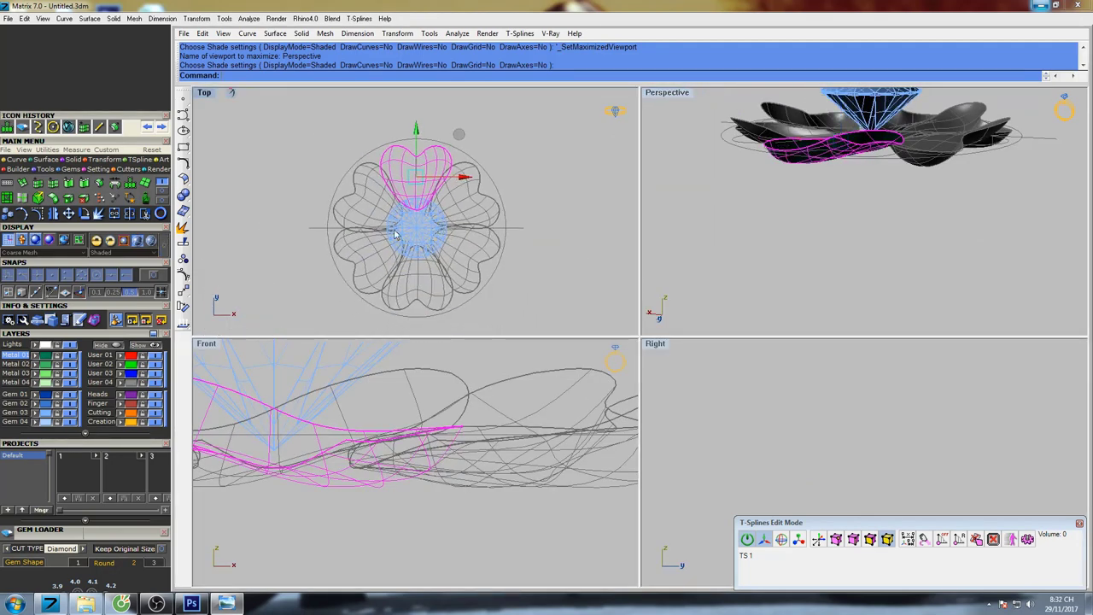
mouse_move(391, 424)
right_down()
mouse_move(433, 452)
mouse_move(413, 426)
mouse_move(478, 432)
right_up()
scroll(436, 452, down, 4)
text(s)
key(Return)
scroll(478, 434, down, 3)
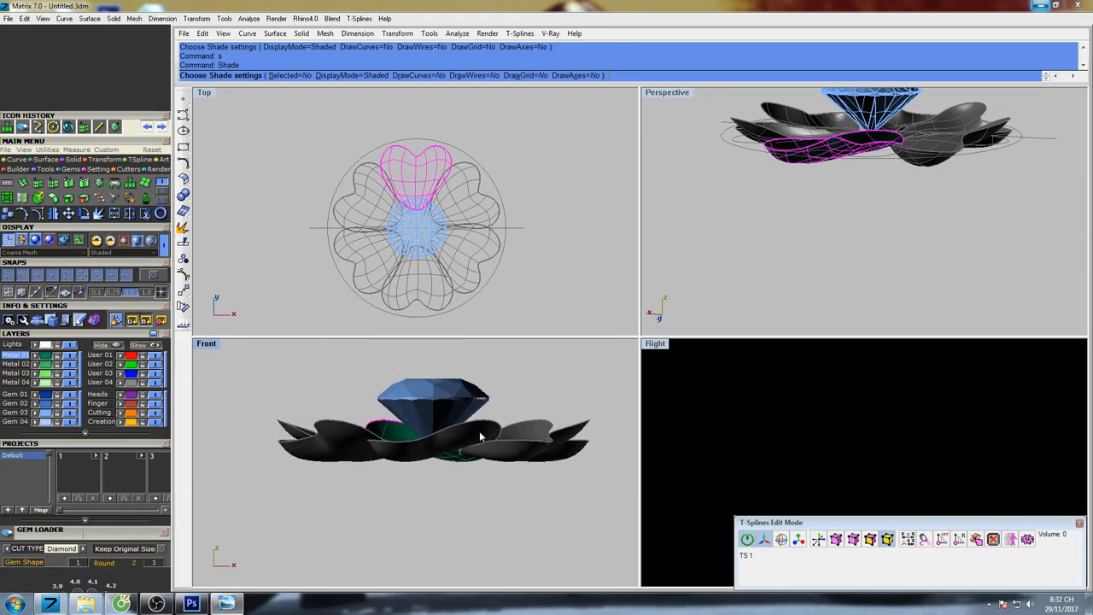
click(519, 272)
double_click(683, 95)
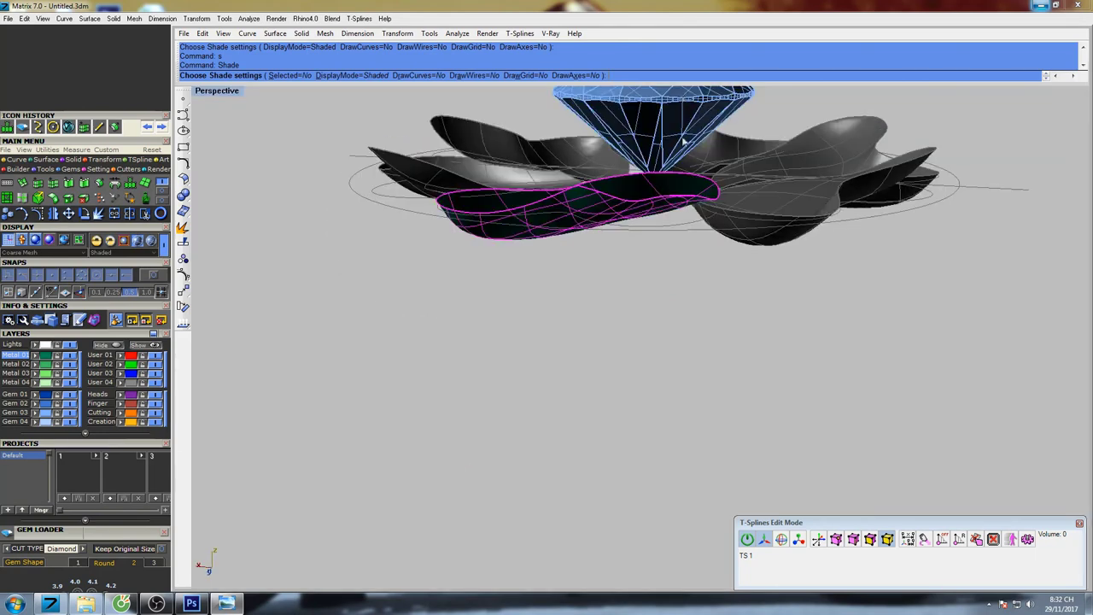
right_drag(686, 140, 715, 248)
key(Escape)
Thicken the green petal by 0.6 along the vertex normals, without creased edges.
click(708, 356)
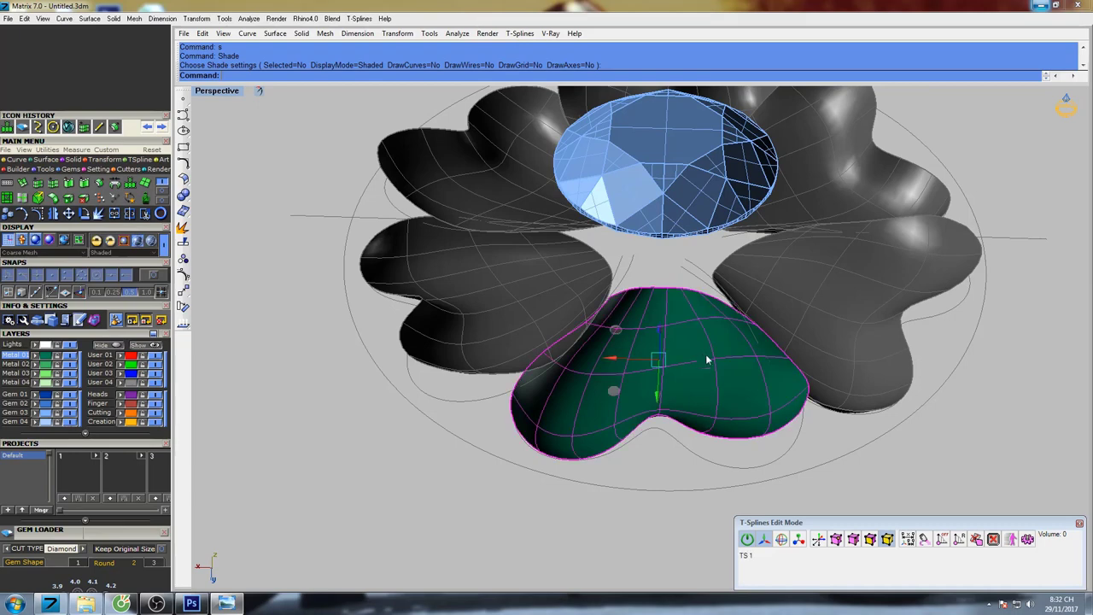
shift+right_drag(719, 358, 664, 345)
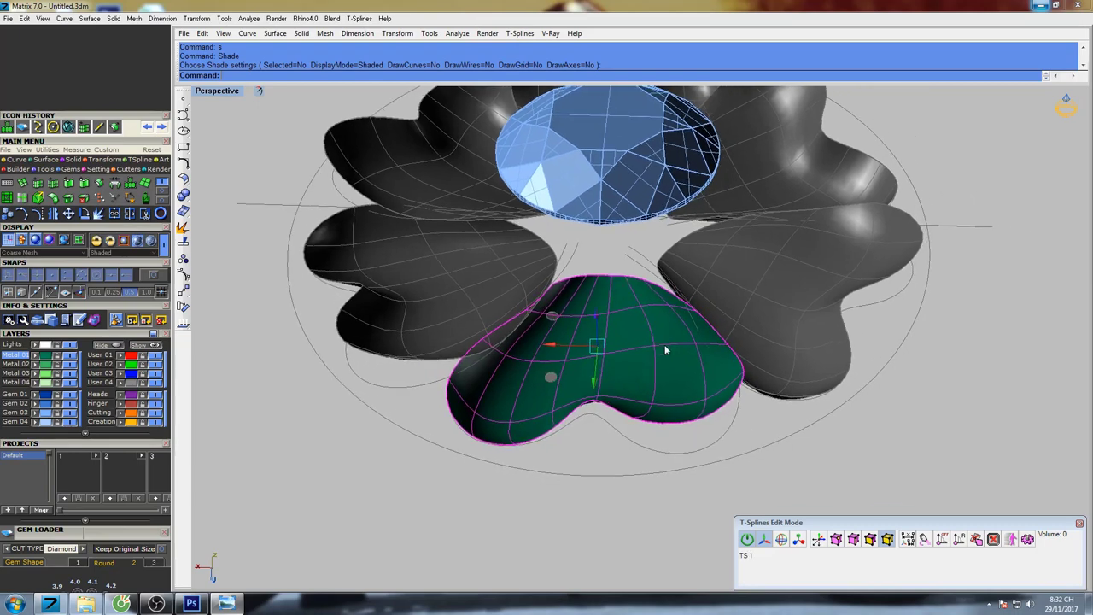
click(114, 127)
right_drag(599, 374, 597, 348)
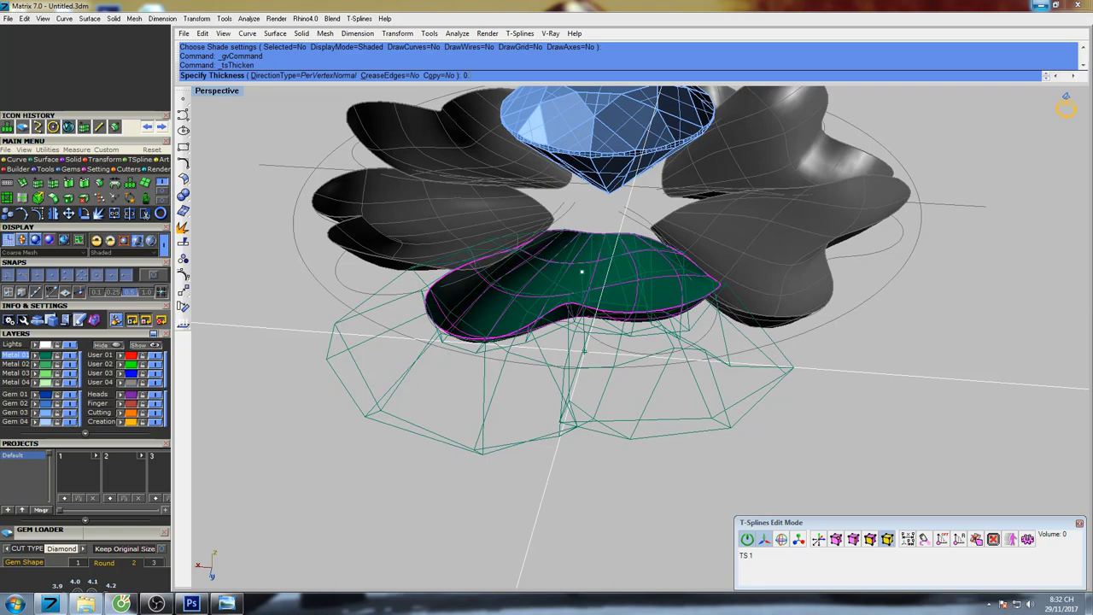
key(Return)
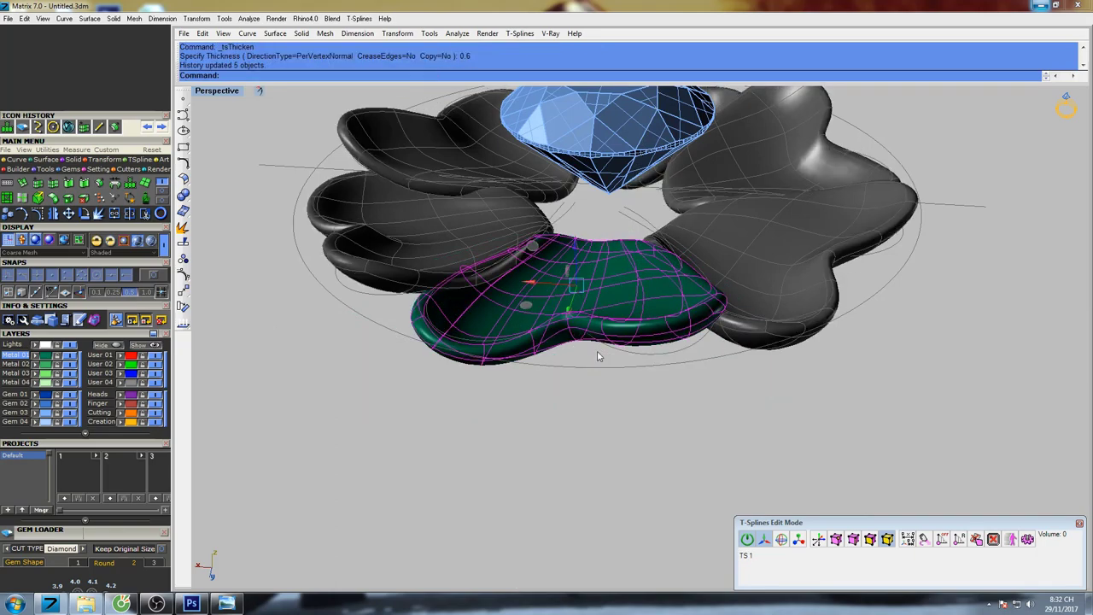
Preview the thickened petals around the gem, shaded from the top and in perspective.
key(Escape)
right_drag(844, 255, 559, 376)
text(s)
key(Return)
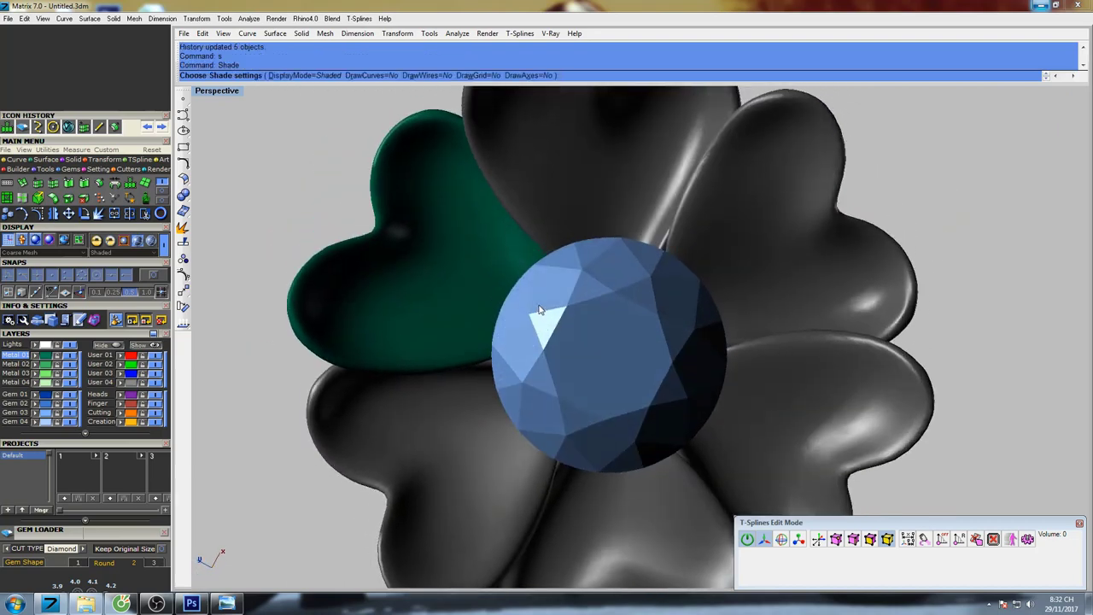
shift+right_drag(526, 292, 568, 326)
key(ctrl+F1)
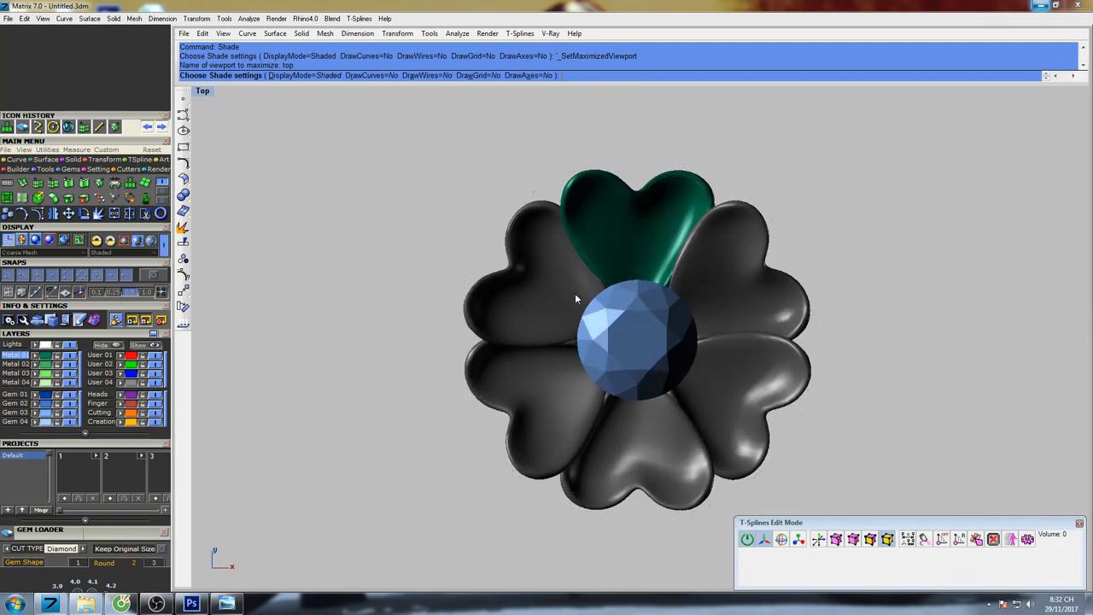
scroll(559, 282, up, 3)
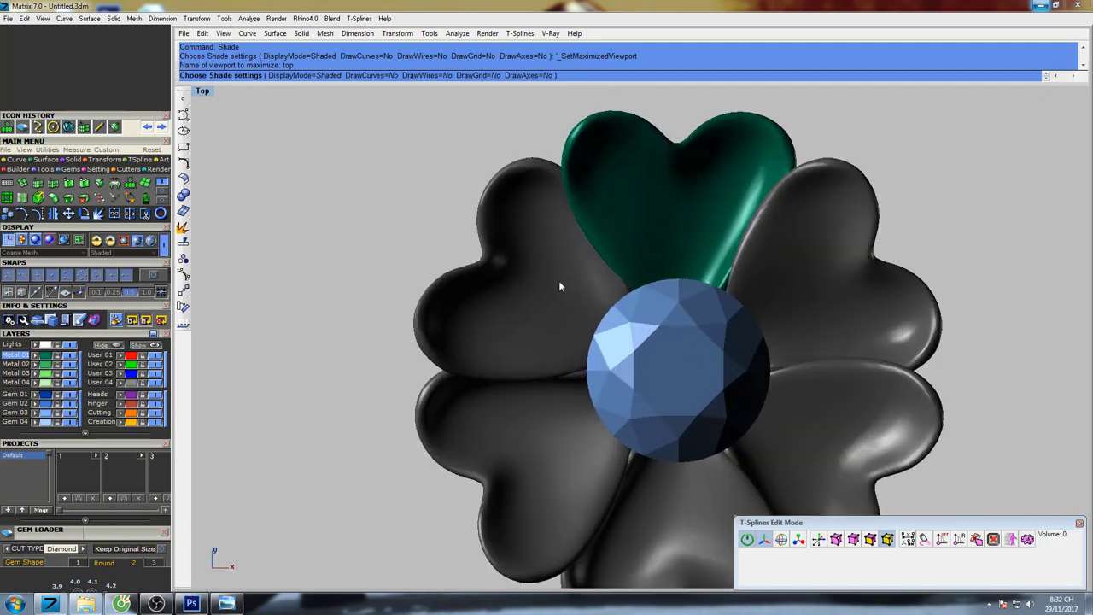
key(ctrl+F4)
shift+right_drag(660, 323, 656, 290)
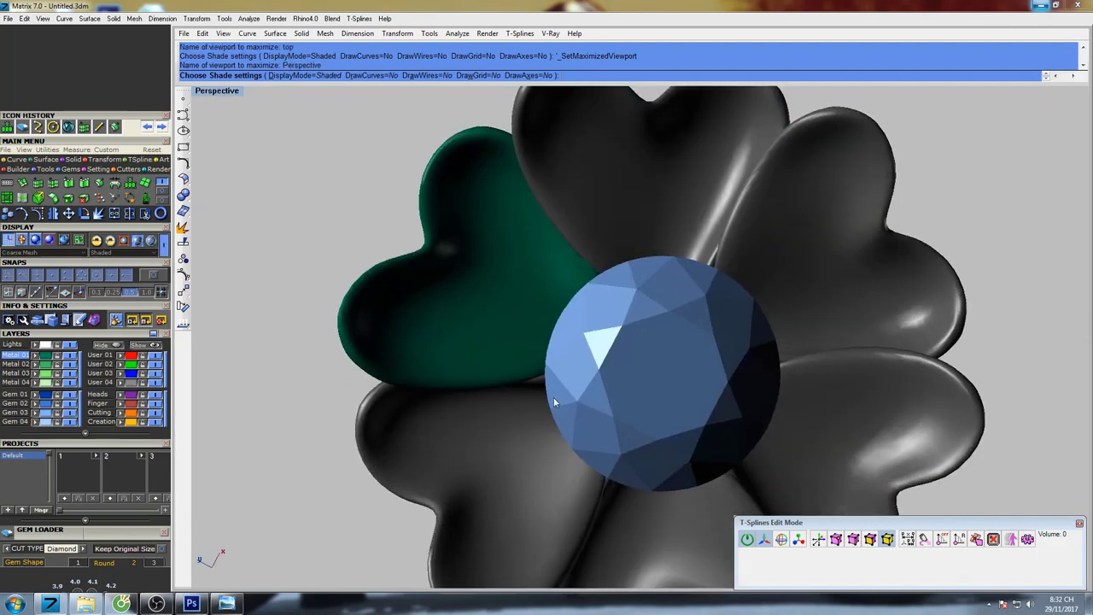
right_drag(553, 397, 614, 282)
End the shaded preview and undo the petal thickening.
key(Escape)
key(ctrl+z)
key(Escape)
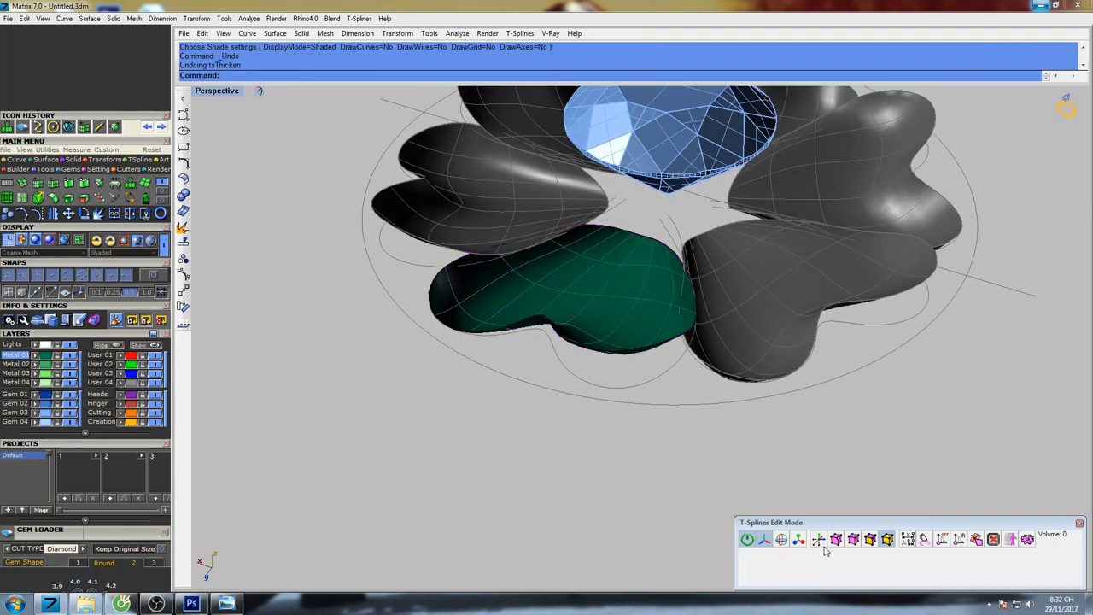
Switch to vertex editing and lower the edge vertex near the petal's narrow inner end, beside the neighbouring petal.
click(837, 545)
right_drag(671, 252, 609, 266)
scroll(568, 221, up, 9)
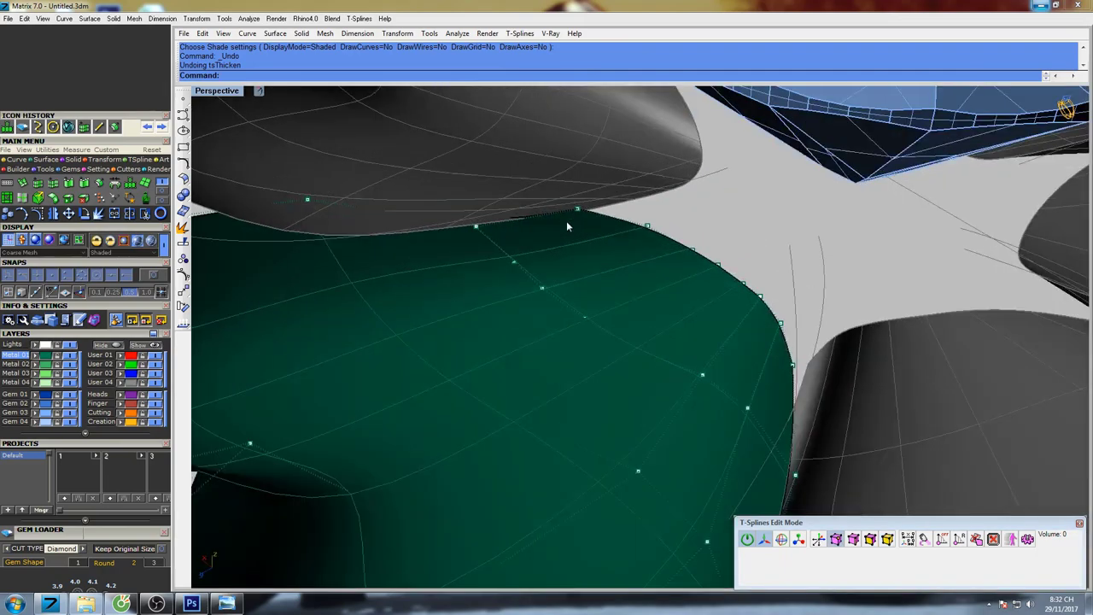
click(577, 209)
right_drag(619, 186, 476, 215)
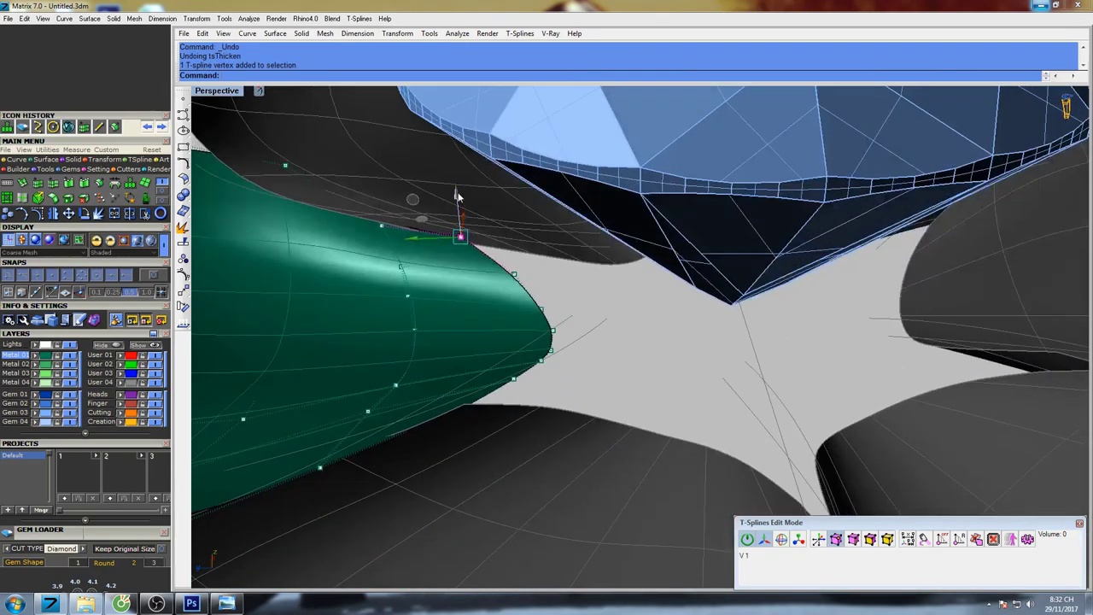
drag(459, 197, 467, 226)
right_drag(542, 261, 587, 281)
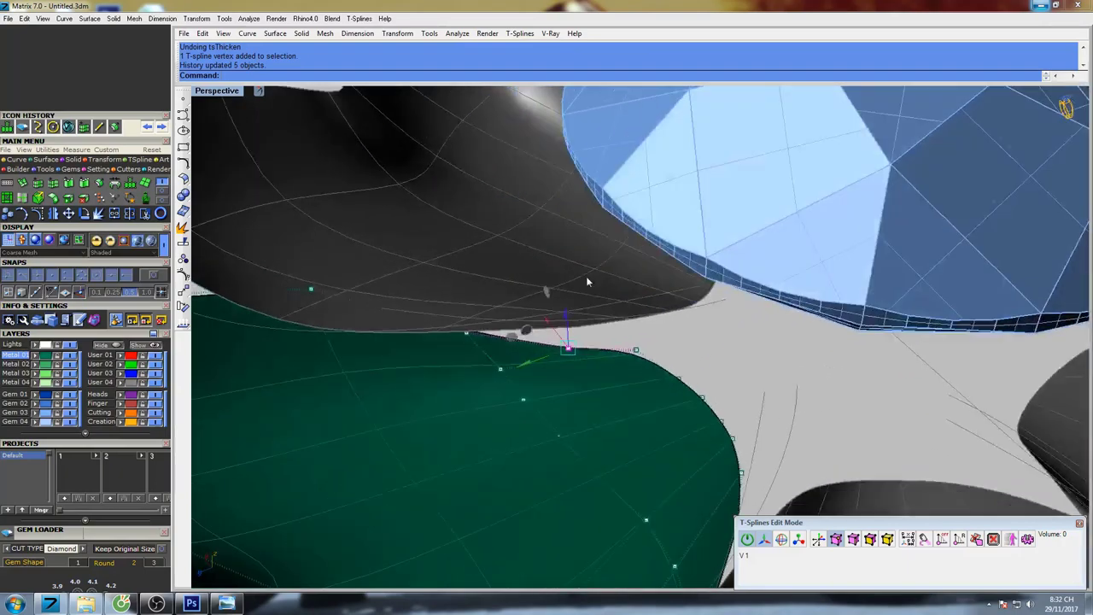
Select the next edge vertex near the petal's narrow inner end and lower it in the Right view.
drag(646, 331, 647, 330)
right_drag(649, 333, 636, 307)
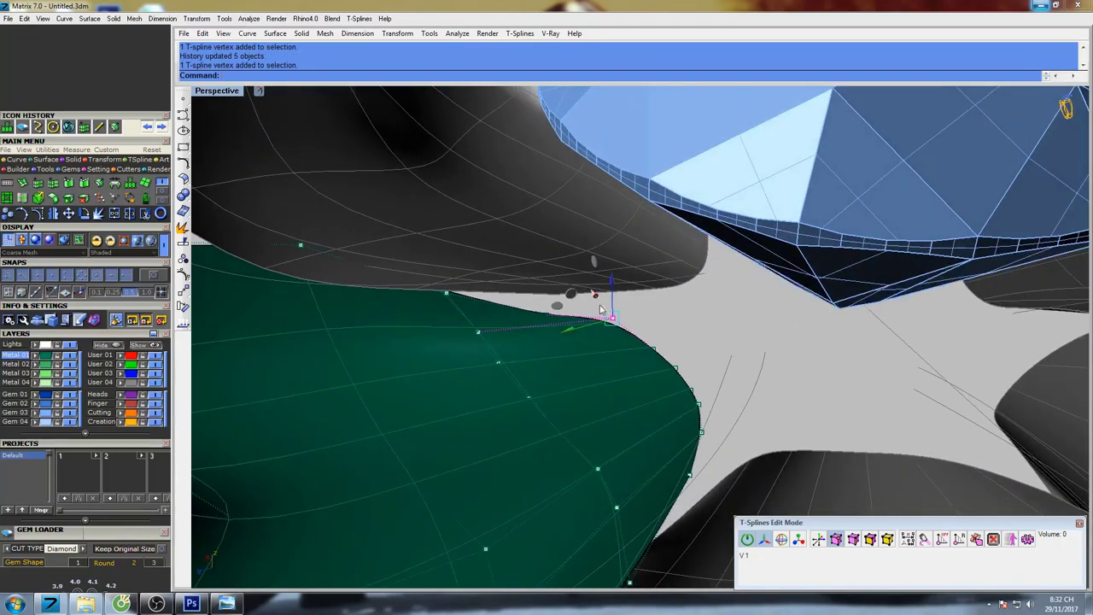
key(ctrl+F3)
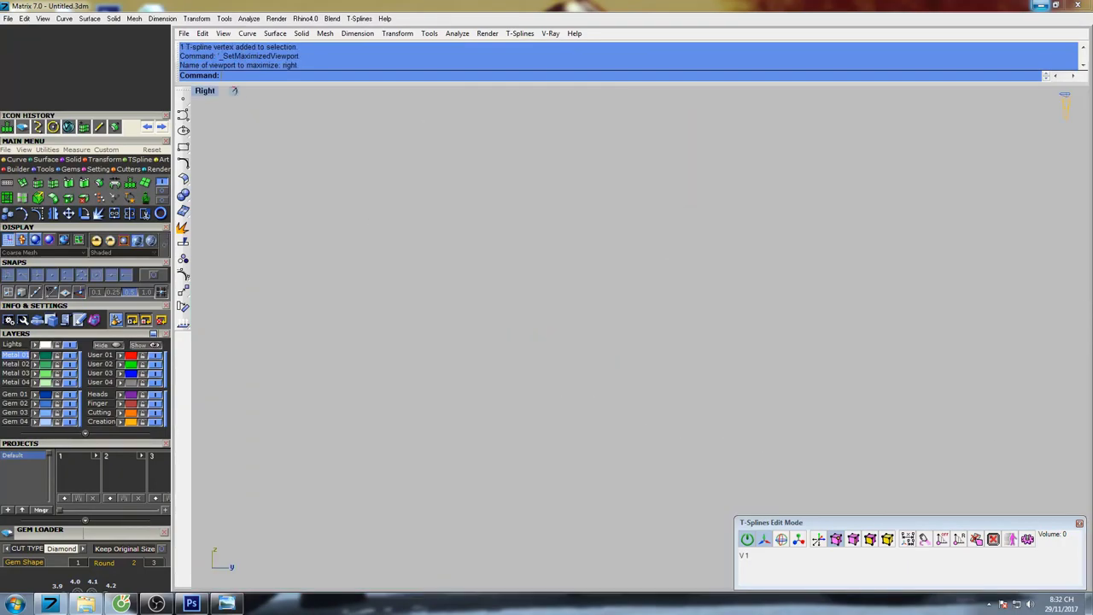
scroll(651, 321, down, 8)
scroll(437, 159, up, 7)
scroll(509, 226, up, 10)
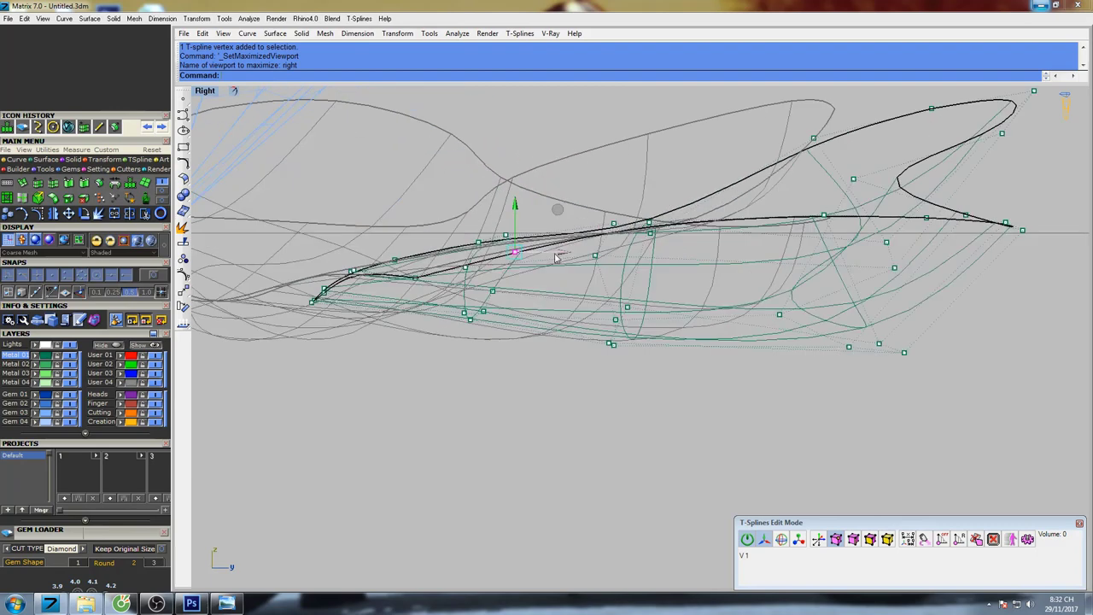
drag(506, 222, 507, 243)
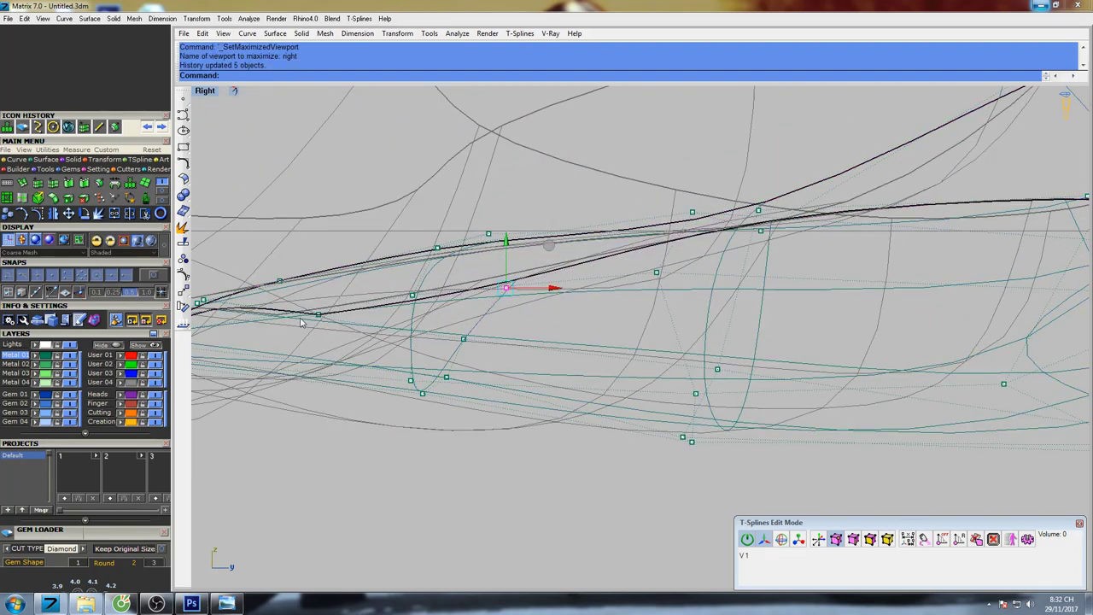
Lower the following vertices of the sagging edge one by one, so the edge runs smoothly into the petal's inner tip.
drag(324, 306, 331, 297)
right_drag(331, 296, 494, 229)
drag(486, 197, 488, 211)
scroll(376, 240, up, 6)
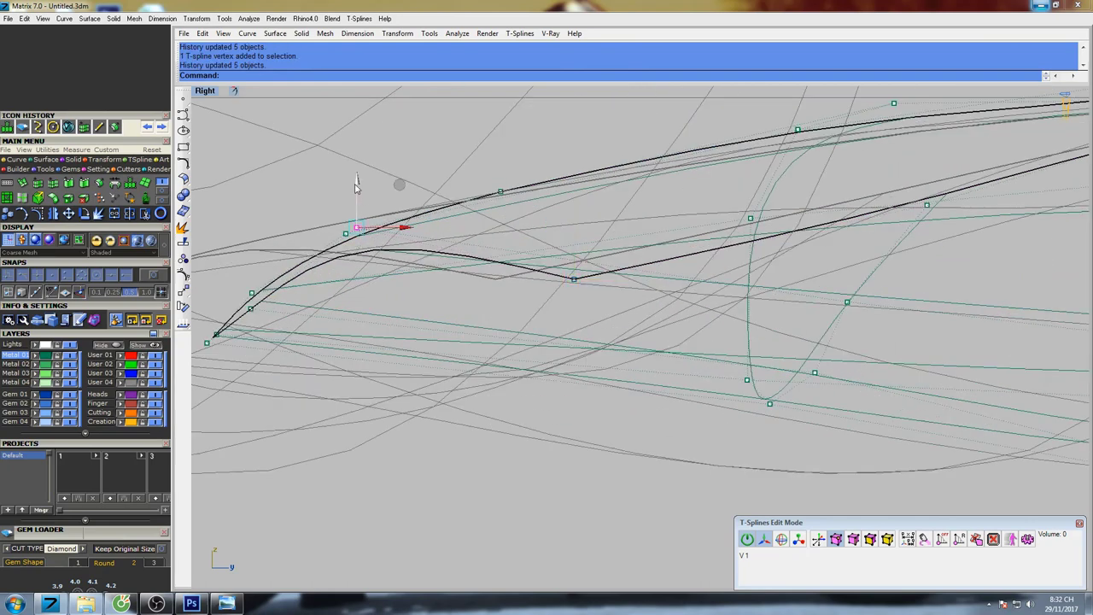
drag(356, 186, 357, 276)
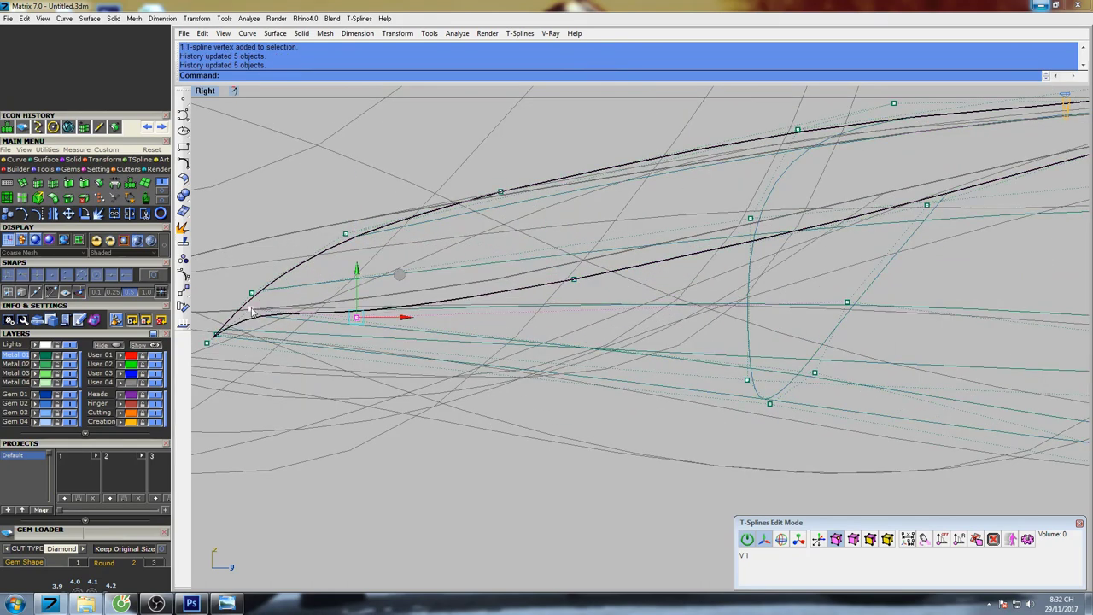
drag(250, 266, 256, 296)
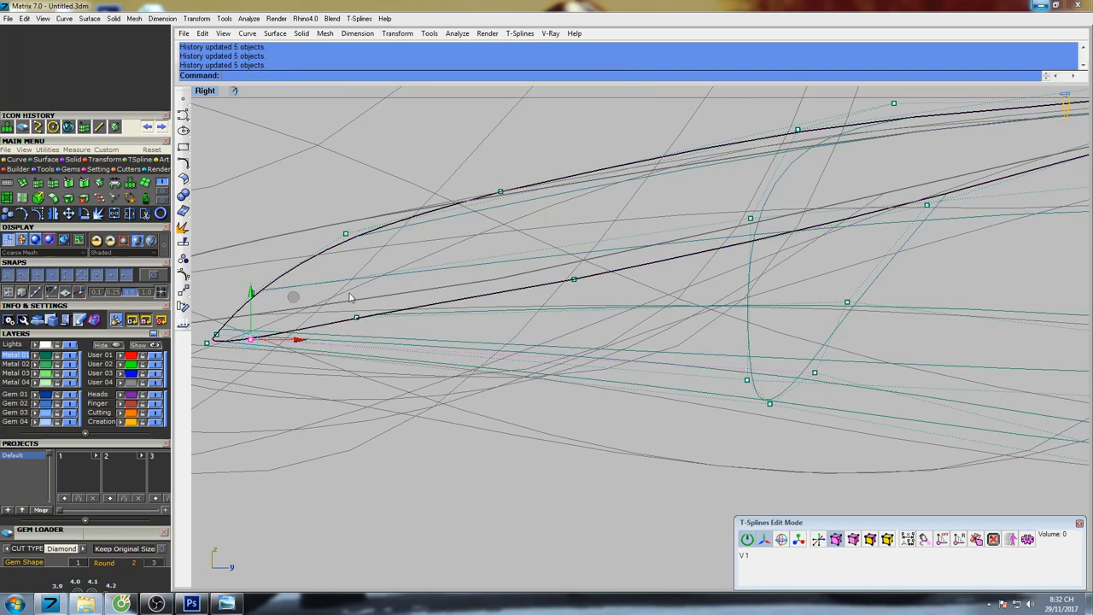
drag(357, 275, 357, 282)
right_drag(281, 292, 480, 275)
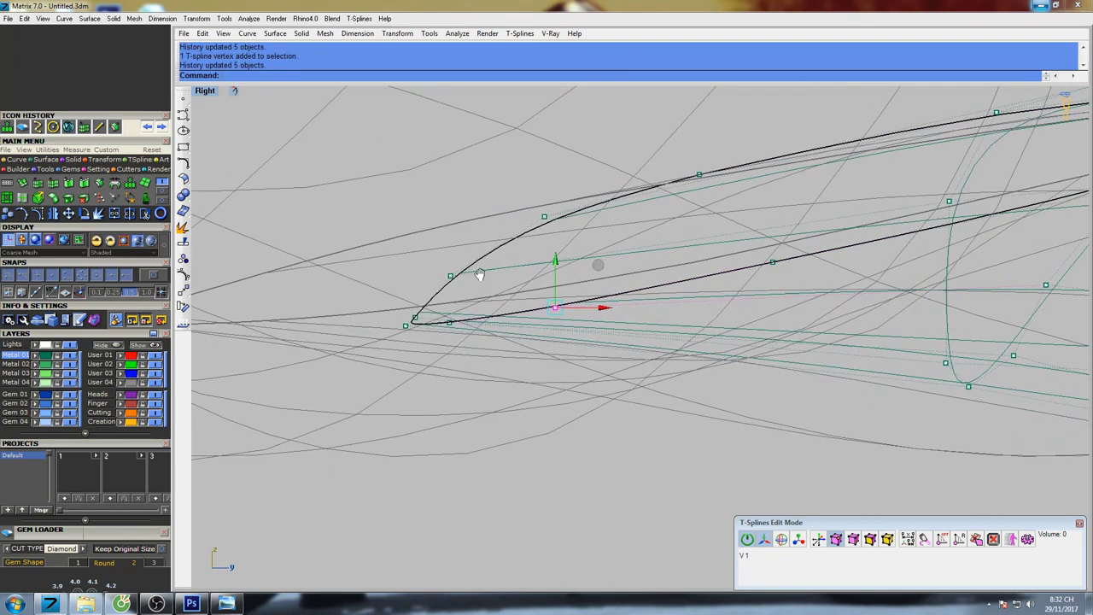
Raise the upper edge vertices just behind the petal's inner tip in the Right view.
drag(454, 285, 454, 287)
drag(452, 235, 452, 224)
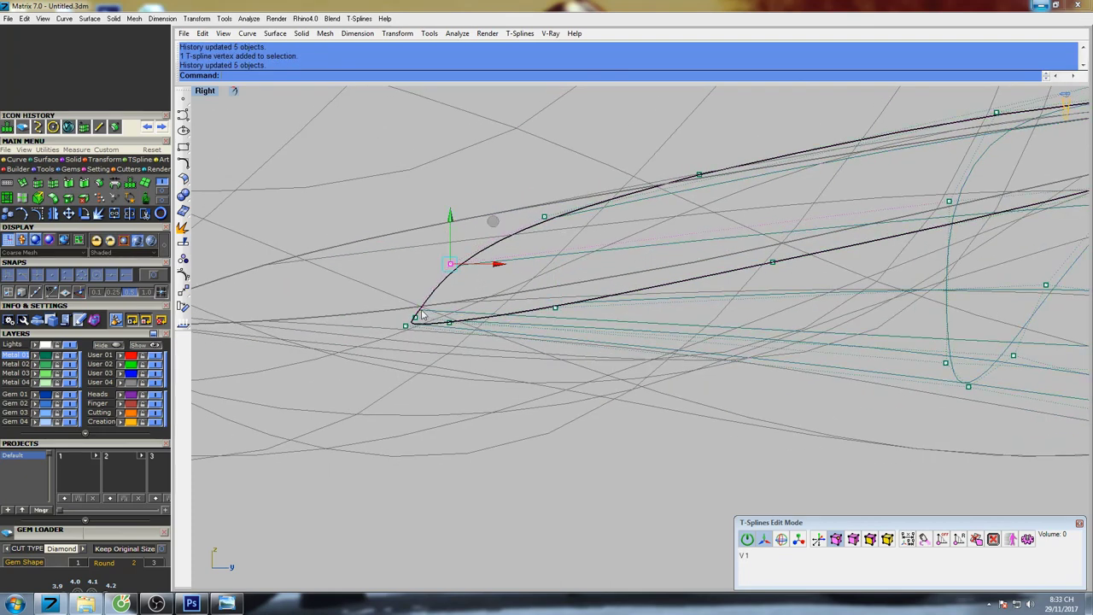
drag(417, 273, 464, 274)
drag(452, 217, 452, 206)
drag(388, 346, 416, 315)
drag(410, 276, 410, 263)
Adjust the heights of the vertices around the inner tip to give it a rounder side profile.
scroll(415, 290, up, 6)
drag(392, 220, 431, 314)
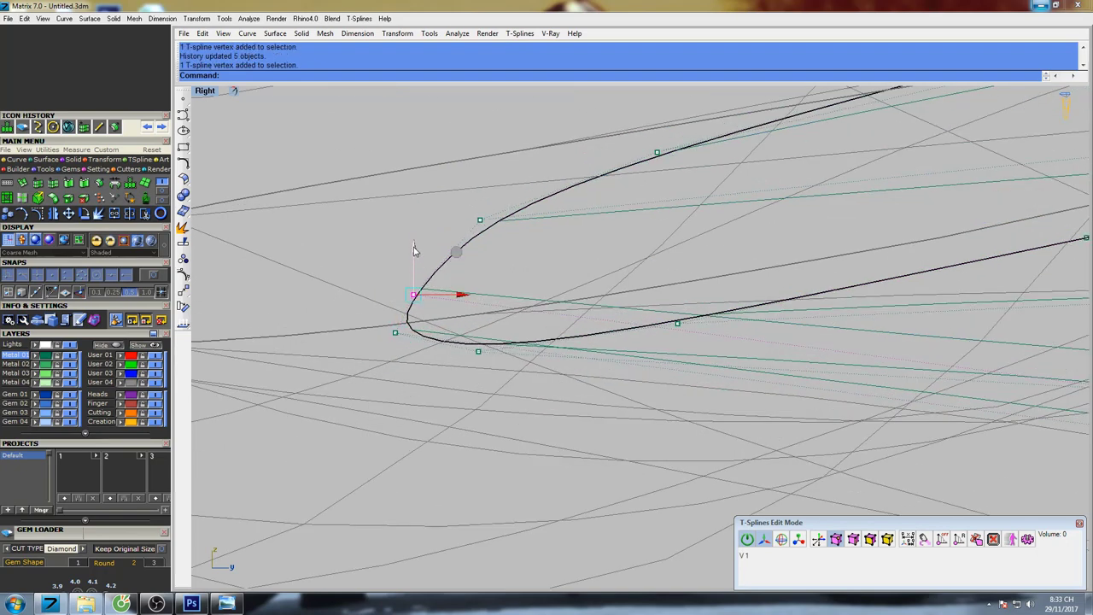
drag(415, 251, 415, 231)
mouse_move(468, 190)
mouse_down()
mouse_move(494, 230)
mouse_move(480, 175)
mouse_up()
drag(387, 348, 404, 275)
drag(508, 334, 482, 288)
scroll(483, 288, down, 8)
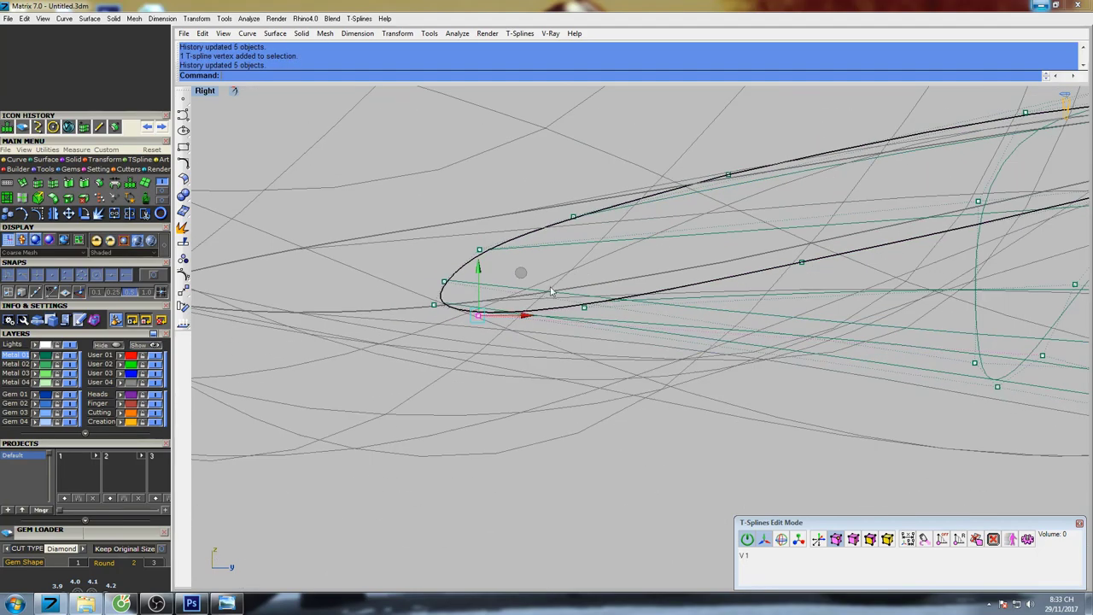
right_drag(939, 260, 612, 308)
scroll(698, 267, down, 8)
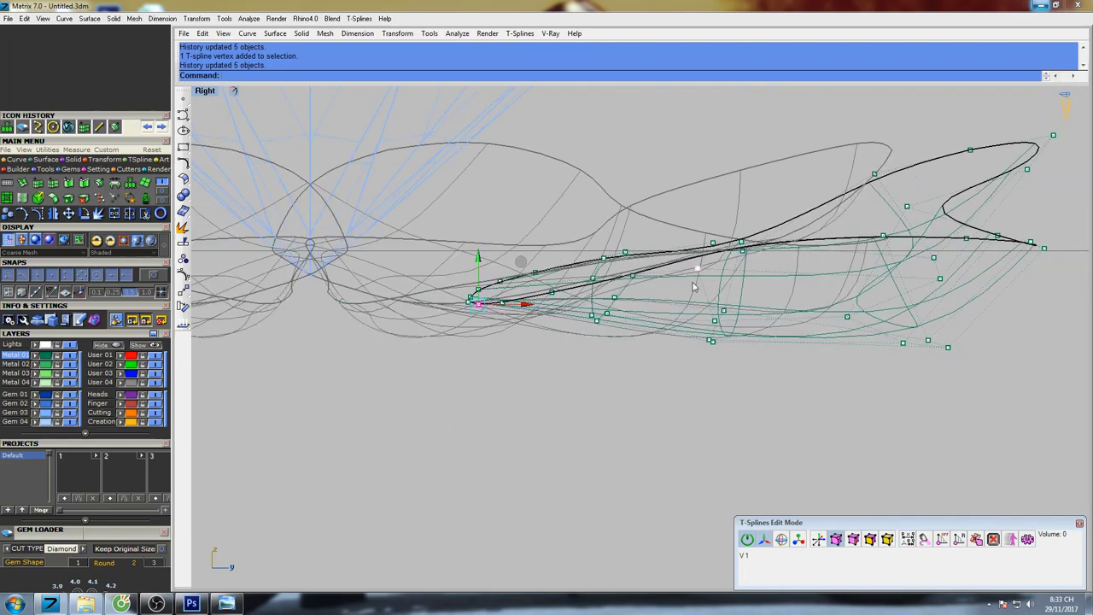
In the Top view, shift two edge vertices beside the inner tip outward to the right to widen the tip.
mouse_move(779, 283)
right_down()
mouse_move(714, 291)
mouse_move(737, 248)
right_up()
key(ctrl+F4)
mouse_move(506, 284)
right_down()
mouse_move(537, 262)
mouse_move(584, 264)
mouse_move(604, 310)
right_up()
key(ctrl+F1)
scroll(656, 316, up, 6)
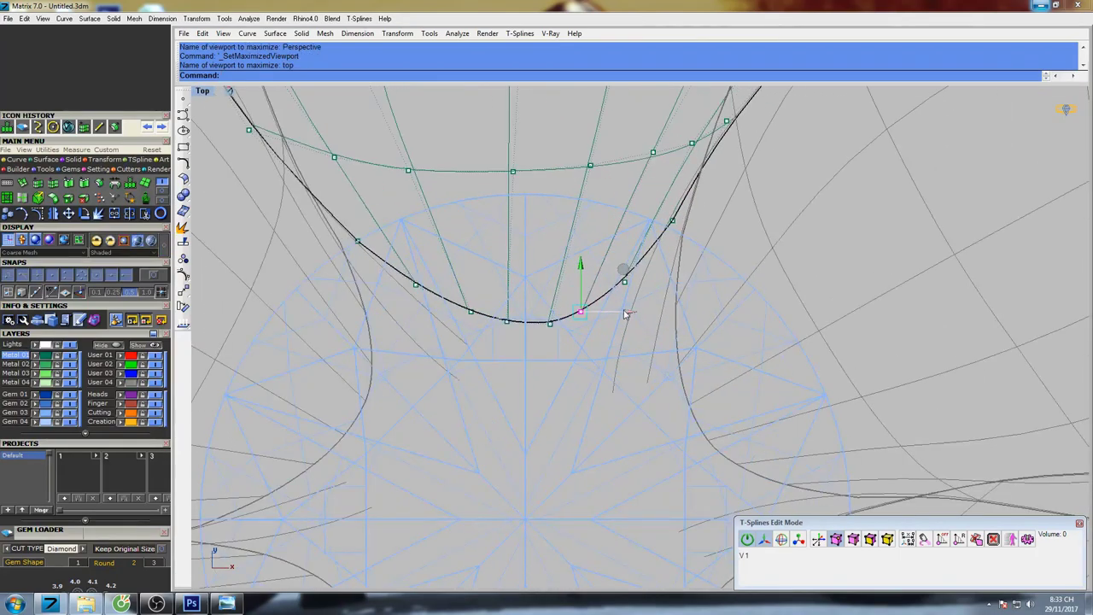
drag(625, 314, 641, 310)
scroll(613, 270, up, 2)
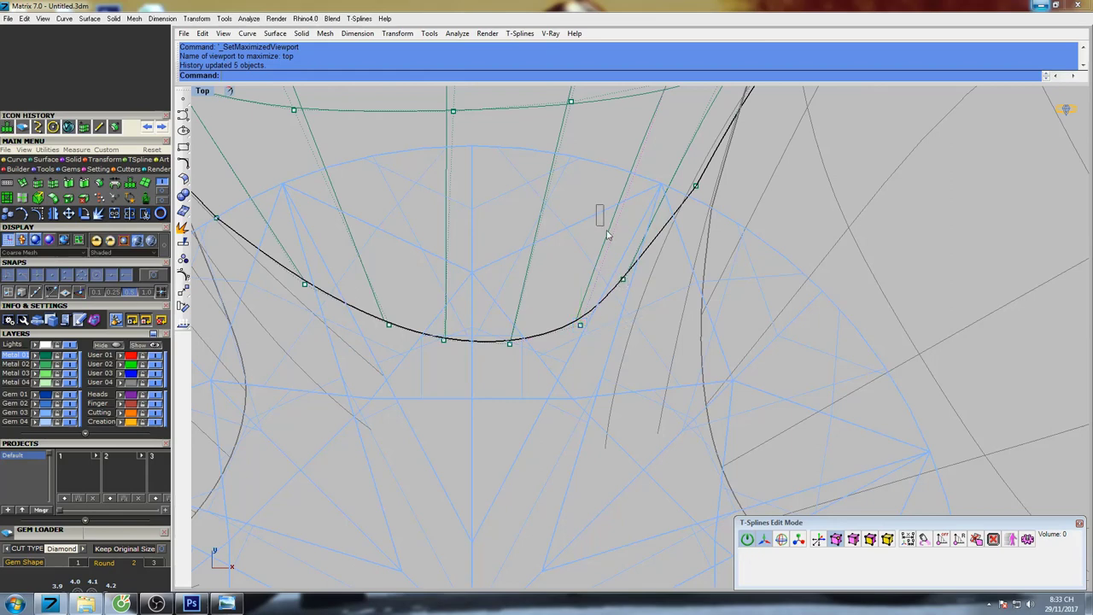
drag(606, 231, 701, 282)
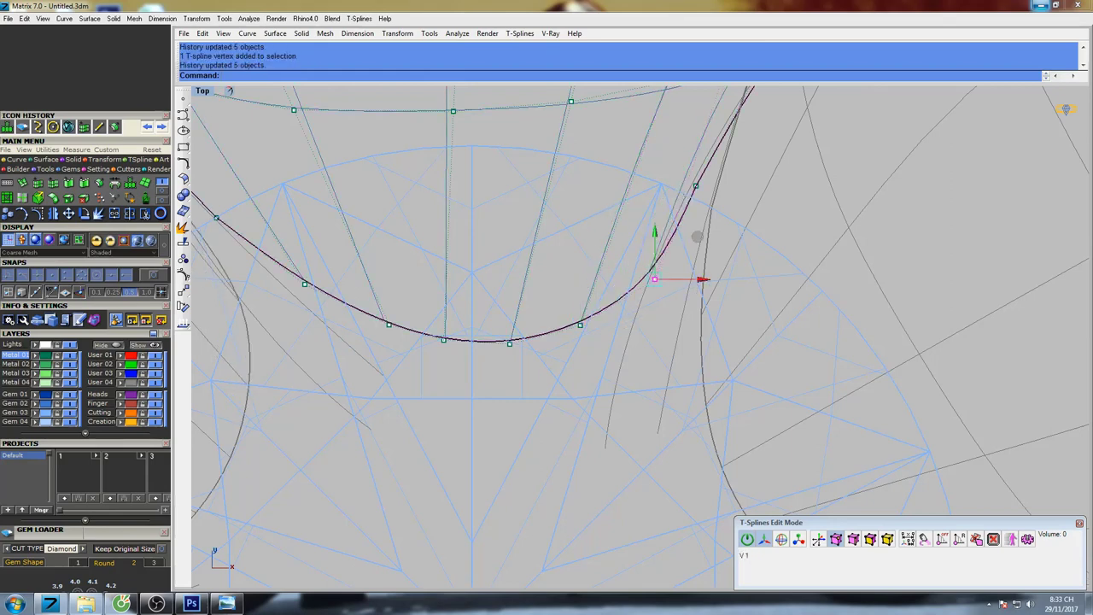
Move the next two edge vertices up the petal's right side outward, beyond the neighbouring petal's edge.
drag(663, 141, 722, 220)
right_drag(703, 236, 594, 425)
drag(632, 382, 669, 386)
drag(675, 238, 681, 246)
right_drag(682, 246, 627, 400)
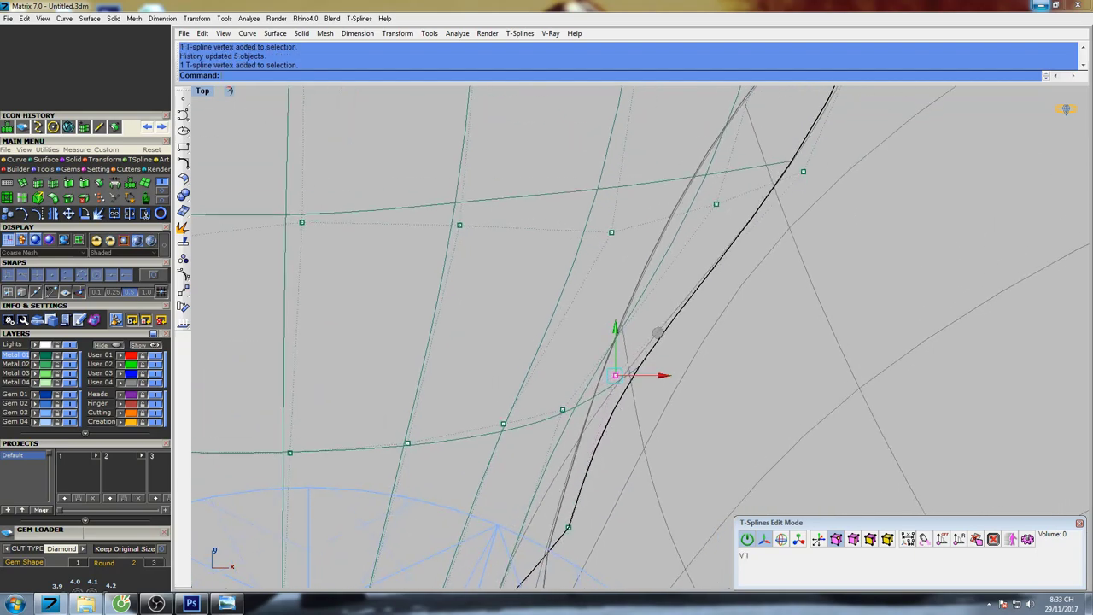
drag(667, 384, 698, 386)
scroll(671, 390, down, 8)
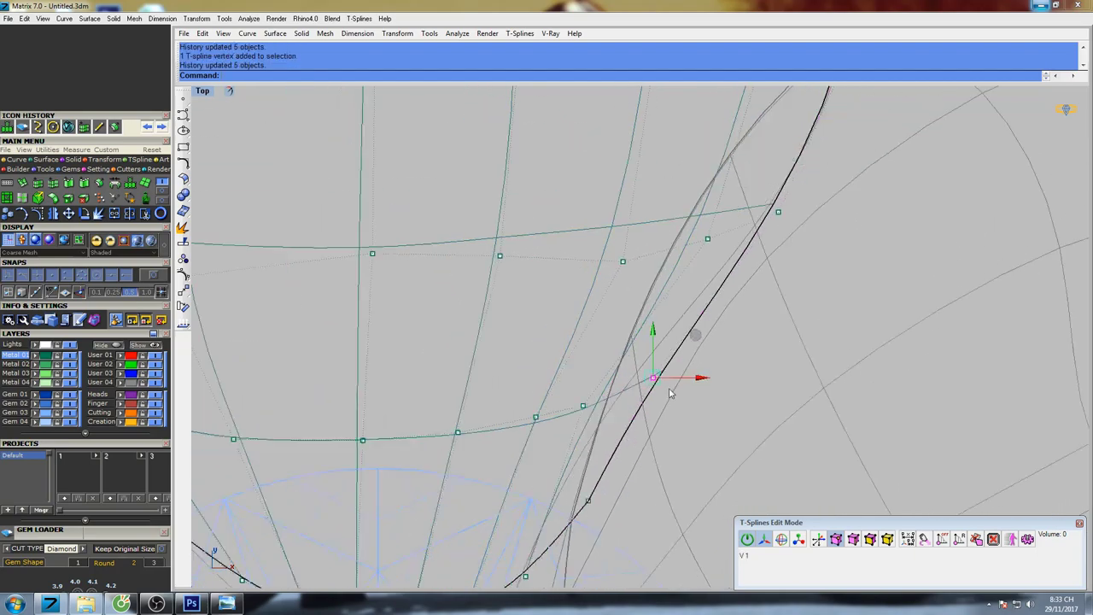
Shift two left vertices of the row nearest the gem outward and nudge the vertex above them inward.
right_drag(741, 316, 723, 320)
right_drag(619, 397, 714, 294)
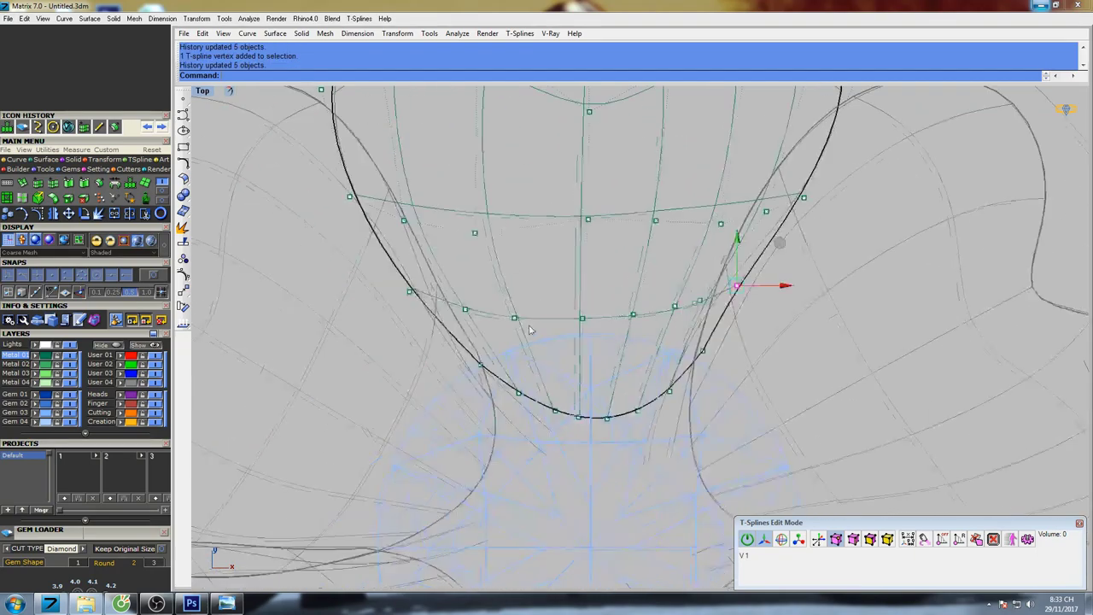
drag(506, 327, 552, 318)
drag(476, 301, 499, 313)
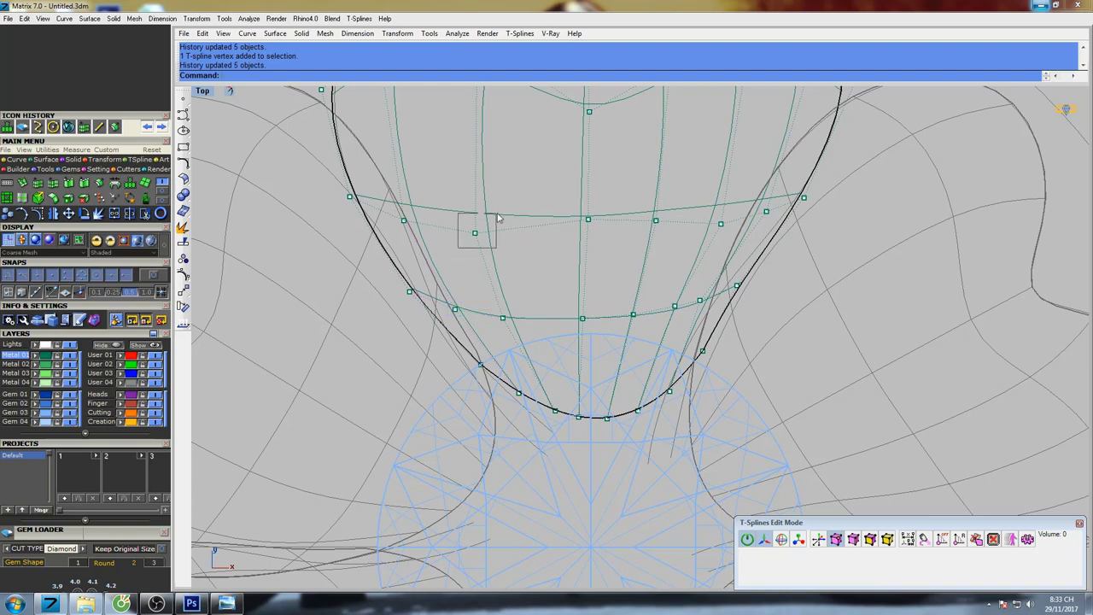
drag(499, 218, 500, 217)
right_drag(517, 232, 488, 310)
drag(493, 311, 498, 310)
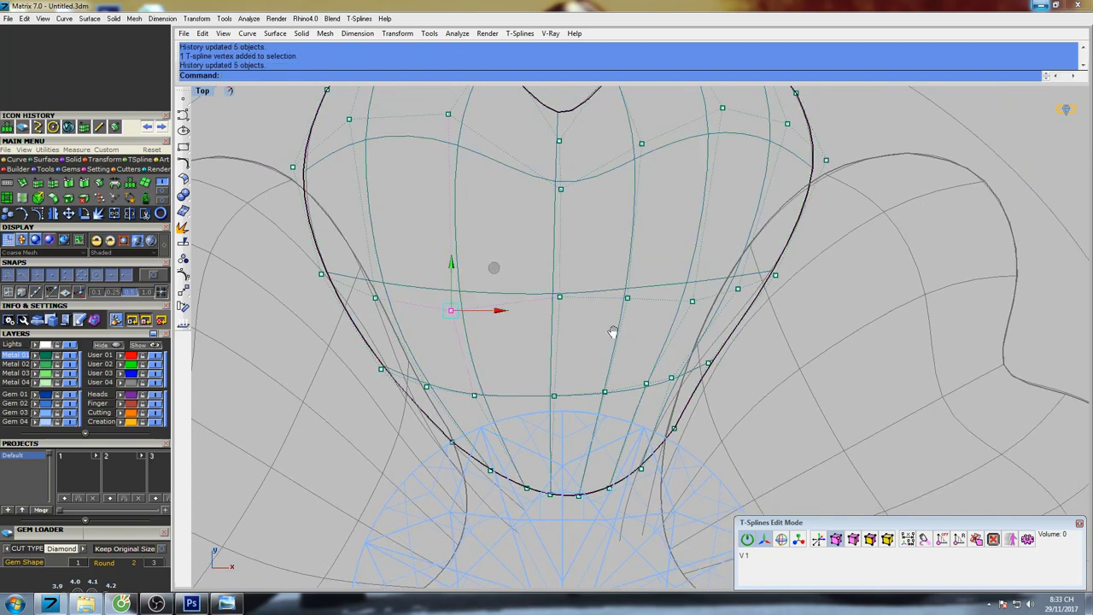
Spread three right interior vertices of the row nearest the gem outward to even out the petal's isocurves.
right_drag(631, 340, 596, 333)
drag(563, 375, 609, 399)
scroll(624, 382, up, 6)
drag(687, 359, 719, 359)
drag(634, 373, 650, 373)
drag(484, 377, 544, 393)
scroll(544, 363, down, 8)
right_drag(598, 270, 605, 300)
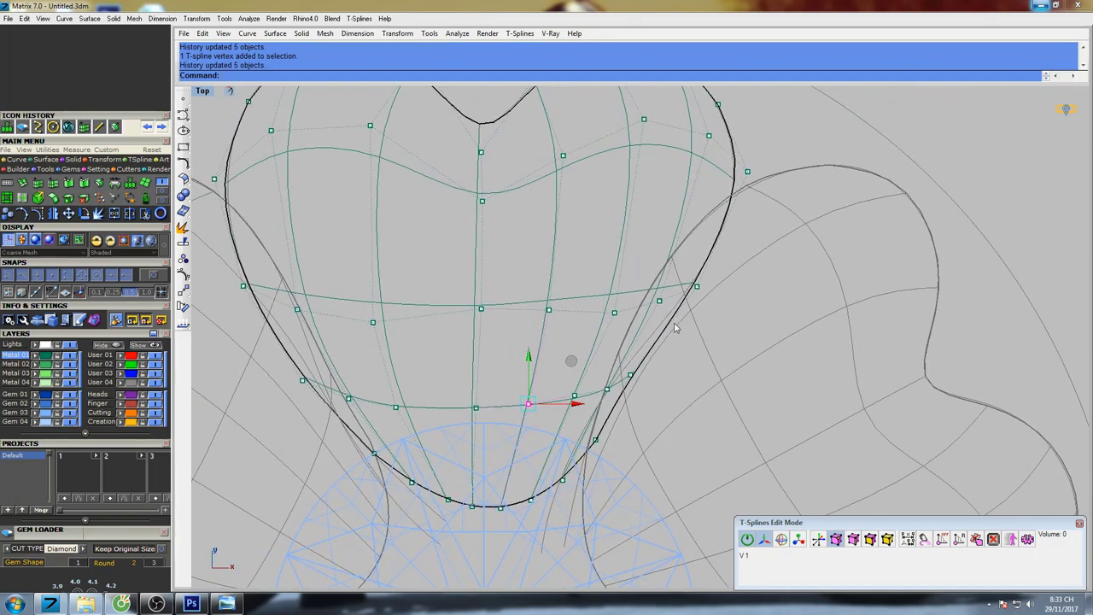
scroll(708, 239, down, 3)
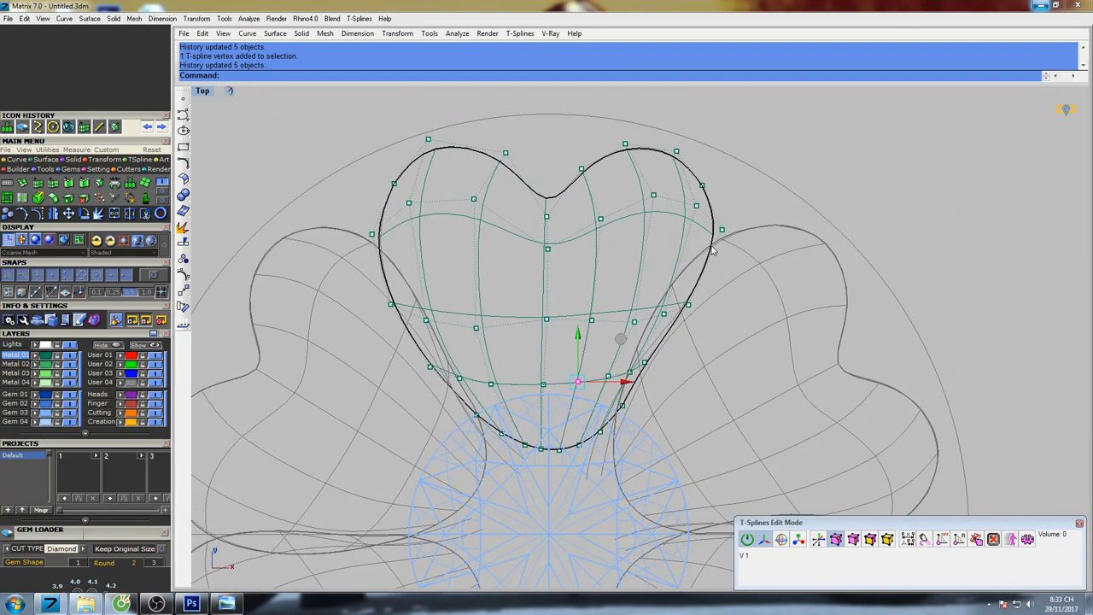
In the Perspective view, lower the selected edge vertex beside the petal's inner tip.
key(F12)
shift+right_drag(662, 325, 616, 250)
right_drag(746, 345, 639, 331)
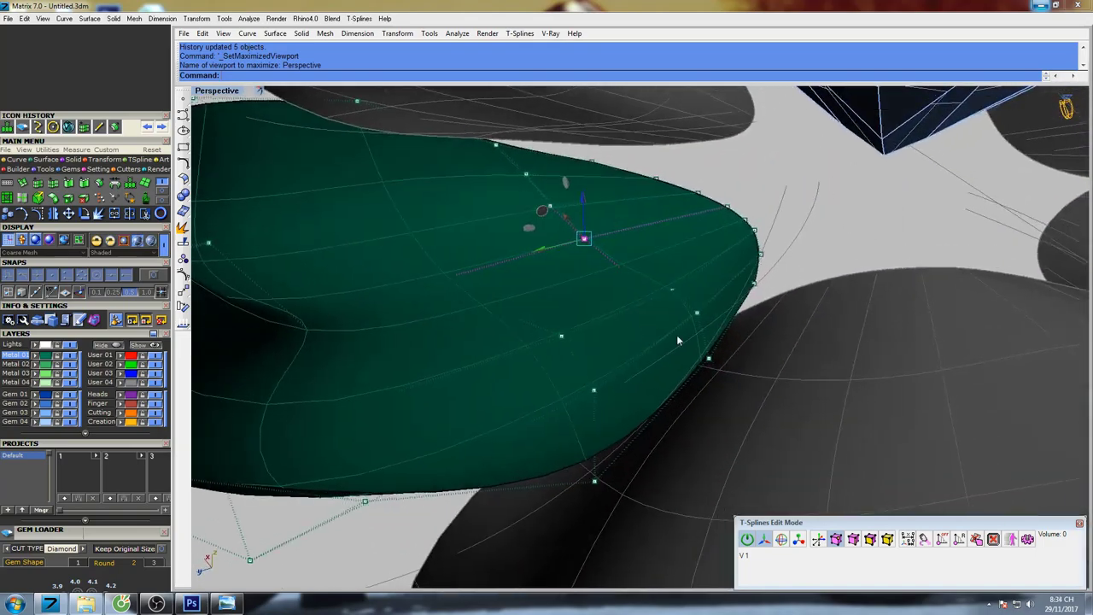
scroll(679, 342, down, 5)
right_drag(686, 378, 624, 299)
scroll(647, 293, up, 7)
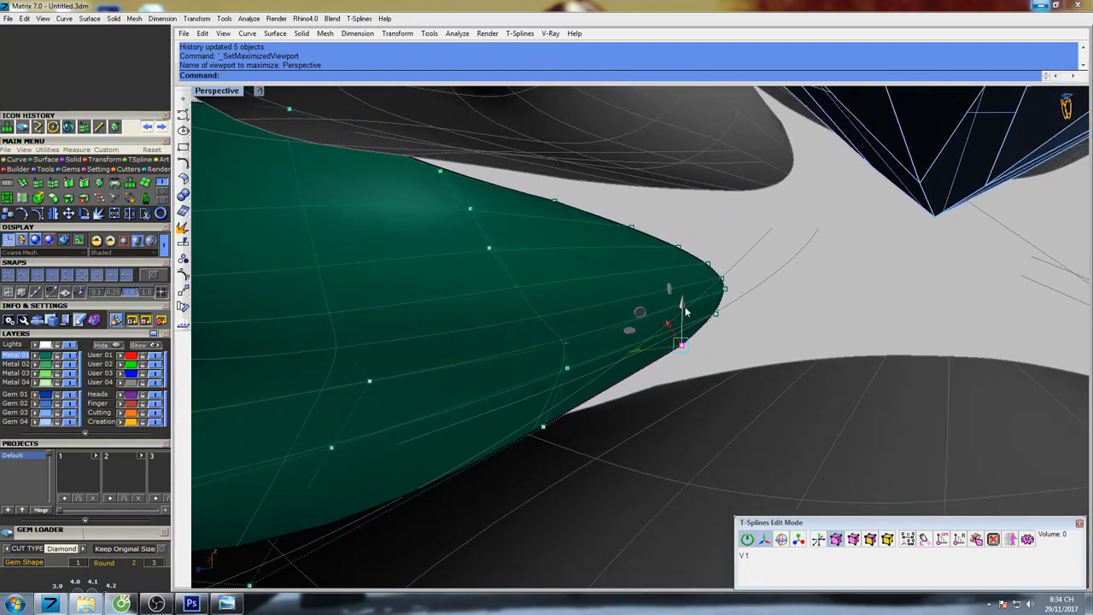
drag(686, 311, 693, 334)
Lower the neighbouring edge vertex and the pair of vertices at the very end of the inner tip.
scroll(699, 325, up, 7)
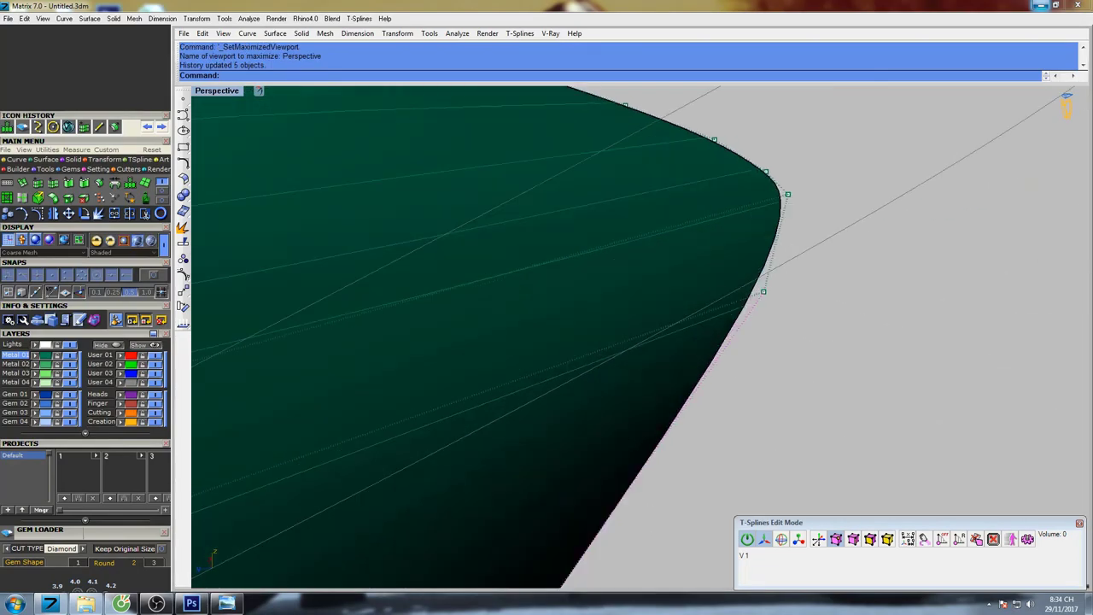
click(765, 293)
drag(766, 261, 764, 306)
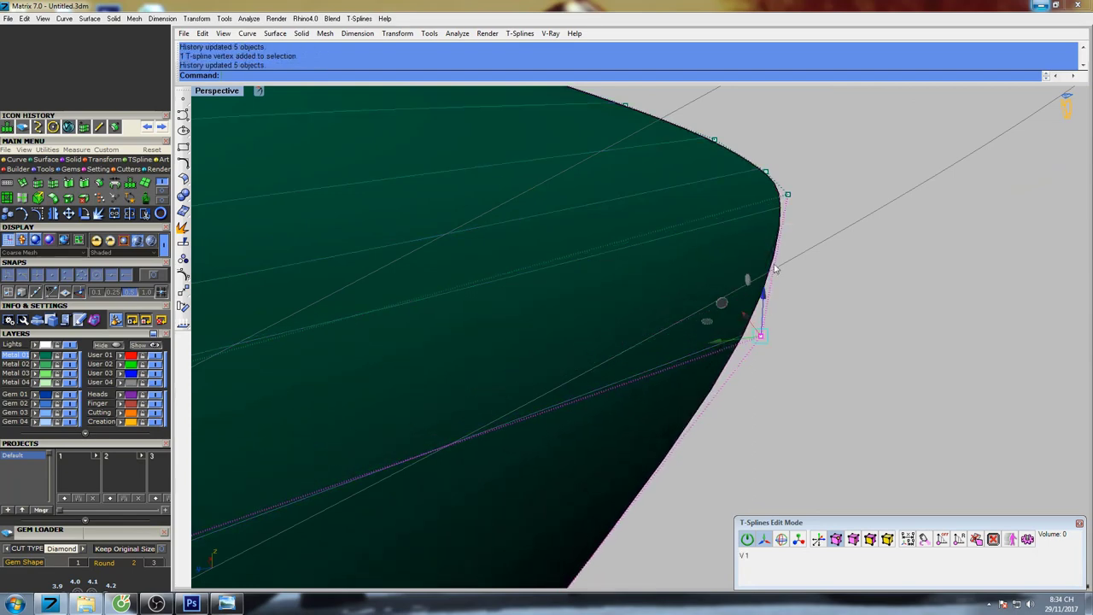
click(787, 195)
drag(759, 144, 796, 205)
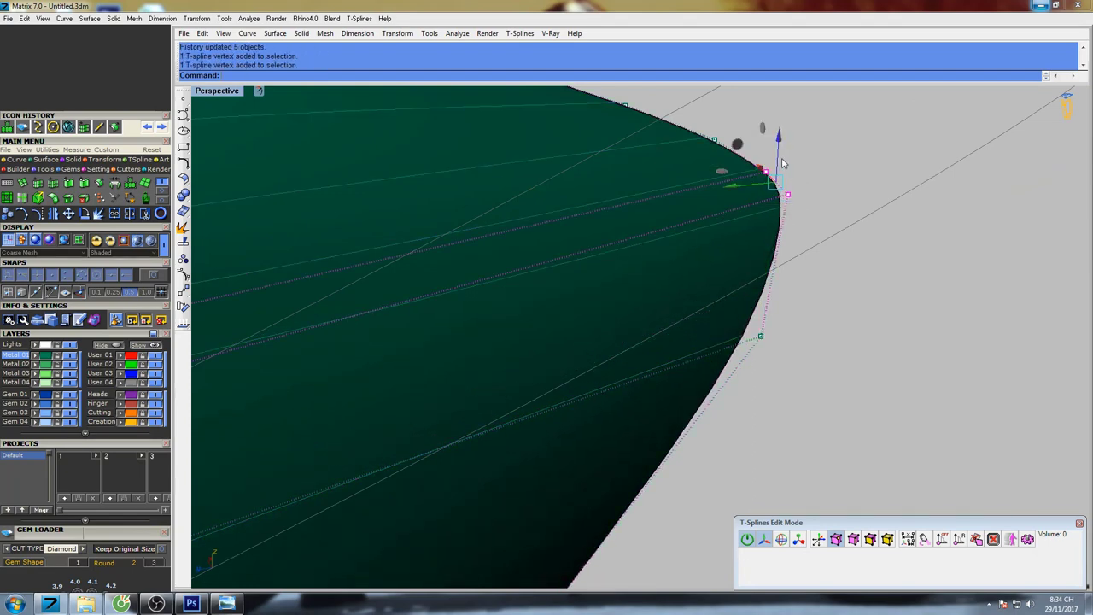
drag(780, 158, 779, 192)
Lower the interior vertex behind the inner tip, next to the petal's side edge.
scroll(779, 198, down, 5)
right_drag(777, 205, 837, 184)
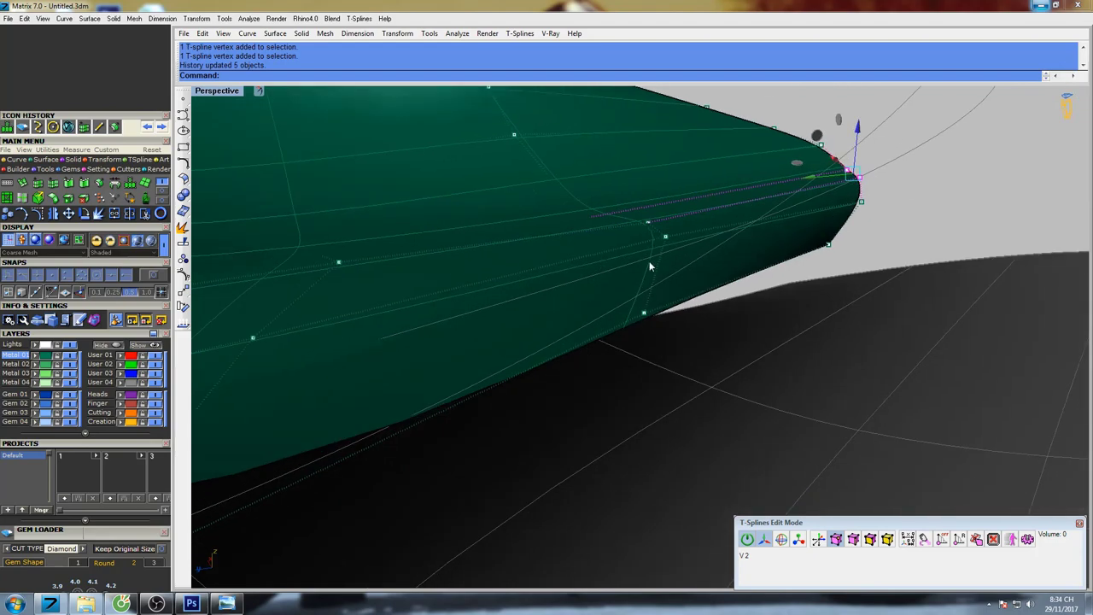
click(664, 239)
drag(667, 201, 666, 226)
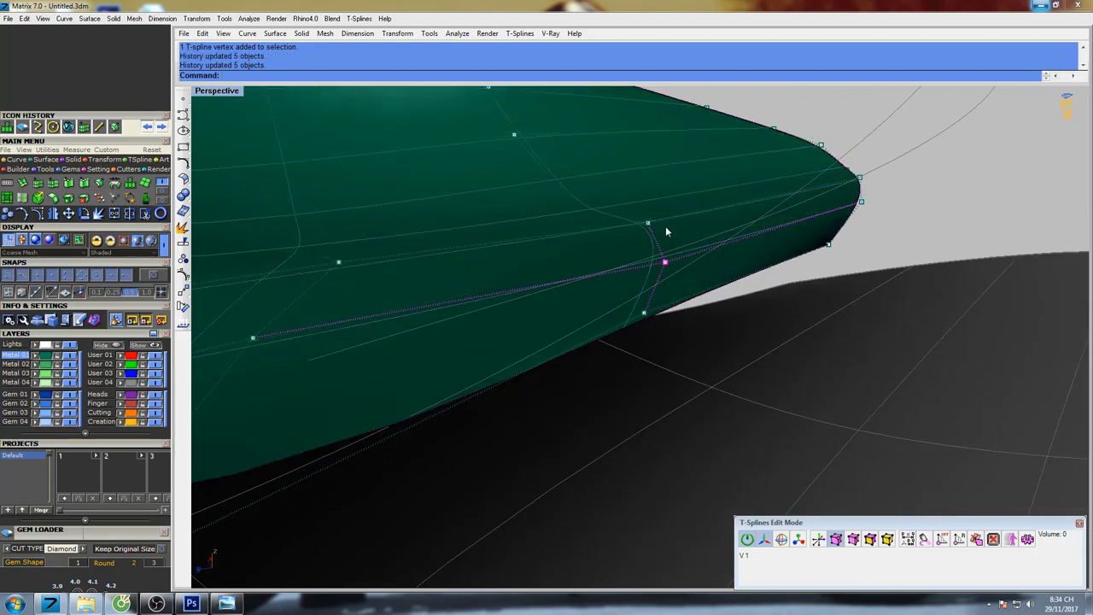
Adjust the heights of two interior vertices near the petal's narrow end to smooth the surface there.
scroll(665, 227, down, 6)
shift+right_drag(666, 226, 829, 301)
scroll(830, 302, up, 8)
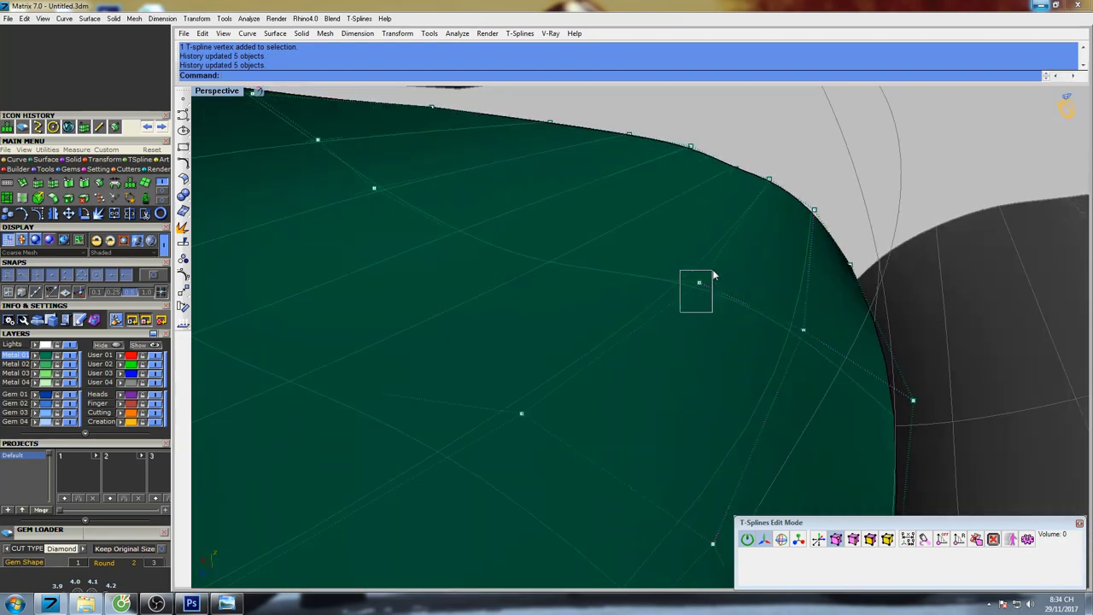
drag(714, 272, 703, 254)
drag(795, 351, 807, 287)
scroll(801, 292, down, 8)
shift+right_drag(779, 338, 752, 344)
scroll(752, 344, up, 5)
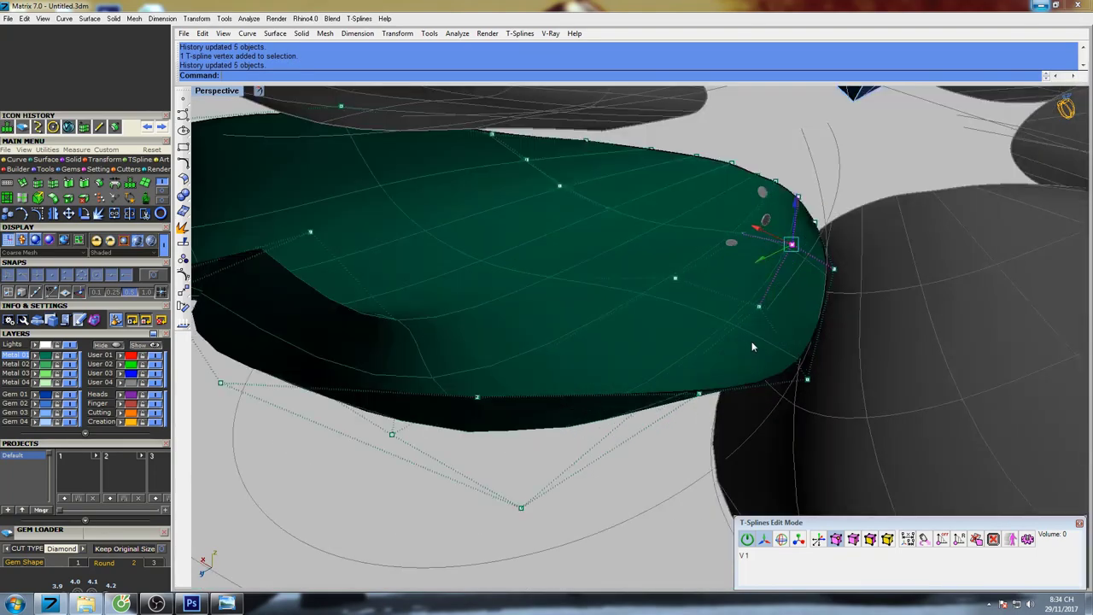
Adjust the next interior vertices farther from the tip, along the petal's near side.
scroll(751, 342, up, 4)
drag(752, 299, 767, 246)
drag(630, 262, 640, 200)
drag(742, 300, 766, 246)
right_drag(664, 241, 699, 297)
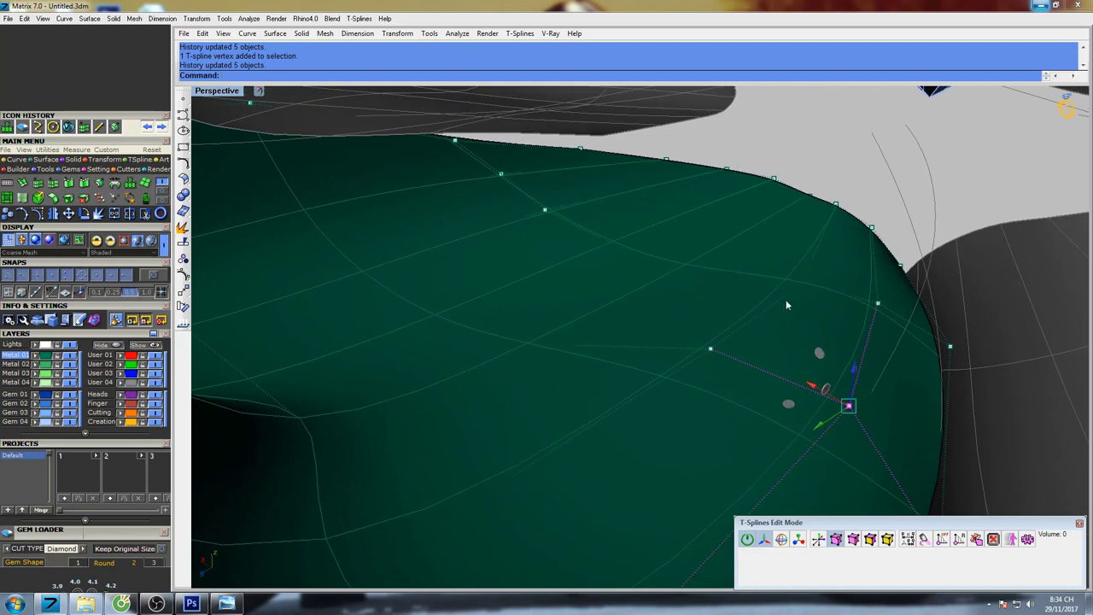
Raise two interior vertices in the middle of the row behind the petal's inner tip.
drag(786, 305, 808, 247)
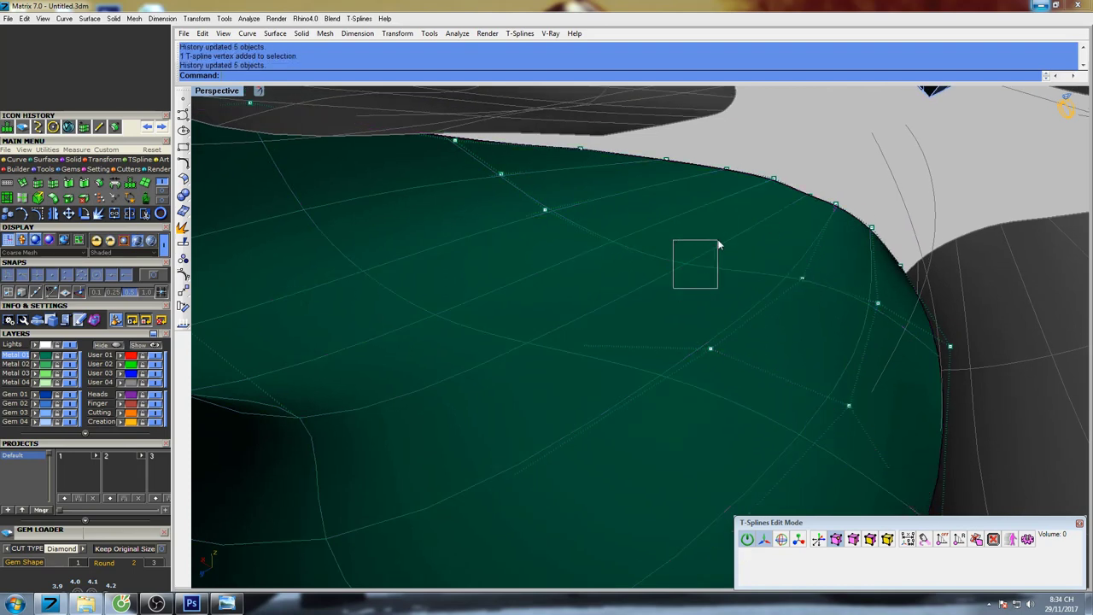
drag(719, 243, 719, 242)
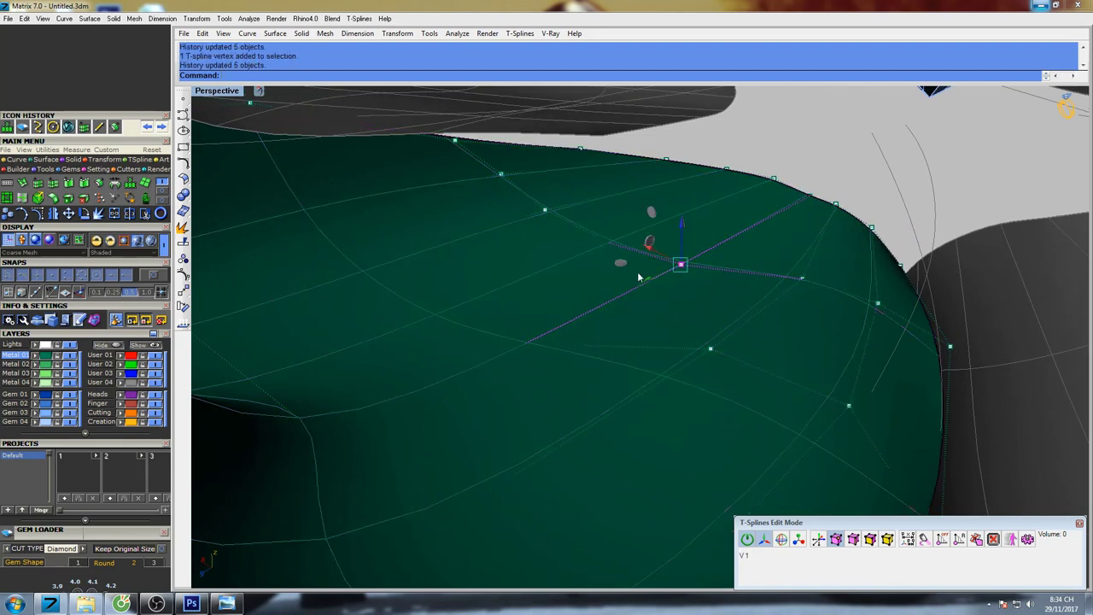
drag(683, 232, 683, 230)
scroll(683, 230, down, 8)
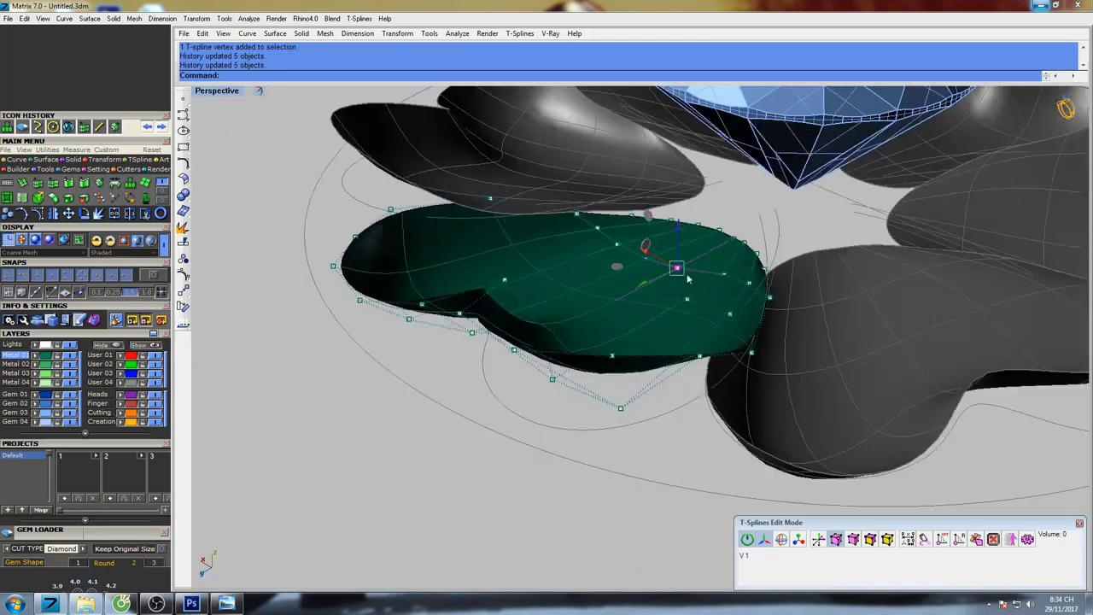
Raise the rim vertex behind the petal's narrow inner tip slightly in the Right view.
right_drag(685, 239, 636, 328)
scroll(504, 301, up, 7)
right_drag(556, 318, 752, 337)
key(ctrl+F3)
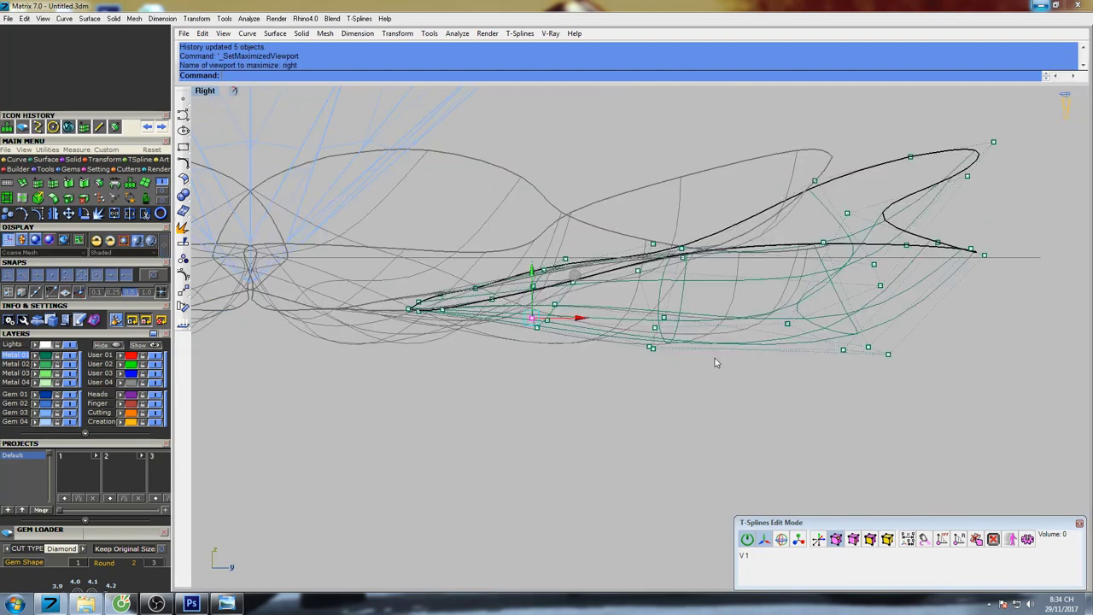
scroll(505, 316, up, 3)
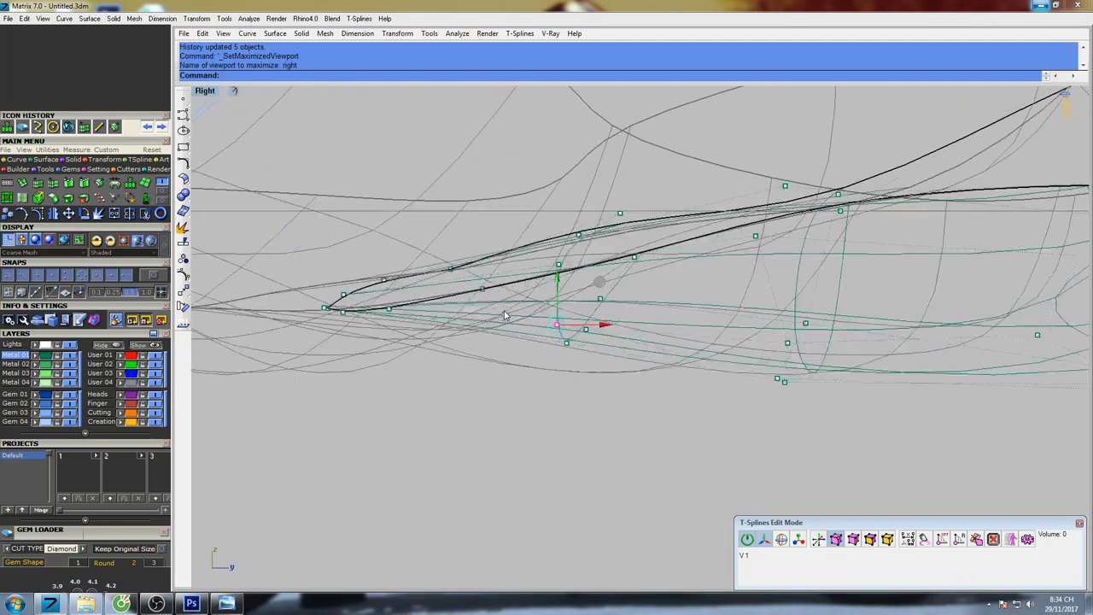
click(449, 268)
drag(452, 226, 452, 219)
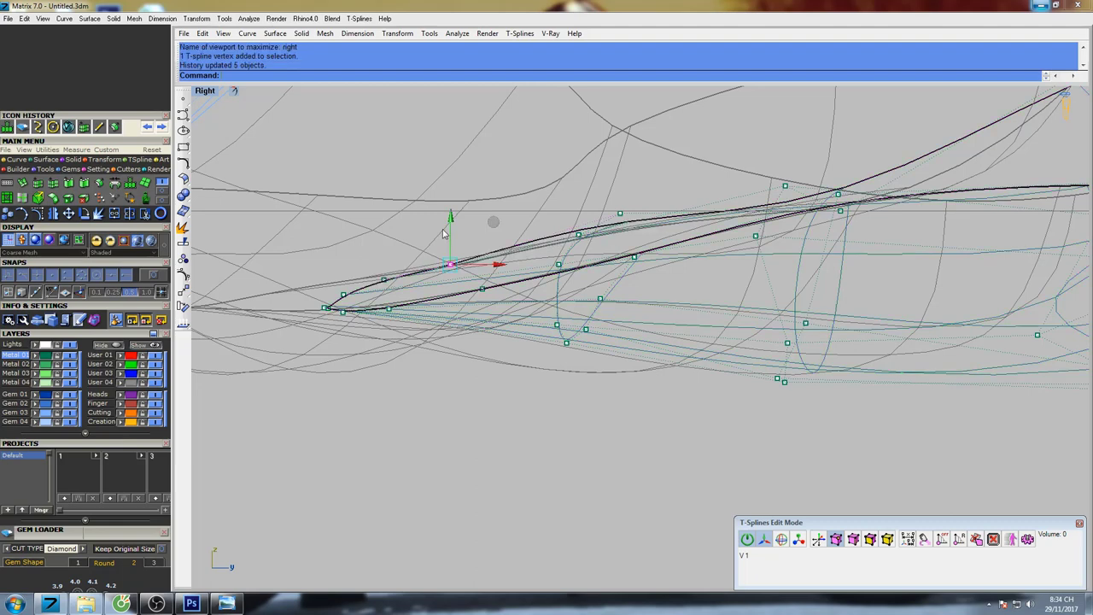
Lower the next two rim vertices toward the petal's inner tip slightly in the Right view.
scroll(395, 271, up, 6)
drag(375, 303, 376, 304)
drag(368, 249, 369, 256)
drag(295, 339, 296, 340)
drag(275, 280, 275, 286)
Raise one vertex at the very end of the petal's inner tip and lower the outermost tip vertex slightly.
scroll(243, 357, up, 4)
right_drag(243, 357, 360, 365)
scroll(360, 364, up, 3)
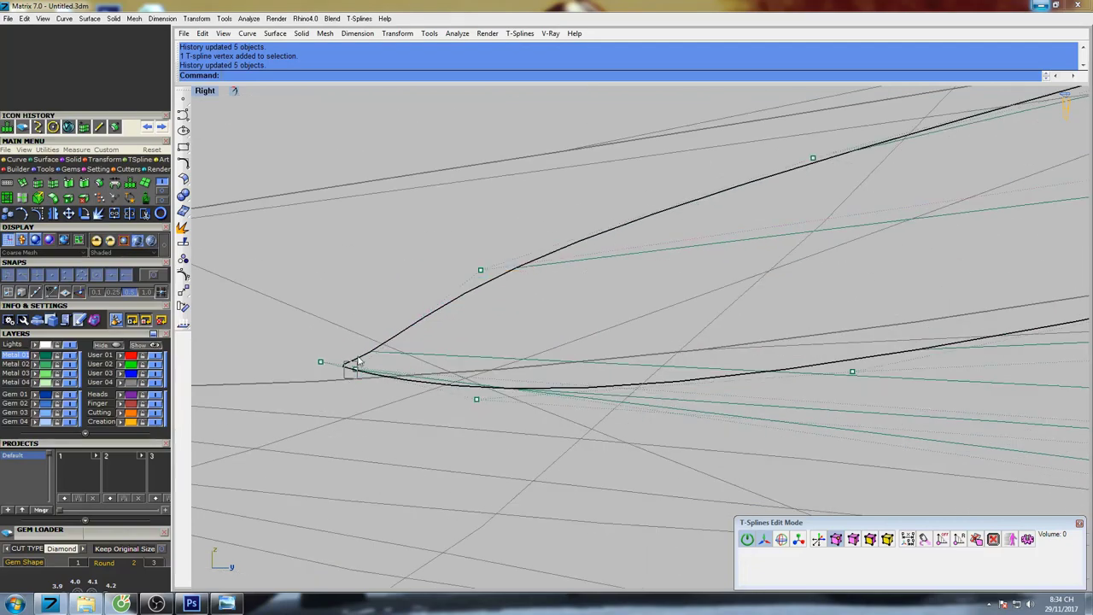
drag(358, 359, 360, 359)
drag(355, 320, 356, 286)
drag(295, 357, 336, 376)
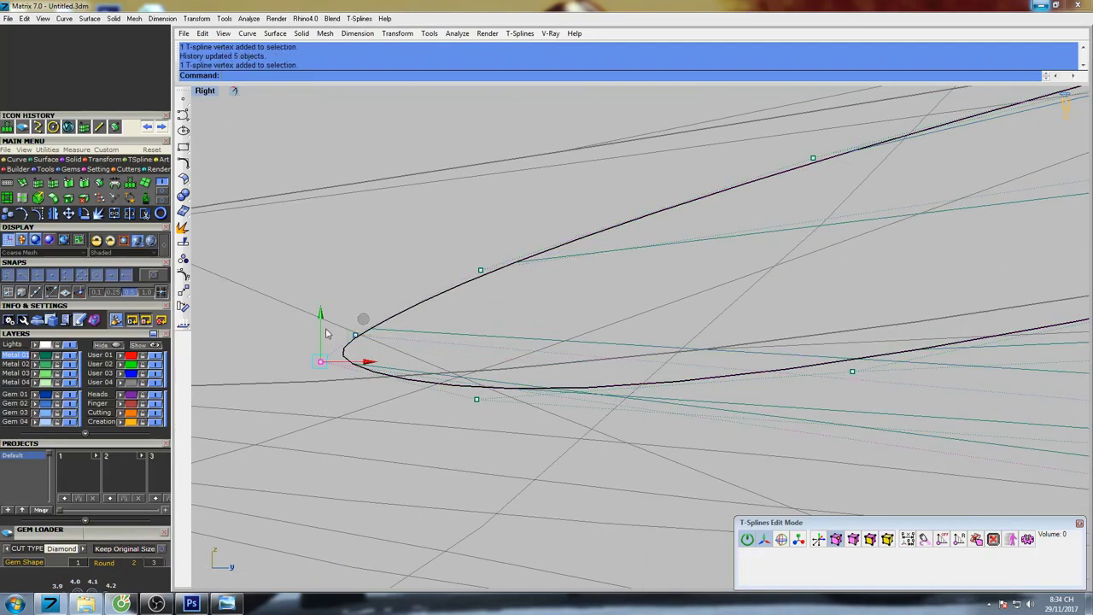
drag(322, 316, 325, 329)
scroll(410, 342, down, 10)
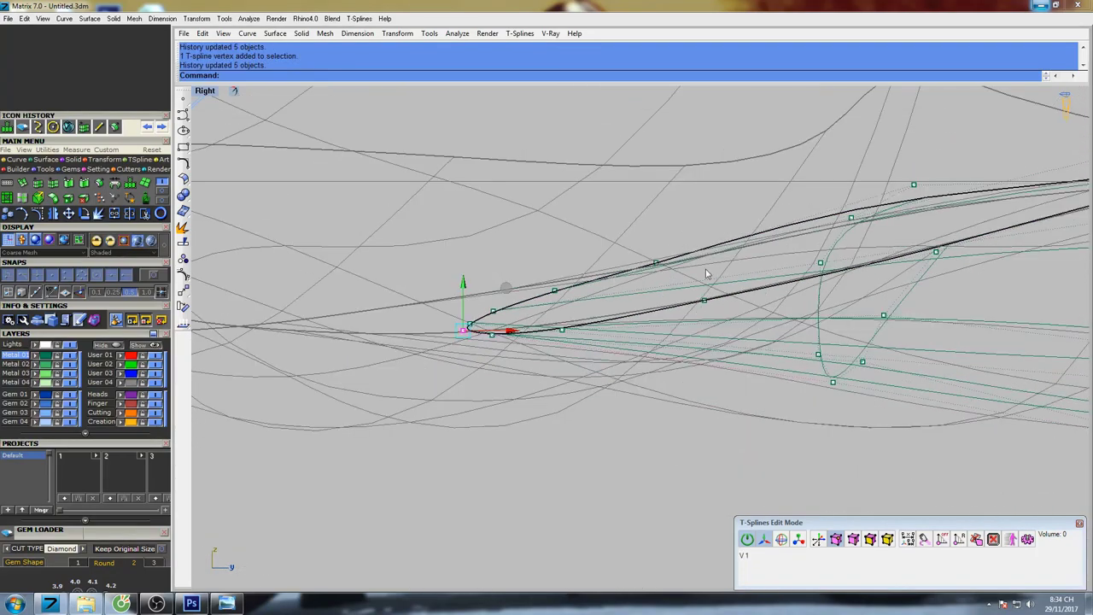
Raise the upper rim vertex farther behind the inner tip slightly, then return to the Perspective view.
ctrl+shift+right_drag(706, 274, 582, 292)
drag(486, 275, 510, 297)
scroll(502, 292, up, 4)
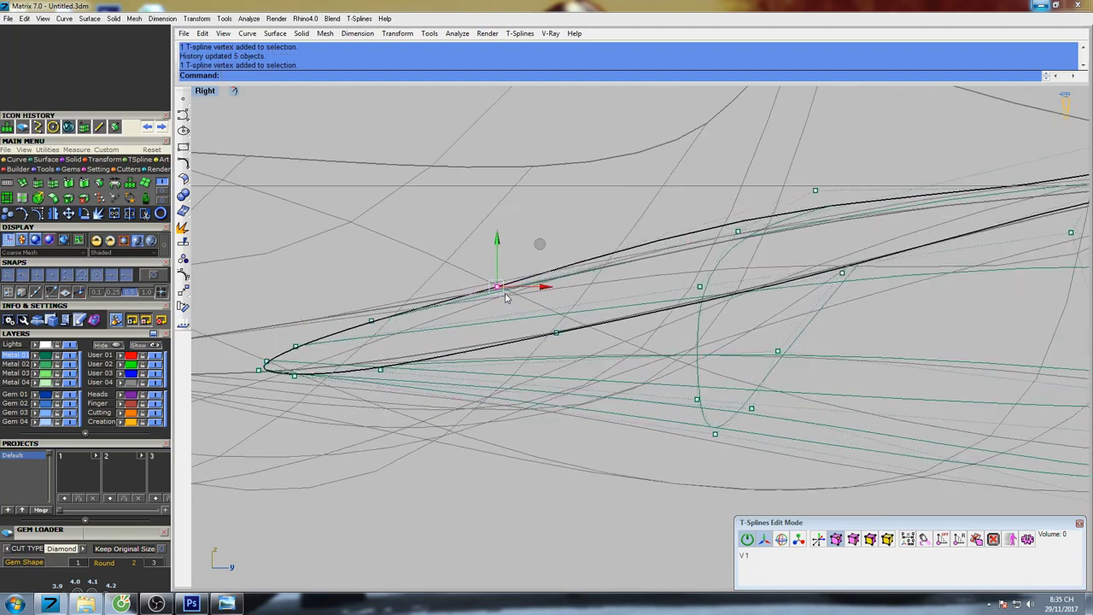
drag(495, 241, 496, 237)
right_drag(656, 254, 580, 287)
key(ctrl+F4)
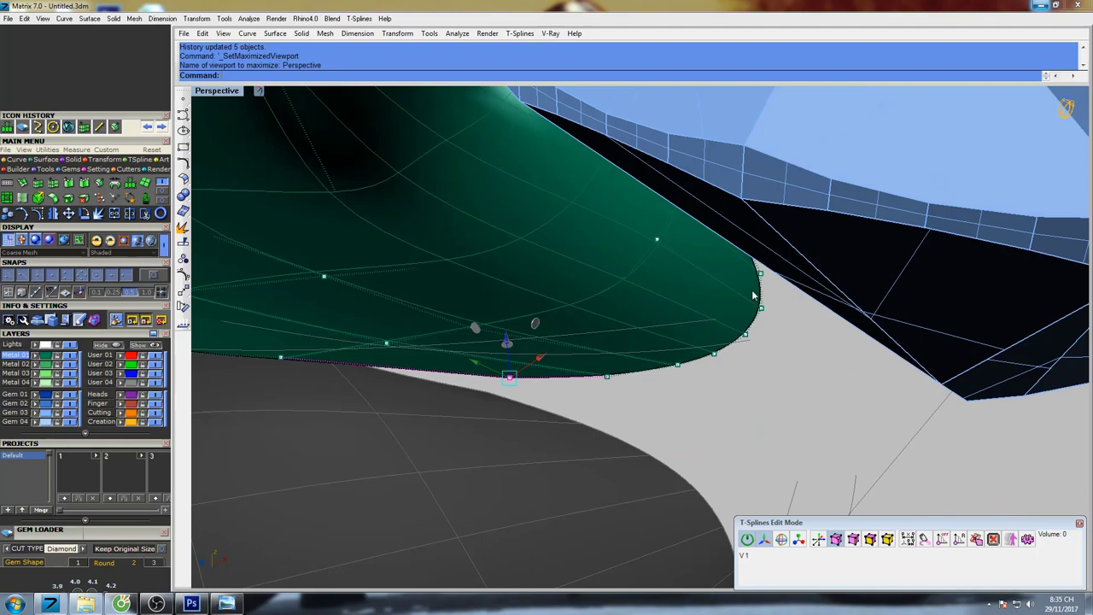
Select the whole petal surface and thicken it by 0.6 with per-vertex normal direction, leaving edges uncreased.
scroll(753, 295, down, 10)
right_drag(778, 318, 788, 320)
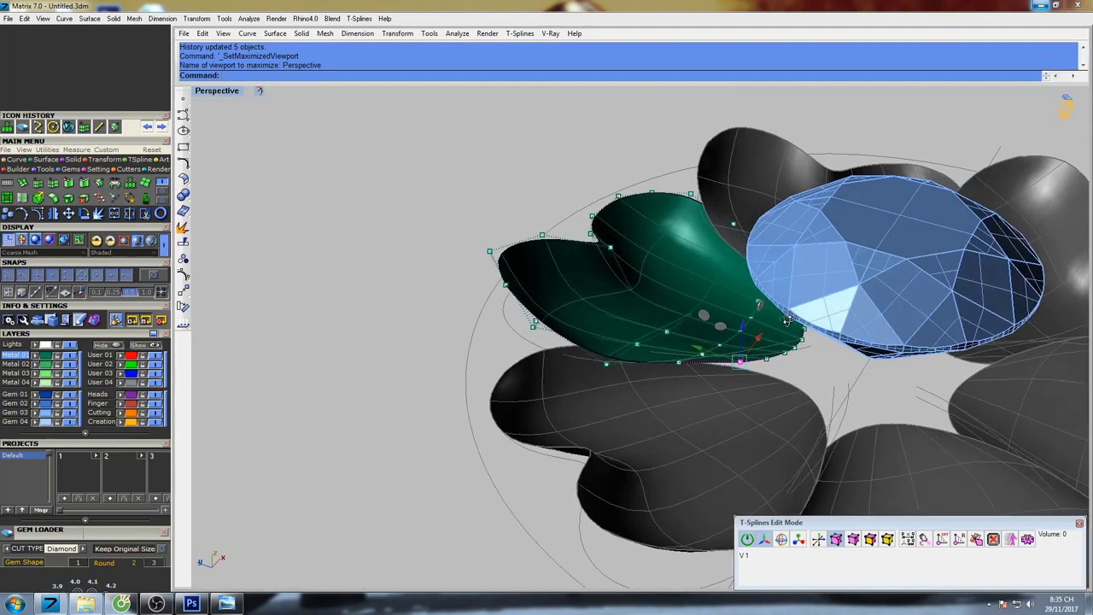
click(888, 541)
right_drag(743, 351, 729, 299)
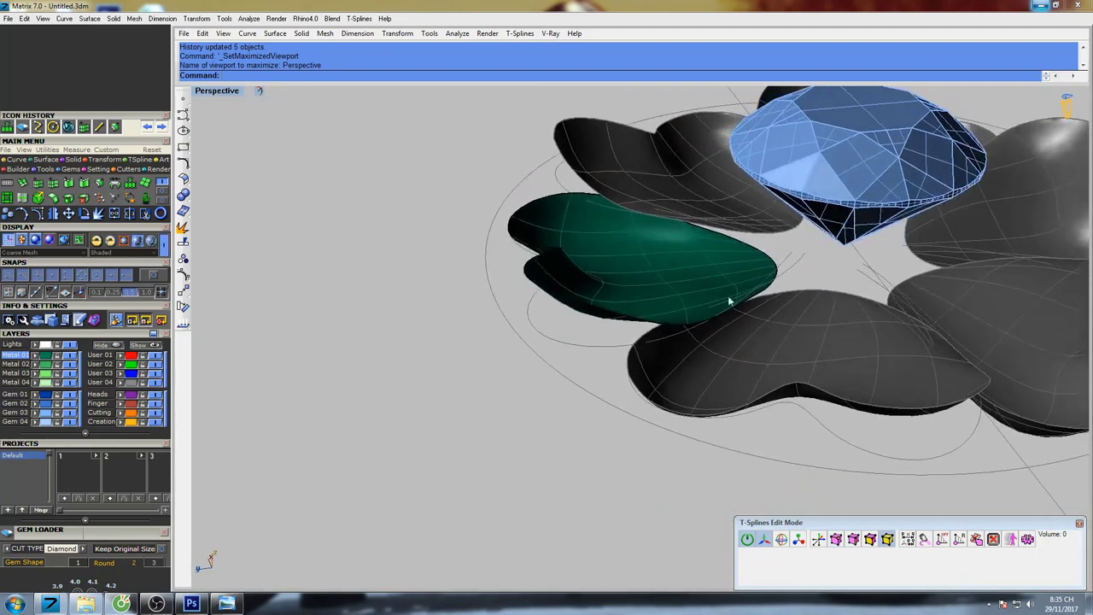
click(703, 280)
shift+right_drag(681, 265, 645, 253)
click(100, 184)
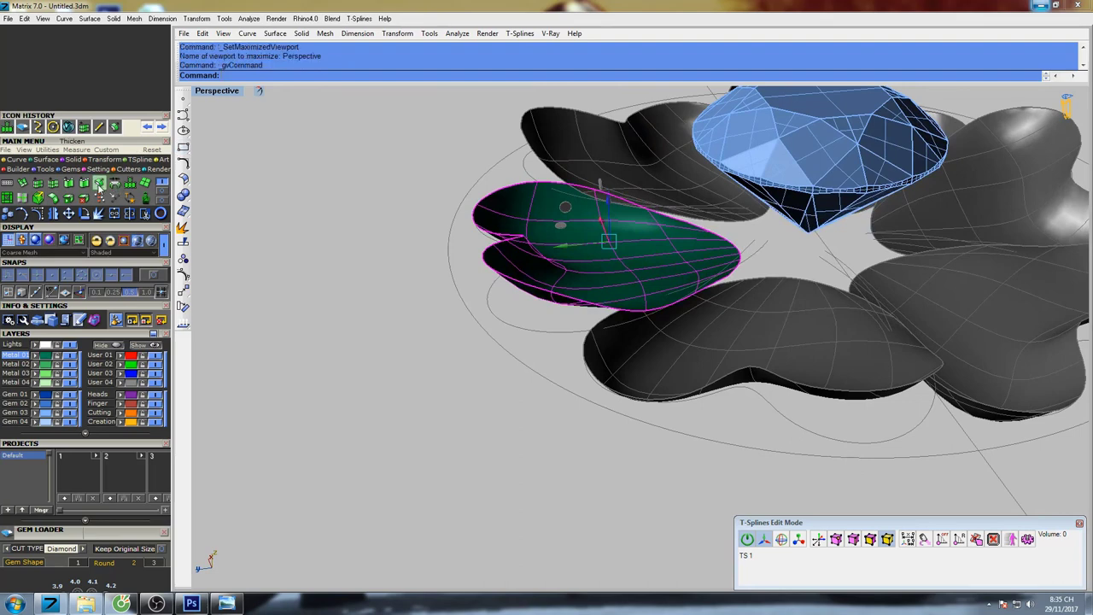
right_drag(574, 286, 603, 277)
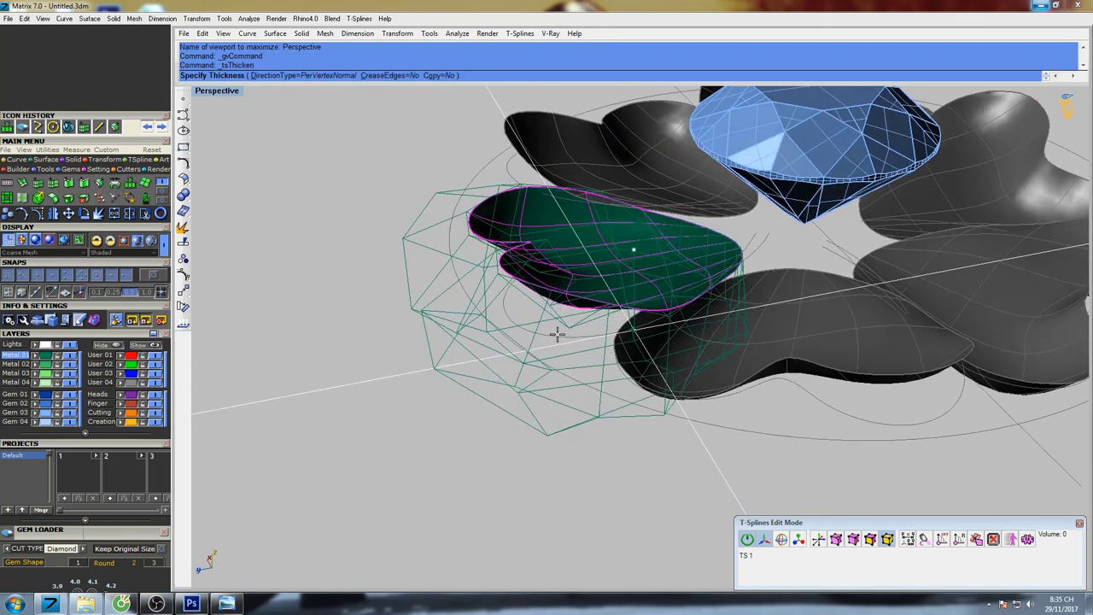
text(0.6)
key(Return)
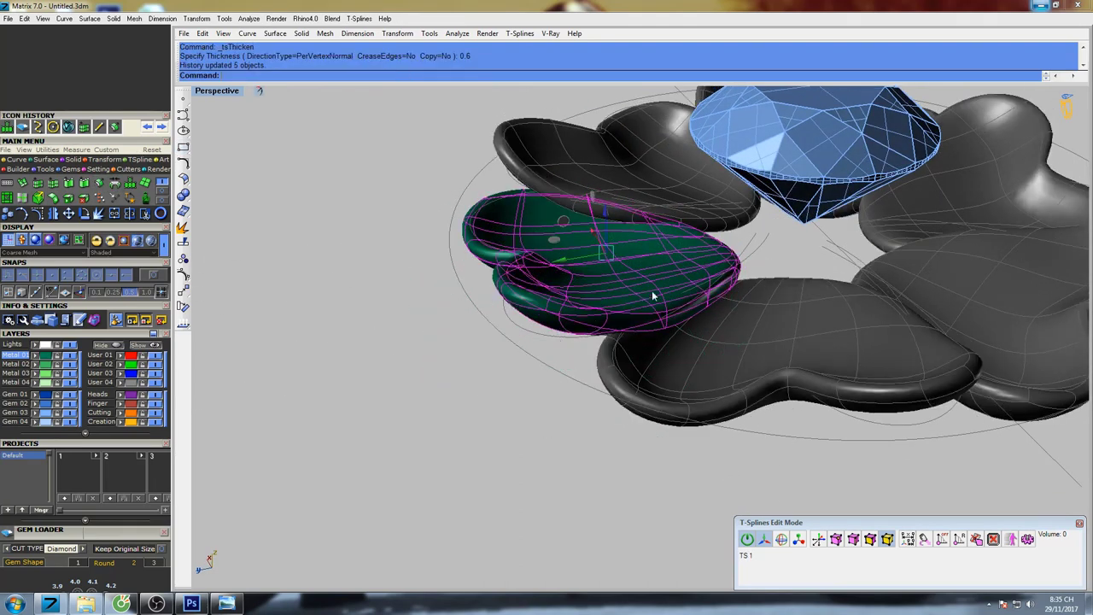
Preview the thickened petals in shaded display and examine their rims from several angles.
key(Escape)
right_drag(741, 300, 794, 295)
text(s)
key(Return)
scroll(728, 292, down, 8)
mouse_move(706, 225)
right_down()
mouse_move(694, 308)
mouse_move(693, 227)
right_up()
scroll(645, 283, up, 10)
mouse_move(646, 283)
right_down()
mouse_move(723, 228)
mouse_move(753, 236)
mouse_move(737, 251)
mouse_move(708, 242)
mouse_move(722, 247)
mouse_move(733, 283)
mouse_move(675, 264)
mouse_move(685, 305)
mouse_move(610, 288)
mouse_move(623, 254)
mouse_move(692, 222)
mouse_move(719, 263)
right_up()
key(Escape)
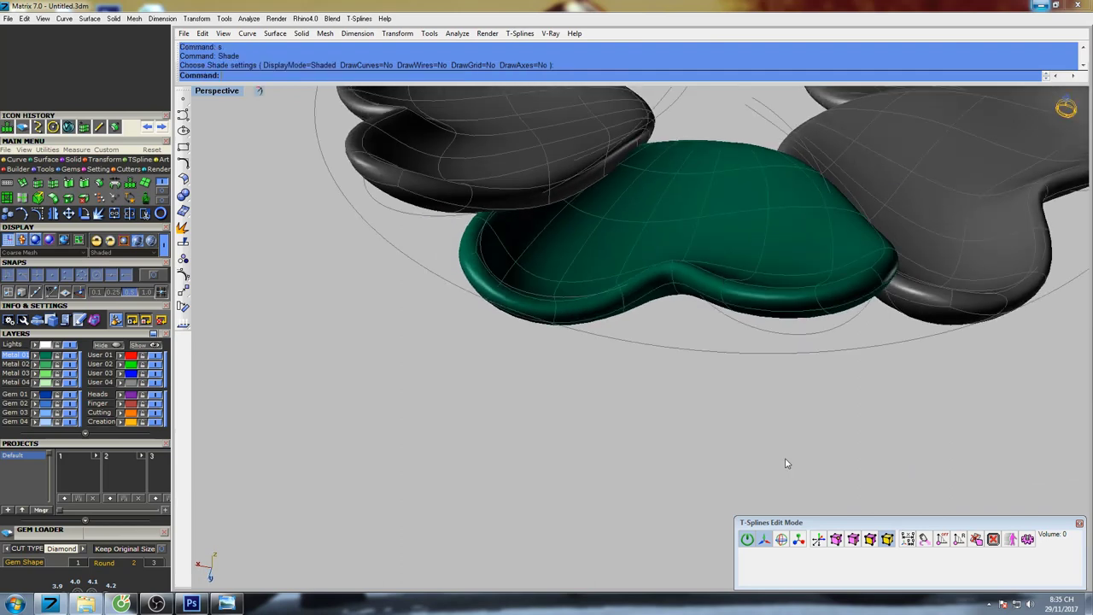
Select the inner rim edge loop along the petal's heart-shaped outer end and insert a simple edge beside it.
right_drag(781, 295, 747, 281)
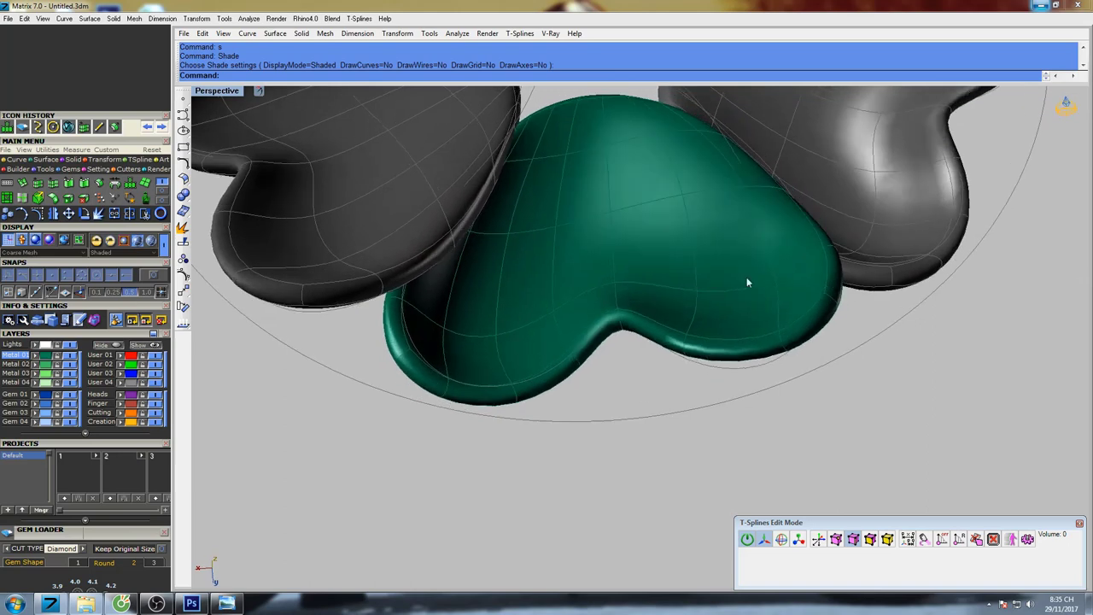
double_click(693, 339)
right_drag(695, 341, 699, 311)
click(689, 328)
double_click(692, 382)
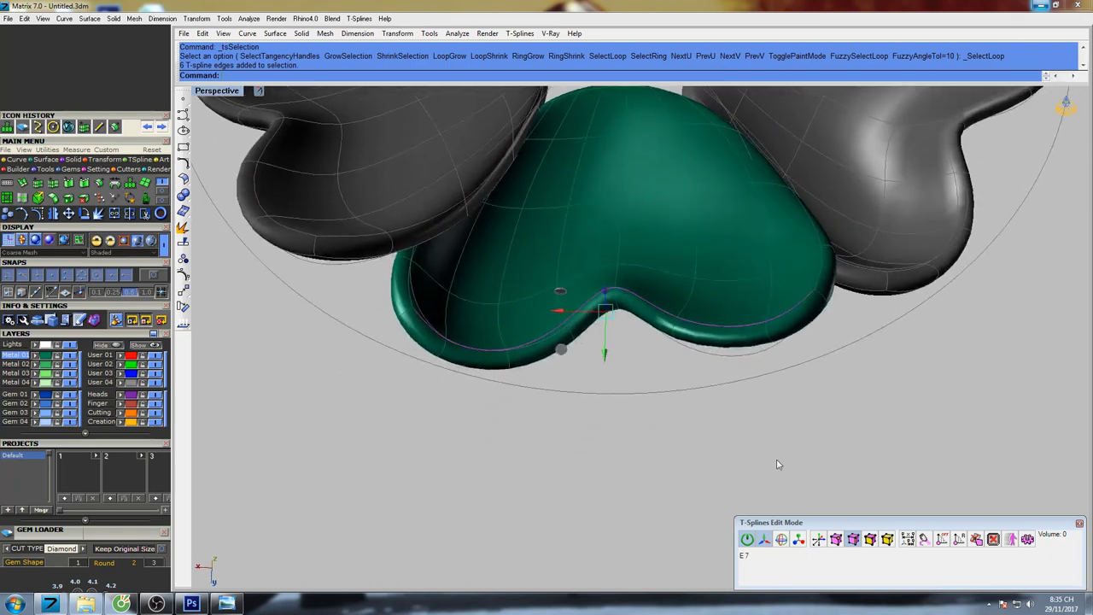
click(37, 184)
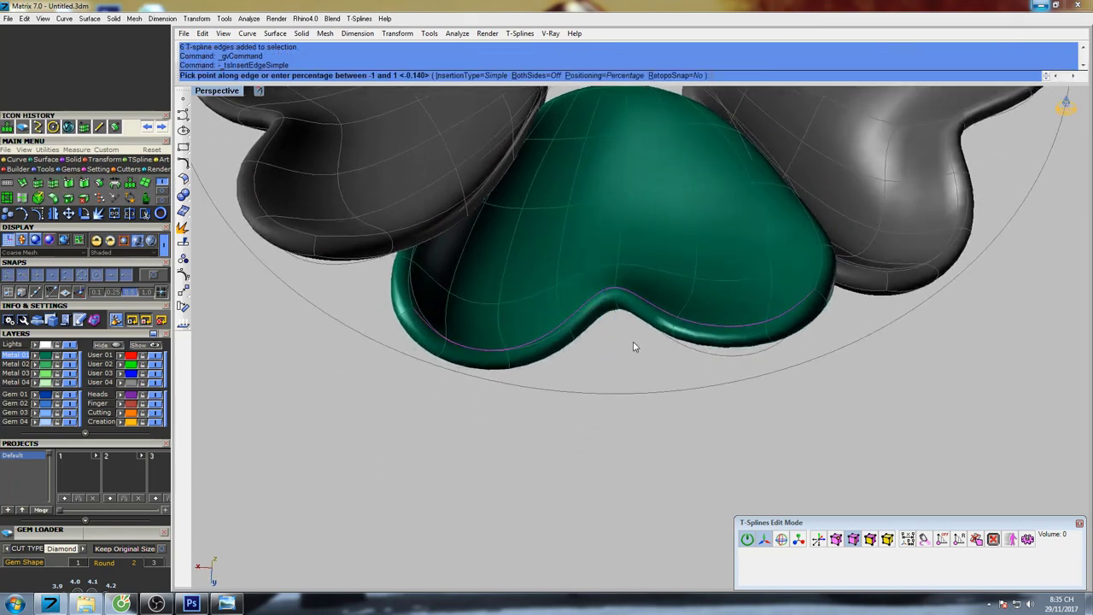
click(675, 325)
mouse_move(674, 324)
right_down()
mouse_move(660, 232)
mouse_move(676, 325)
right_up()
Examine the petal rim with the added edge in Perspective and in a shaded preview of the Top view.
mouse_move(544, 301)
right_down()
mouse_move(546, 220)
mouse_move(551, 254)
mouse_move(492, 299)
mouse_move(530, 309)
right_up()
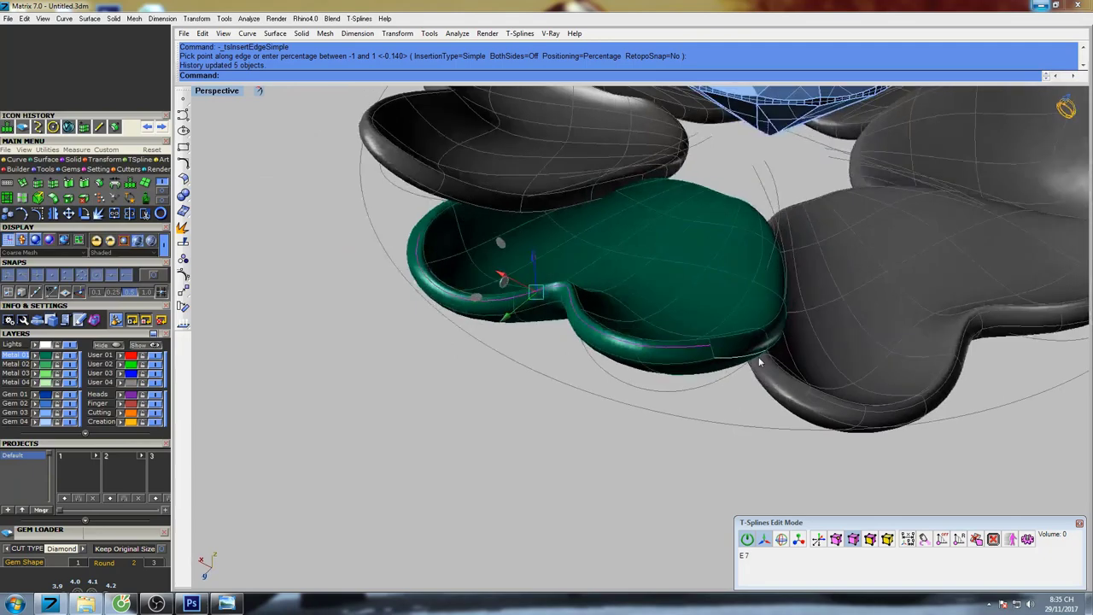
right_drag(758, 358, 644, 376)
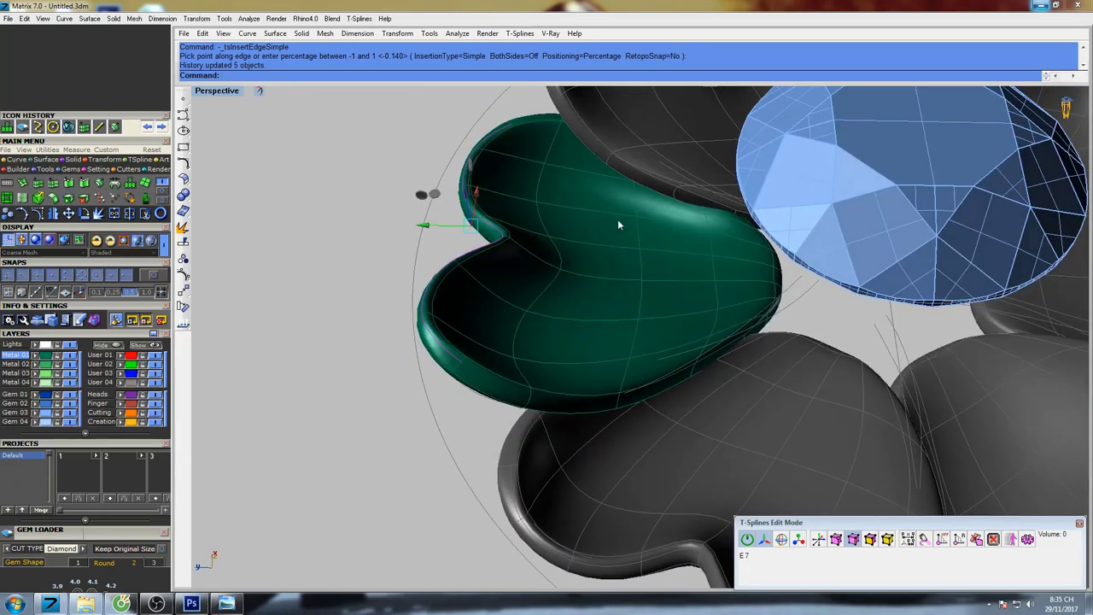
right_drag(619, 225, 624, 268)
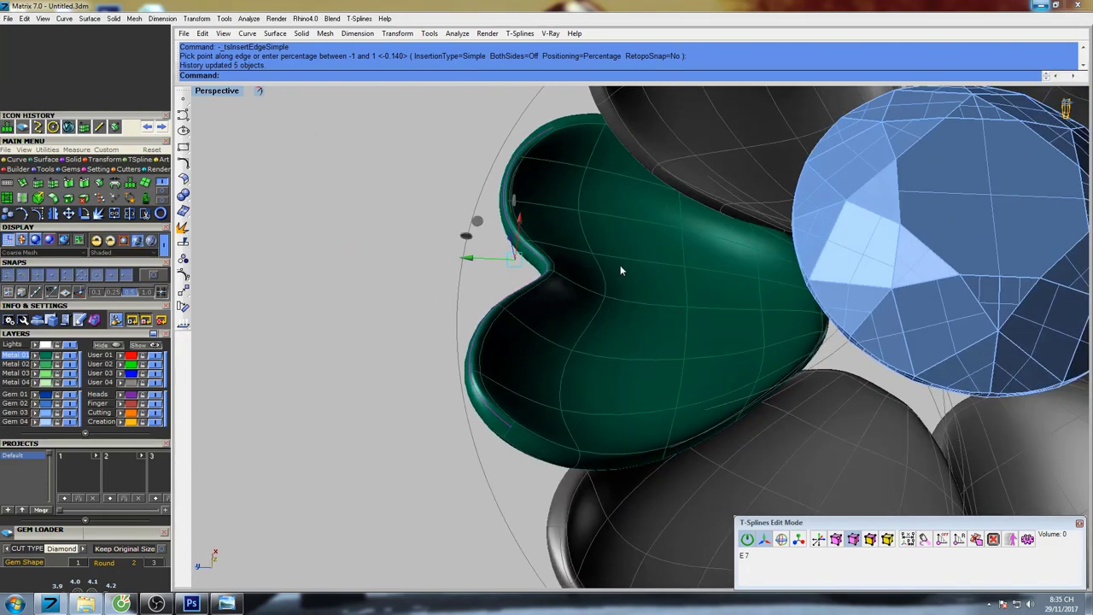
key(ctrl+F1)
right_drag(607, 219, 590, 208)
text(s)
key(space)
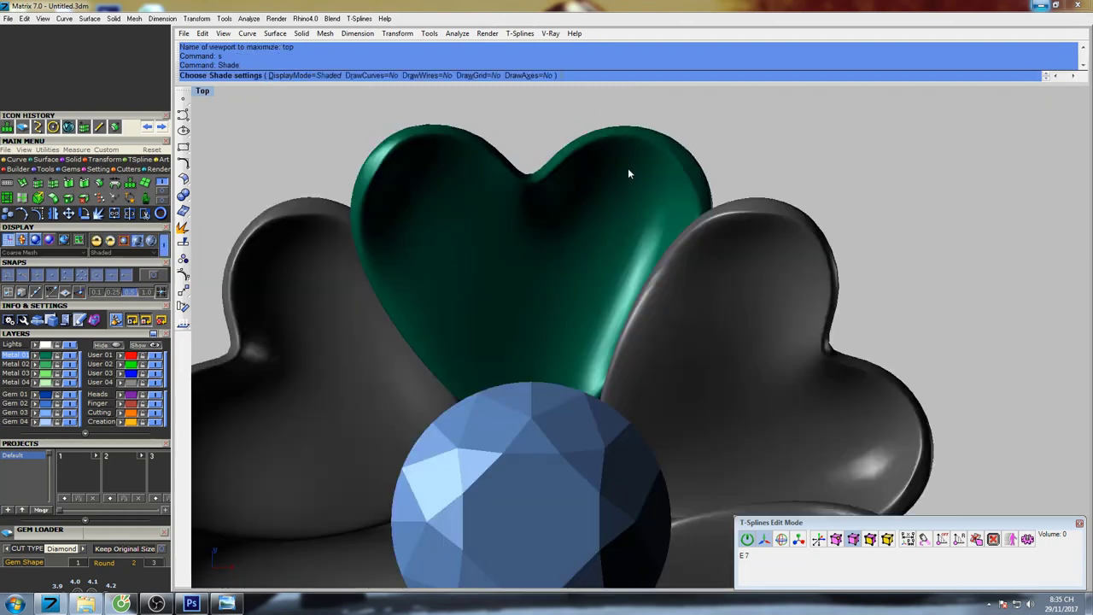
mouse_move(628, 174)
right_down()
mouse_move(645, 198)
mouse_move(620, 205)
right_up()
scroll(646, 200, down, 4)
key(Escape)
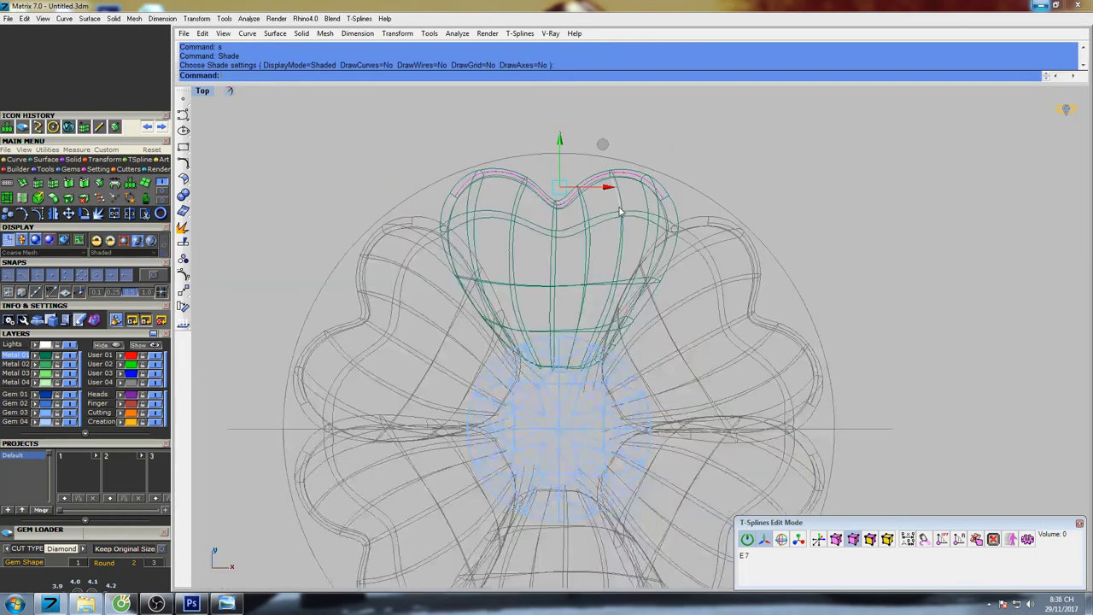
Shade the Top view and move the two rim vertices at the outer side of the petal's left lobe outward.
click(838, 539)
right_drag(539, 210, 561, 243)
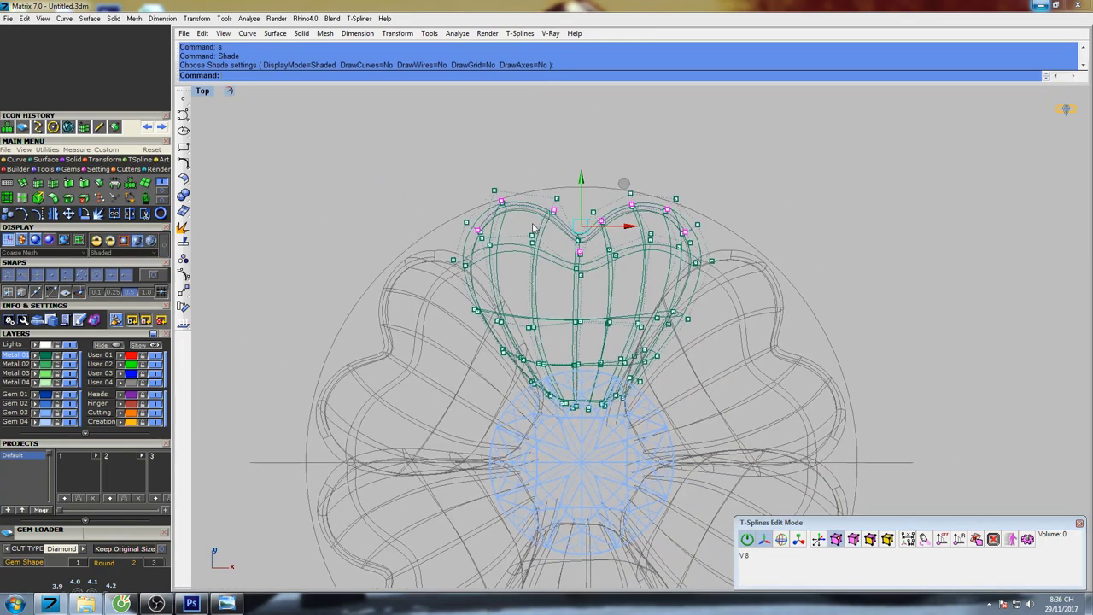
scroll(484, 222, up, 6)
drag(447, 249, 480, 181)
right_drag(537, 235, 495, 228)
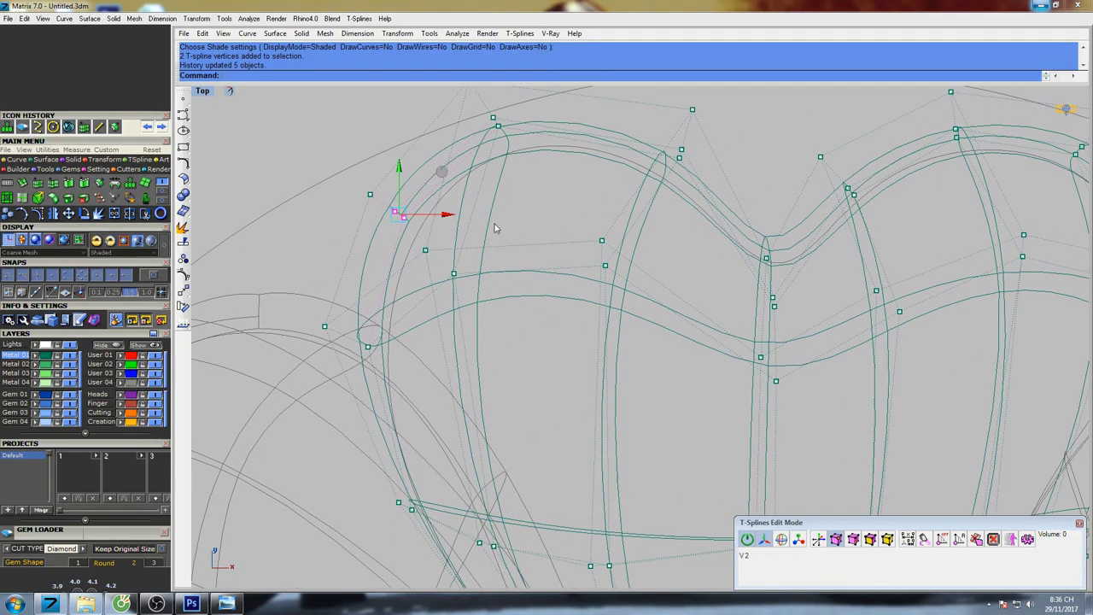
text(se)
key(Return)
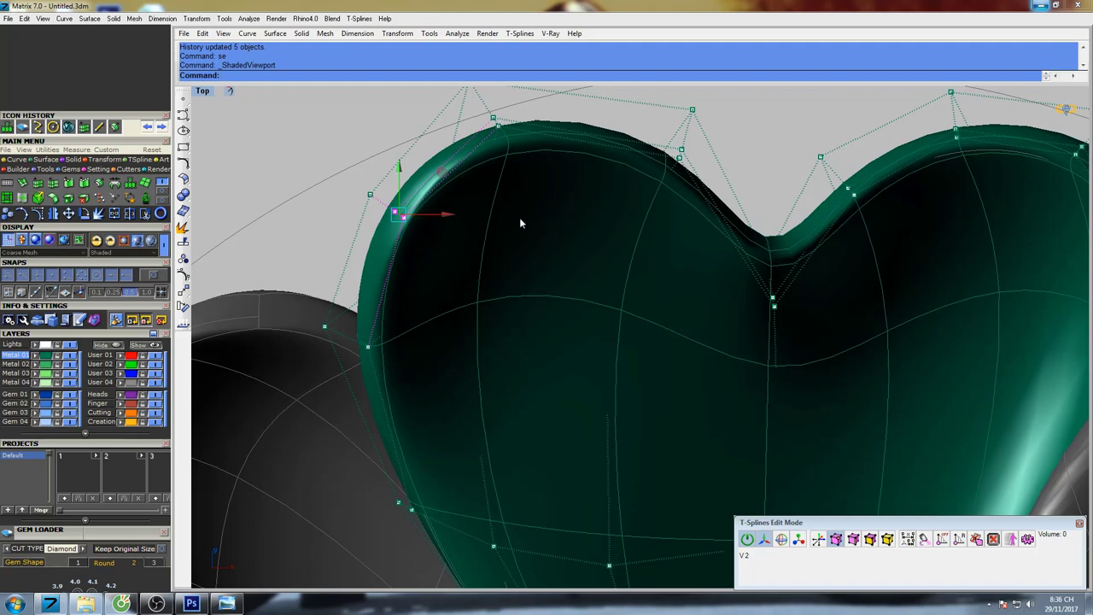
scroll(430, 183, up, 2)
drag(435, 184, 416, 174)
right_drag(552, 126, 529, 235)
Move the two rim vertices at the top of the left lobe outward and fine-tune the inner one.
scroll(459, 225, up, 4)
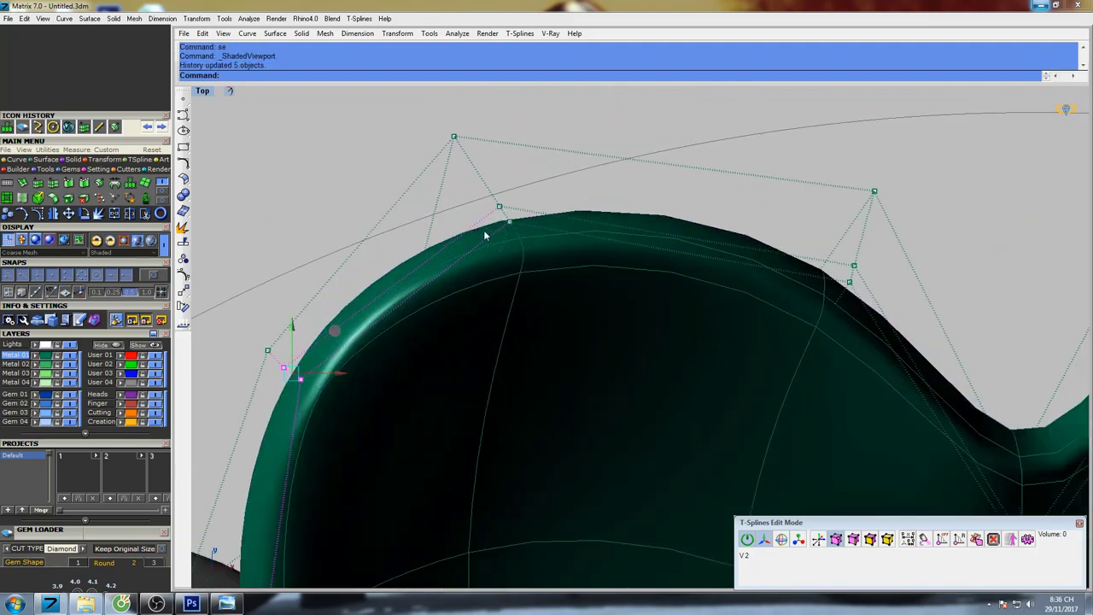
drag(485, 237, 550, 149)
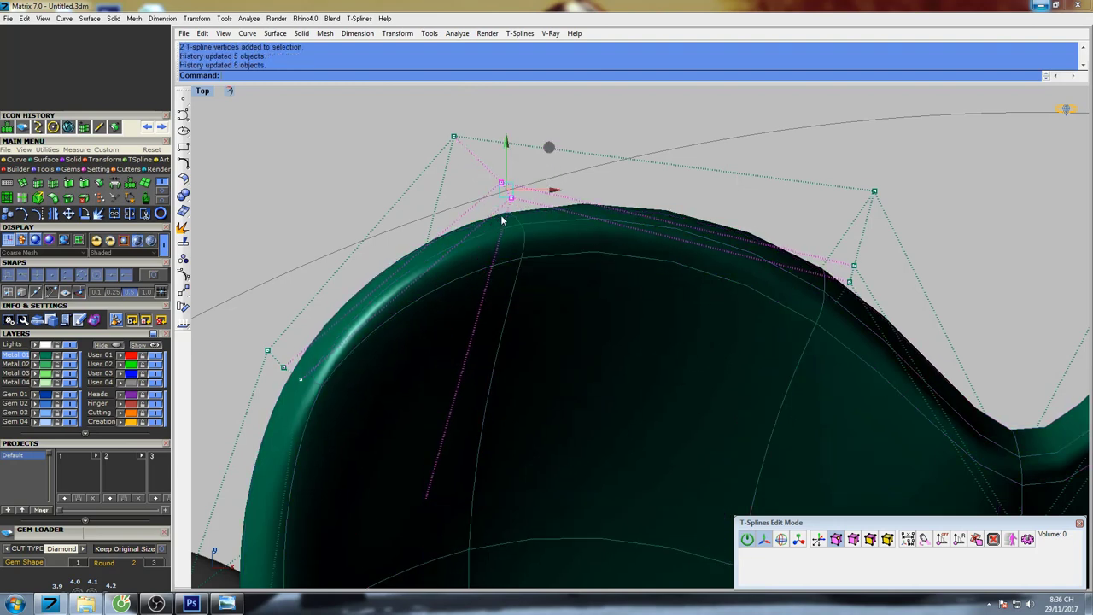
drag(502, 220, 522, 191)
drag(555, 155, 557, 148)
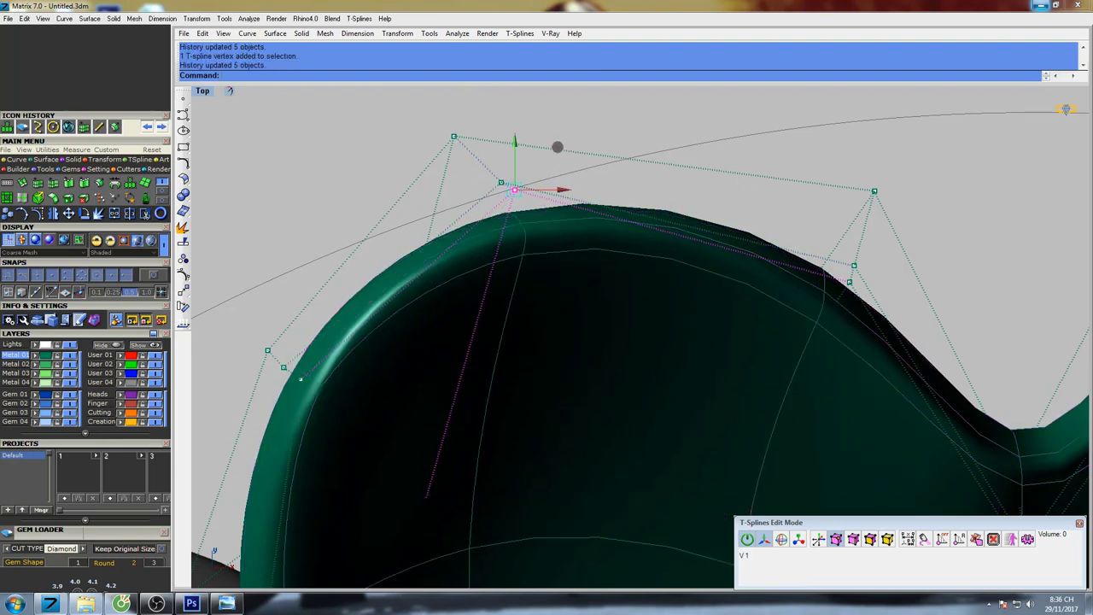
Move the inner rim vertex on the upper side of the left lobe slightly outward.
drag(286, 396, 318, 370)
right_drag(334, 352, 451, 249)
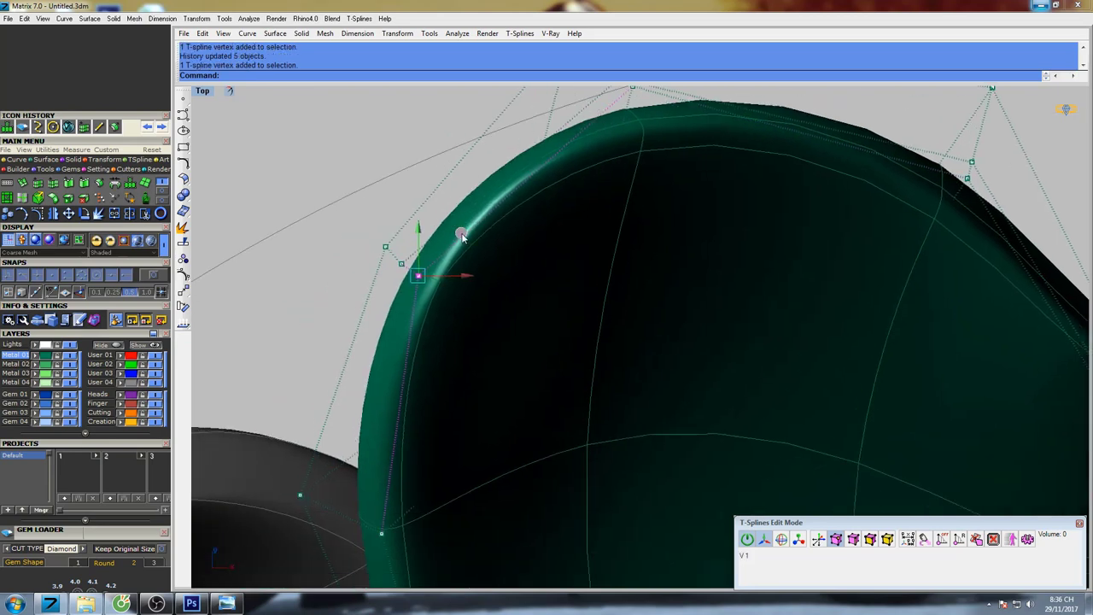
drag(463, 237, 454, 229)
Adjust the inner and outer rim vertices on the left lobe's side, next to the neighbouring petal.
scroll(445, 316, down, 4)
right_drag(445, 322, 499, 214)
scroll(470, 316, up, 6)
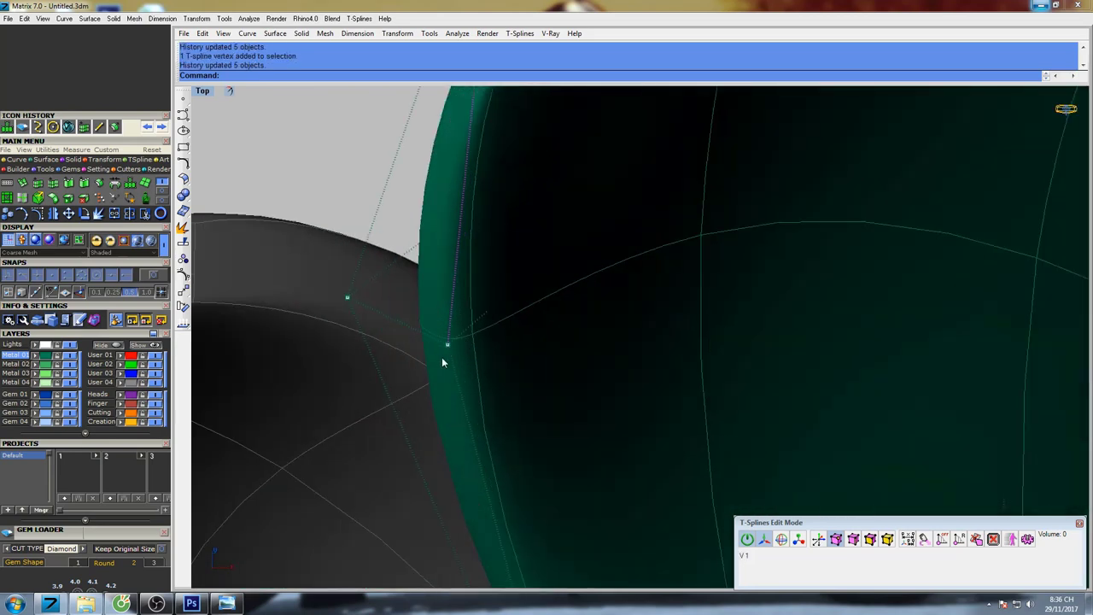
drag(442, 359, 483, 305)
drag(340, 321, 415, 249)
scroll(636, 388, down, 8)
Move the two vertices below the heart's notch outward toward the notch rim.
right_drag(636, 391, 520, 232)
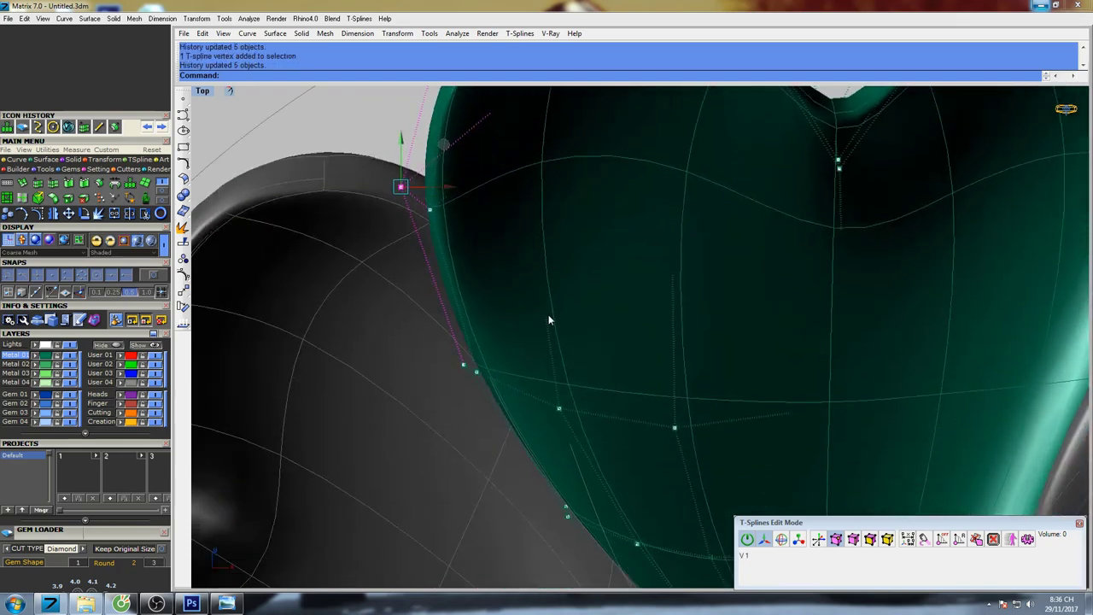
right_drag(689, 235, 544, 336)
right_drag(773, 259, 726, 324)
scroll(645, 329, up, 2)
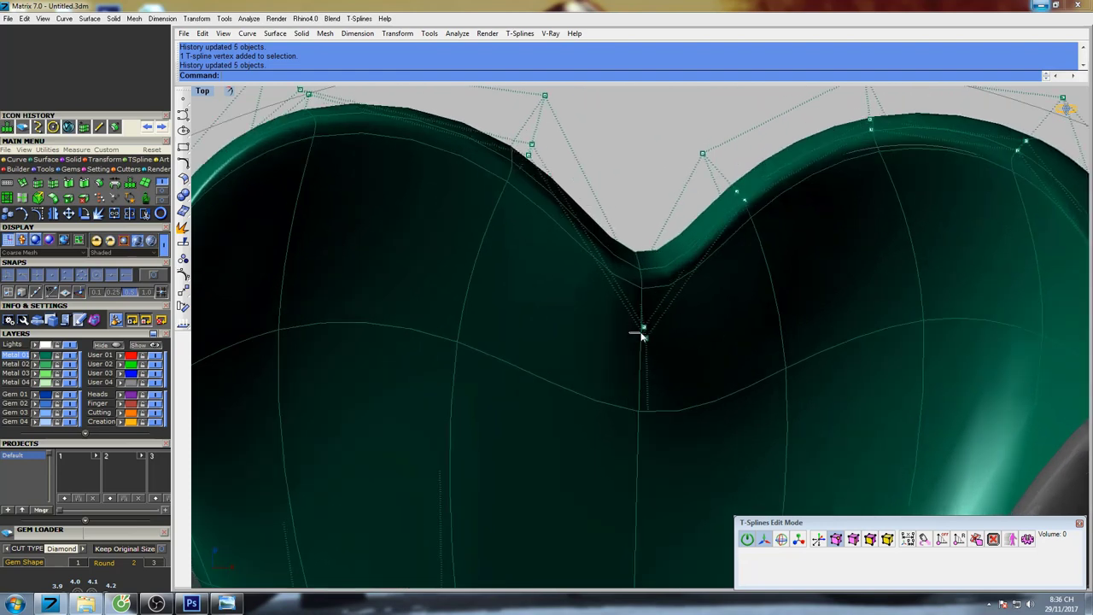
click(643, 330)
drag(644, 280, 646, 257)
drag(635, 350, 653, 243)
Shift the outer control vertex above the left lobe's slope into the notch slightly inward.
scroll(650, 243, down, 6)
right_drag(574, 169, 554, 219)
scroll(553, 219, up, 6)
click(590, 207)
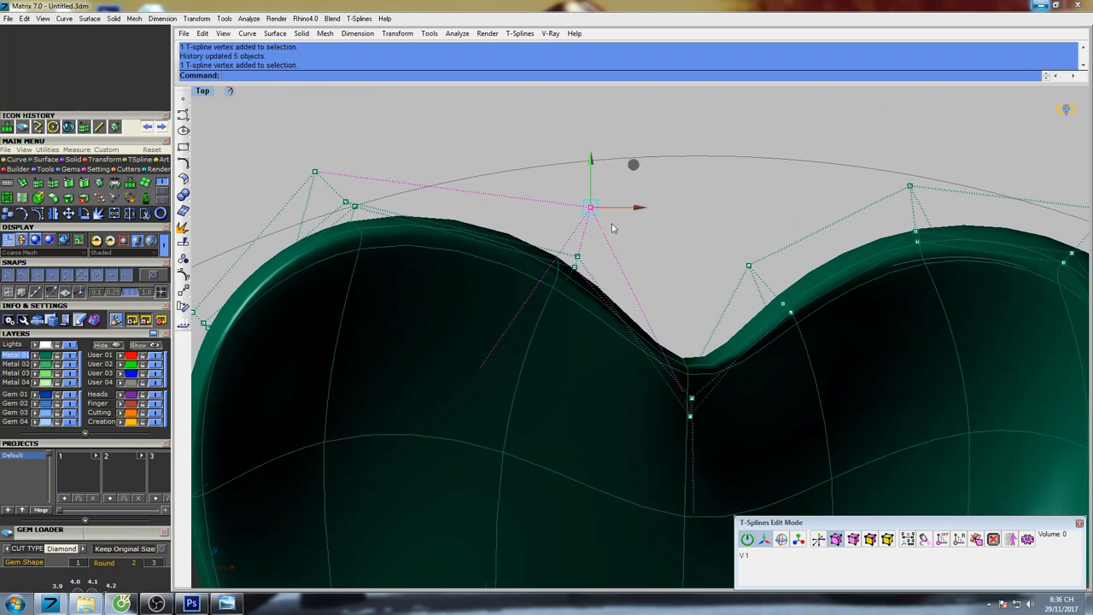
drag(633, 168, 631, 173)
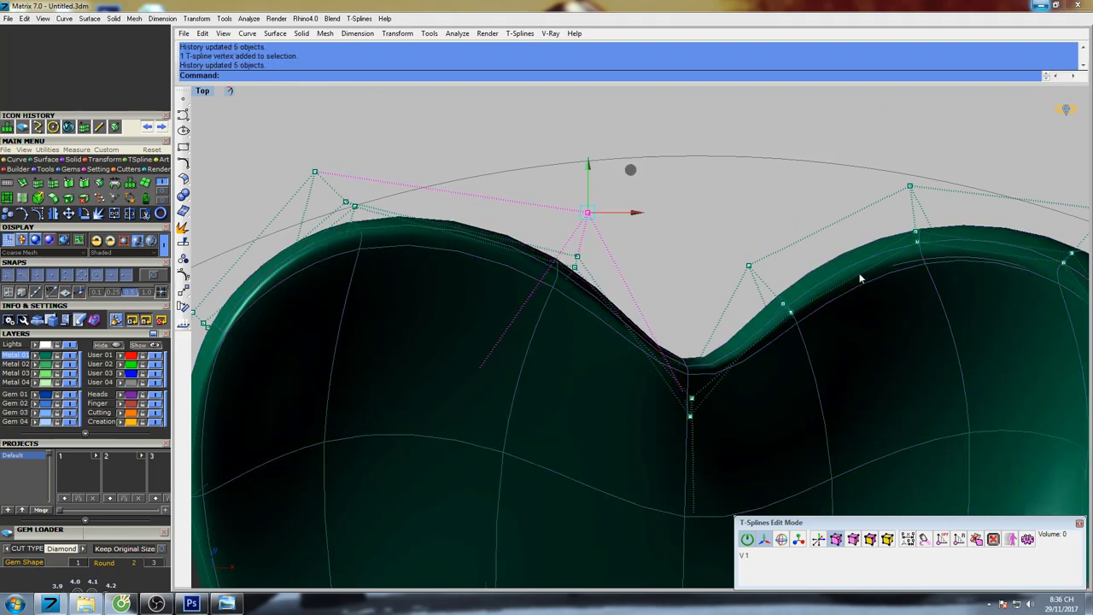
Move the inner rim vertices at the top of the right lobe outward and shift the outer control vertex above them slightly inward.
right_drag(908, 245, 768, 230)
click(769, 231)
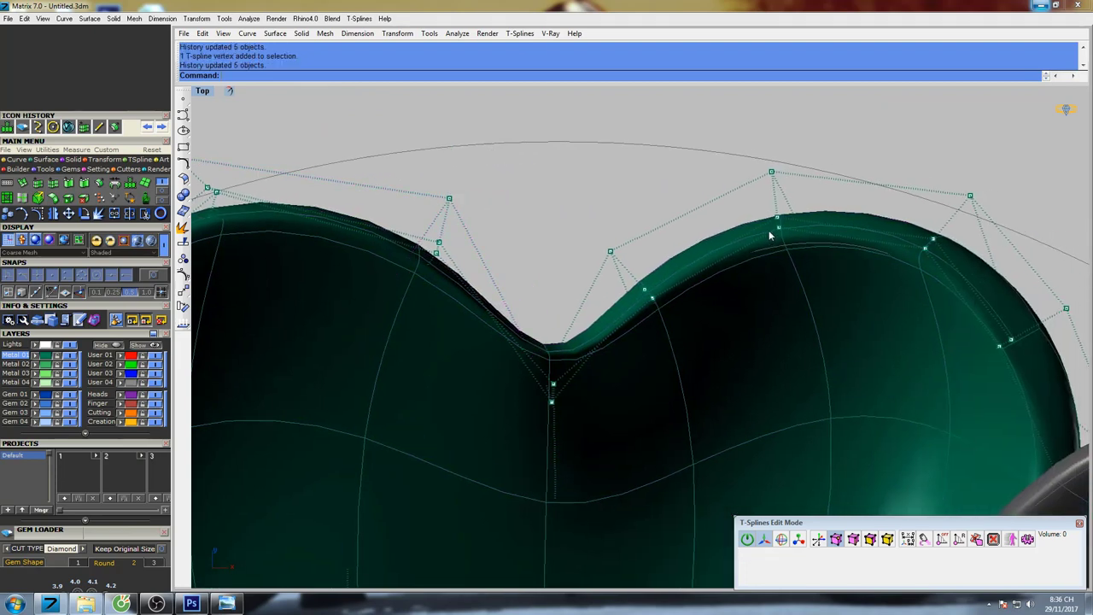
click(821, 176)
drag(821, 170, 820, 171)
drag(743, 149, 785, 185)
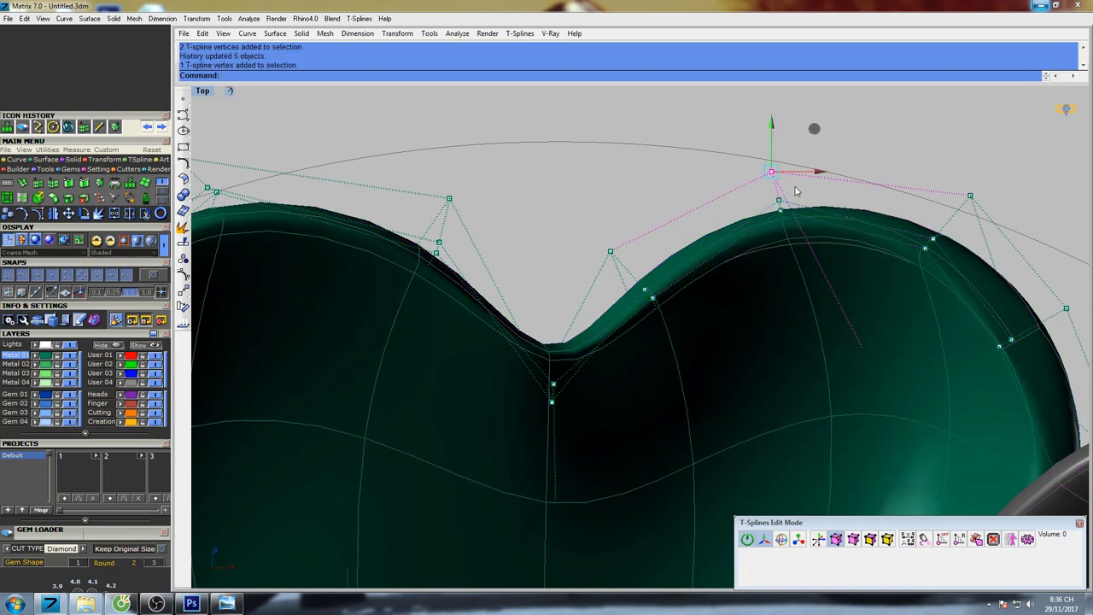
drag(816, 129, 816, 134)
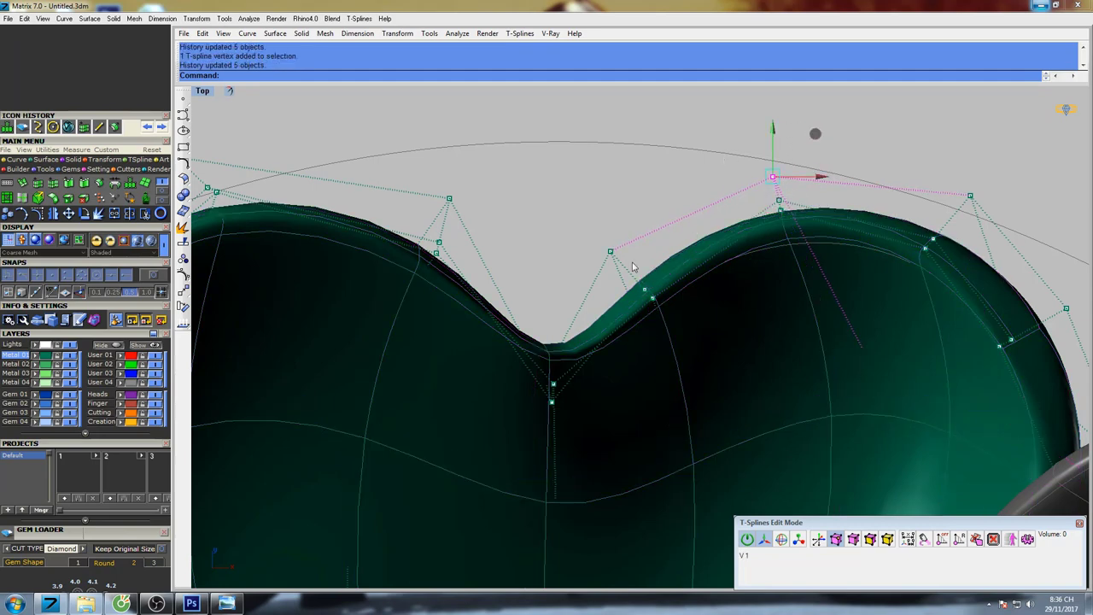
Shift the outer control vertices above the two slopes of the heart's notch slightly toward the petal.
drag(586, 251, 620, 271)
drag(656, 211, 666, 226)
right_drag(353, 230, 576, 261)
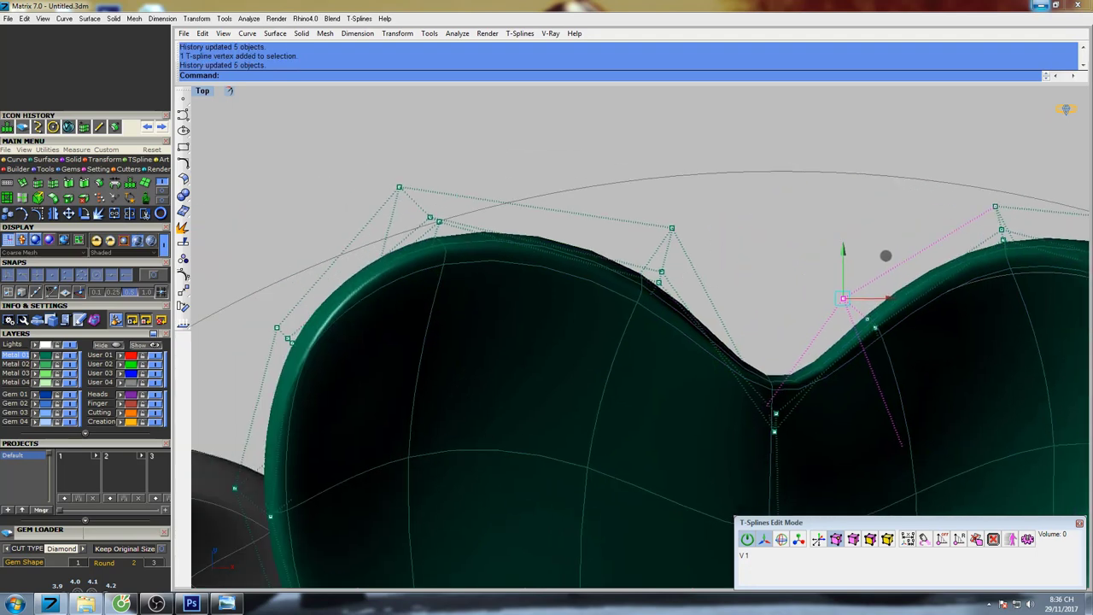
drag(653, 234, 715, 197)
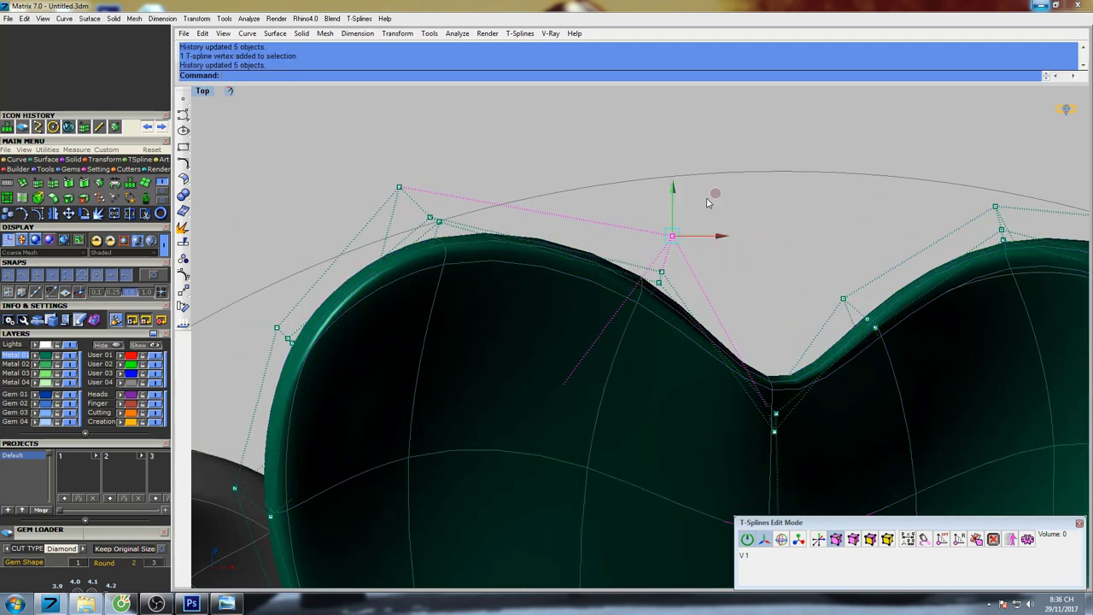
Move the inner rim vertices on the right lobe's shoulder outward and adjust the outer control vertex beside them.
scroll(709, 203, down, 4)
right_drag(813, 240, 561, 215)
drag(785, 308, 807, 291)
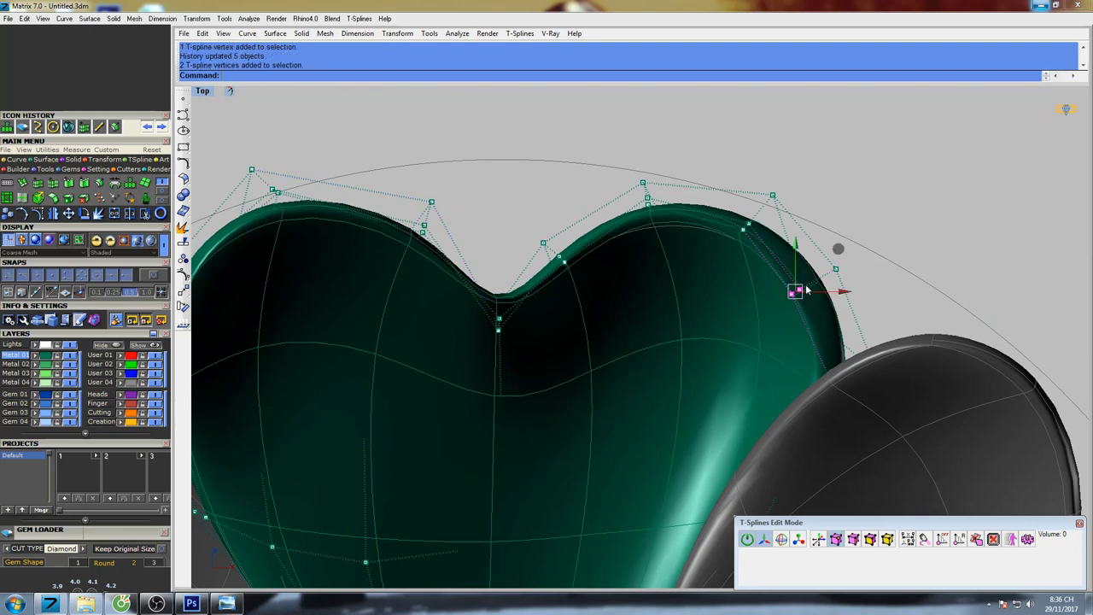
drag(838, 252, 858, 237)
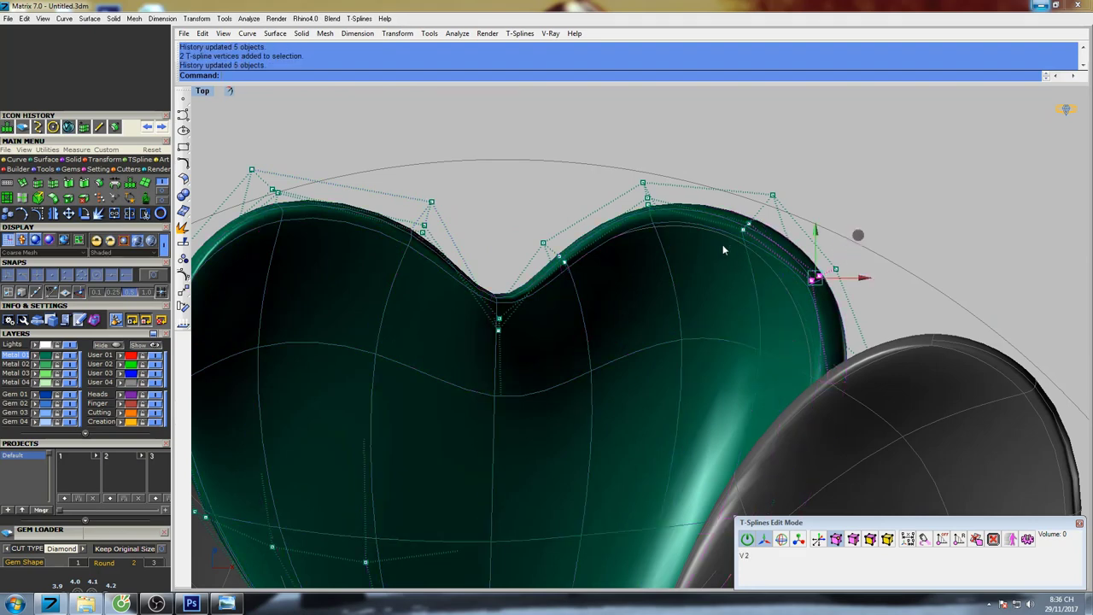
drag(726, 246, 780, 197)
drag(815, 154, 814, 156)
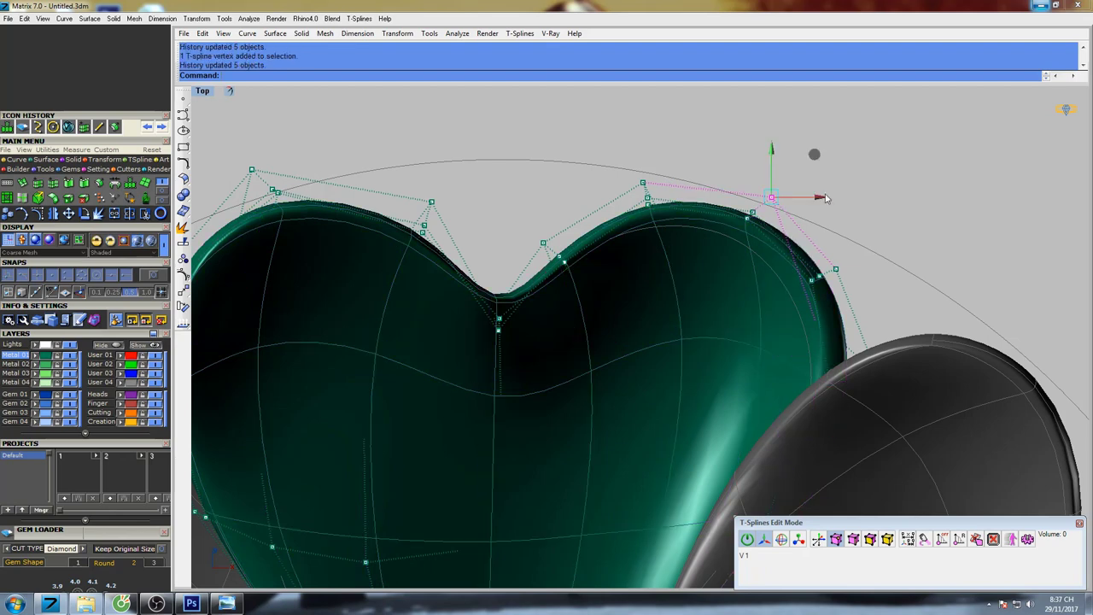
Move the two outer control vertices on the right lobe's side, next to the neighbouring petal, slightly inward.
right_drag(856, 315, 822, 256)
drag(827, 282, 862, 337)
right_drag(882, 362, 823, 329)
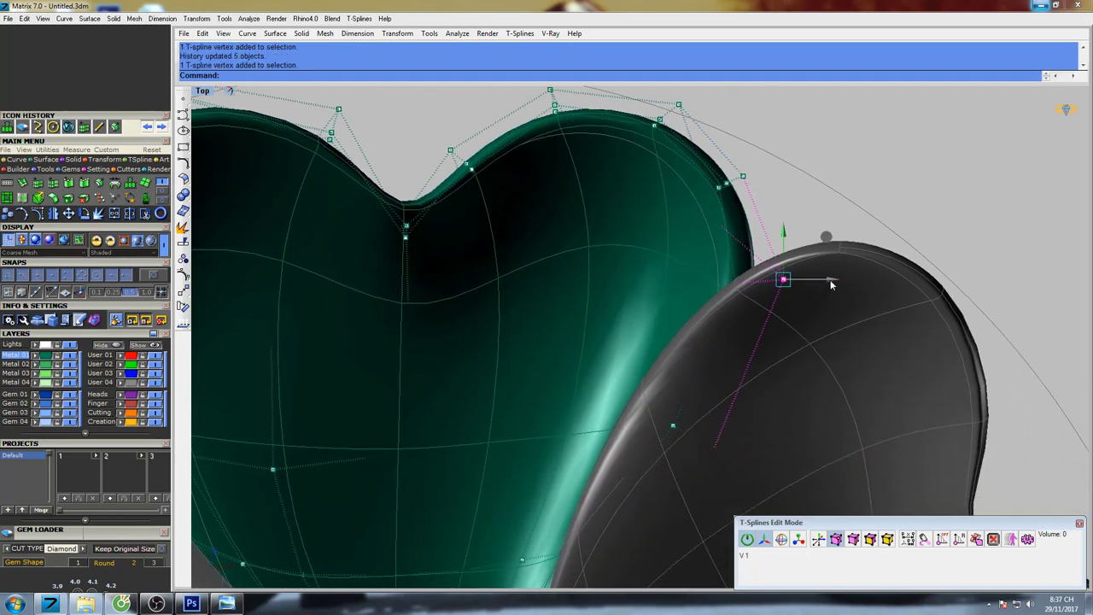
drag(833, 285, 819, 280)
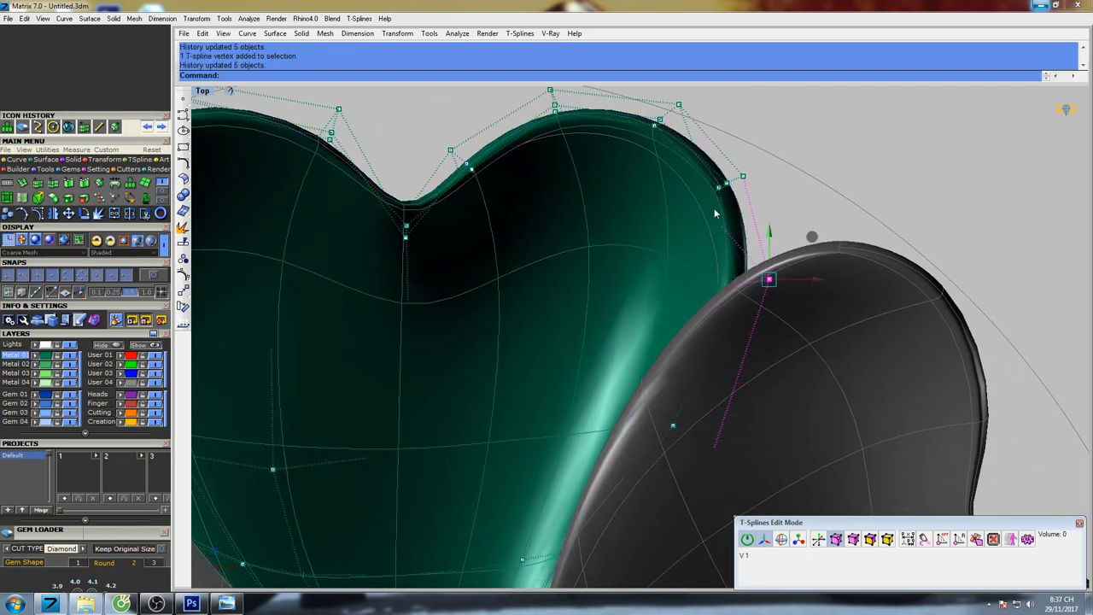
click(743, 176)
scroll(769, 161, up, 3)
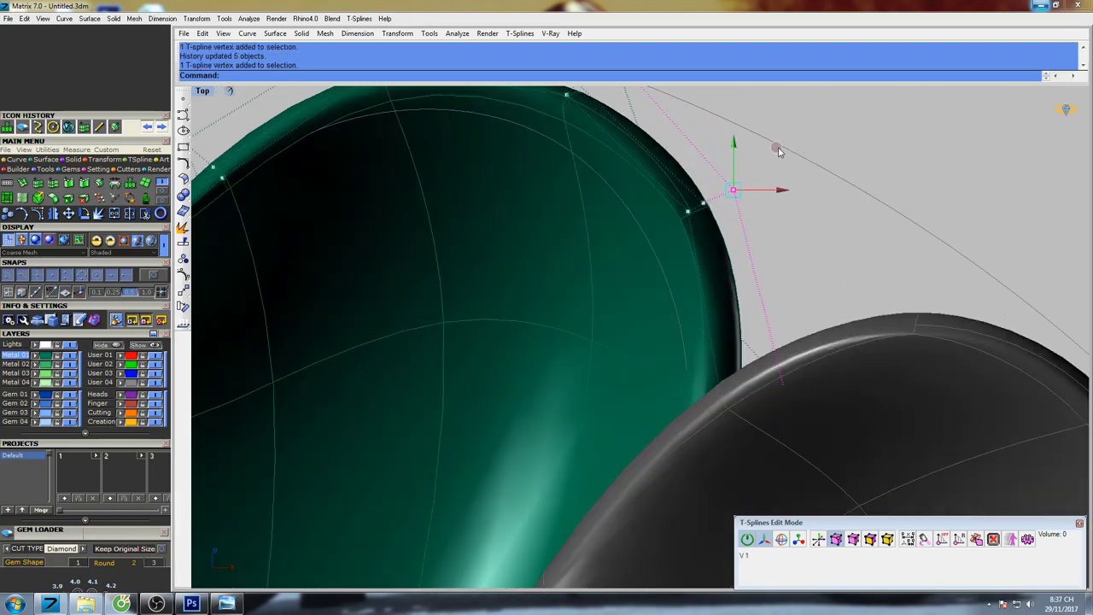
drag(778, 152, 769, 157)
Display the model in wireframe and pull the three outer control vertices along the petal's lower right edge inward.
scroll(751, 222, down, 10)
right_drag(666, 318, 715, 246)
scroll(588, 311, up, 10)
scroll(561, 308, down, 3)
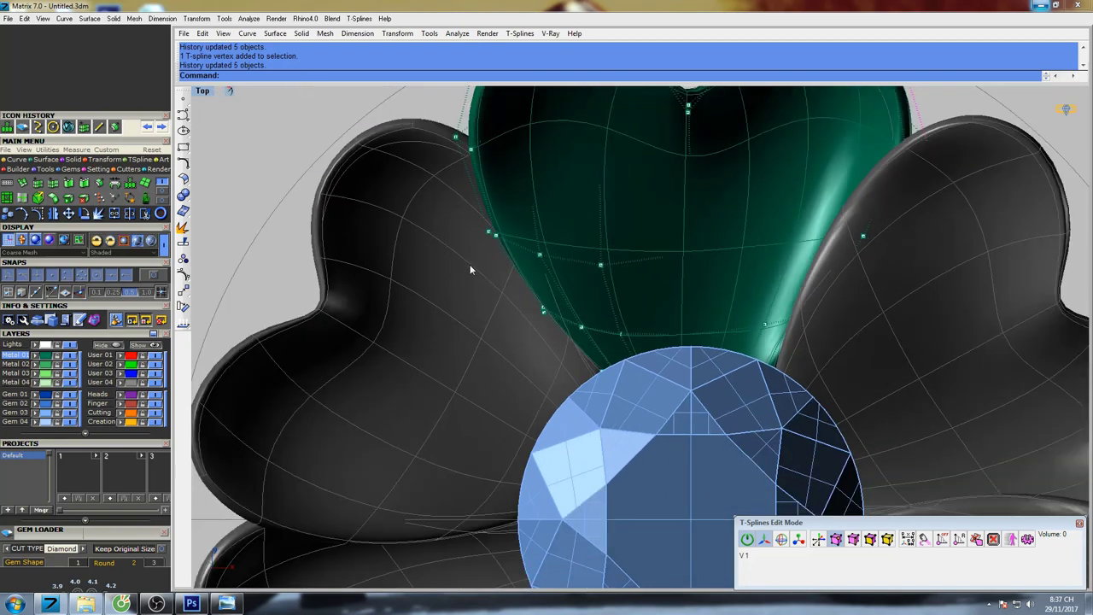
scroll(543, 259, down, 2)
scroll(722, 296, up, 1)
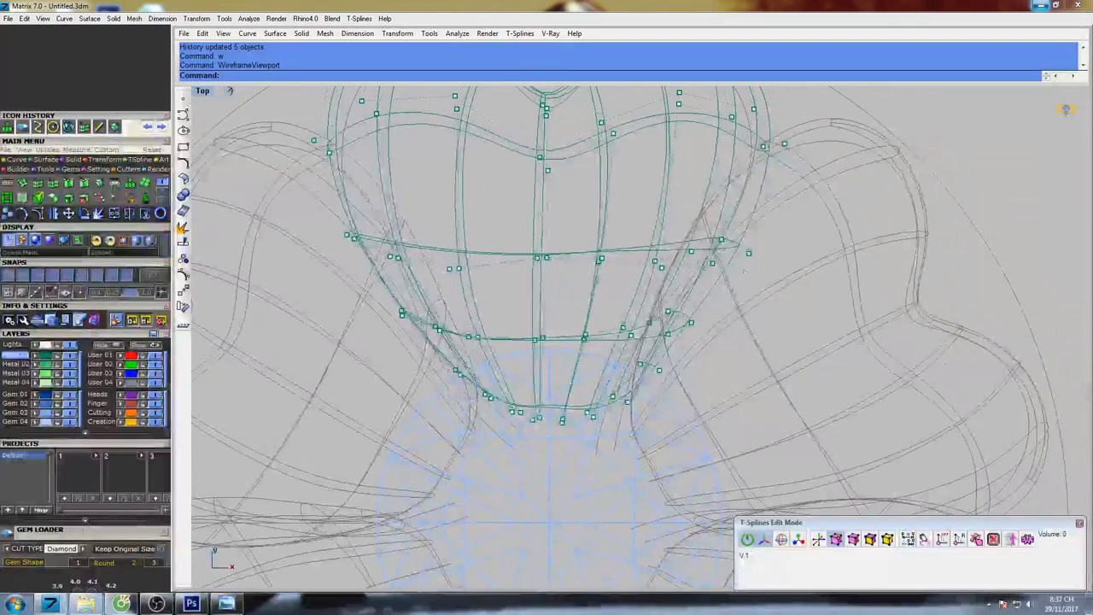
scroll(761, 248, up, 2)
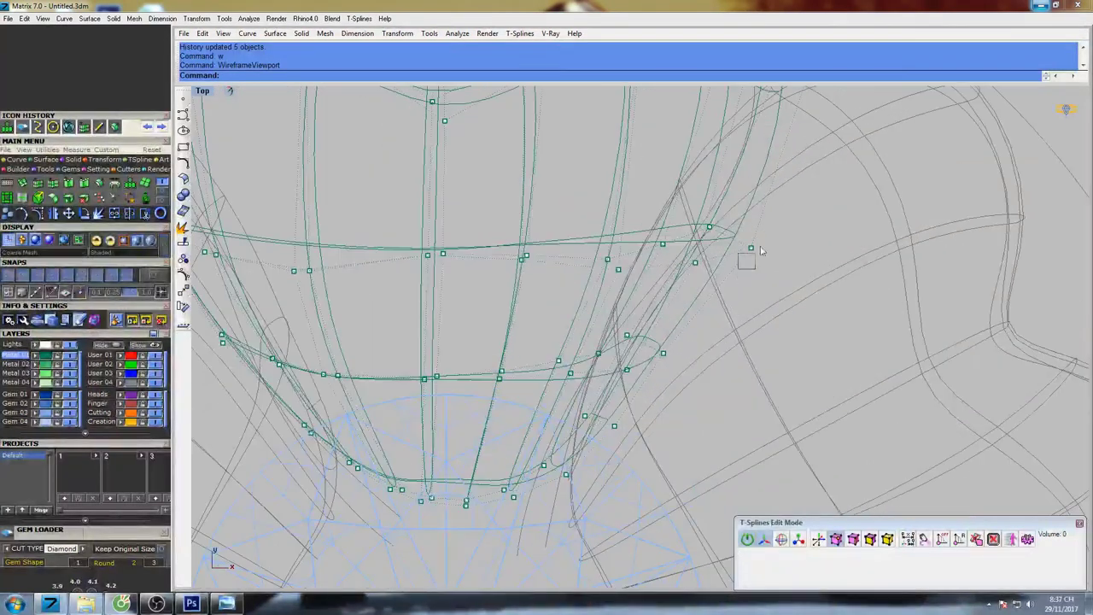
click(785, 207)
drag(785, 207, 759, 203)
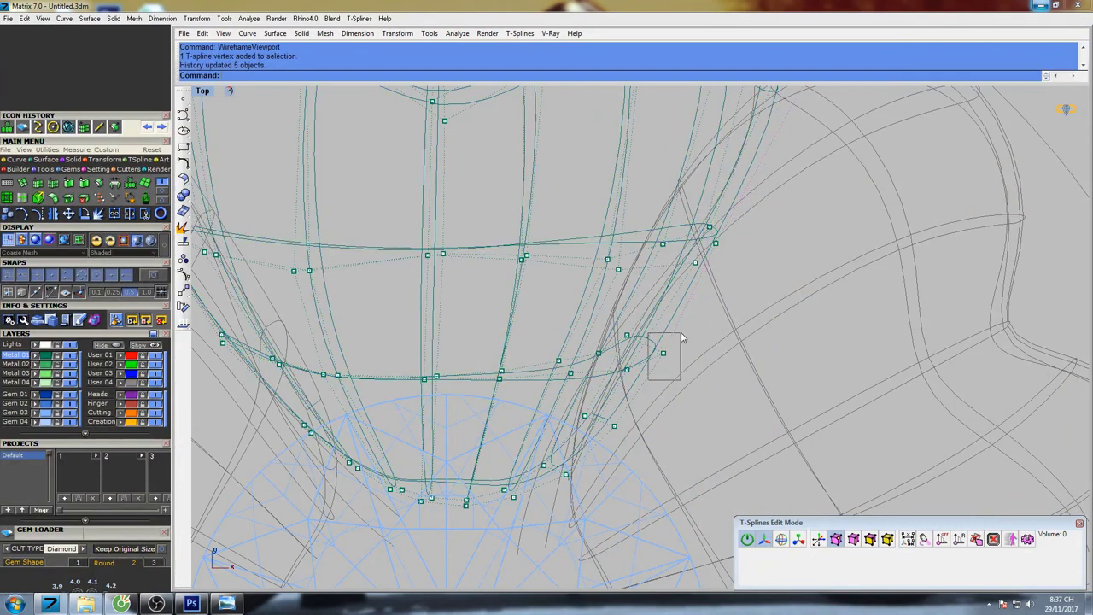
drag(681, 333, 688, 308)
right_drag(618, 431, 667, 363)
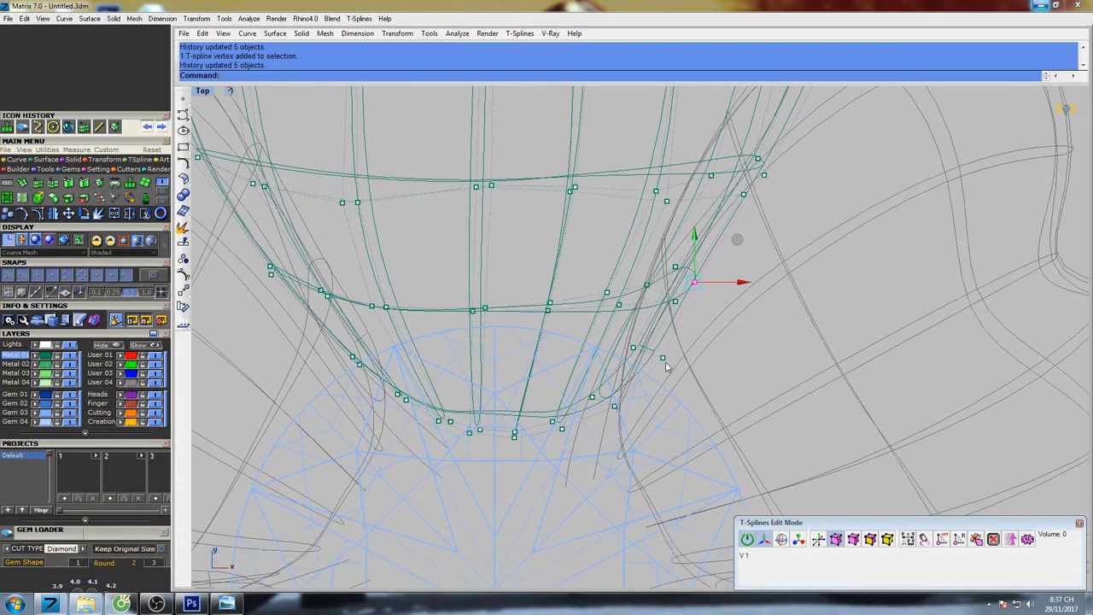
click(662, 355)
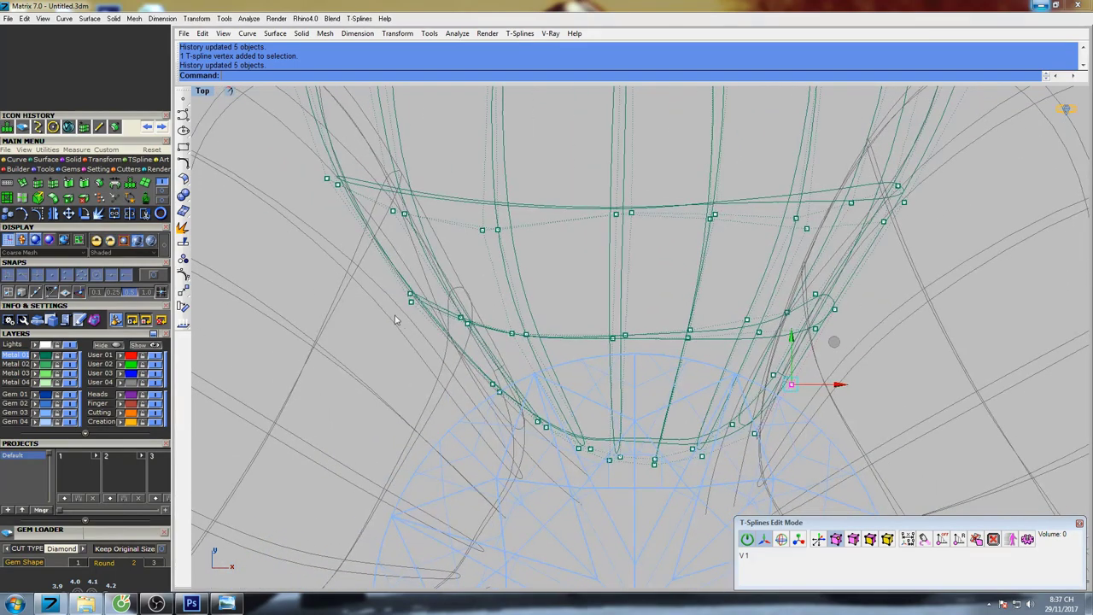
Move the left-side vertices of the row near the gem and six vertices of the row above it inward.
drag(395, 309, 542, 352)
drag(515, 315, 533, 314)
right_drag(451, 212, 523, 341)
drag(380, 291, 634, 381)
drag(536, 333, 556, 333)
Move the ten control vertices around the left lobe's outer side and top slightly inward.
right_drag(530, 228, 586, 337)
right_drag(516, 244, 525, 295)
scroll(525, 295, down, 2)
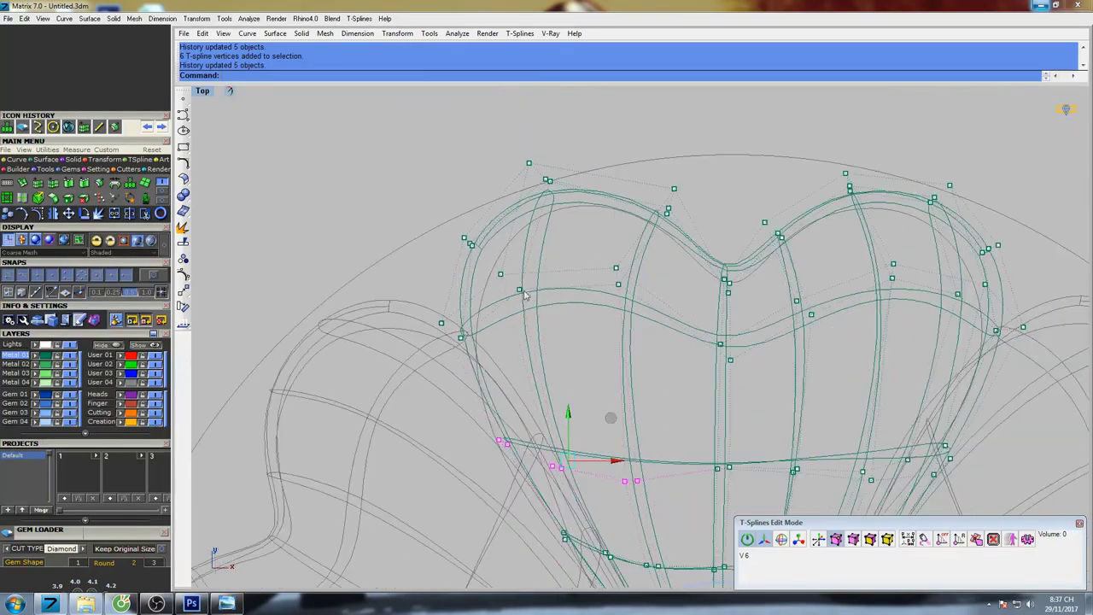
drag(387, 131, 571, 353)
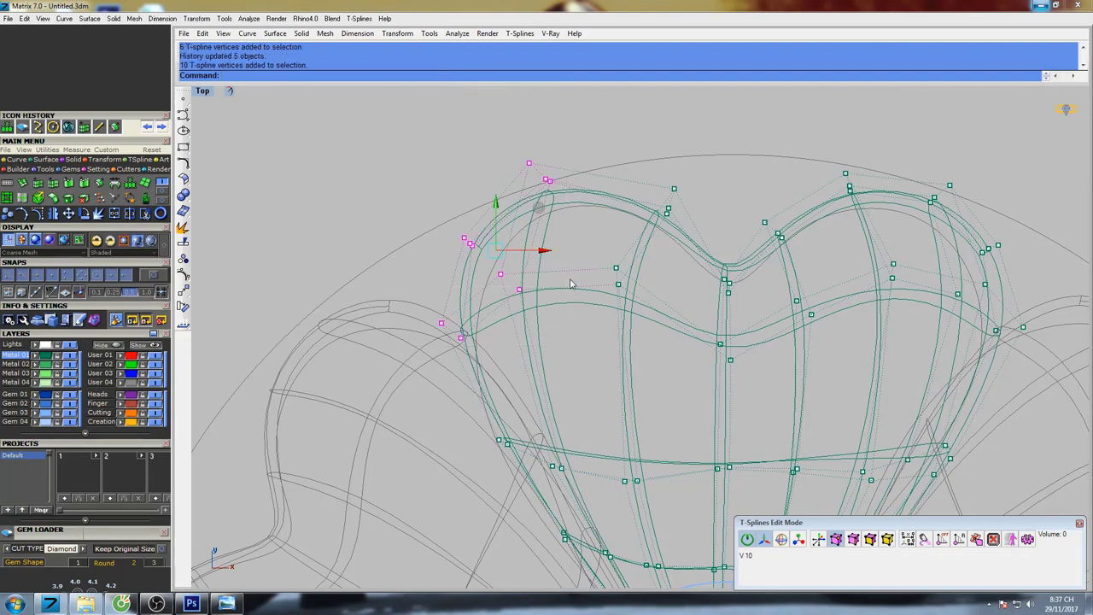
drag(539, 255, 549, 254)
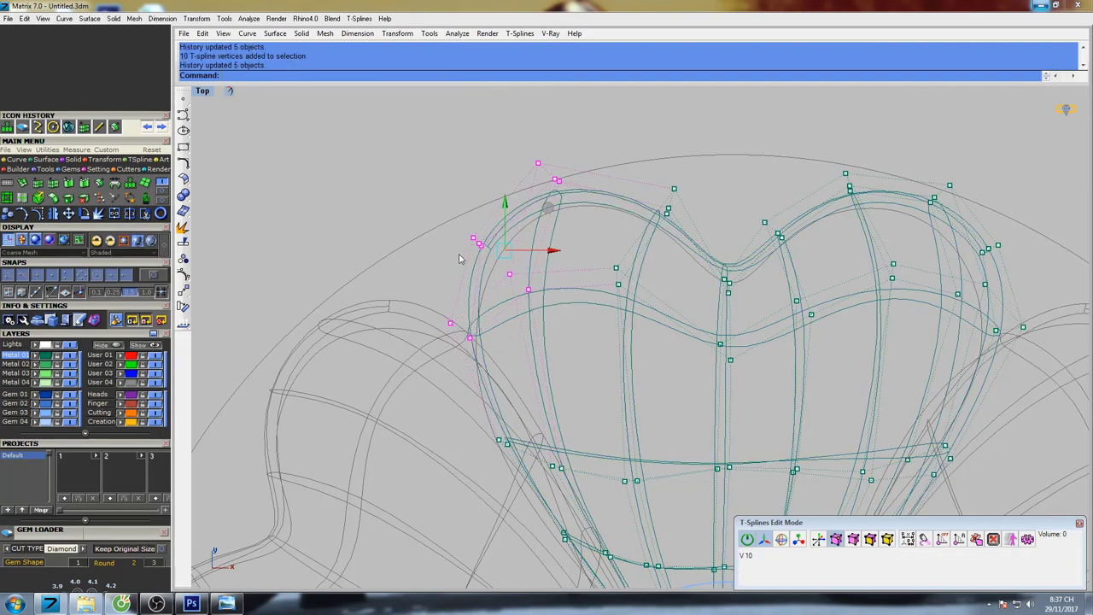
Move the upper vertices of the left lobe's rim and its interior vertex pairs further toward the petal's centre line.
drag(434, 254, 575, 169)
drag(504, 268, 551, 322)
drag(561, 245, 630, 300)
drag(660, 238, 677, 244)
drag(504, 323, 572, 246)
Move four vertices at the left of the petal's middle row and sixteen vertices of its lower left half inward.
drag(459, 462, 521, 422)
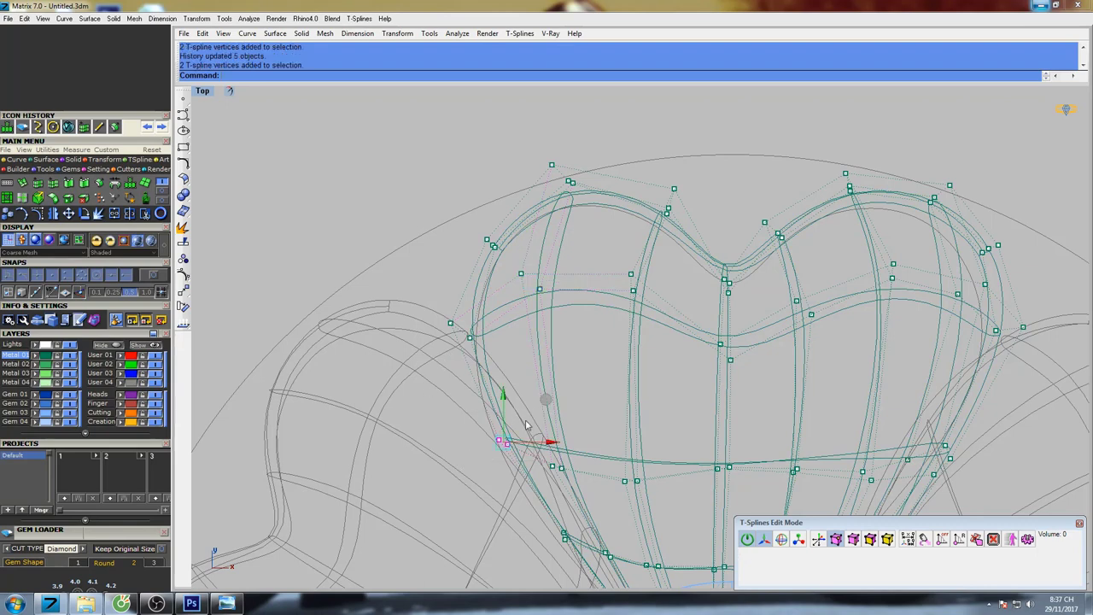
right_drag(558, 438, 573, 293)
drag(527, 323, 595, 272)
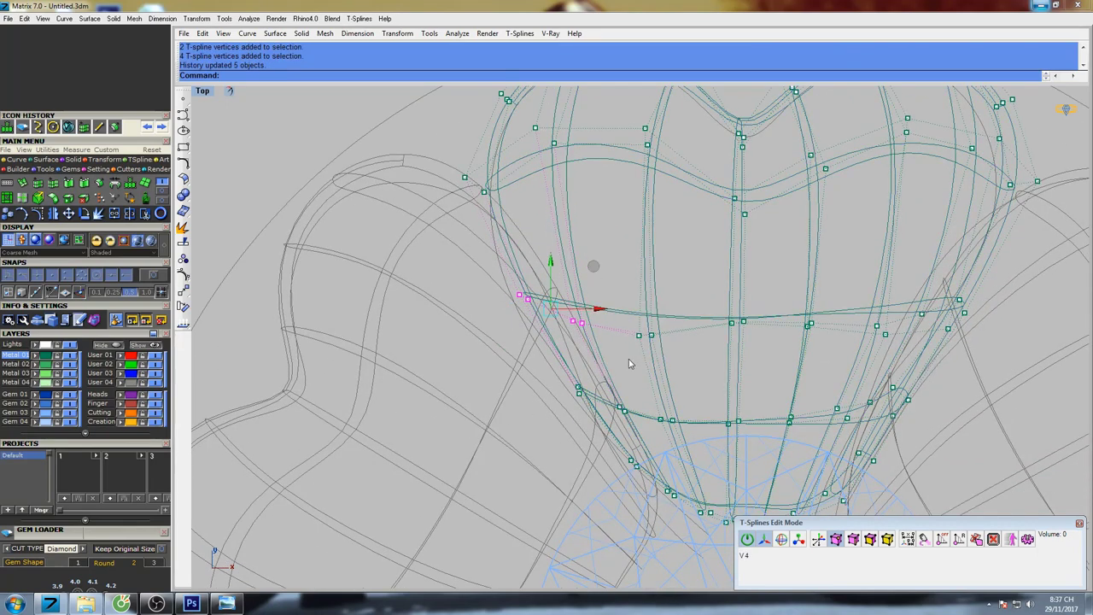
right_drag(630, 358, 612, 303)
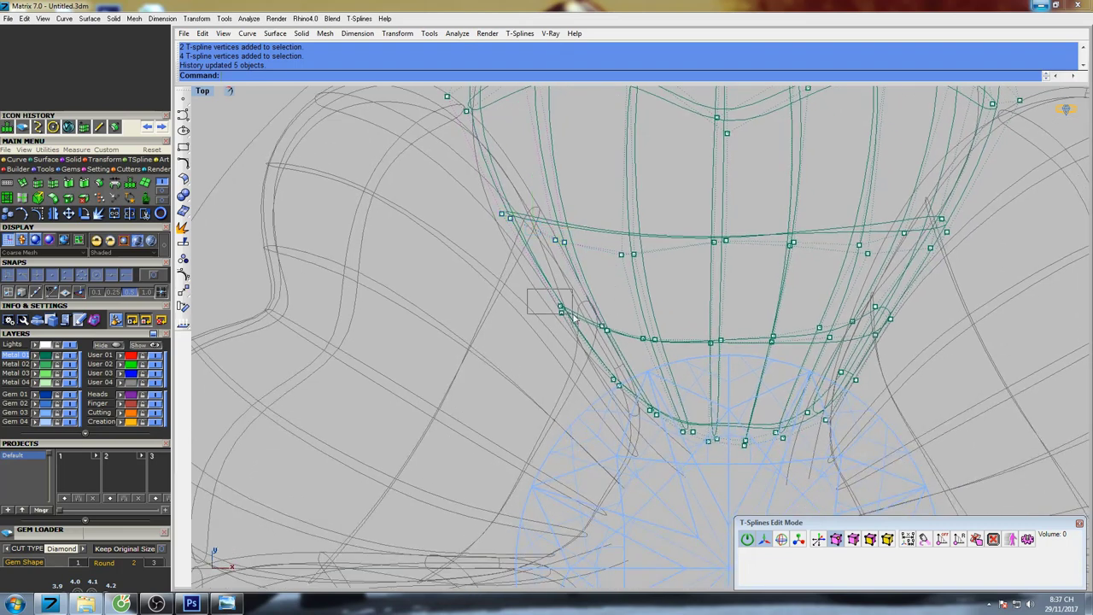
drag(574, 317, 732, 483)
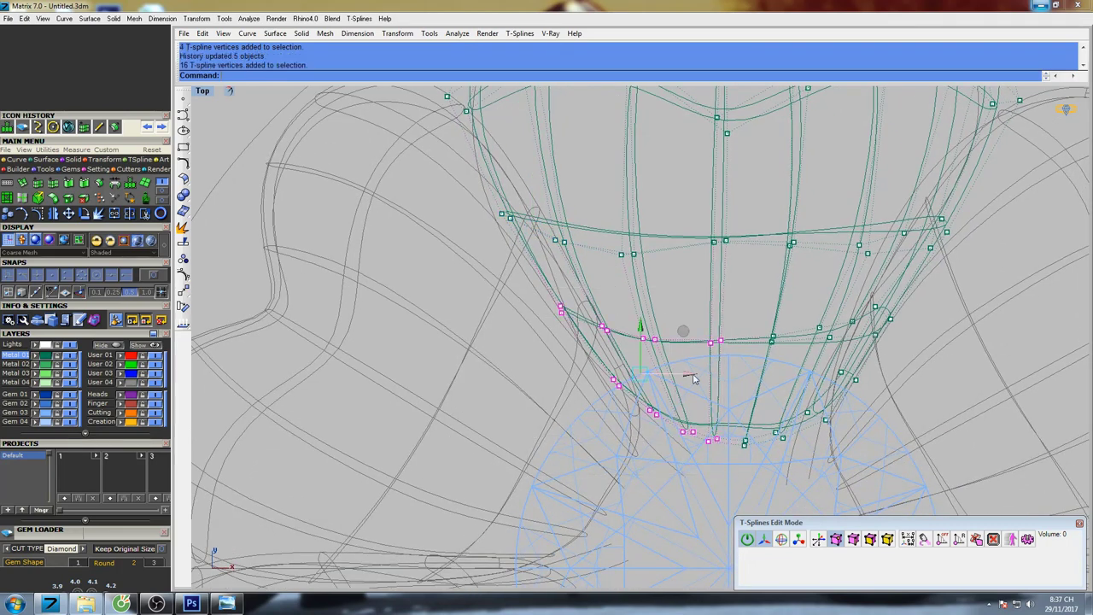
drag(690, 380, 700, 384)
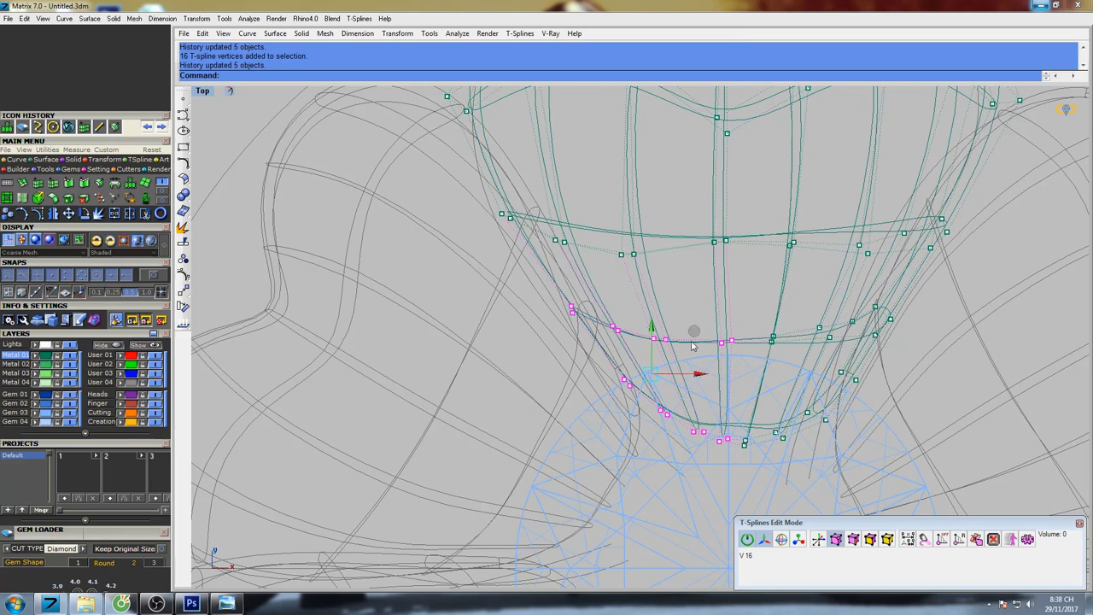
Even out the petal's lower left grid by nudging four vertices at the gem edge and the vertex pairs above them sideways.
drag(570, 376, 681, 444)
drag(685, 359, 688, 360)
right_drag(556, 310, 542, 355)
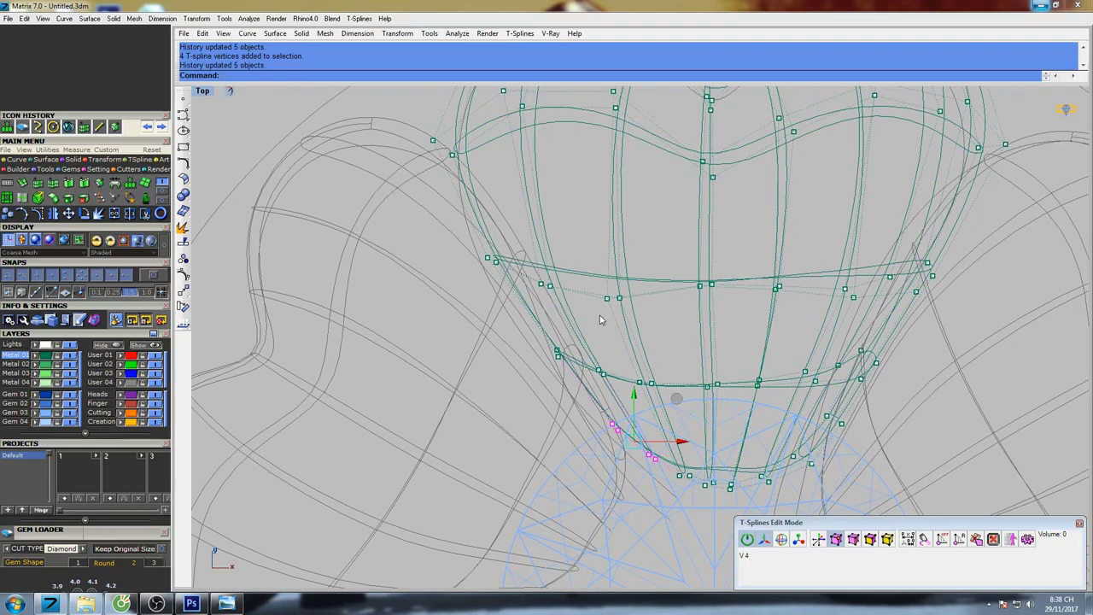
drag(600, 316, 667, 255)
drag(638, 369, 665, 394)
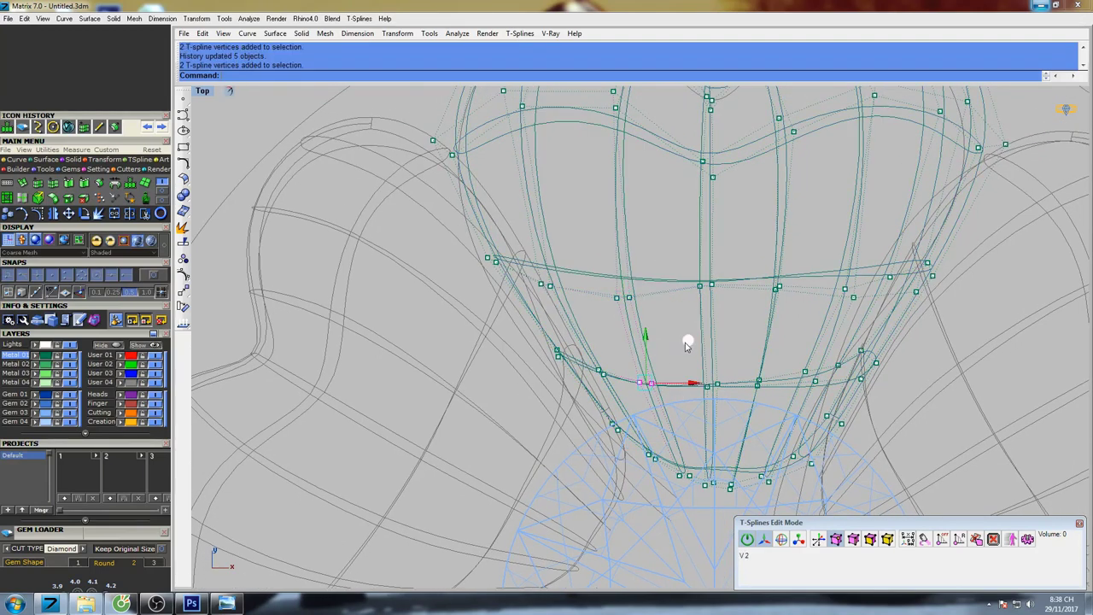
drag(687, 345, 684, 342)
Nudge the left edge vertices of the middle row, the left lobe's side and its top slightly inward.
drag(523, 315, 591, 248)
right_drag(538, 228, 551, 343)
drag(442, 291, 505, 219)
right_drag(522, 205, 516, 263)
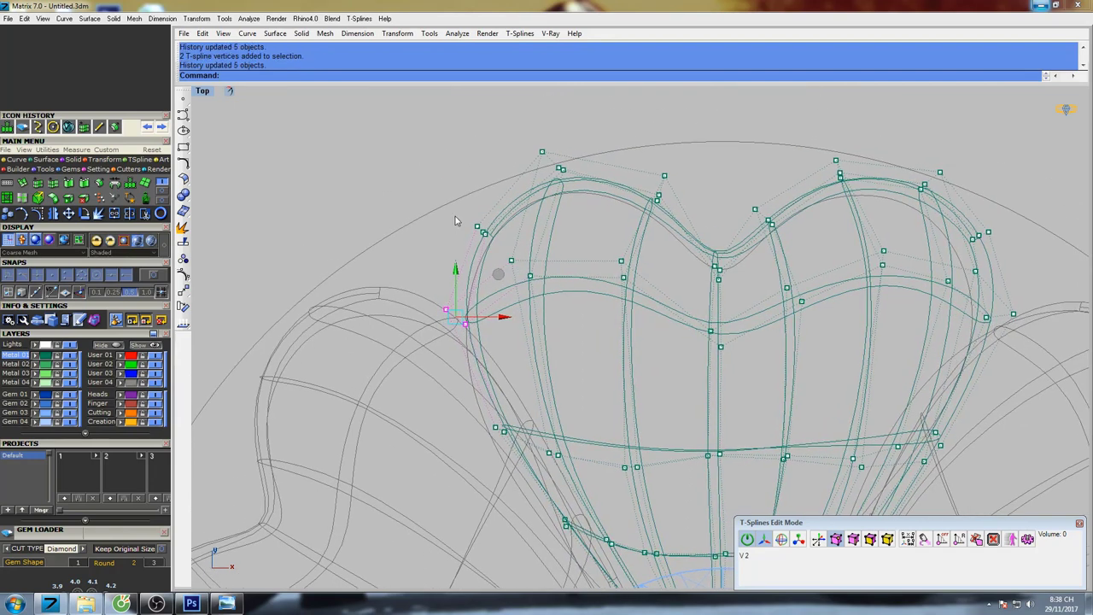
drag(455, 216, 508, 260)
drag(524, 188, 527, 189)
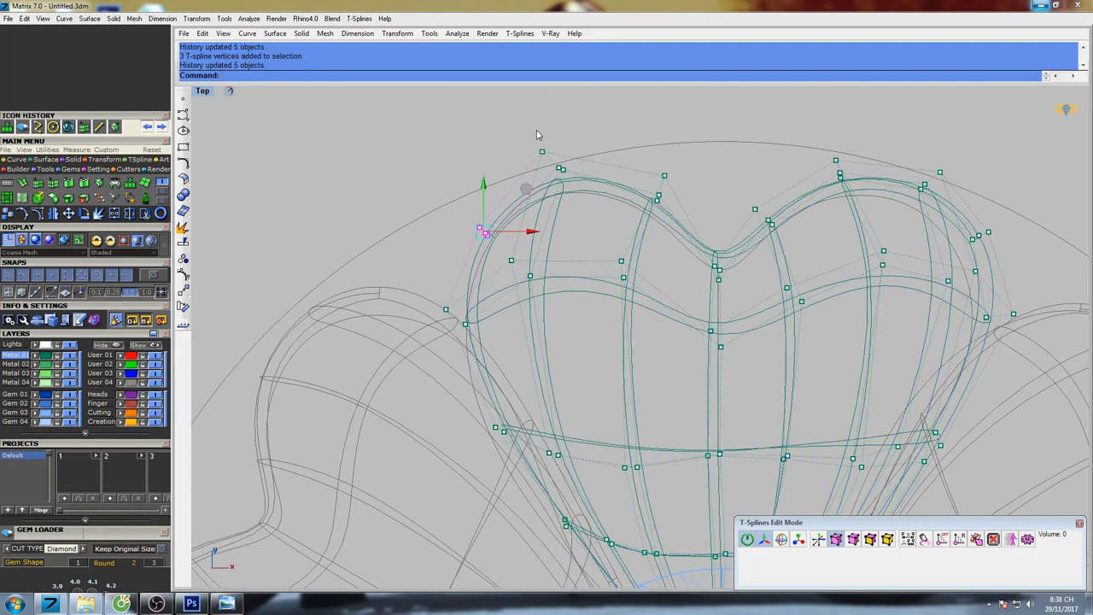
drag(533, 130, 600, 200)
drag(598, 118, 600, 120)
Move the right lobe's top and shoulder rim vertices and the outer control vertex on its side slightly inward.
scroll(622, 169, down, 6)
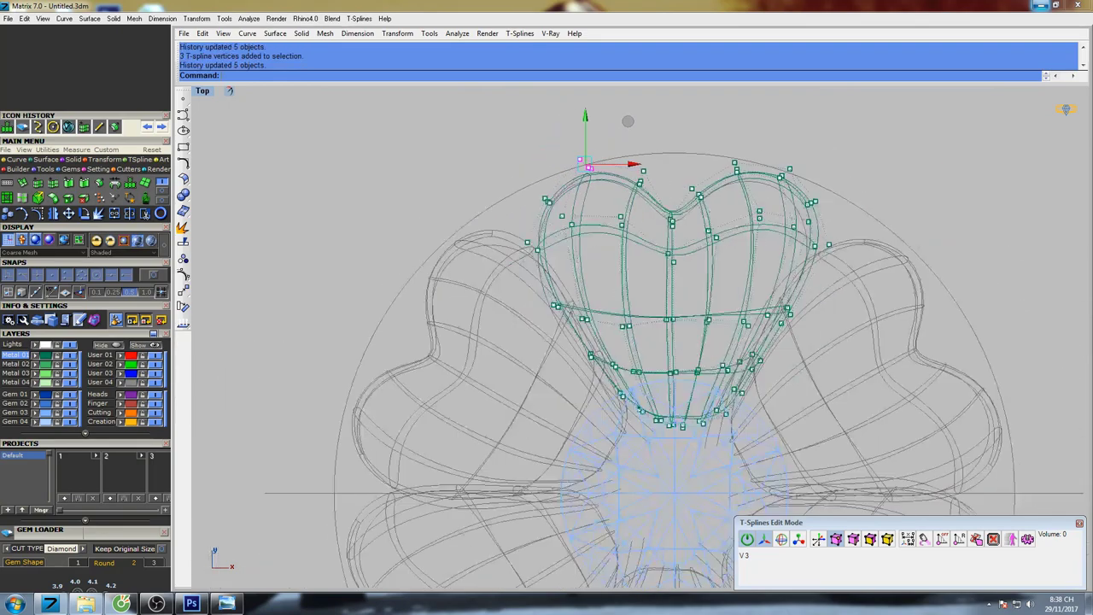
right_drag(623, 169, 561, 178)
scroll(728, 187, up, 6)
drag(694, 201, 754, 139)
drag(727, 243, 802, 197)
click(797, 311)
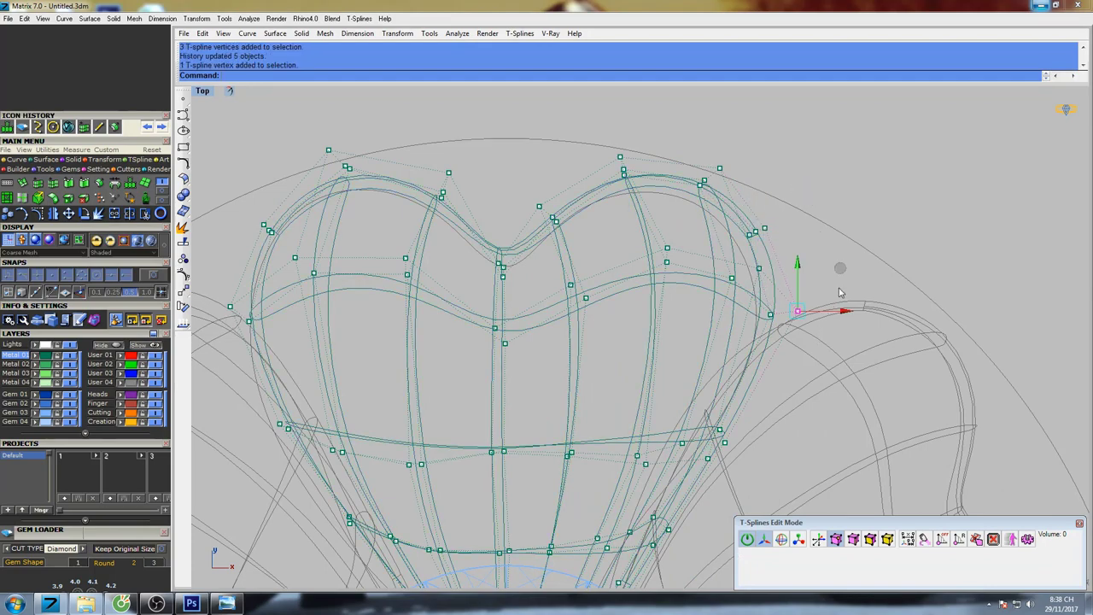
drag(841, 271, 836, 272)
scroll(831, 272, down, 5)
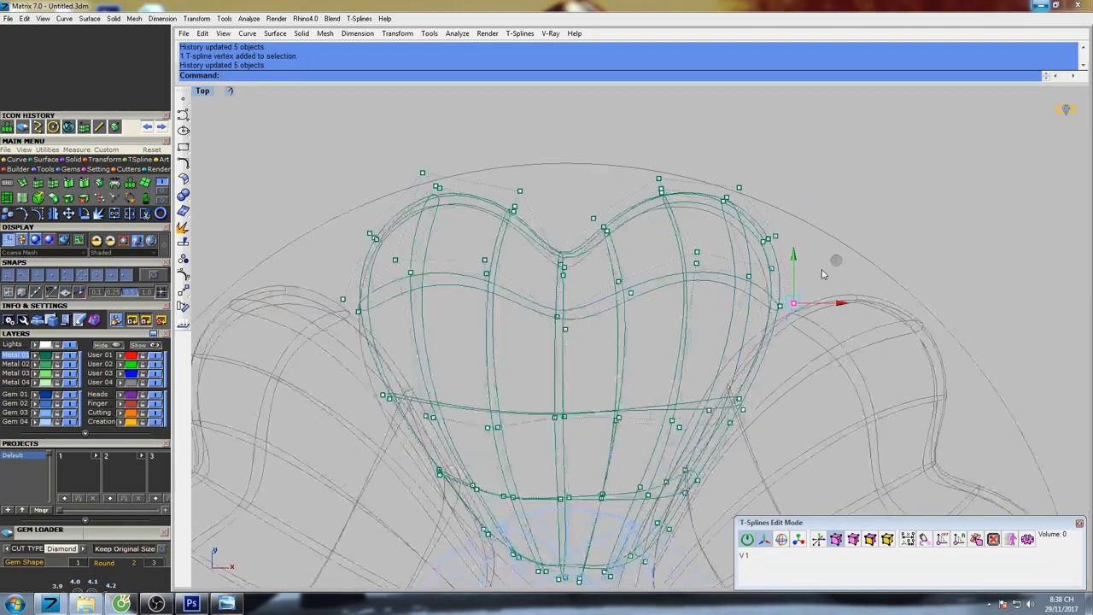
Shade the model and examine the flower from the top and in a maximized Perspective view.
text(s)
key(Return)
scroll(763, 247, down, 3)
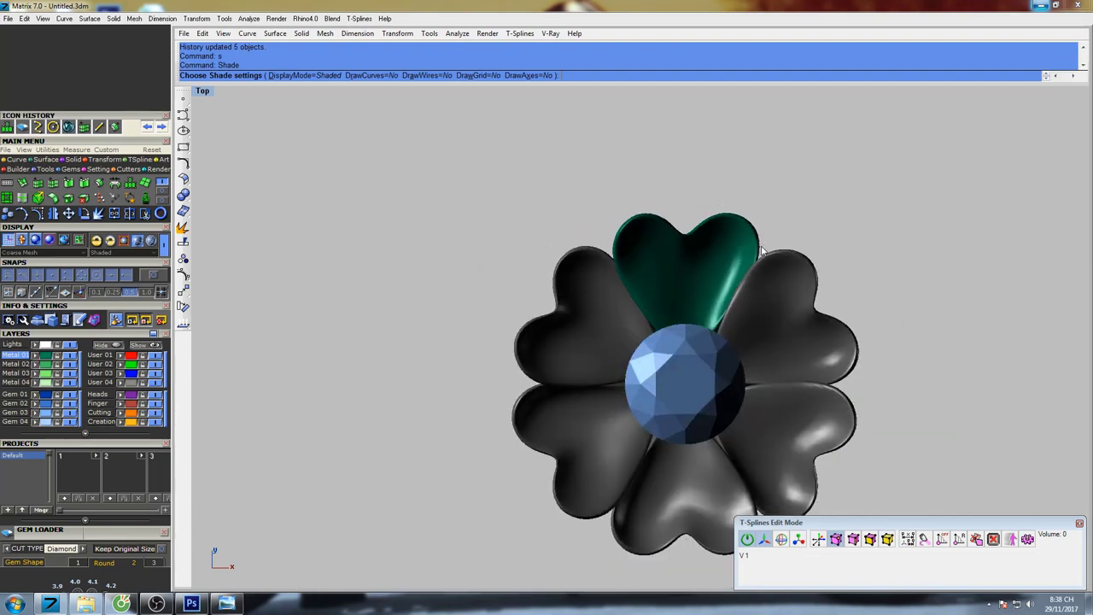
mouse_move(791, 294)
right_down()
mouse_move(698, 304)
mouse_move(820, 199)
mouse_move(824, 260)
right_up()
key(ctrl+F4)
scroll(698, 306, down, 4)
scroll(642, 286, up, 7)
right_drag(630, 298, 769, 274)
key(Escape)
Select the two upper rim edges meeting at the petal's notch and lower them.
click(854, 540)
scroll(784, 234, up, 6)
right_drag(786, 231, 805, 308)
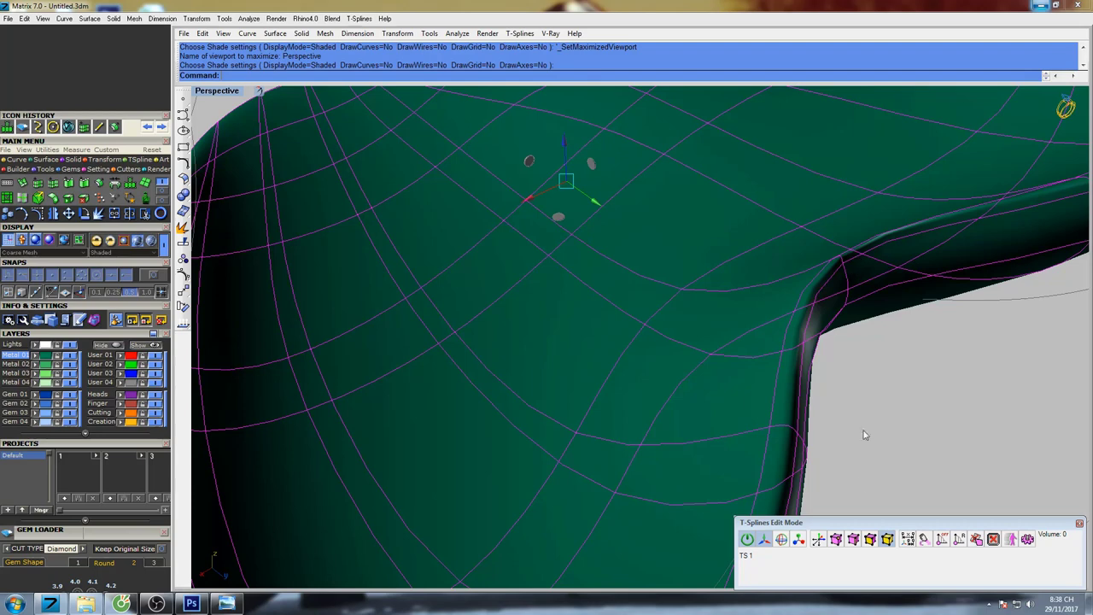
click(853, 539)
right_drag(876, 367, 796, 303)
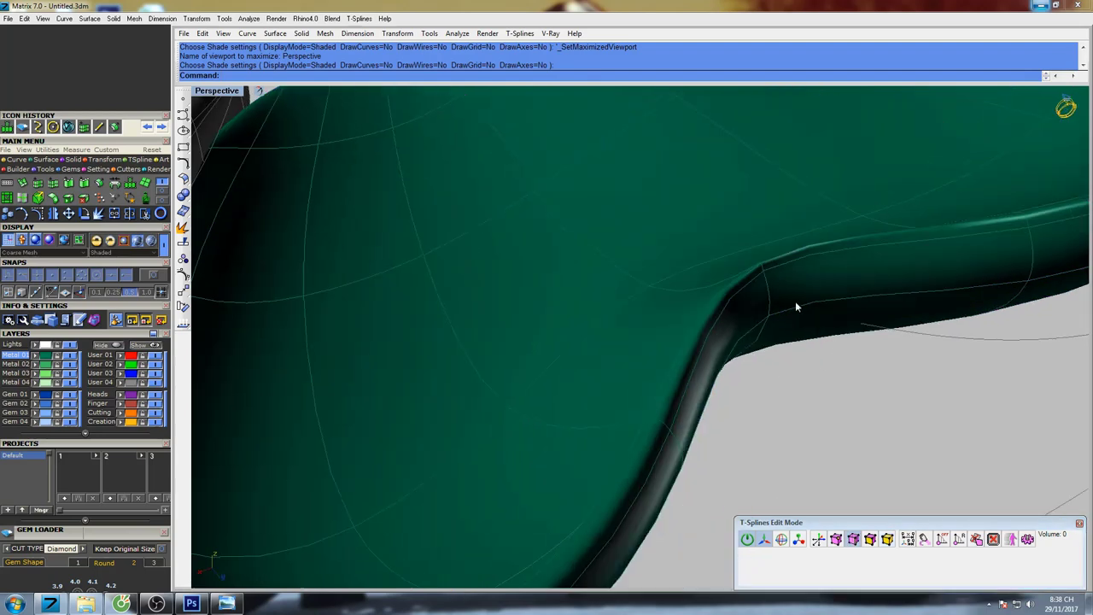
shift+click(754, 282)
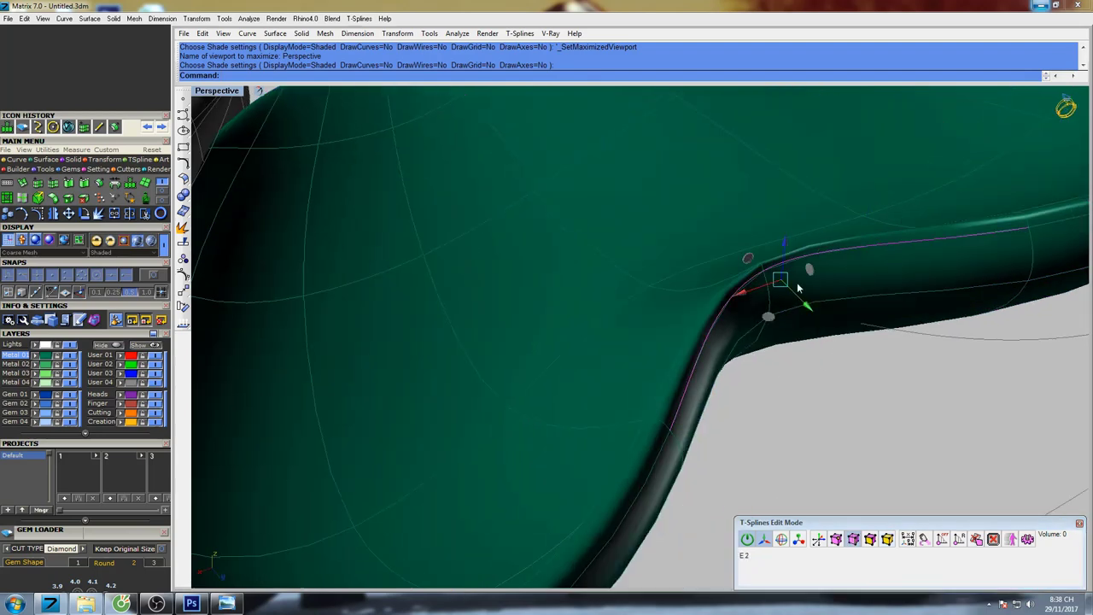
drag(786, 246, 807, 295)
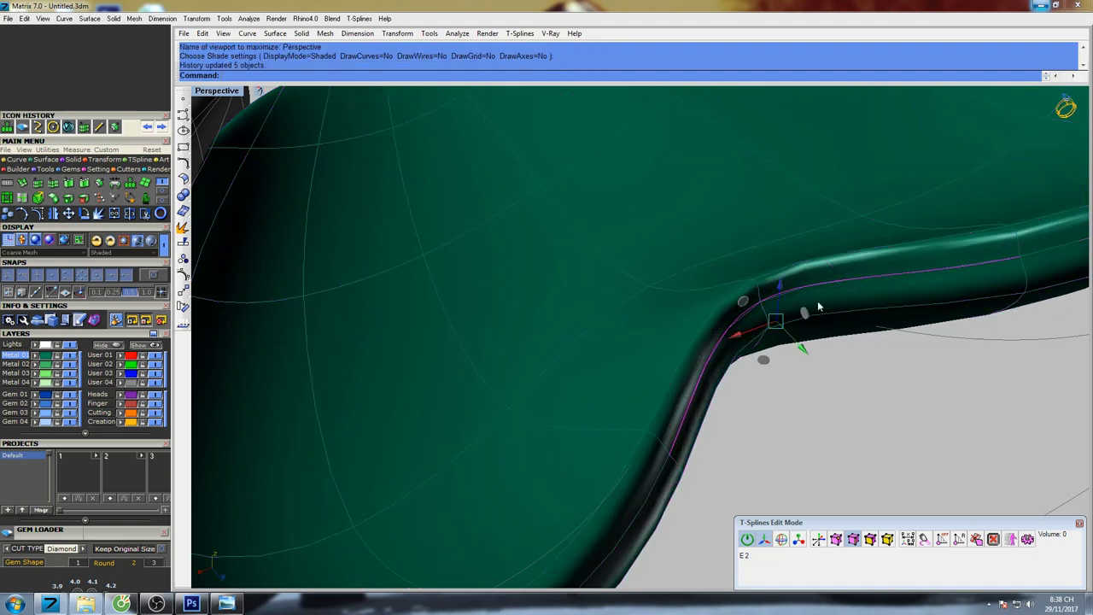
Fine-tune the position of the two notch rim edges and check the shaded petal.
right_drag(818, 307, 844, 303)
drag(844, 303, 848, 302)
drag(872, 263, 871, 271)
drag(899, 331, 912, 337)
right_drag(888, 334, 681, 319)
scroll(821, 337, down, 8)
text(s)
key(Return)
key(Escape)
scroll(593, 280, up, 7)
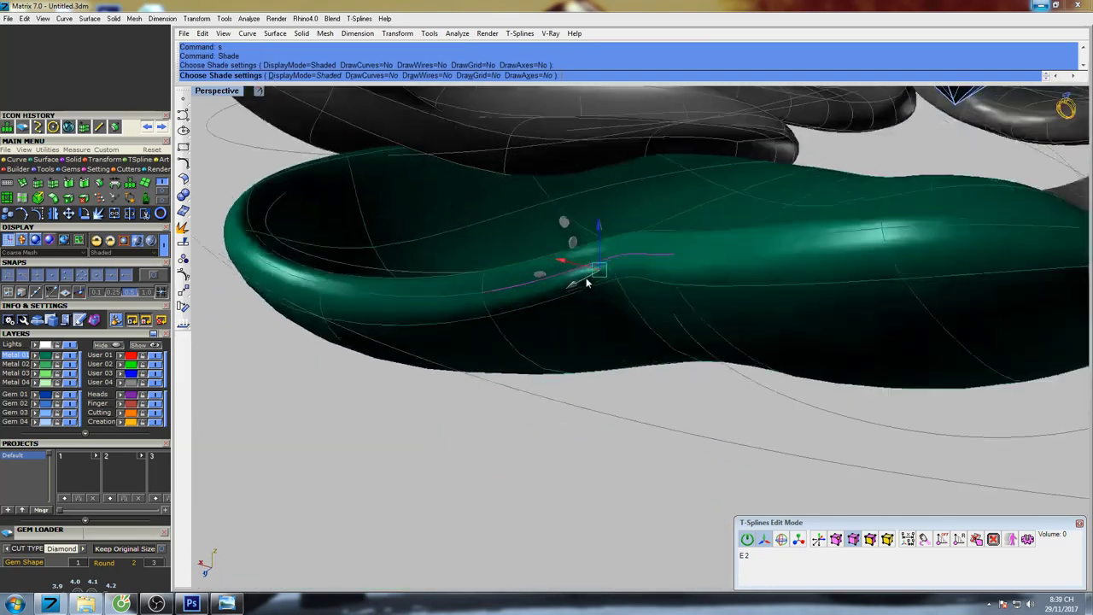
Nudge individual control vertices at the petal's notch to smooth the rim bend.
right_drag(586, 281, 590, 370)
click(835, 543)
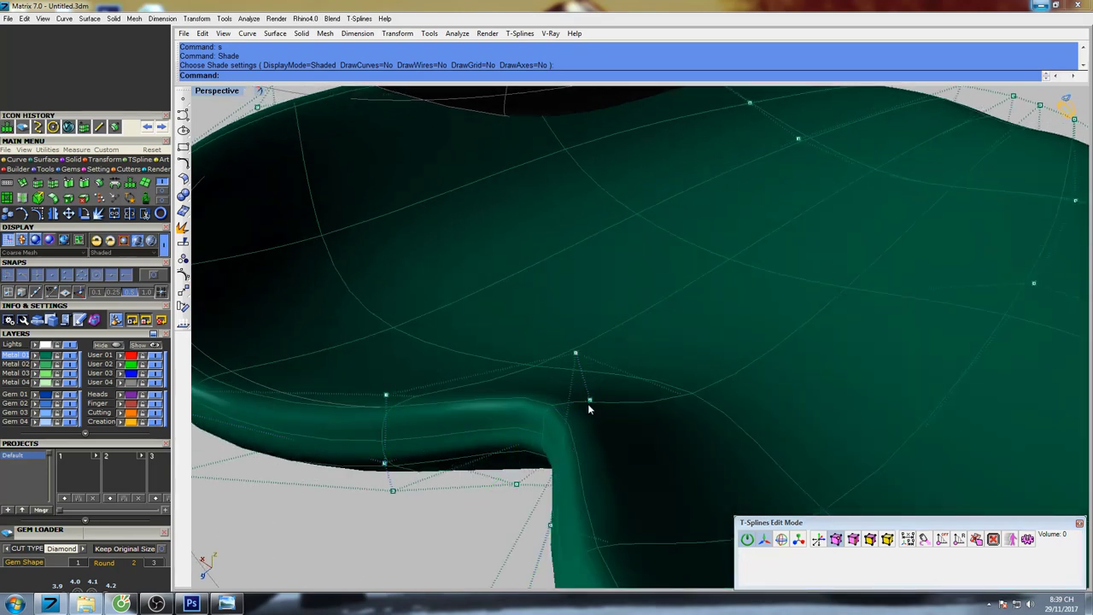
drag(556, 429, 545, 434)
shift+right_drag(553, 417, 591, 364)
right_drag(591, 364, 624, 416)
click(689, 440)
shift+right_drag(751, 462, 720, 362)
drag(669, 364, 692, 367)
Shade the flower and examine the petals' rims and notch in Perspective and from the top.
scroll(689, 365, down, 8)
right_drag(688, 365, 556, 337)
key(space)
scroll(697, 206, down, 6)
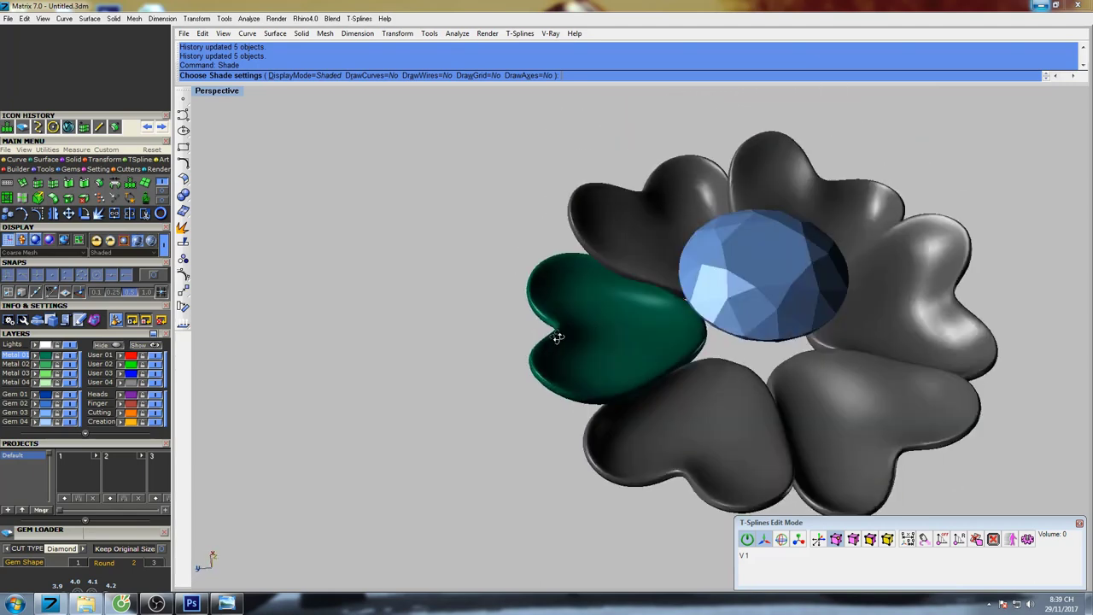
scroll(617, 387, up, 9)
right_drag(617, 387, 516, 325)
shift+right_drag(500, 209, 795, 423)
shift+right_drag(668, 285, 589, 389)
right_drag(589, 389, 537, 332)
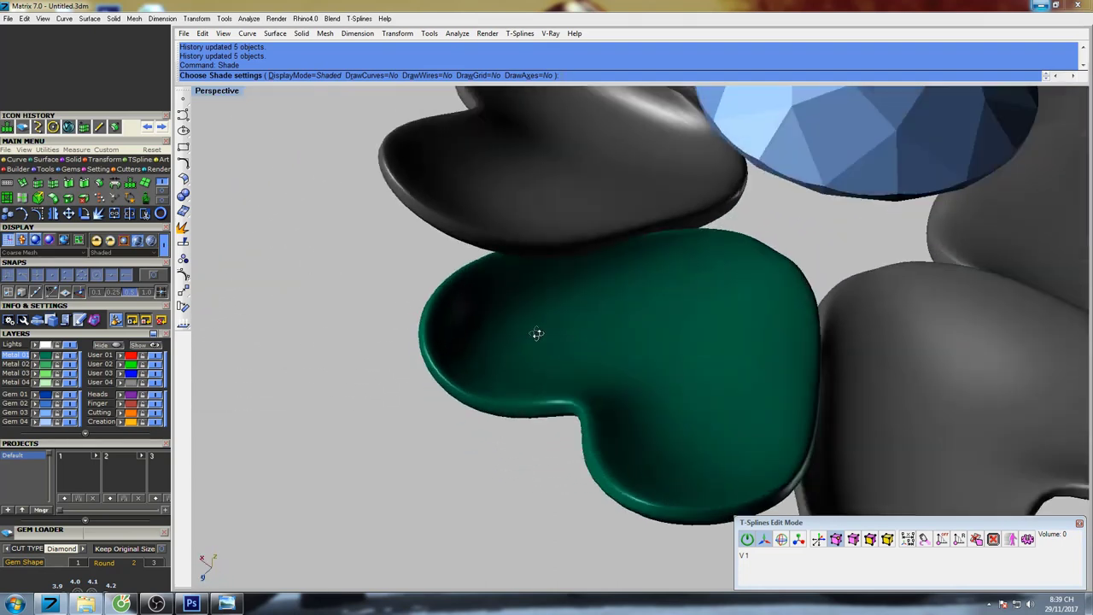
mouse_move(655, 271)
shift+right_down()
mouse_move(690, 370)
mouse_move(729, 305)
mouse_move(780, 289)
mouse_move(765, 343)
shift+right_up()
key(ctrl+F1)
mouse_move(617, 330)
right_down()
mouse_move(600, 310)
mouse_move(659, 297)
right_up()
scroll(604, 297, up, 2)
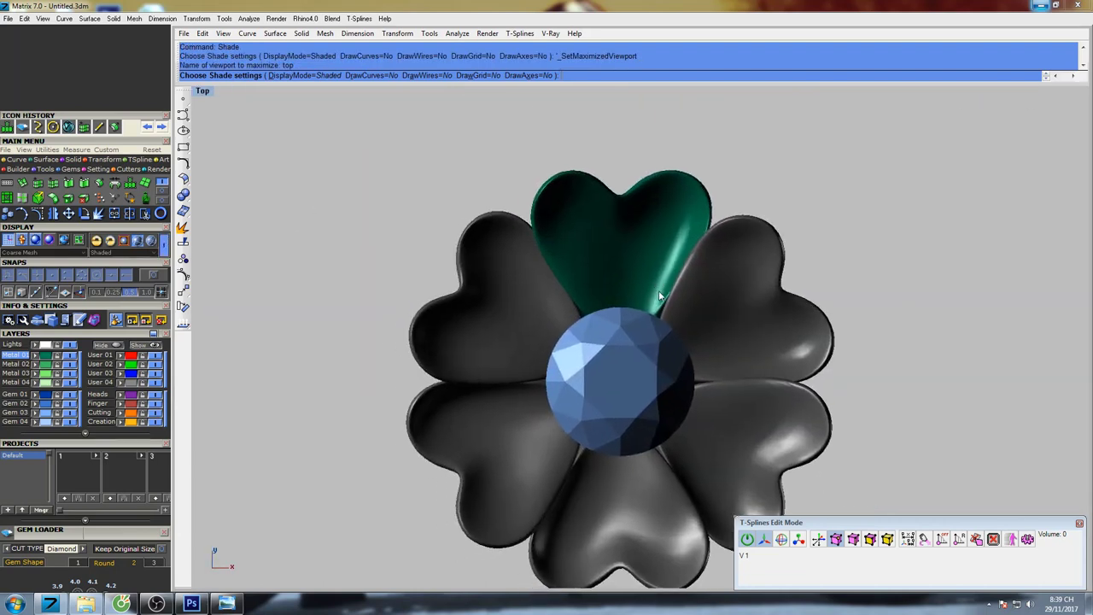
scroll(603, 193, up, 6)
right_drag(603, 191, 602, 220)
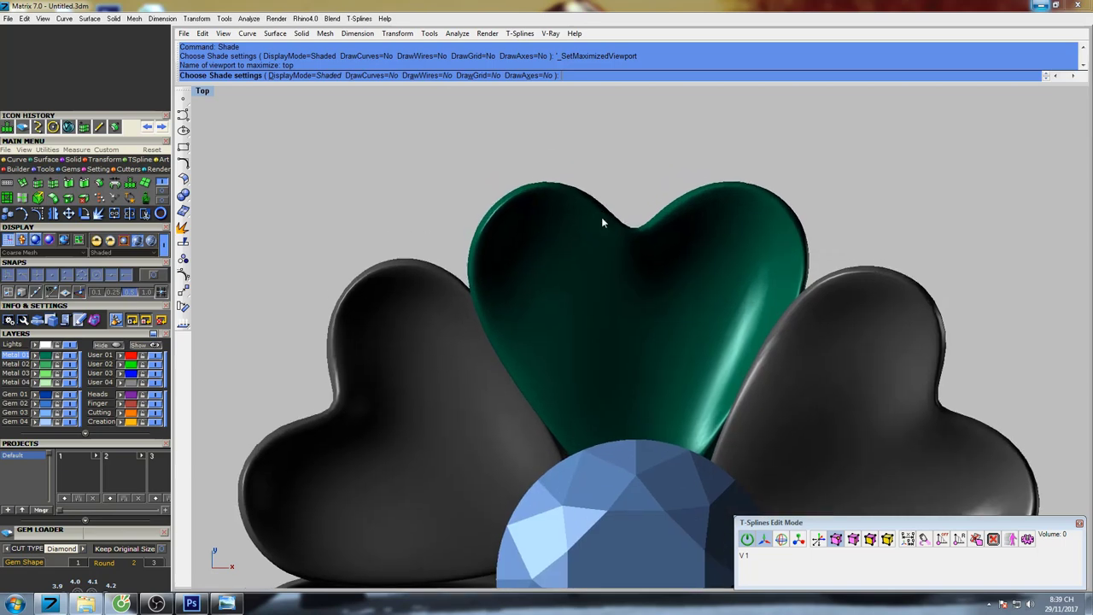
Adjust the rim vertices on the inner slope and top of the petal's left lobe.
key(Escape)
drag(582, 202, 644, 153)
scroll(609, 188, up, 4)
drag(513, 151, 535, 129)
drag(587, 220, 648, 159)
drag(457, 218, 535, 130)
right_drag(914, 246, 870, 239)
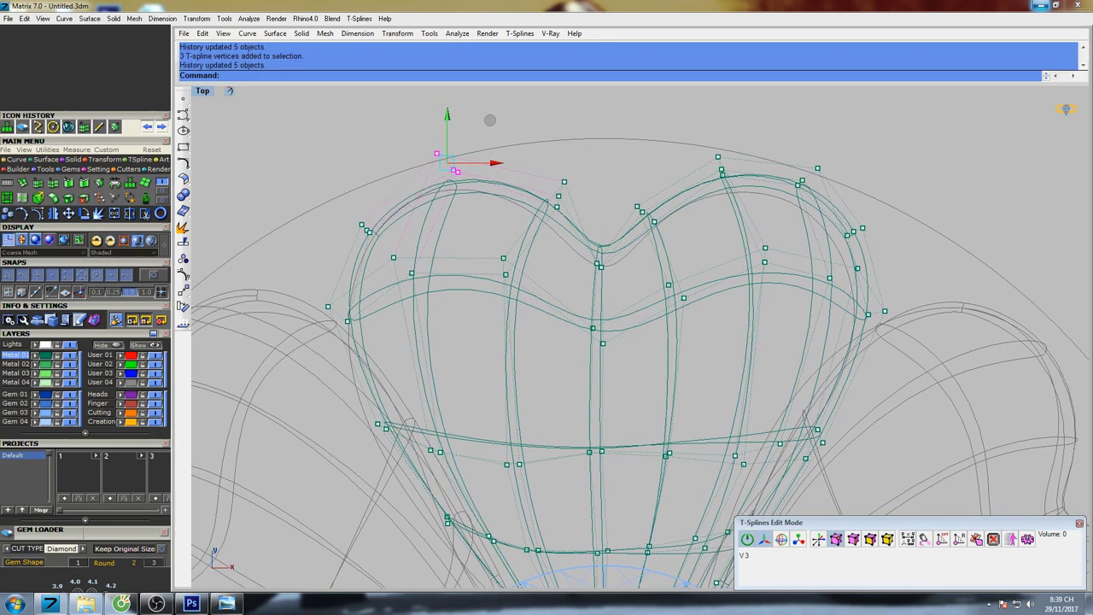
Adjust the right lobe's top and outer shoulder rim vertices and check the shaded outline.
drag(706, 213, 763, 130)
drag(835, 170, 850, 146)
mouse_move(836, 255)
mouse_down()
mouse_move(897, 209)
mouse_move(895, 192)
mouse_up()
mouse_move(898, 257)
right_down()
mouse_move(850, 220)
mouse_move(819, 228)
right_up()
scroll(851, 220, down, 4)
text(s)
key(Return)
right_drag(685, 222, 711, 217)
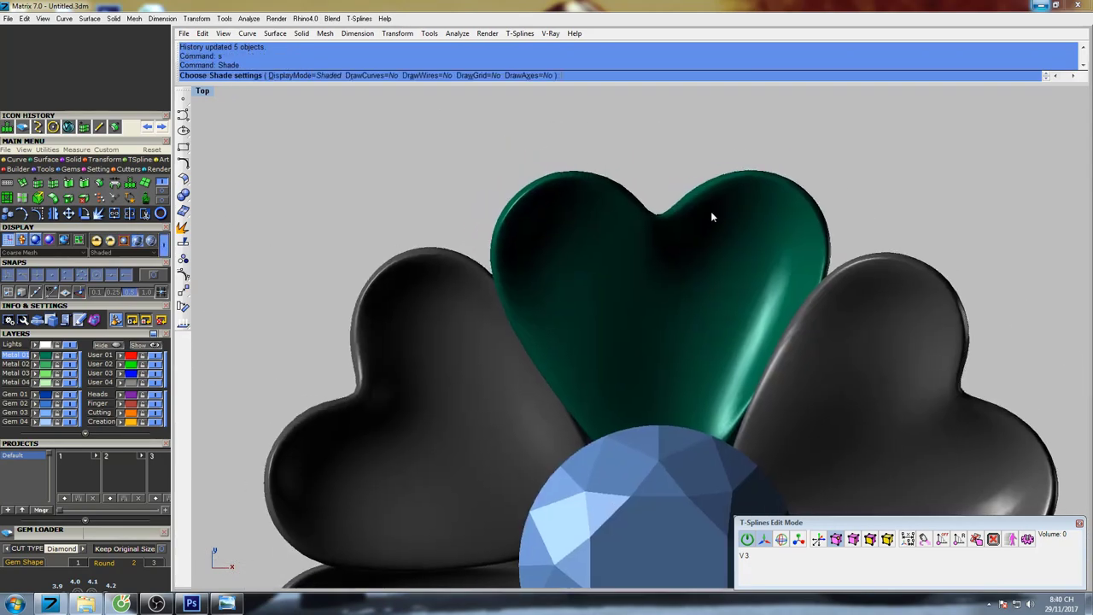
Reposition the three control vertices at the petal's notch and check the shaded outline.
key(Escape)
scroll(676, 205, up, 8)
mouse_move(609, 270)
mouse_down()
mouse_move(653, 229)
mouse_move(678, 225)
mouse_up()
scroll(680, 225, down, 8)
right_click(713, 261)
mouse_move(714, 262)
right_down()
mouse_move(683, 246)
mouse_move(693, 265)
right_up()
scroll(687, 245, down, 10)
scroll(668, 247, up, 16)
right_click(612, 240)
right_drag(613, 221, 605, 249)
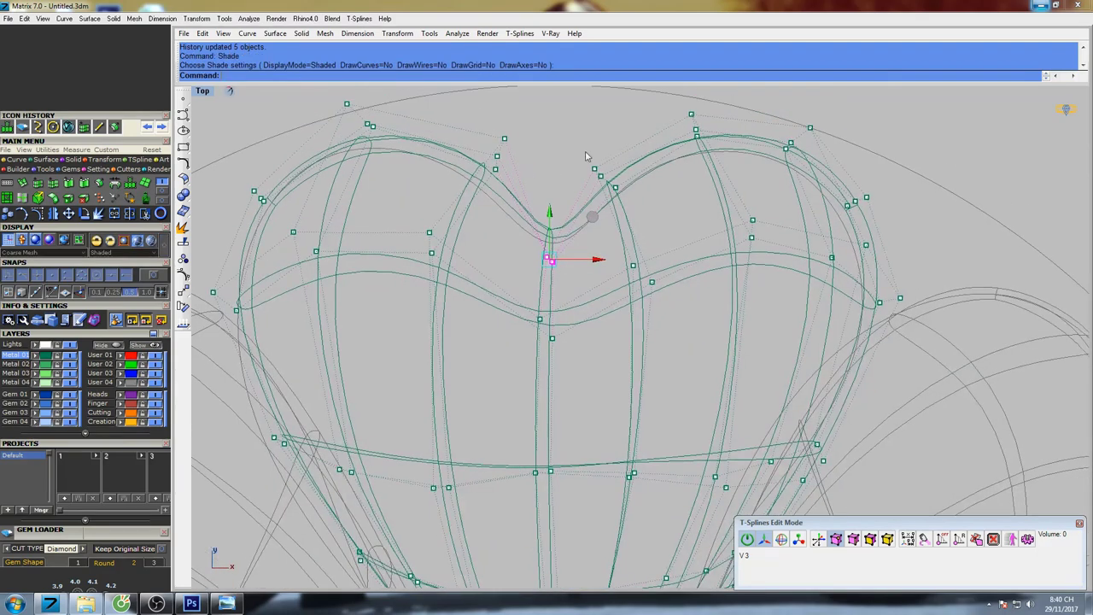
Move the right lobe's three inner-slope rim vertices slightly down and outward, and lower the centre vertices at and below the notch.
drag(586, 156, 633, 226)
drag(645, 142, 649, 150)
drag(533, 247, 577, 287)
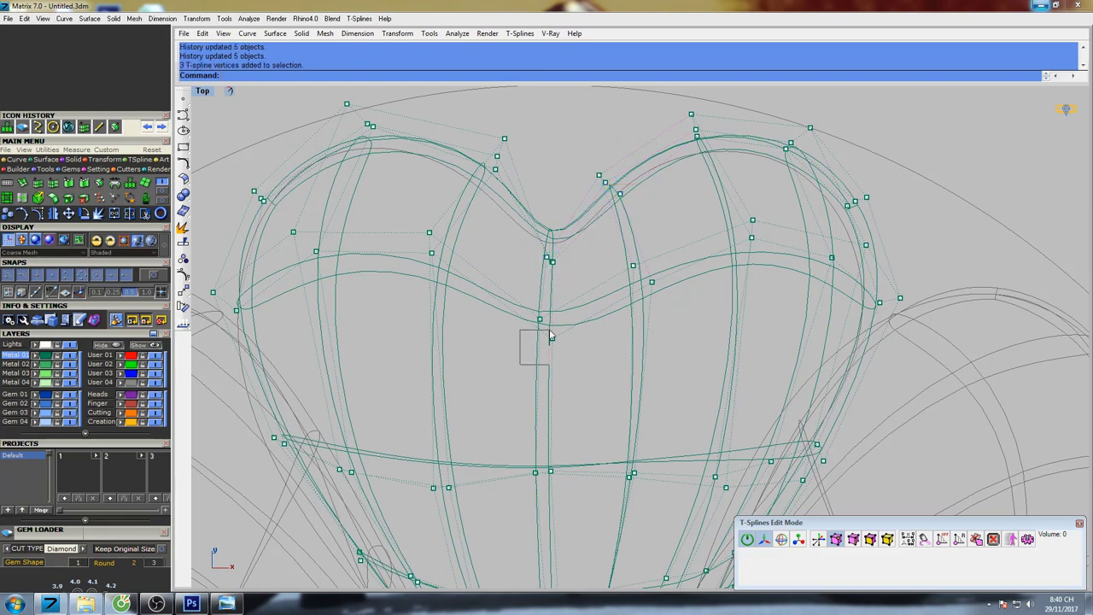
drag(549, 331, 591, 264)
right_drag(492, 180, 528, 239)
Shift the left lobe's inner-slope rim vertices slightly outward and nudge the upper-row vertex pairs on either side of the centre line.
drag(510, 246, 575, 179)
drag(456, 278, 488, 324)
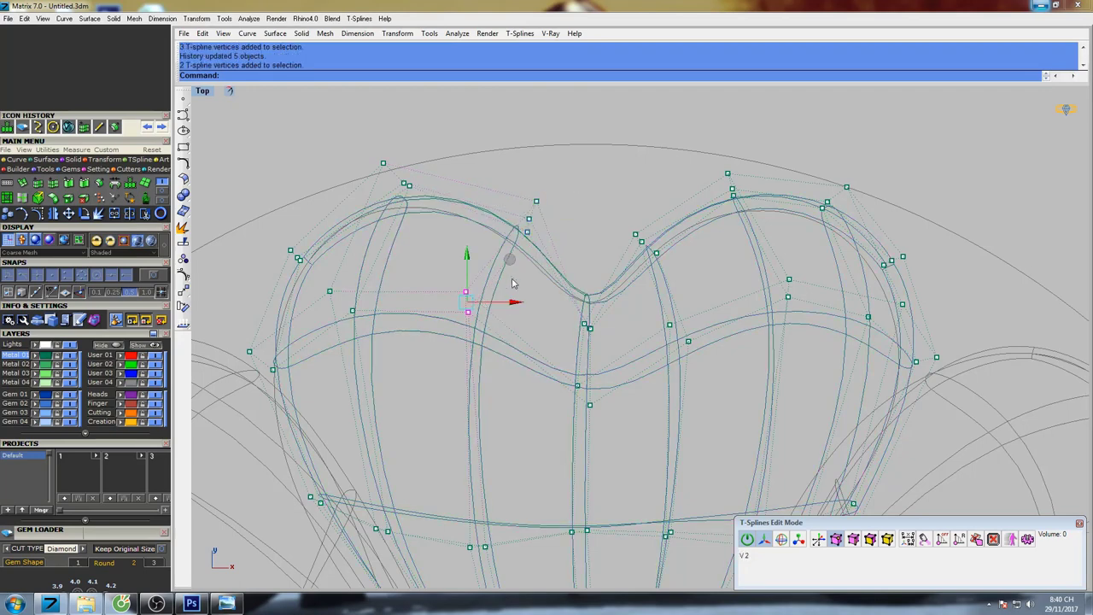
drag(511, 263, 511, 266)
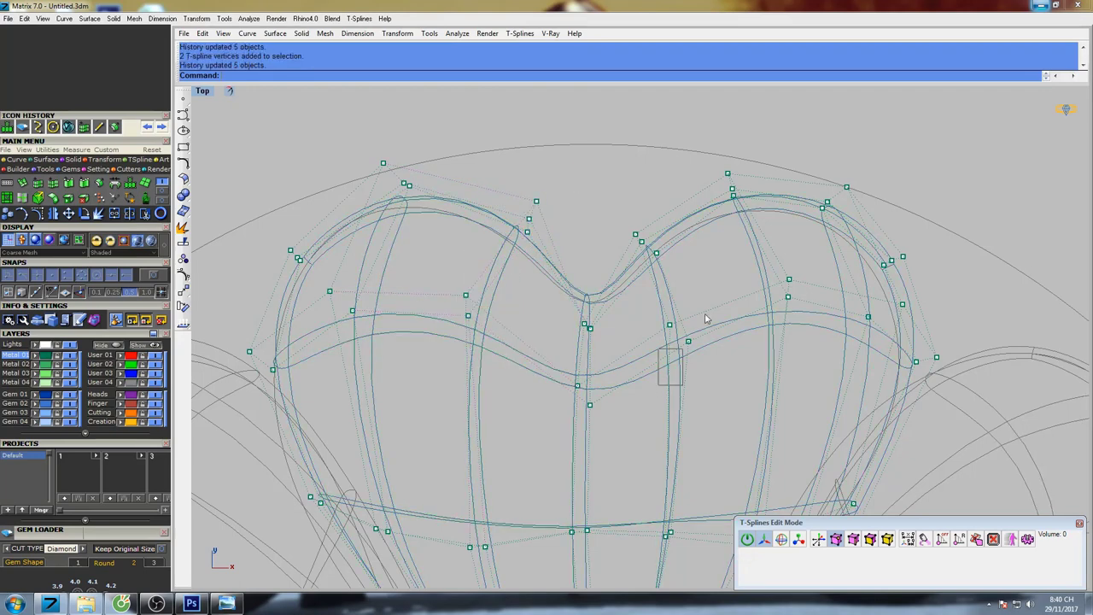
drag(705, 315, 726, 296)
drag(651, 364, 722, 283)
drag(616, 384, 636, 397)
Lower the centre and adjoining right vertex pairs of the middle row, and shift the lower row's six left vertices slightly inward.
right_drag(567, 519, 577, 384)
drag(577, 389, 618, 430)
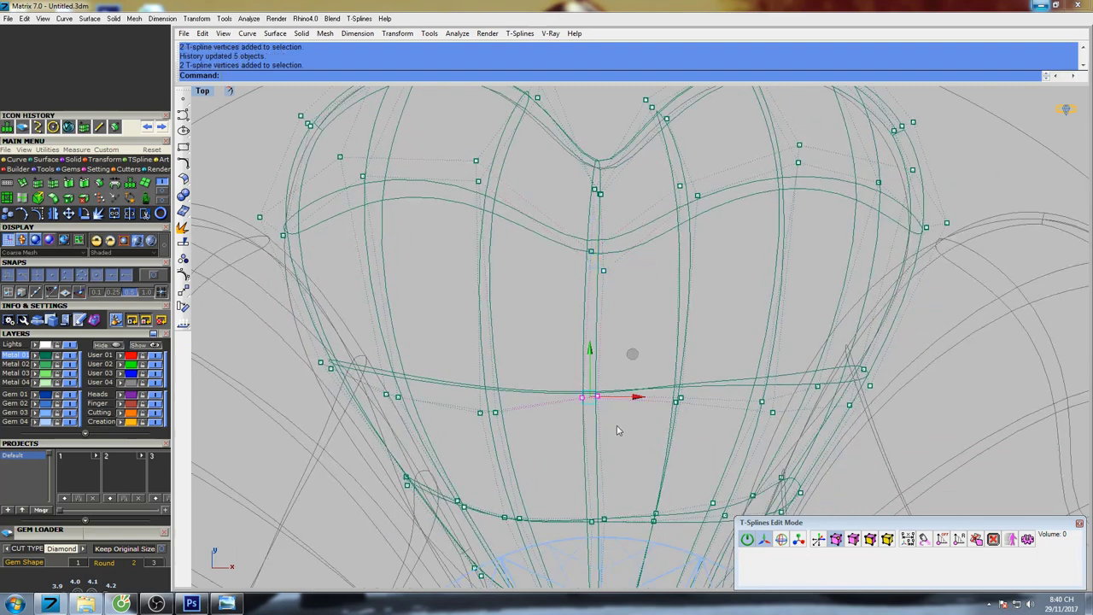
drag(632, 354, 632, 360)
drag(653, 426, 720, 366)
right_drag(720, 366, 759, 160)
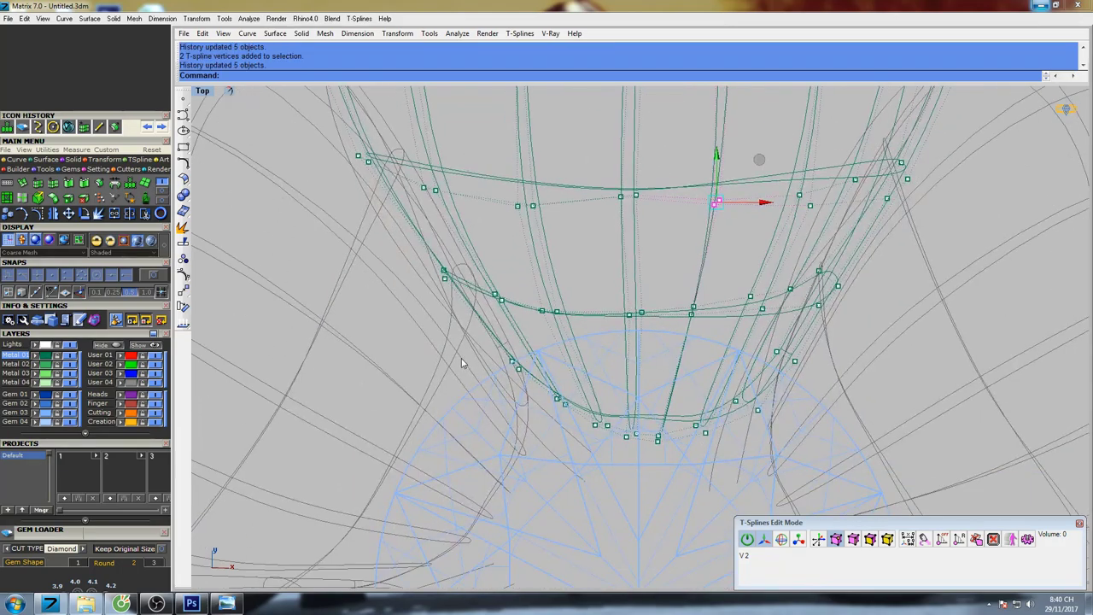
drag(586, 275, 558, 297)
right_drag(550, 248, 571, 308)
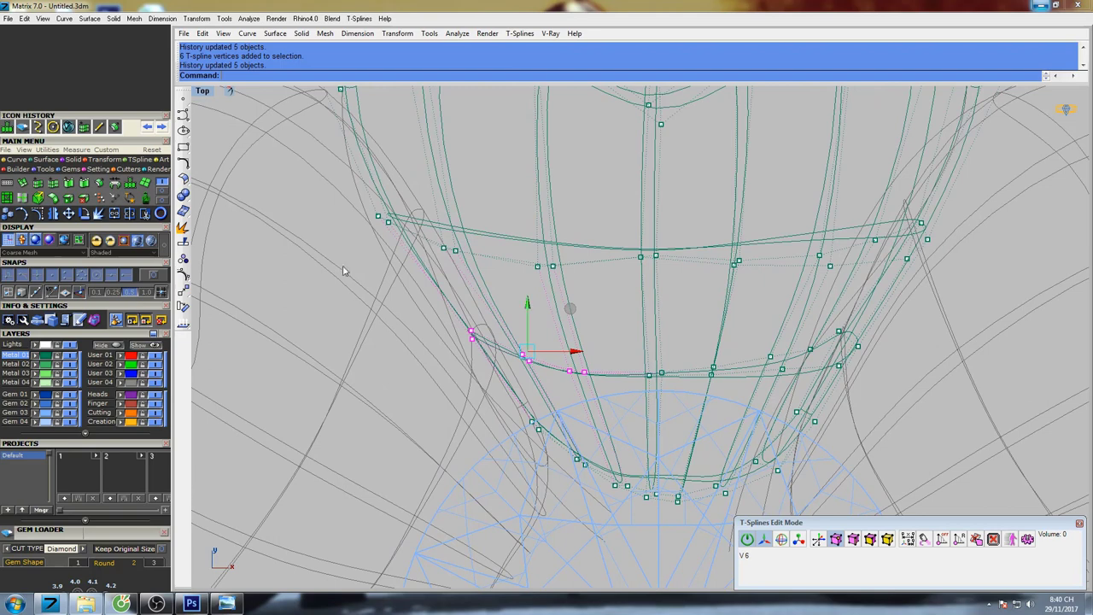
Shift the middle row's left vertices slightly inward and even out the two vertex pairs beside the centre.
drag(583, 202, 584, 201)
drag(517, 246, 525, 248)
drag(567, 279, 536, 256)
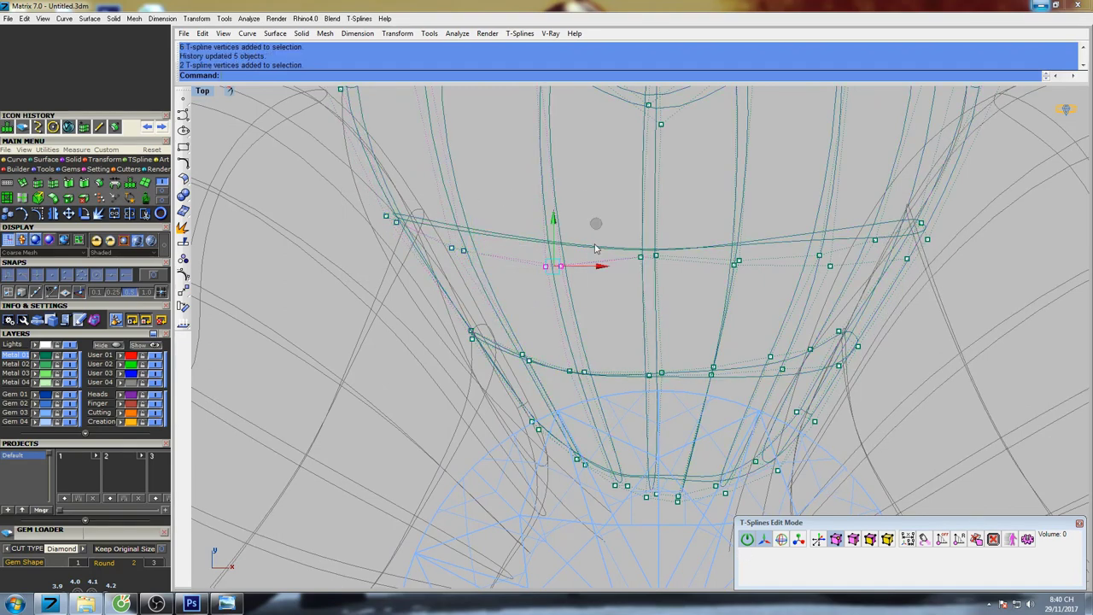
drag(601, 228, 599, 226)
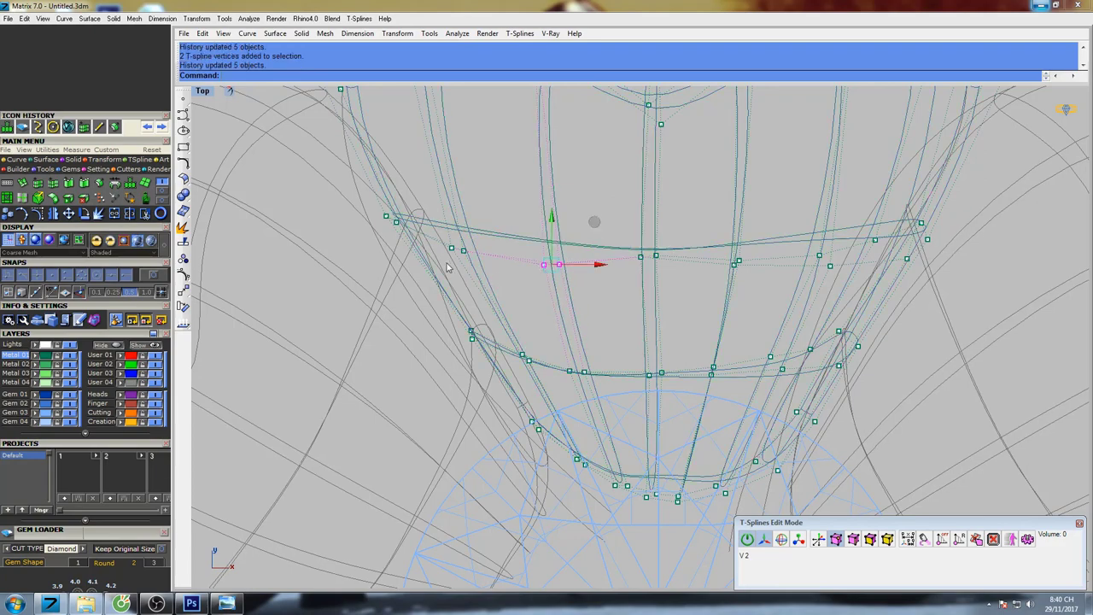
drag(446, 263, 509, 251)
scroll(510, 253, down, 4)
right_drag(522, 195, 535, 230)
right_drag(472, 182, 473, 254)
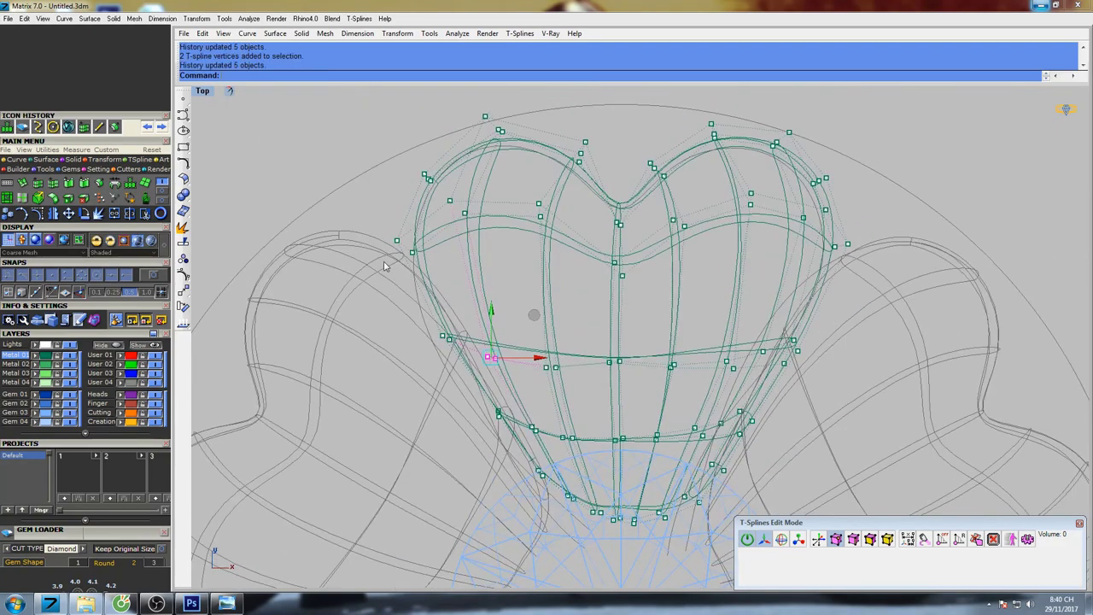
Move the ten vertices of the left lobe's outer side slightly inward and shade the result.
drag(384, 266, 522, 110)
drag(502, 188, 505, 188)
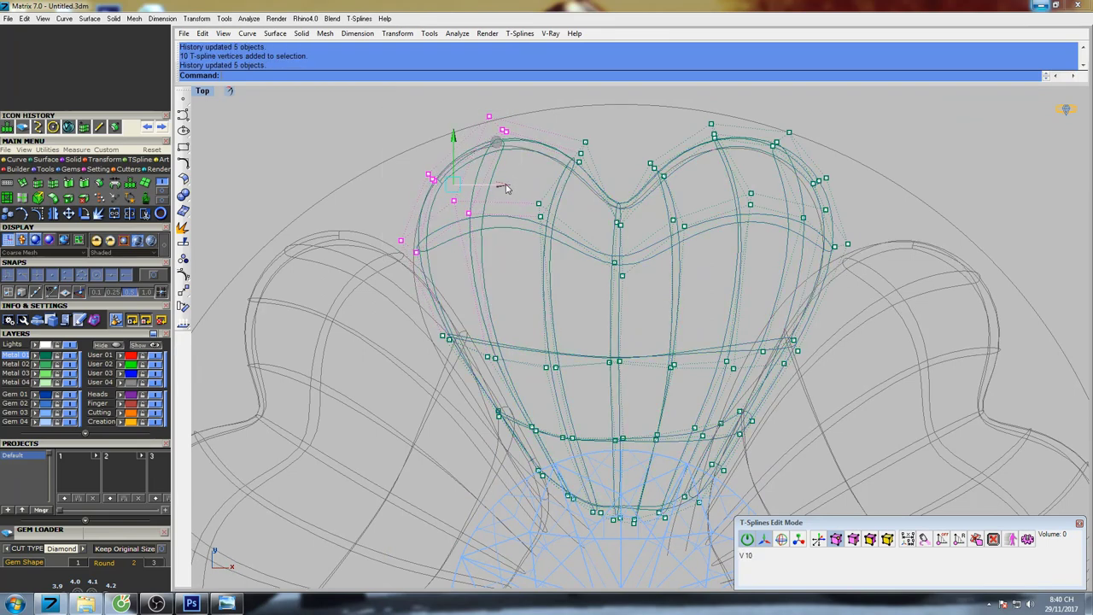
scroll(585, 235, down, 4)
right_drag(716, 262, 642, 261)
text(s)
key(space)
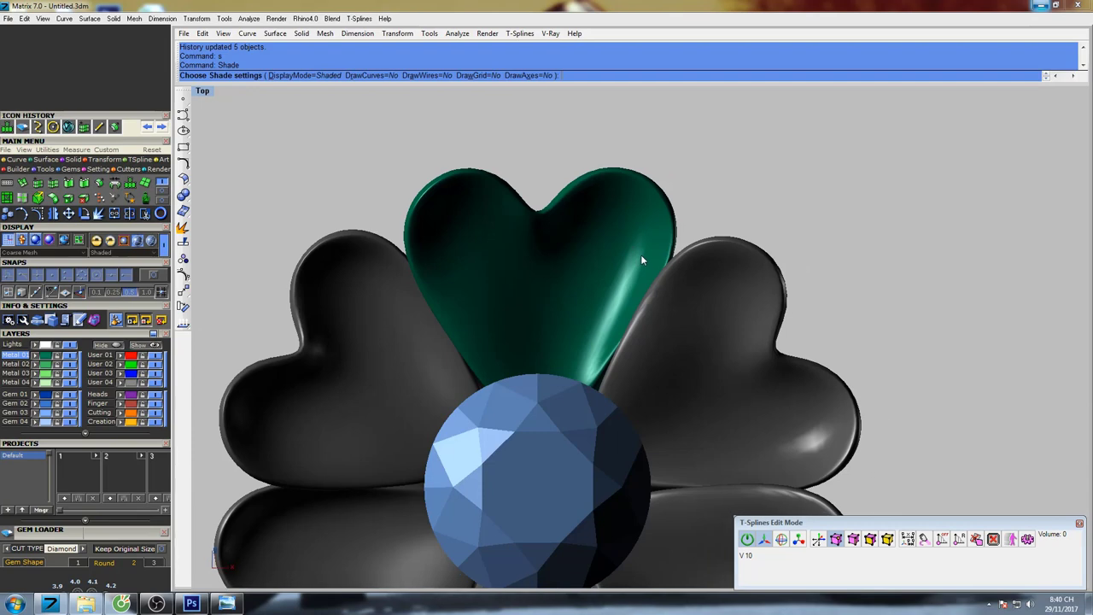
Examine the petal's cupped shape and rim in the maximized Perspective view, and return to the Top view.
key(ctrl+F4)
mouse_move(798, 375)
right_down()
mouse_move(553, 353)
mouse_move(622, 362)
mouse_move(612, 320)
right_up()
scroll(623, 362, down, 5)
scroll(570, 379, up, 6)
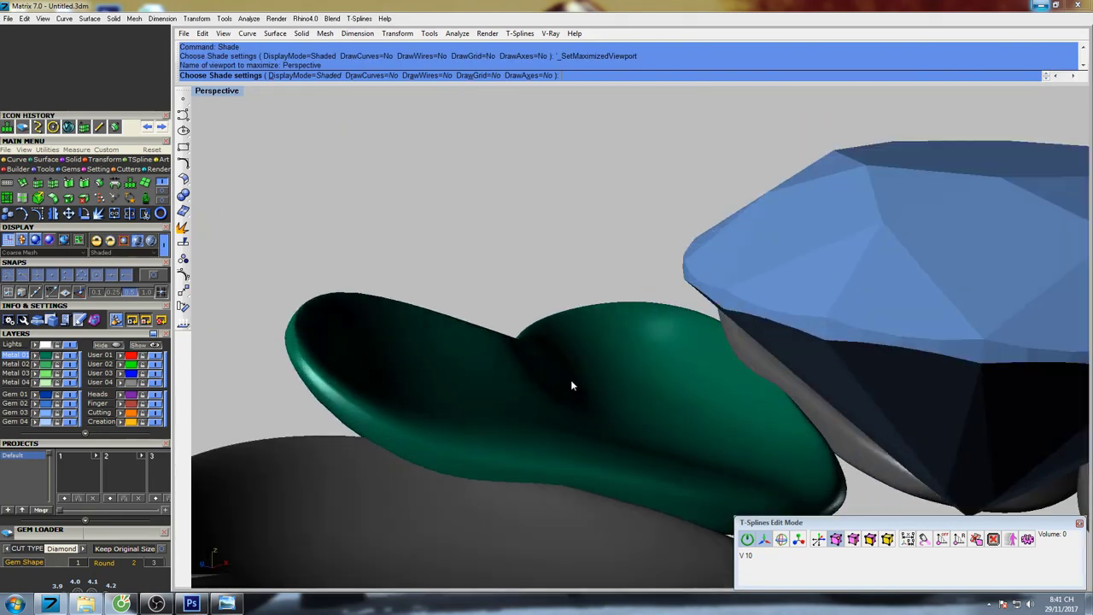
mouse_move(570, 379)
right_down()
mouse_move(609, 365)
mouse_move(661, 388)
mouse_move(647, 342)
right_up()
key(Escape)
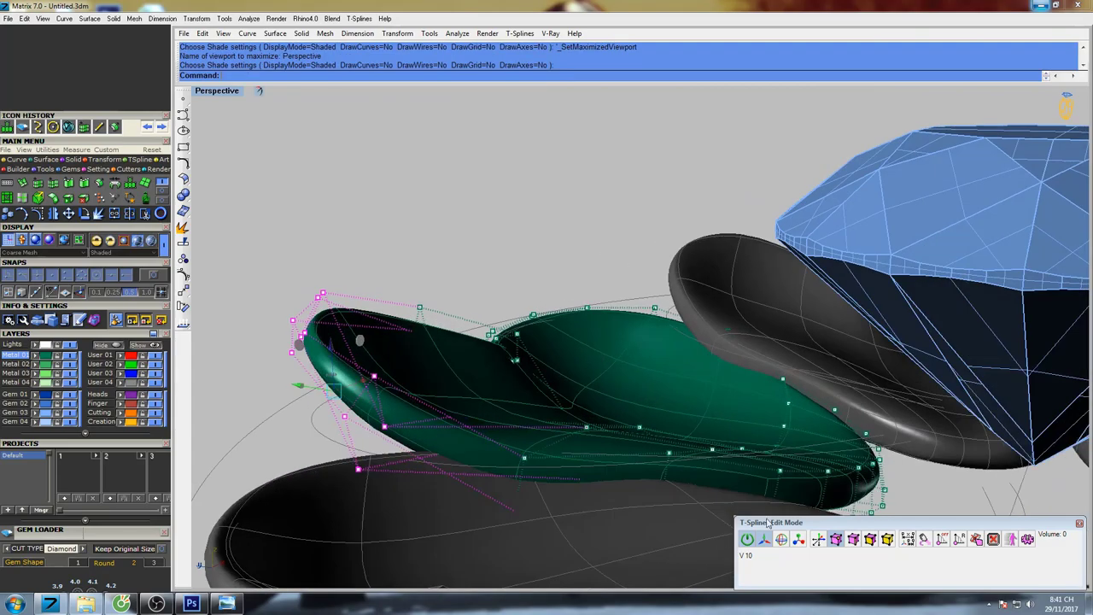
click(853, 539)
right_drag(654, 429, 486, 241)
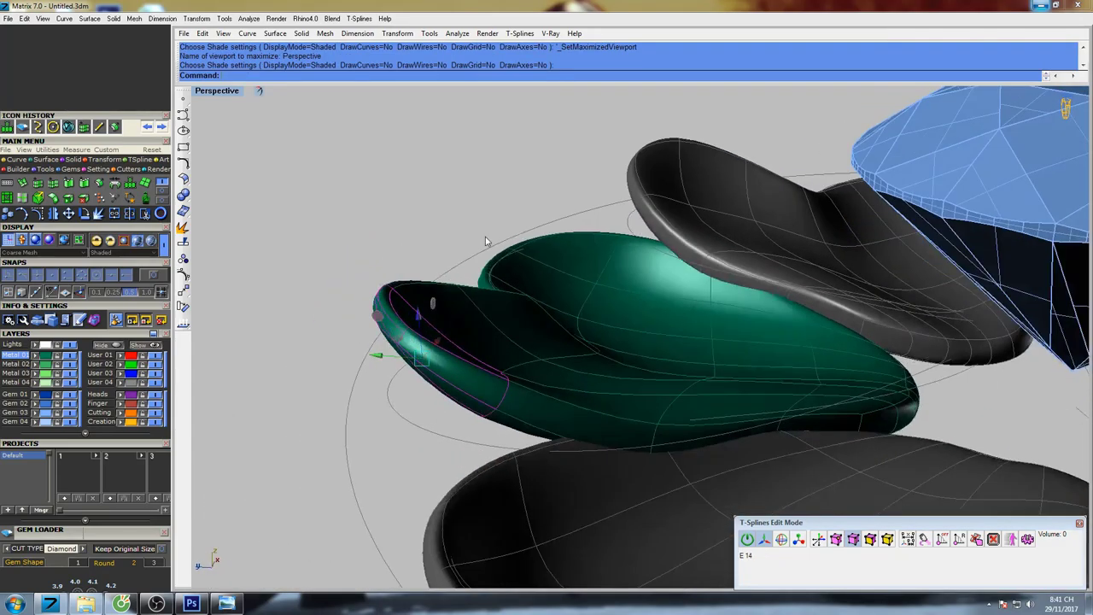
right_drag(730, 420, 662, 458)
key(ctrl+F1)
right_drag(607, 340, 606, 305)
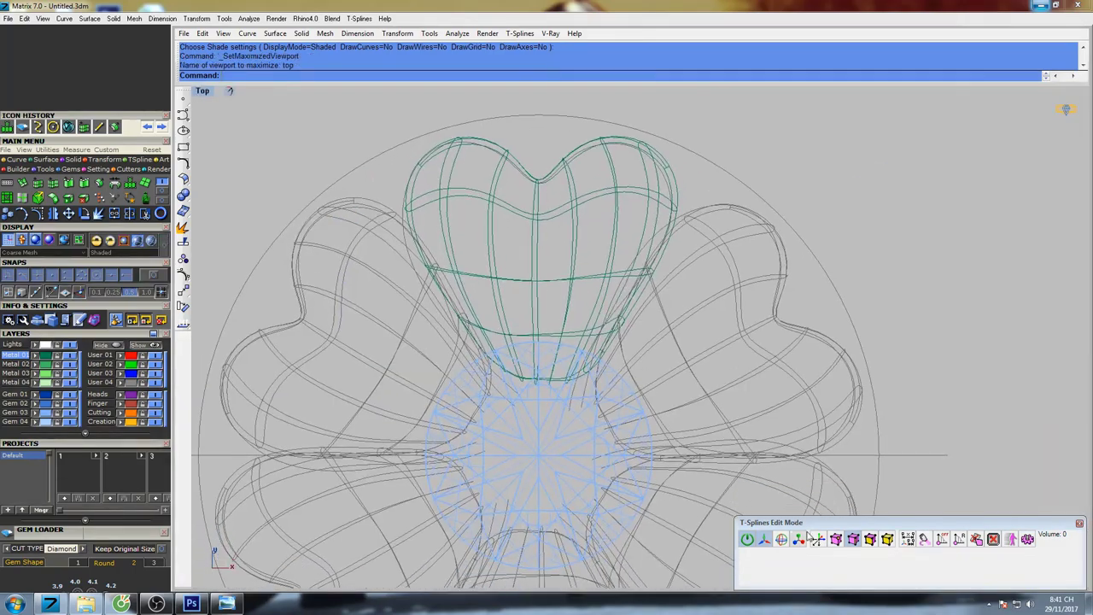
Move the two vertices at the left end of the petal's lower row slightly outward and check the shaded outline.
click(835, 539)
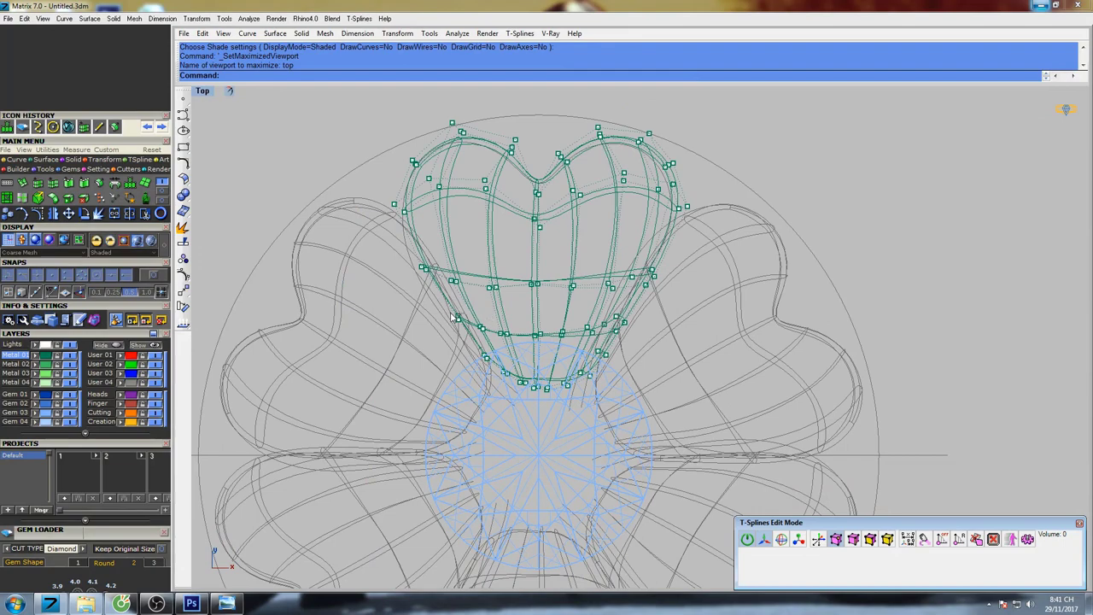
scroll(436, 316, up, 6)
drag(459, 347, 521, 332)
text(s)
key(Return)
scroll(526, 331, down, 4)
right_drag(535, 321, 522, 341)
right_drag(486, 248, 485, 278)
key(Escape)
scroll(413, 273, up, 5)
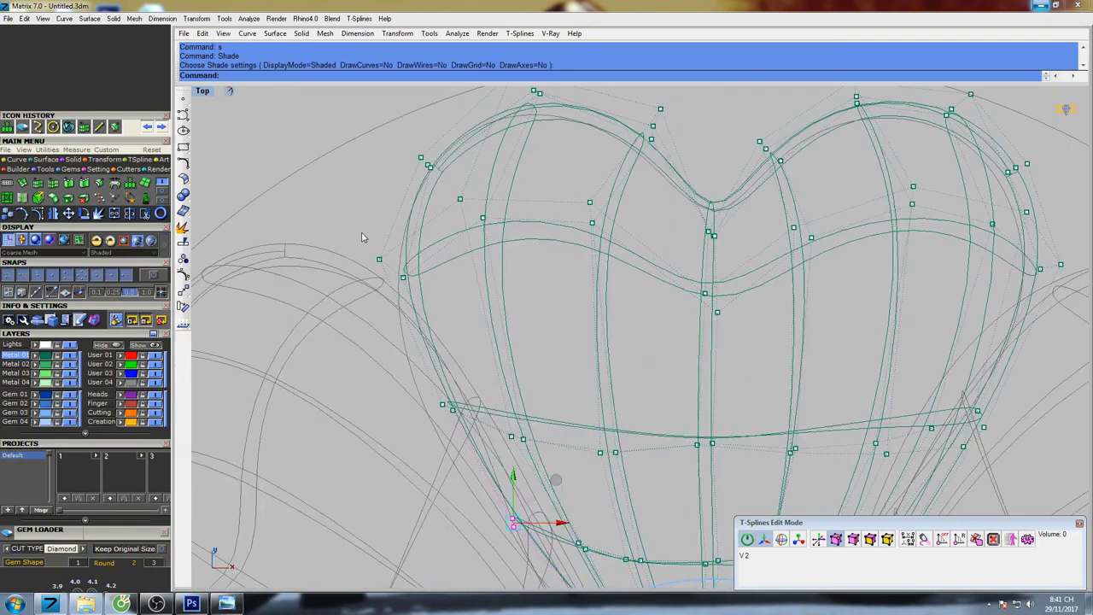
Nudge the left lobe's two side vertices inward and the middle row's left end pair outward, and check the shaded outline.
drag(362, 236, 447, 356)
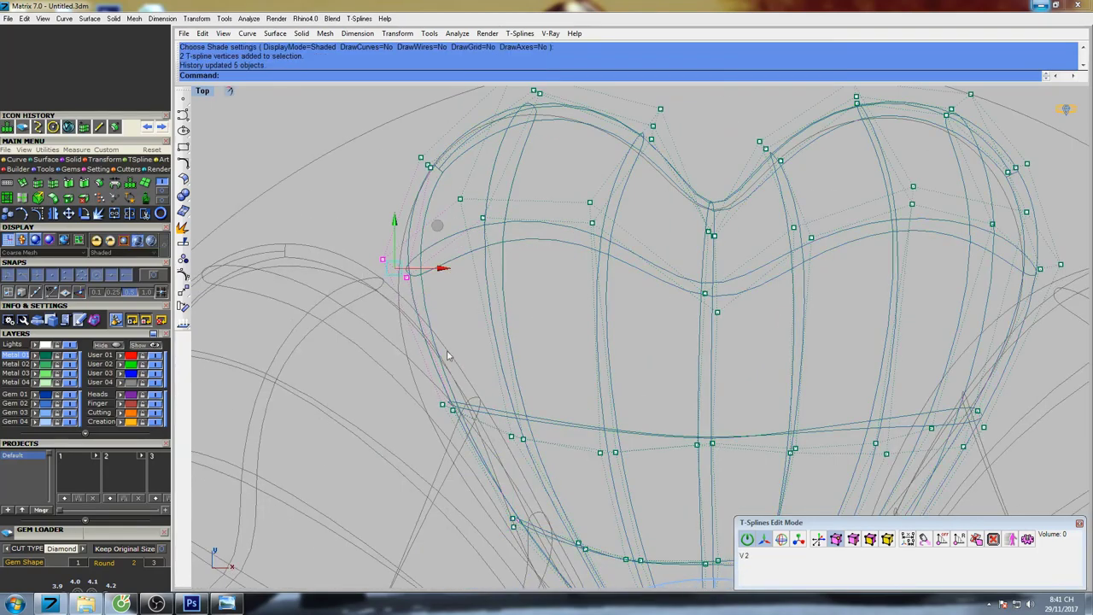
scroll(472, 422, up, 3)
mouse_move(475, 400)
mouse_down()
mouse_move(473, 409)
mouse_move(471, 398)
mouse_up()
scroll(472, 376, down, 5)
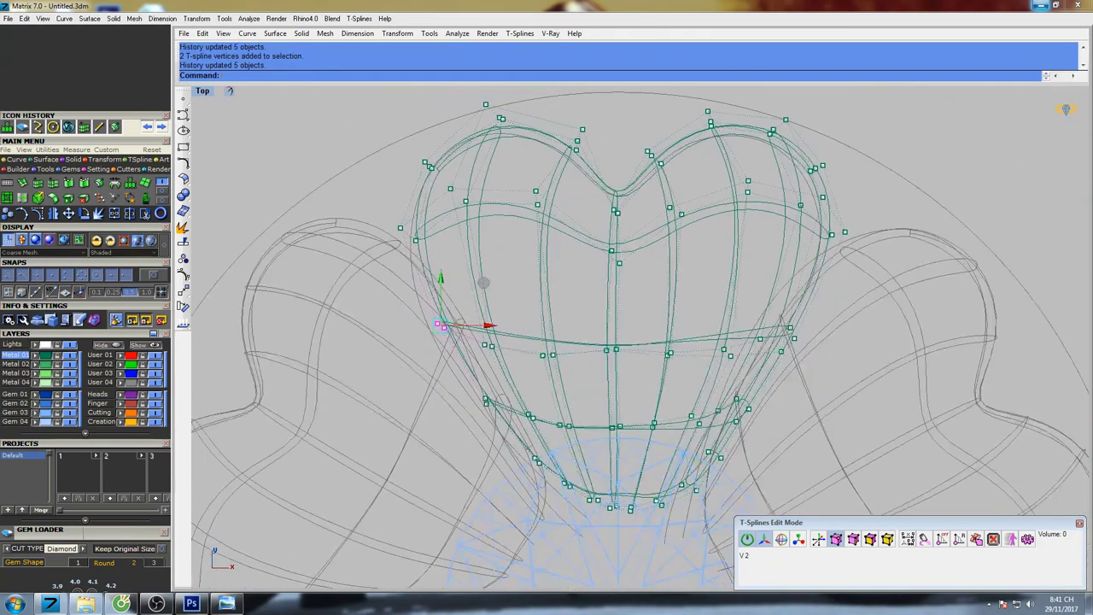
scroll(739, 363, up, 3)
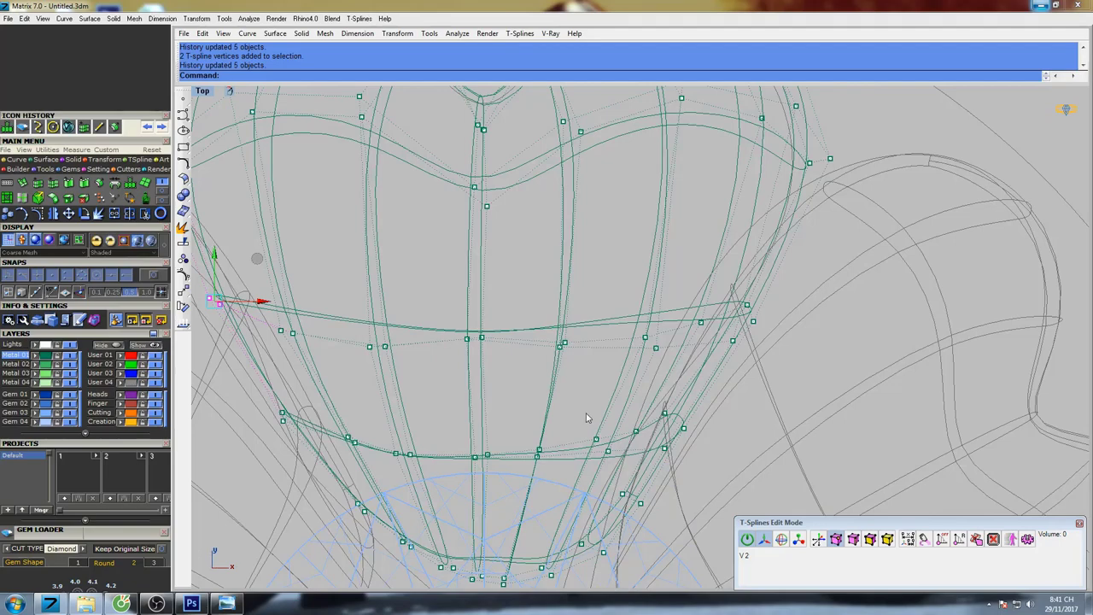
key(F5)
scroll(595, 406, down, 8)
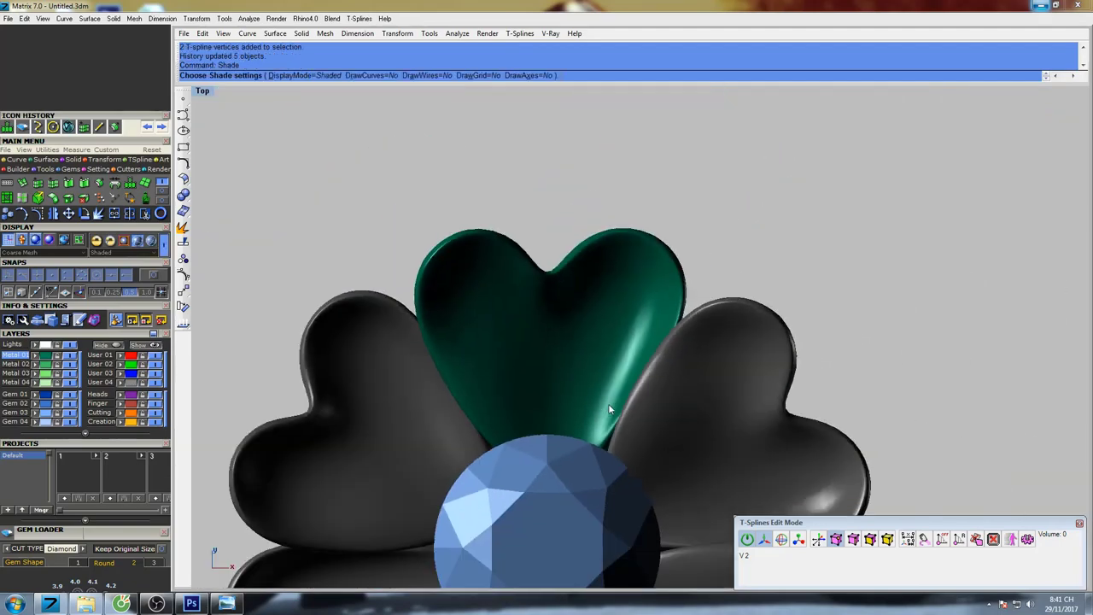
right_drag(616, 401, 610, 392)
key(Escape)
scroll(648, 382, up, 8)
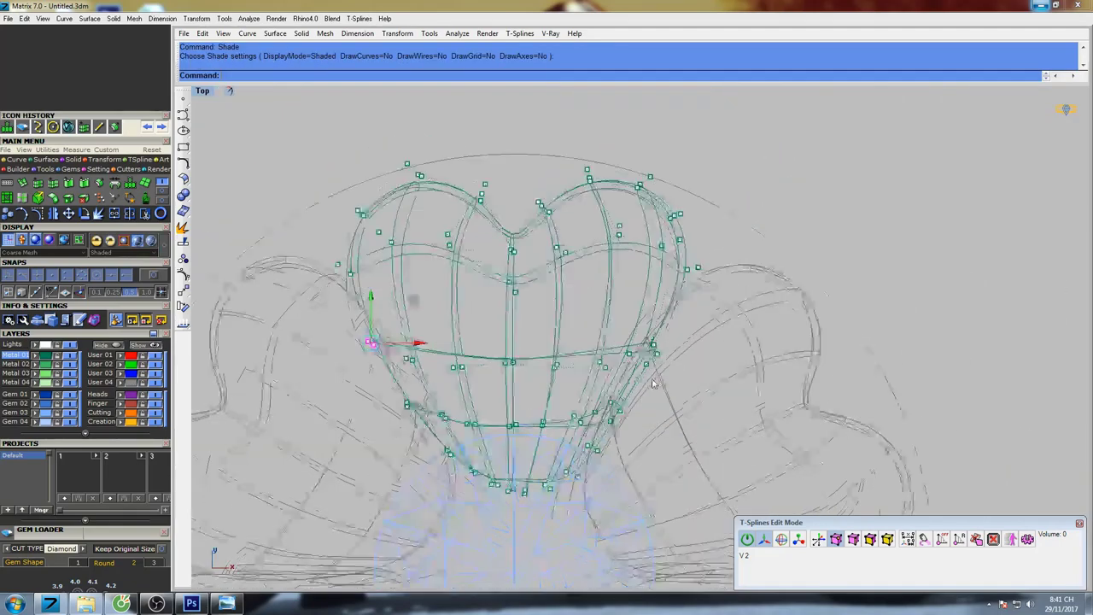
Move the six vertices at the right end of the petal's middle row slightly inward and check the shaded outline.
drag(722, 404, 723, 403)
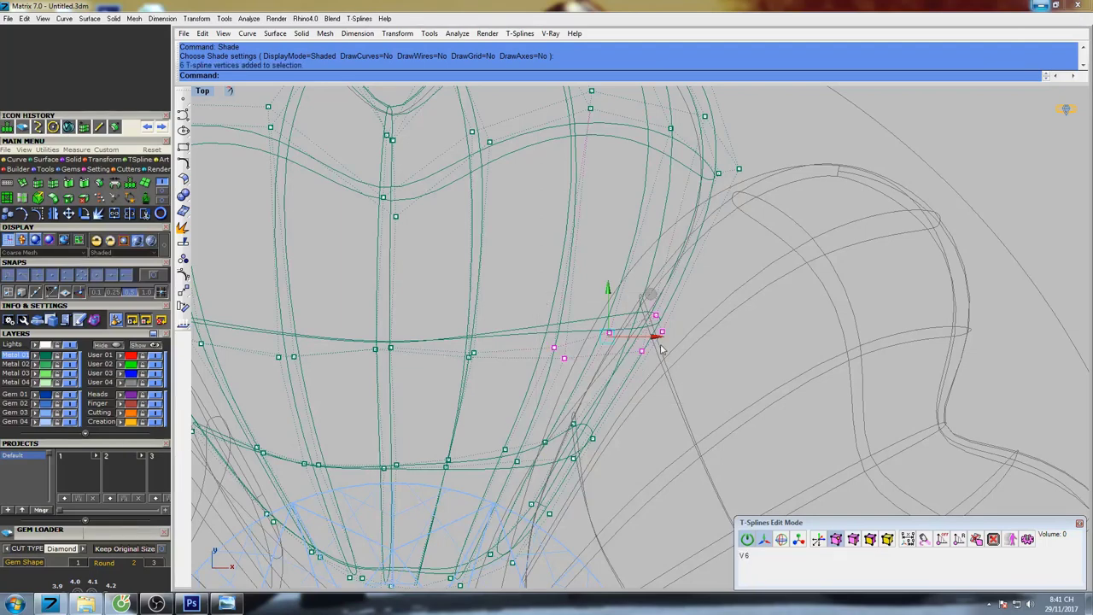
drag(656, 335, 640, 334)
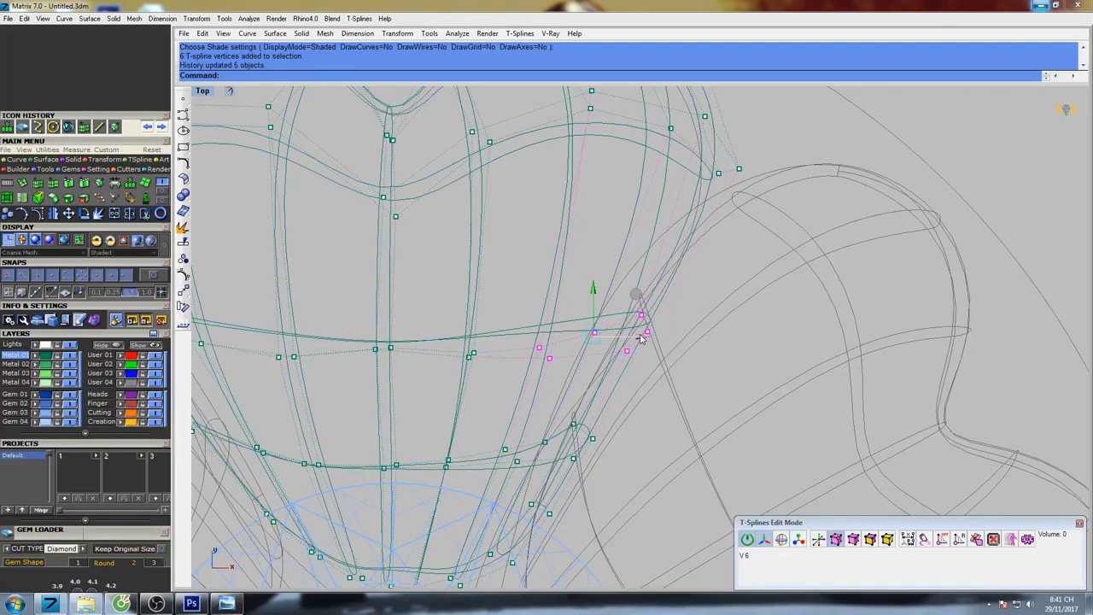
key(ctrl+alt+s)
scroll(640, 334, down, 8)
right_drag(639, 334, 618, 317)
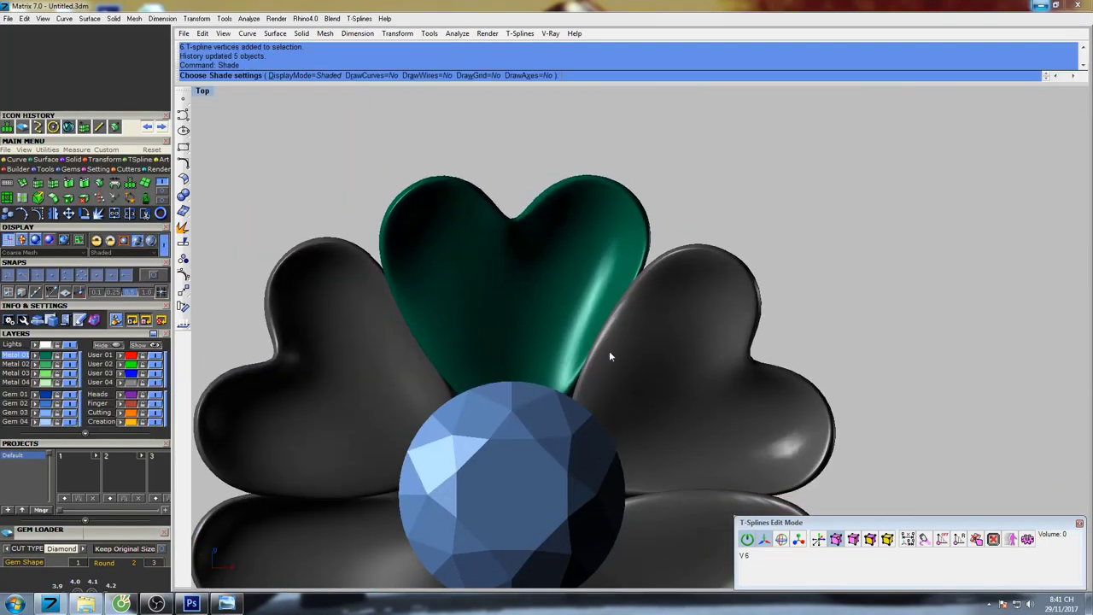
key(Escape)
key(space)
right_drag(662, 345, 641, 333)
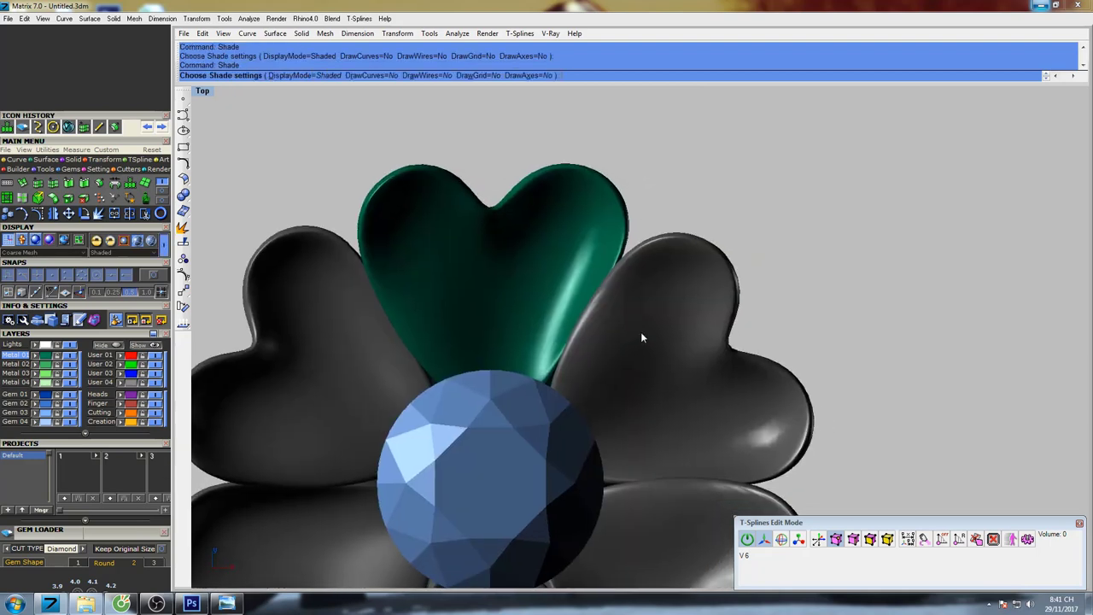
right_drag(440, 175, 464, 225)
key(Escape)
Nudge the two rim vertices on the upper outer shoulder of the left lobe.
scroll(410, 233, up, 14)
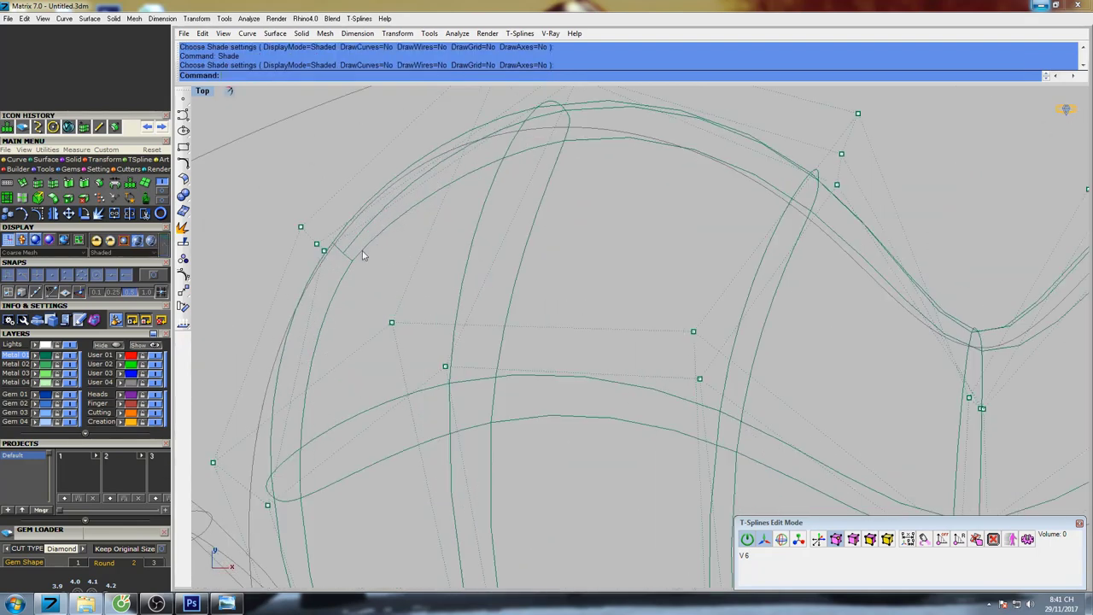
drag(312, 270, 360, 206)
scroll(361, 210, down, 10)
right_drag(822, 257, 728, 289)
scroll(728, 273, up, 10)
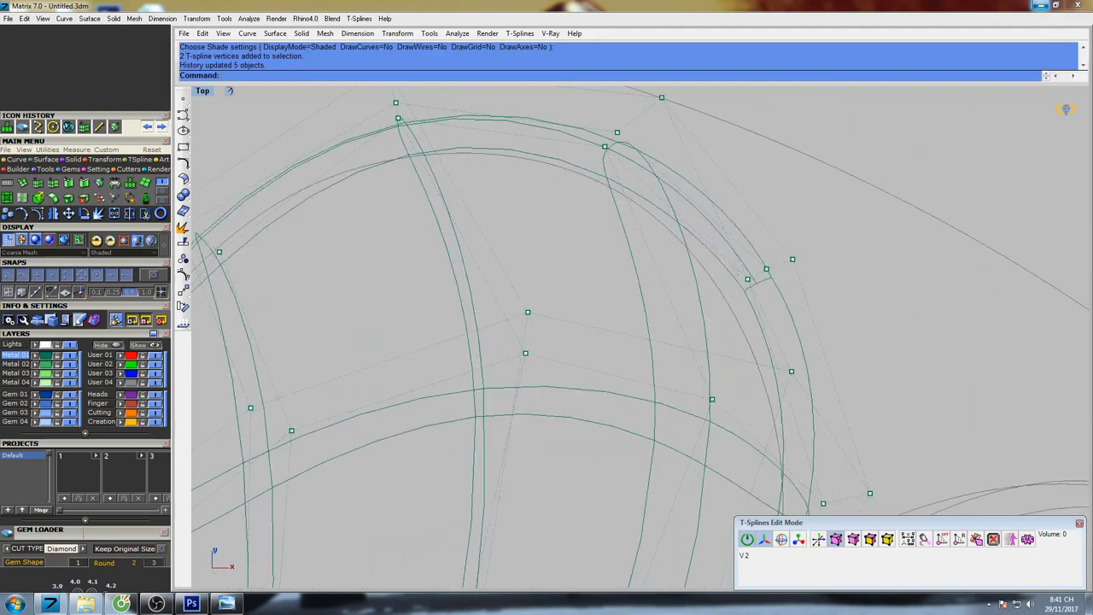
Nudge the rim vertices on the upper outer shoulder of the right lobe and check the shaded outline.
drag(761, 266, 792, 235)
drag(635, 128, 635, 126)
right_drag(642, 163, 660, 258)
drag(675, 196, 680, 190)
key(ctrl+alt+s)
scroll(678, 223, down, 9)
right_drag(764, 234, 762, 217)
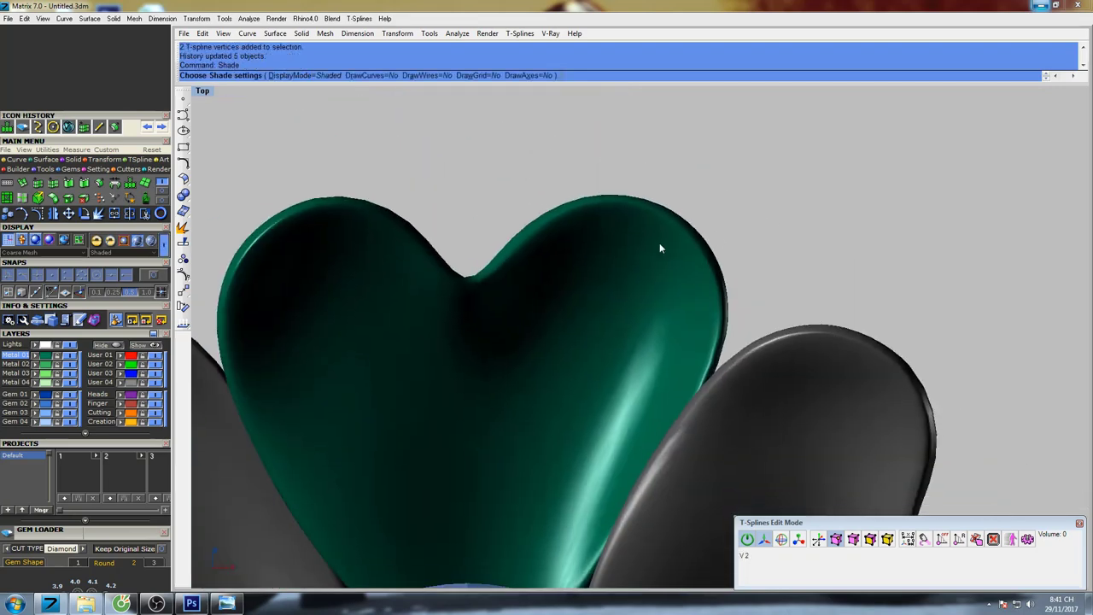
key(Escape)
right_drag(504, 261, 542, 273)
key(ctrl+alt+s)
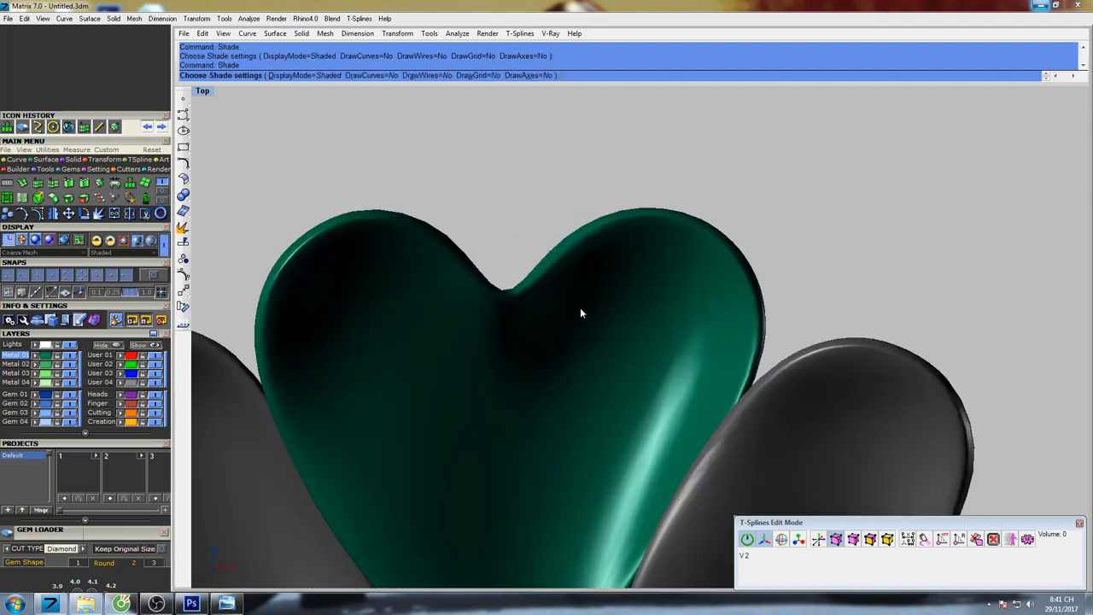
Maximize the Perspective view, change T-Splines to object selection and select the round centre gem.
key(ctrl+F4)
mouse_move(649, 327)
right_down()
mouse_move(634, 308)
mouse_move(690, 313)
mouse_move(753, 346)
mouse_move(627, 299)
right_up()
scroll(634, 309, down, 8)
key(Escape)
key(Escape)
click(887, 541)
right_drag(627, 299, 503, 304)
click(606, 322)
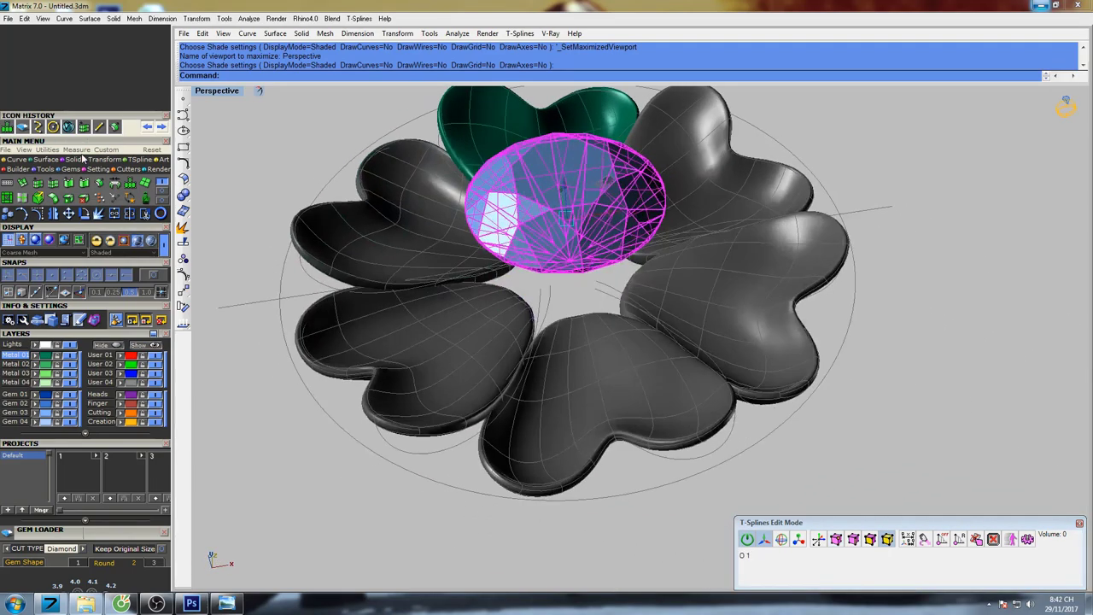
Load the centre gem into Head Builder and start a Prongs4 Diagonals head with 0 rails.
click(97, 170)
click(21, 183)
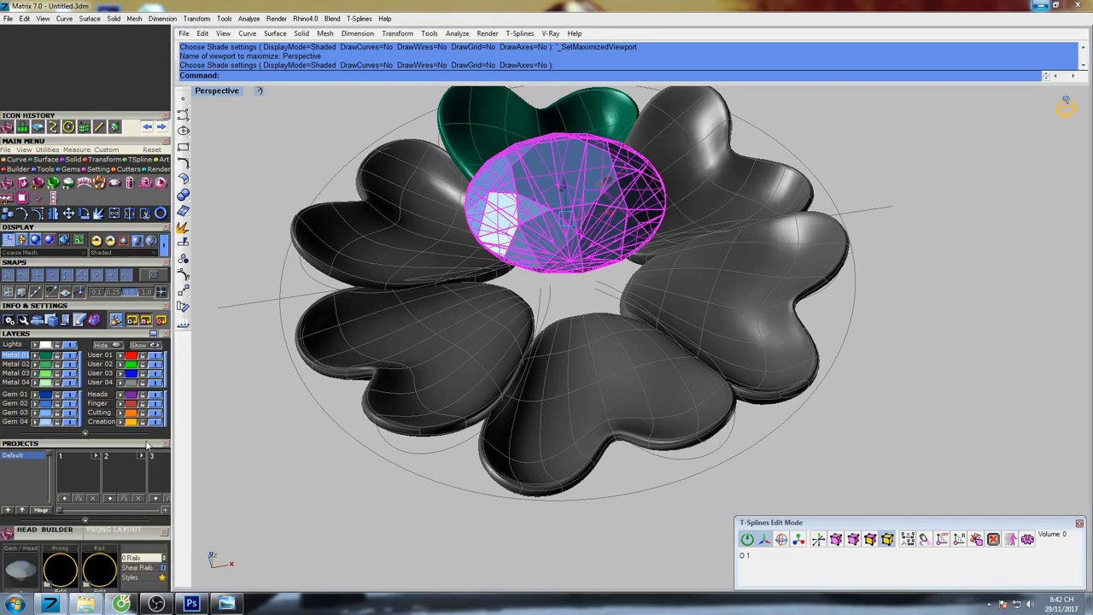
drag(74, 584, 59, 390)
click(22, 402)
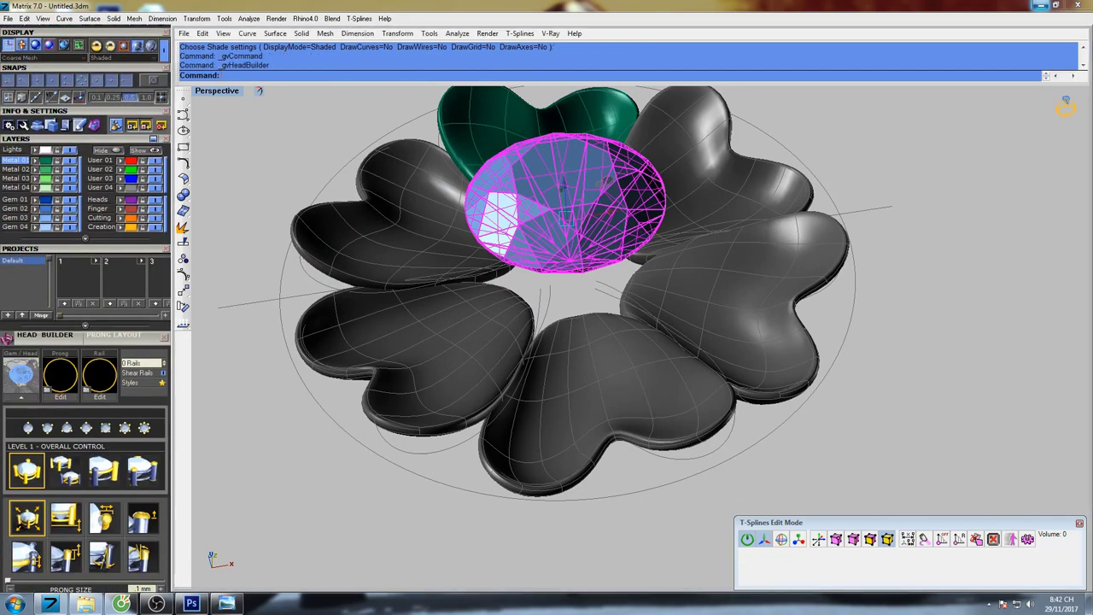
click(153, 366)
click(153, 367)
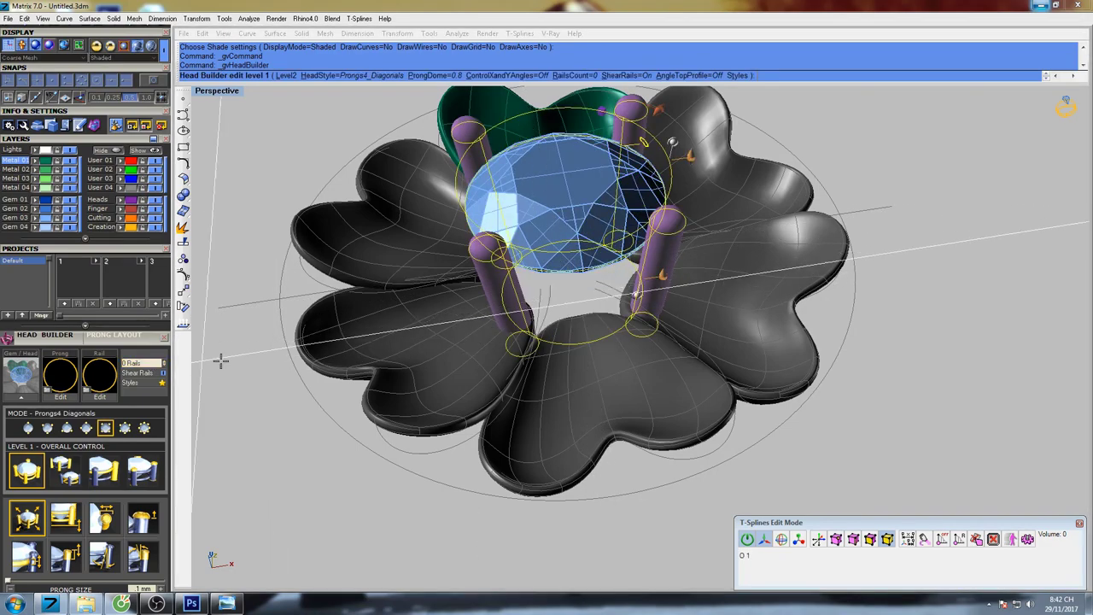
Set the head's prong size to 0.95 mm and its prong nudge to 0.25 mm.
right_drag(642, 258, 680, 350)
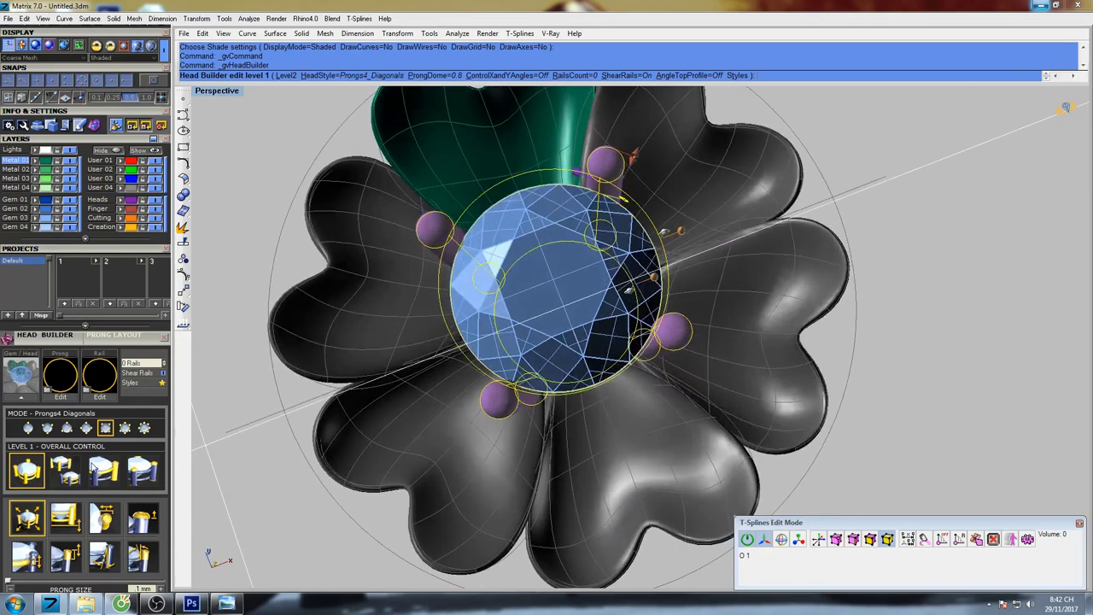
drag(142, 344, 163, 202)
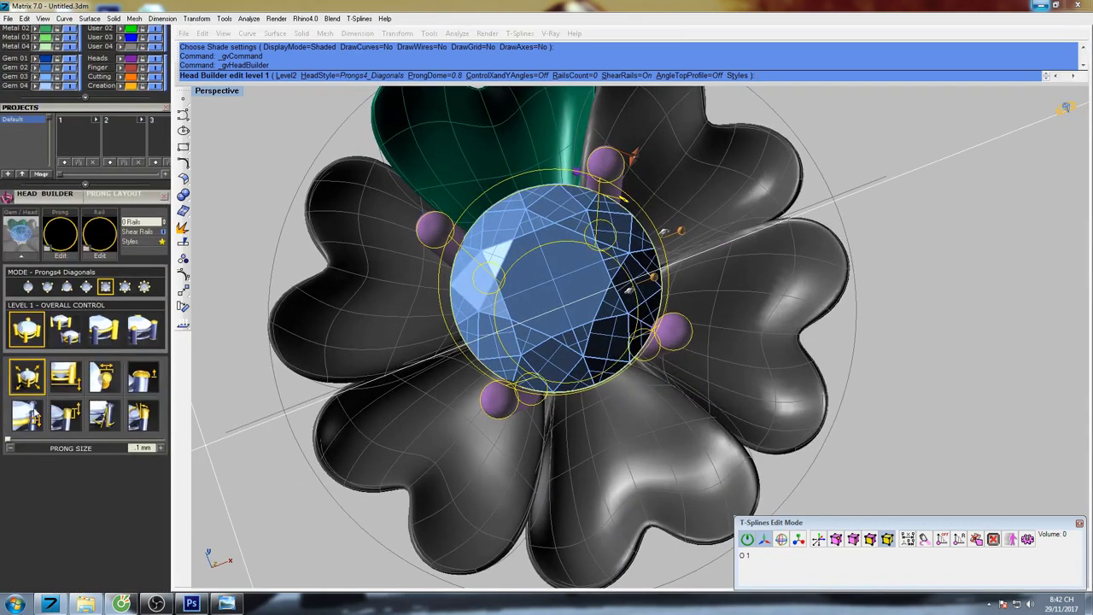
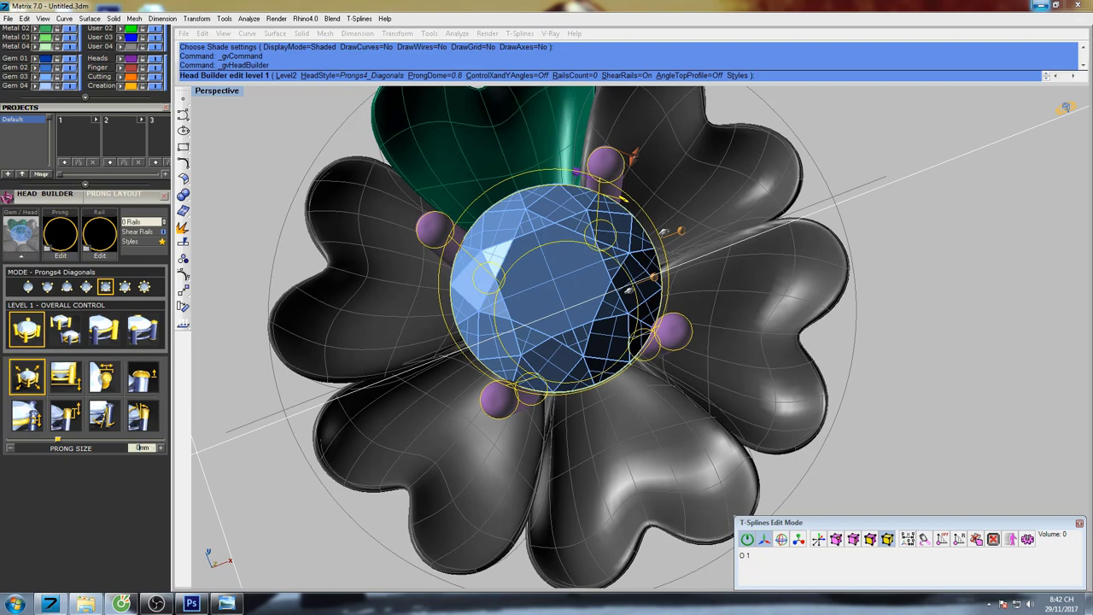
key(Return)
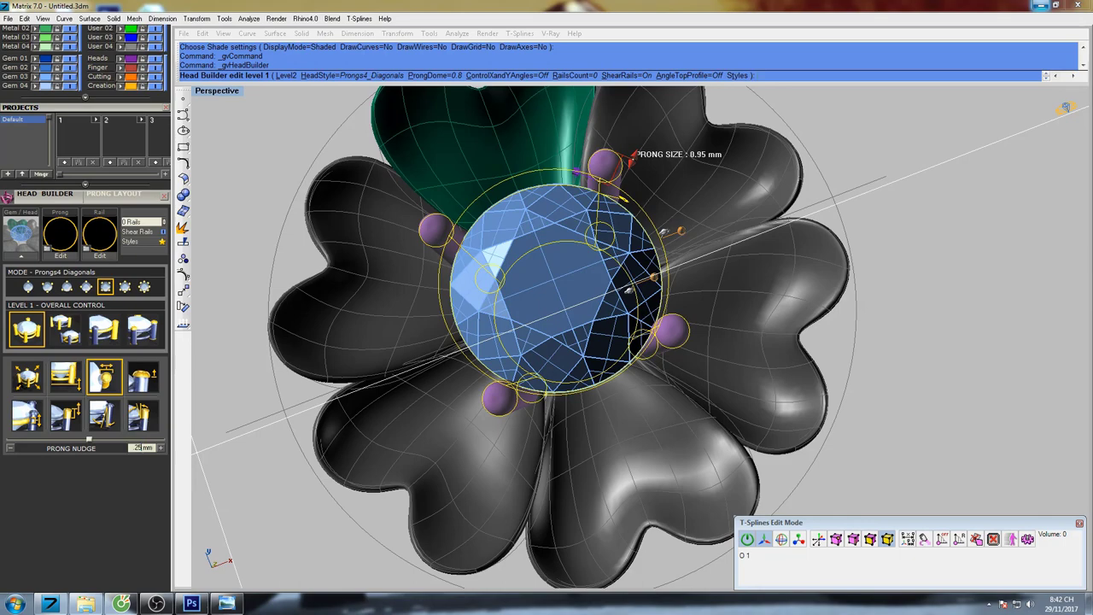
key(Return)
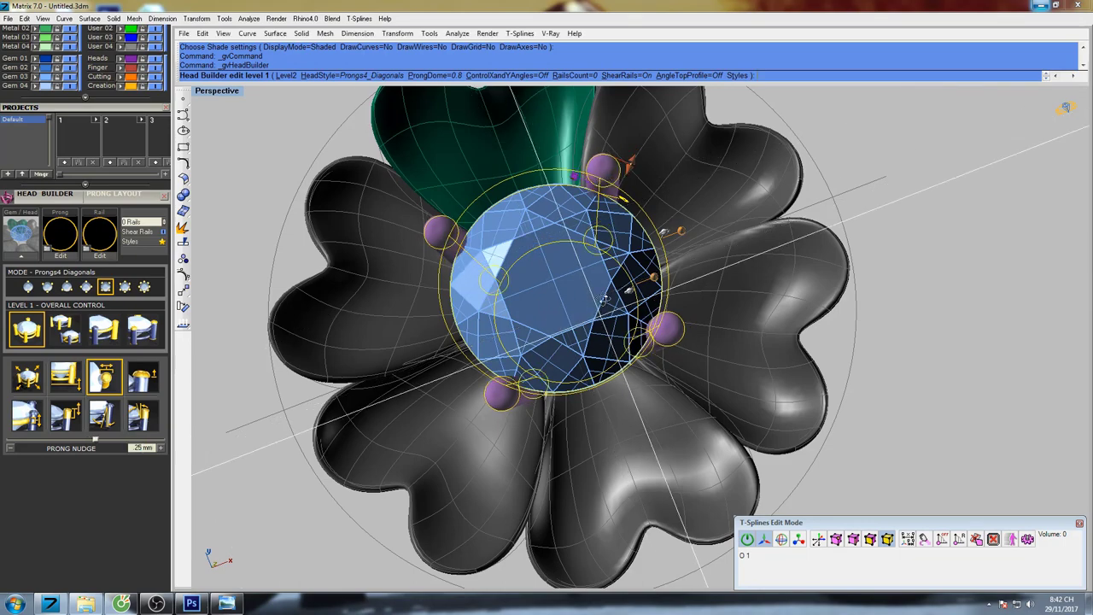
Lower the prong tops to a height above girdle of 0.68 mm.
right_drag(589, 401, 631, 245)
scroll(616, 248, up, 5)
drag(699, 169, 699, 182)
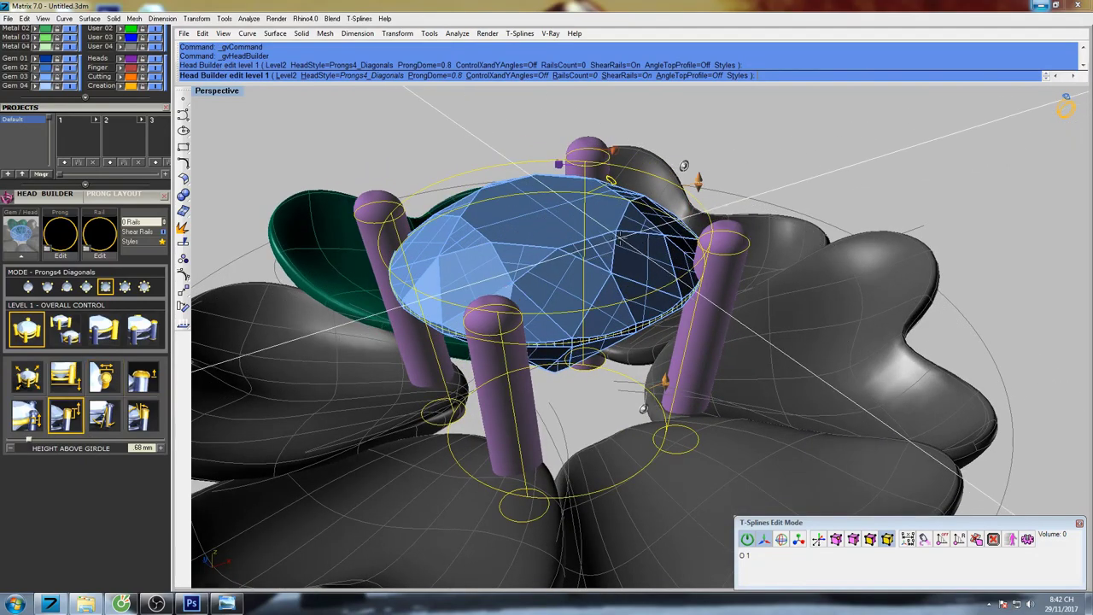
Adjust the head drop to -3.73 mm, judging the prong ends against the underside of the petals.
right_drag(570, 235, 605, 162)
scroll(633, 306, down, 6)
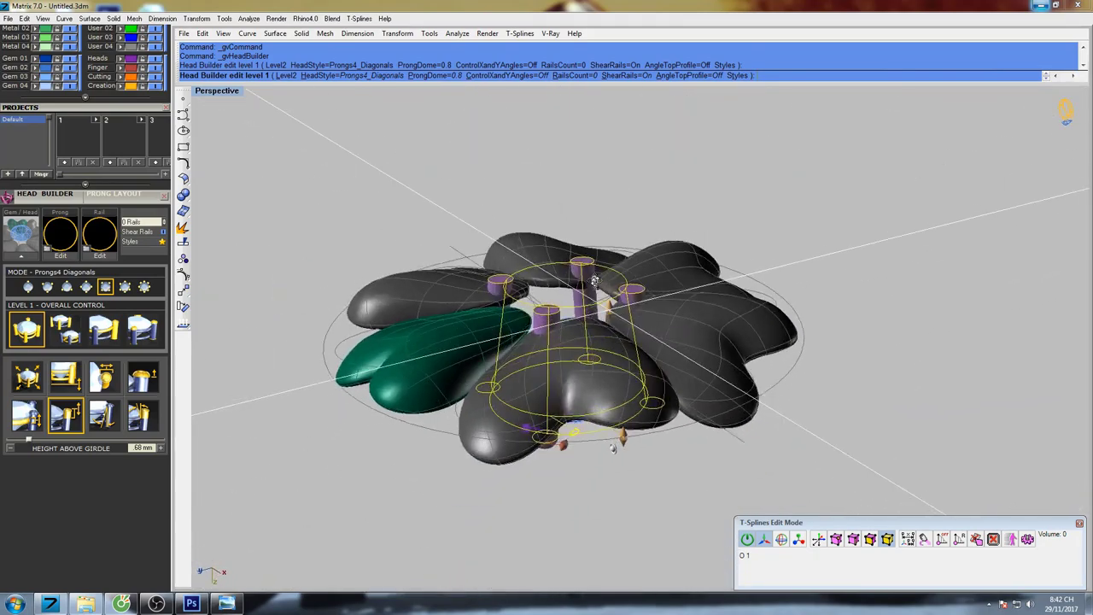
scroll(612, 314, up, 8)
right_drag(579, 288, 660, 352)
drag(659, 352, 662, 365)
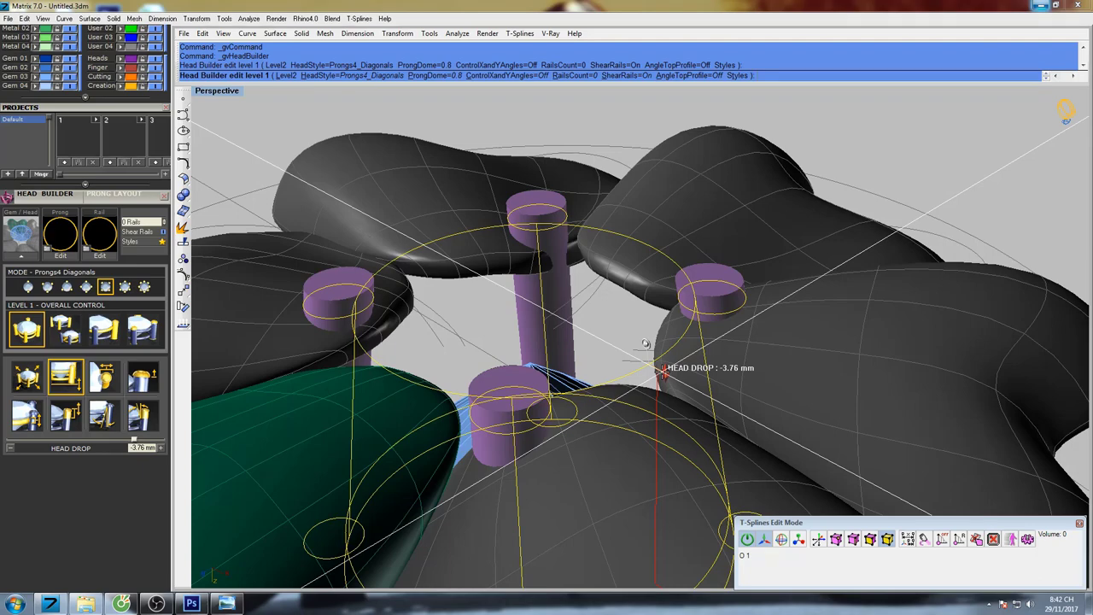
drag(664, 371, 664, 371)
mouse_move(684, 255)
right_down()
mouse_move(692, 333)
mouse_move(693, 247)
mouse_move(689, 254)
right_up()
drag(634, 317, 634, 319)
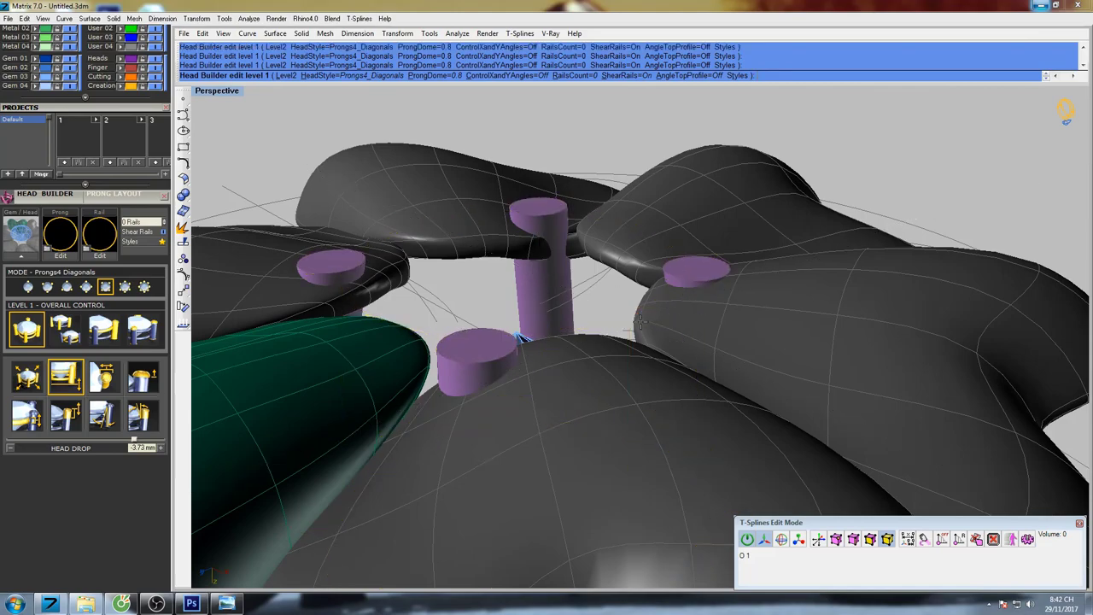
Inspect the prongs between the petals in Perspective, and maximize the Top view centred on the gem.
right_drag(692, 254, 691, 418)
scroll(688, 363, down, 6)
right_drag(666, 312, 586, 218)
key(ctrl+F1)
scroll(603, 297, down, 4)
scroll(586, 218, down, 4)
right_drag(619, 366, 609, 295)
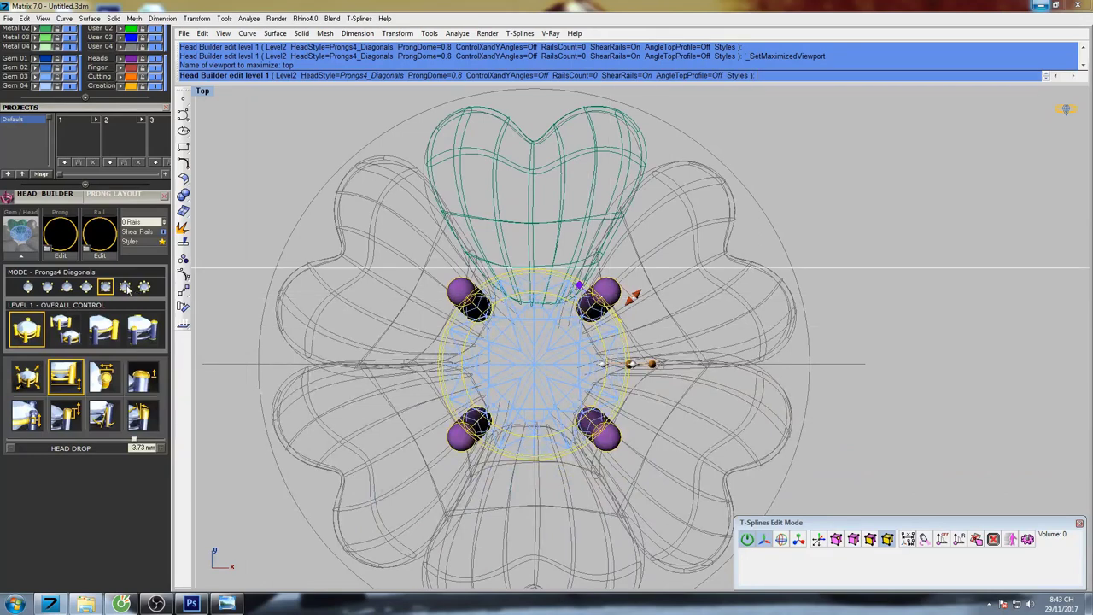
Try the Prongs6, Prongs3Y Inverted, Prongs2 Top Bottom and Prongs3Y layouts for the head.
click(126, 287)
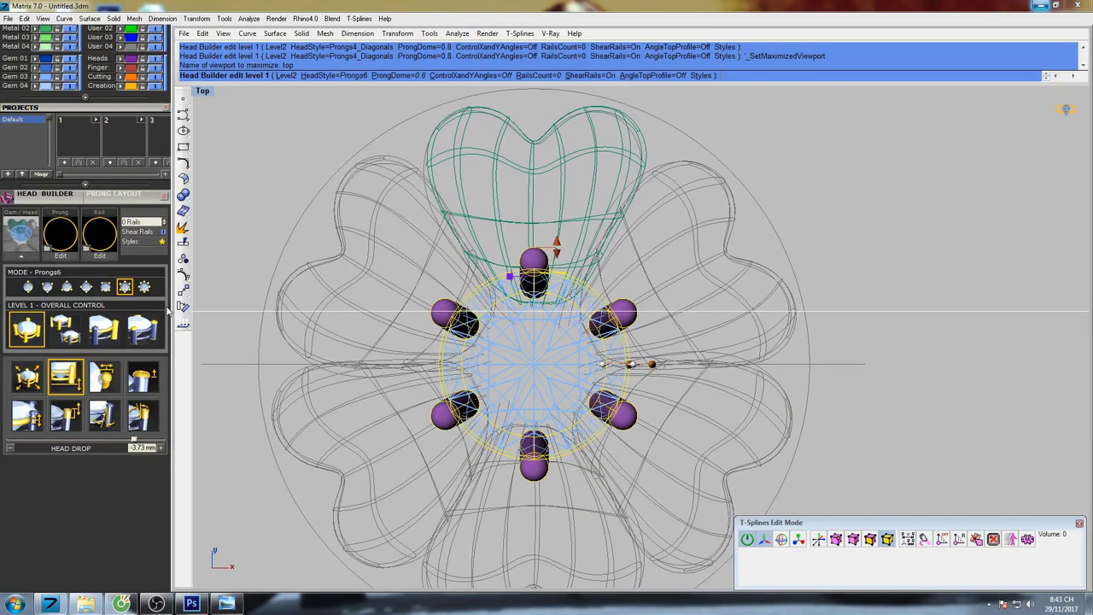
click(67, 288)
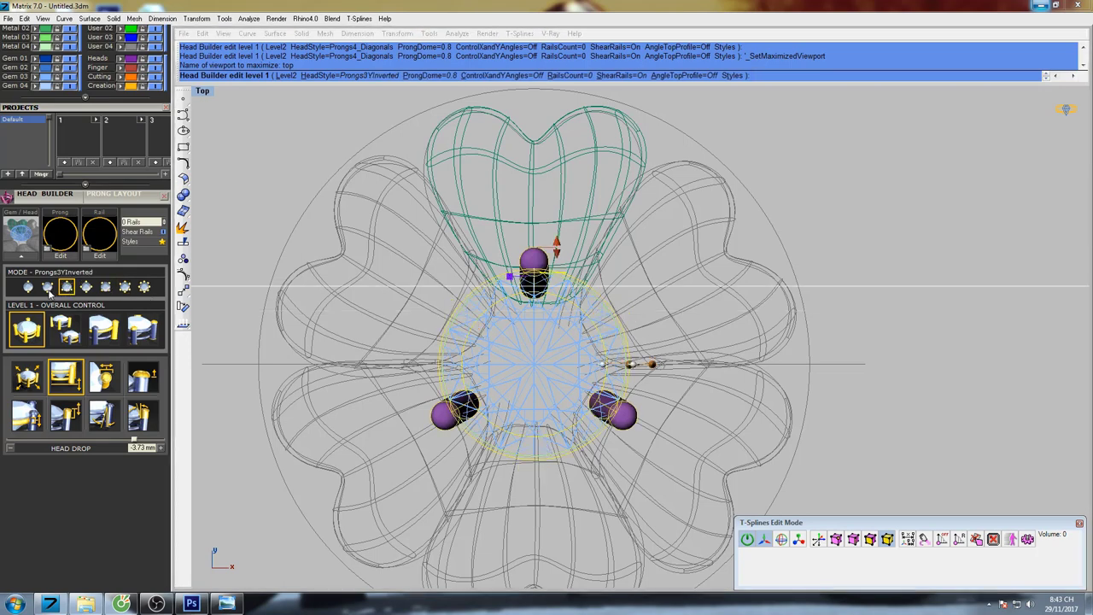
click(28, 288)
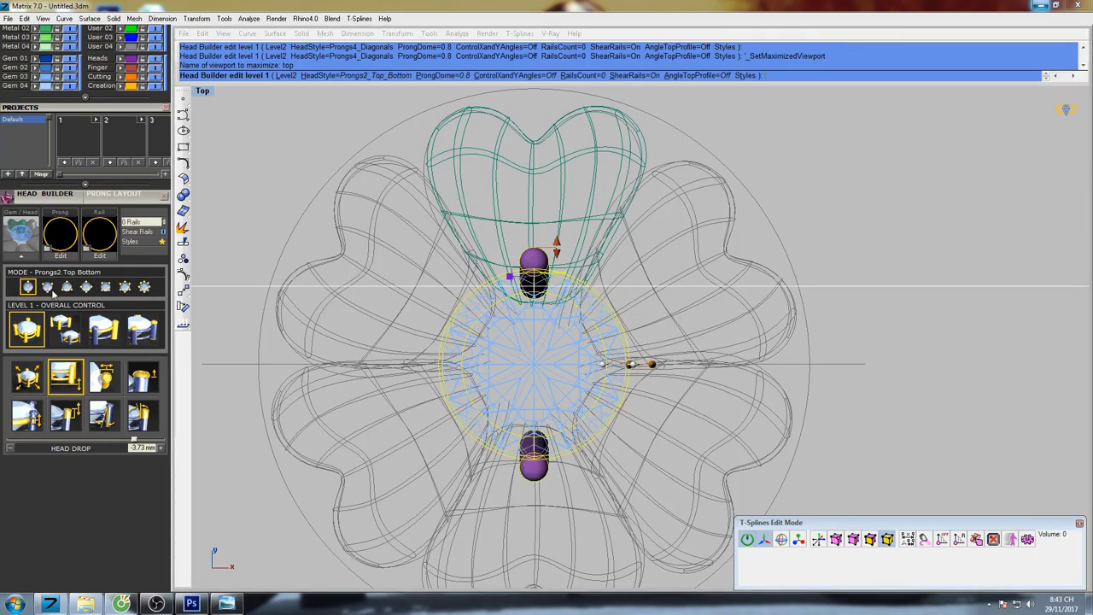
click(48, 288)
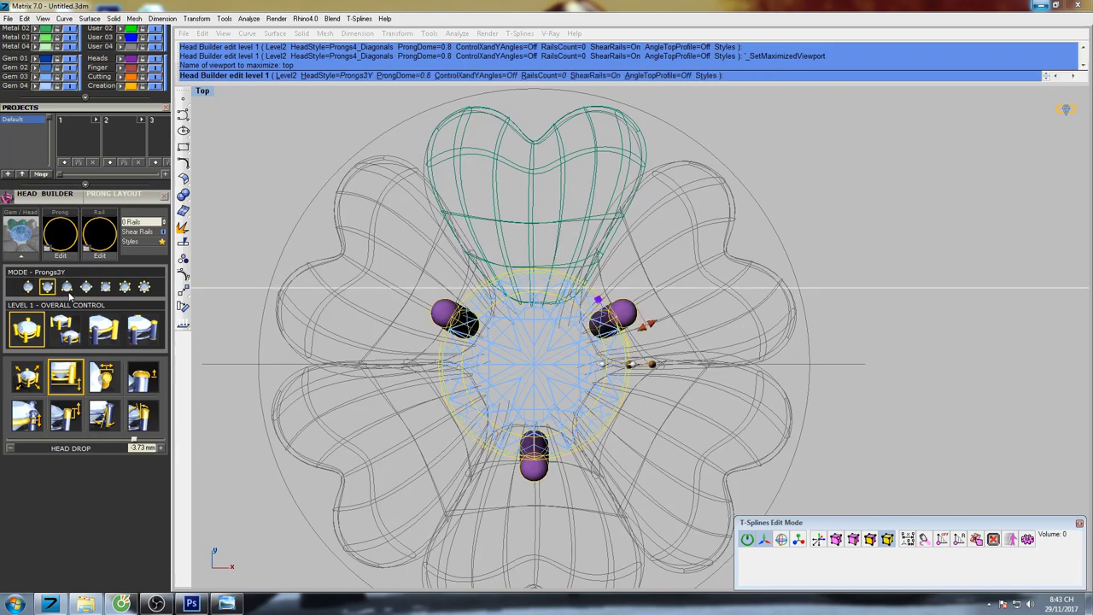
click(67, 287)
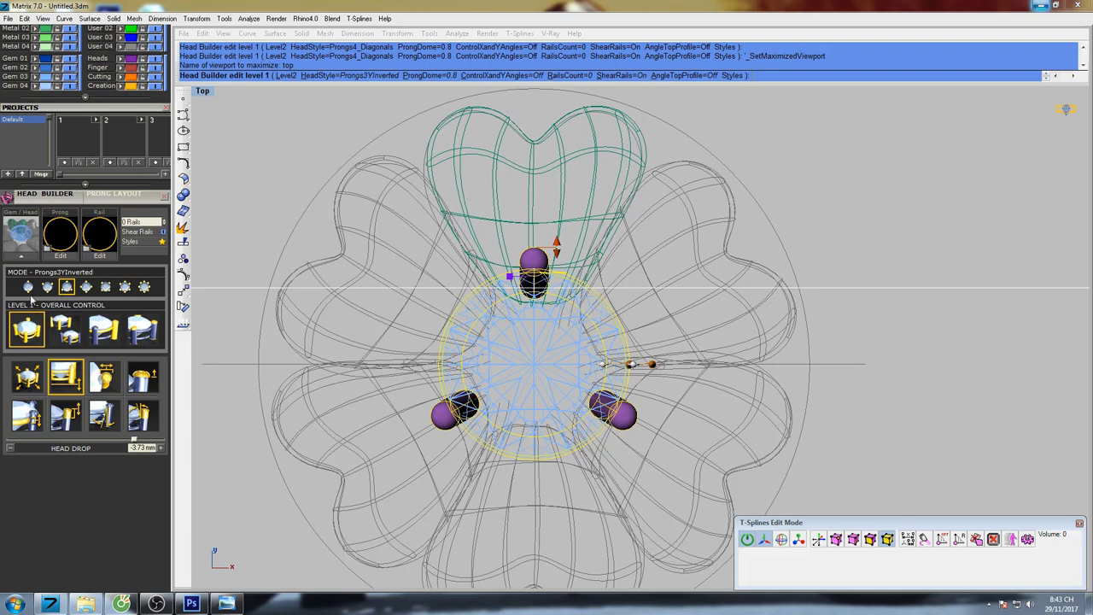
Set the head mode to Prongs2 Top Bottom and accept the head.
click(28, 289)
right_drag(573, 331, 539, 320)
right_click(545, 320)
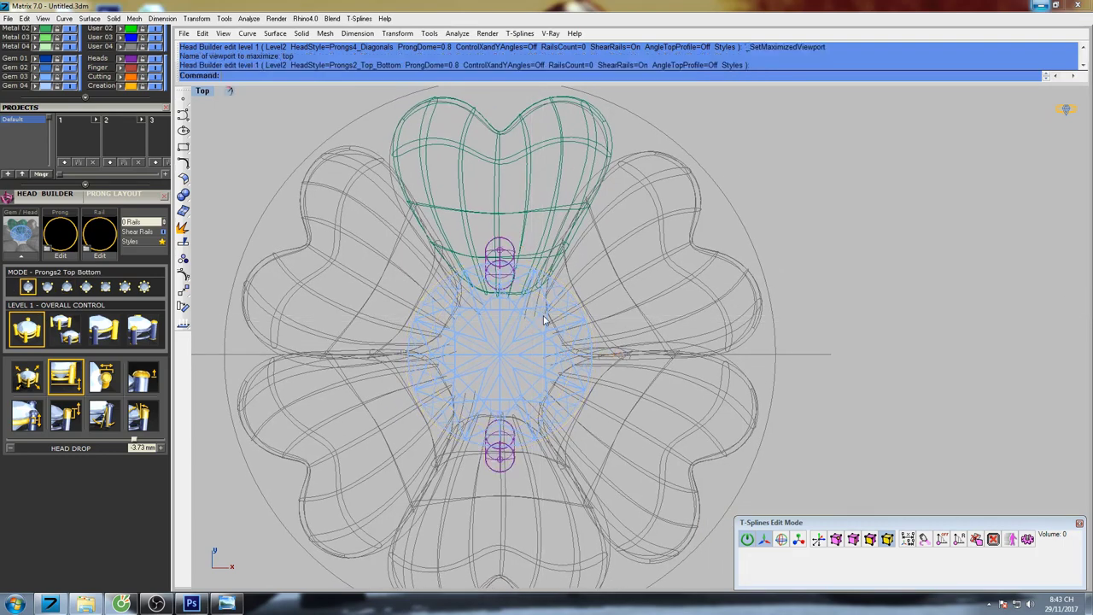
Ungroup the two-prong head into separate prongs and clear the selection.
click(514, 458)
right_drag(551, 366, 520, 366)
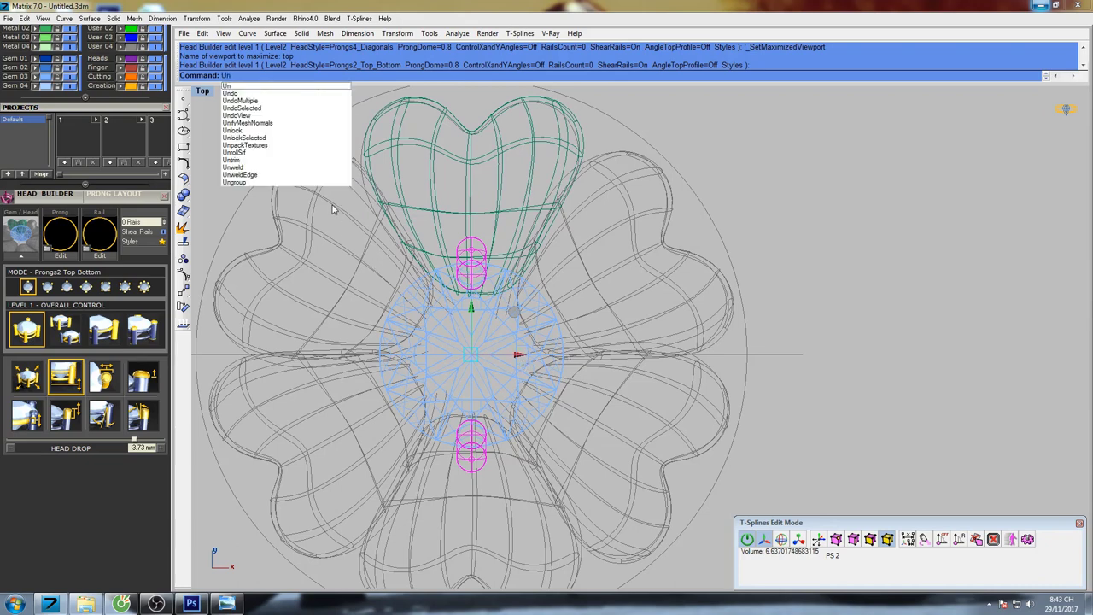
click(262, 182)
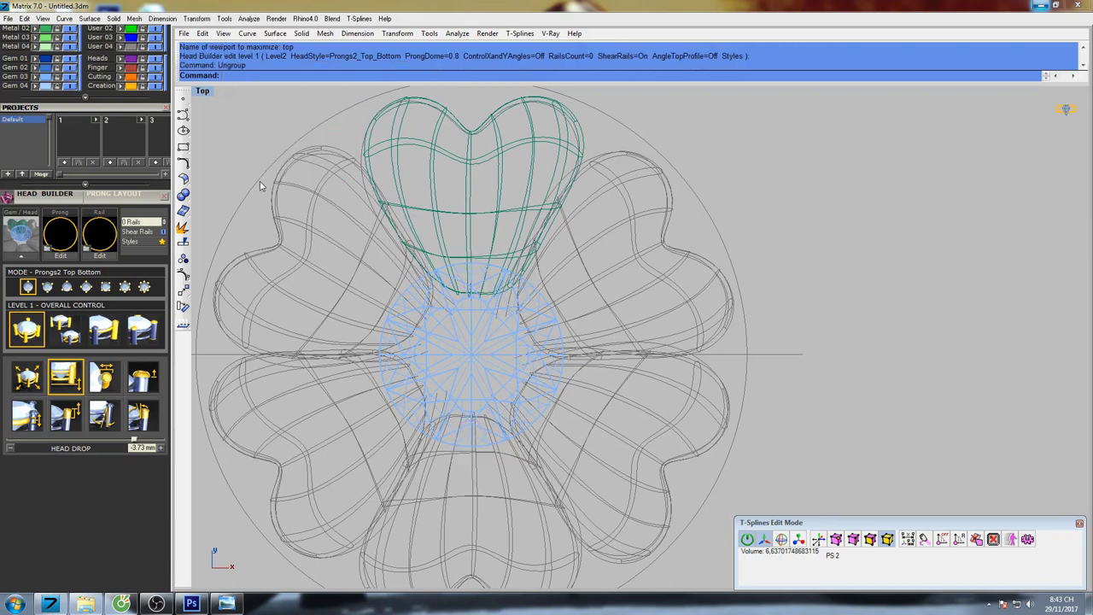
click(633, 417)
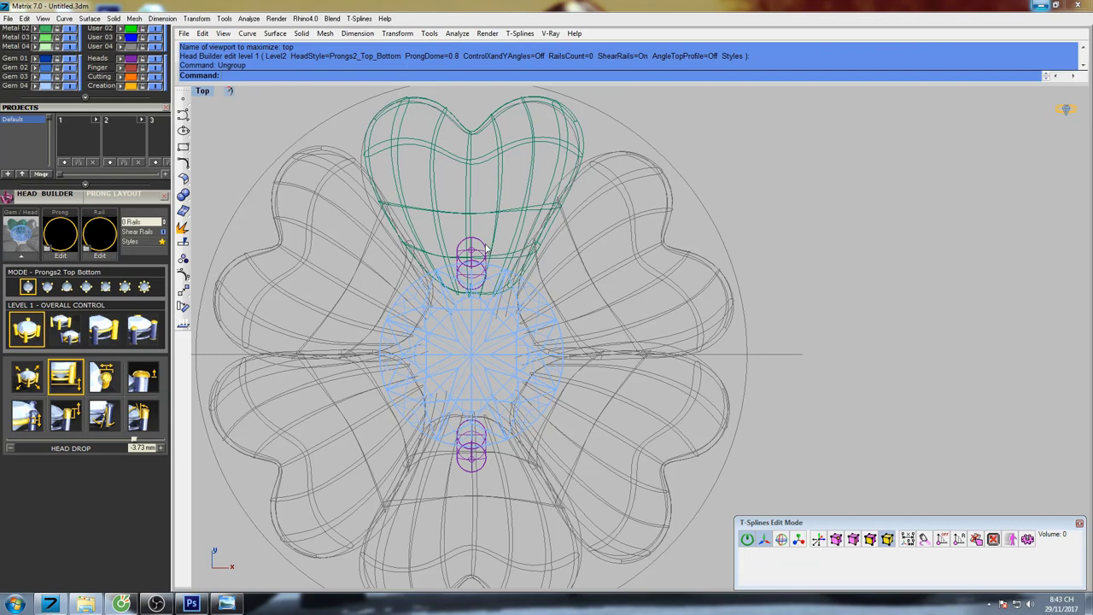
Rotate the upper prong about the origin (0) a quarter turn clockwise, into the gap between the two right-hand petals.
right_drag(575, 280, 540, 286)
text(Ro)
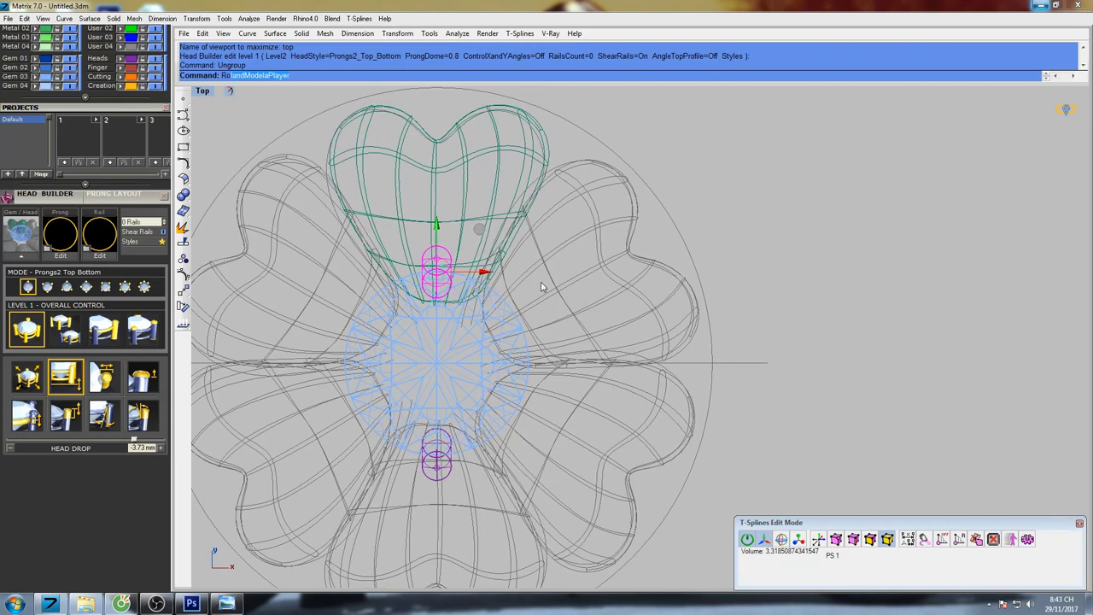
text(t)
key(Return)
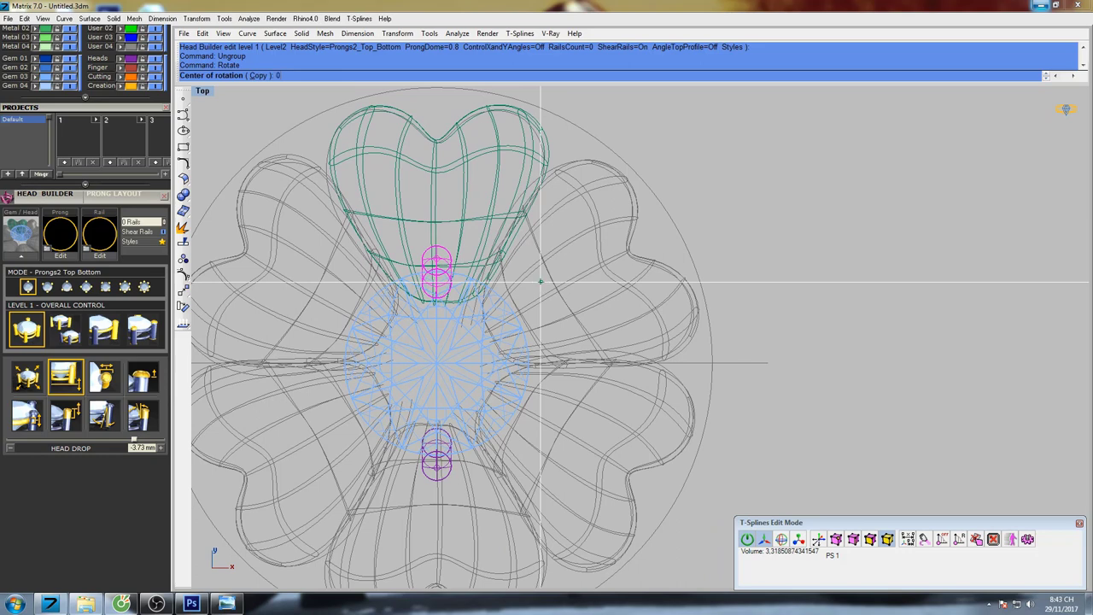
key(Return)
click(439, 165)
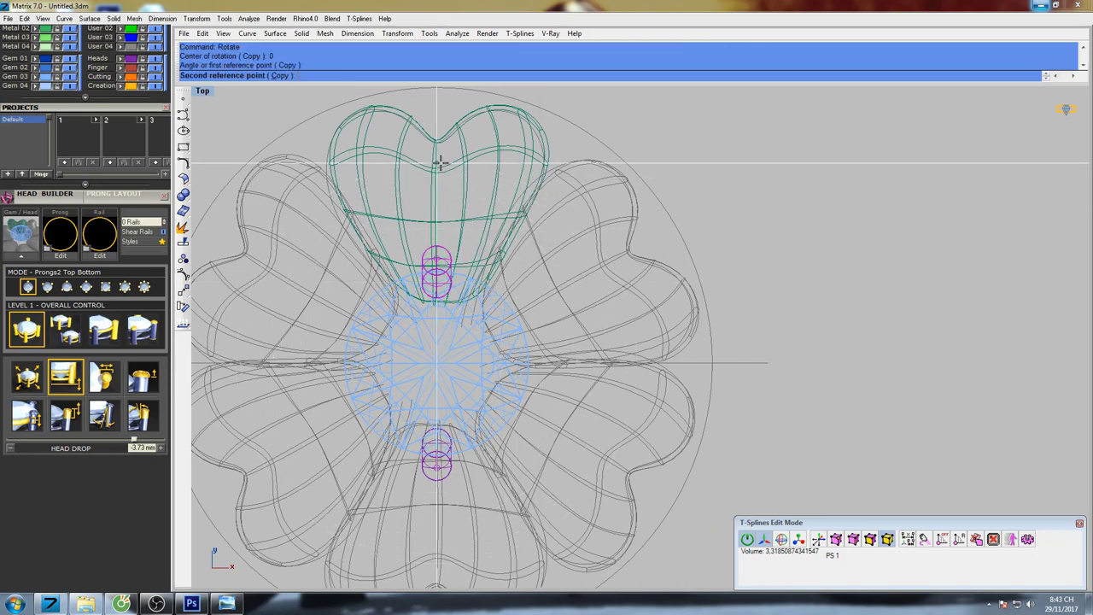
click(698, 309)
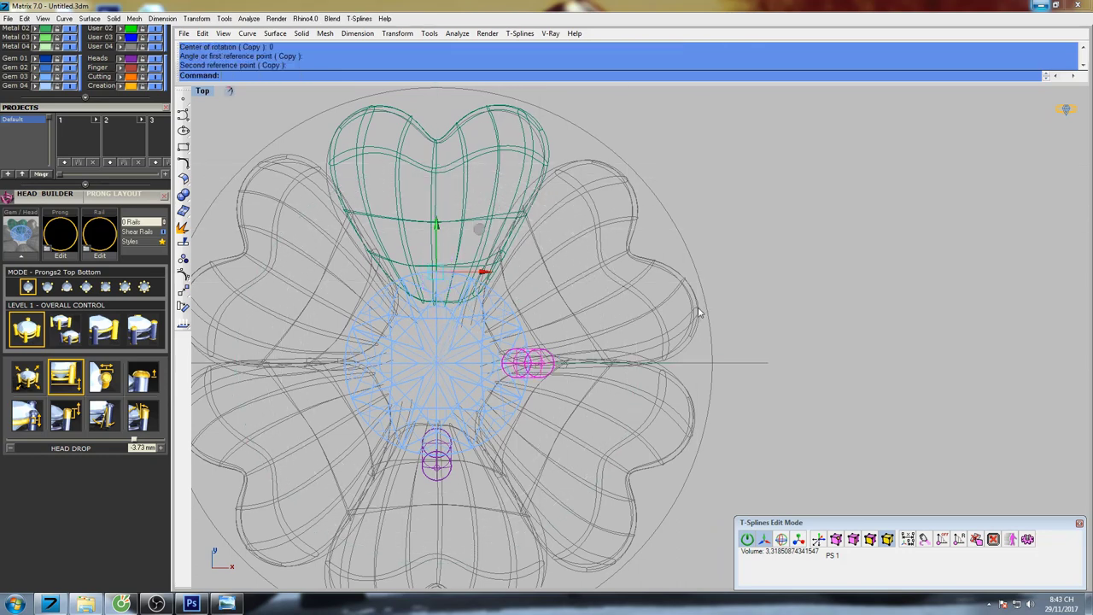
Delete the lower prong below the gem, keeping only the prong in the right-hand petal gap.
click(447, 474)
right_drag(512, 460, 480, 450)
text(d: D)
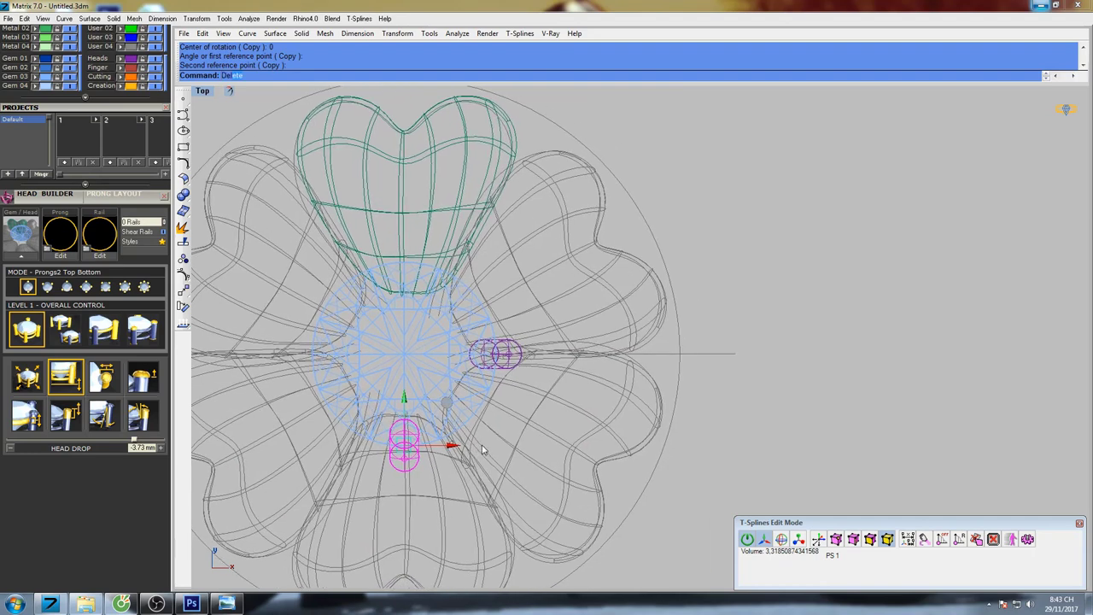
text(e)
key(Return)
Polar-array the remaining prong around the origin (0) into six prongs, one in each gap between petals.
right_drag(553, 351, 584, 384)
text(ar)
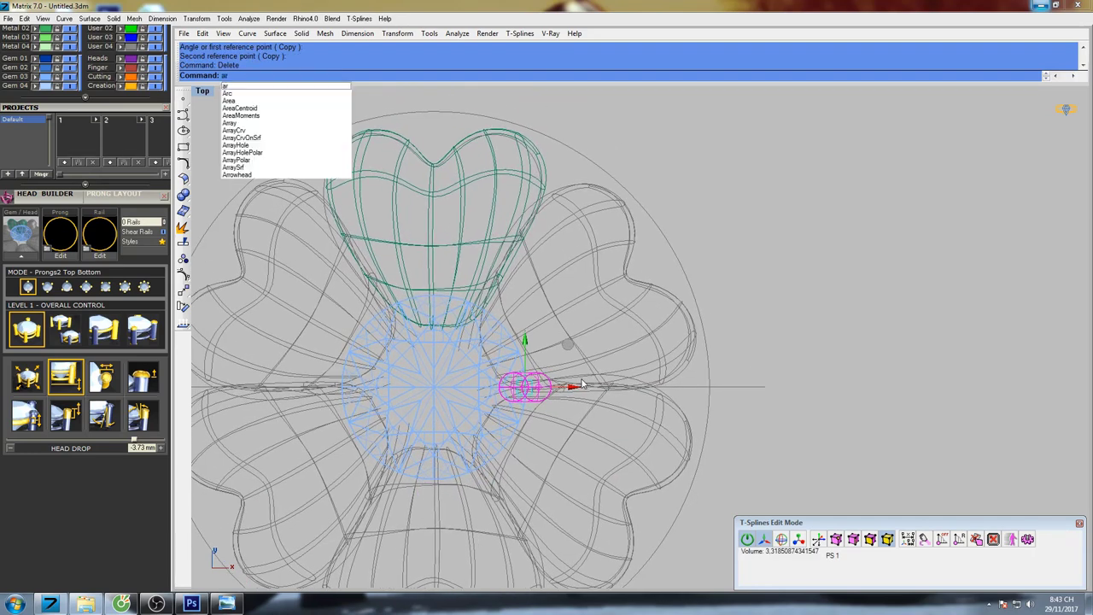
click(250, 163)
mouse_move(617, 282)
right_down()
mouse_move(575, 284)
mouse_move(589, 283)
mouse_move(599, 307)
mouse_move(585, 278)
mouse_move(571, 278)
right_up()
text(0)
key(Return)
key(Return)
key(Return)
Examine in shaded perspective how the six prongs meet the inner ends of the petals.
text(s)
key(Return)
key(ctrl+F4)
scroll(669, 327, up, 8)
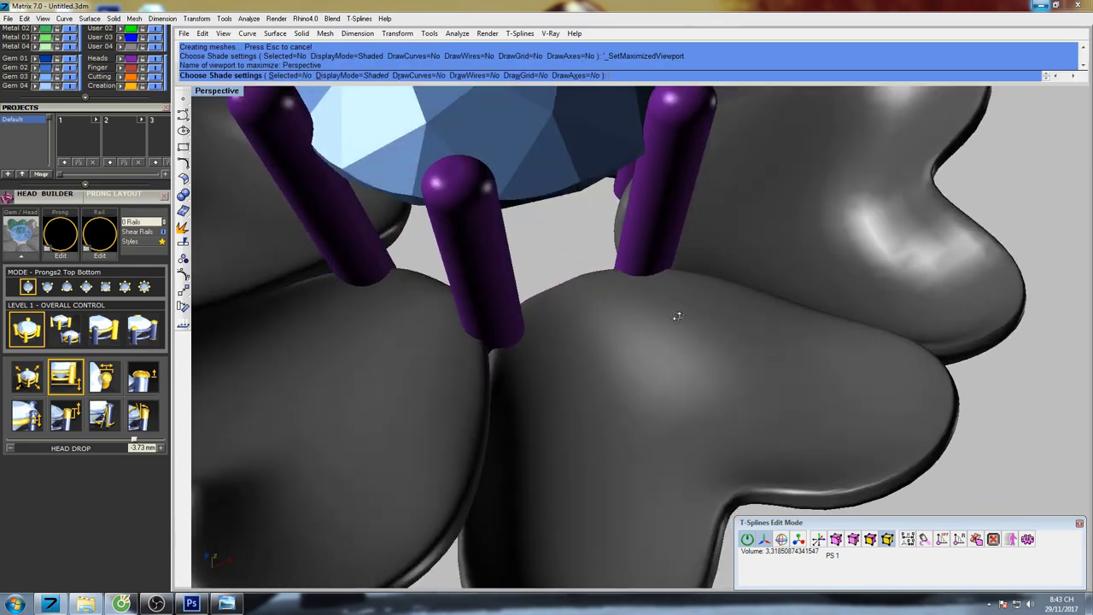
mouse_move(677, 314)
right_down()
mouse_move(629, 335)
mouse_move(624, 361)
mouse_move(664, 290)
mouse_move(587, 332)
mouse_move(608, 317)
mouse_move(453, 348)
right_up()
scroll(589, 331, down, 6)
scroll(676, 316, up, 8)
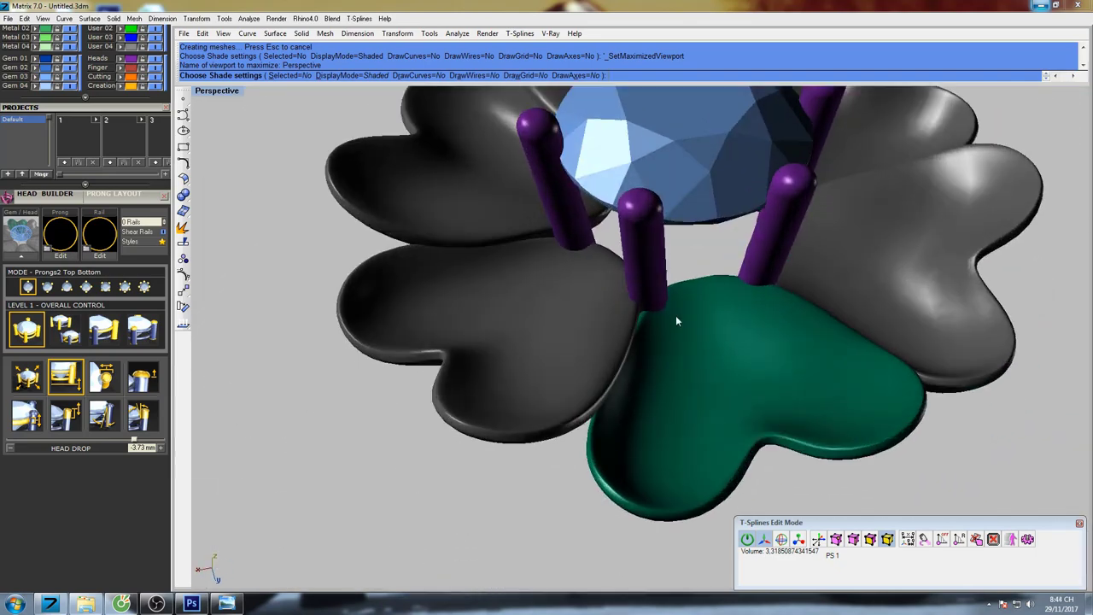
mouse_move(676, 316)
right_down()
mouse_move(609, 331)
mouse_move(574, 310)
mouse_move(575, 333)
mouse_move(603, 310)
right_up()
Move two vertex pairs on the upper petal's inner right edge outward, toward the neighbouring petal beneath the prong.
key(ctrl+F1)
scroll(480, 264, up, 6)
mouse_move(481, 269)
right_down()
mouse_move(541, 321)
mouse_move(529, 337)
right_up()
key(Escape)
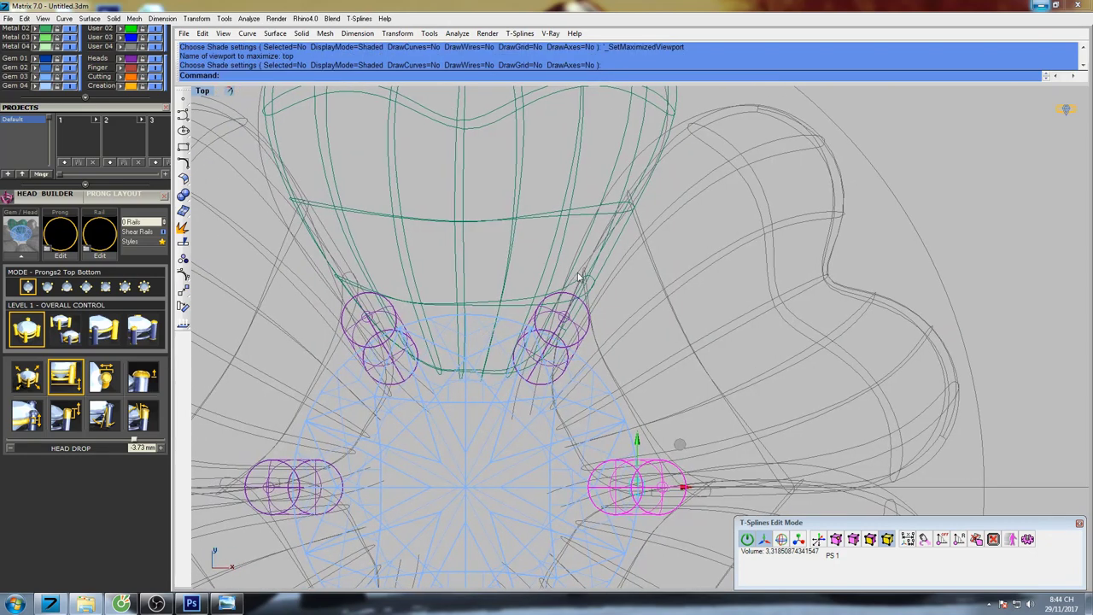
click(556, 255)
click(834, 539)
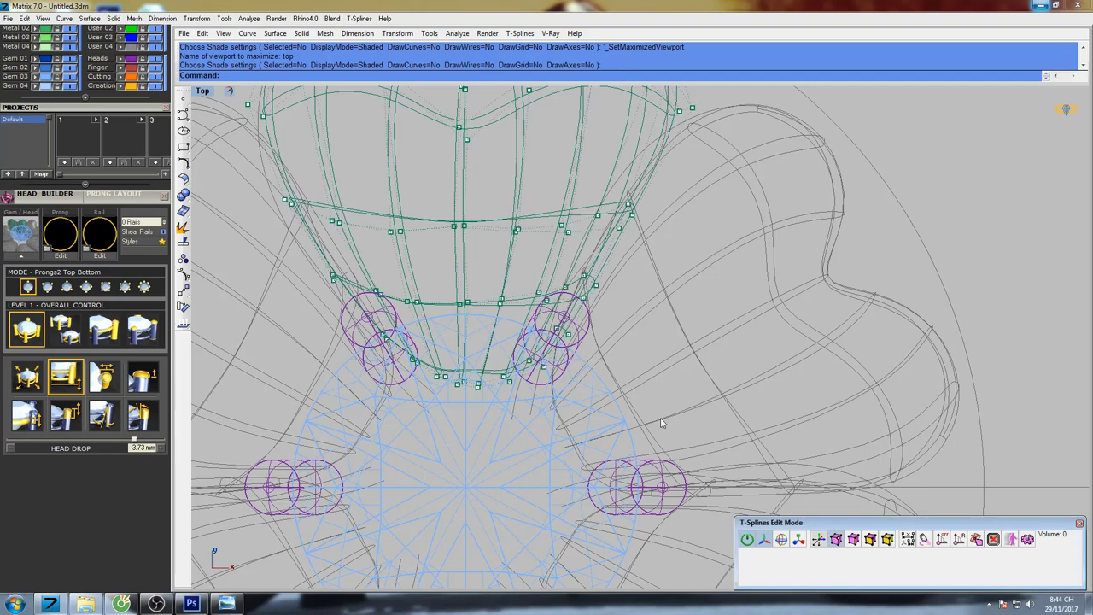
scroll(545, 367, up, 2)
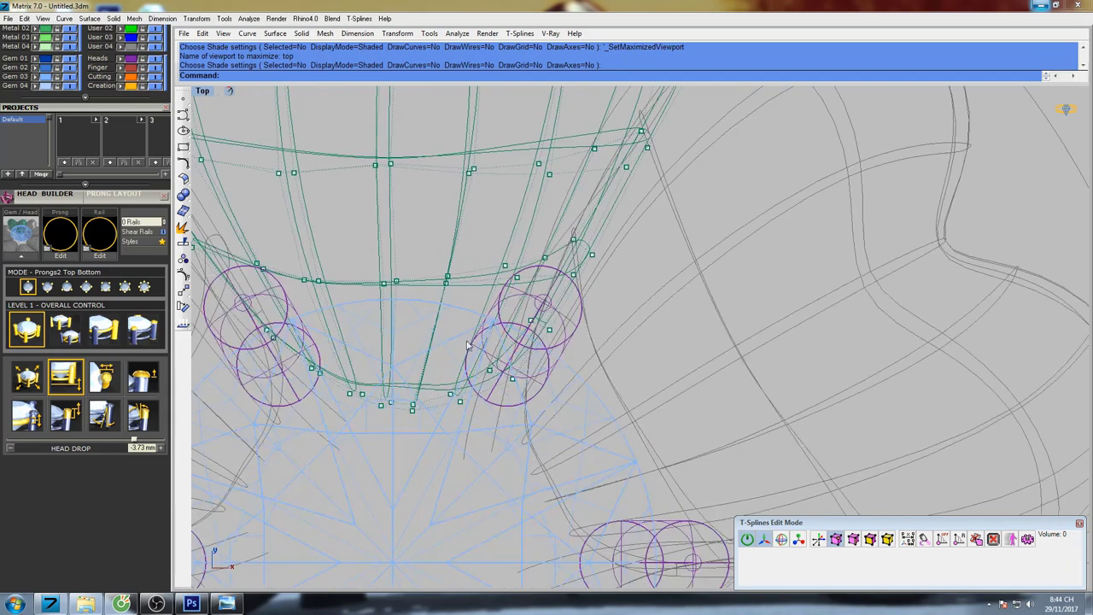
drag(523, 390, 527, 386)
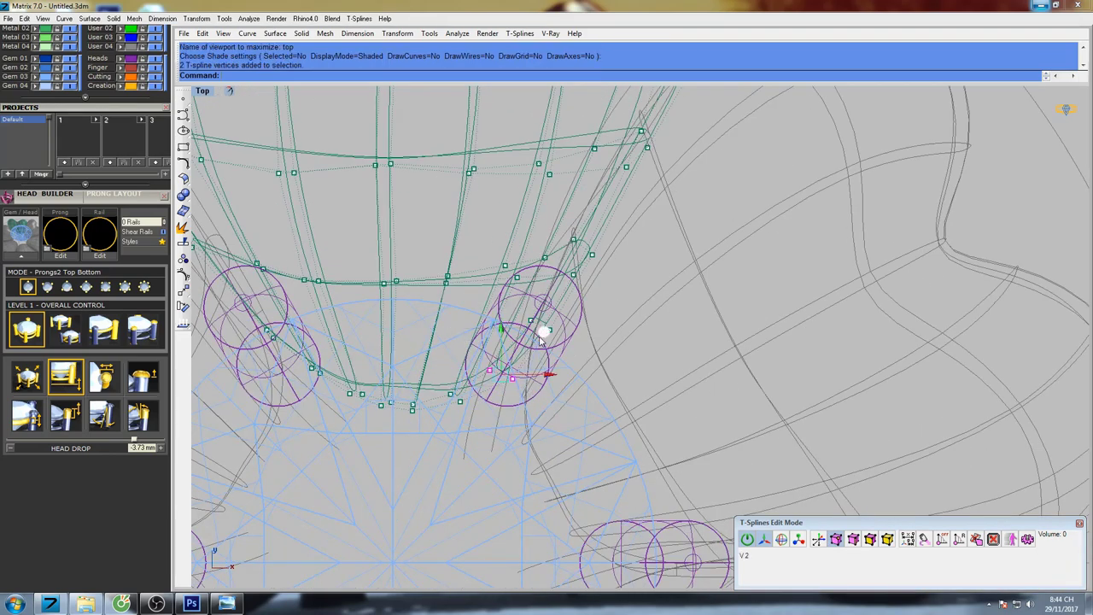
drag(541, 338, 606, 333)
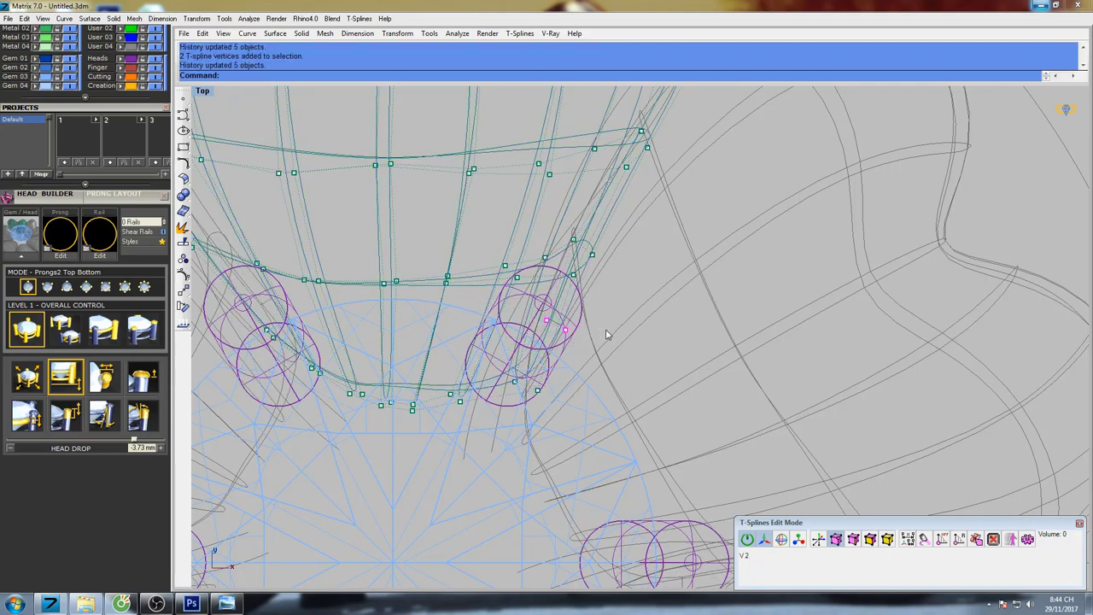
Spread the petal's inner end by shifting two vertex pairs on its left side and one on its right side outward.
right_drag(317, 373, 353, 390)
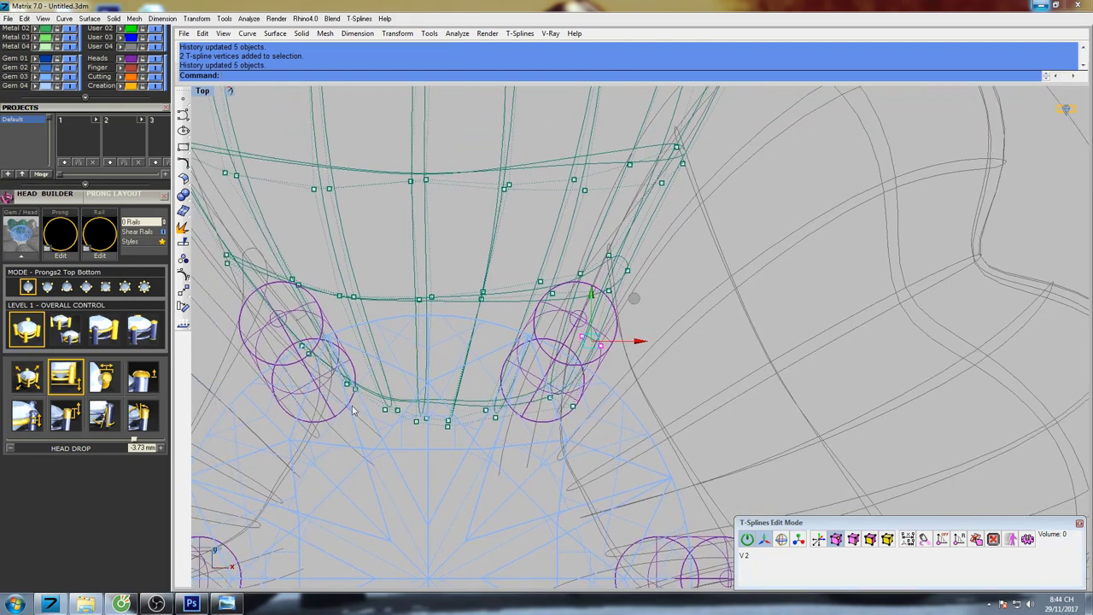
drag(357, 384, 371, 357)
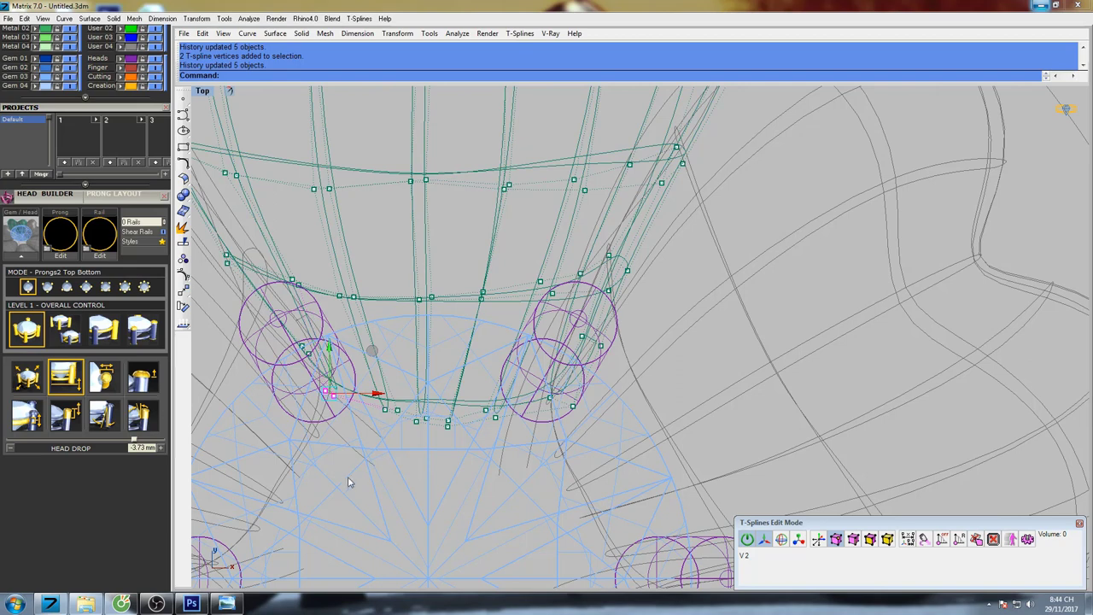
drag(406, 407, 454, 395)
drag(442, 469, 493, 385)
drag(514, 429, 516, 431)
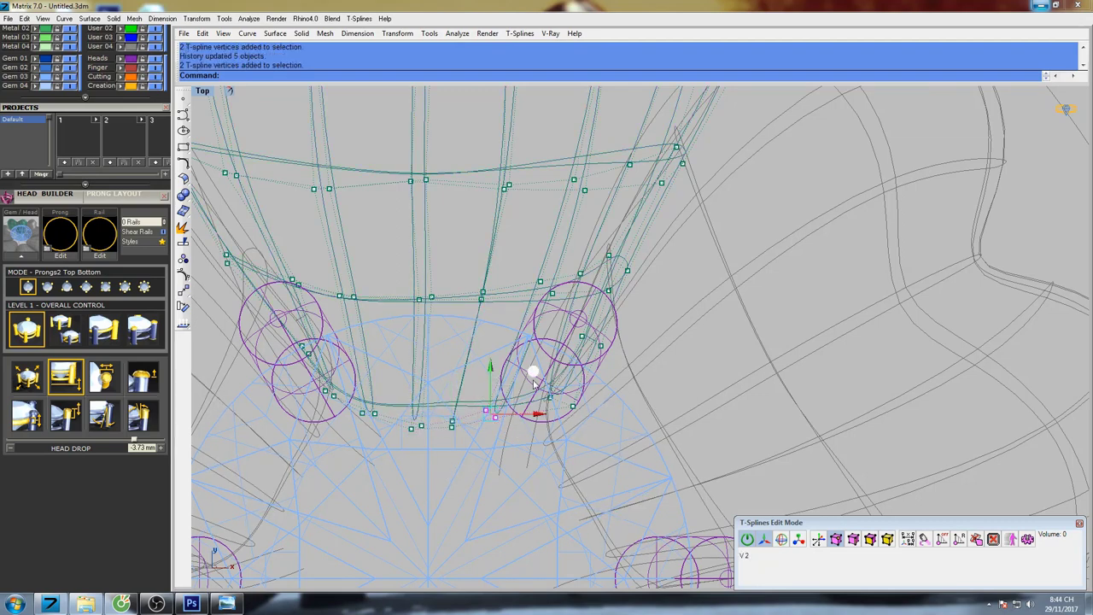
drag(533, 375, 545, 383)
Examine the reshaped petal bases and prongs in shaded perspective.
right_drag(611, 382, 655, 337)
key(ctrl+F4)
text(s)
key(Return)
scroll(656, 335, down, 6)
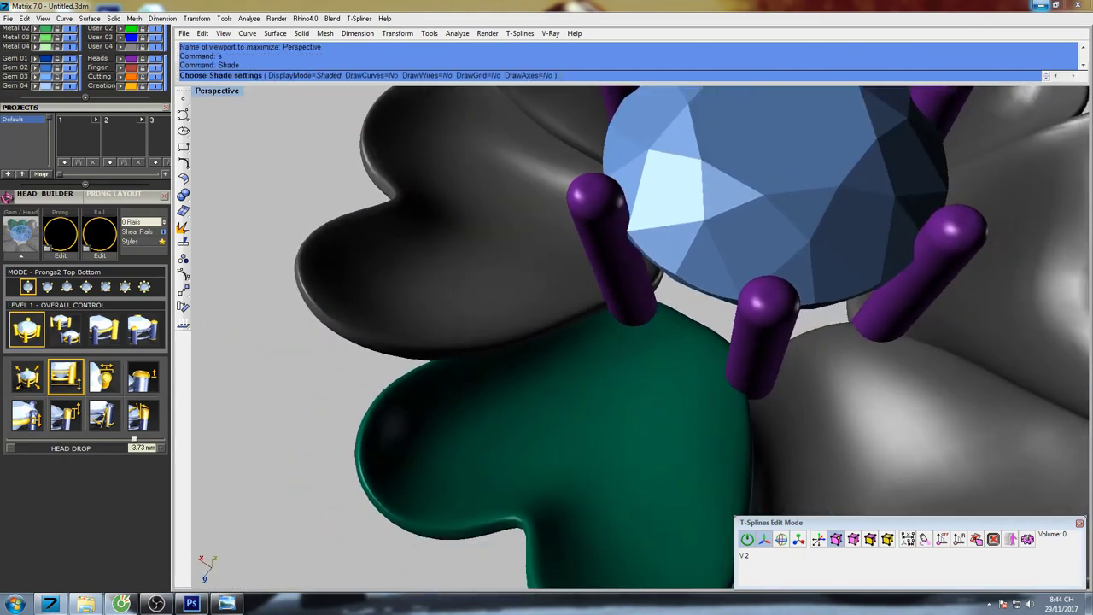
right_drag(786, 461, 656, 371)
key(Escape)
key(Escape)
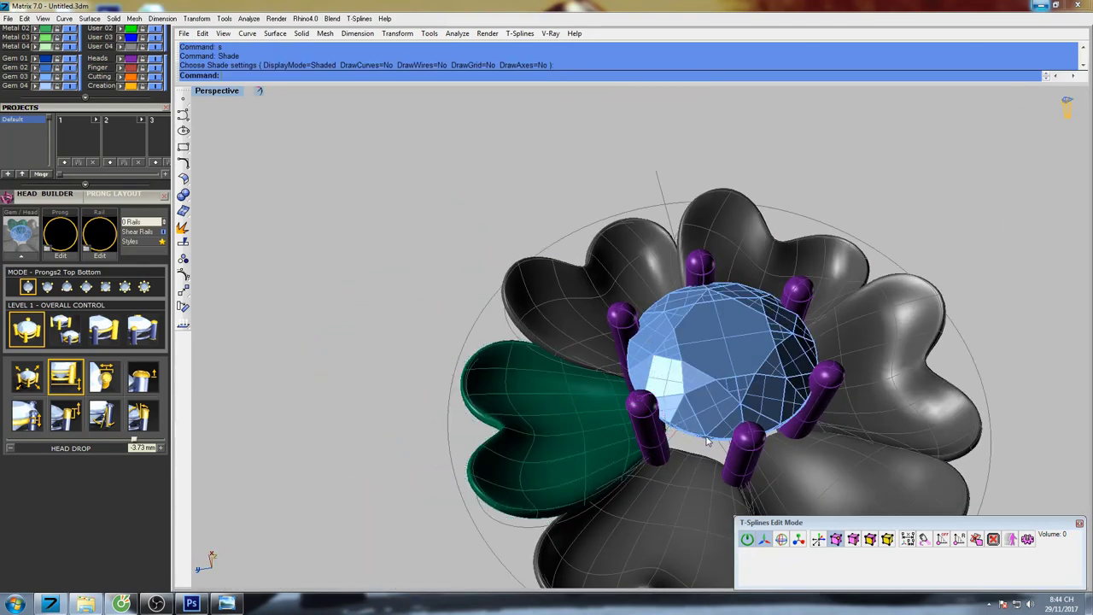
Switch T-Splines editing to object selection and load the centre gem into the Bezel Builder.
click(889, 544)
click(701, 439)
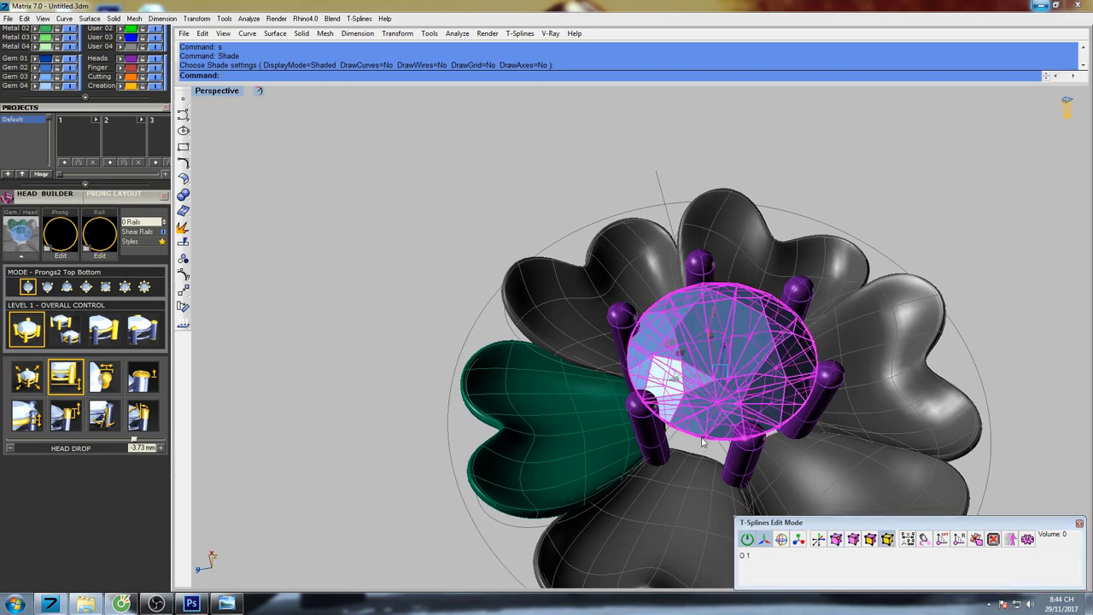
shift+right_drag(701, 439, 551, 345)
drag(117, 109, 117, 323)
click(52, 60)
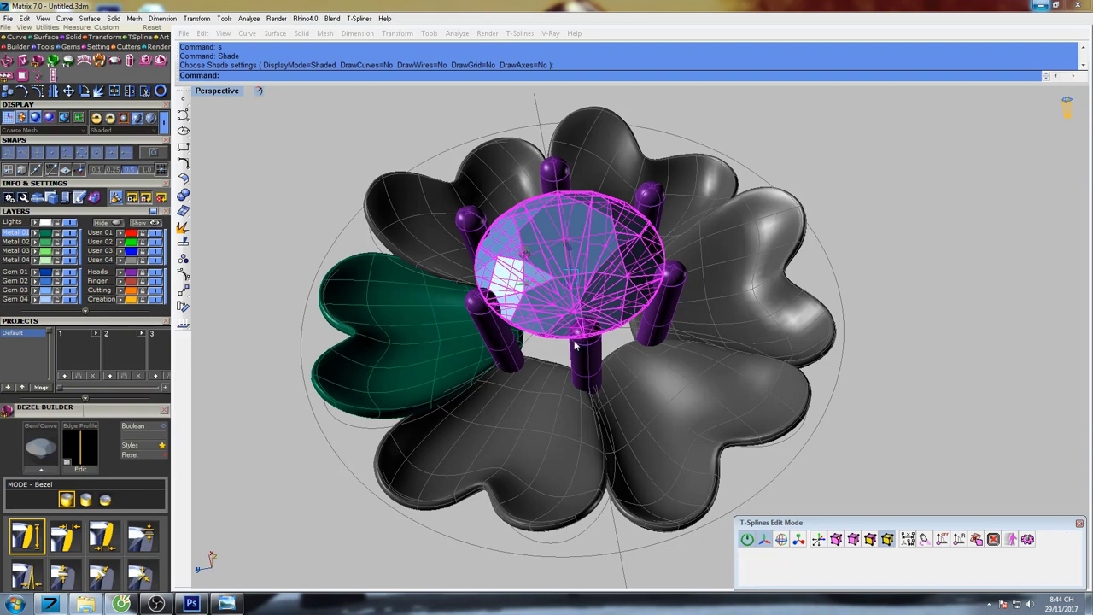
click(42, 453)
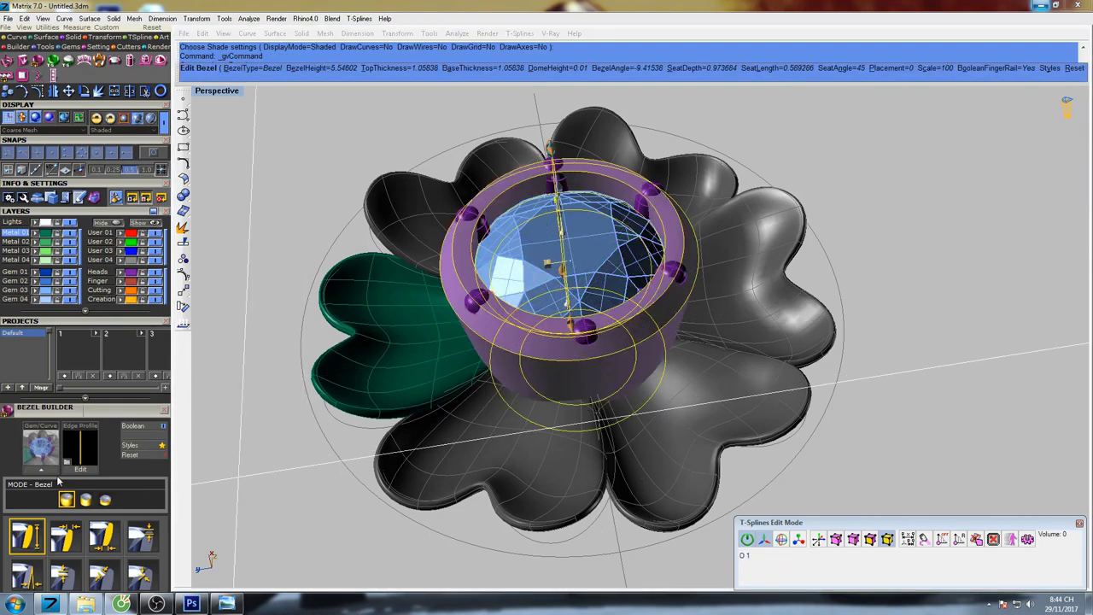
Set the bezel mode to Gallery Rail and assign the v601.cpt profile.
click(105, 501)
click(83, 449)
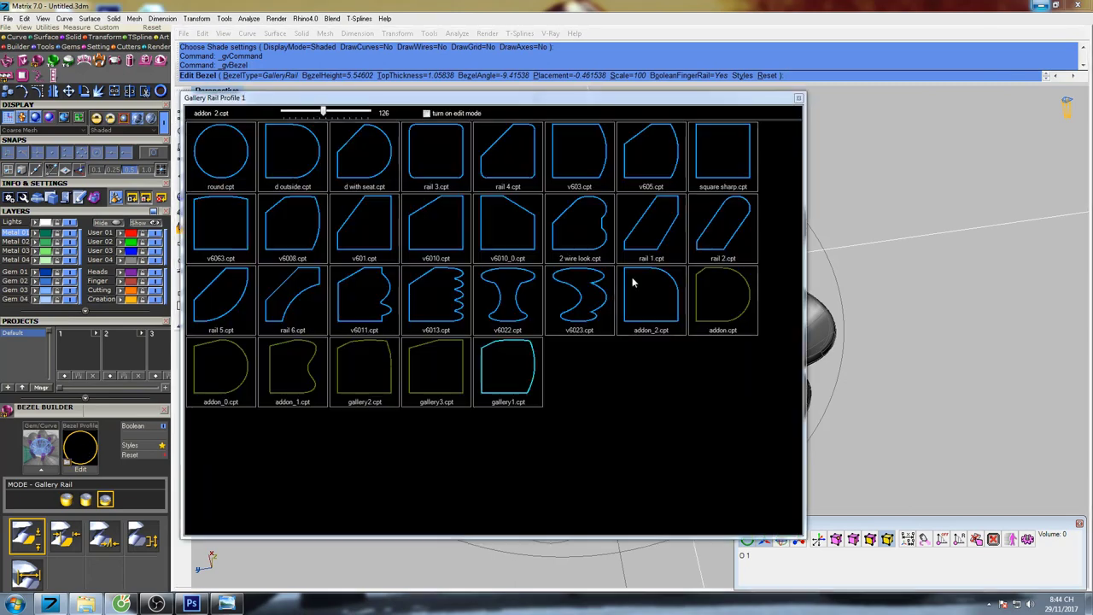
click(363, 235)
right_drag(589, 355, 619, 275)
scroll(619, 275, up, 5)
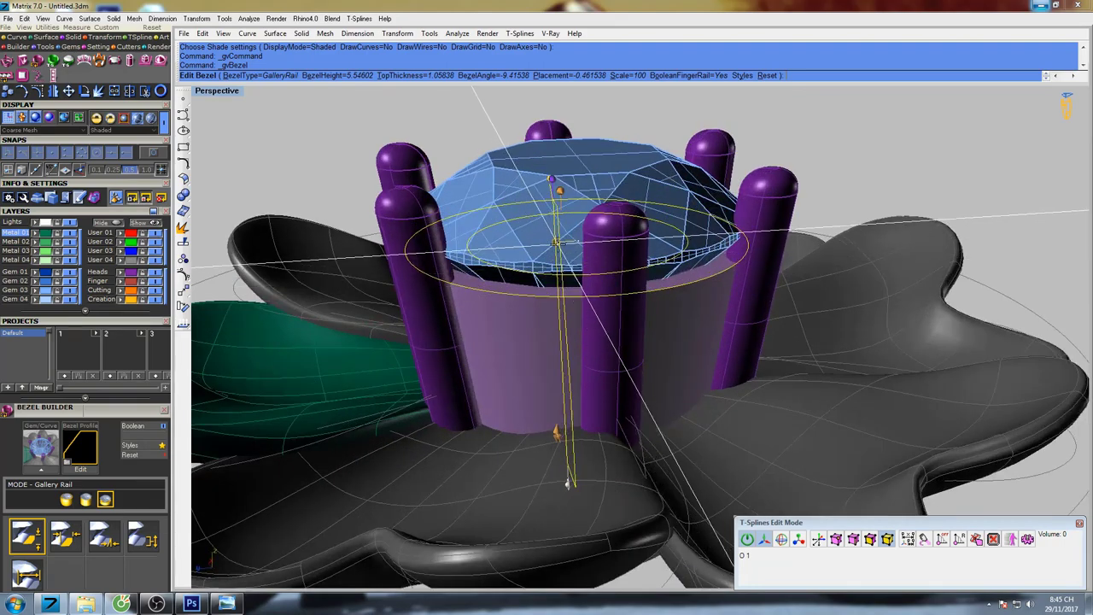
Lower the gallery rail toward the petal bases, to a placement of about -2.47.
mouse_move(556, 242)
drag(556, 242, 560, 333)
right_drag(671, 350, 610, 338)
drag(633, 320, 634, 332)
right_drag(805, 420, 608, 248)
scroll(598, 301, down, 6)
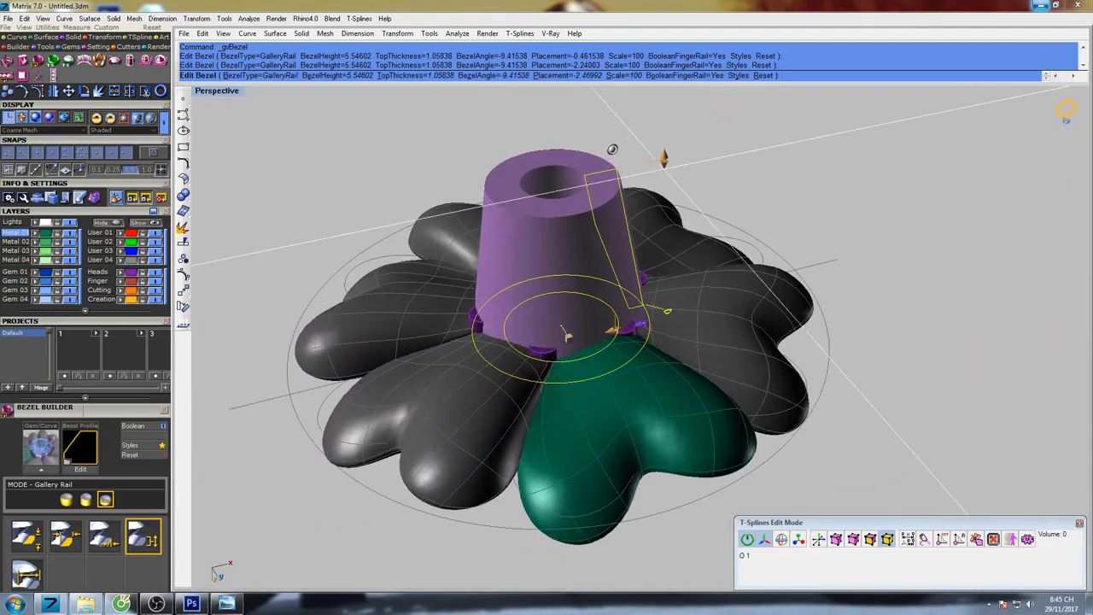
Reduce the gallery rail's height to about 1.28 and its top thickness to about 0.60.
drag(663, 159, 663, 269)
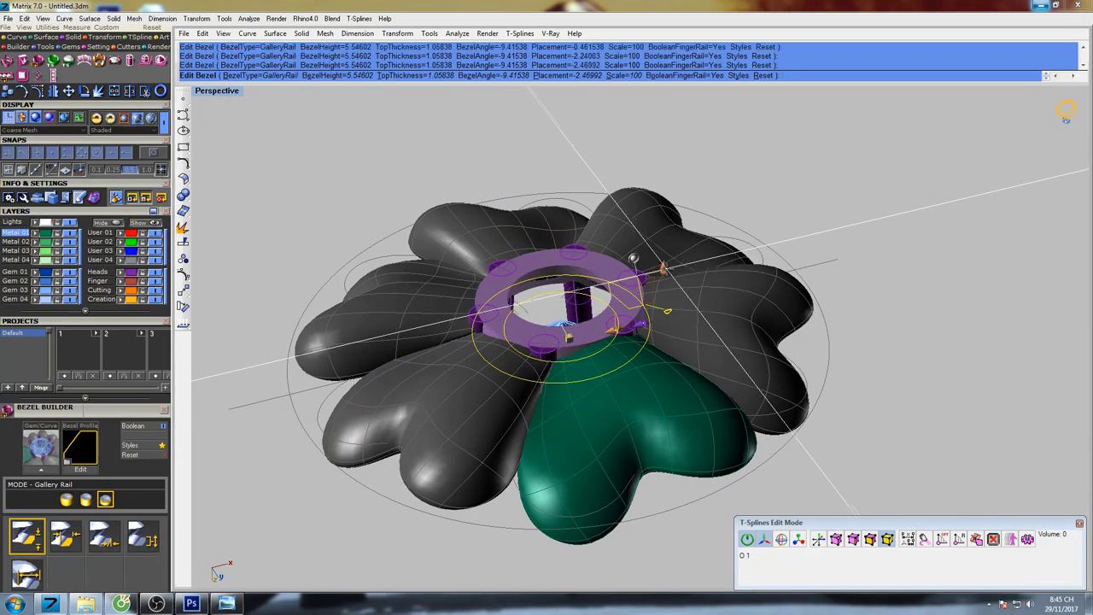
right_drag(654, 232, 711, 447)
scroll(629, 296, up, 4)
drag(609, 294, 664, 285)
right_drag(685, 395, 701, 368)
right_drag(712, 365, 732, 461)
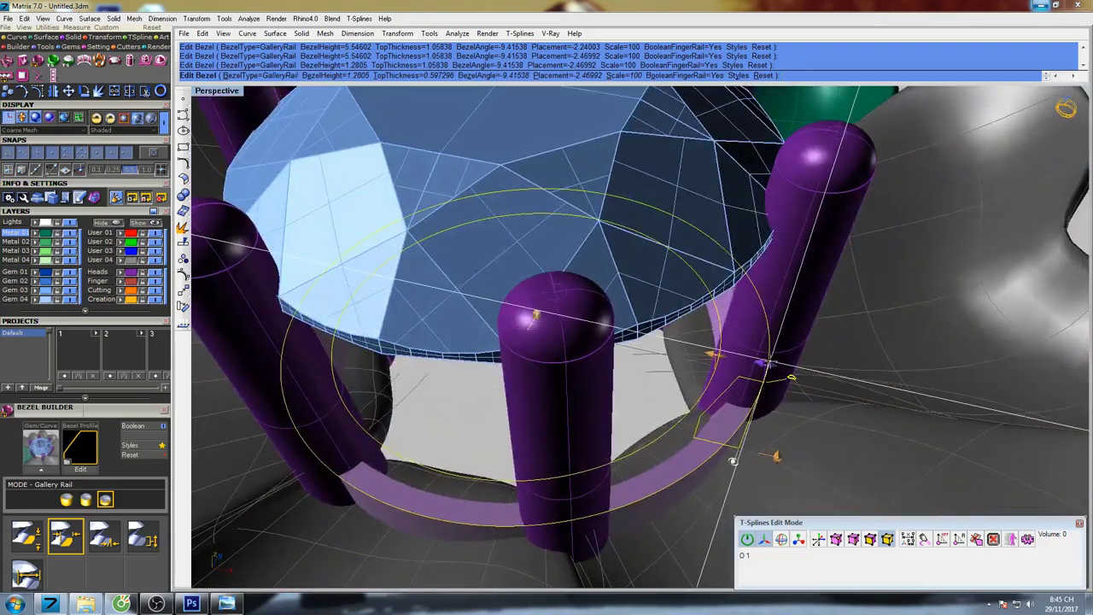
Scale the gallery rail to 95.74% and accept it.
drag(766, 365, 756, 362)
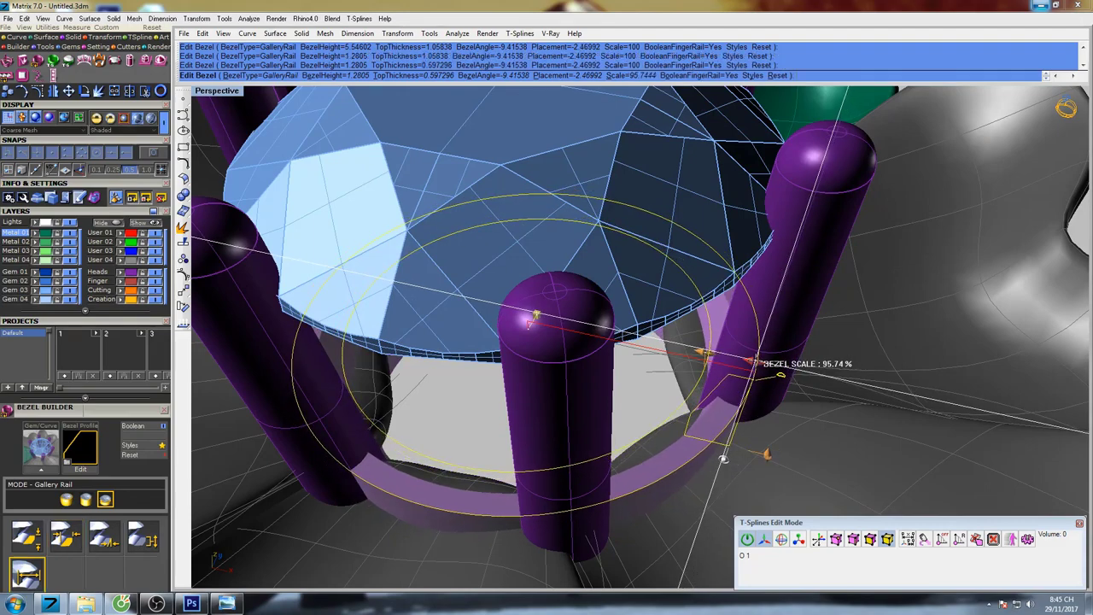
right_drag(826, 445, 677, 360)
scroll(738, 392, down, 5)
right_click(660, 231)
right_drag(653, 254, 629, 450)
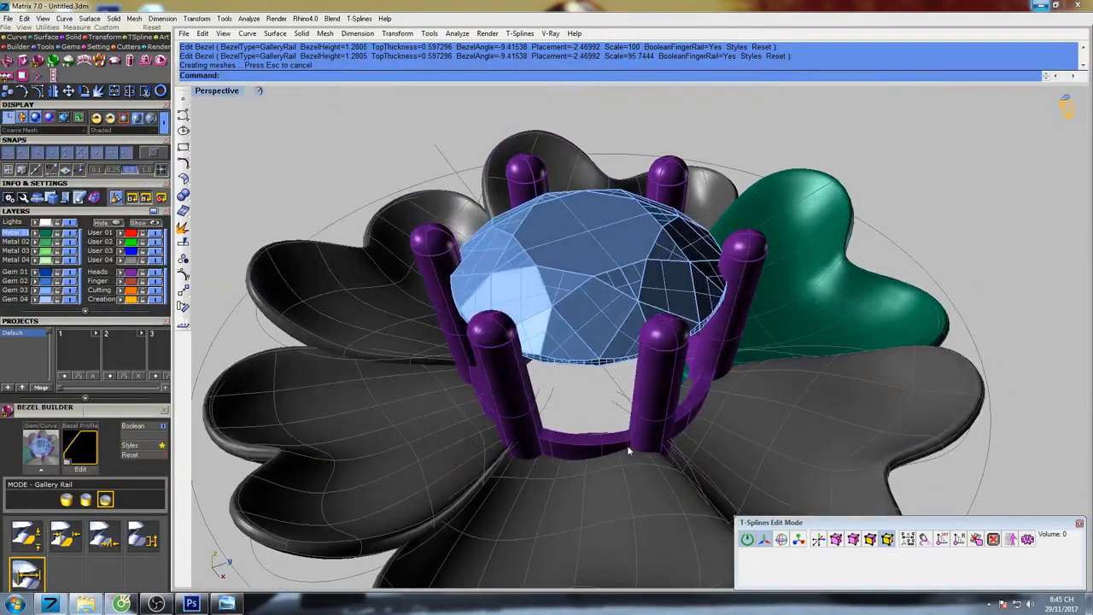
Examine the flower with its gallery rail shaded in the perspective and top views.
mouse_move(639, 407)
shift+right_down()
mouse_move(608, 366)
mouse_move(629, 409)
shift+right_up()
scroll(608, 367, down, 5)
text(s)
key(Return)
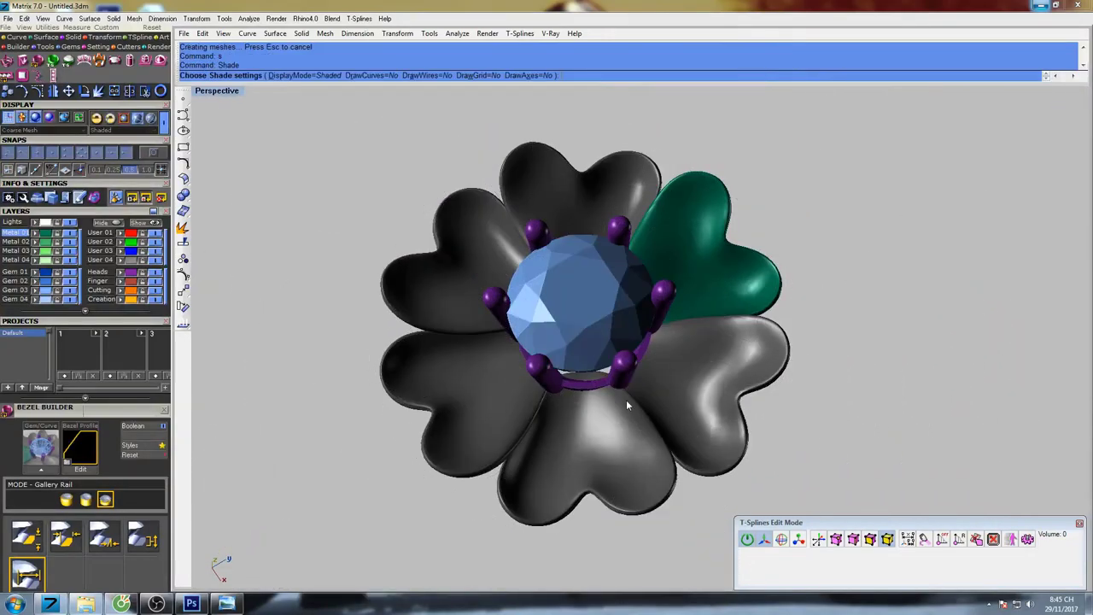
key(ctrl+F1)
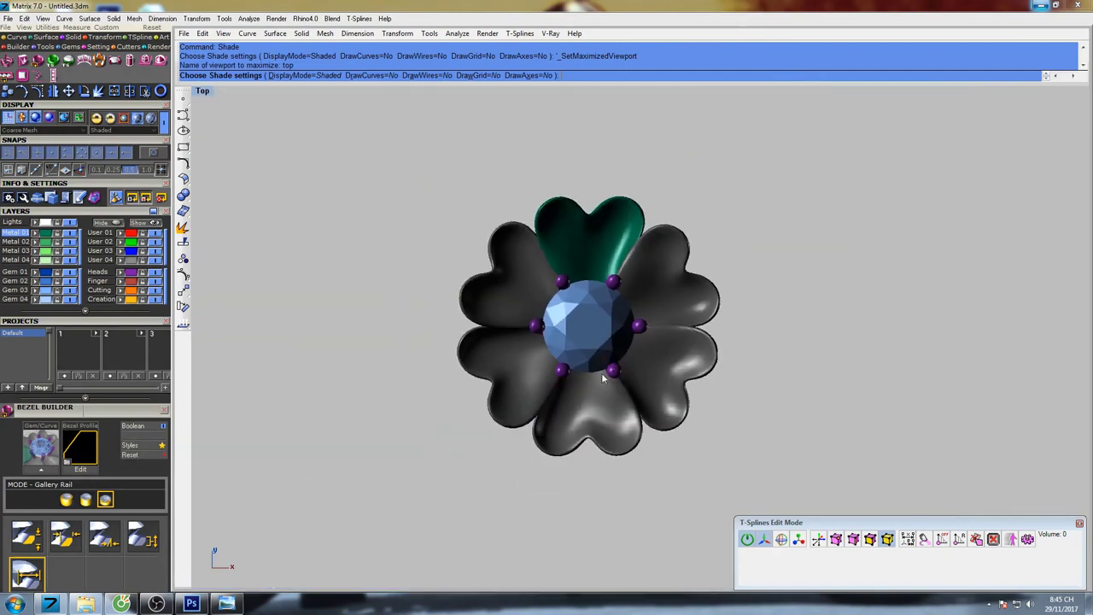
right_drag(630, 350, 594, 337)
key(Escape)
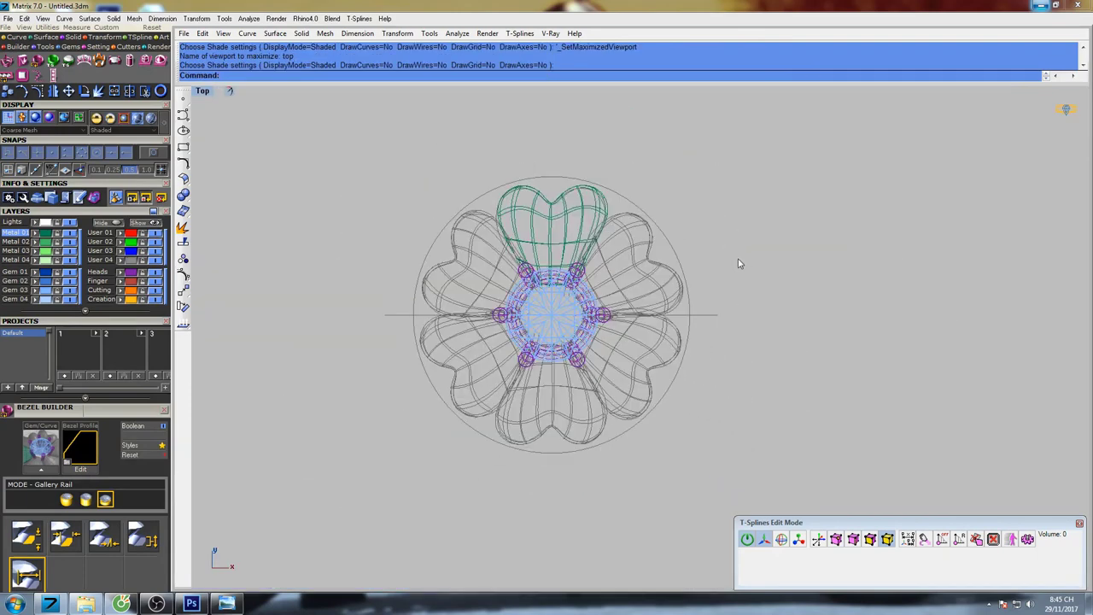
Examine the jewel shaded in the front and perspective views of the four-view layout.
double_click(202, 91)
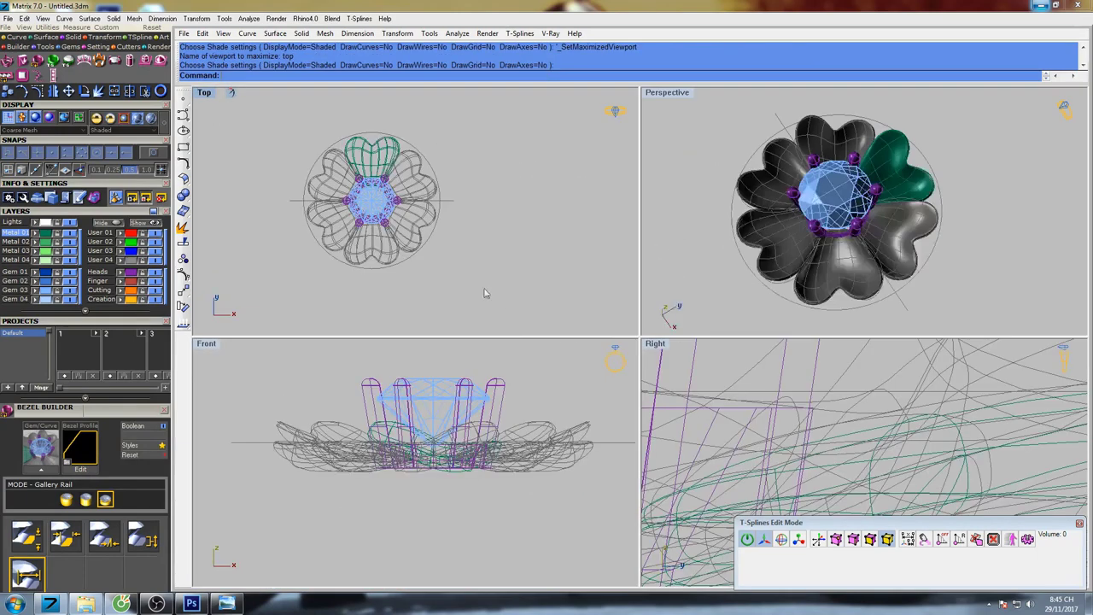
right_drag(496, 262, 535, 258)
mouse_move(507, 431)
right_down()
mouse_move(461, 406)
mouse_move(514, 412)
right_up()
scroll(486, 410, down, 6)
text(s)
key(Return)
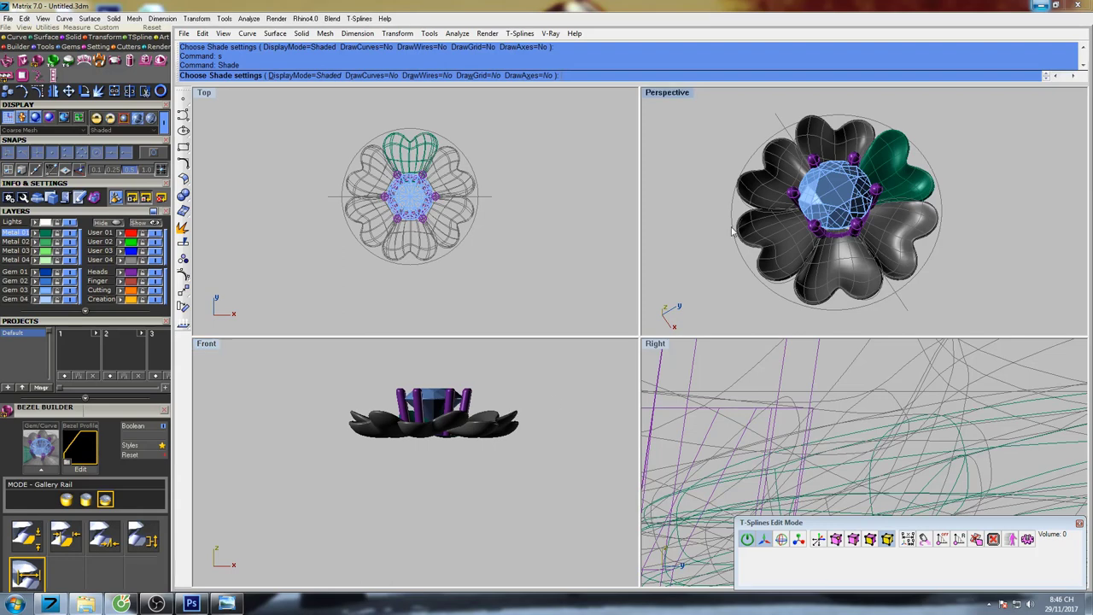
double_click(671, 96)
scroll(645, 282, down, 6)
right_drag(656, 306, 770, 310)
double_click(220, 94)
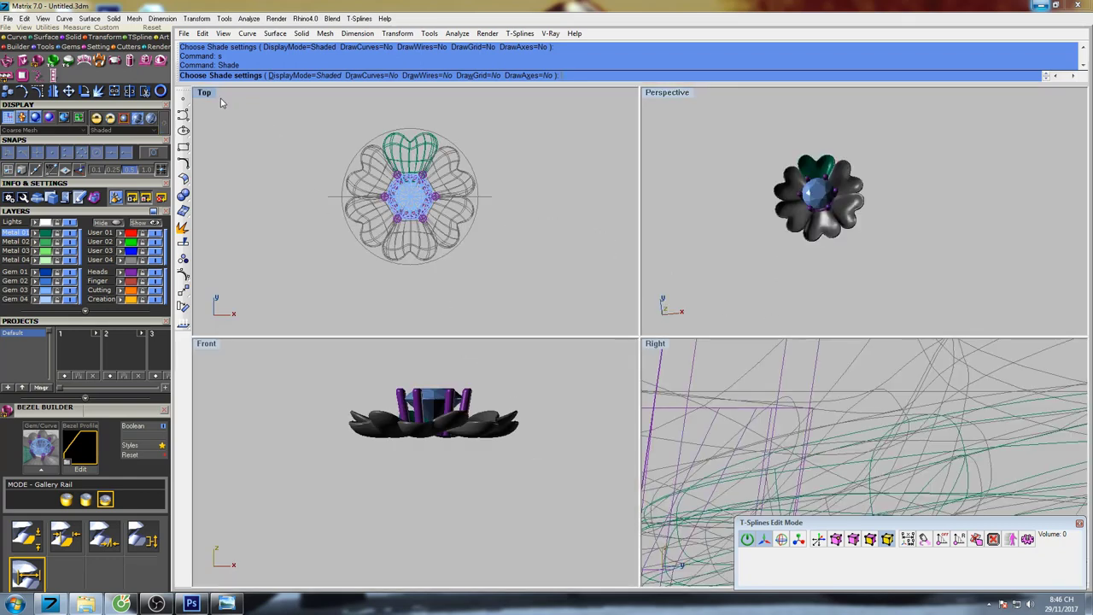
Examine the petal proportions and spacing around the gem in the maximized shaded top view.
double_click(210, 94)
right_drag(625, 289, 567, 269)
text(s)
key(Return)
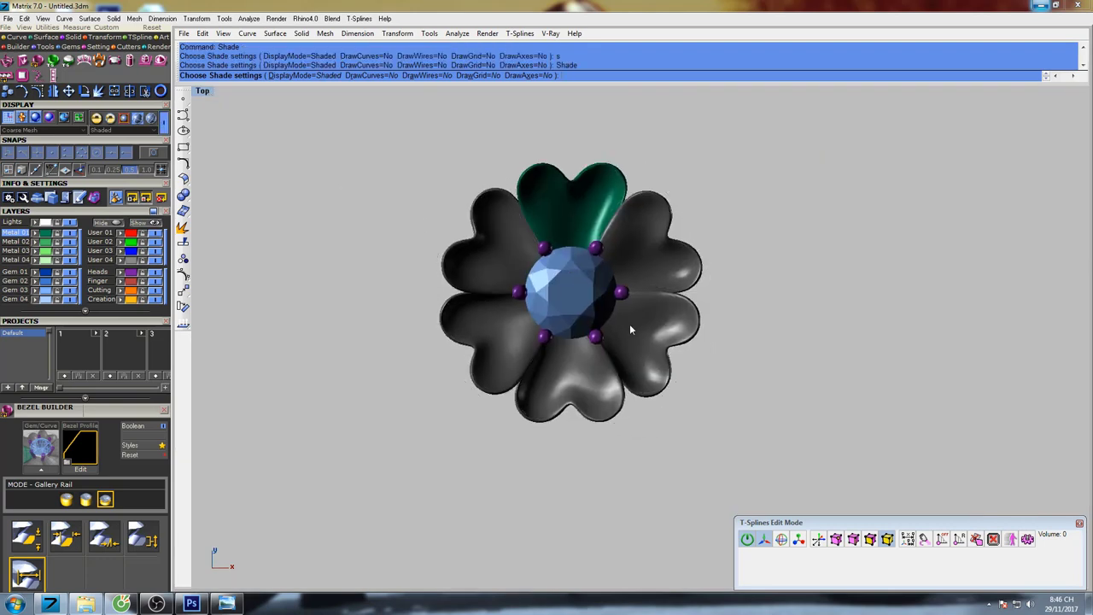
right_drag(629, 323, 603, 313)
scroll(633, 276, down, 3)
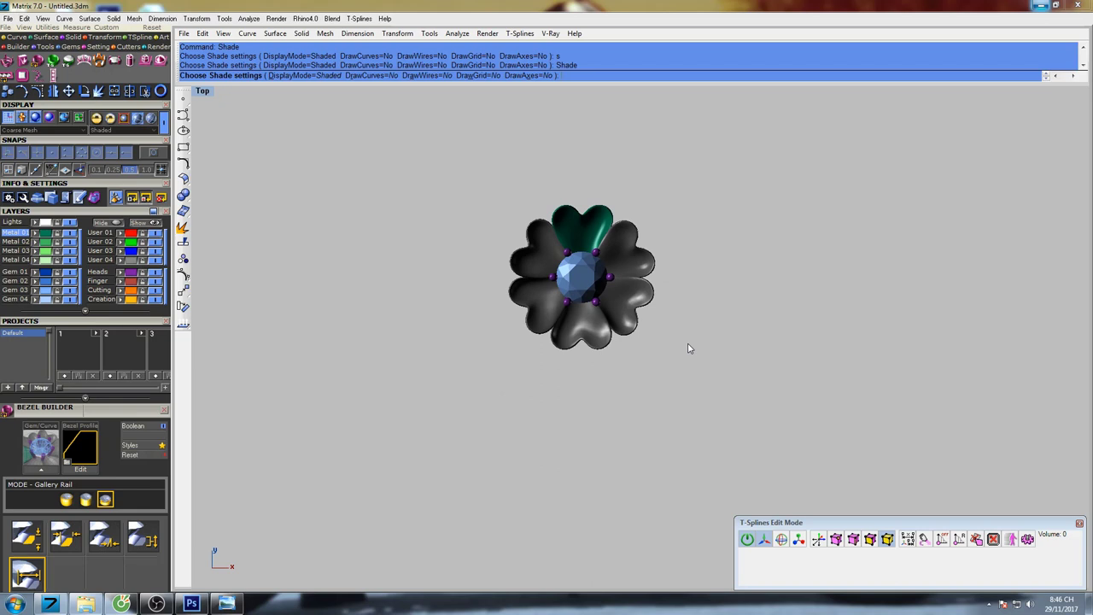
scroll(569, 254, up, 10)
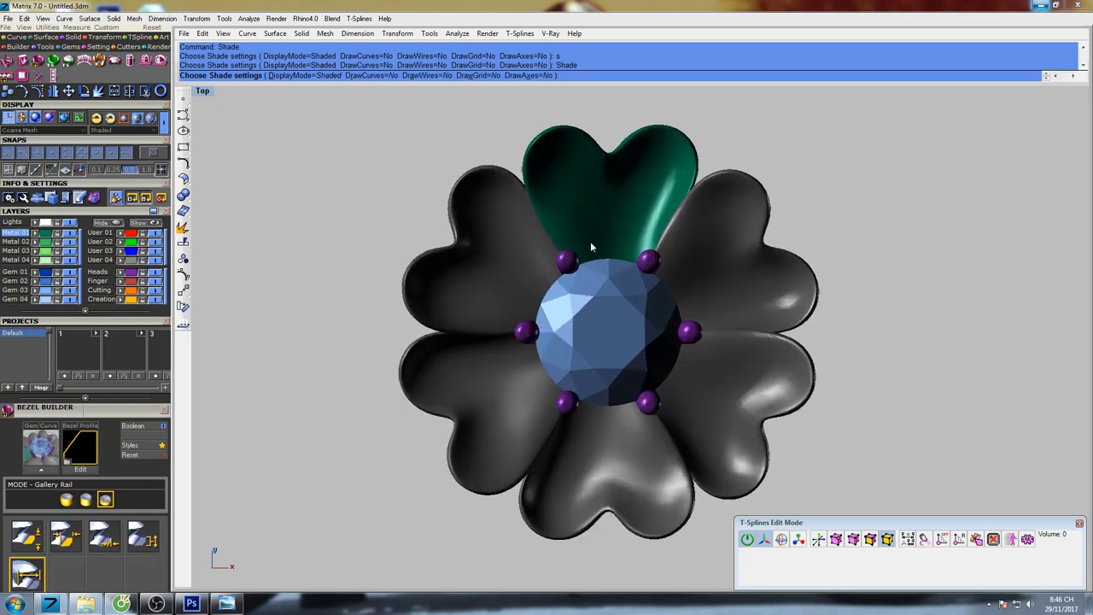
right_drag(609, 228, 589, 267)
key(Escape)
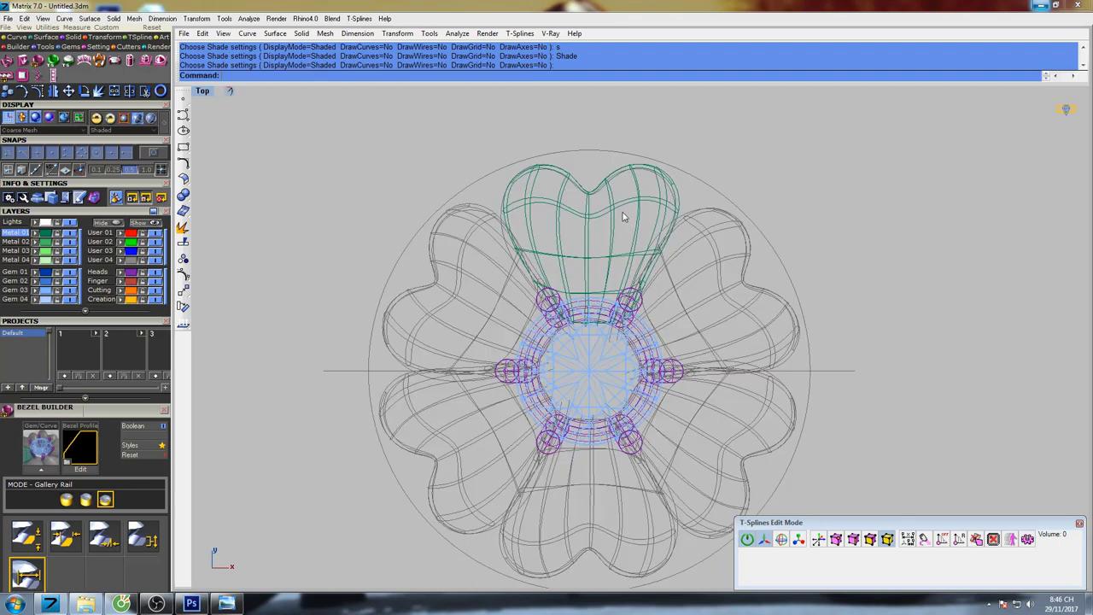
Scale the green master petal down slightly about the origin 0 with Scale2D in the top view.
click(622, 215)
right_drag(666, 300, 607, 267)
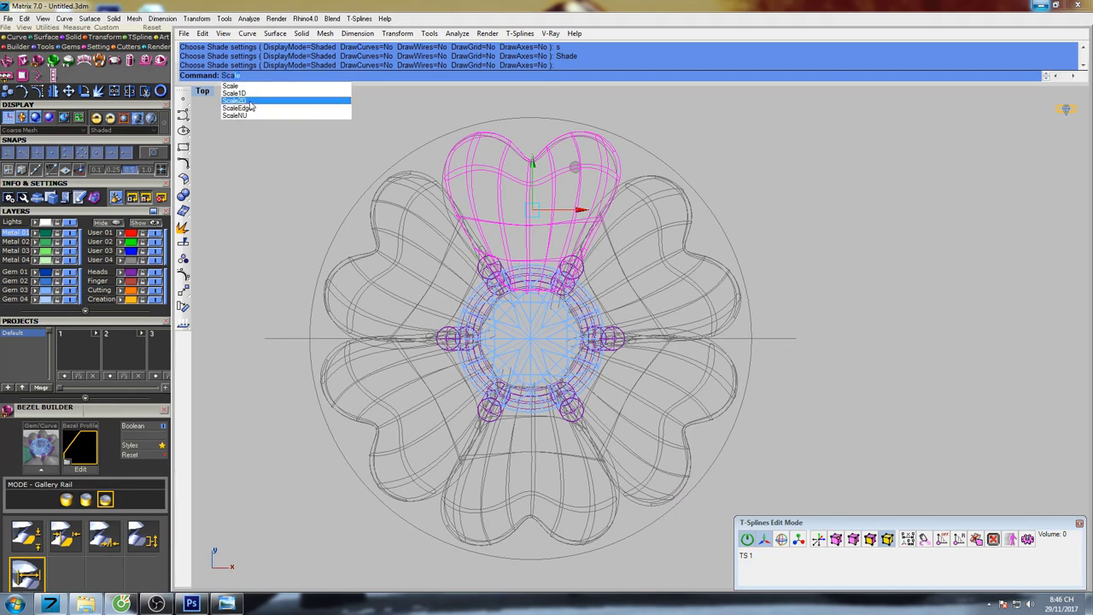
click(260, 101)
text(0)
key(Return)
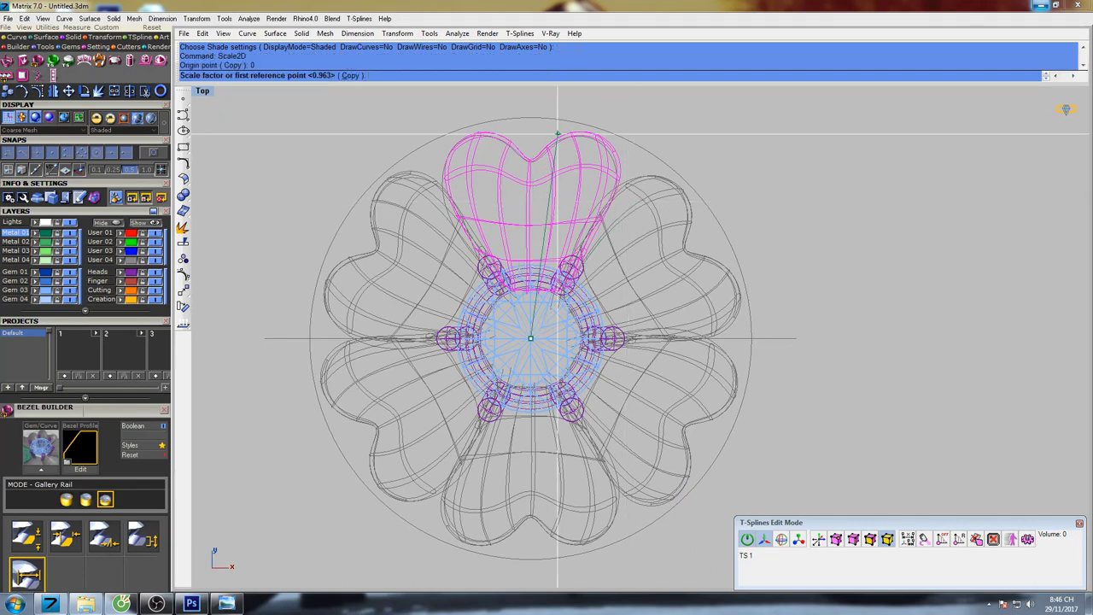
click(531, 98)
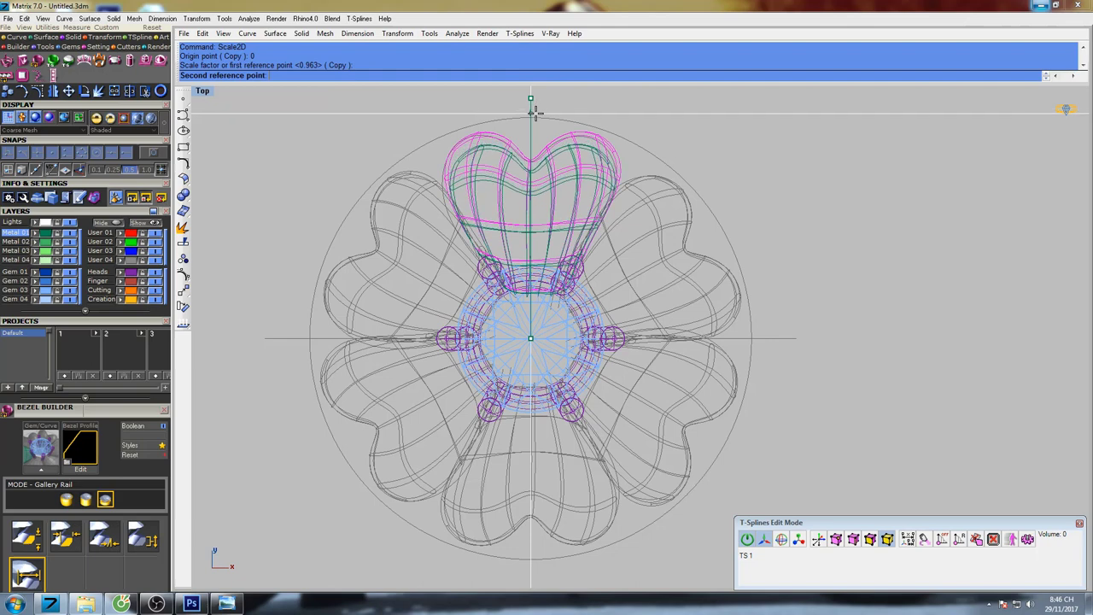
click(537, 119)
right_drag(577, 178, 595, 180)
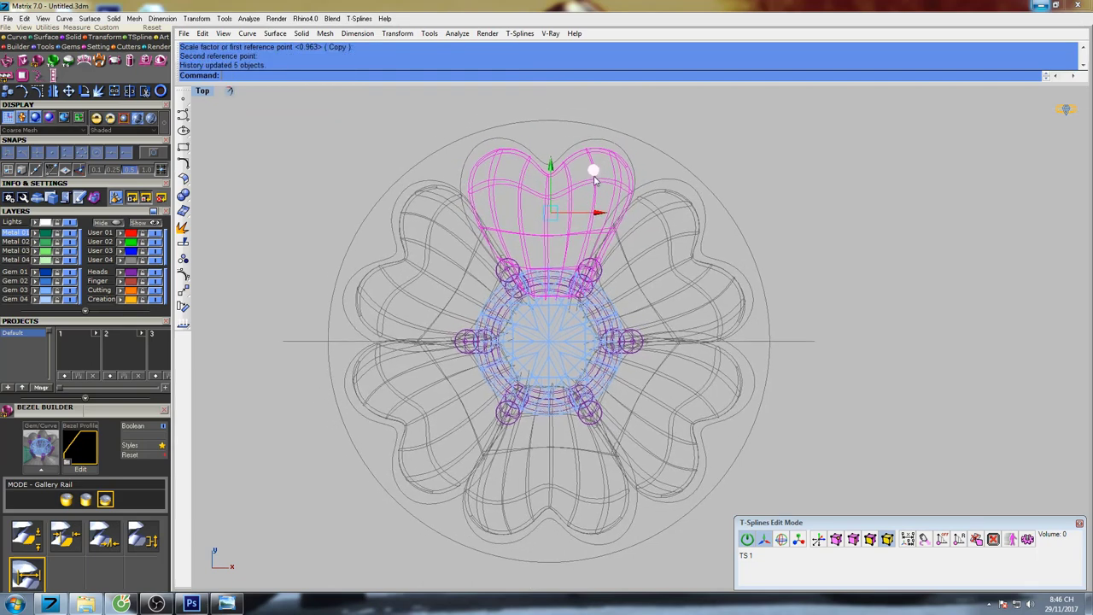
key(Escape)
Examine the reduced petals and the prong setting shaded in the top and perspective views.
mouse_move(650, 223)
right_down()
mouse_move(618, 216)
mouse_move(626, 239)
right_up()
text(s)
key(Return)
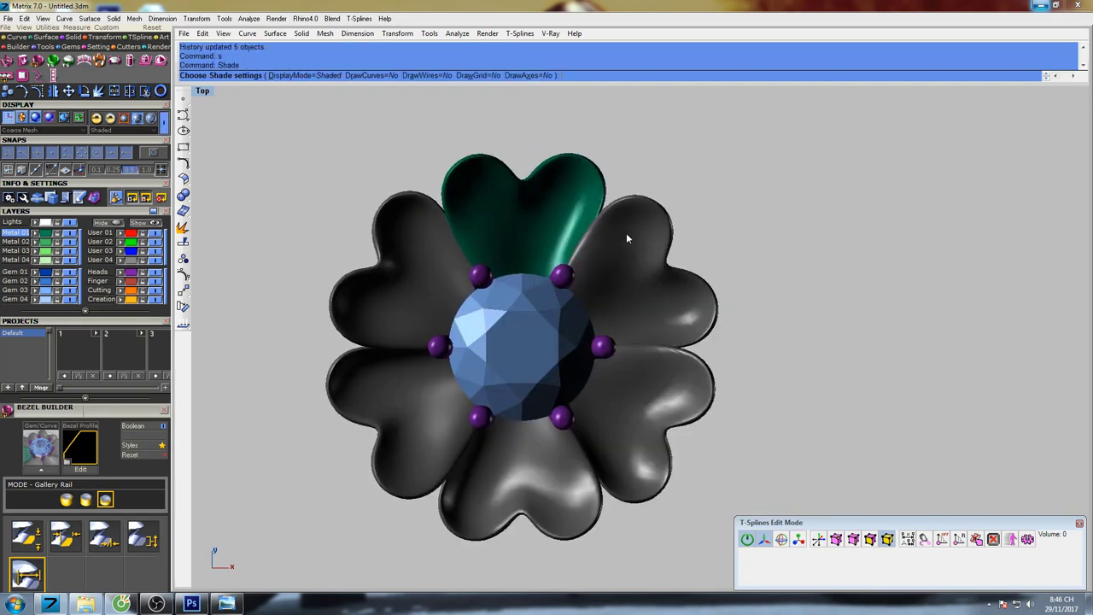
scroll(626, 239, down, 3)
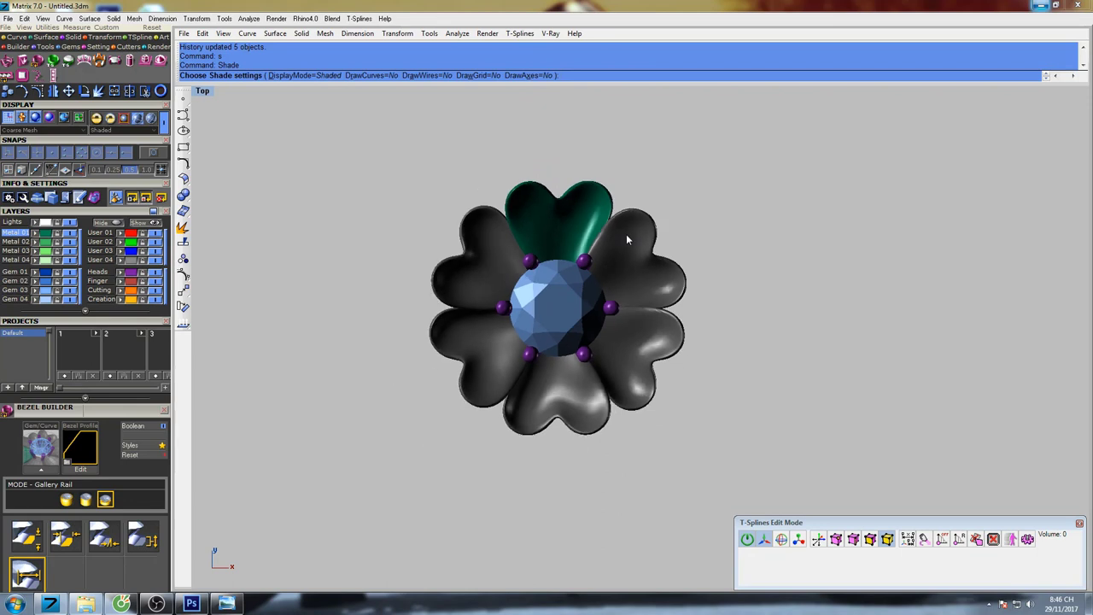
key(ctrl+F4)
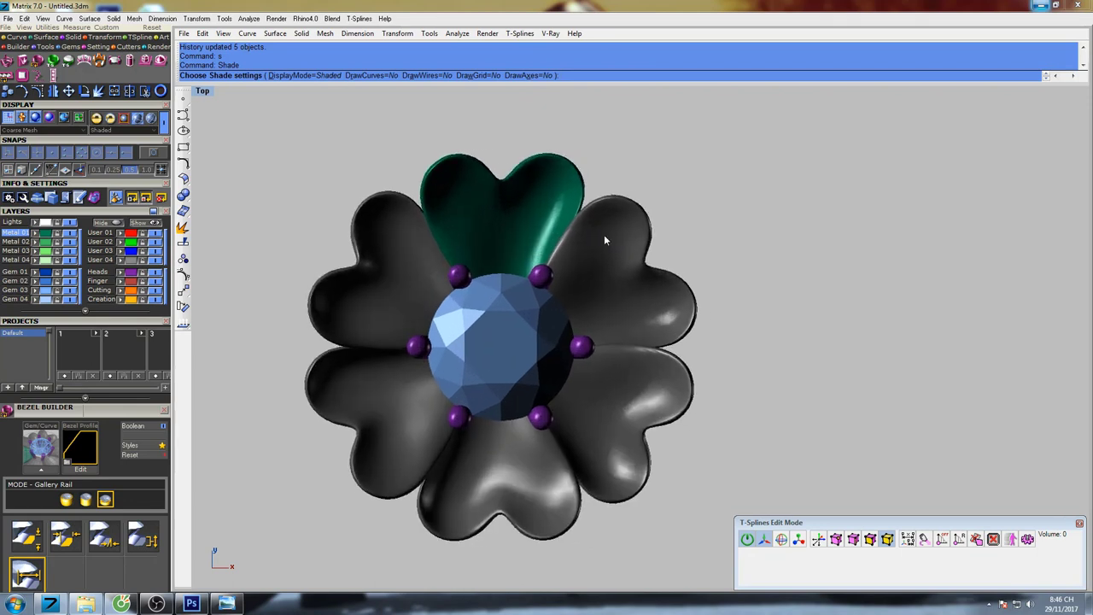
right_drag(669, 291, 658, 275)
scroll(545, 328, up, 8)
right_drag(544, 328, 617, 320)
scroll(498, 318, up, 8)
right_drag(498, 318, 636, 302)
scroll(656, 338, down, 6)
key(Escape)
Divide the gallery rail along its creases with DivideAlongCreases.
scroll(622, 320, up, 6)
click(674, 304)
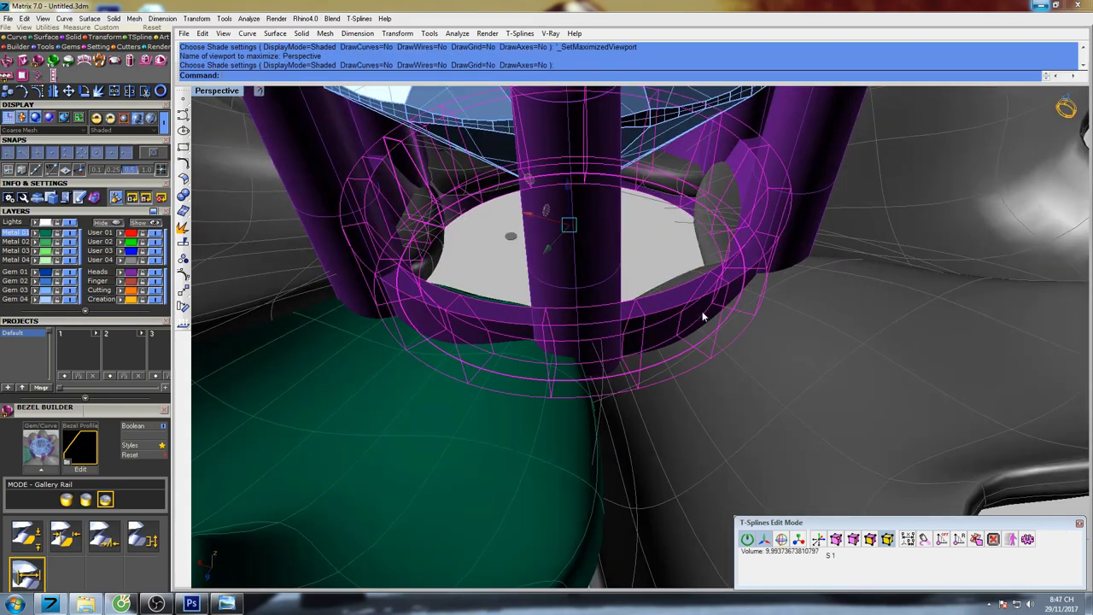
right_drag(703, 314, 629, 310)
text(DC)
key(Return)
click(602, 234)
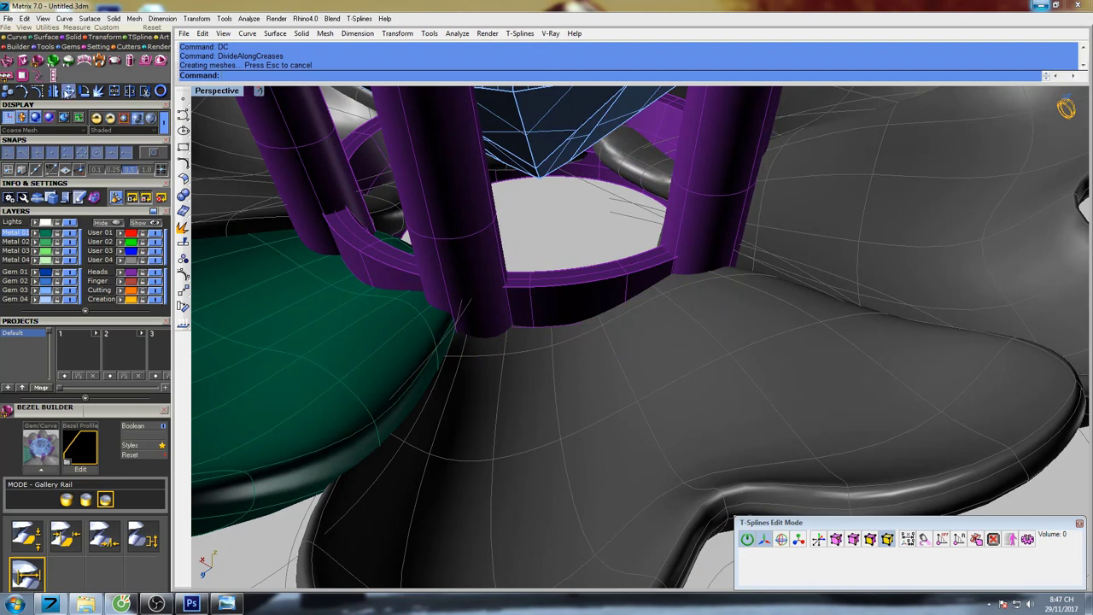
Extract a copy of the gallery rail's outer side surface with ExtractSrf.
click(75, 39)
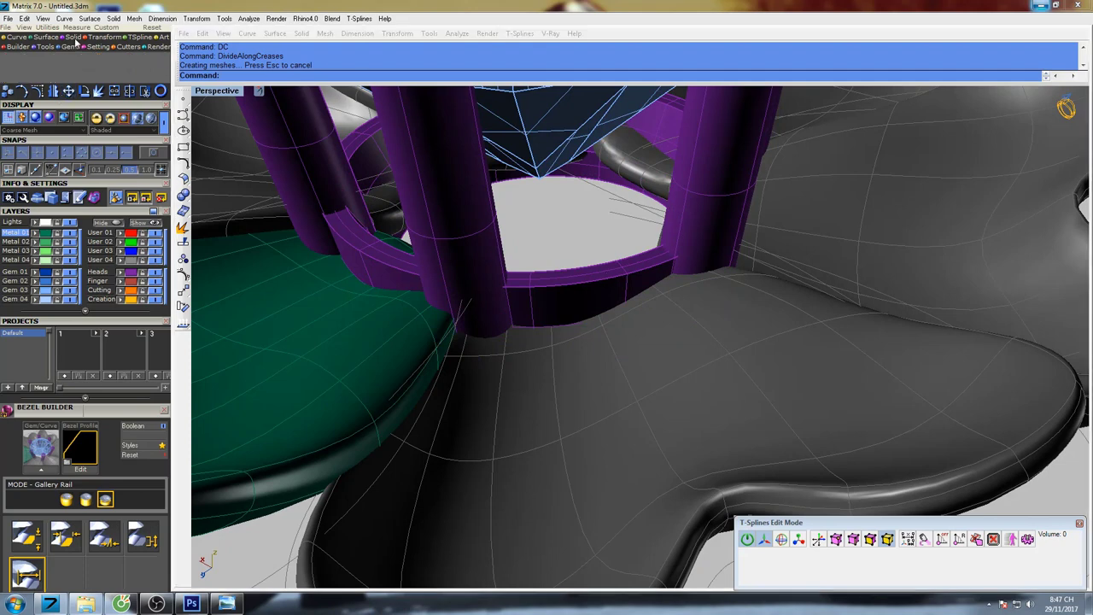
click(87, 65)
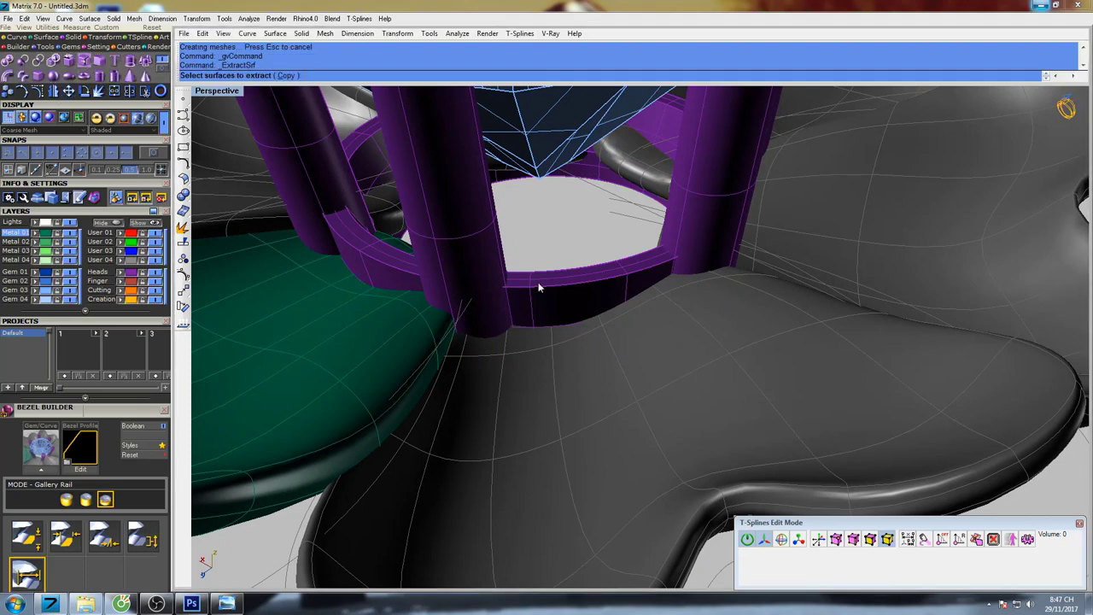
click(598, 313)
right_drag(646, 335, 595, 326)
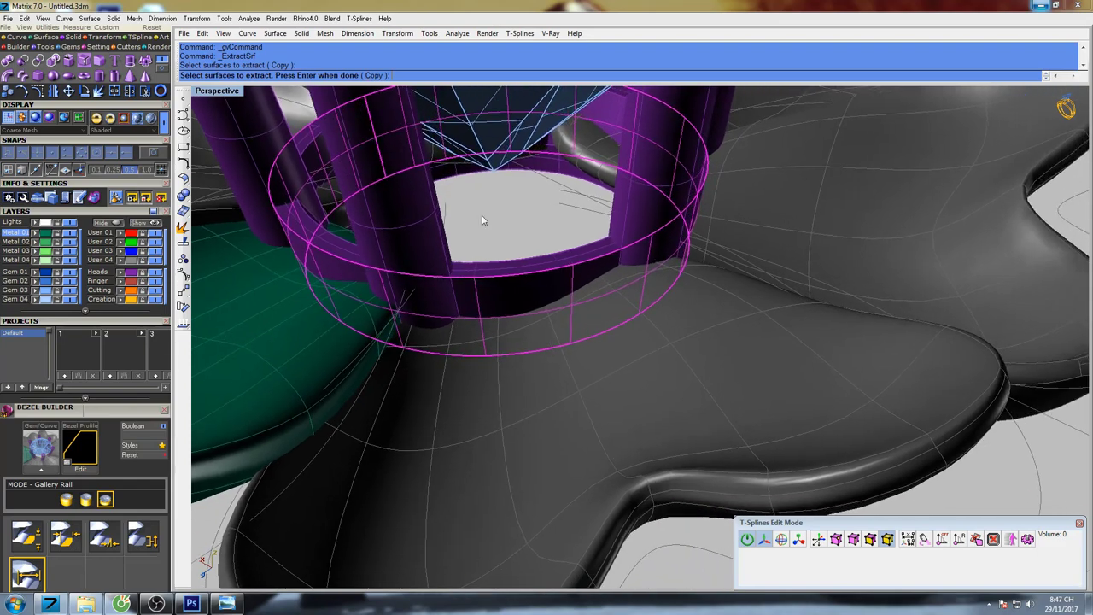
click(373, 77)
shift+right_drag(632, 288, 607, 300)
right_click(612, 271)
click(540, 255)
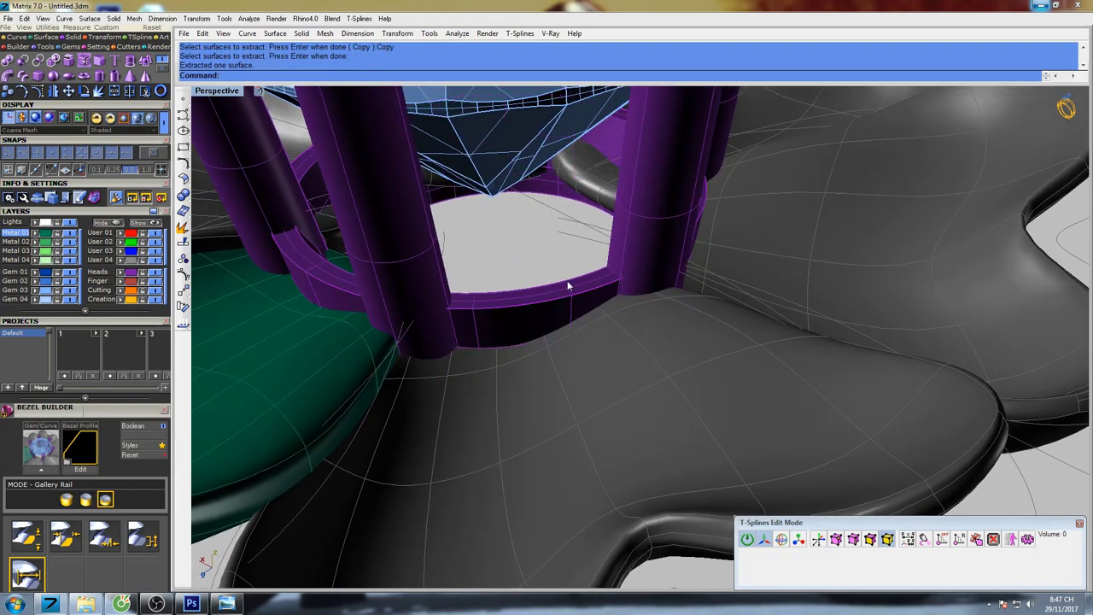
Extend both circular edges of the extracted band surface by a factor of 0.3 with ExtendSrf.
mouse_move(561, 298)
right_down()
mouse_move(549, 302)
mouse_move(563, 304)
right_up()
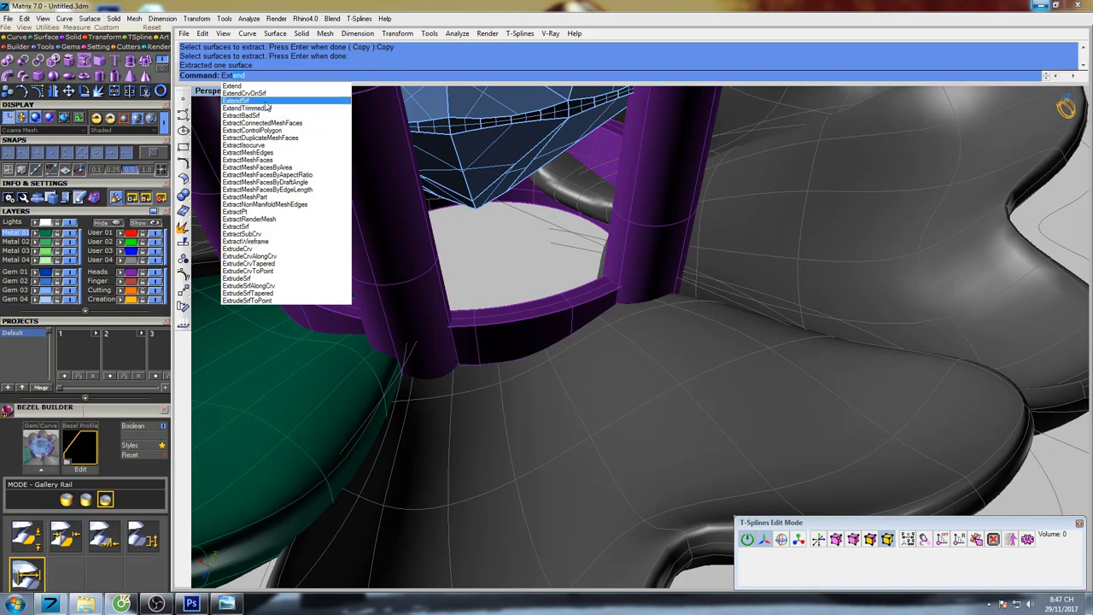
click(264, 101)
click(575, 305)
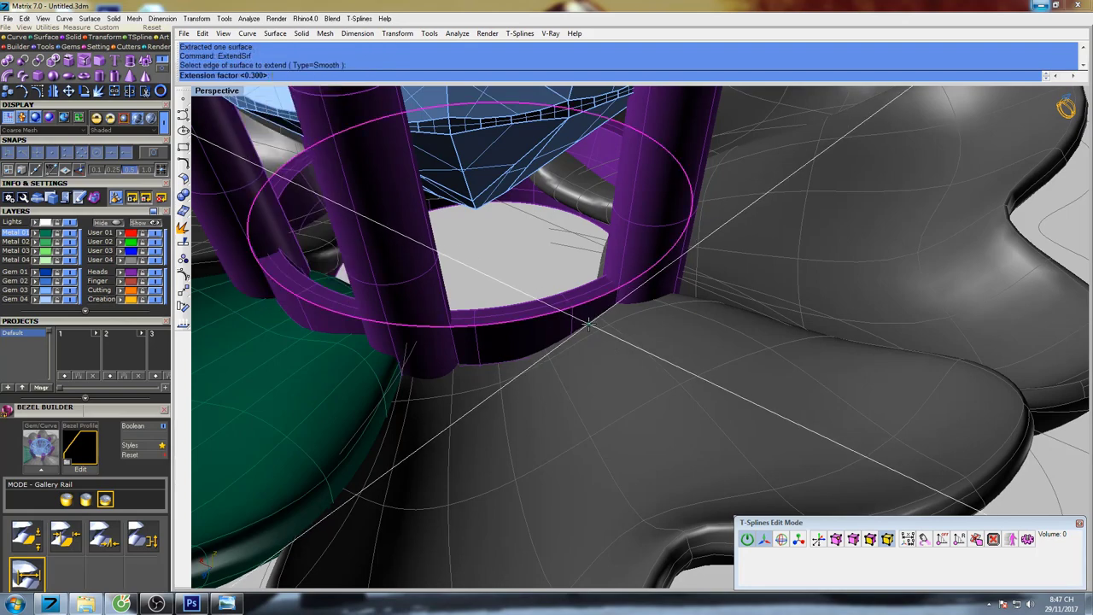
right_click(592, 325)
right_drag(611, 390, 581, 248)
right_click(565, 231)
click(562, 217)
right_click(583, 239)
Offset the extended band surface inward by 0.2 with OffsetSrf and delete the original surface.
click(570, 300)
shift+right_drag(564, 328, 571, 212)
shift+right_drag(487, 218, 541, 212)
scroll(534, 270, up, 4)
right_drag(531, 270, 504, 278)
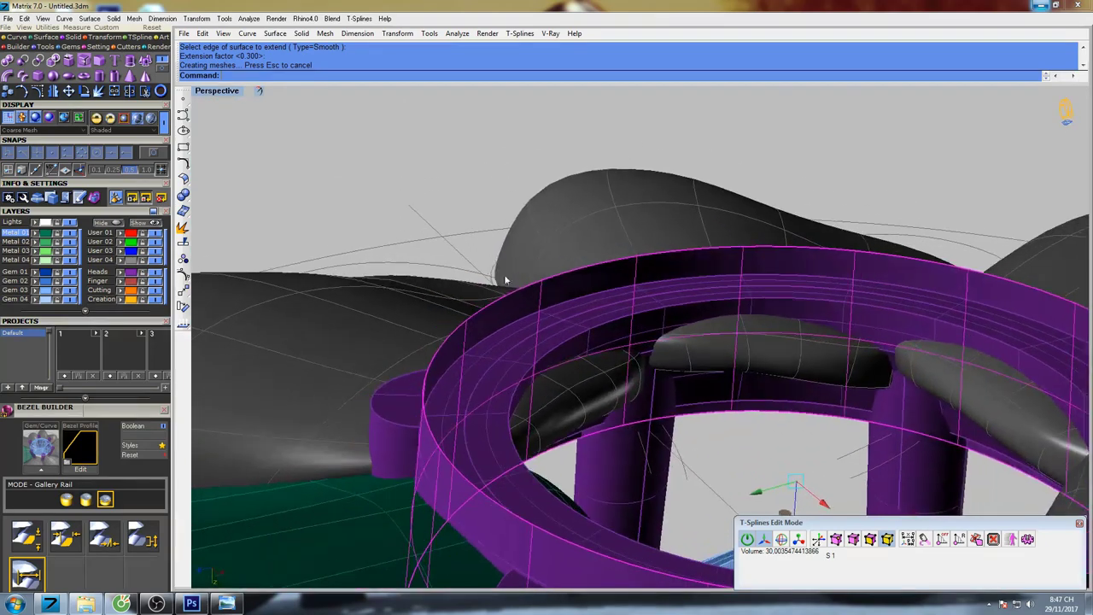
shift+right_drag(544, 317, 505, 253)
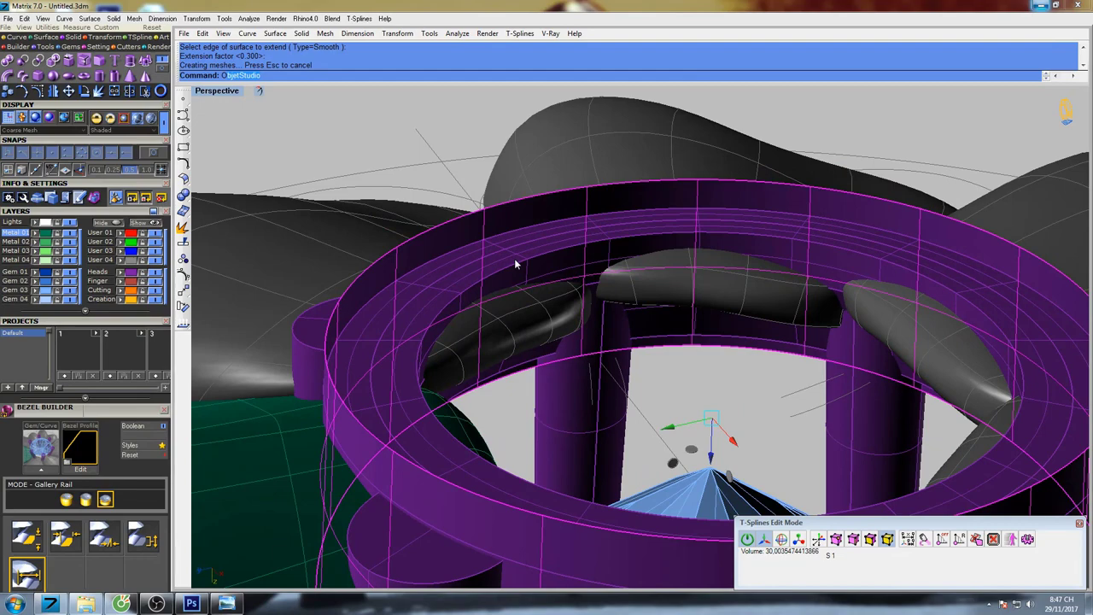
text(f)
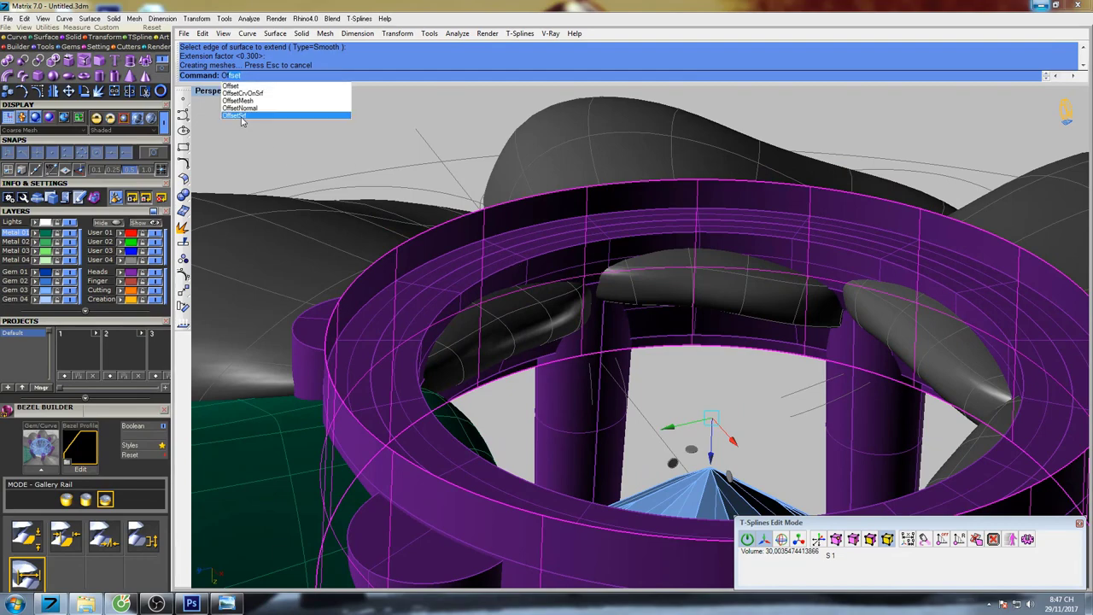
click(241, 118)
right_drag(480, 224, 576, 237)
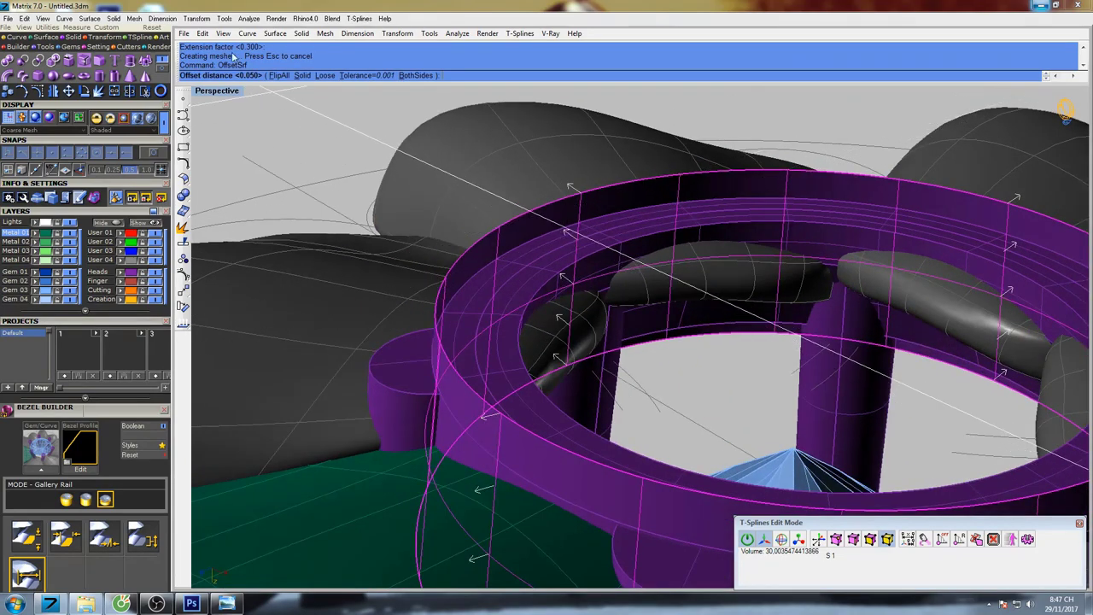
click(277, 75)
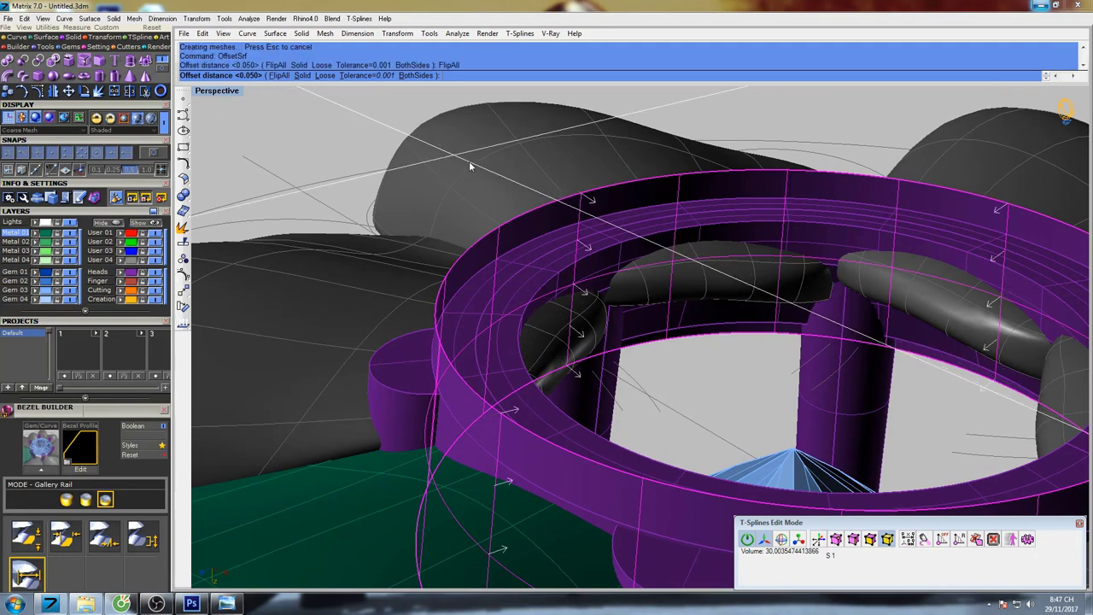
shift+right_drag(622, 223, 587, 208)
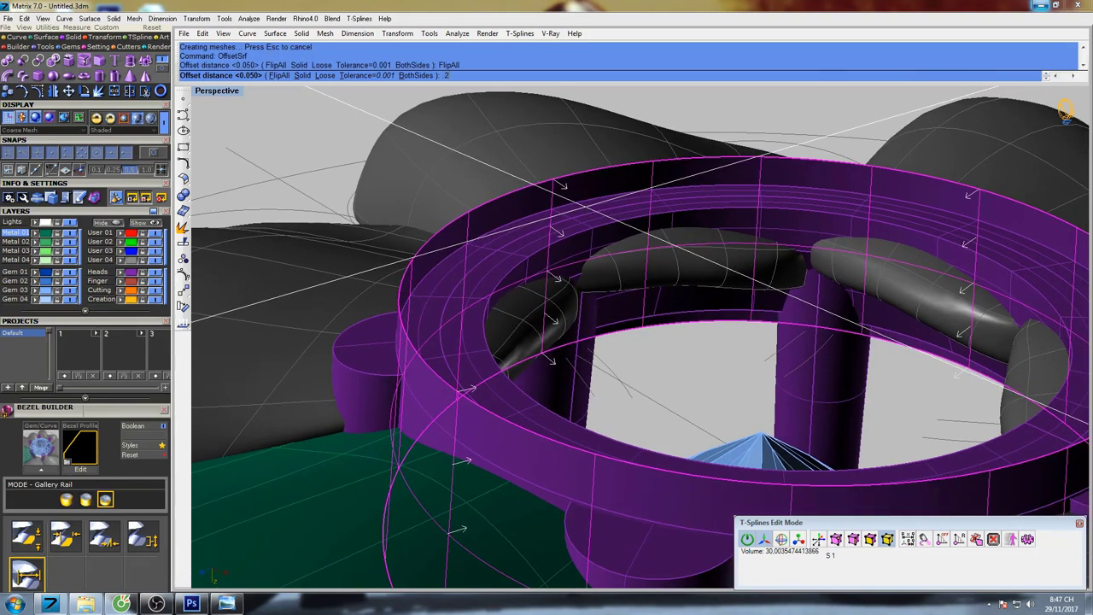
text(2)
key(Return)
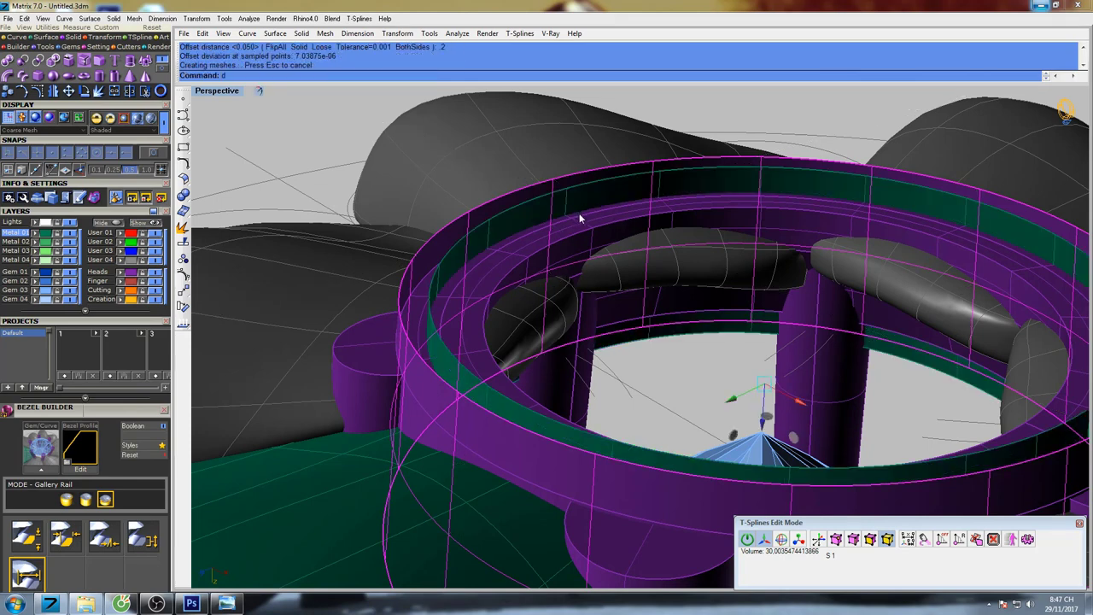
text(d: Delete)
key(Return)
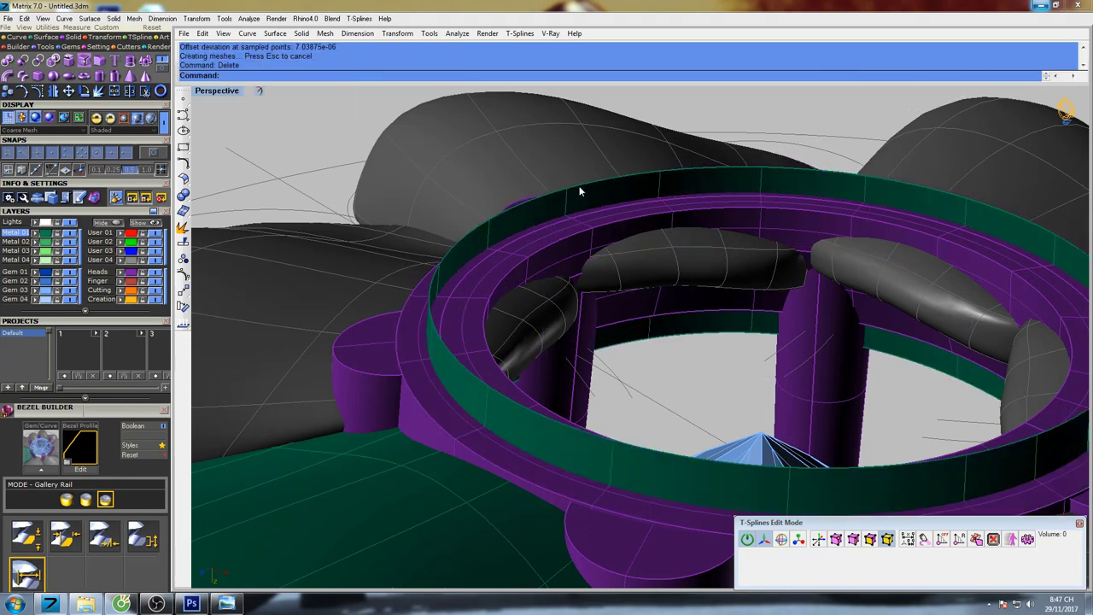
Check the surface direction of the offset band inside the gallery rail.
click(579, 186)
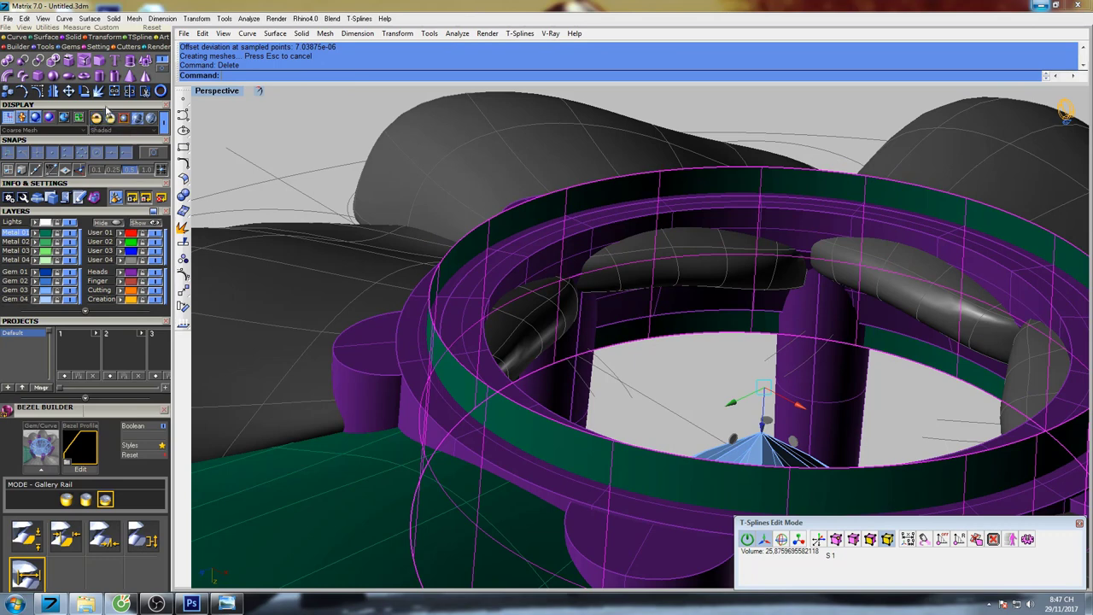
drag(106, 108, 107, 235)
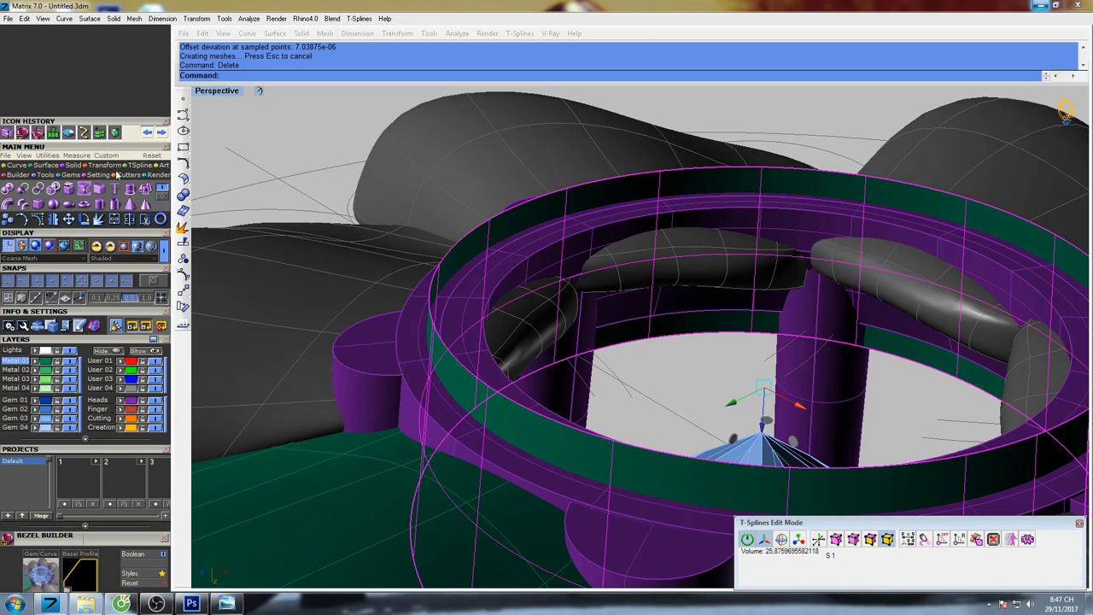
click(47, 156)
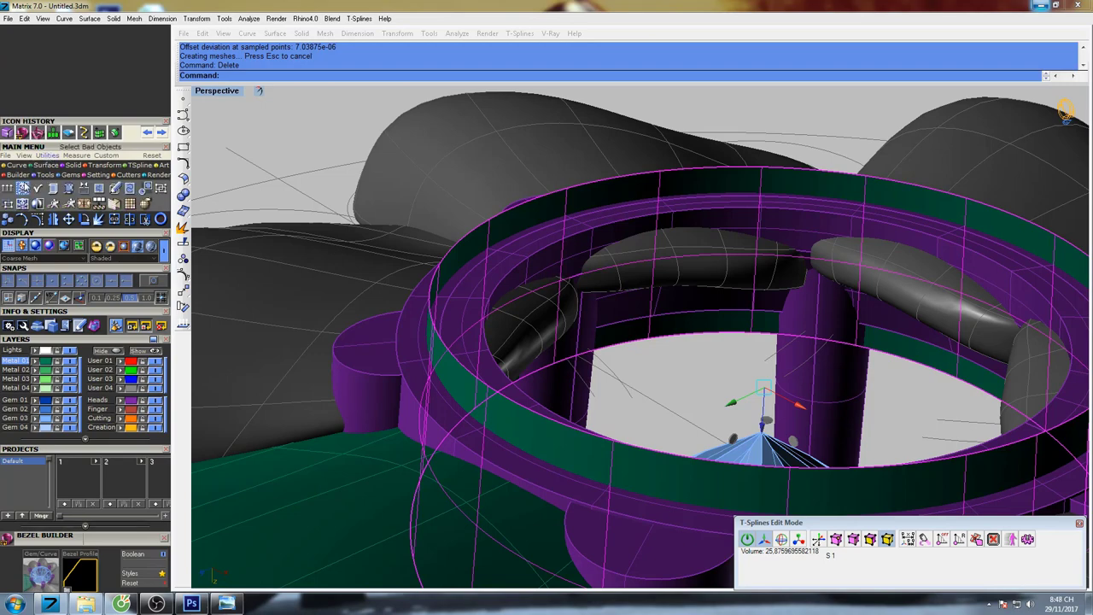
click(8, 187)
right_drag(640, 246, 625, 288)
right_click(568, 188)
Examine the flower's petals from below and the whole jewel shaded in the maximized top view.
scroll(658, 233, down, 14)
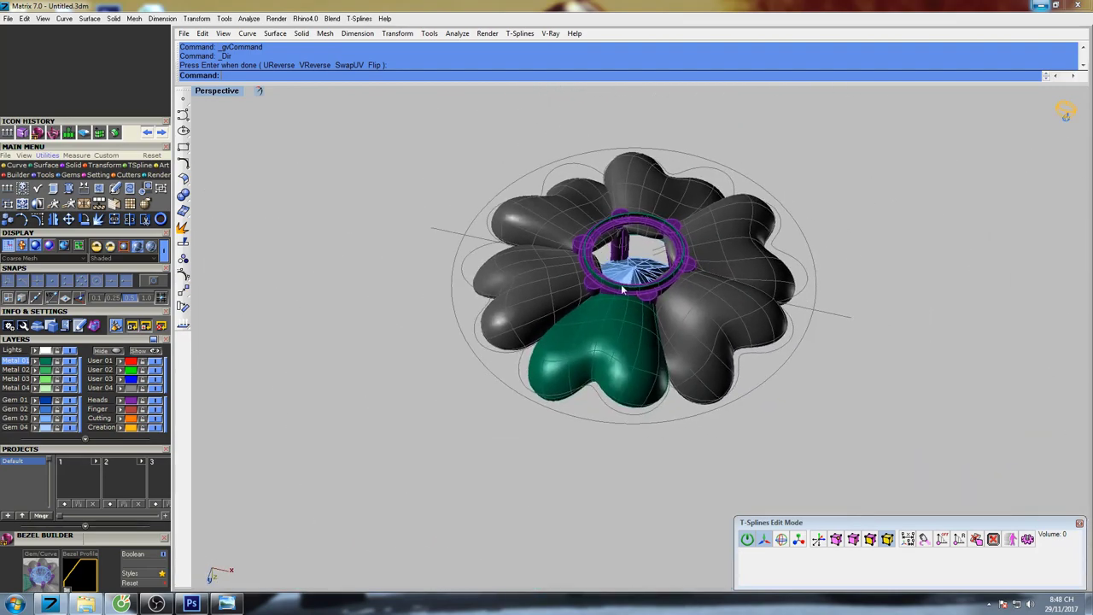
click(624, 342)
click(670, 369)
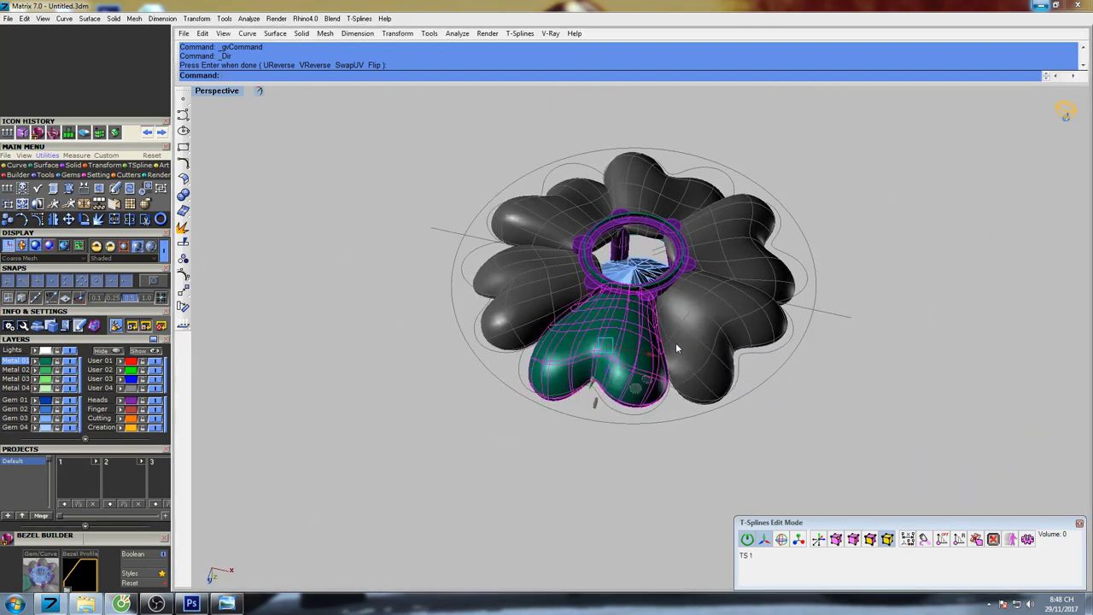
shift+right_drag(676, 343, 640, 340)
click(750, 361)
right_drag(654, 222, 668, 382)
key(ctrl+F1)
mouse_move(598, 318)
right_down()
mouse_move(588, 278)
mouse_move(614, 285)
right_up()
text(s)
key(Return)
scroll(615, 285, down, 6)
scroll(615, 290, down, 3)
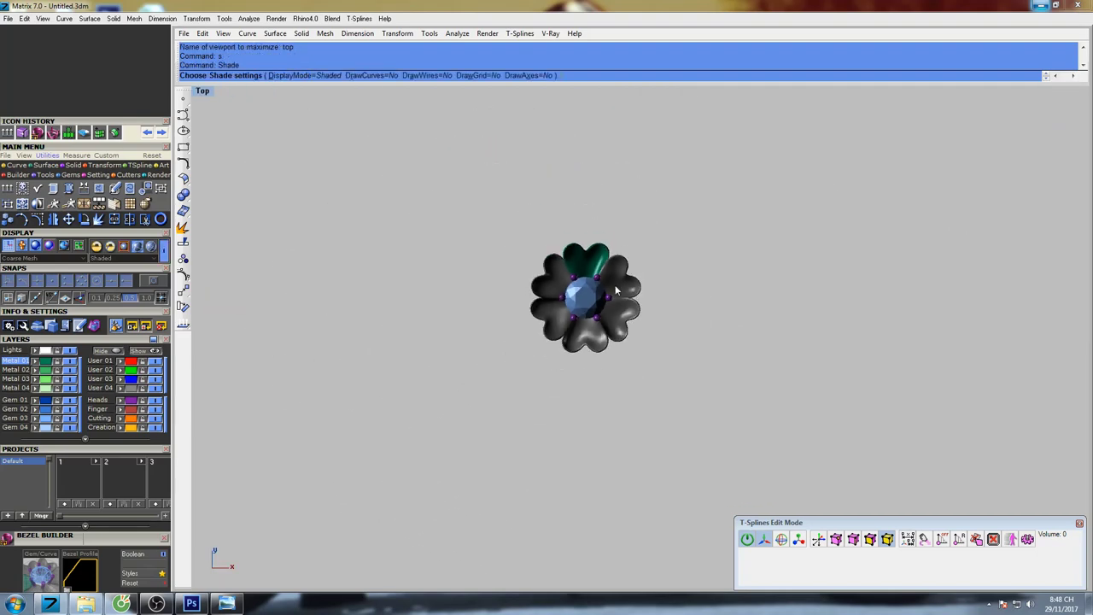
scroll(630, 295, up, 2)
scroll(630, 295, up, 1)
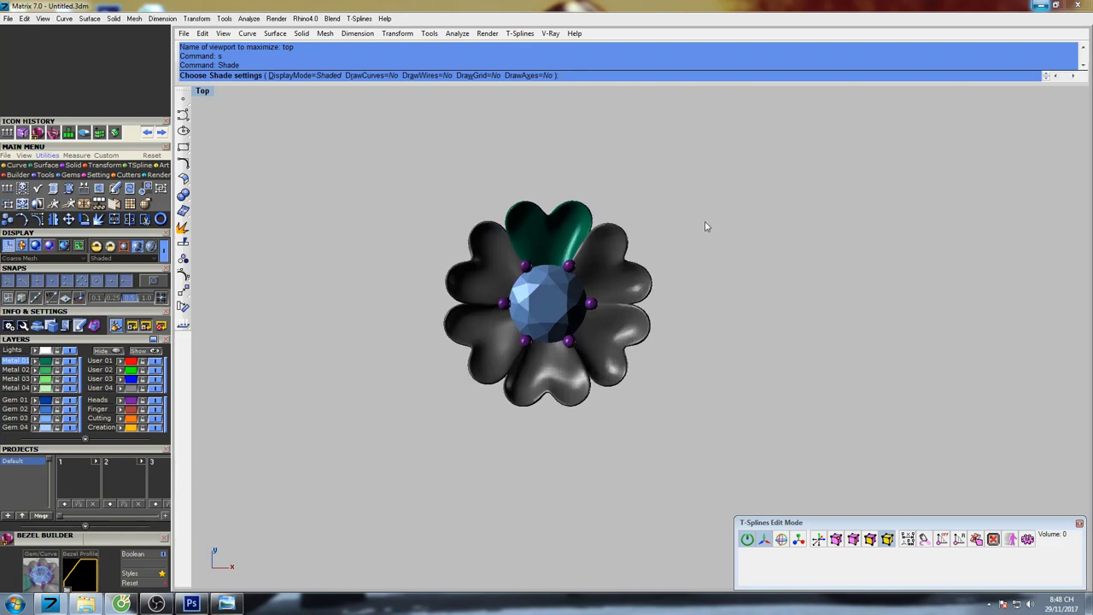
key(Escape)
Scale the gem, prongs, gallery rail and offset band together about the origin 0 by a factor of 7/6.5.
scroll(571, 300, up, 8)
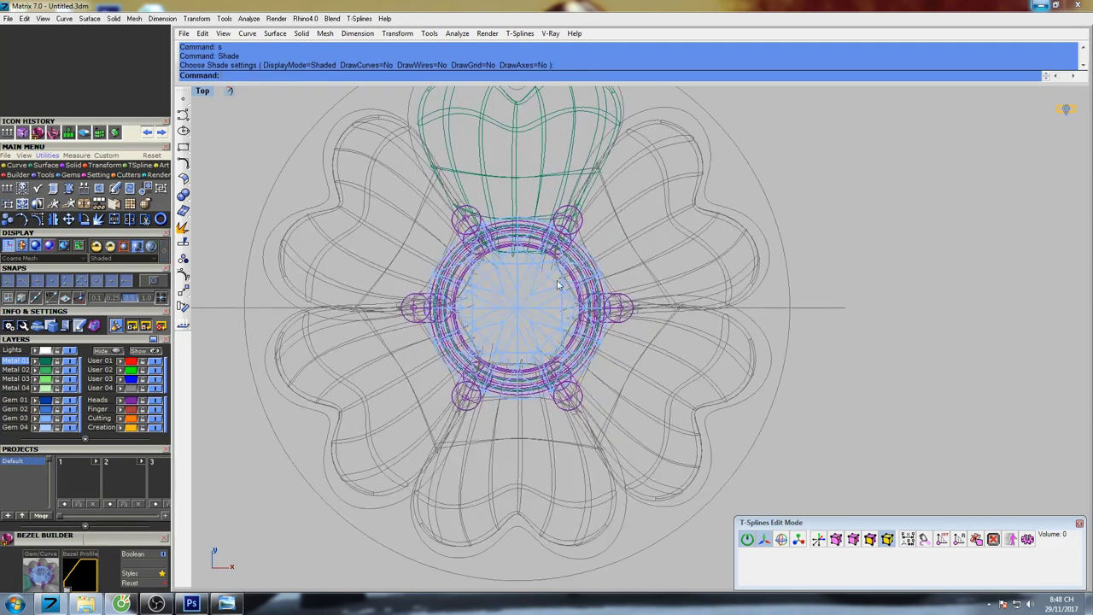
drag(638, 266, 645, 202)
right_drag(628, 237, 630, 268)
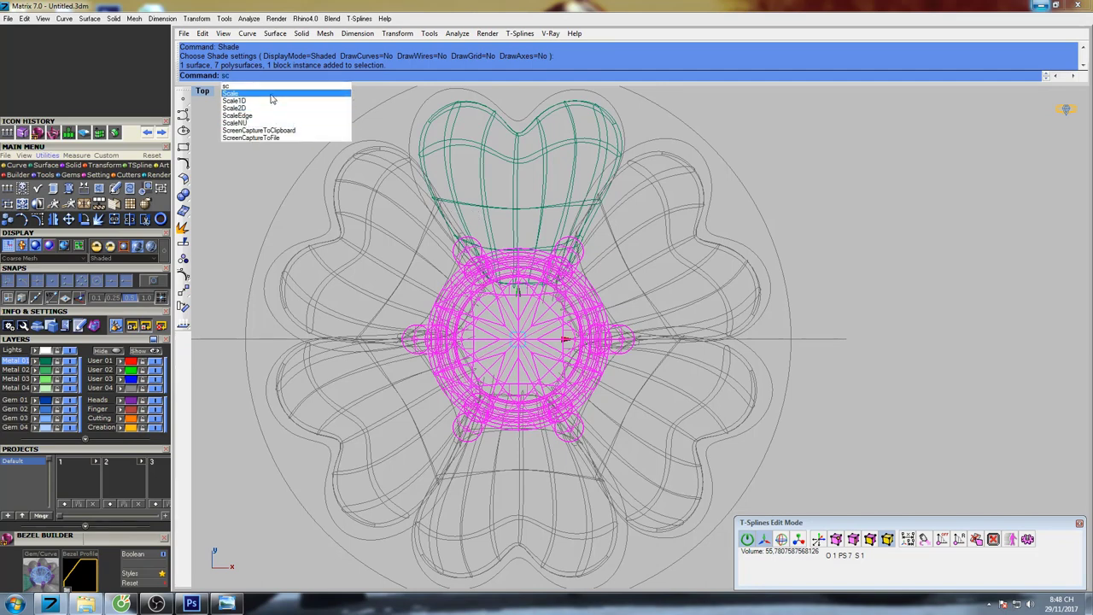
click(274, 93)
right_drag(590, 265, 563, 270)
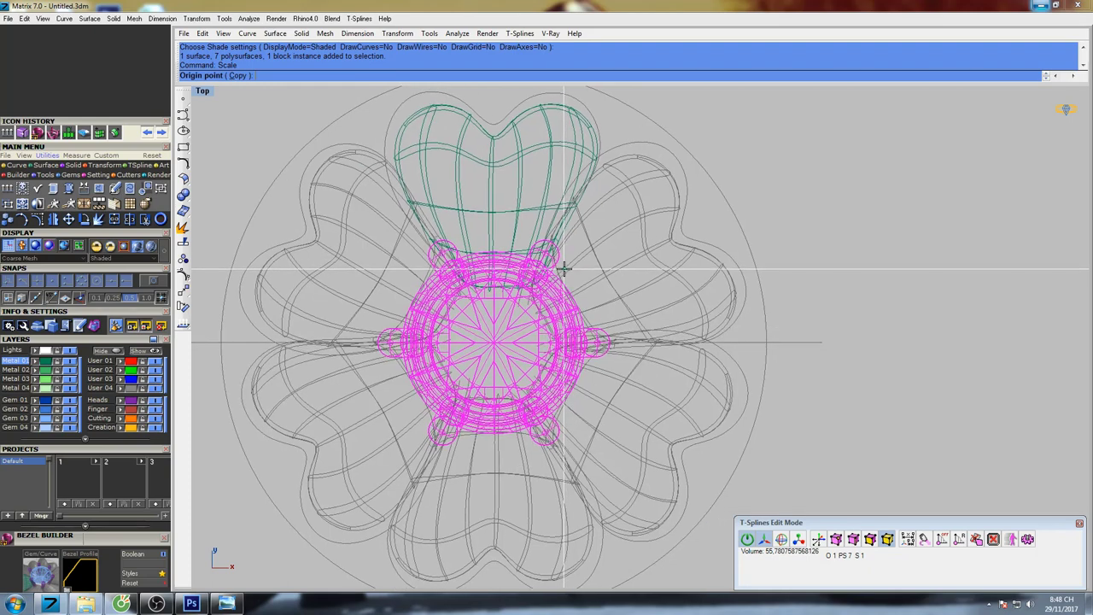
text(0)
key(Return)
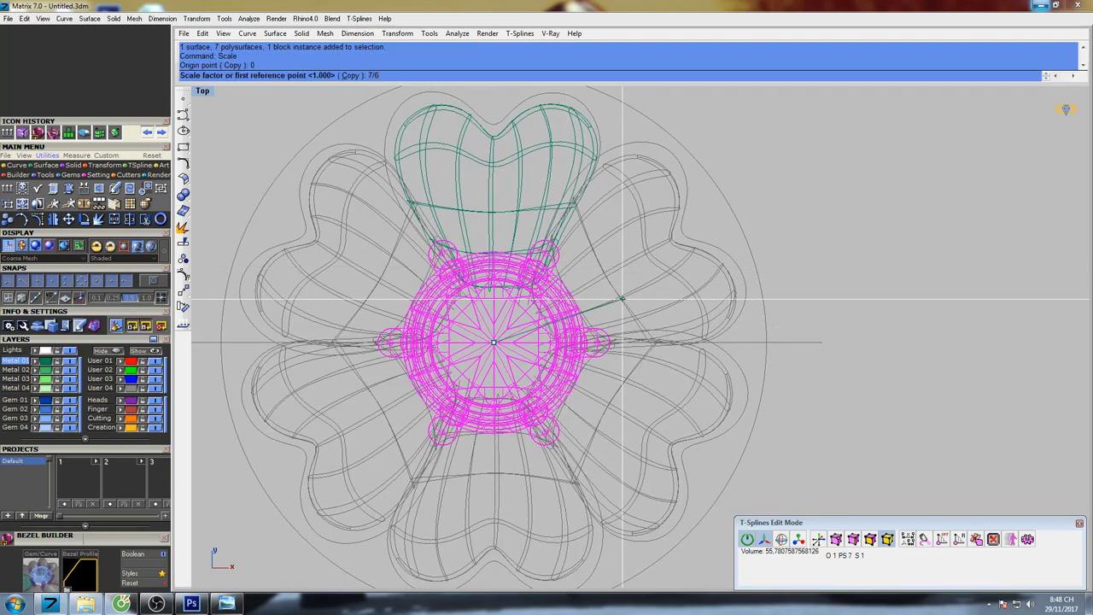
text(7/6.5)
key(Return)
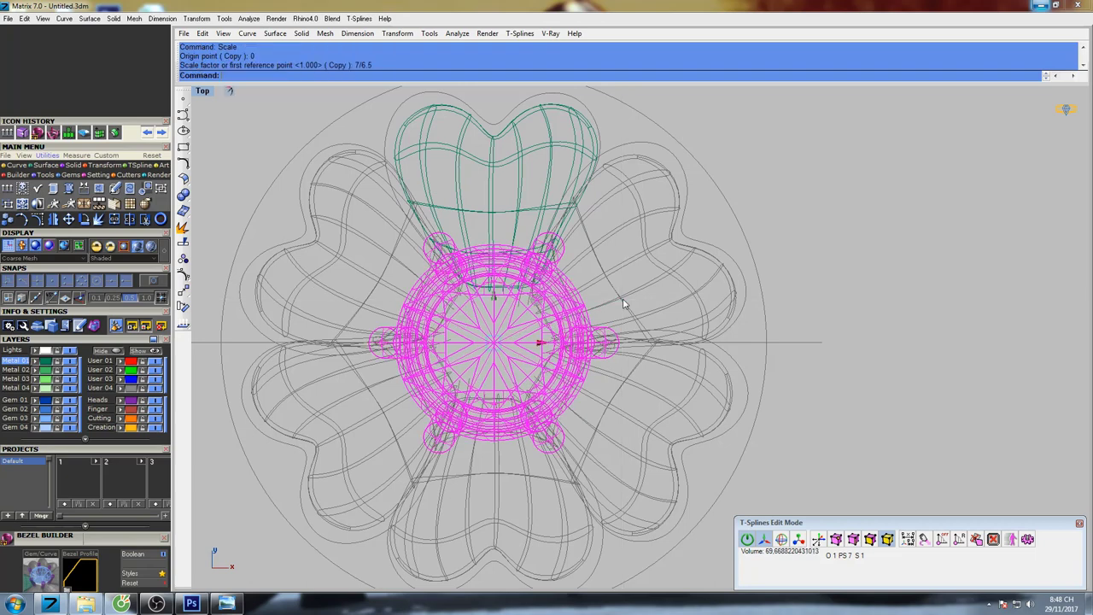
Examine the shaded jewel in the maximized top view and from below in perspective.
mouse_move(666, 288)
right_down()
mouse_move(618, 280)
mouse_move(586, 291)
mouse_move(603, 308)
mouse_move(607, 364)
mouse_move(635, 236)
mouse_move(644, 297)
mouse_move(632, 225)
mouse_move(610, 231)
mouse_move(600, 214)
mouse_move(691, 242)
right_up()
text(s)
key(Return)
scroll(591, 289, down, 8)
key(ctrl+F4)
scroll(634, 237, up, 6)
key(Escape)
scroll(621, 245, up, 4)
click(601, 215)
right_drag(681, 240, 630, 293)
key(Escape)
scroll(683, 302, down, 8)
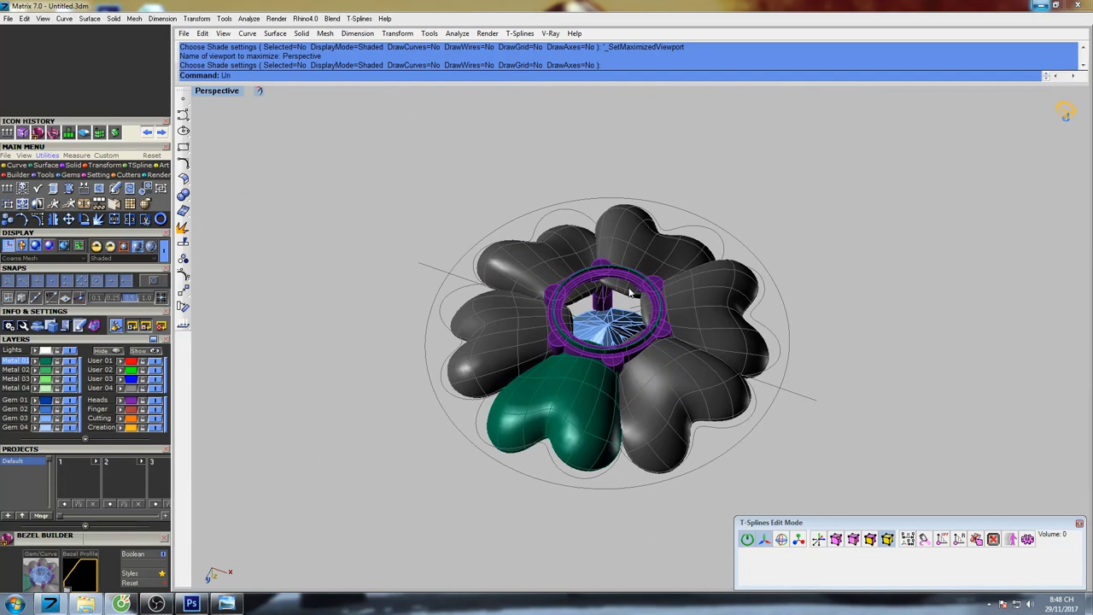
Unlock all locked objects of the jewel with the Unlock command.
text(l)
key(Return)
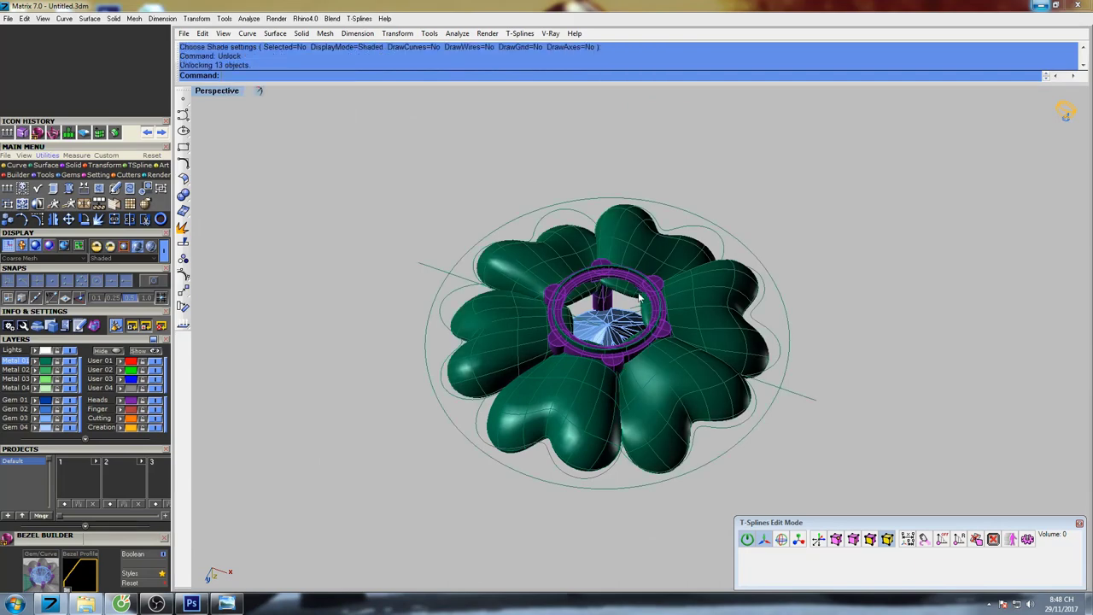
right_drag(762, 245, 757, 422)
right_drag(739, 180, 670, 393)
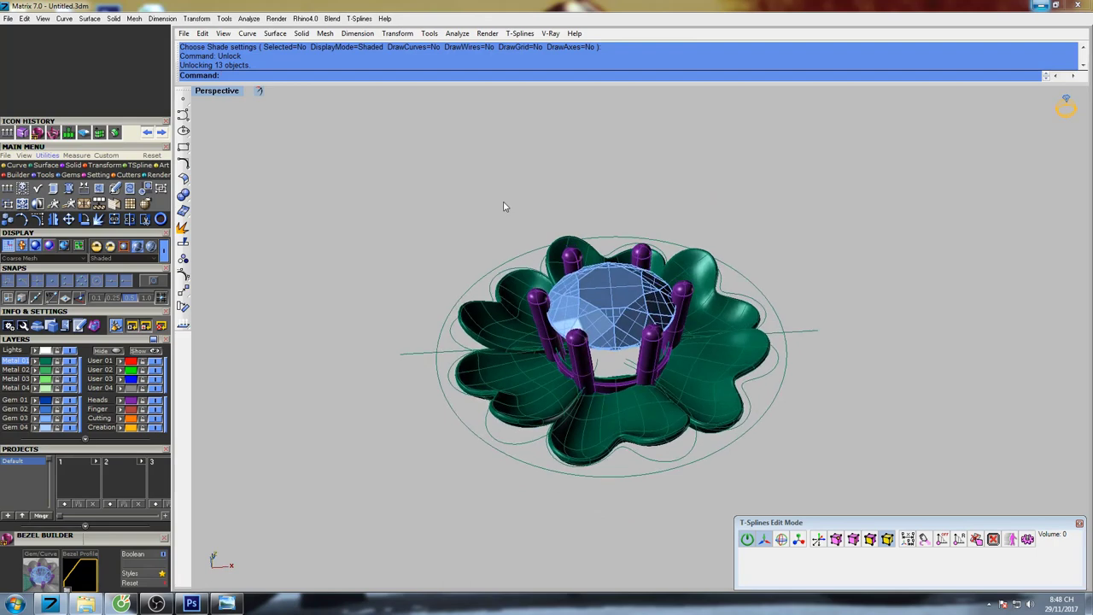
Select all curves with SelCrv, including the outer circle and petal outlines, and delete them.
key(ctrl+F1)
right_drag(566, 248, 553, 230)
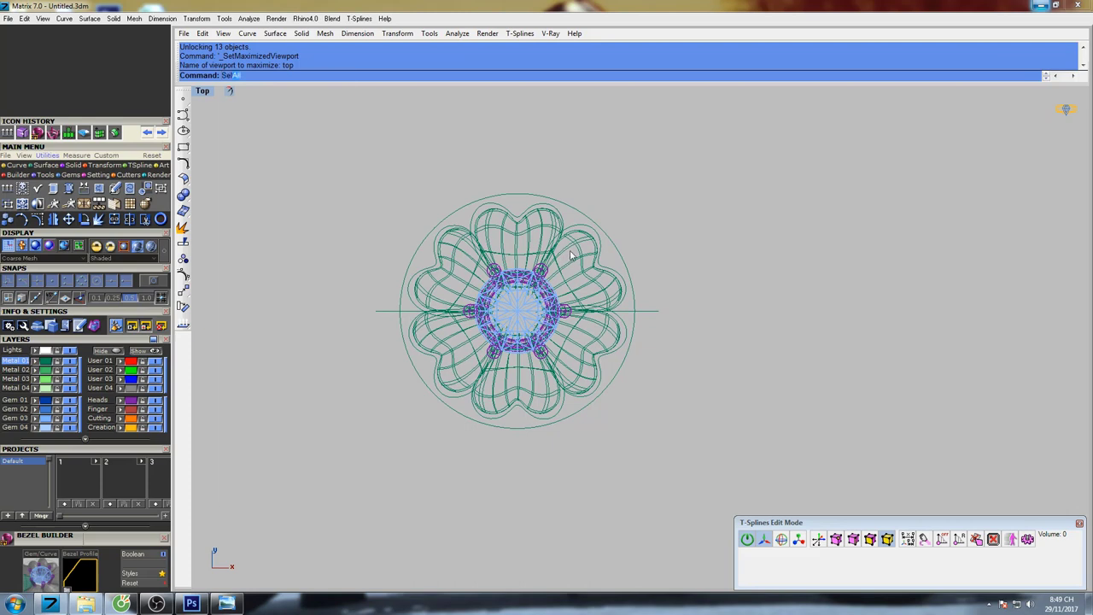
text(C)
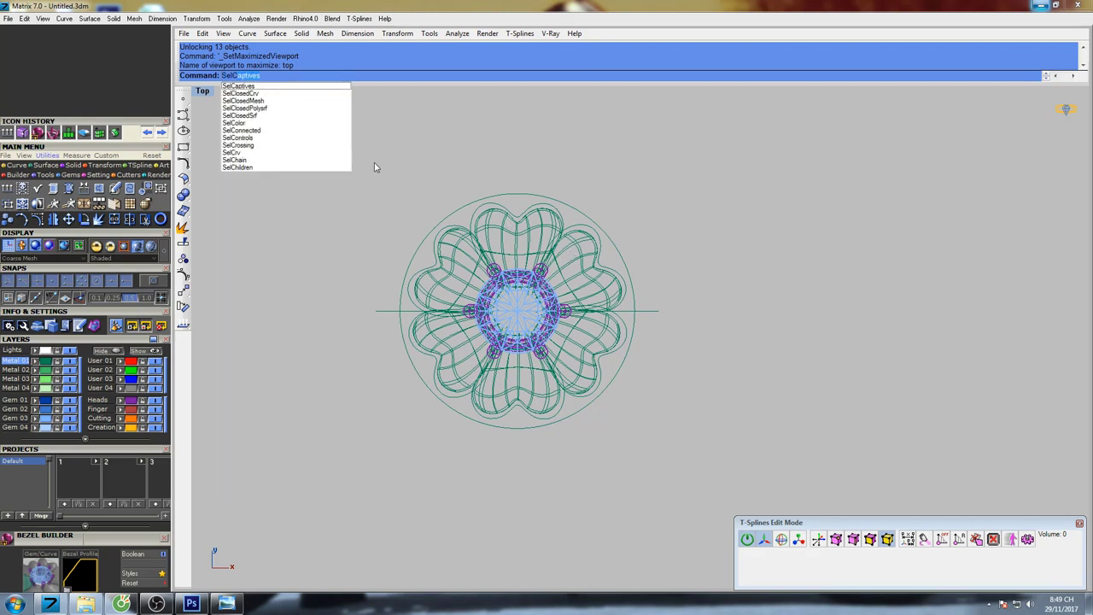
click(259, 154)
right_drag(598, 249, 641, 272)
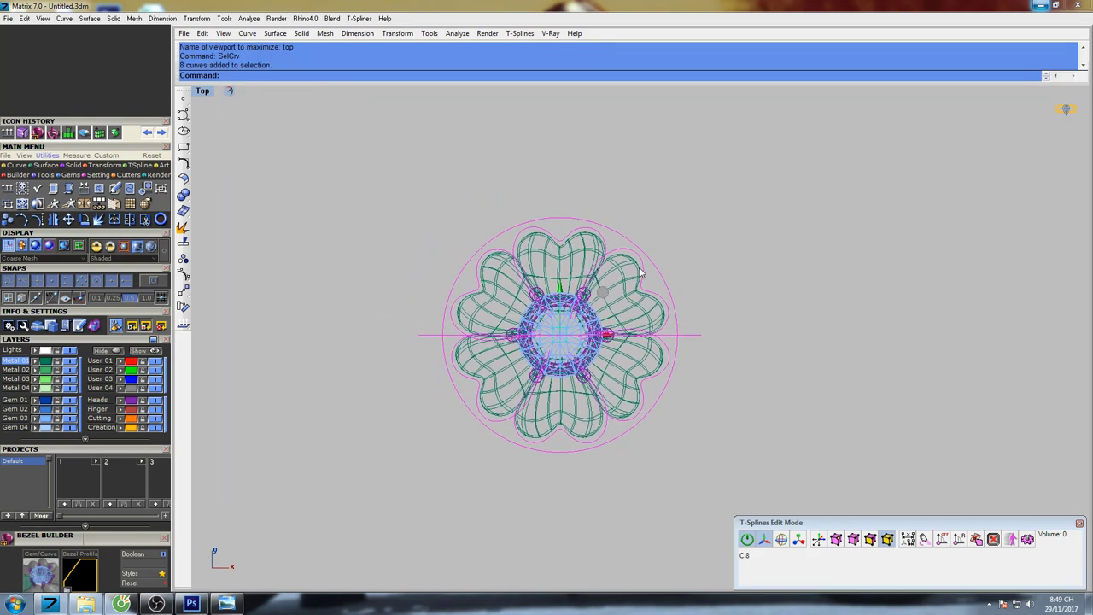
key(Return)
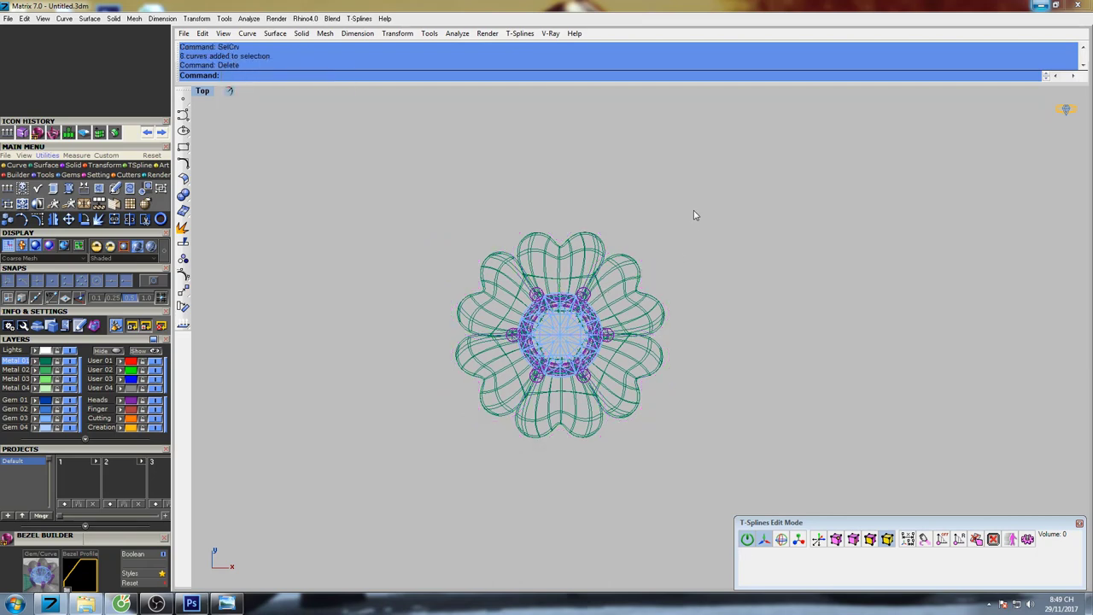
Examine the petals, gem and prongs from above in the maximized perspective view.
right_drag(693, 211, 673, 212)
key(ctrl+F4)
mouse_move(670, 296)
right_down()
mouse_move(647, 283)
mouse_move(616, 350)
mouse_move(622, 324)
mouse_move(632, 314)
mouse_move(609, 440)
right_up()
scroll(615, 353, up, 4)
scroll(616, 357, up, 2)
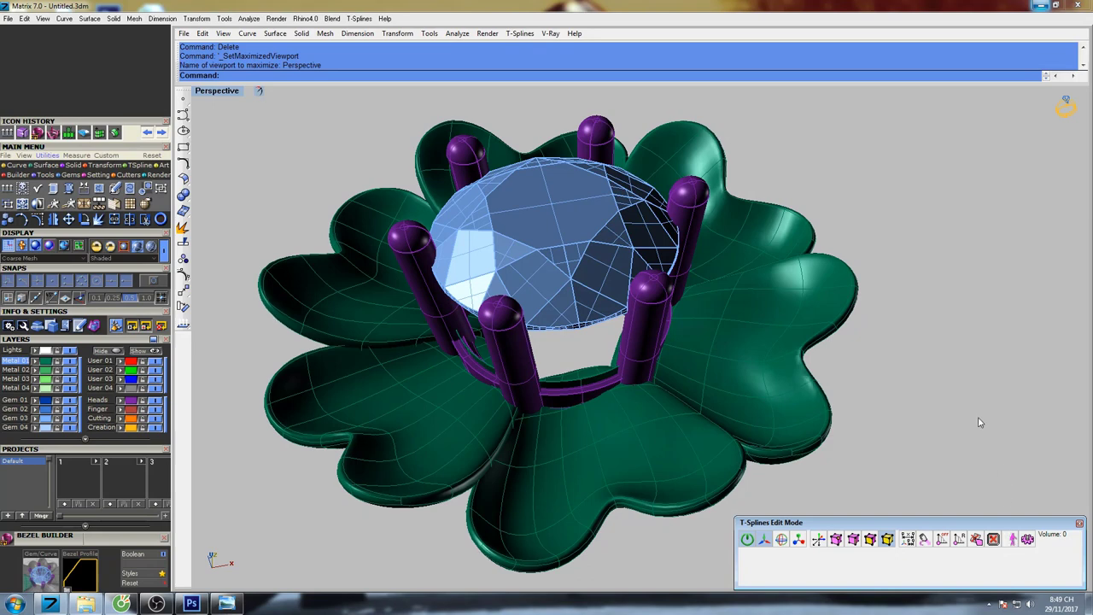
shift+right_drag(908, 388, 801, 341)
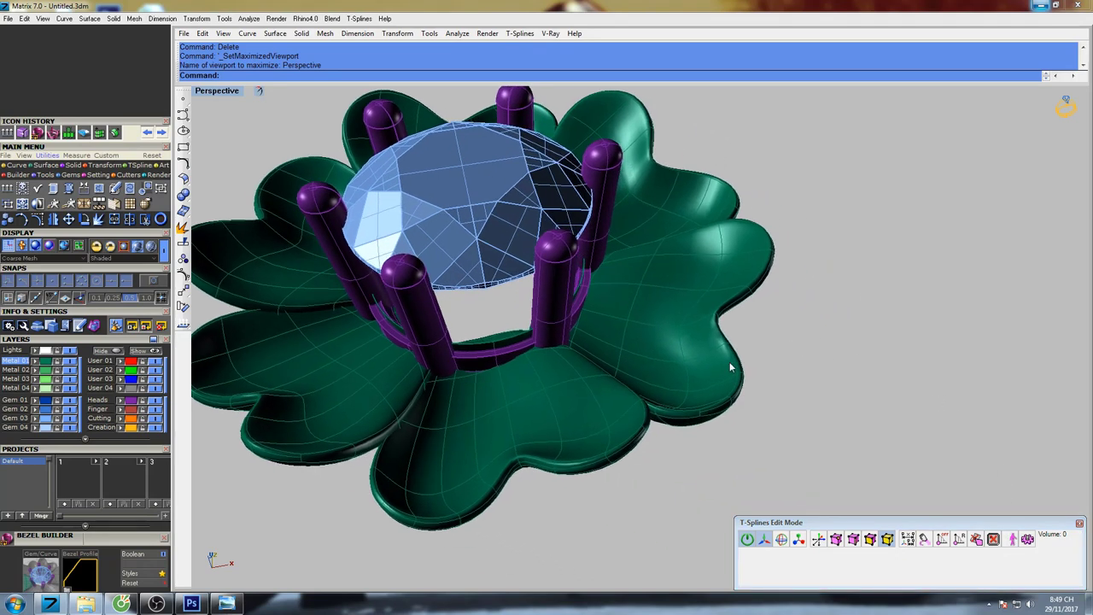
click(622, 390)
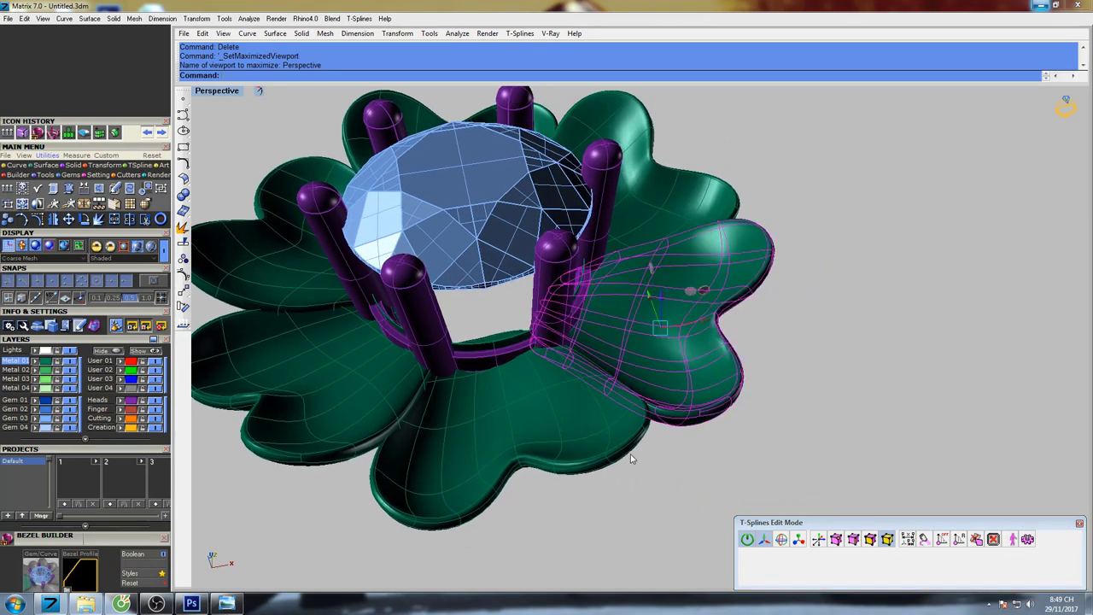
click(789, 338)
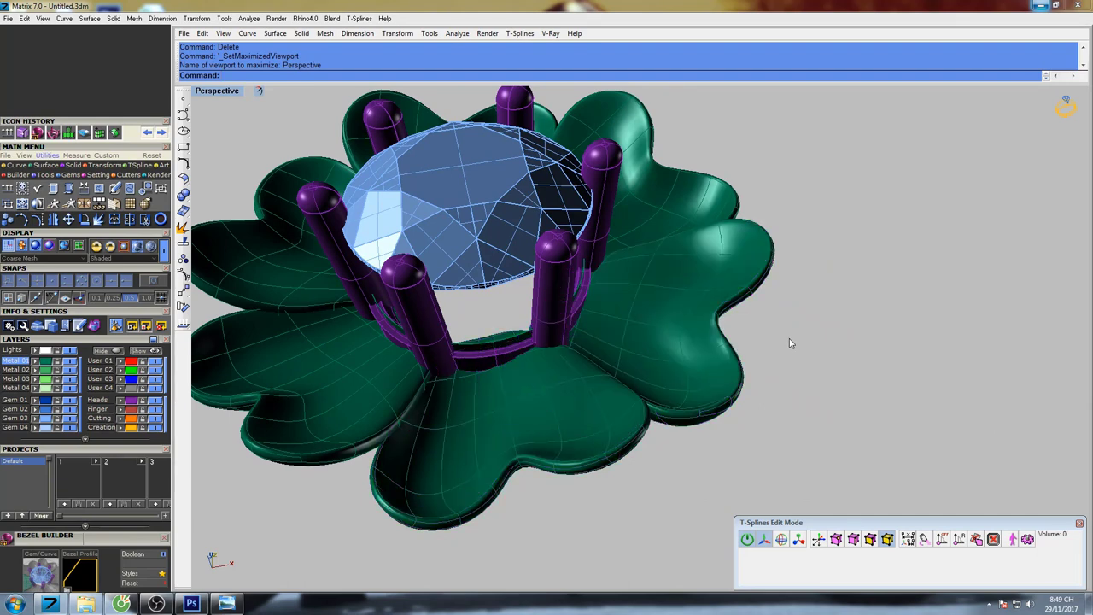
key(Escape)
Subtract the band surface around the gallery rail from all six petals with BooleanDifference.
click(686, 361)
shift+click(577, 417)
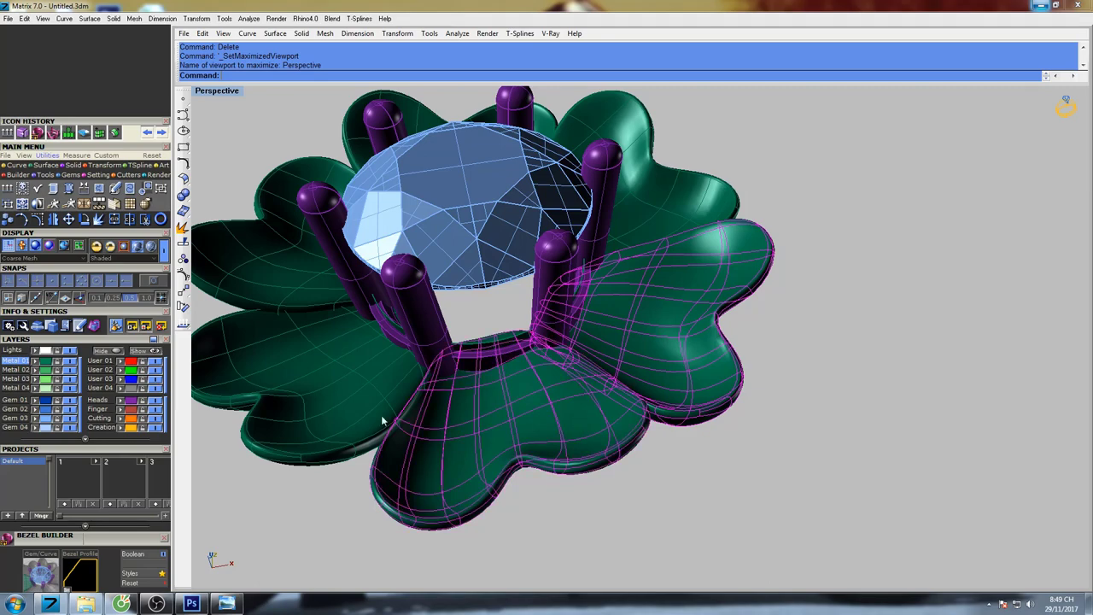
shift+click(328, 398)
shift+click(268, 255)
shift+click(424, 114)
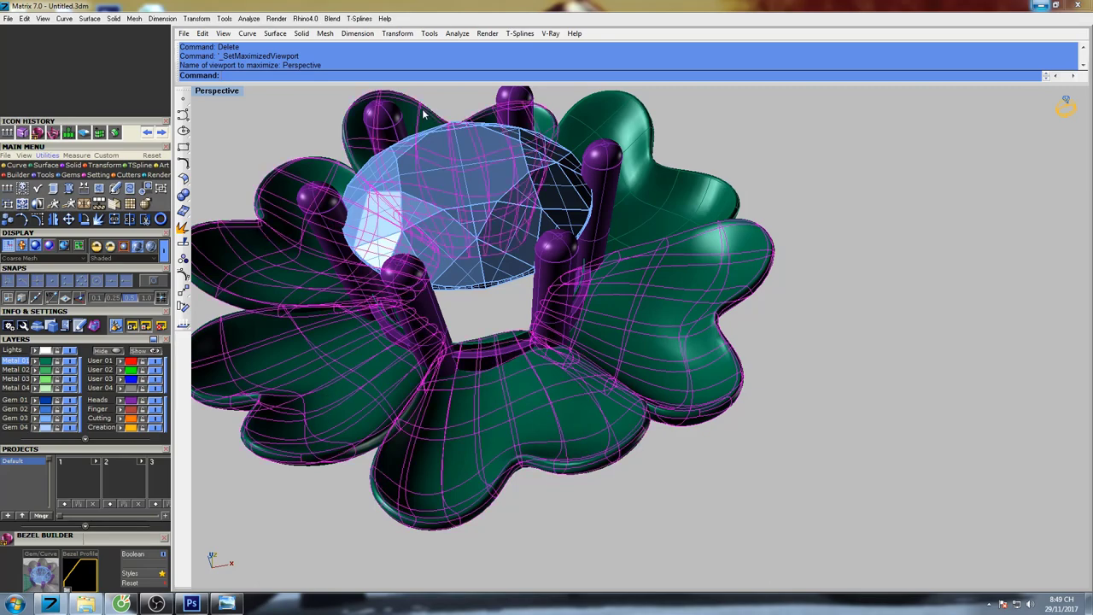
shift+click(641, 130)
shift+right_drag(642, 131, 672, 270)
right_drag(672, 270, 611, 243)
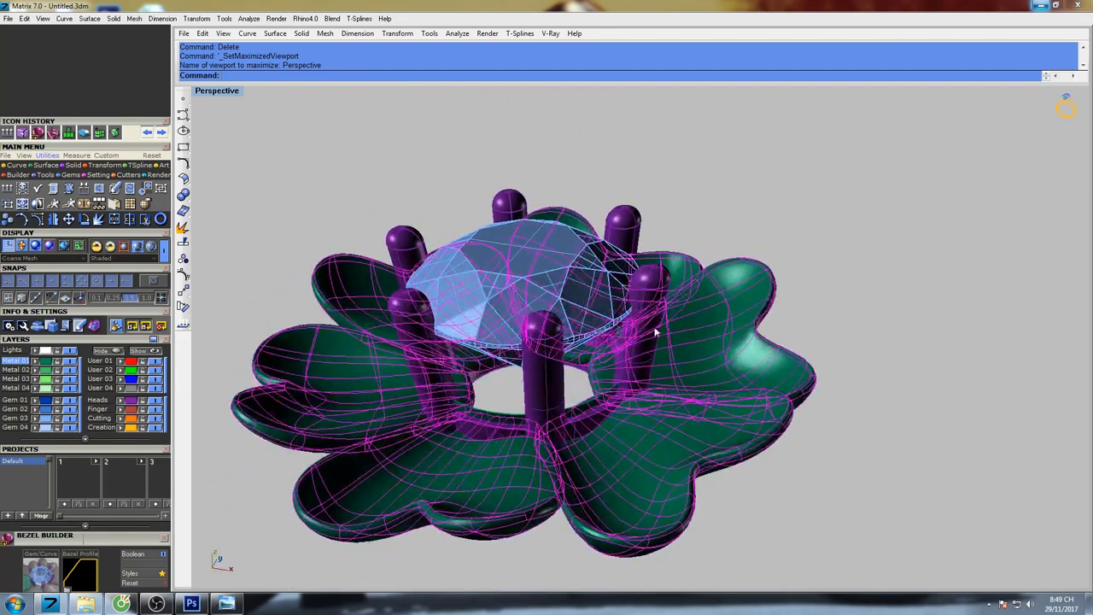
shift+right_drag(656, 332, 628, 301)
text(b)
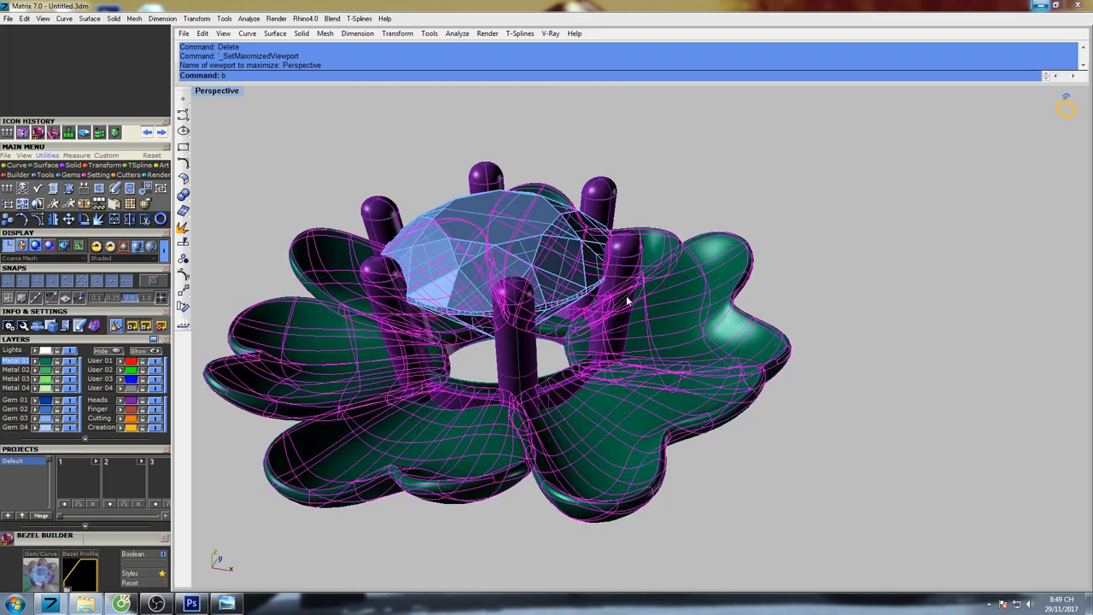
text(oo)
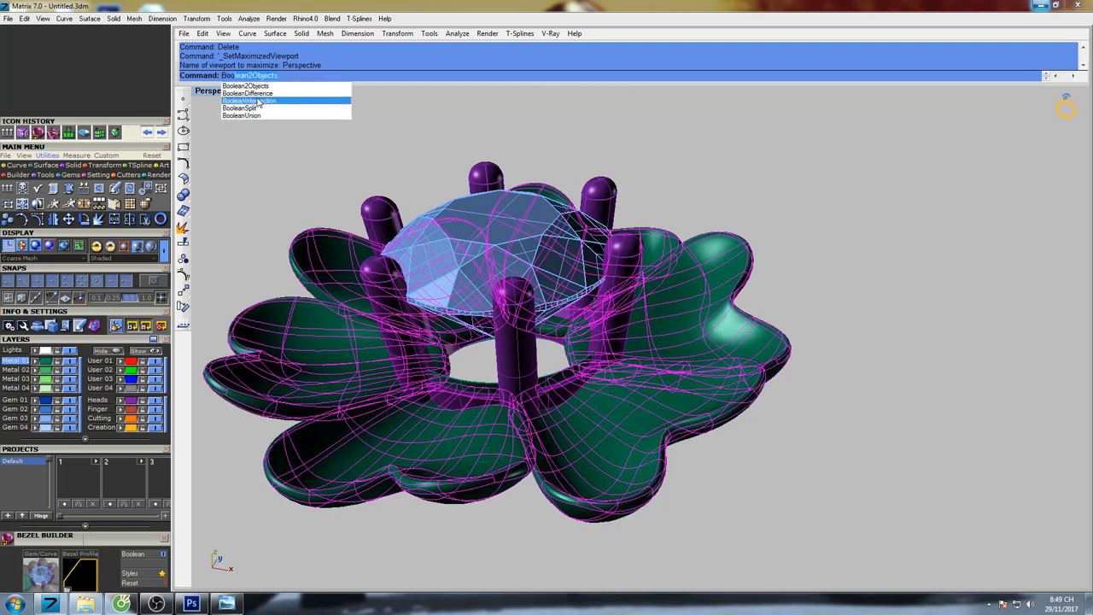
click(256, 94)
click(554, 375)
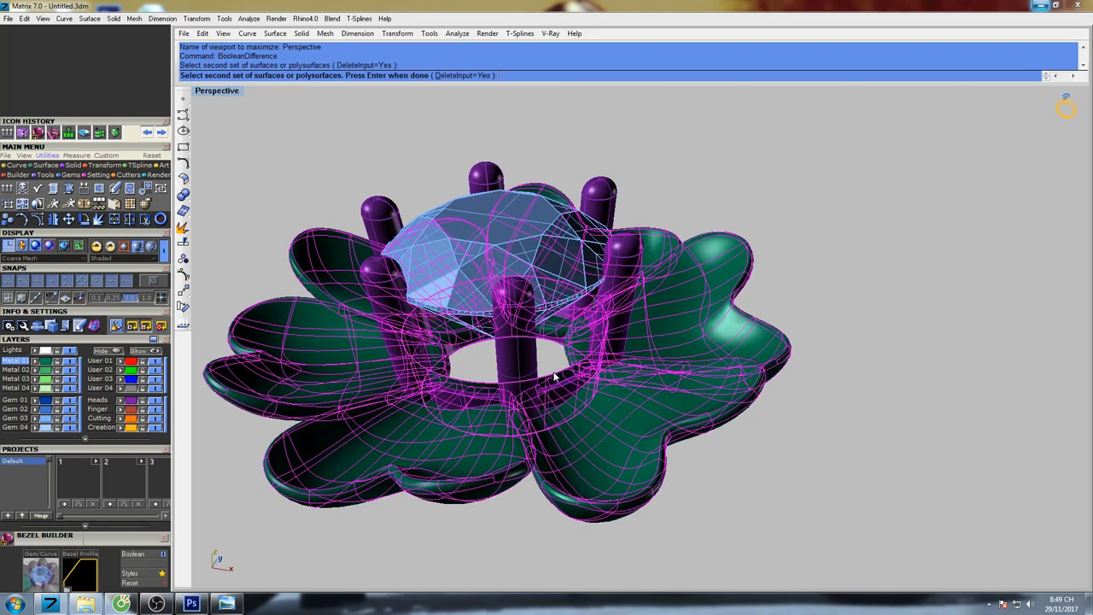
key(Return)
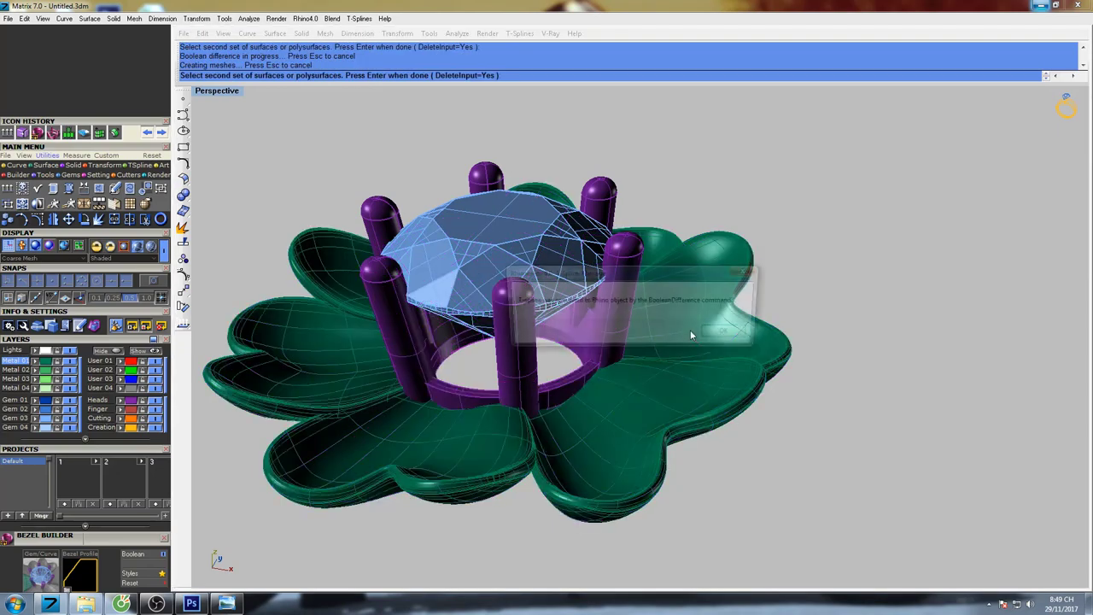
click(719, 334)
Examine the trimmed petals around the gallery rail from below and shaded from above.
right_drag(610, 432, 630, 244)
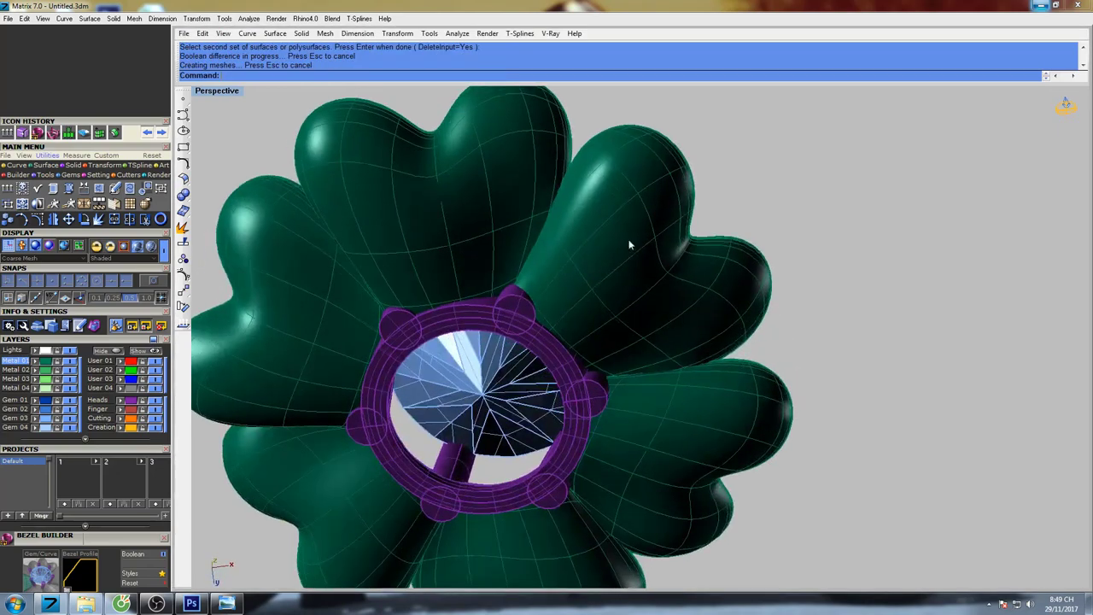
mouse_move(574, 324)
shift+right_down()
mouse_move(577, 390)
mouse_move(587, 271)
mouse_move(591, 376)
mouse_move(600, 291)
mouse_move(592, 424)
shift+right_up()
text(s)
key(Return)
right_drag(591, 278, 601, 478)
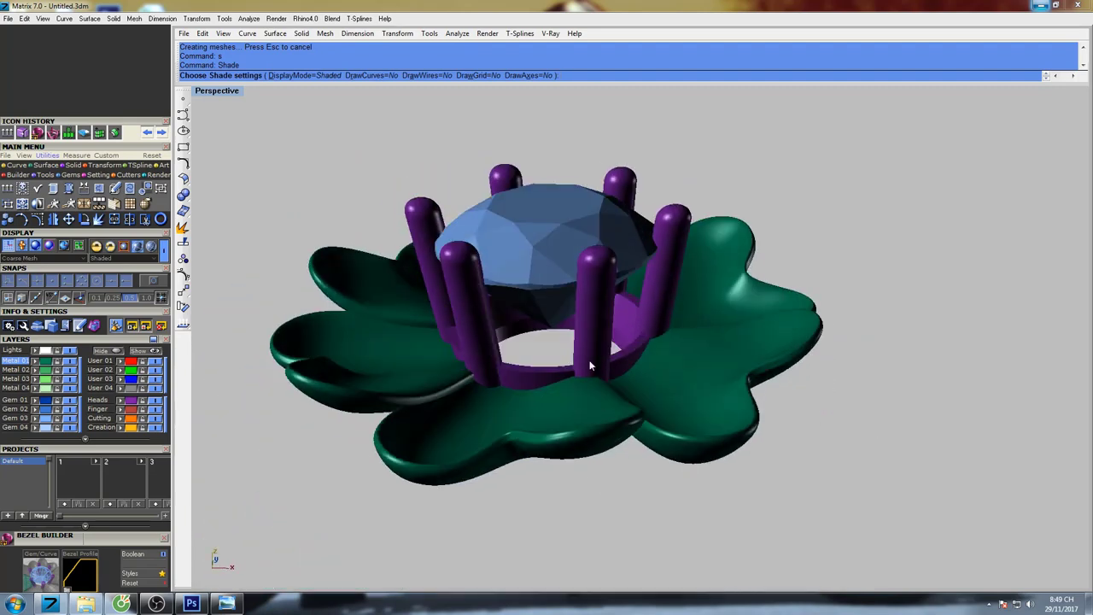
key(Escape)
right_drag(536, 256, 560, 333)
Move the gem, six prongs and gallery rail together about 0.12 straight up in the right view.
click(586, 348)
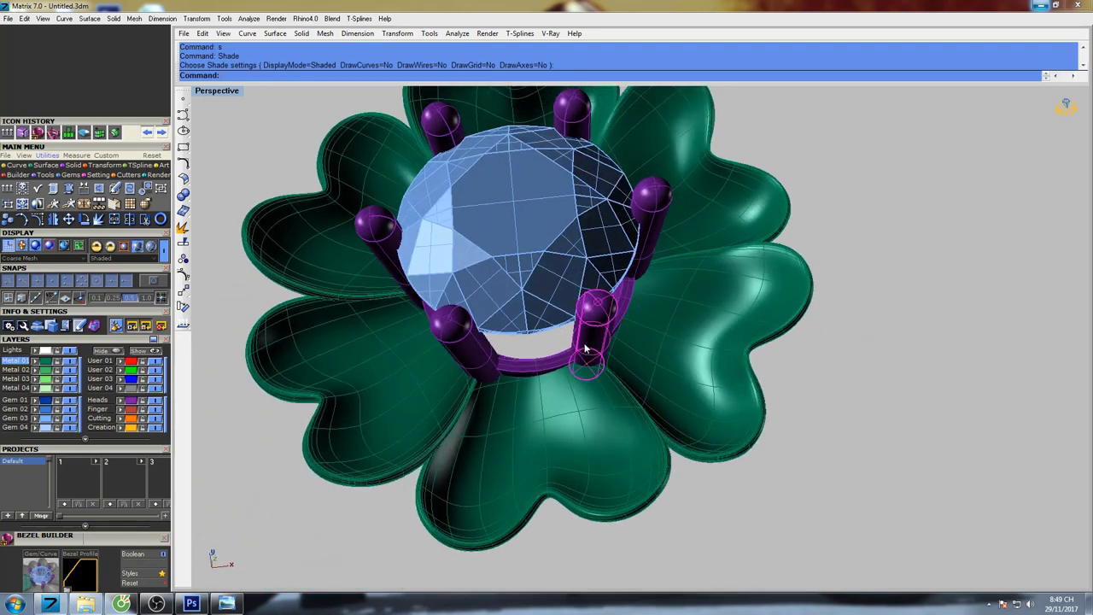
key(ctrl+F1)
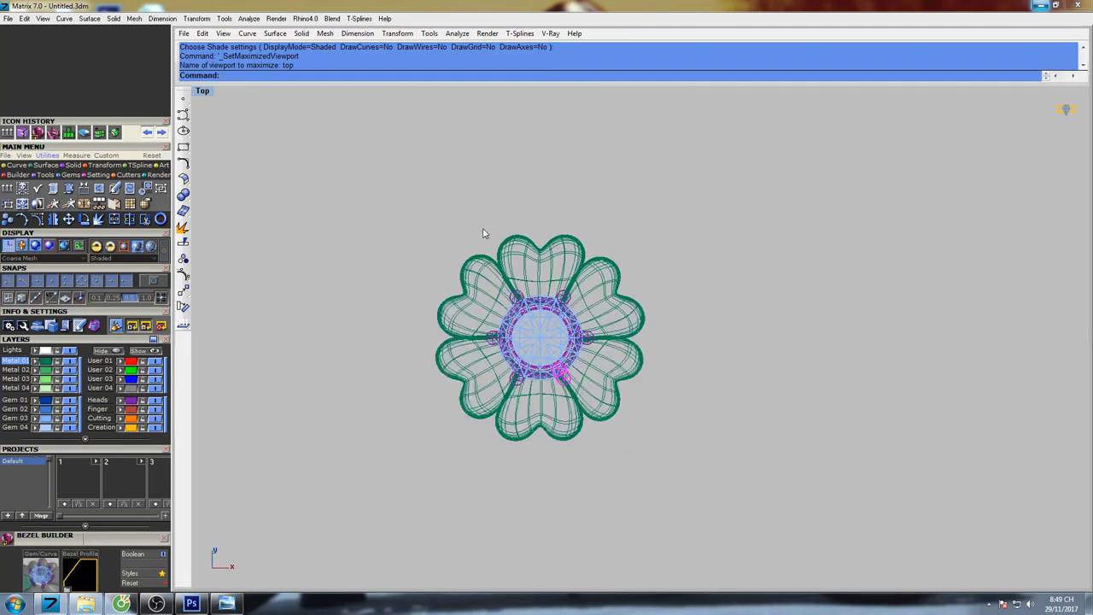
drag(482, 232, 598, 393)
ctrl+click(556, 248)
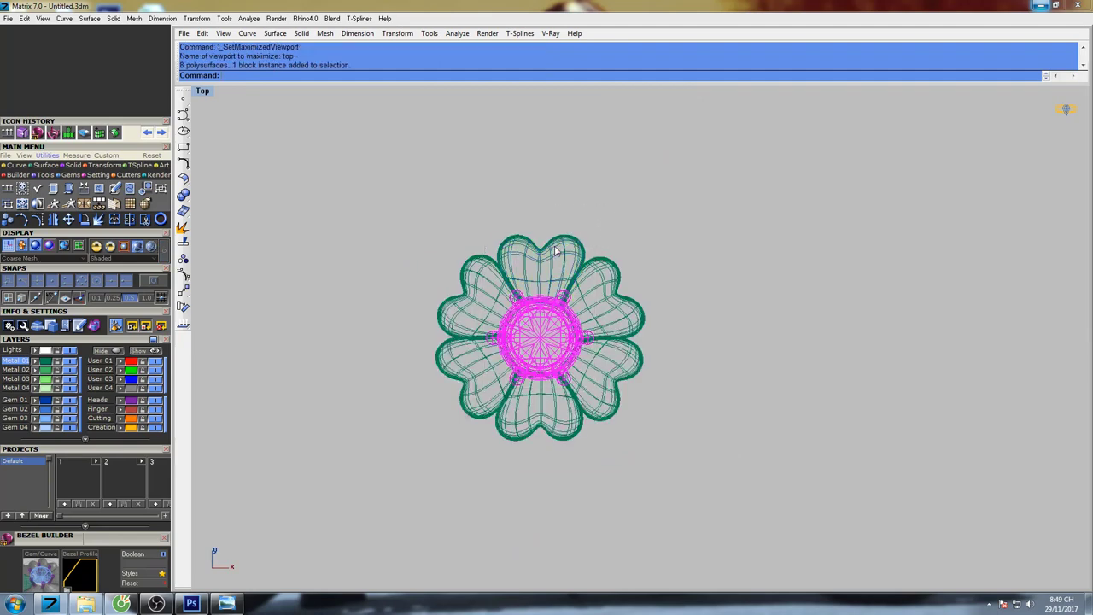
scroll(605, 314, up, 6)
key(ctrl+F3)
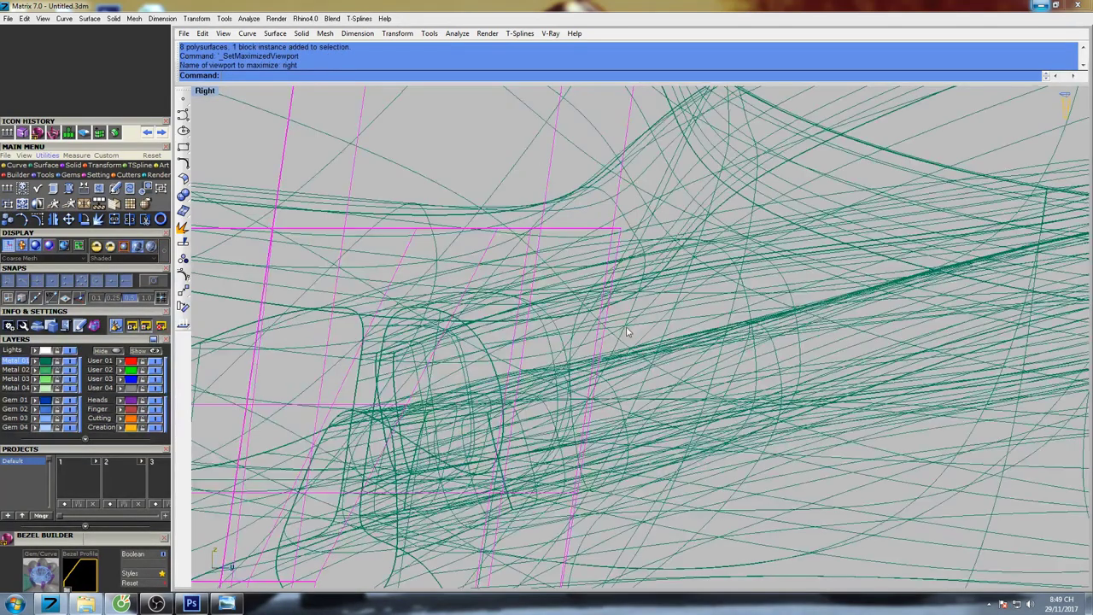
scroll(626, 304, down, 4)
right_drag(462, 362, 561, 381)
scroll(612, 399, down, 2)
text(Move)
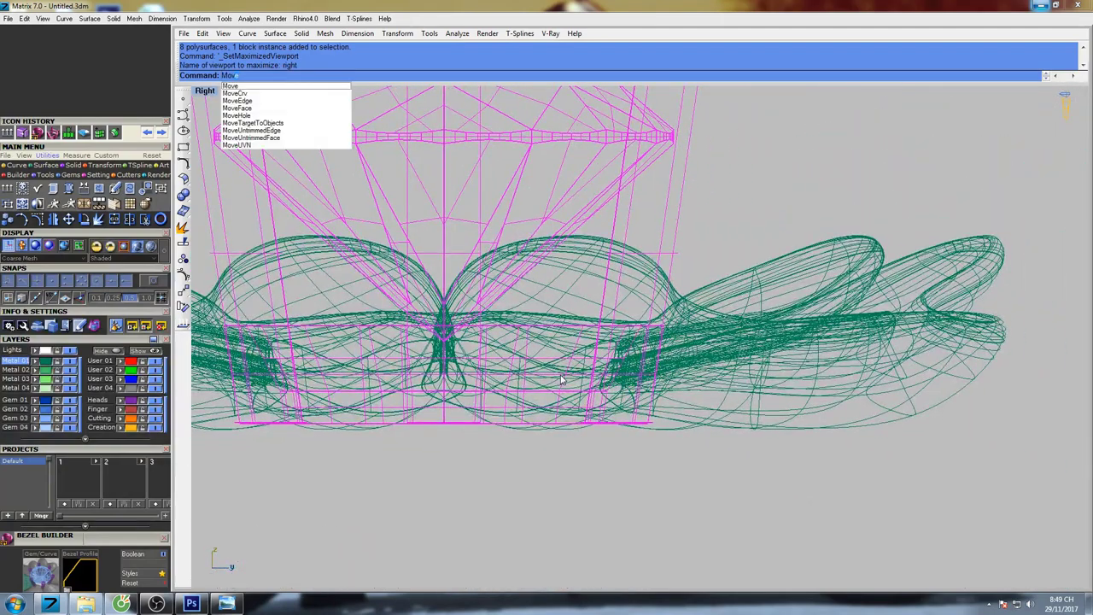
key(Return)
click(612, 310)
click(612, 304)
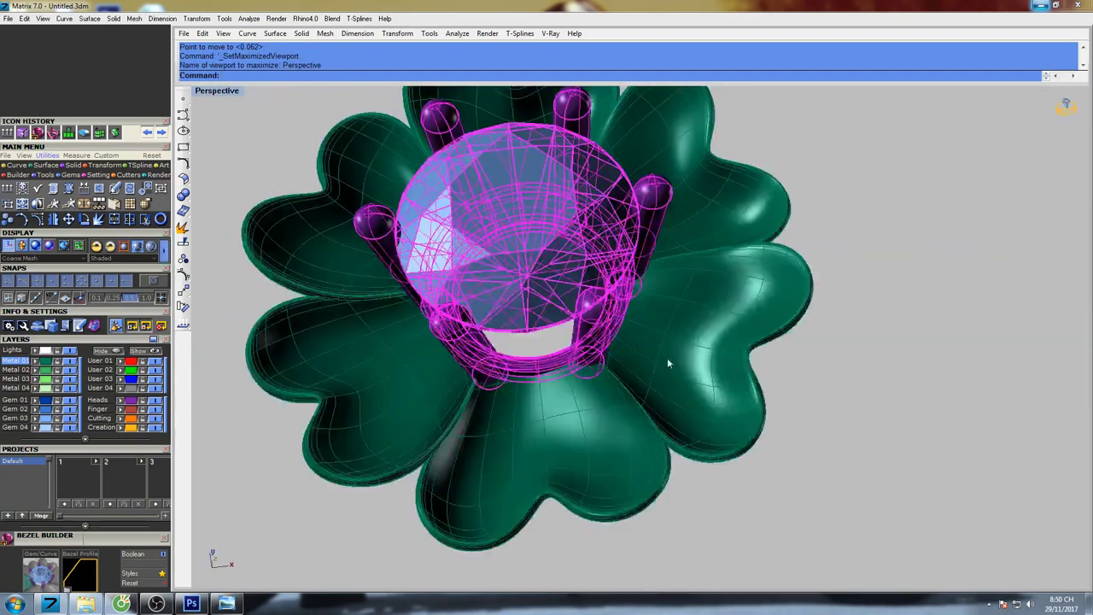
Check the rail from below and move the selected gem, prongs and rail slightly further up in the right view.
mouse_move(667, 357)
right_down()
mouse_move(687, 248)
mouse_move(577, 269)
mouse_move(617, 280)
mouse_move(524, 245)
mouse_move(545, 215)
mouse_move(603, 206)
mouse_move(634, 285)
mouse_move(607, 280)
right_up()
scroll(523, 245, up, 7)
key(Escape)
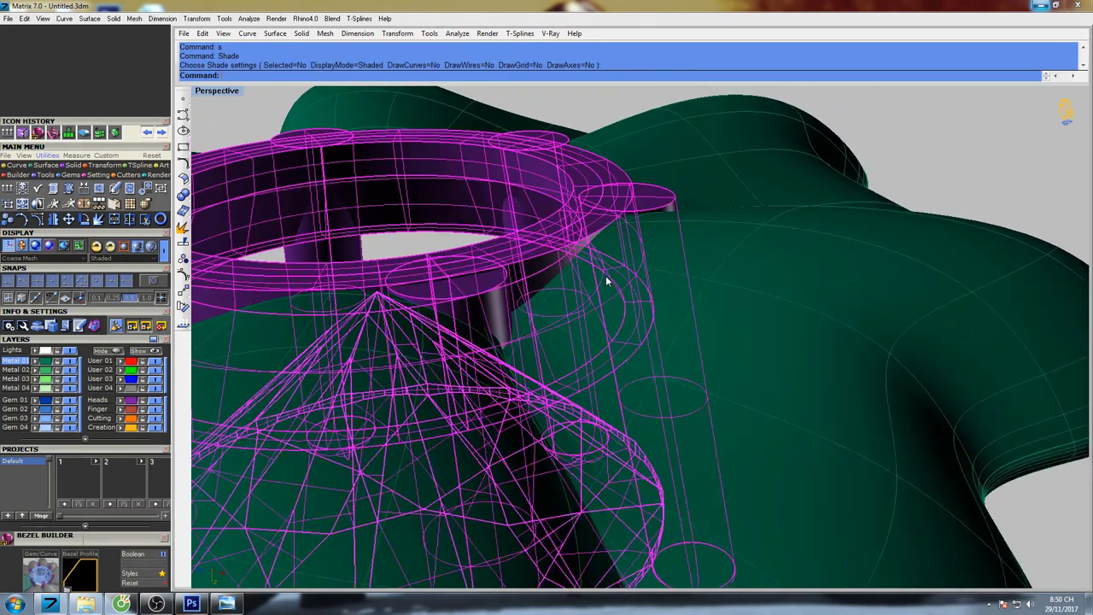
key(ctrl+F2)
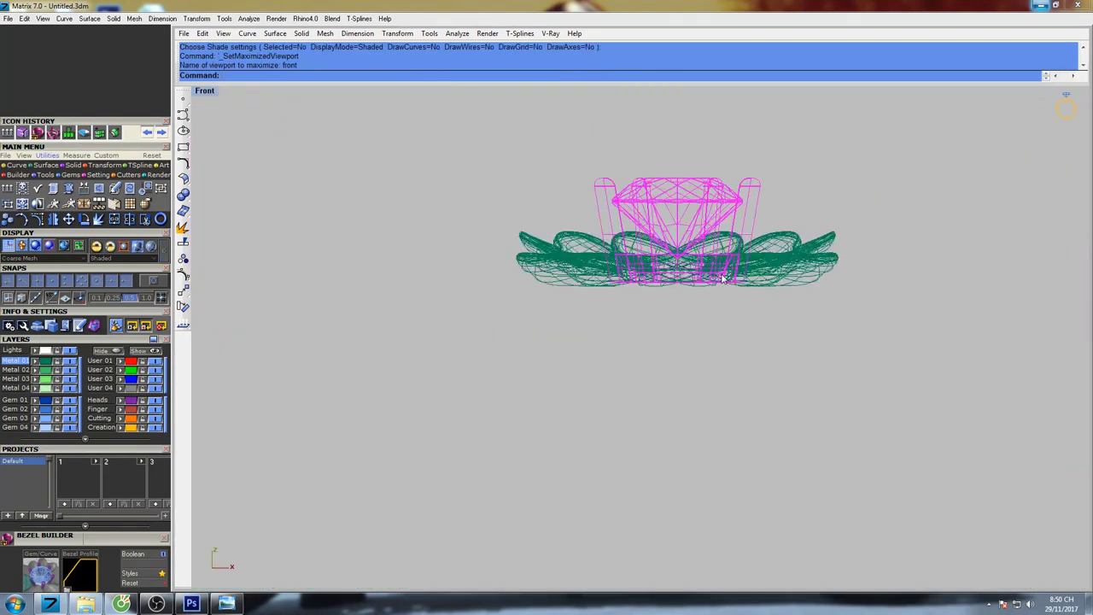
key(ctrl+F3)
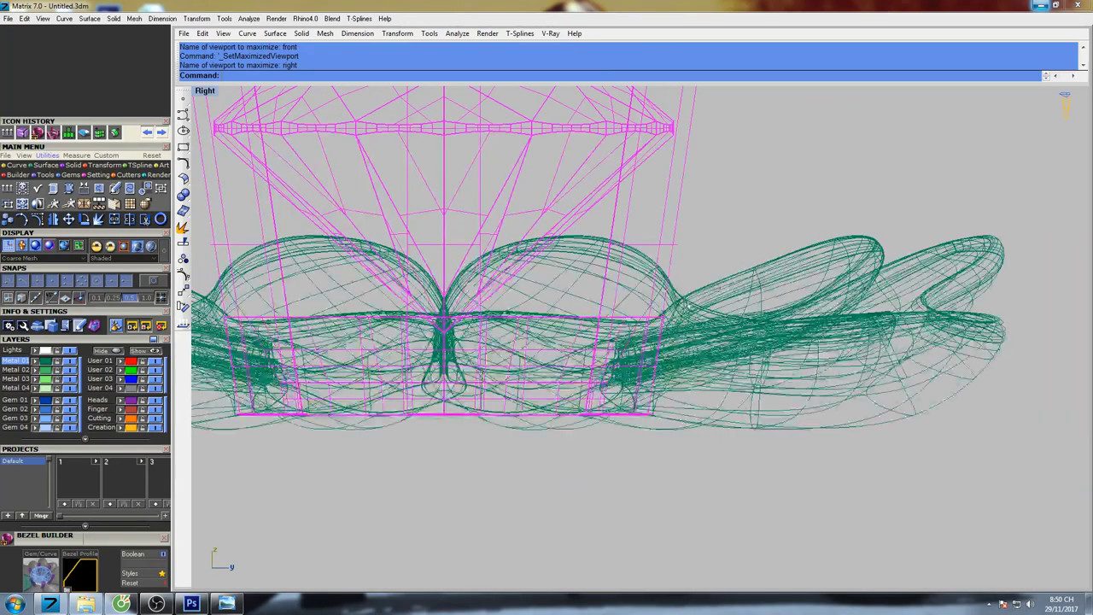
text(Move)
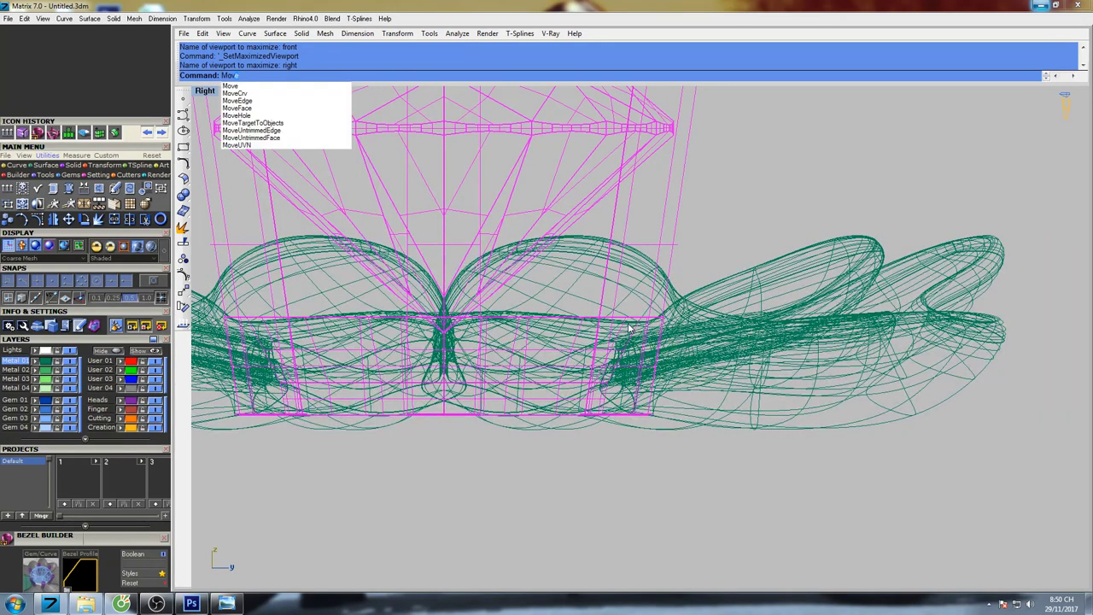
key(Return)
click(720, 269)
key(Escape)
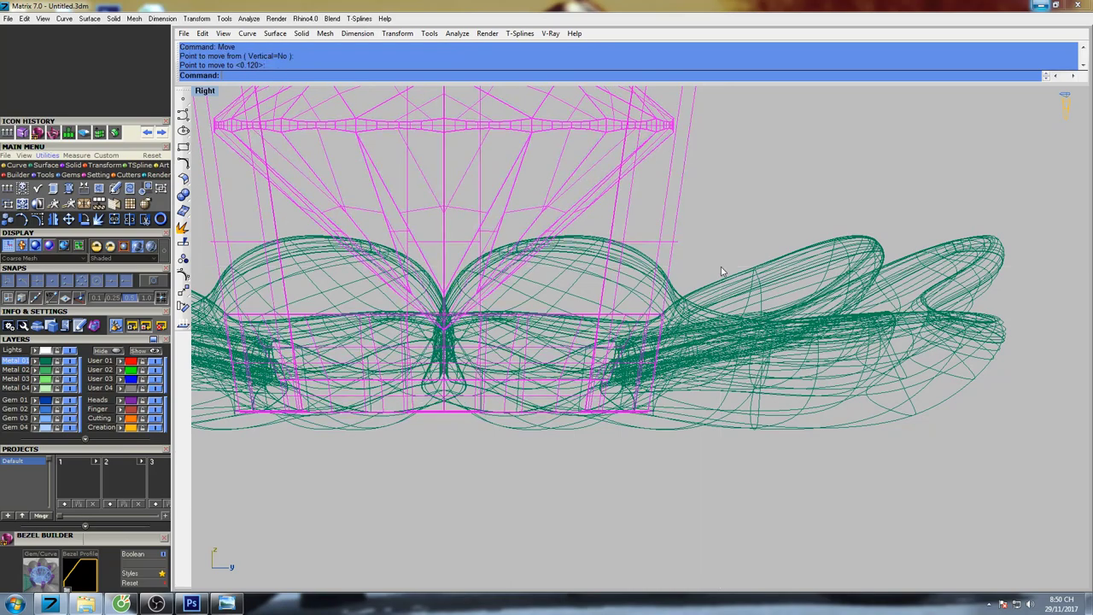
Examine the raised setting in shaded display, from the rail's underside and the whole jewel from above.
key(ctrl+F4)
key(Return)
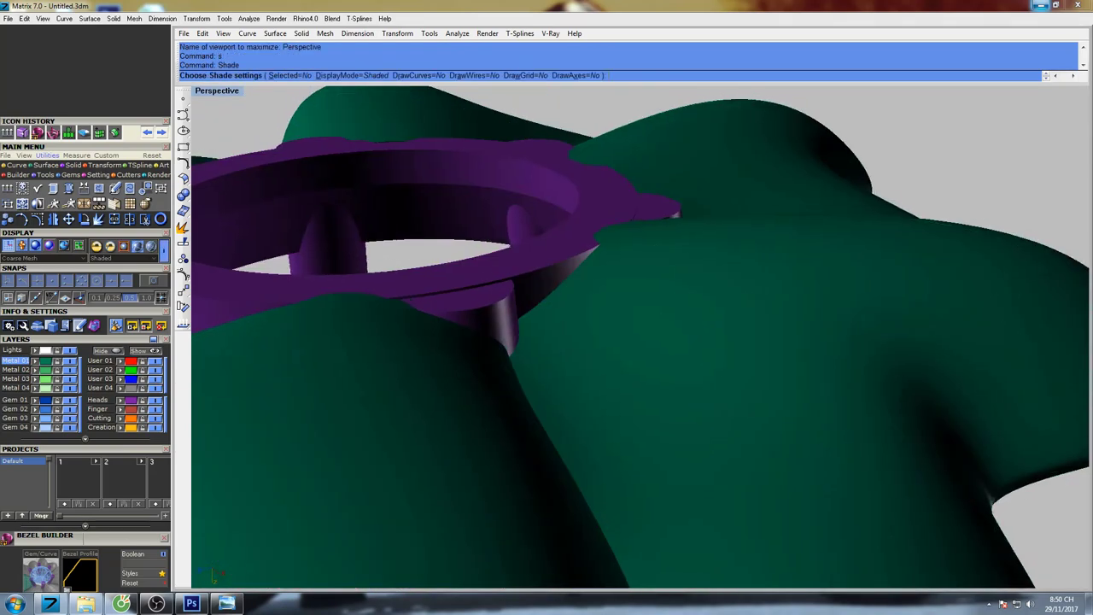
scroll(671, 217, down, 8)
right_drag(670, 217, 662, 342)
scroll(662, 342, down, 2)
scroll(661, 344, down, 6)
right_drag(664, 250, 693, 455)
mouse_move(668, 379)
shift+right_down()
mouse_move(609, 350)
mouse_move(605, 403)
shift+right_up()
key(Escape)
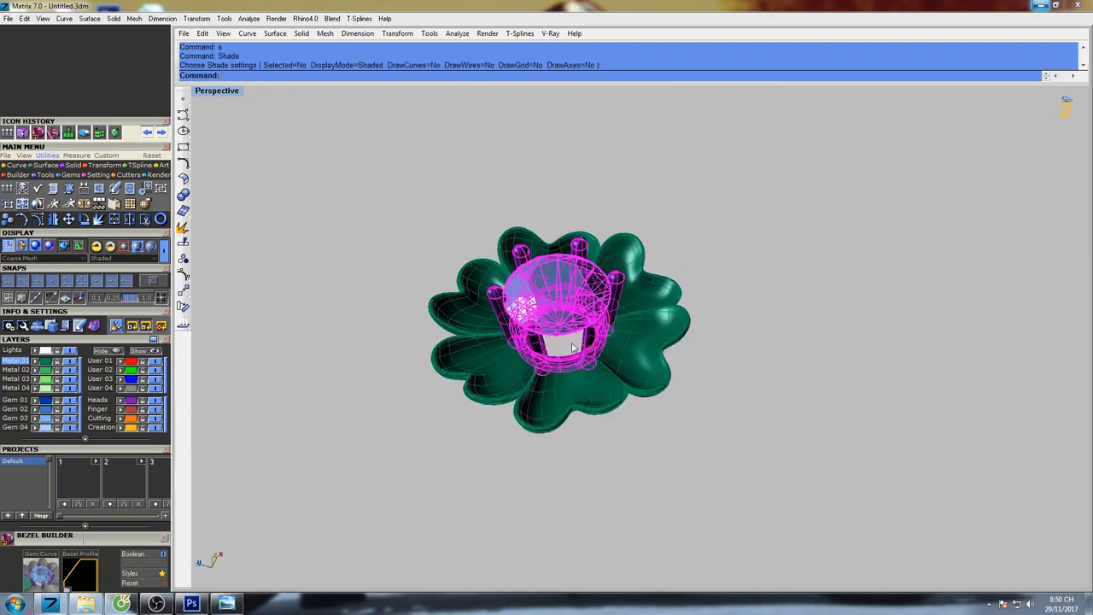
Give the round centre gem a red material and clear the selection.
click(567, 331)
shift+right_drag(579, 333, 552, 336)
text(r)
key(Return)
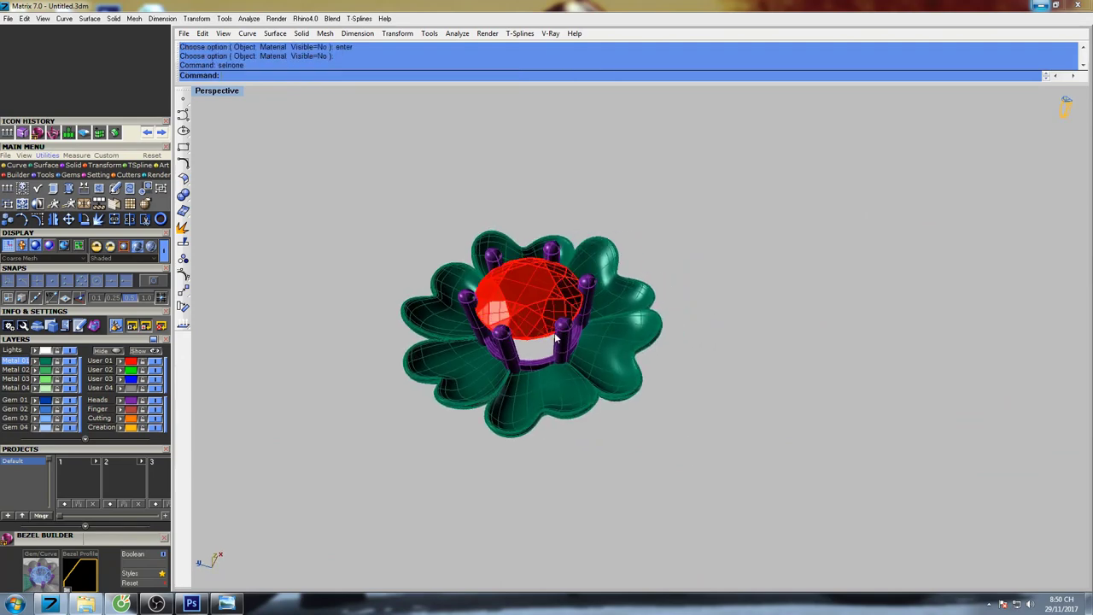
Hide the Gem 03 layer so only the metal parts show in the top view.
key(ctrl+F1)
scroll(552, 305, up, 6)
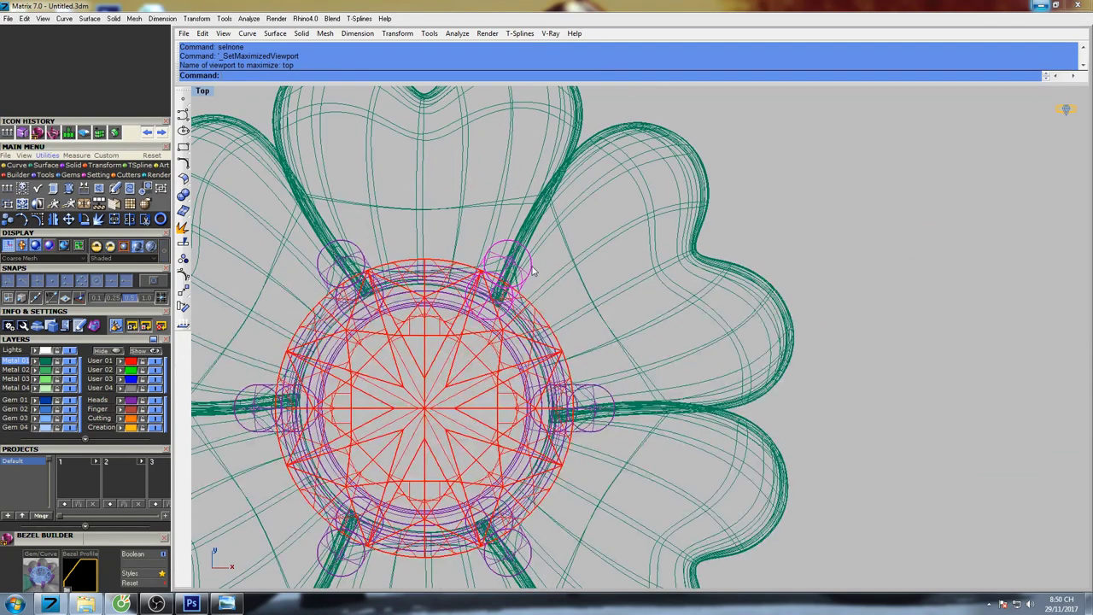
scroll(533, 271, down, 4)
right_drag(543, 273, 569, 285)
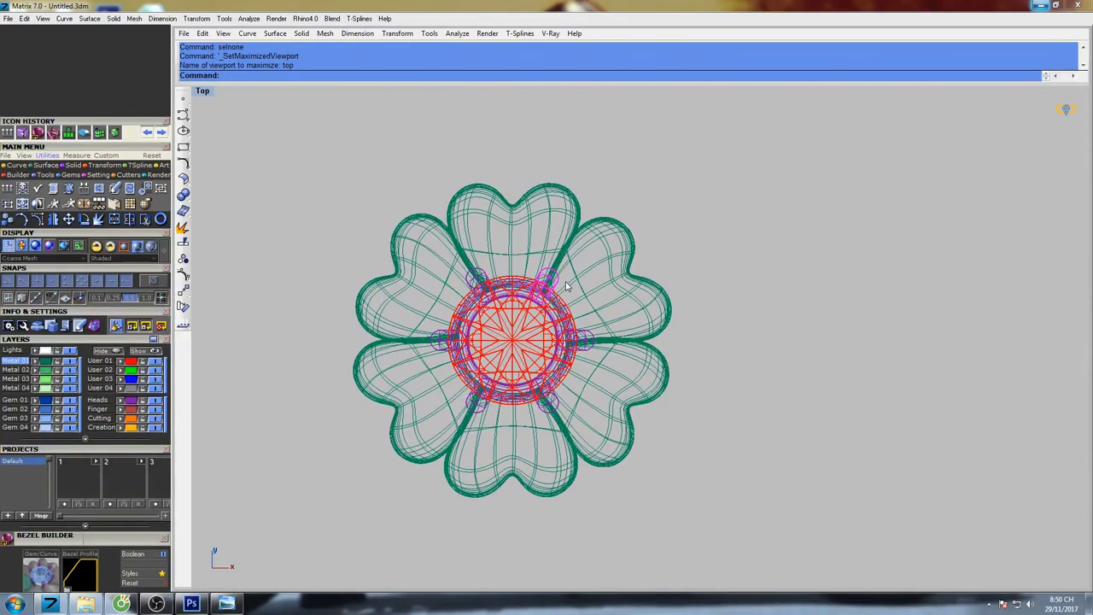
scroll(532, 297, up, 10)
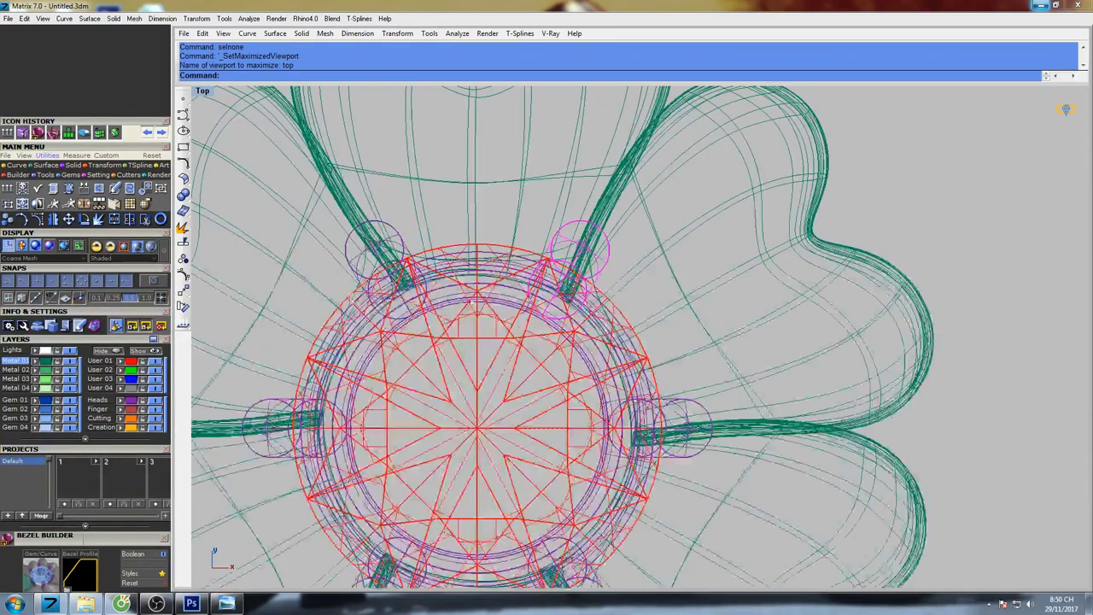
click(71, 418)
Select all petals, prongs and the gallery rail and assign them to the Metal 01 layer.
right_drag(569, 343, 583, 294)
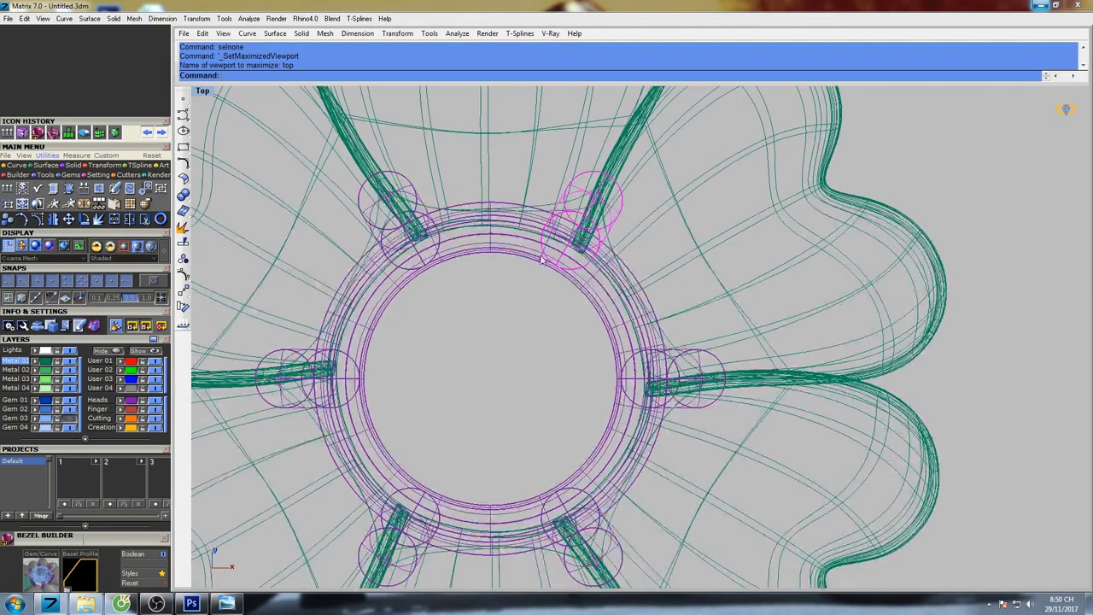
shift+click(537, 255)
shift+click(436, 250)
scroll(384, 352, down, 8)
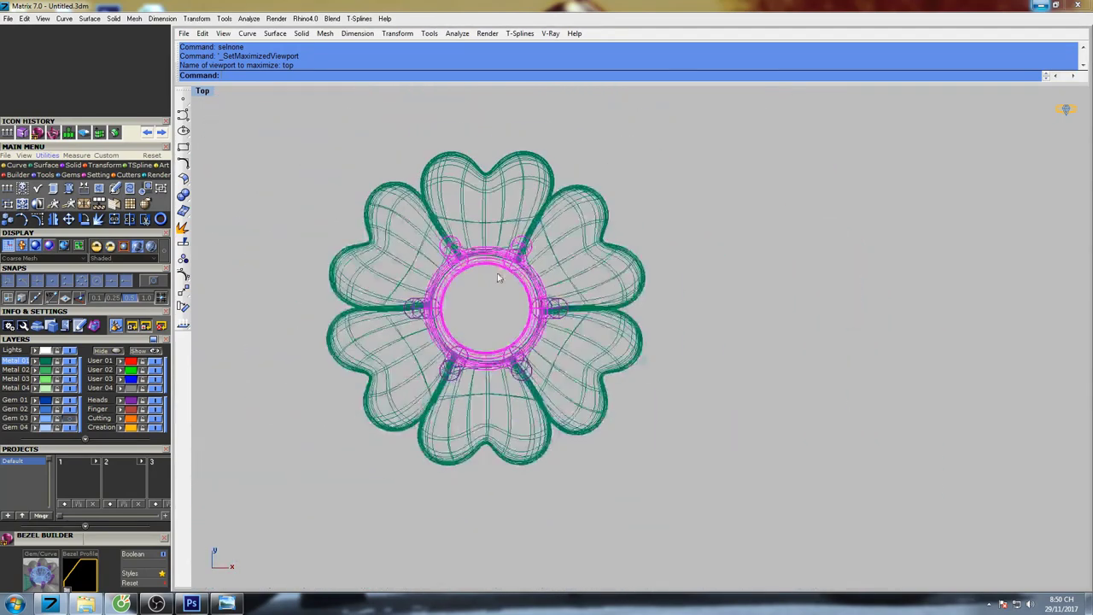
key(ctrl+a)
click(35, 361)
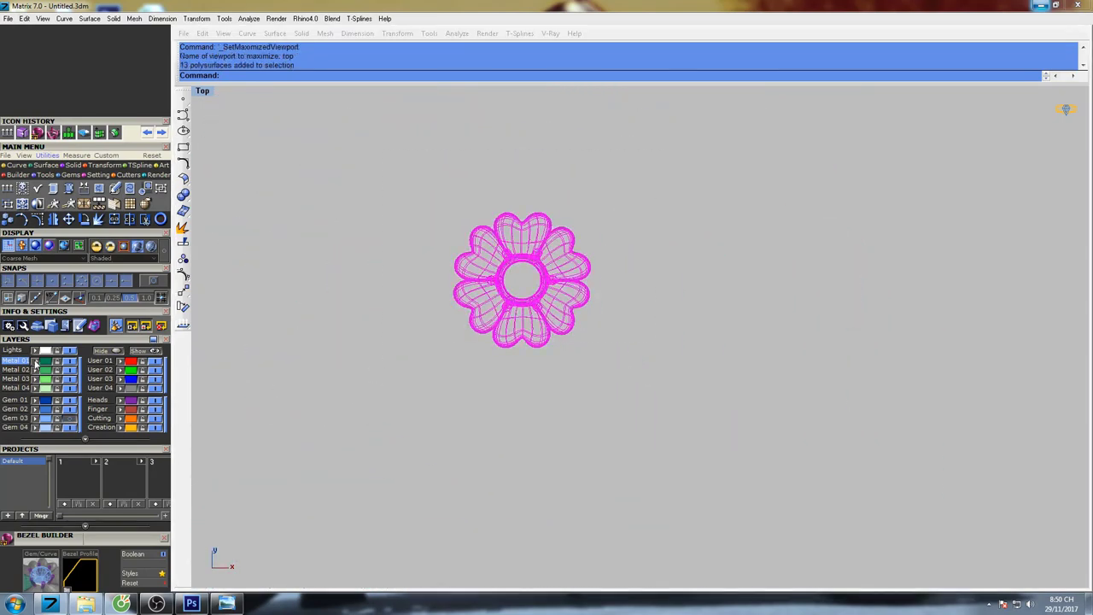
Examine the metal parts without the gem in shaded display, from above and from the side in perspective.
right_drag(612, 215, 580, 236)
text(s)
key(Return)
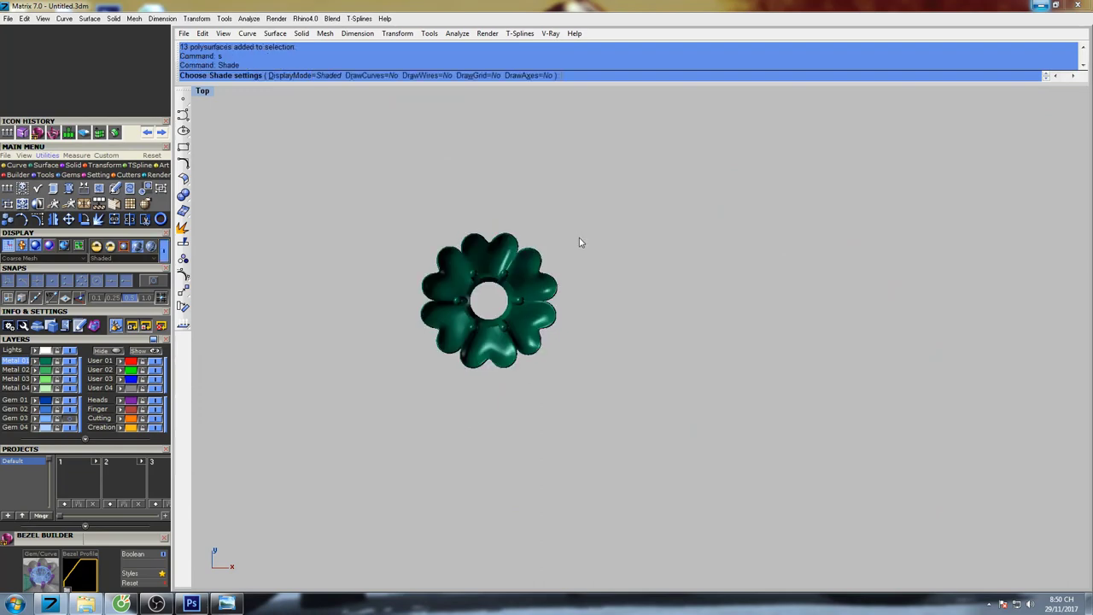
key(ctrl+F4)
mouse_move(590, 318)
right_down()
mouse_move(578, 295)
mouse_move(603, 243)
right_up()
scroll(541, 302, up, 6)
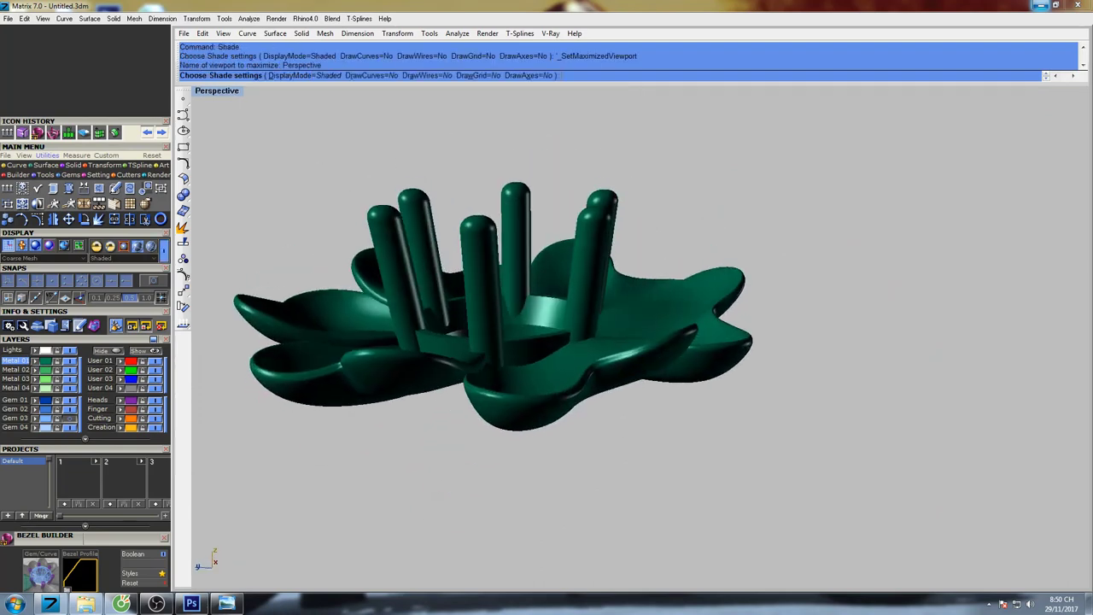
right_drag(231, 292, 229, 374)
Show the Gem 03 layer again, check the shaded jewel from above, and leave the shaded display.
click(69, 419)
right_drag(560, 269, 602, 194)
key(ctrl+F1)
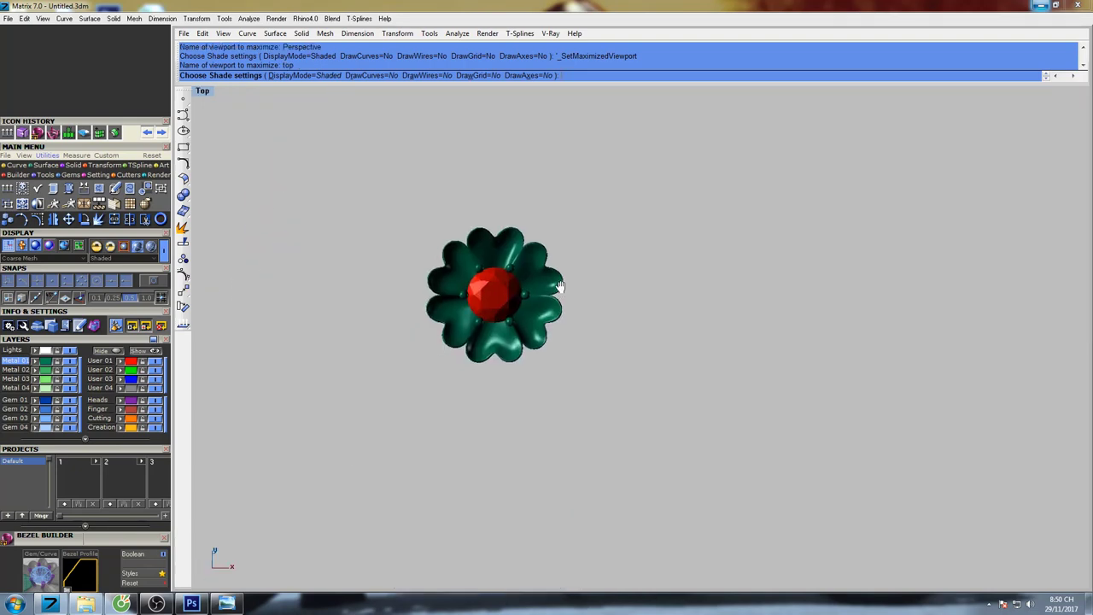
right_drag(504, 293, 592, 285)
right_click(561, 261)
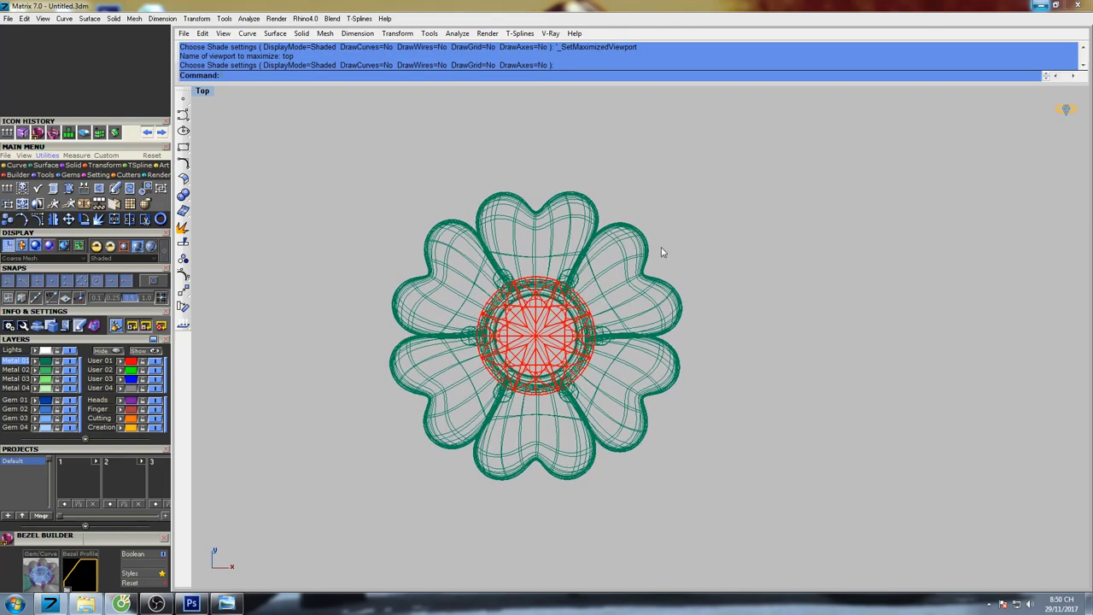
Examine the complete jewel in shaded display, first from directly above and from an angle in perspective.
text(s)
key(Return)
scroll(546, 300, up, 4)
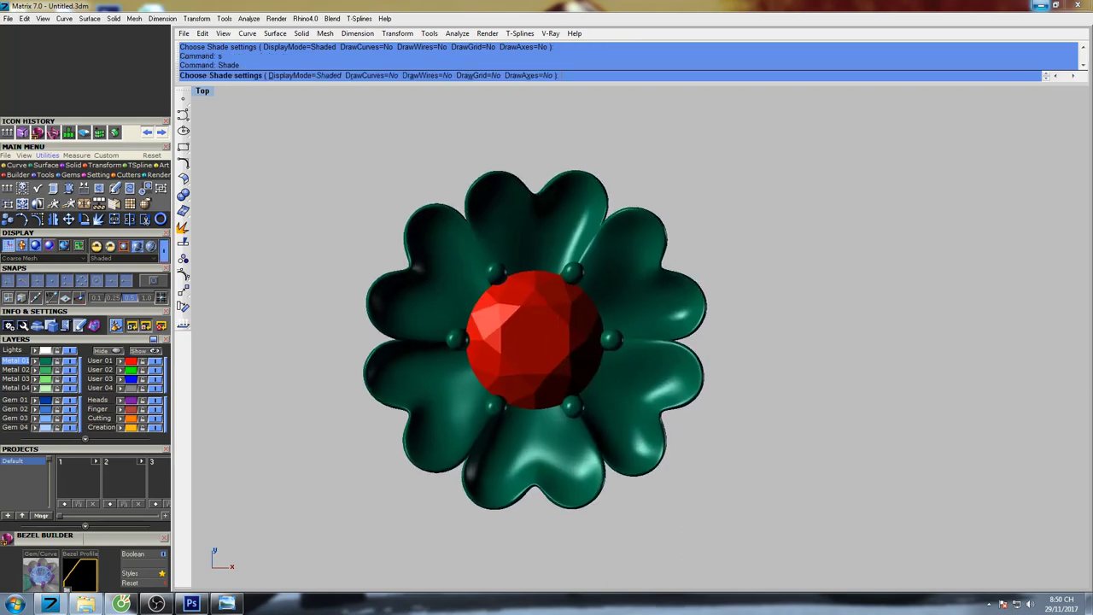
right_drag(558, 293, 559, 290)
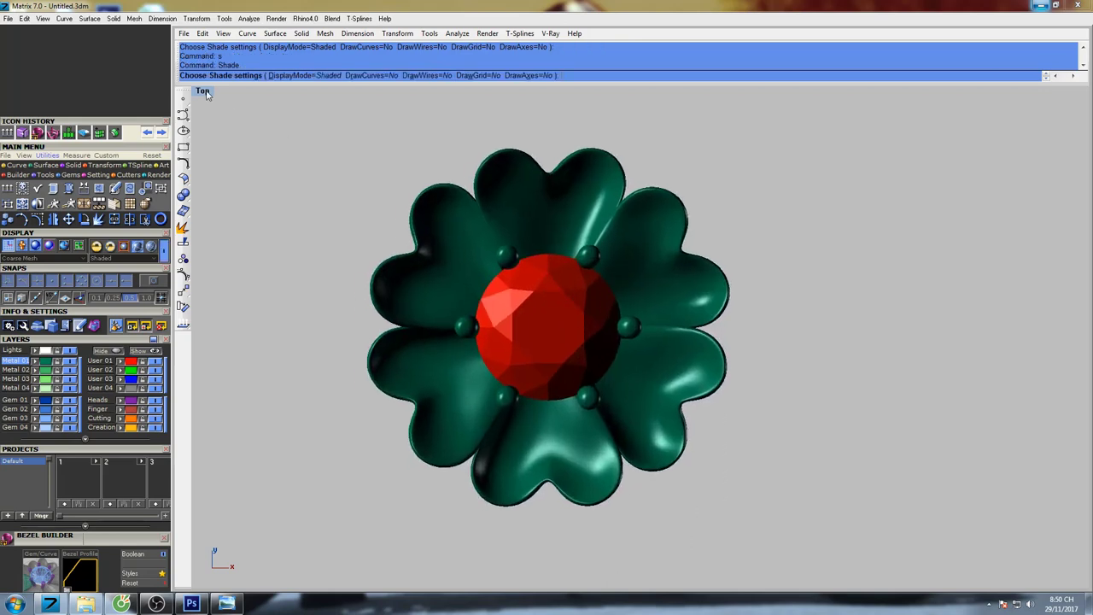
double_click(205, 92)
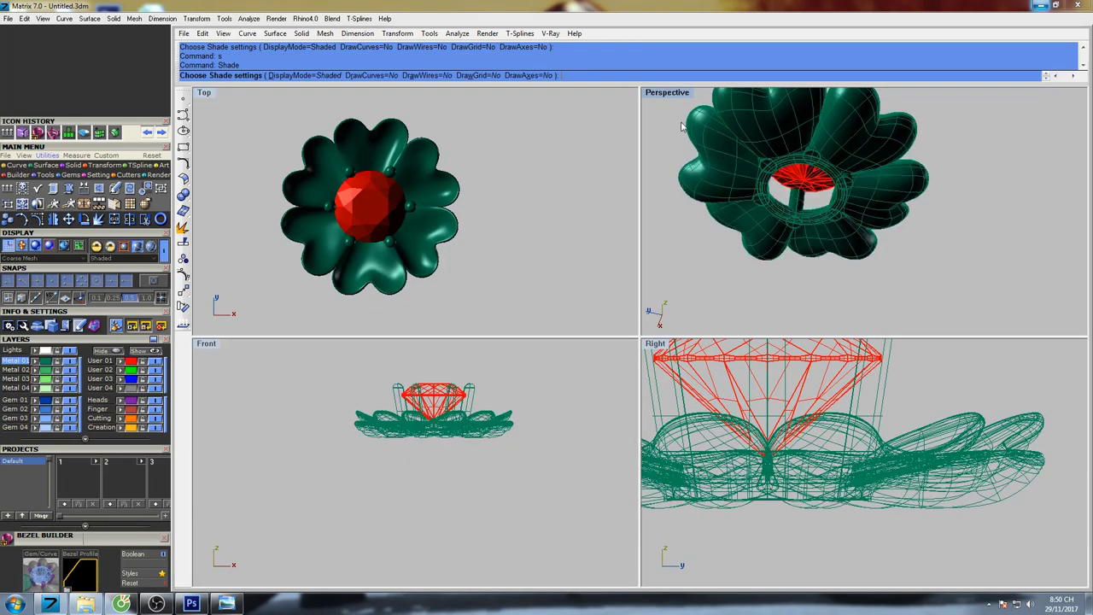
double_click(666, 95)
mouse_move(659, 186)
right_down()
mouse_move(652, 347)
mouse_move(661, 240)
right_up()
scroll(652, 345, down, 4)
right_drag(661, 240, 667, 288)
scroll(656, 288, up, 3)
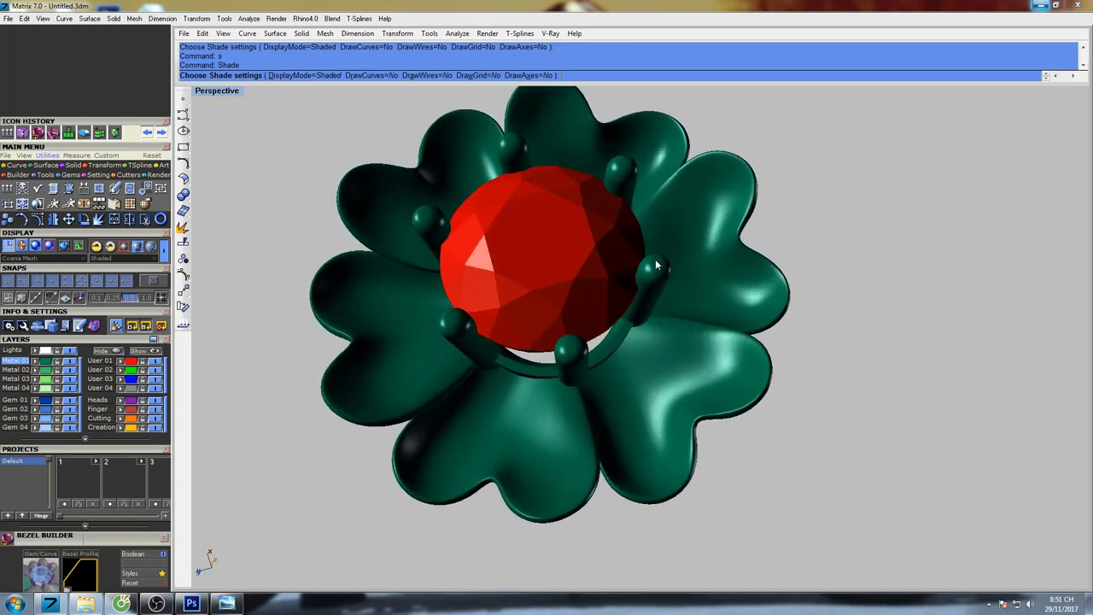
scroll(681, 234, down, 3)
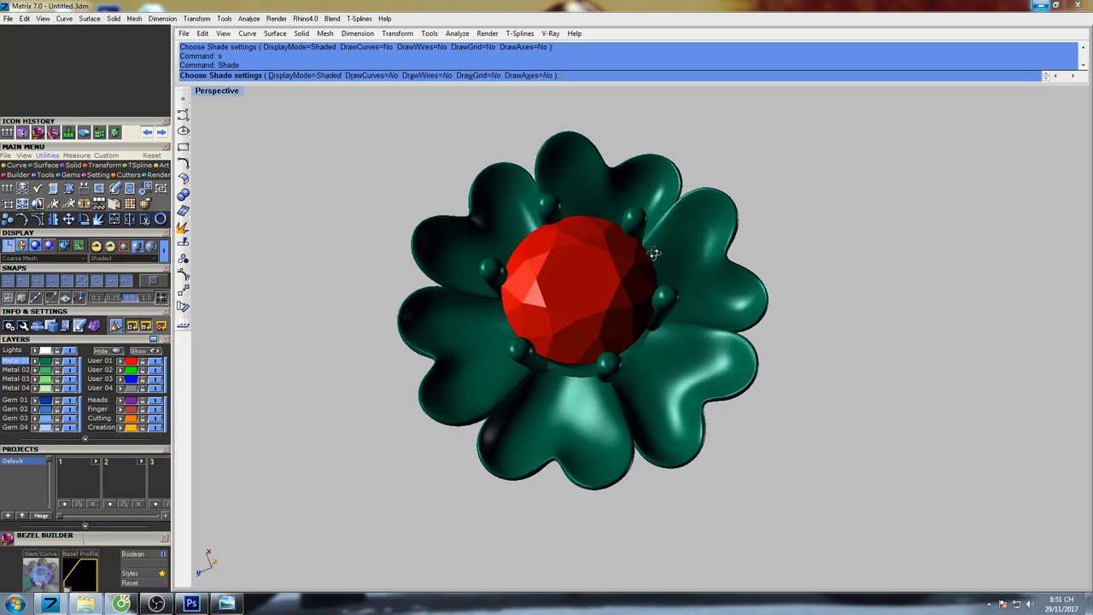